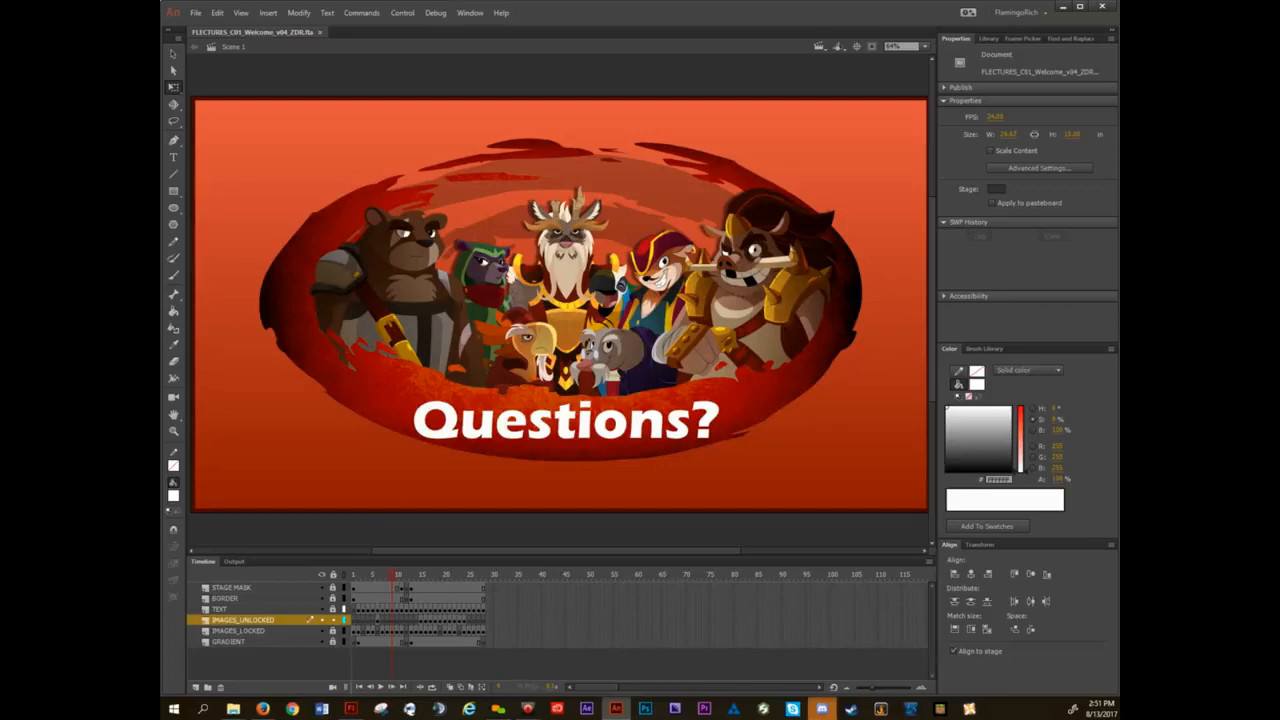
Advance the lecture slides to the first "Documents, Stages & Layouts" frame and close the lecture document.
{"action": "key", "text": "alt+Tab"}
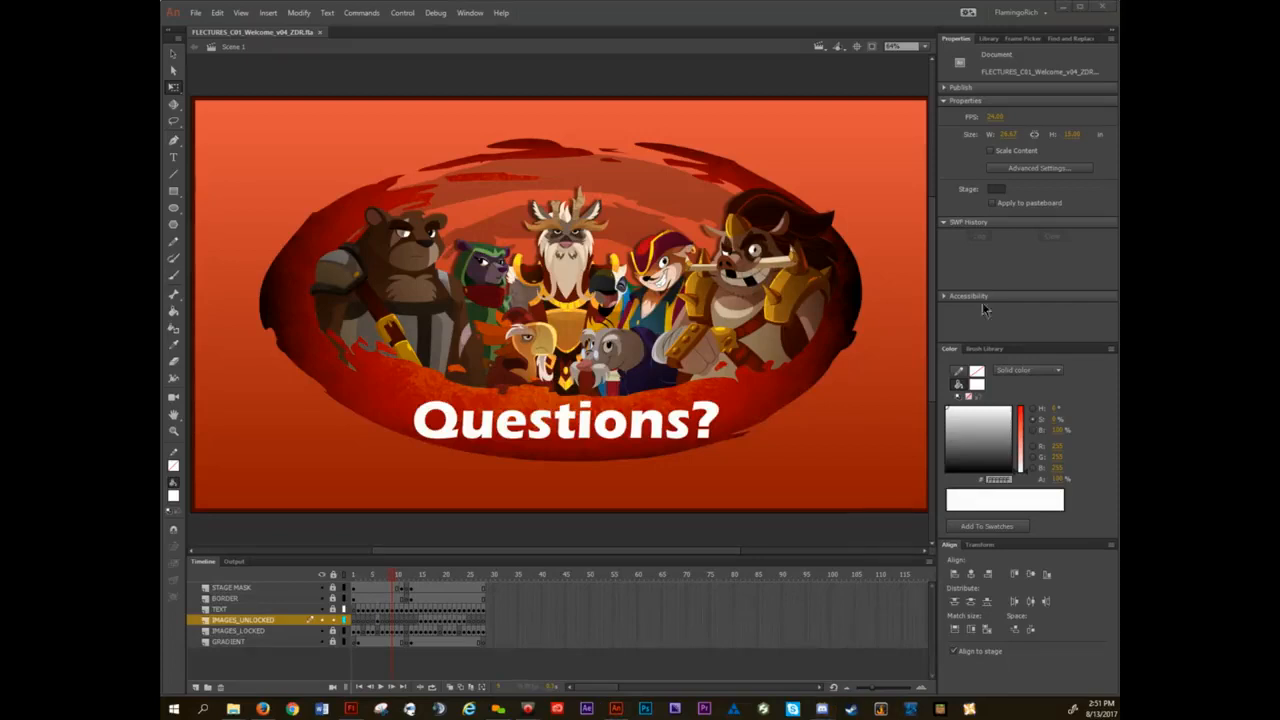
{"action": "left_click", "coordinate": [687, 18]}
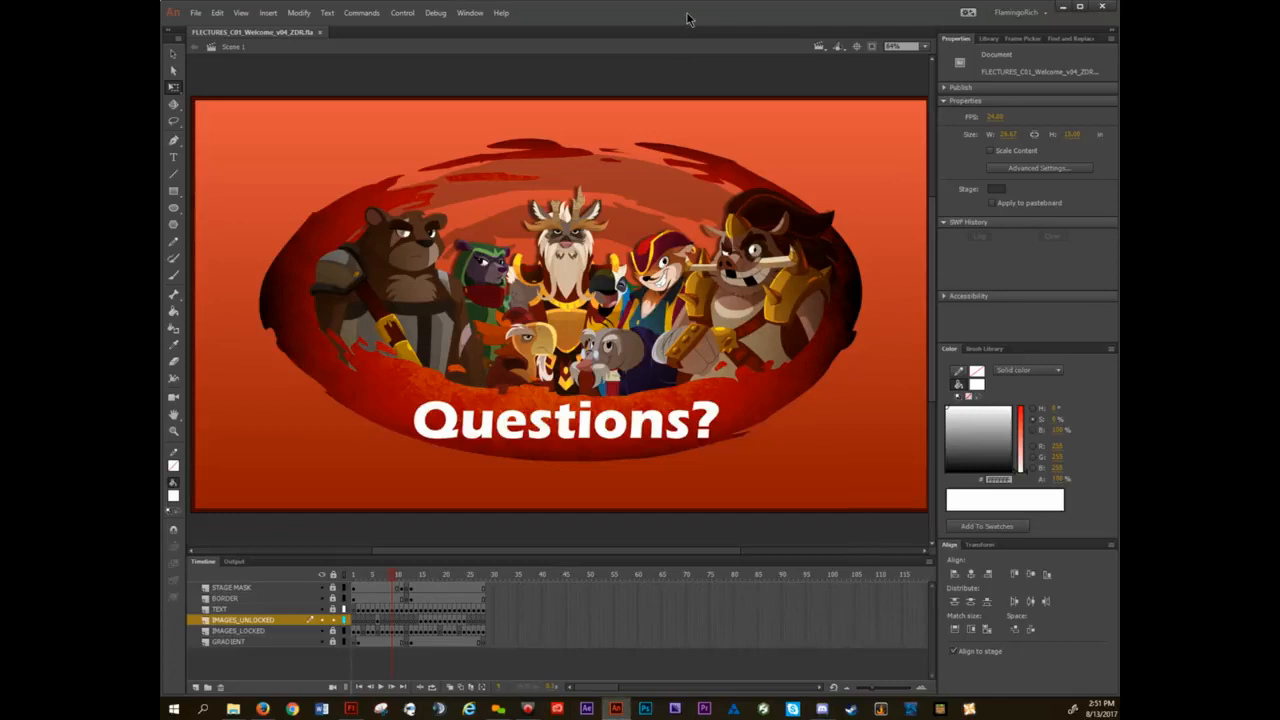
{"action": "key", "text": "period"}
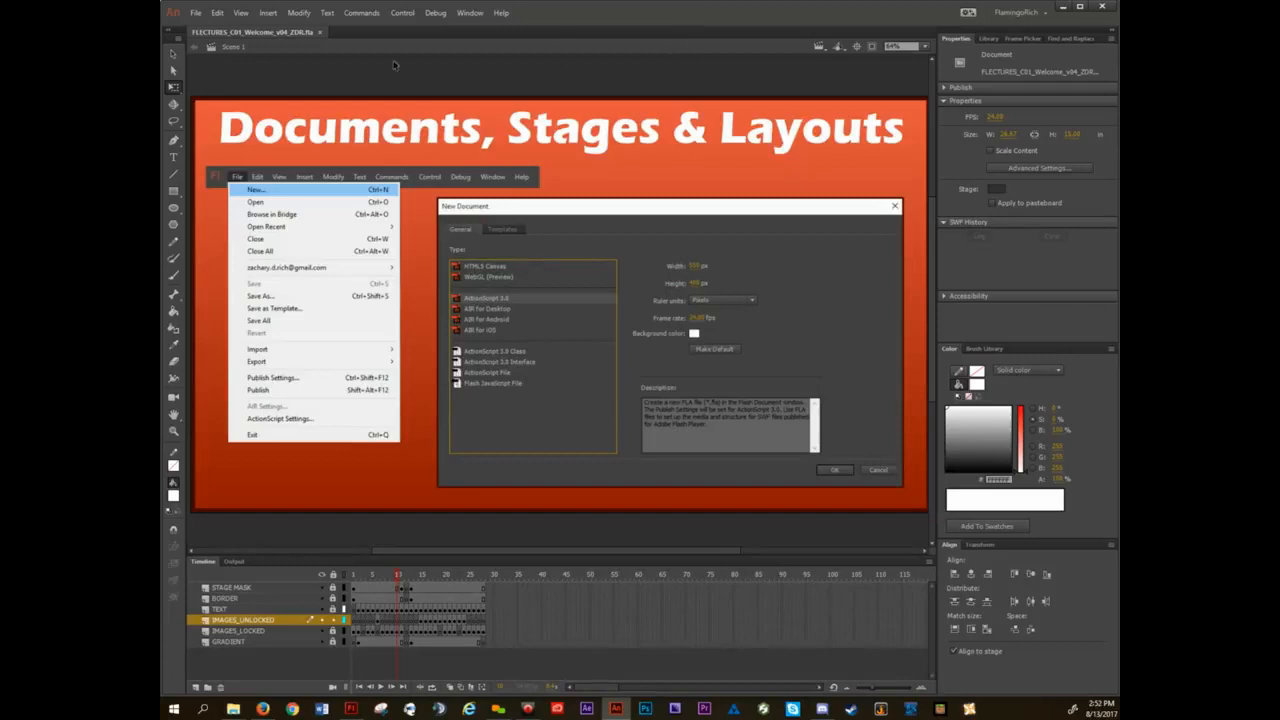
{"action": "left_click", "coordinate": [321, 33]}
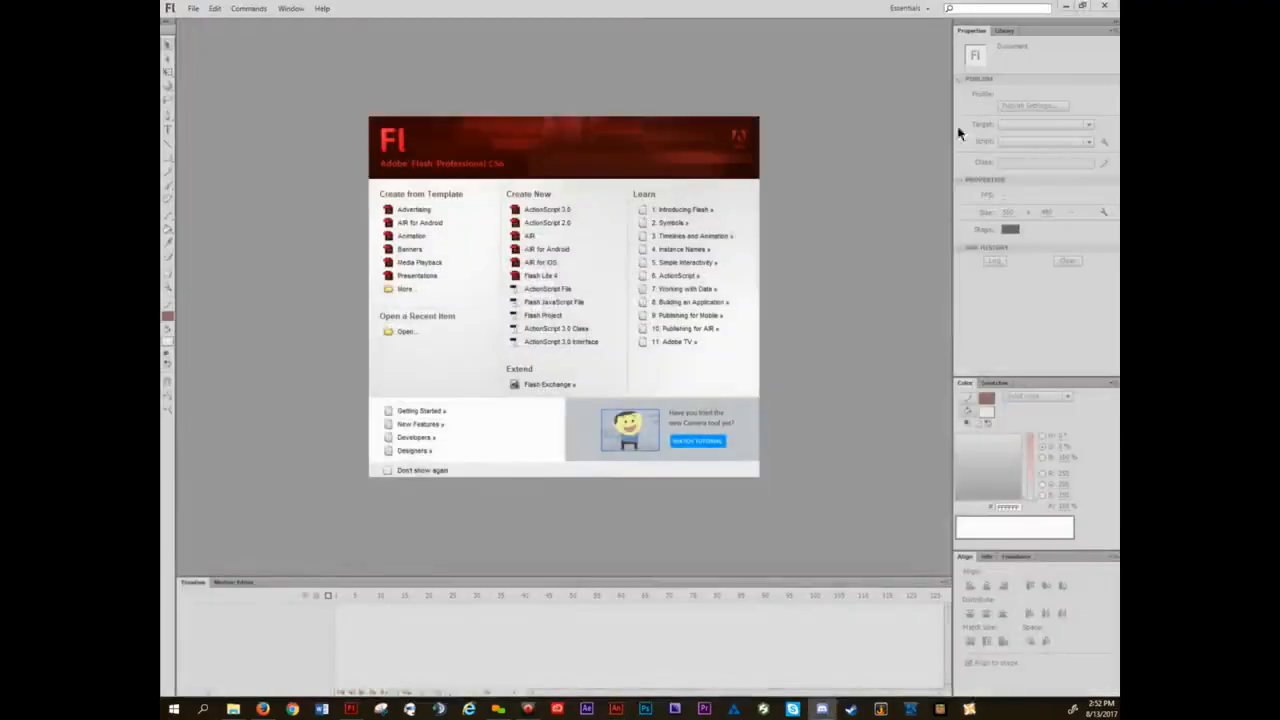
Minimize the other open program and folder windows, and create a new ActionScript 3.0 document.
{"action": "left_click", "coordinate": [1068, 7]}
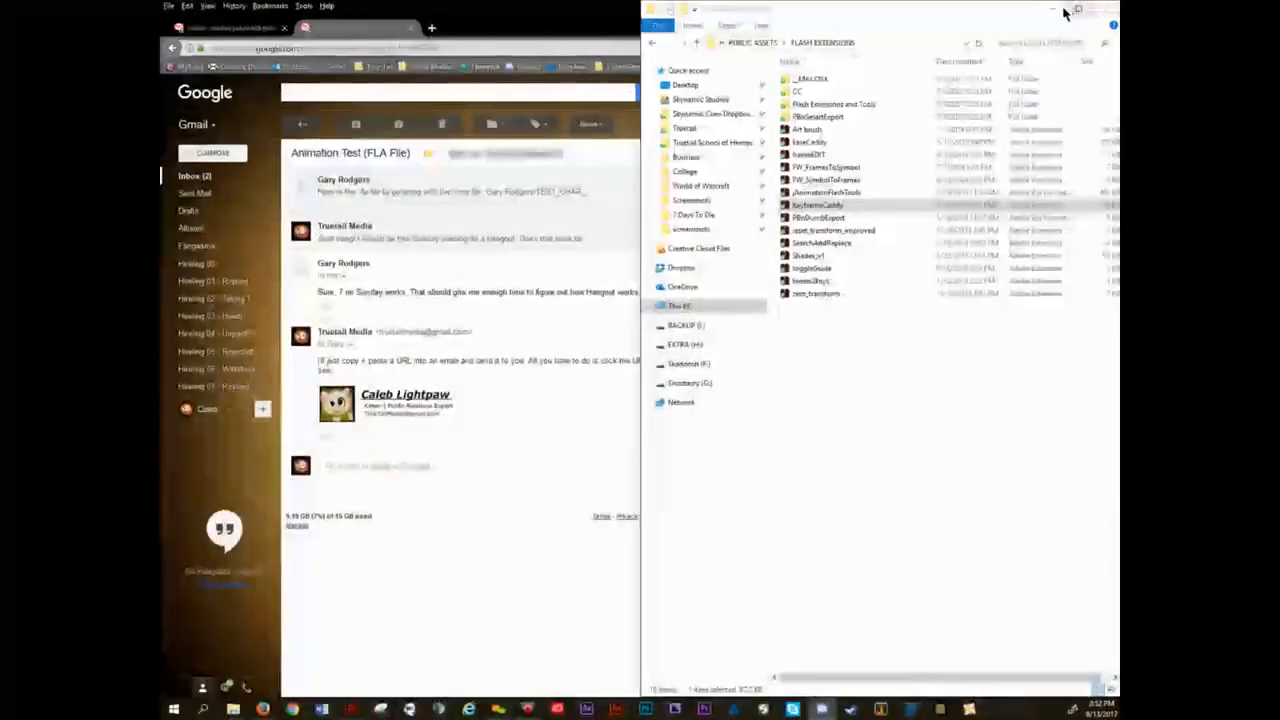
{"action": "left_click", "coordinate": [1057, 9]}
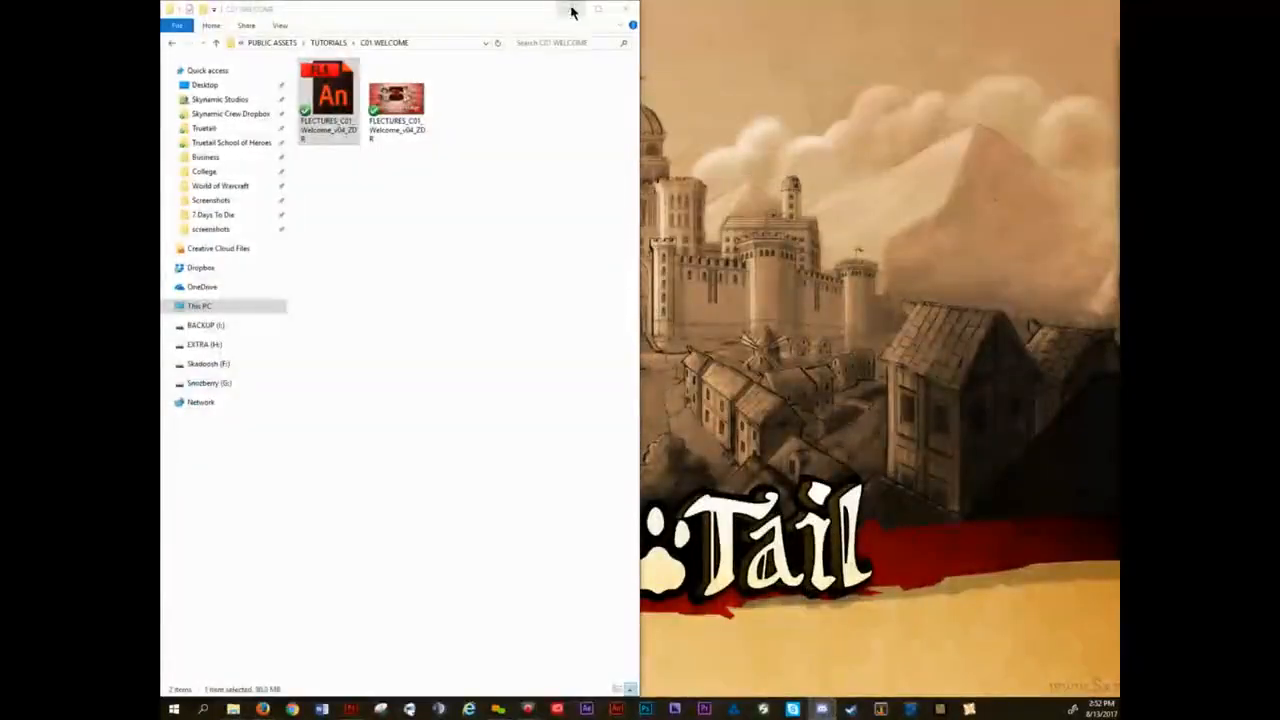
{"action": "left_click", "coordinate": [571, 9]}
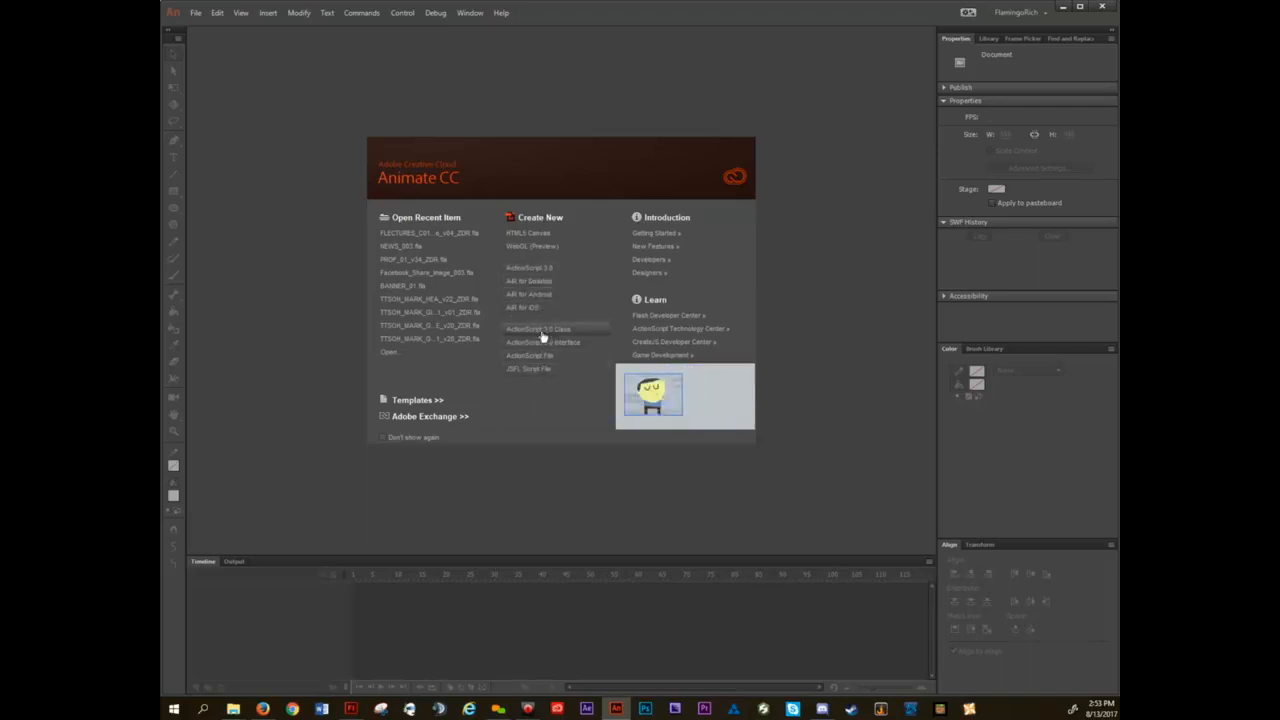
{"action": "left_click", "coordinate": [540, 273]}
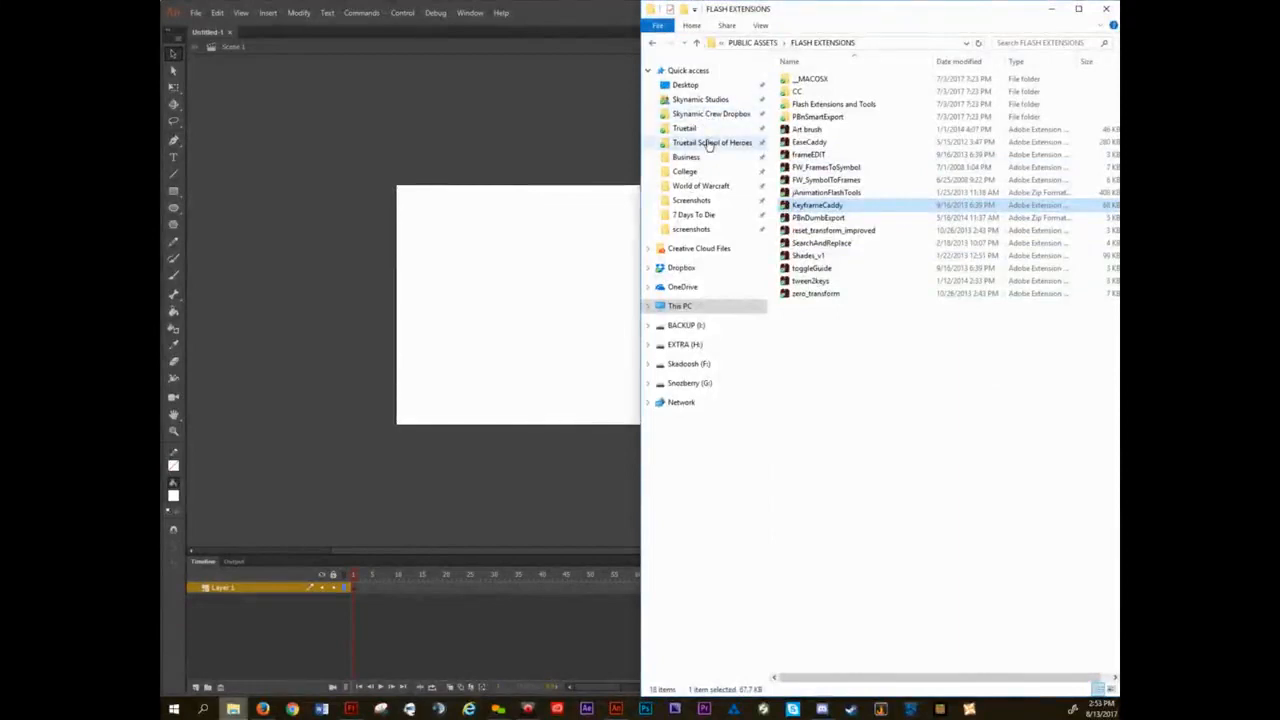
Open the FLECTURES_C01_Welcome_v04_ZDR Animate file from the C01 WELCOME folder under Truetail School of Heroes, PUBLIC ASSETS, TUTORIALS.
{"action": "left_click", "coordinate": [708, 145]}
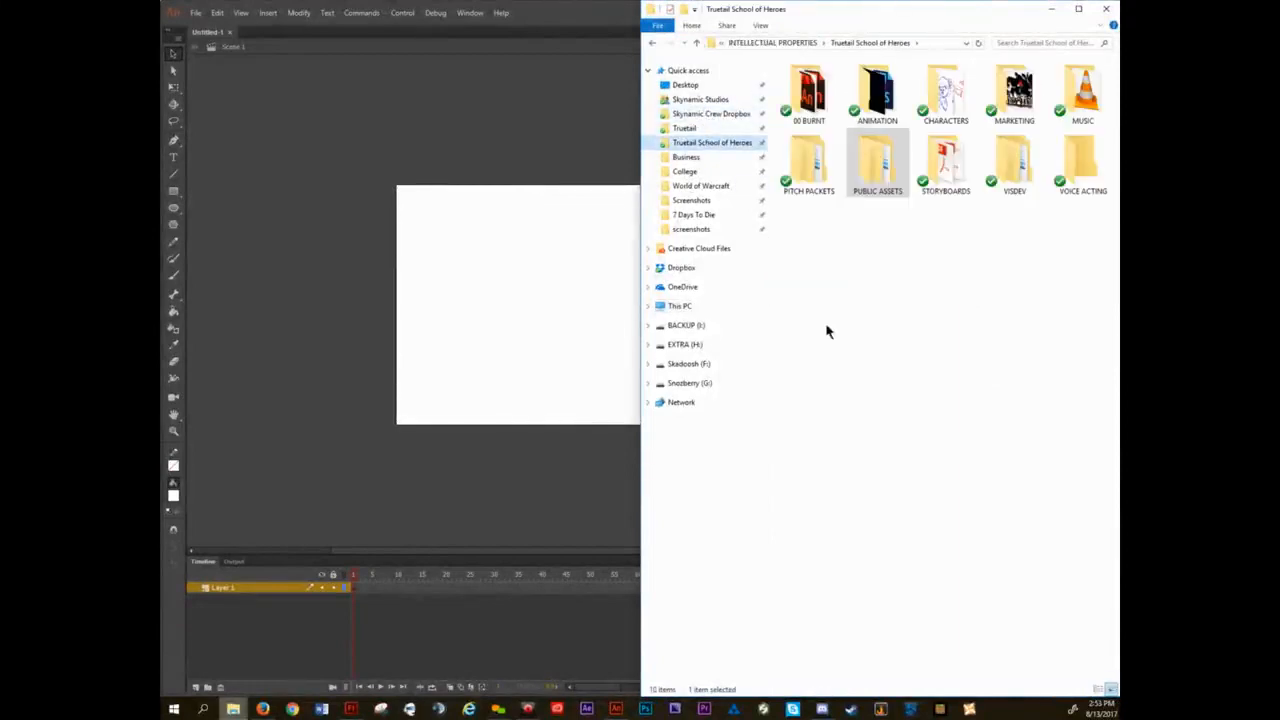
{"action": "double_click", "coordinate": [882, 150]}
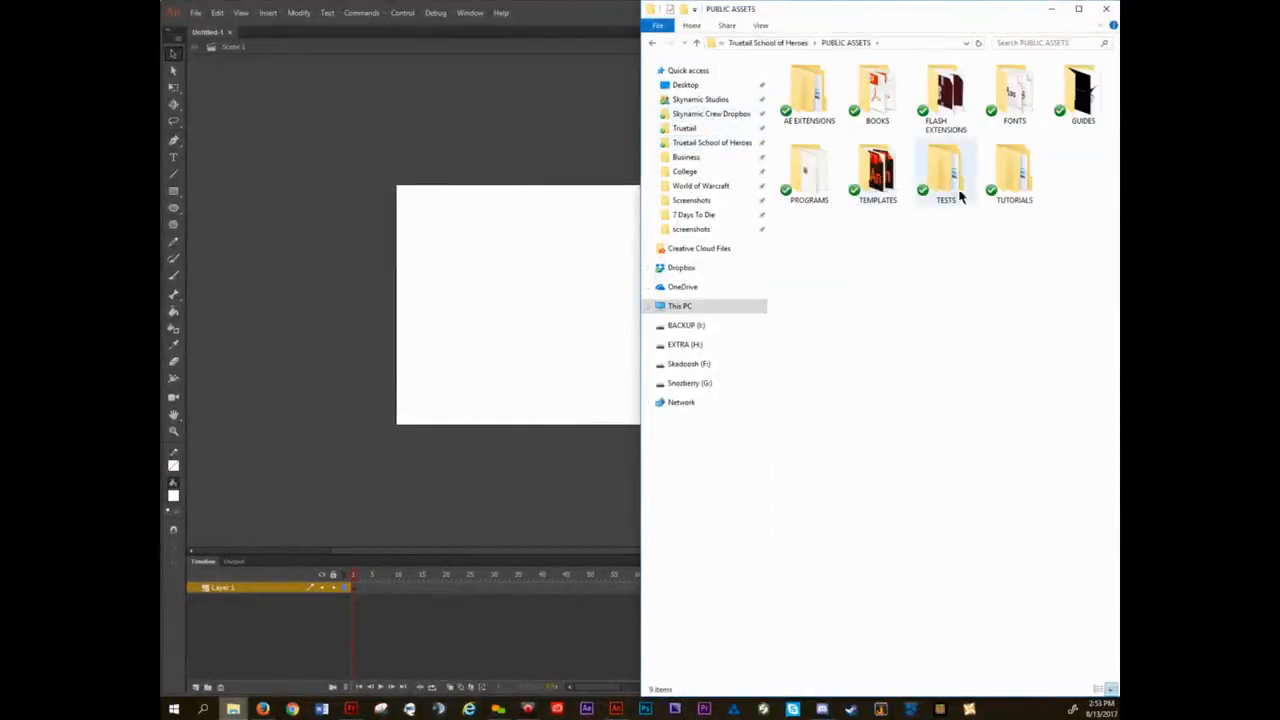
{"action": "left_click", "coordinate": [1020, 174]}
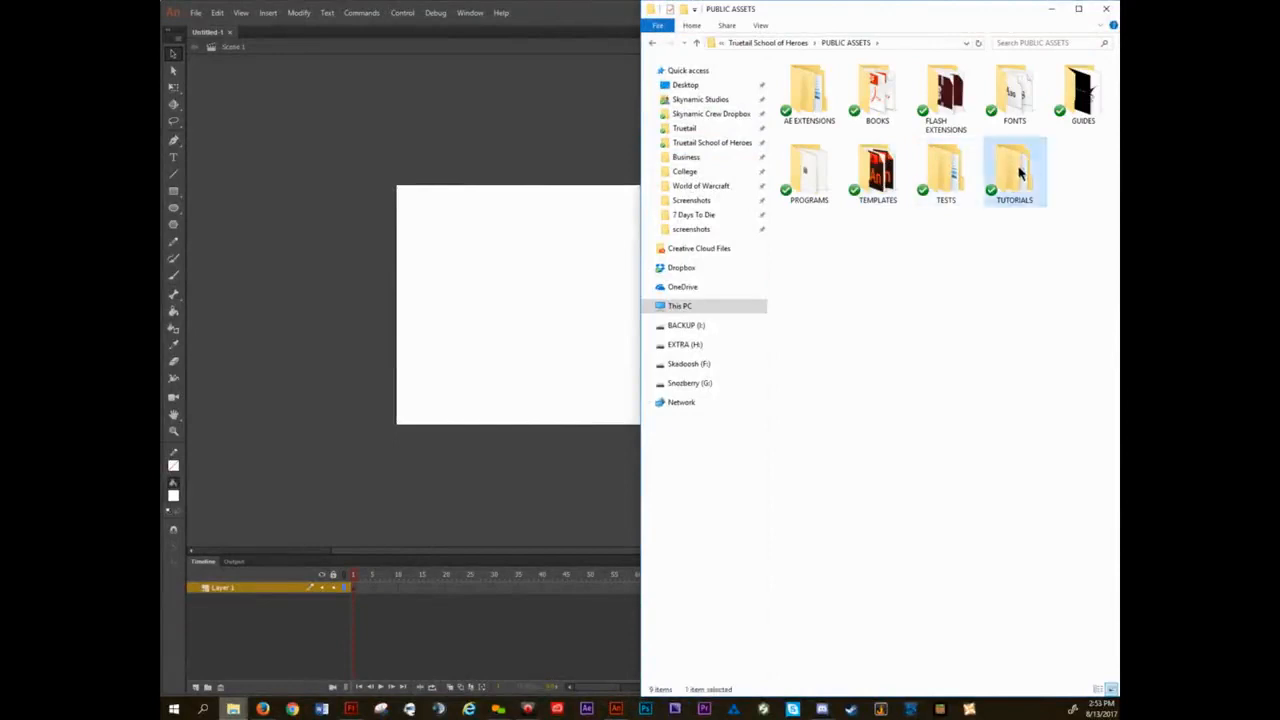
{"action": "double_click", "coordinate": [1020, 174]}
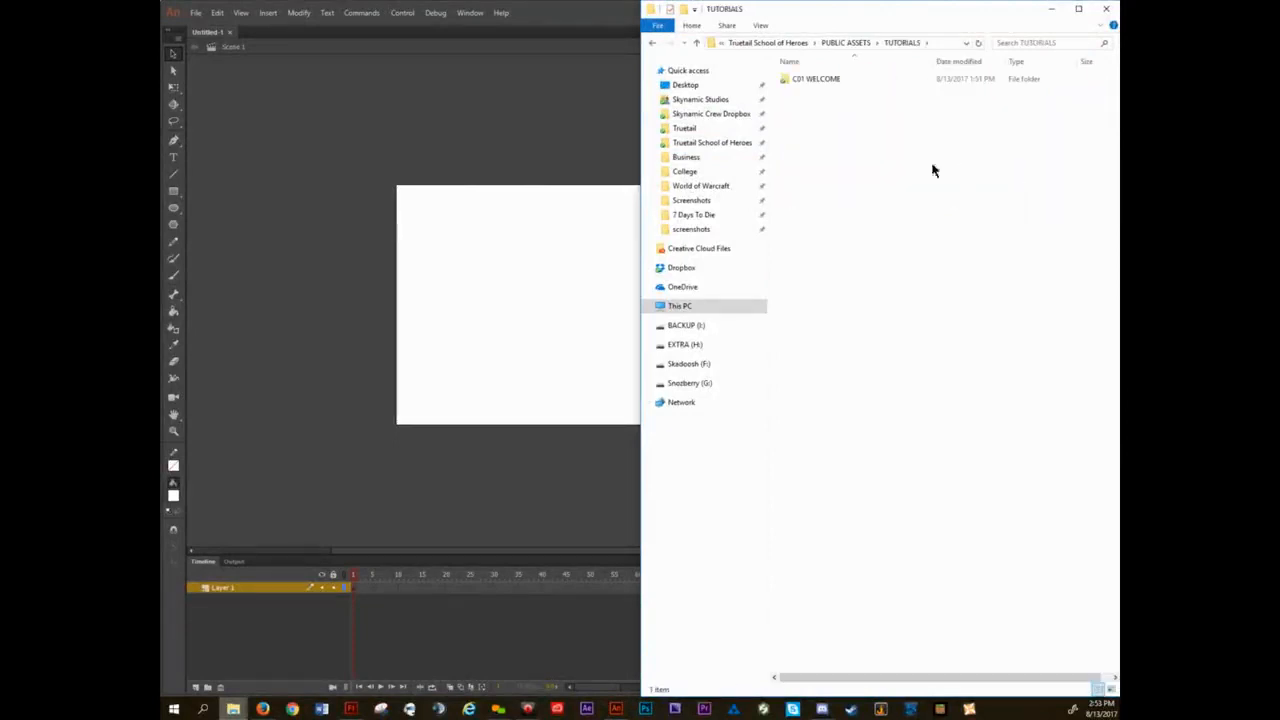
{"action": "double_click", "coordinate": [829, 84]}
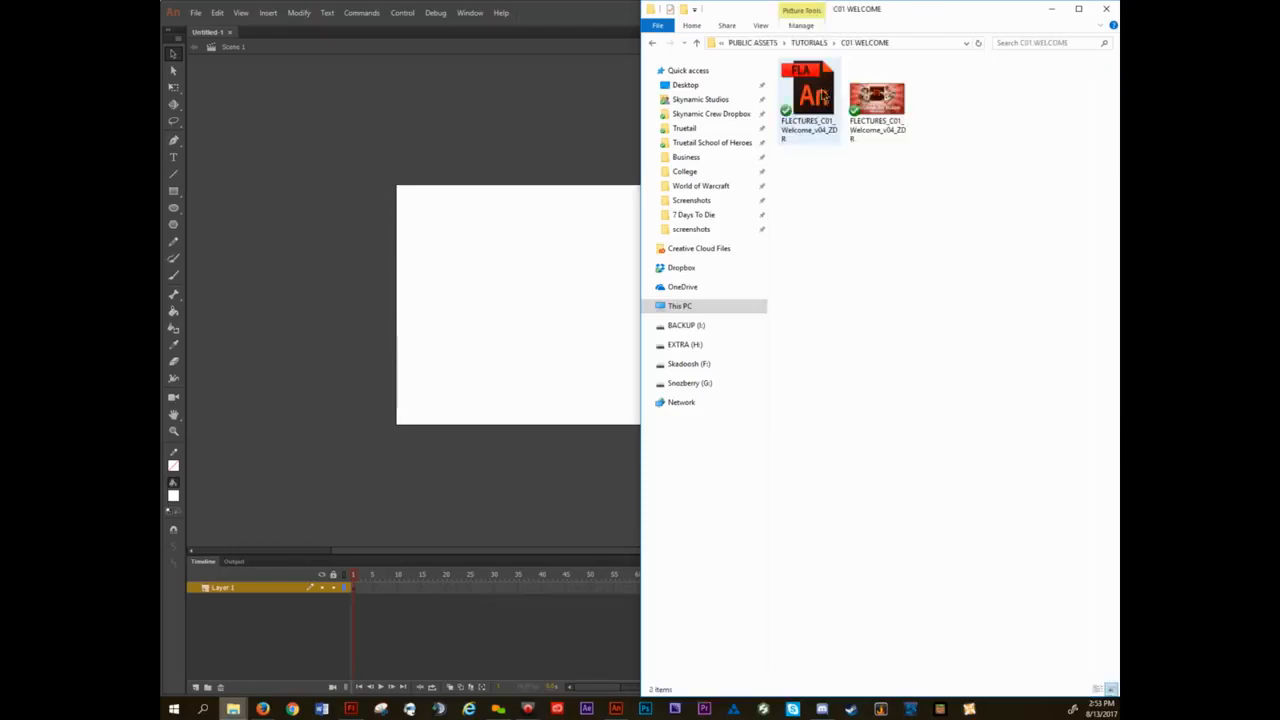
{"action": "left_click", "coordinate": [818, 92]}
{"action": "double_click", "coordinate": [818, 92]}
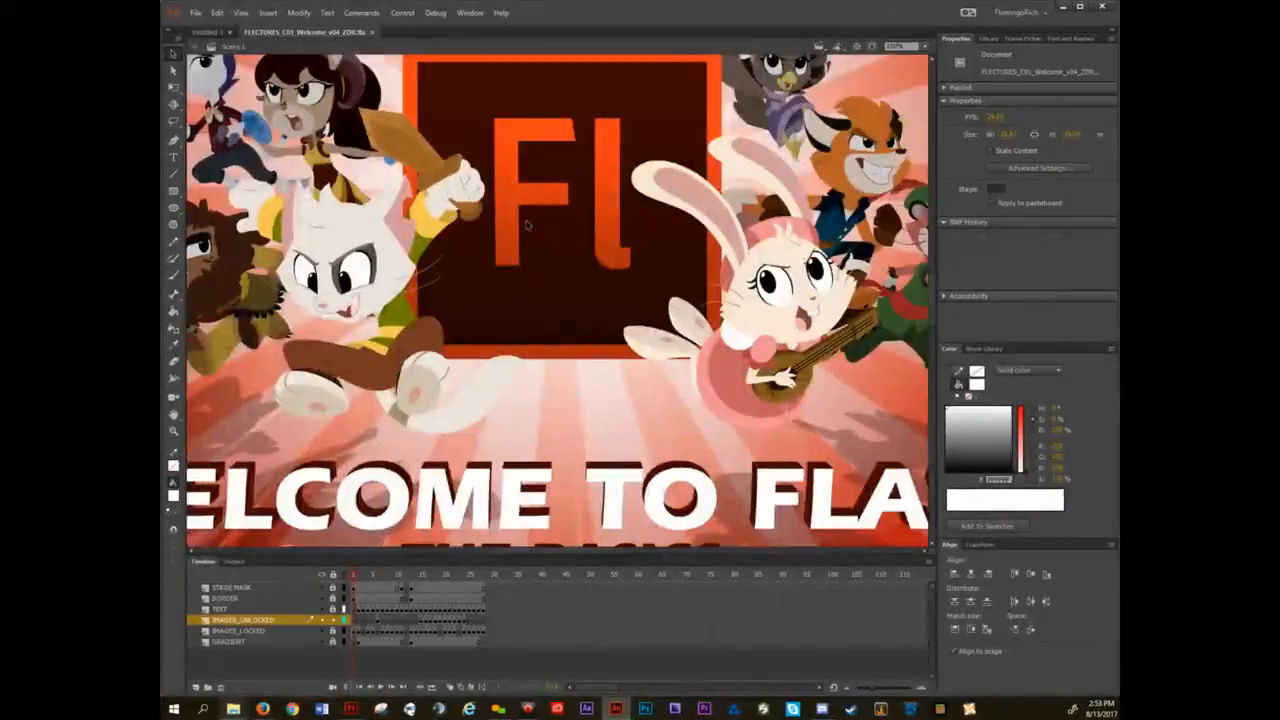
Fit the lecture stage in the window and advance the frames to the "Documents, Stages & Layouts" section.
{"action": "key", "text": "ctrl+2"}
{"action": "key", "text": "period"}
{"action": "key", "text": "period"}
{"action": "key", "text": "period"}
{"action": "key", "text": "period"}
{"action": "key", "text": "period"}
{"action": "key", "text": "period"}
{"action": "key", "text": "period"}
{"action": "key", "text": "period"}
{"action": "key", "text": "period"}
{"action": "key", "text": "period"}
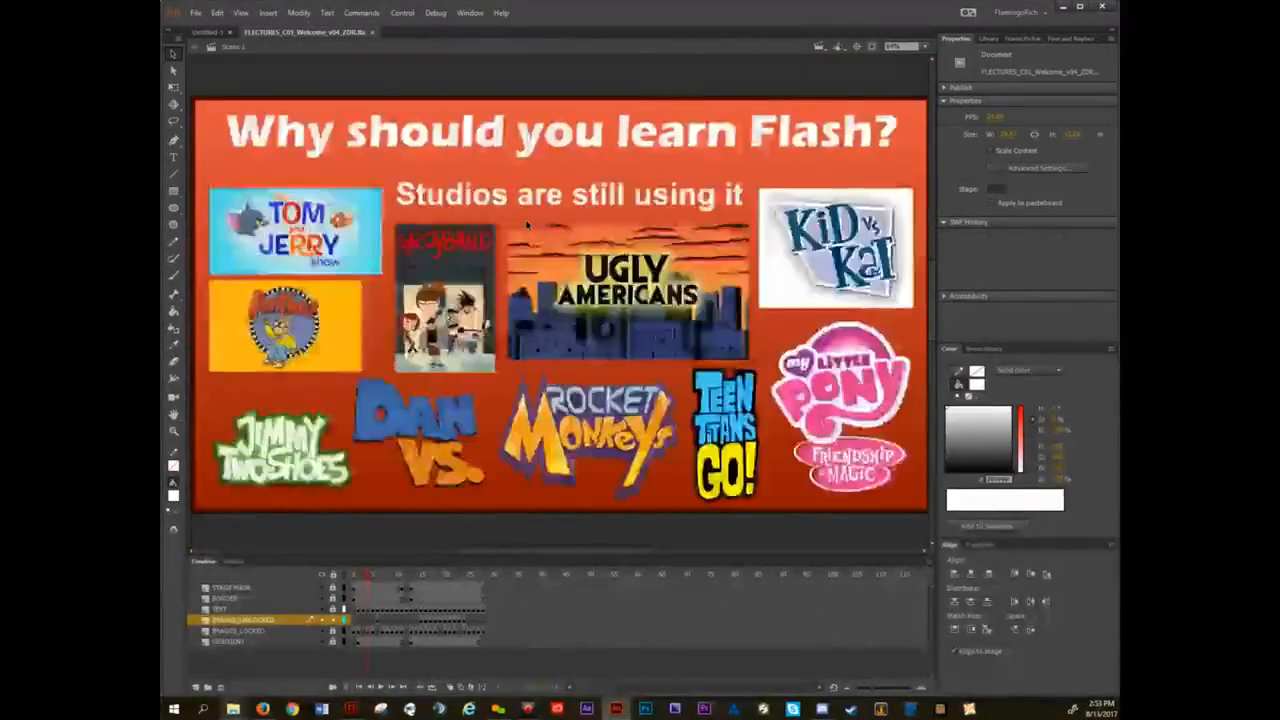
{"action": "key", "text": "comma"}
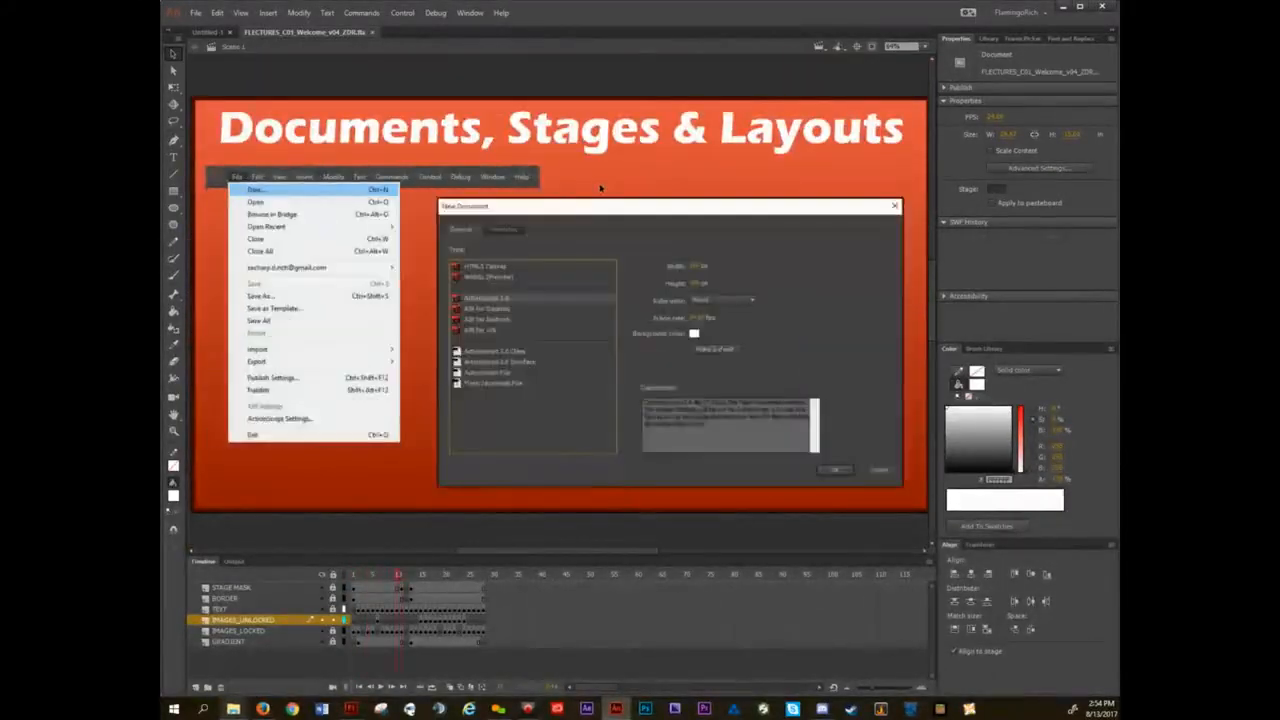
{"action": "key", "text": "period"}
Dismiss the script error and step through the frames to the slide showing the New Document dialog.
{"action": "key", "text": "period"}
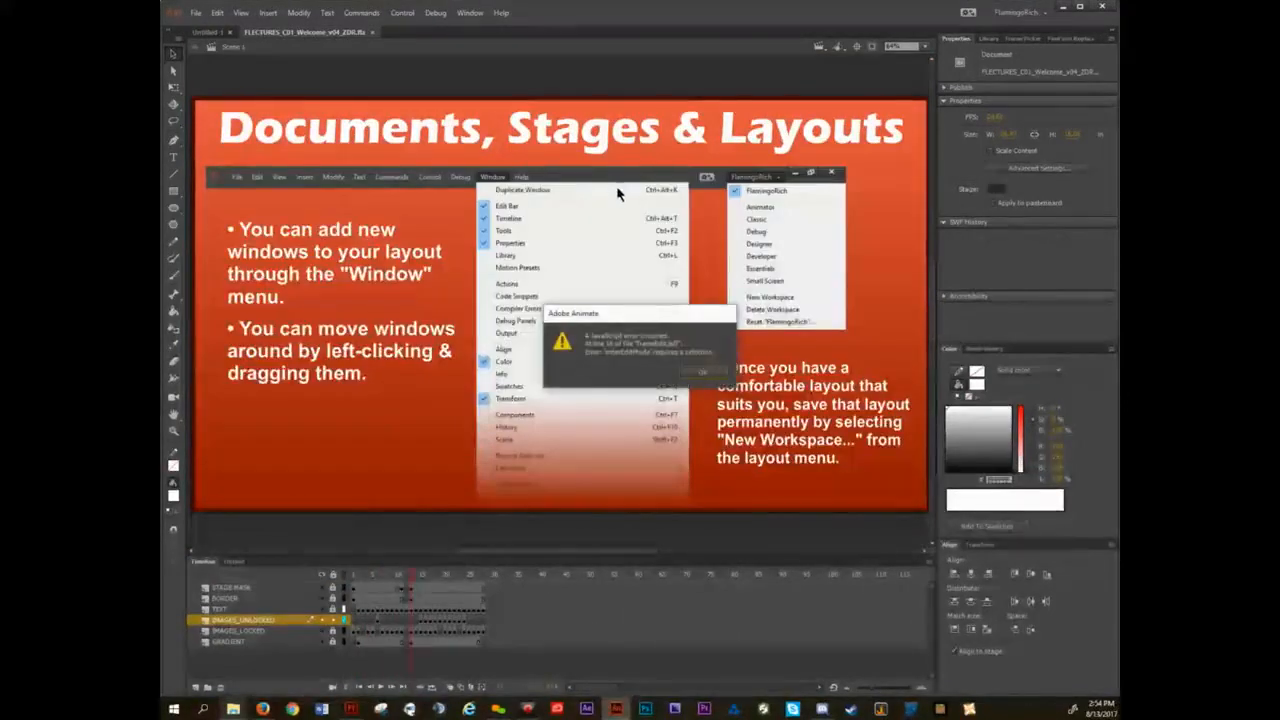
{"action": "left_click", "coordinate": [704, 378]}
{"action": "key", "text": "period"}
{"action": "key", "text": "comma"}
{"action": "key", "text": "comma"}
{"action": "key", "text": "comma"}
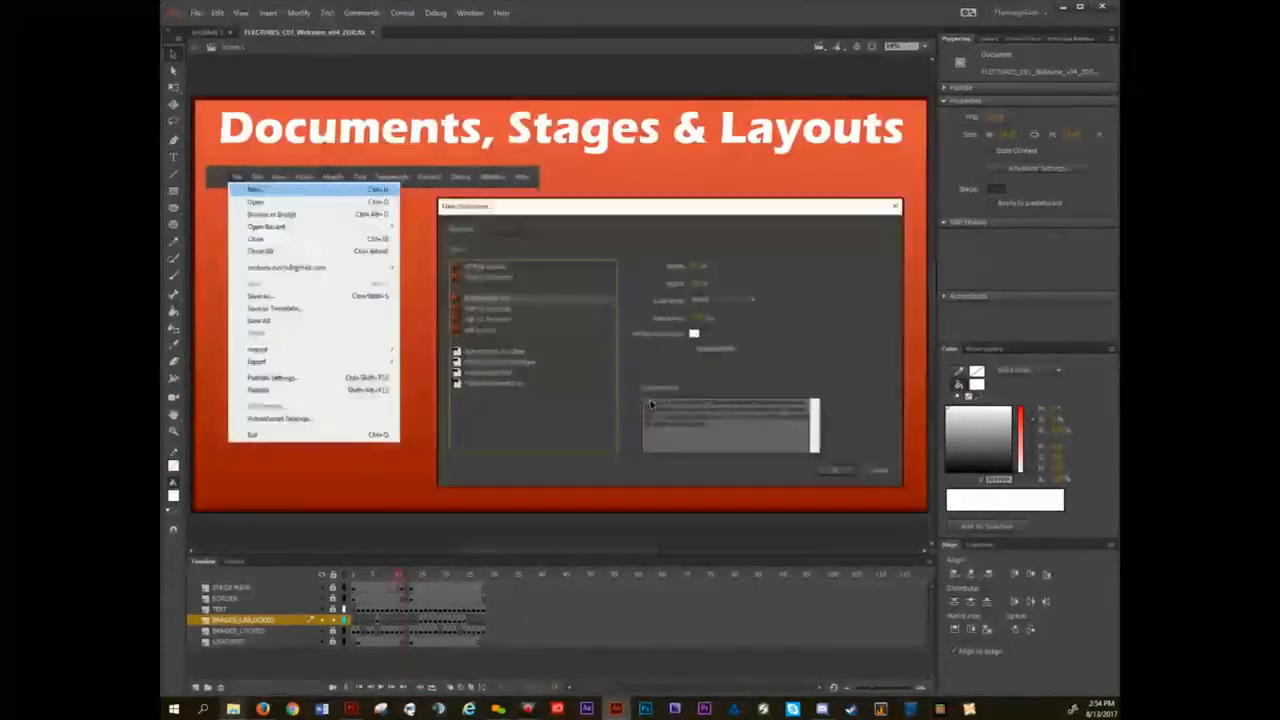
{"action": "key", "text": "comma"}
{"action": "key", "text": "comma"}
{"action": "key", "text": "comma"}
{"action": "key", "text": "period"}
{"action": "key", "text": "period"}
{"action": "key", "text": "period"}
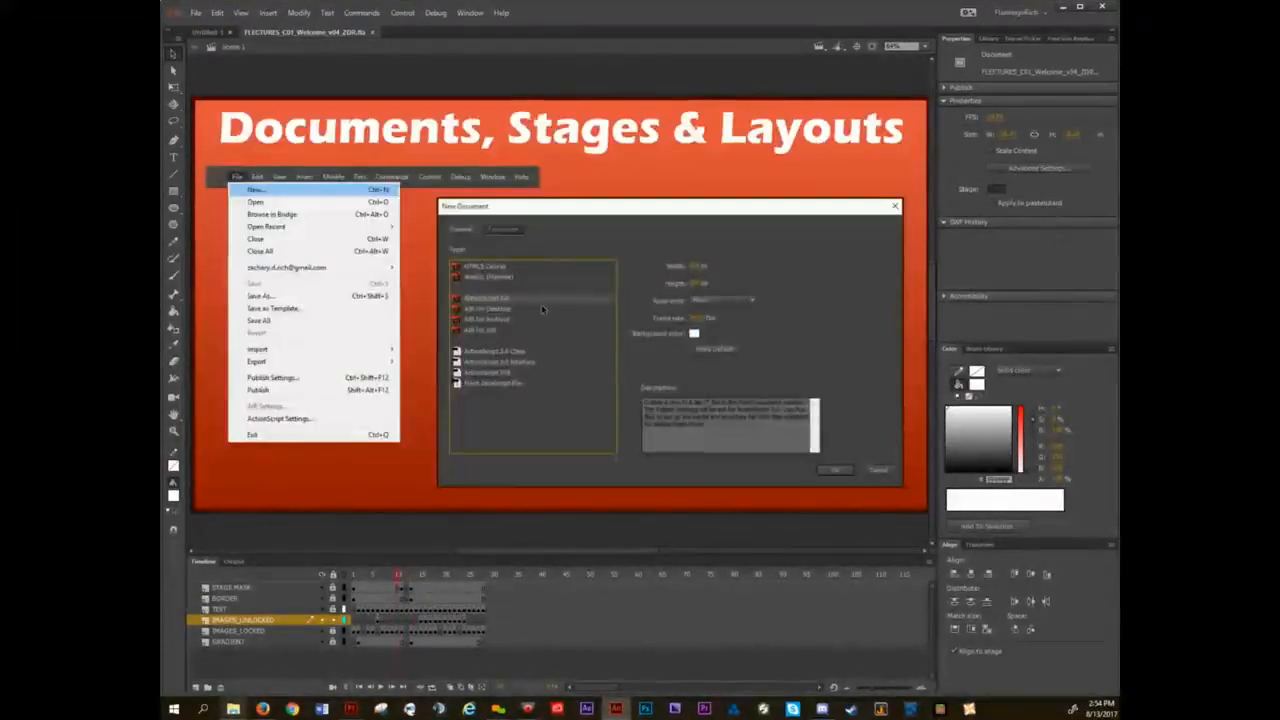
From the blank untitled document, create a new ActionScript 3.0 document sized 1920 by 1080 pixels.
{"action": "left_click", "coordinate": [211, 34]}
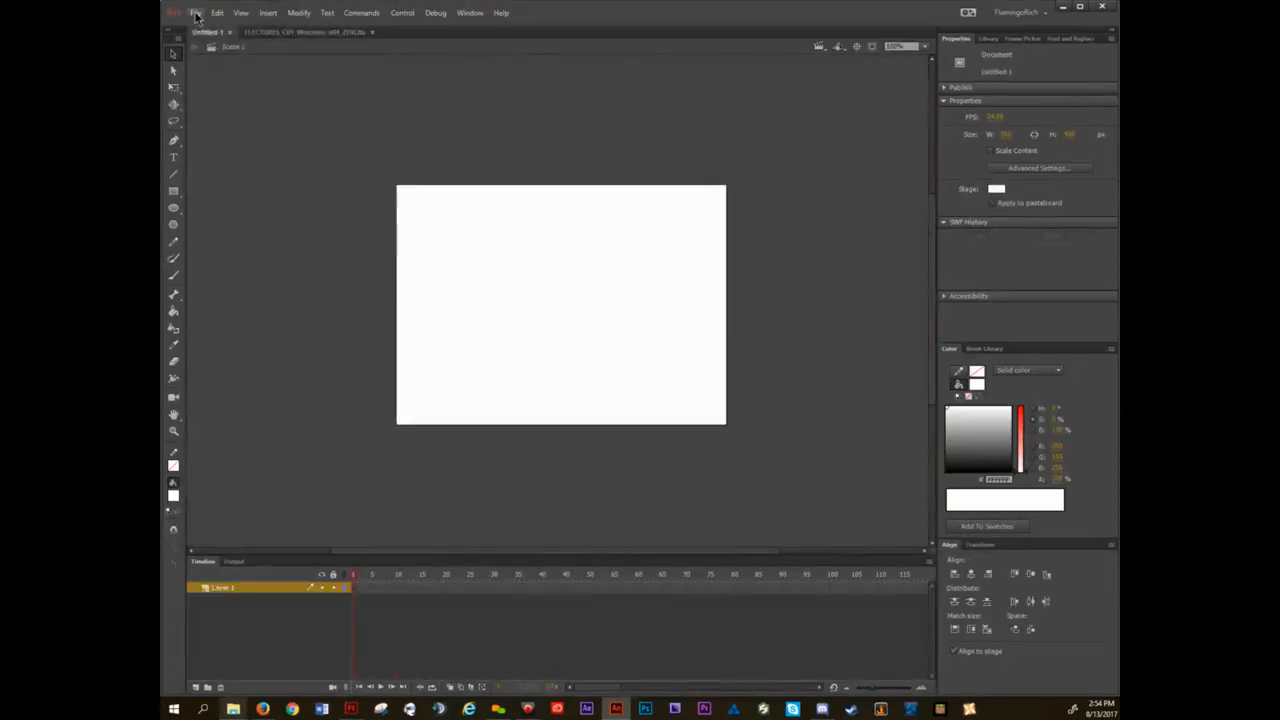
{"action": "left_click", "coordinate": [196, 13]}
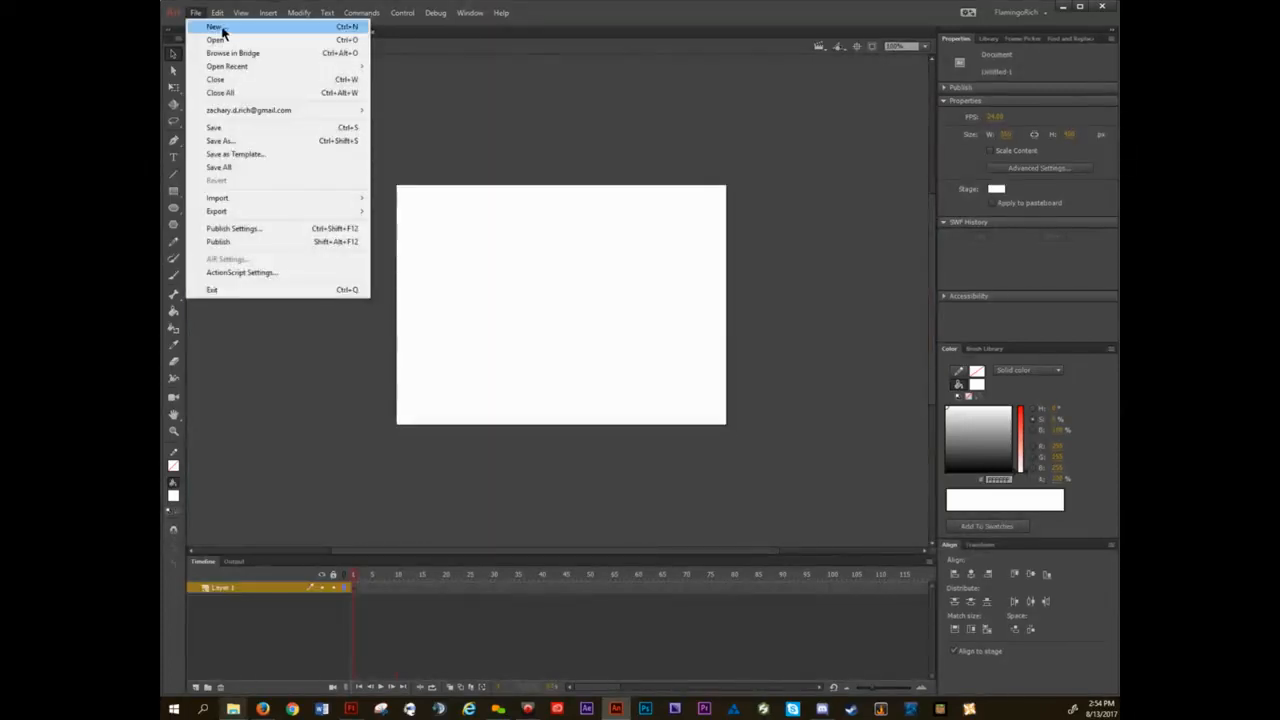
{"action": "left_click", "coordinate": [222, 28]}
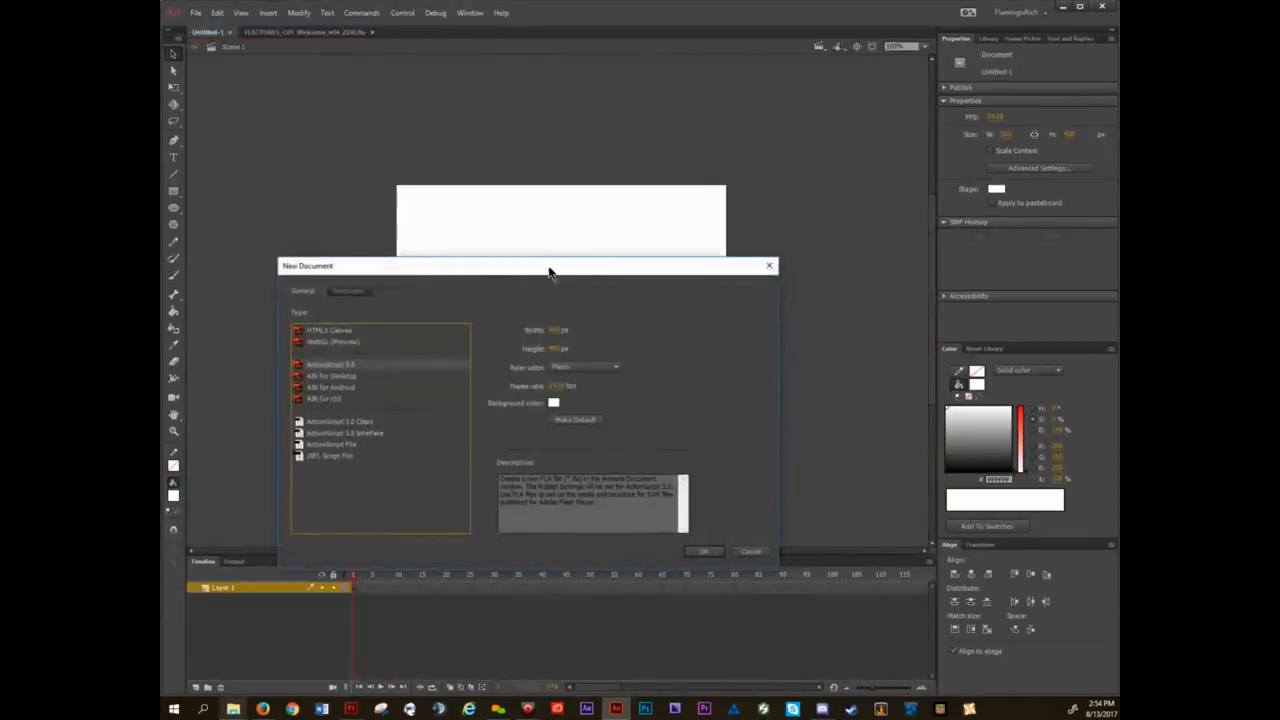
{"action": "left_click_drag", "start_coordinate": [549, 269], "coordinate": [575, 155]}
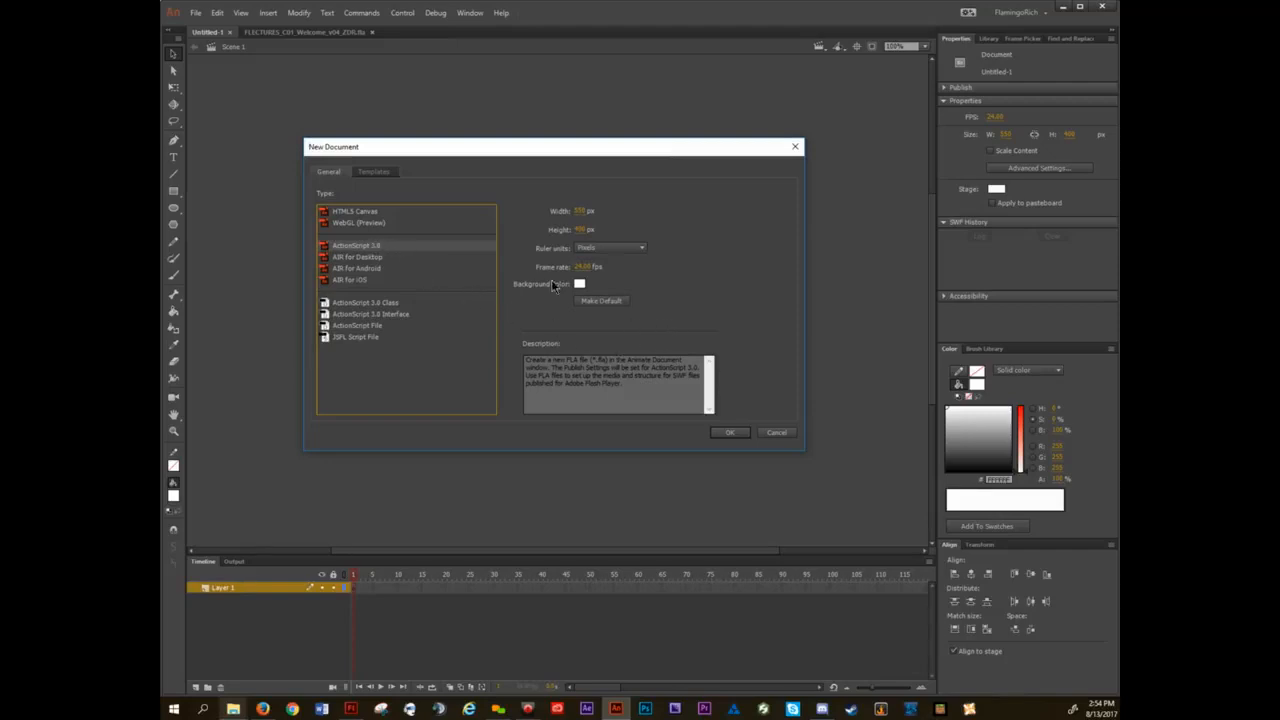
{"action": "double_click", "coordinate": [584, 210]}
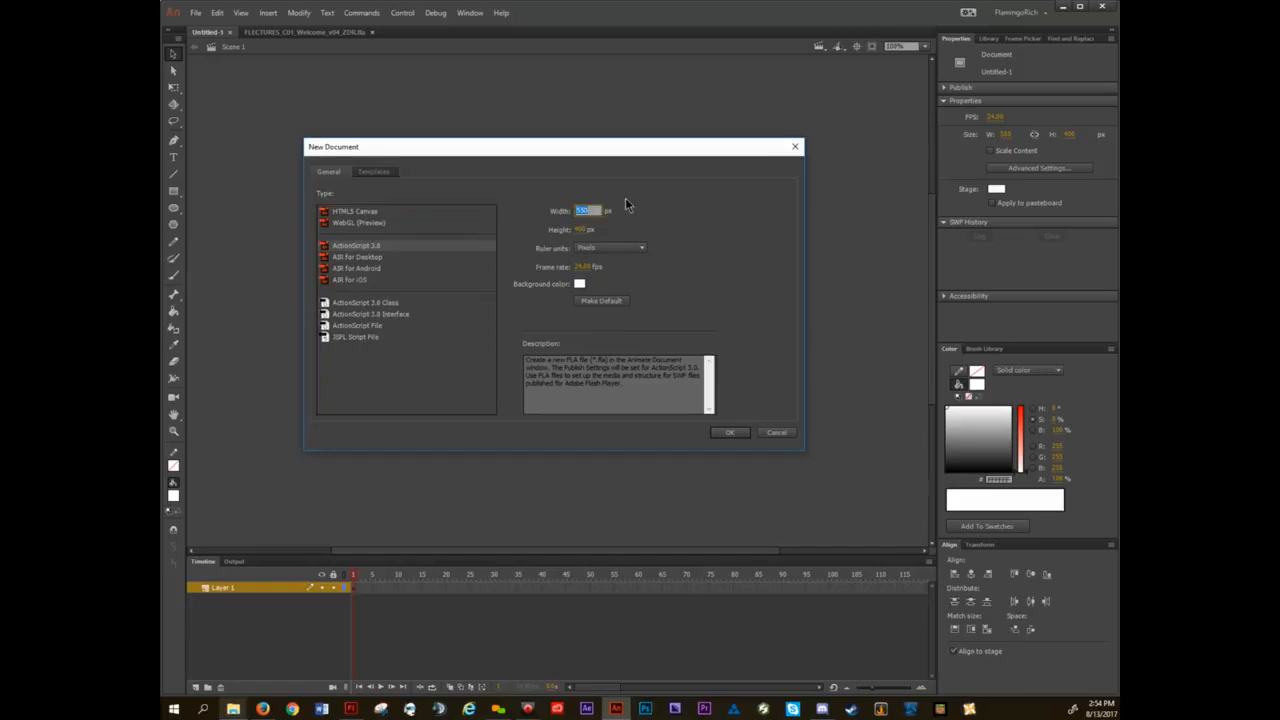
{"action": "type", "text": "1280"}
{"action": "key", "text": "Tab"}
{"action": "type", "text": "720"}
{"action": "key", "text": "Return"}
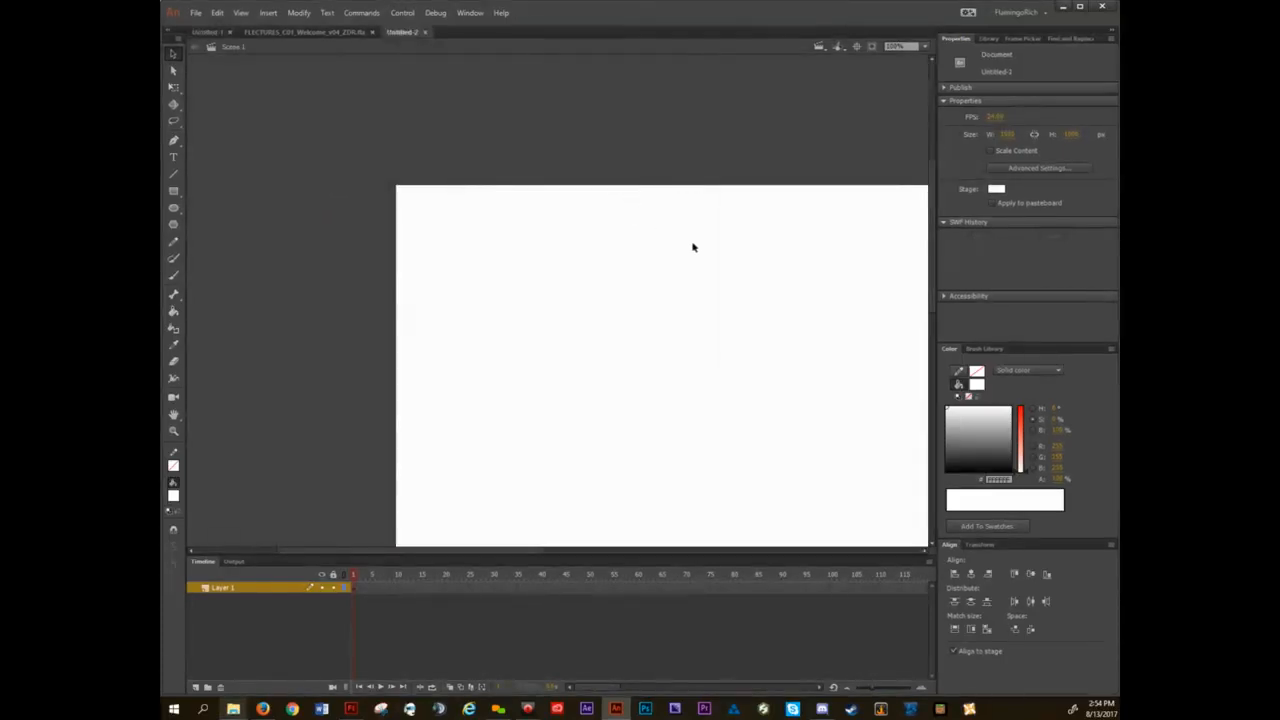
Look over the whole 1920 by 1080 stage and close that document.
{"action": "scroll", "coordinate": [707, 280], "scroll_direction": "down", "scroll_amount": 5}
{"action": "left_click_drag", "start_coordinate": [772, 332], "coordinate": [703, 294]}
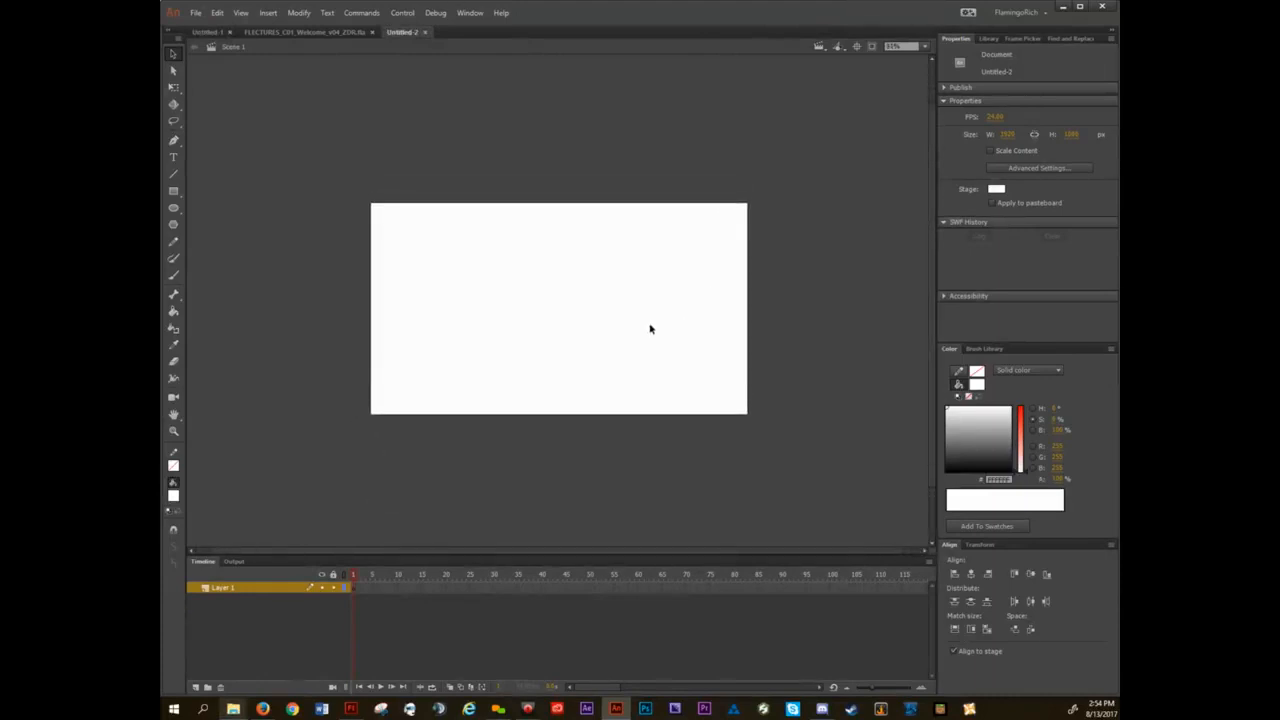
{"action": "scroll", "coordinate": [651, 328], "scroll_direction": "up", "scroll_amount": 1}
{"action": "left_click_drag", "start_coordinate": [626, 311], "coordinate": [657, 331]}
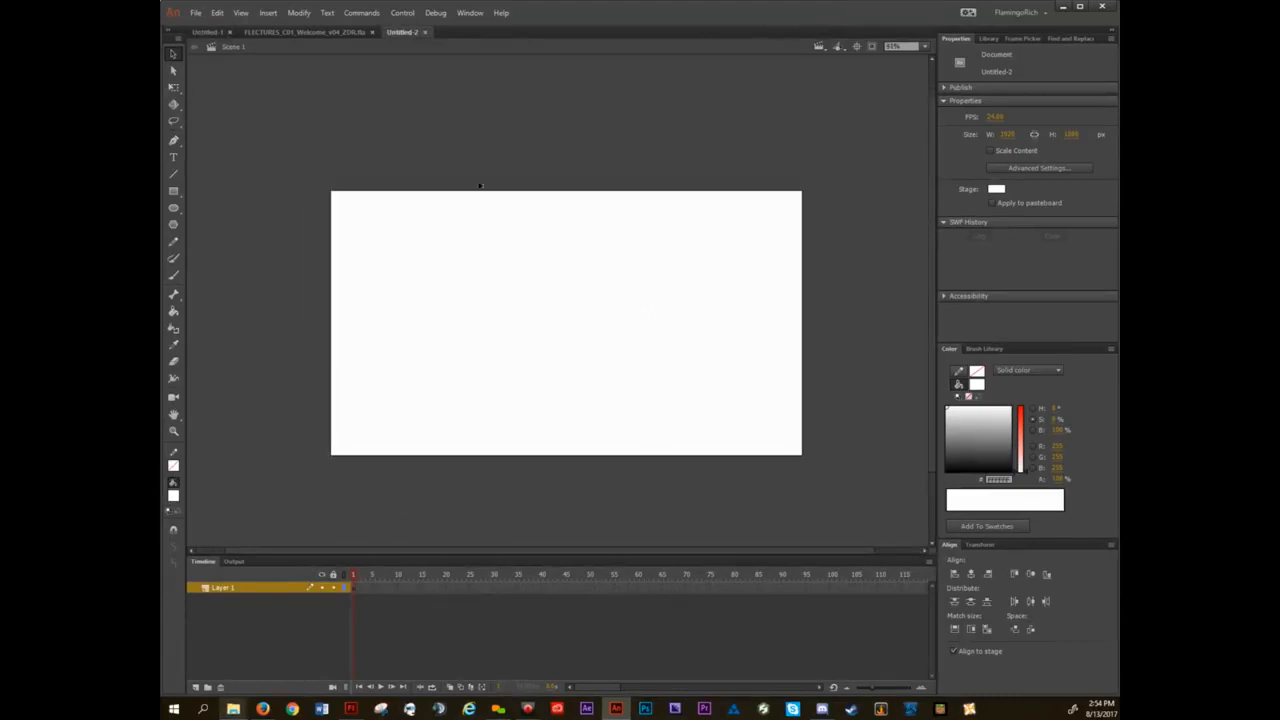
{"action": "left_click", "coordinate": [424, 32]}
Create an ActionScript 3.0 document at the default size with pixel ruler units, and close the first untitled document.
{"action": "left_click", "coordinate": [196, 12]}
{"action": "left_click", "coordinate": [206, 26]}
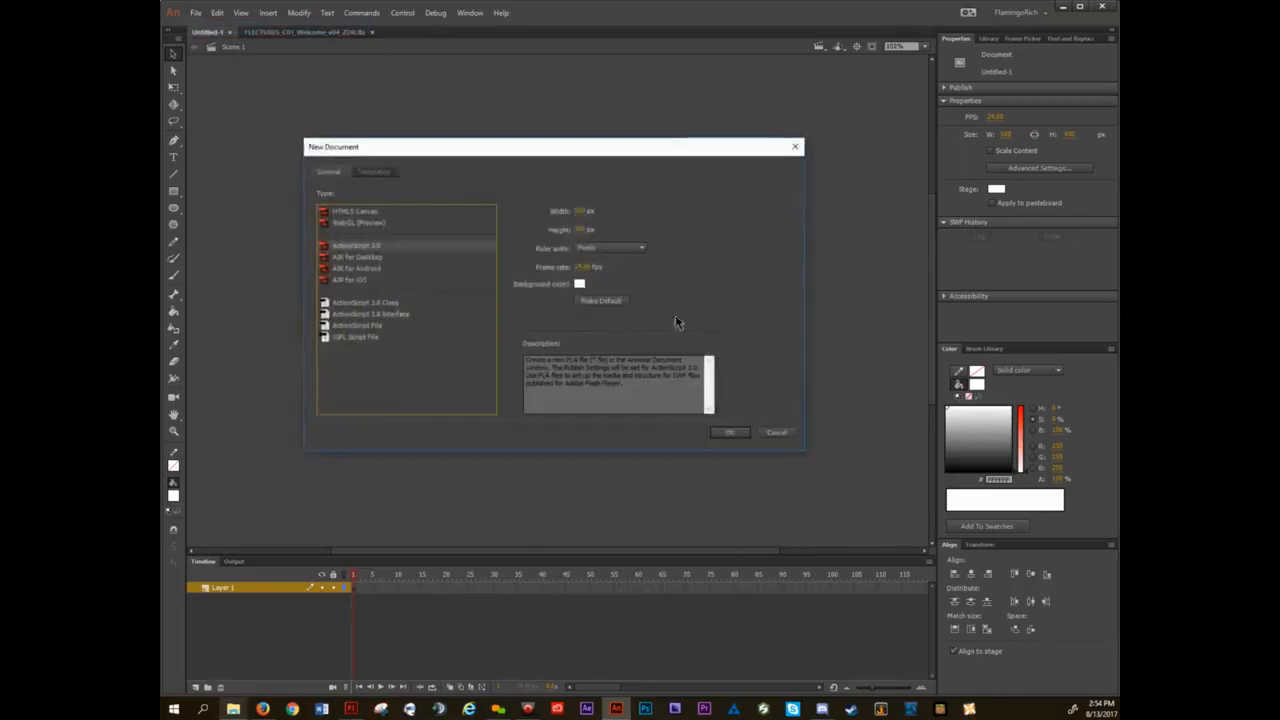
{"action": "left_click", "coordinate": [600, 248]}
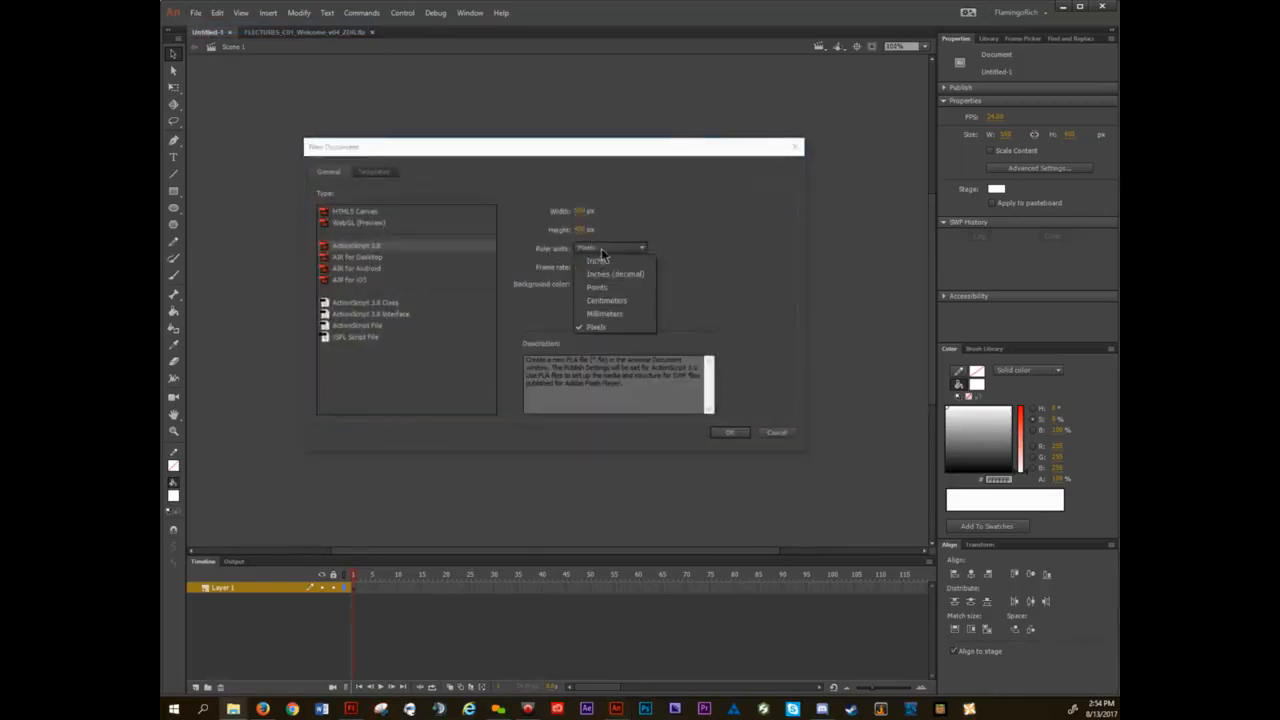
{"action": "left_click", "coordinate": [632, 326]}
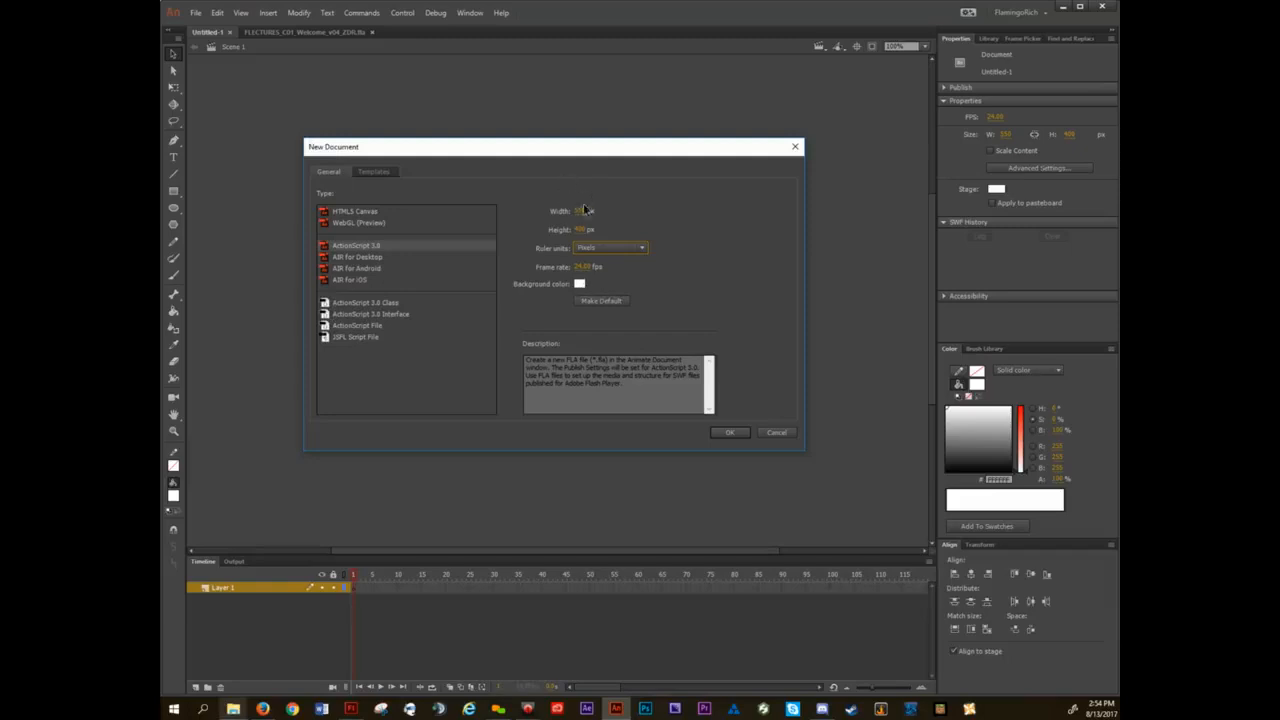
{"action": "left_click", "coordinate": [730, 432]}
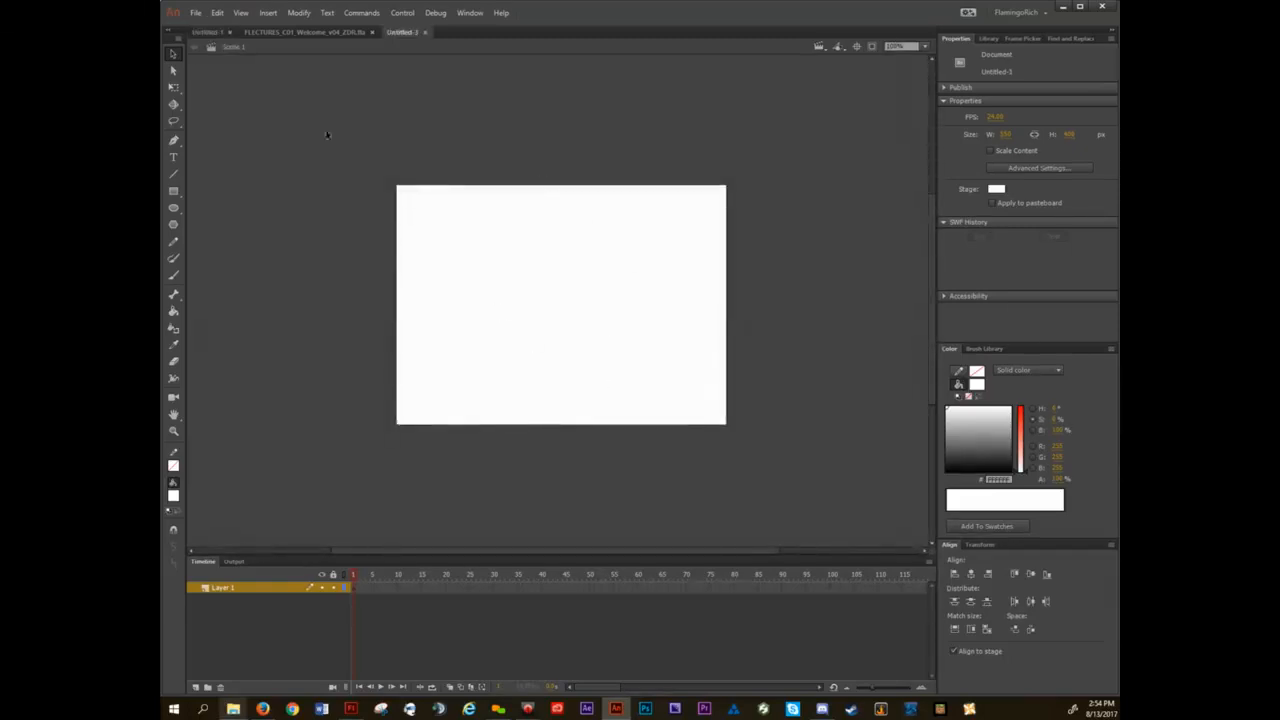
{"action": "left_click", "coordinate": [230, 32]}
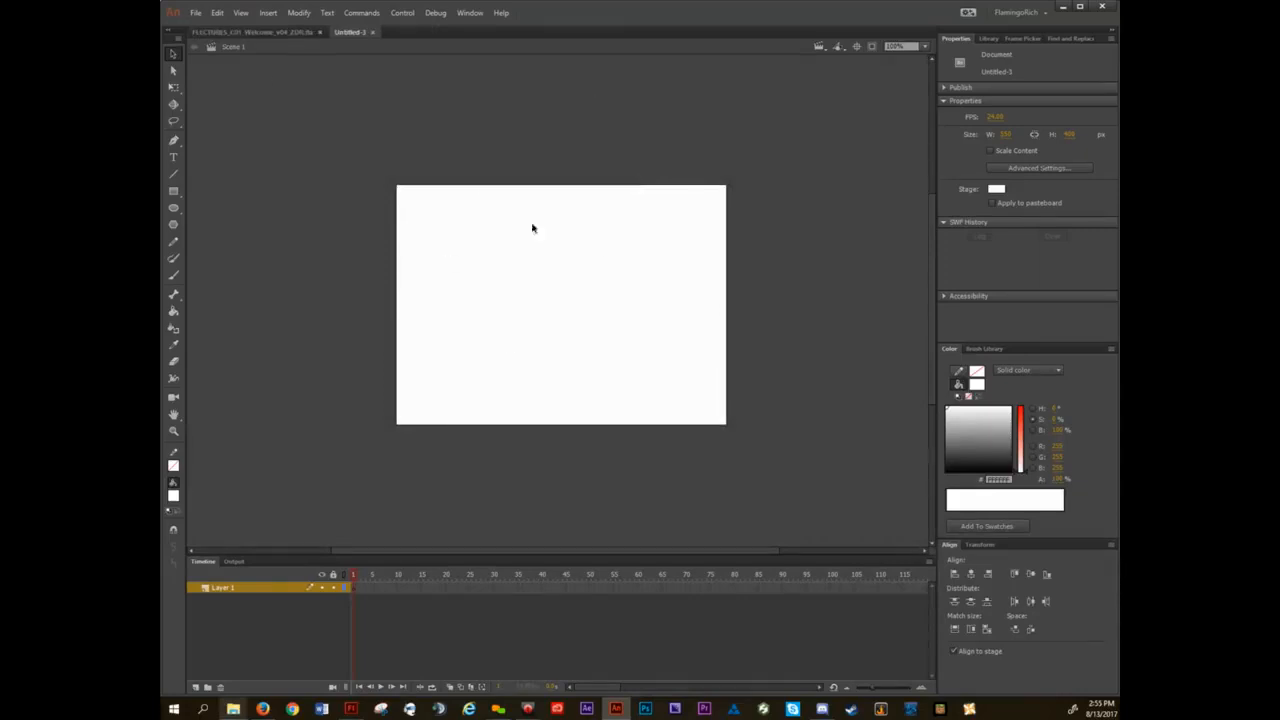
Advance the lecture file to the slide on modifying document settings and return to the blank document.
{"action": "left_click", "coordinate": [277, 33]}
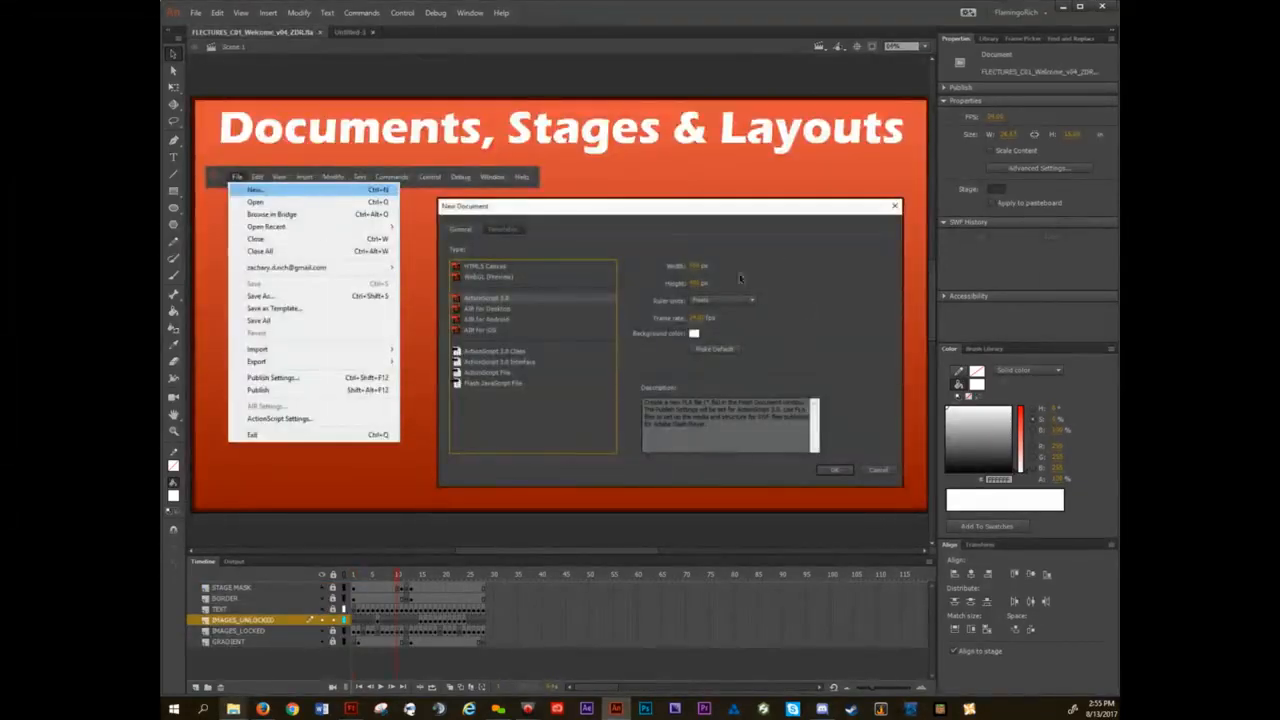
{"action": "key", "text": "period"}
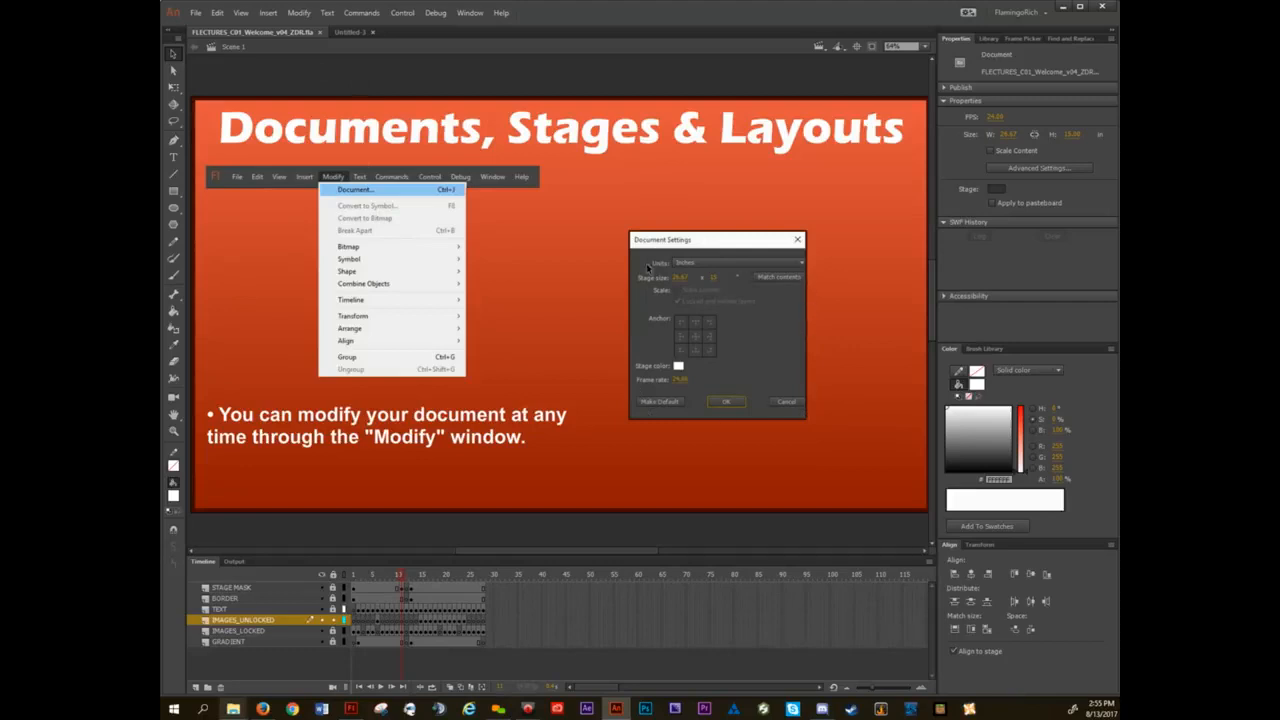
{"action": "left_click", "coordinate": [349, 32]}
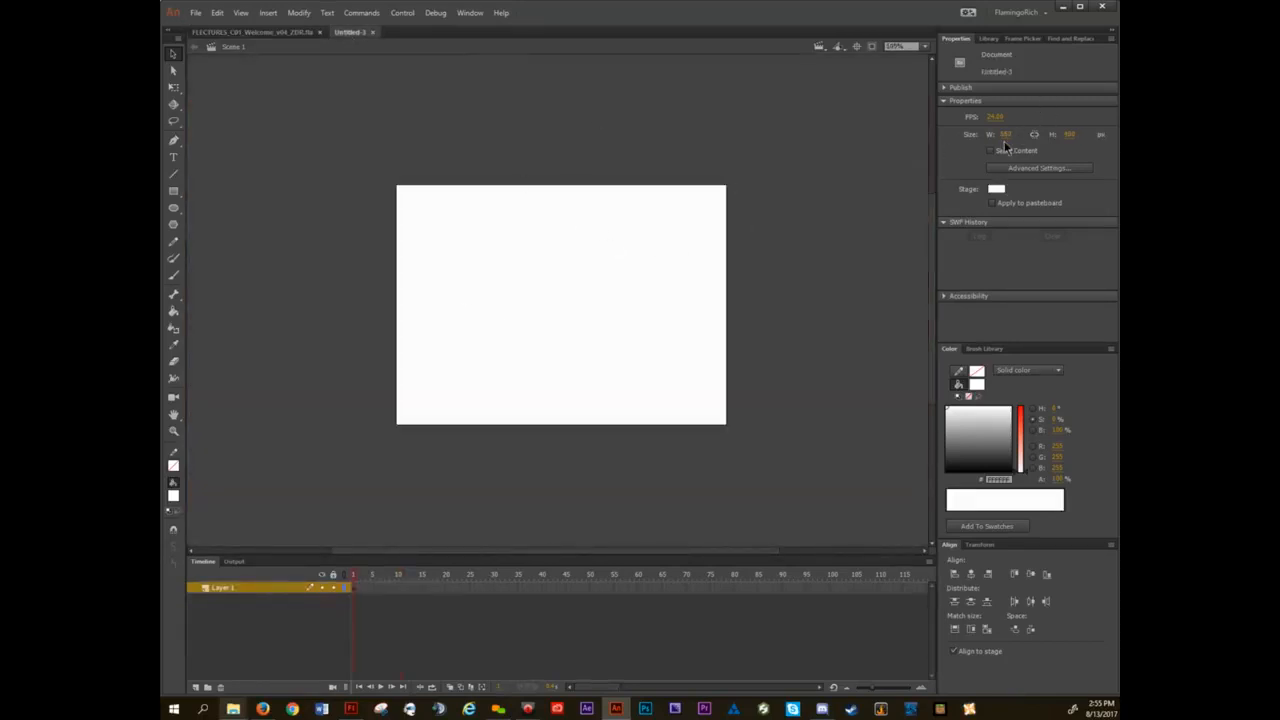
In the document settings of the blank untitled document, set the stage size to 1920 by 1080 pixels.
{"action": "left_click", "coordinate": [301, 13]}
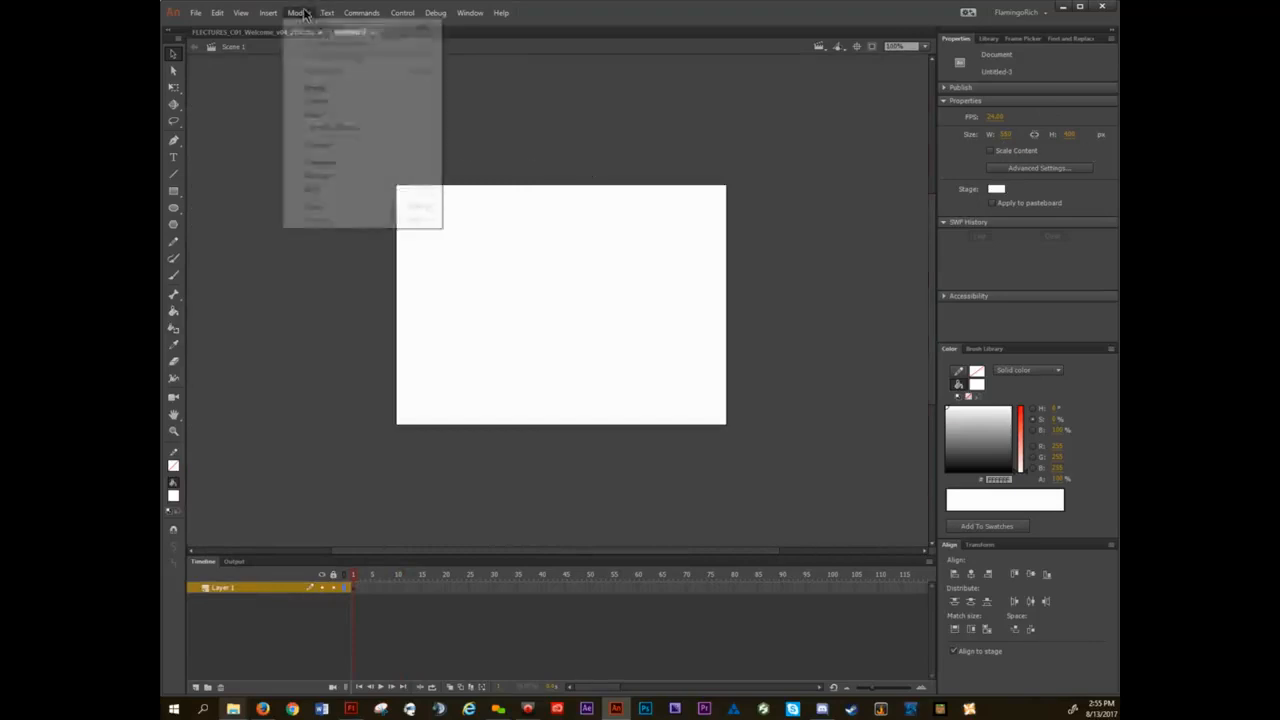
{"action": "left_click", "coordinate": [311, 30]}
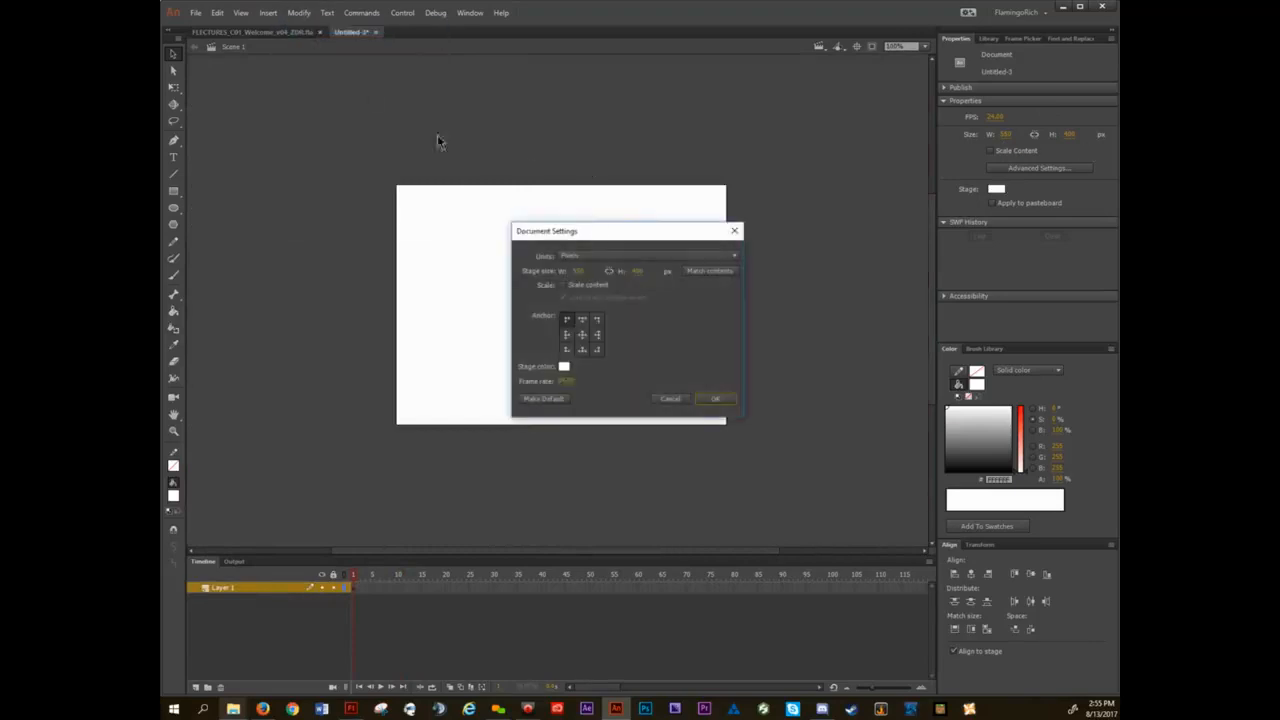
{"action": "left_click_drag", "start_coordinate": [614, 229], "coordinate": [553, 217]}
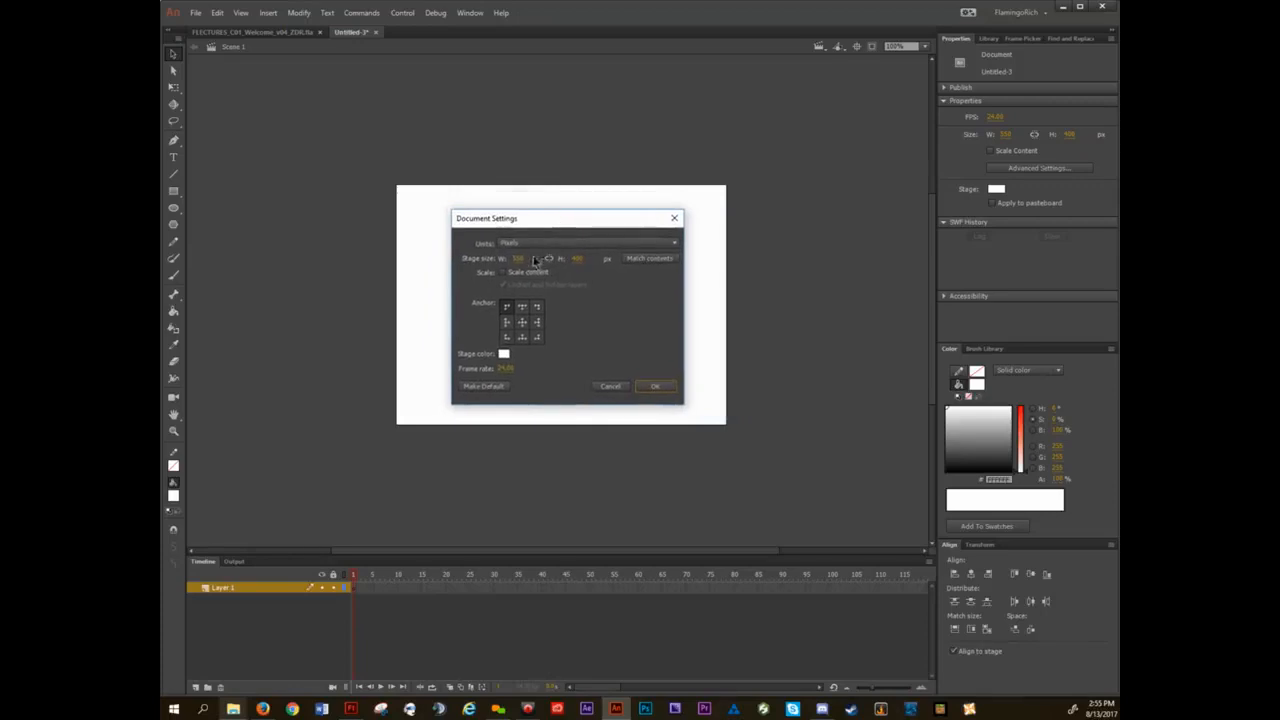
{"action": "left_click", "coordinate": [519, 260]}
{"action": "type", "text": "1920"}
{"action": "key", "text": "Tab"}
{"action": "type", "text": "1080"}
{"action": "key", "text": "Return"}
Choose a bright green stage color and apply the document settings.
{"action": "left_click", "coordinate": [504, 354]}
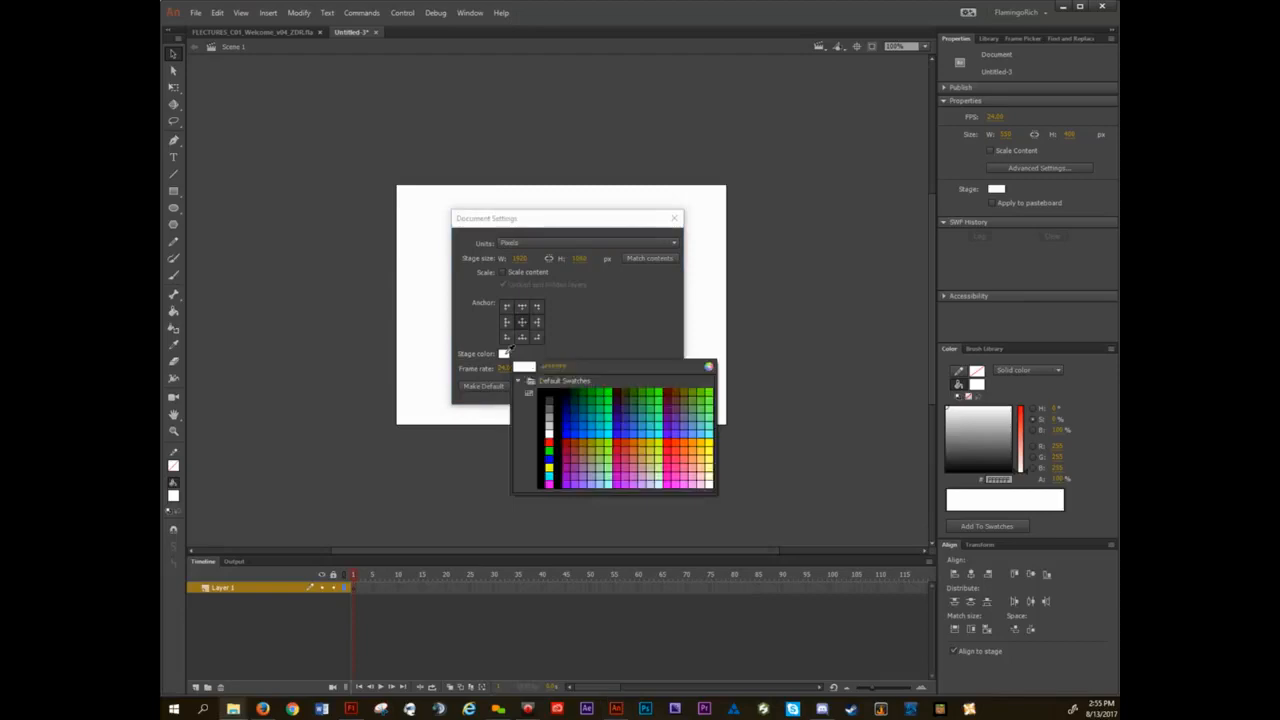
{"action": "left_click", "coordinate": [610, 387]}
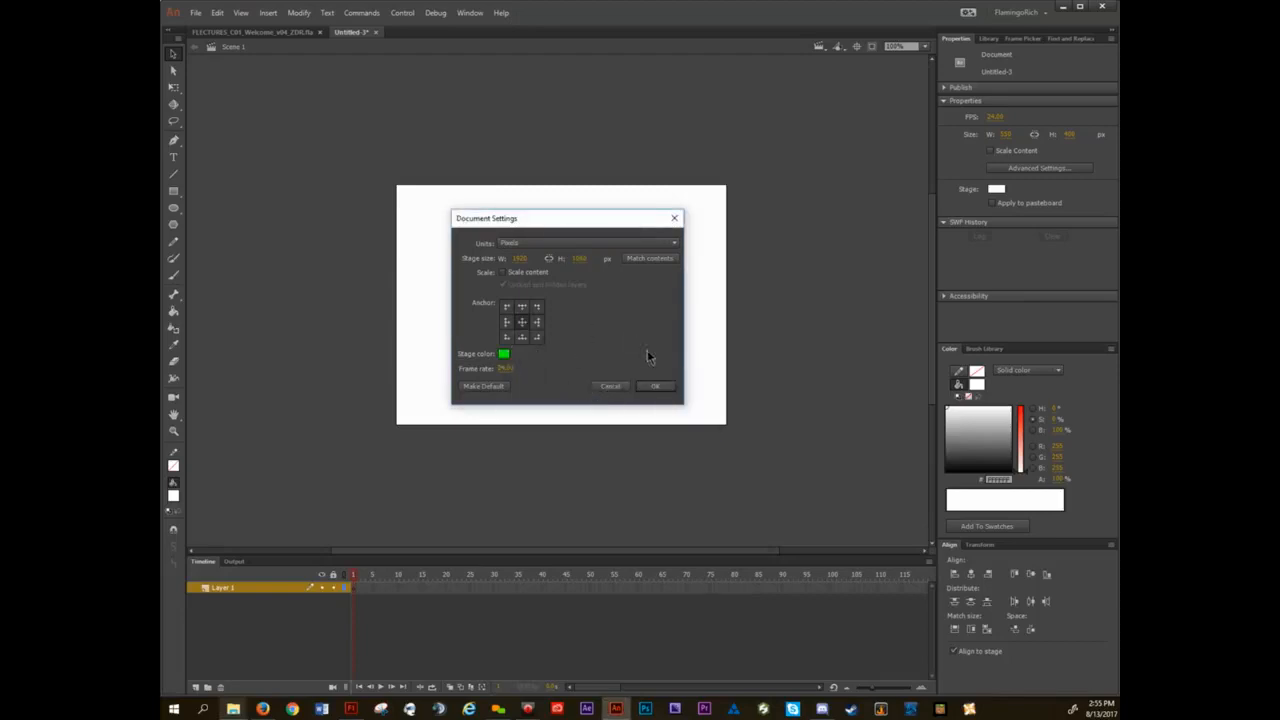
{"action": "left_click", "coordinate": [656, 388]}
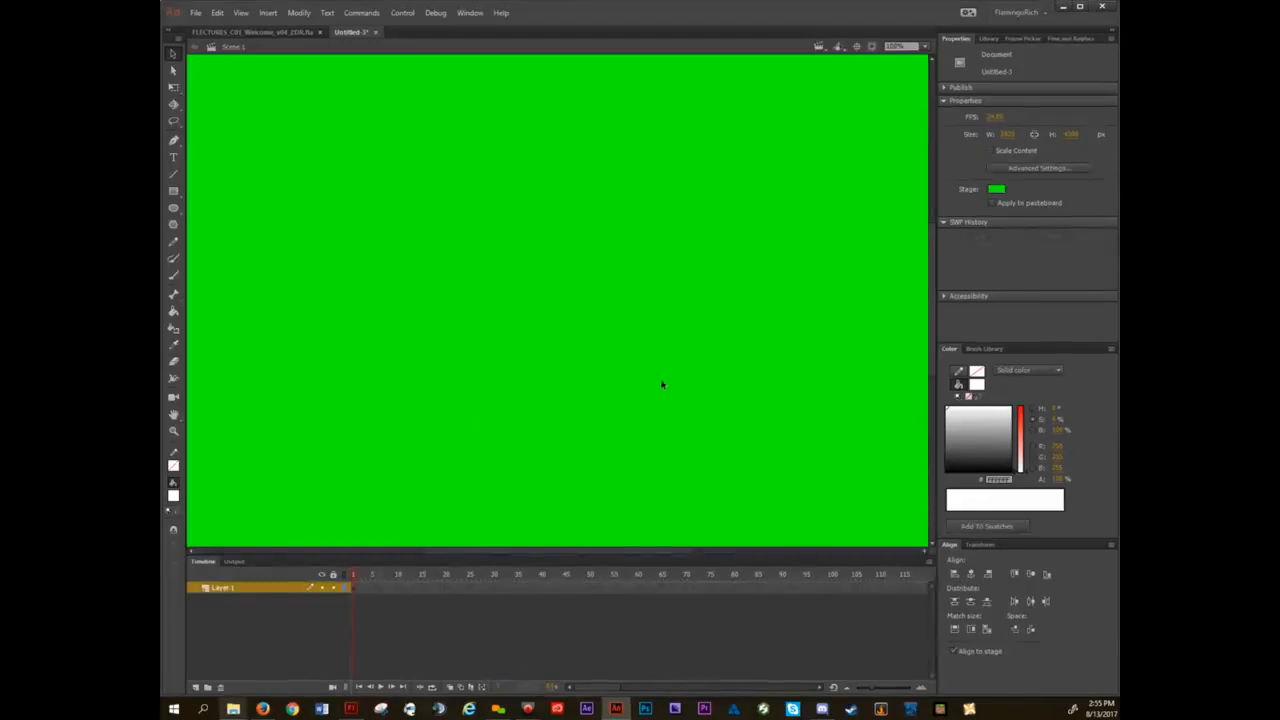
{"action": "scroll", "coordinate": [630, 332], "scroll_direction": "down", "scroll_amount": 2}
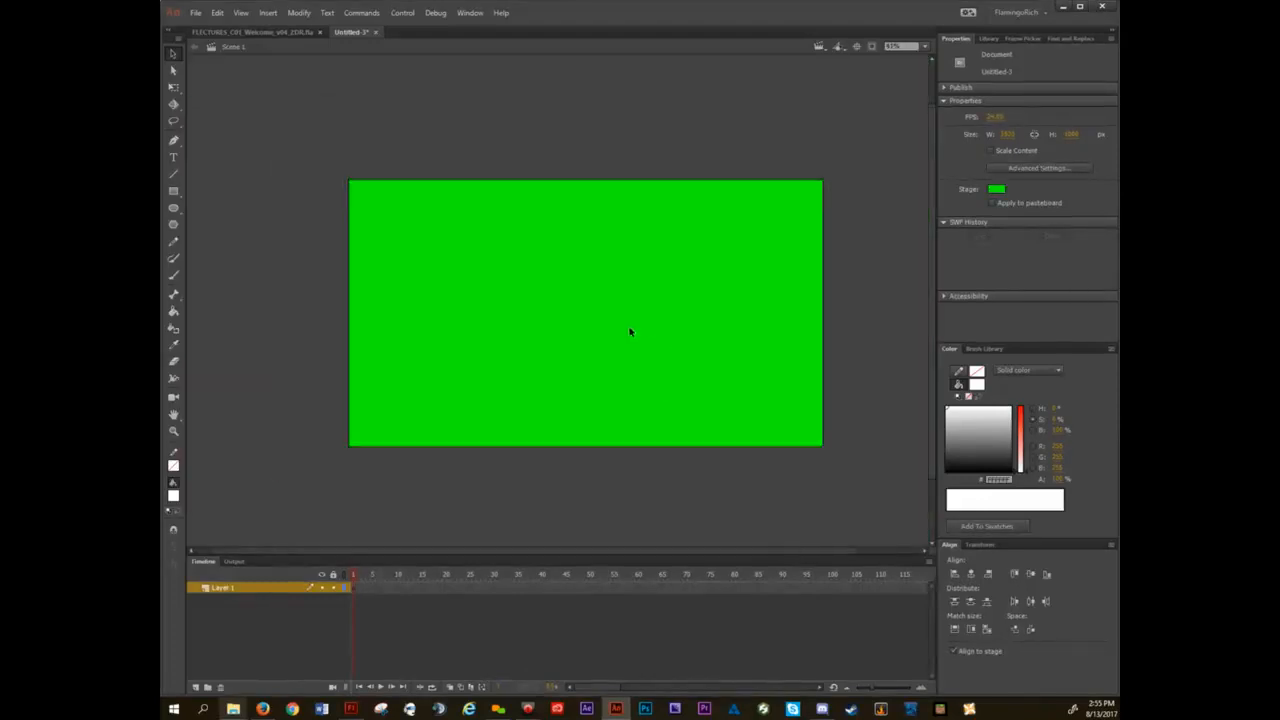
{"action": "key", "text": "space"}
{"action": "left_click_drag", "start_coordinate": [614, 304], "coordinate": [553, 272]}
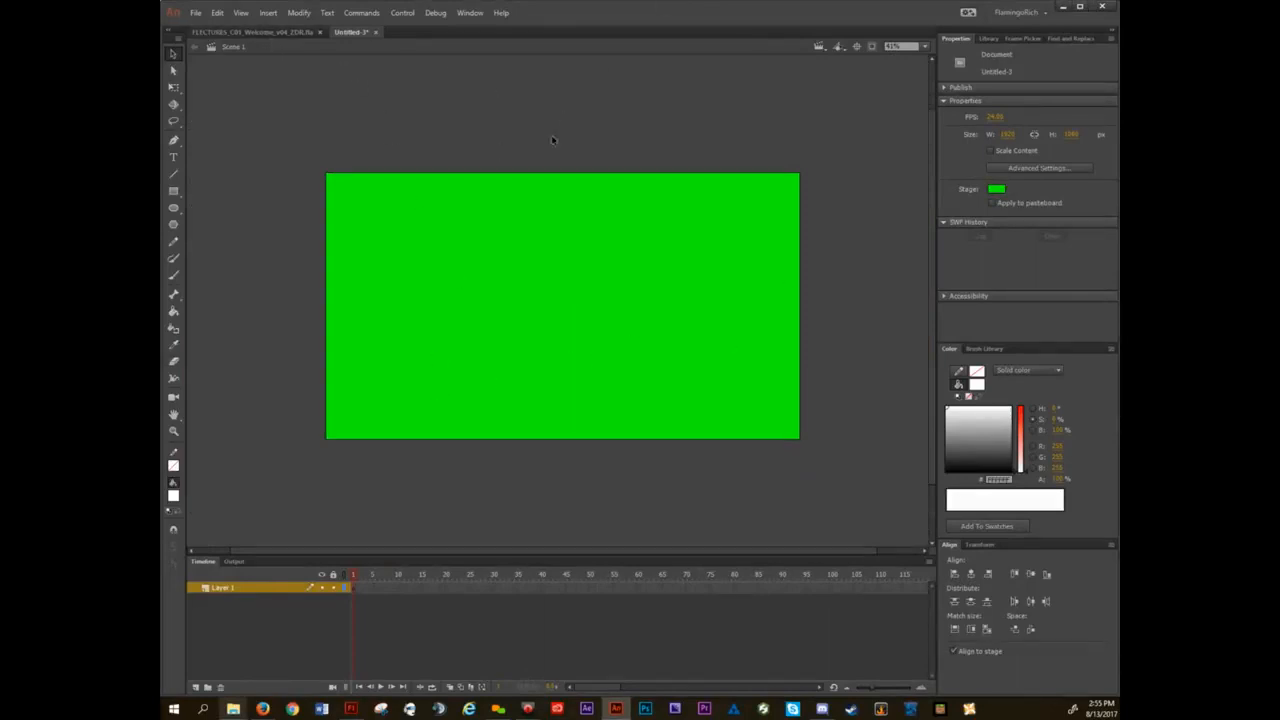
Advance the lecture file to the slide explaining the stage, and return to the green-stage document.
{"action": "left_click", "coordinate": [281, 31]}
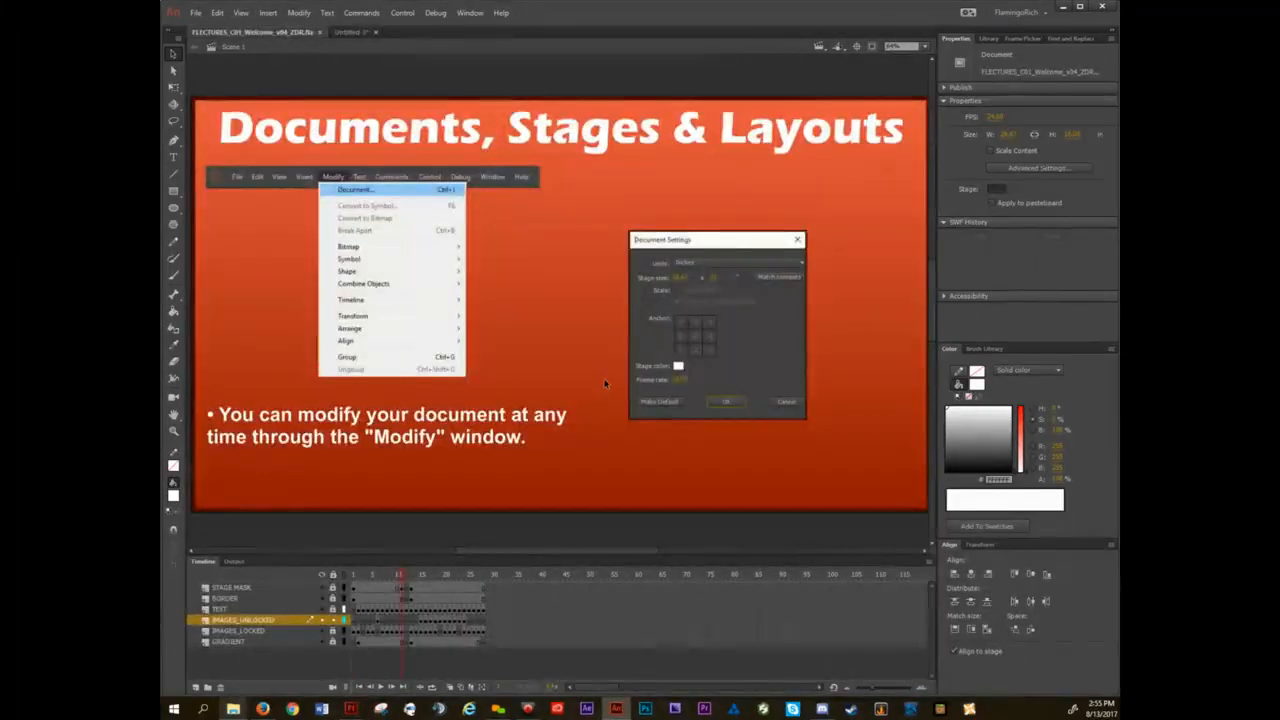
{"action": "key", "text": "period"}
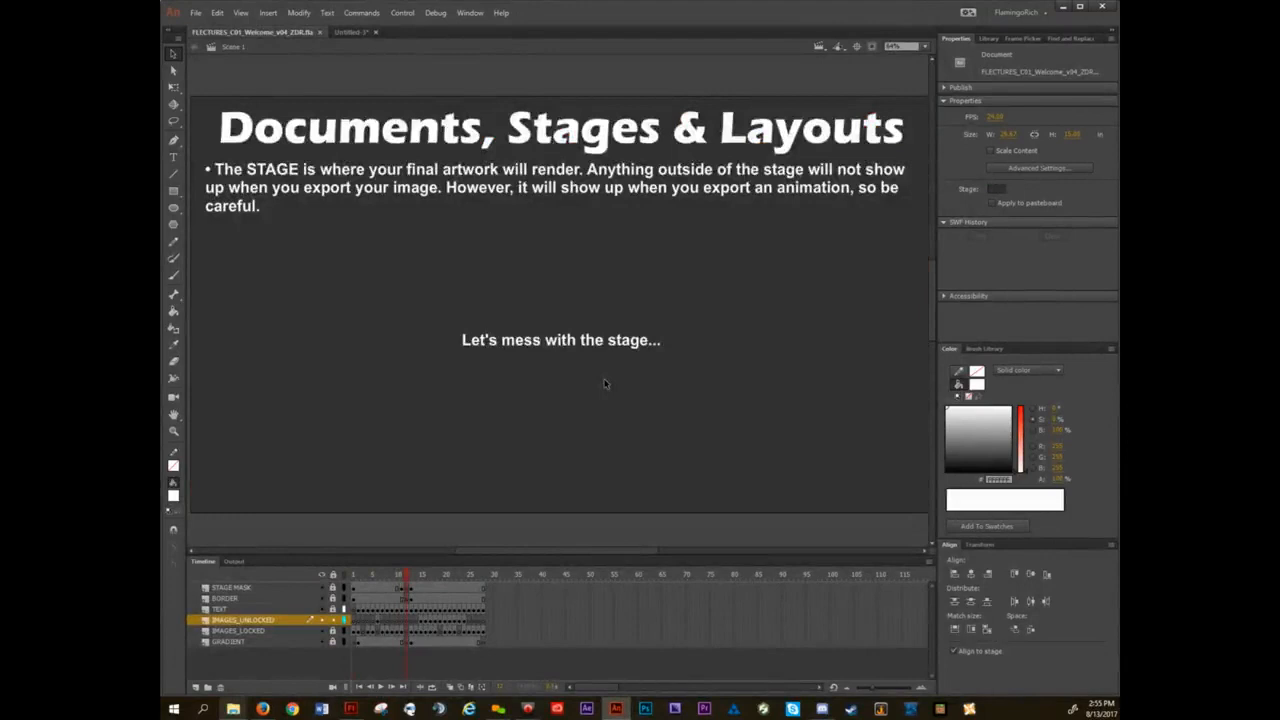
{"action": "left_click", "coordinate": [350, 32]}
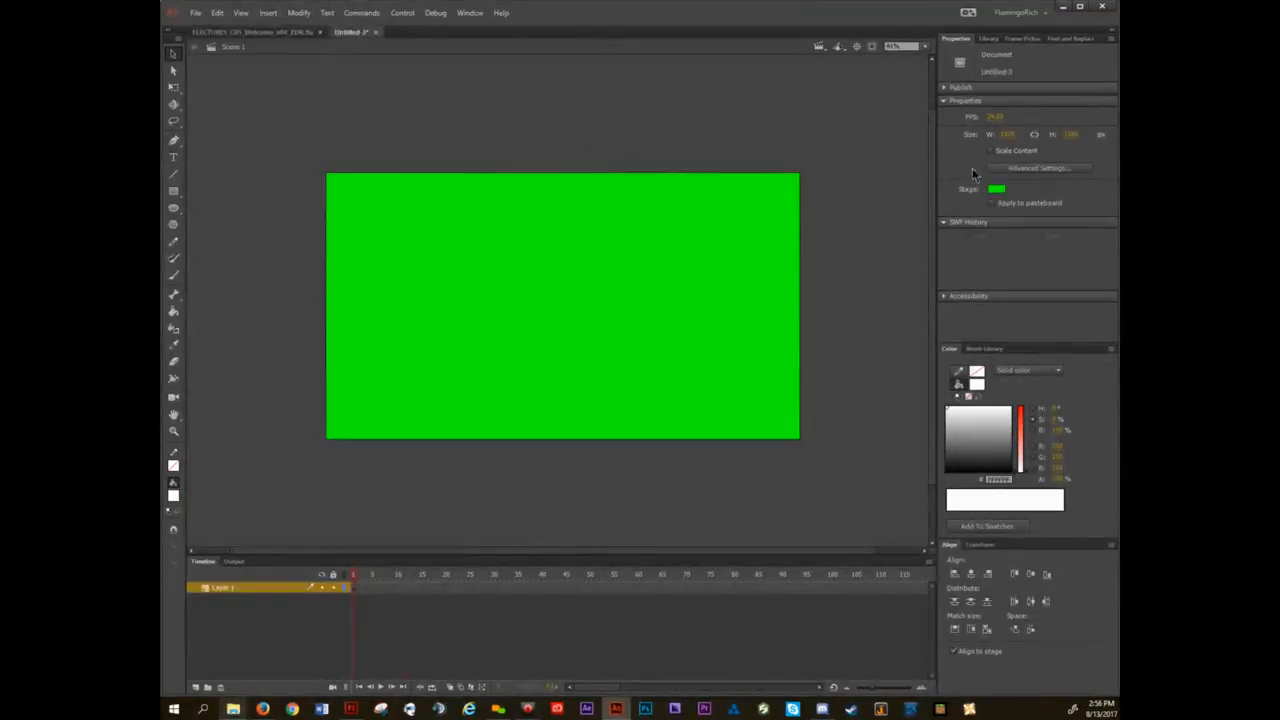
Change the stage color from the document properties to a medium gray swatch.
{"action": "left_click", "coordinate": [997, 189]}
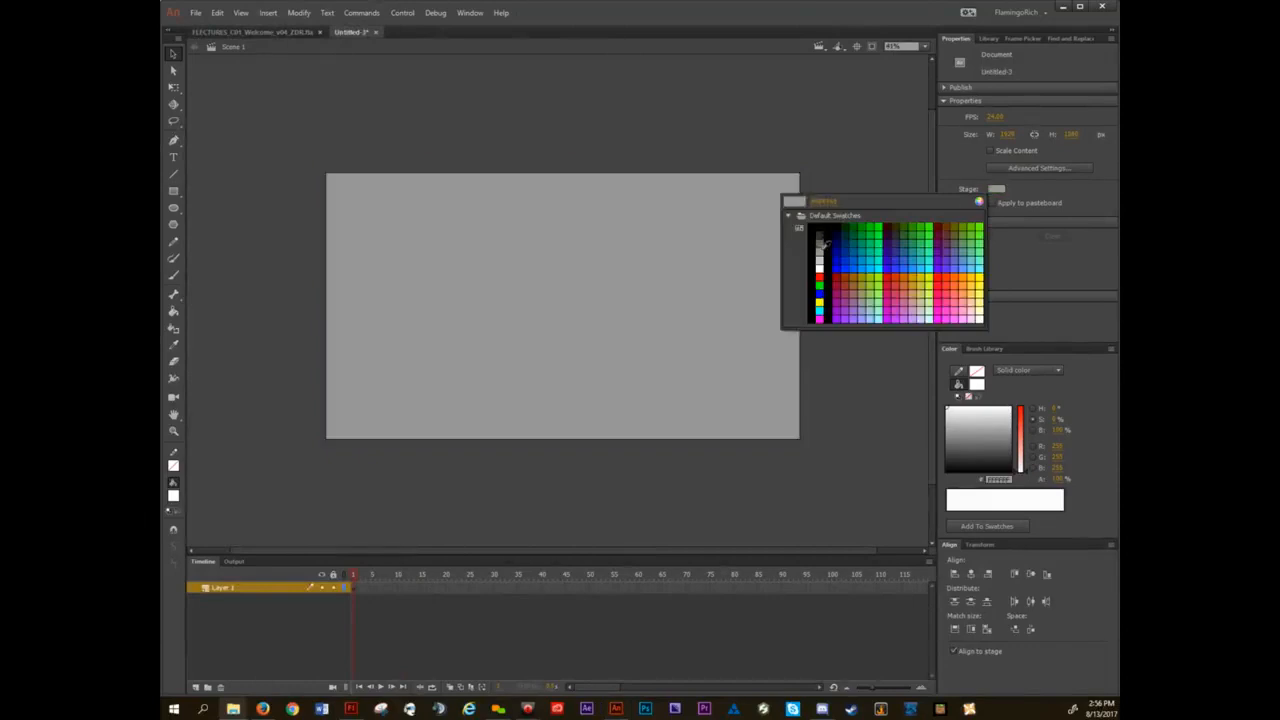
{"action": "left_click", "coordinate": [820, 248]}
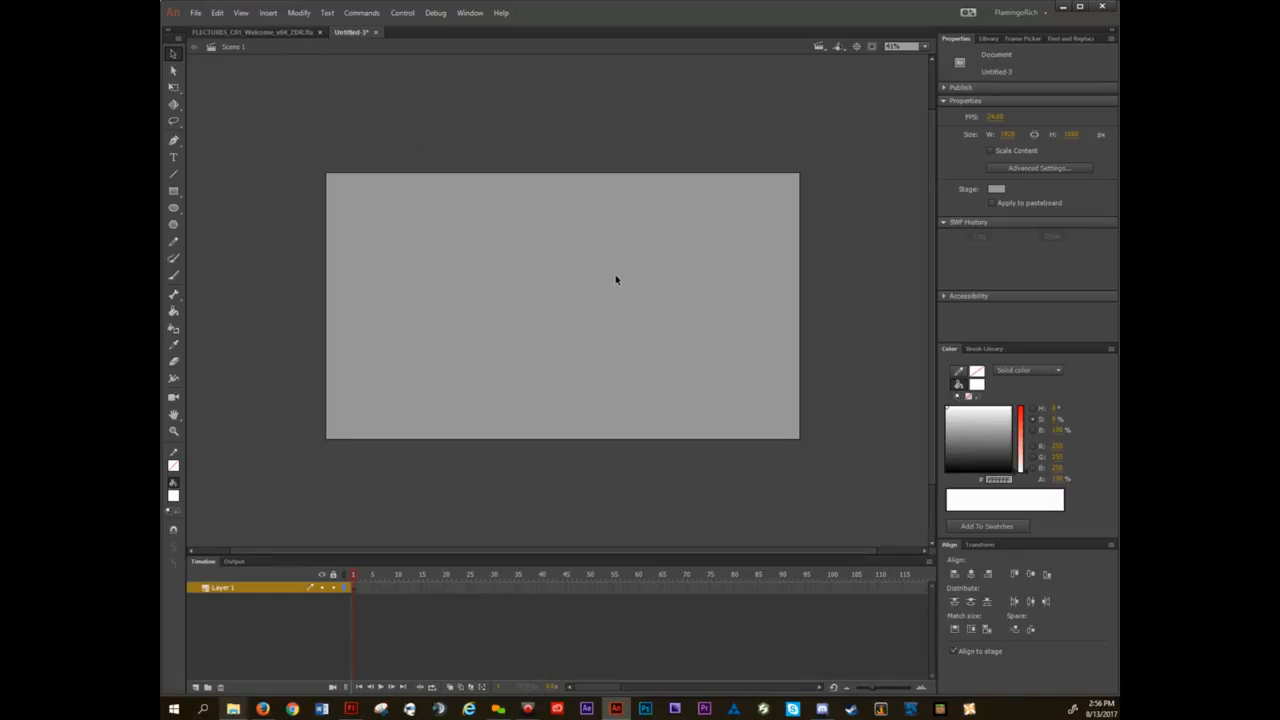
With the Brush tool and a dark red fill (#990000), paint one long winding line inside the stage.
{"action": "key", "text": "b"}
{"action": "left_click", "coordinate": [977, 385]}
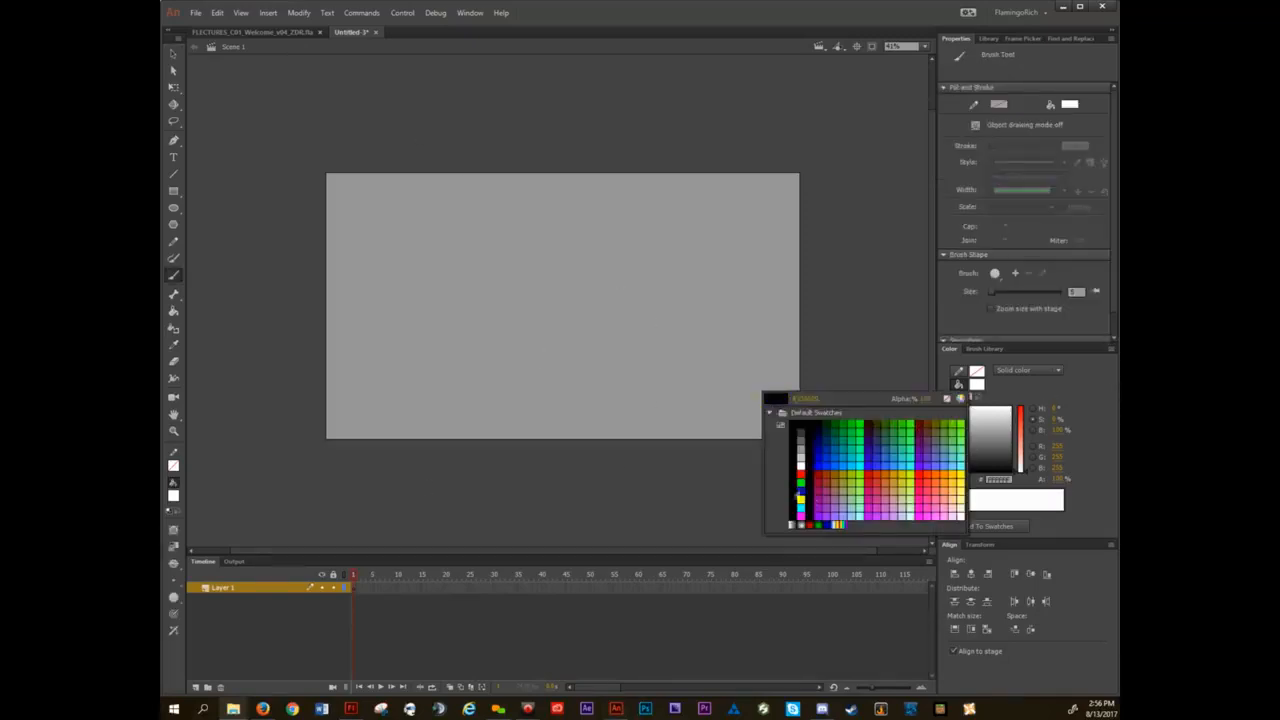
{"action": "left_click", "coordinate": [820, 468]}
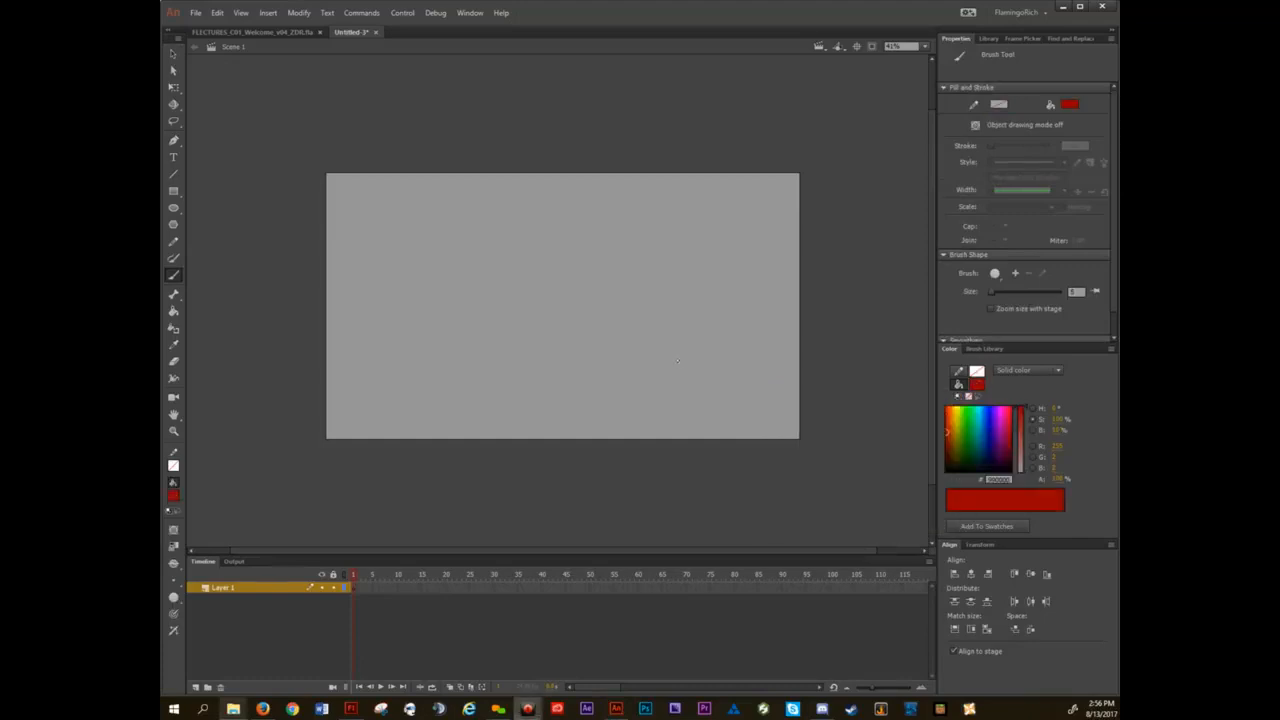
{"action": "mouse_move", "coordinate": [406, 295]}
{"action": "left_mouse_down"}
{"action": "mouse_move", "coordinate": [535, 300]}
{"action": "mouse_move", "coordinate": [688, 390]}
{"action": "mouse_move", "coordinate": [645, 232]}
{"action": "mouse_move", "coordinate": [618, 205]}
{"action": "mouse_move", "coordinate": [498, 275]}
{"action": "mouse_move", "coordinate": [376, 398]}
{"action": "mouse_move", "coordinate": [563, 345]}
{"action": "mouse_move", "coordinate": [579, 299]}
{"action": "left_mouse_up"}
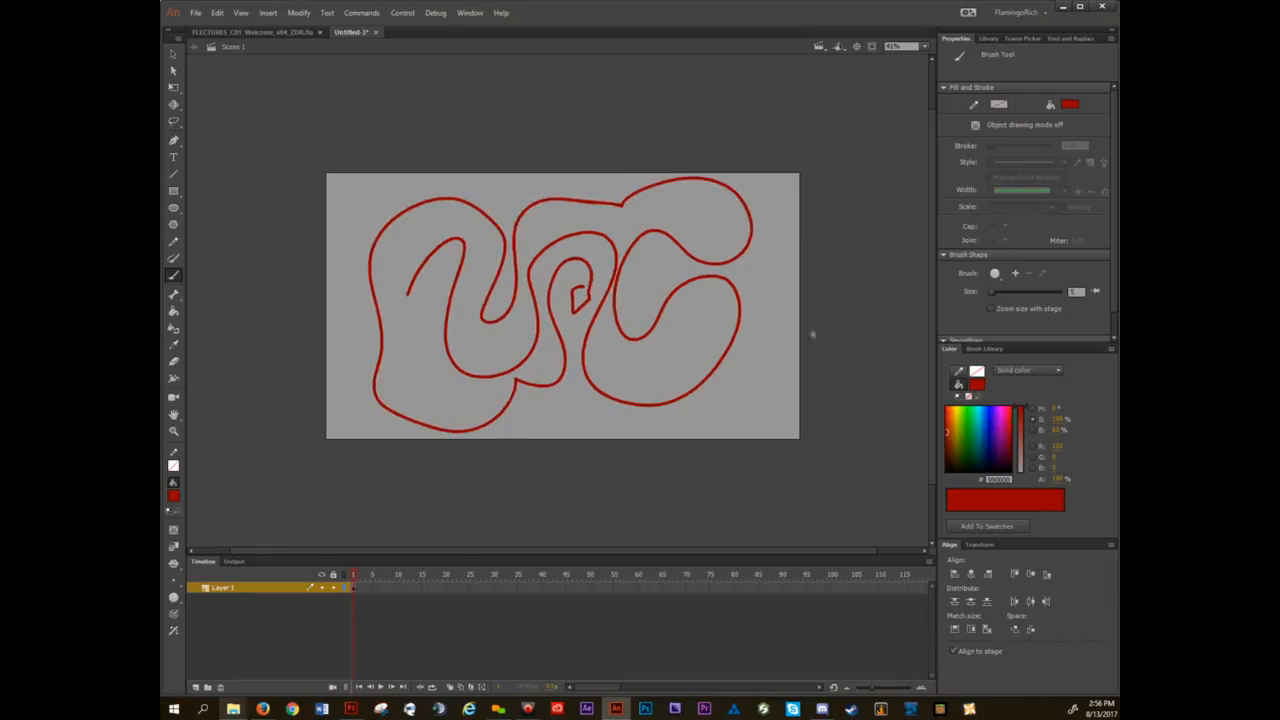
Brush loose swirls beyond the stage's right edge and handwrite "YOU'RE FIRED!" on the pasteboard above the stage.
{"action": "mouse_move", "coordinate": [746, 414]}
{"action": "left_mouse_down"}
{"action": "mouse_move", "coordinate": [798, 369]}
{"action": "mouse_move", "coordinate": [872, 366]}
{"action": "mouse_move", "coordinate": [849, 279]}
{"action": "mouse_move", "coordinate": [865, 330]}
{"action": "left_mouse_up"}
{"action": "mouse_move", "coordinate": [850, 165]}
{"action": "left_mouse_down"}
{"action": "mouse_move", "coordinate": [836, 209]}
{"action": "mouse_move", "coordinate": [852, 168]}
{"action": "left_mouse_up"}
{"action": "left_click_drag", "start_coordinate": [294, 113], "coordinate": [305, 130]}
{"action": "mouse_move", "coordinate": [312, 102]}
{"action": "left_mouse_down"}
{"action": "mouse_move", "coordinate": [304, 150]}
{"action": "mouse_move", "coordinate": [336, 126]}
{"action": "mouse_move", "coordinate": [416, 120]}
{"action": "left_mouse_up"}
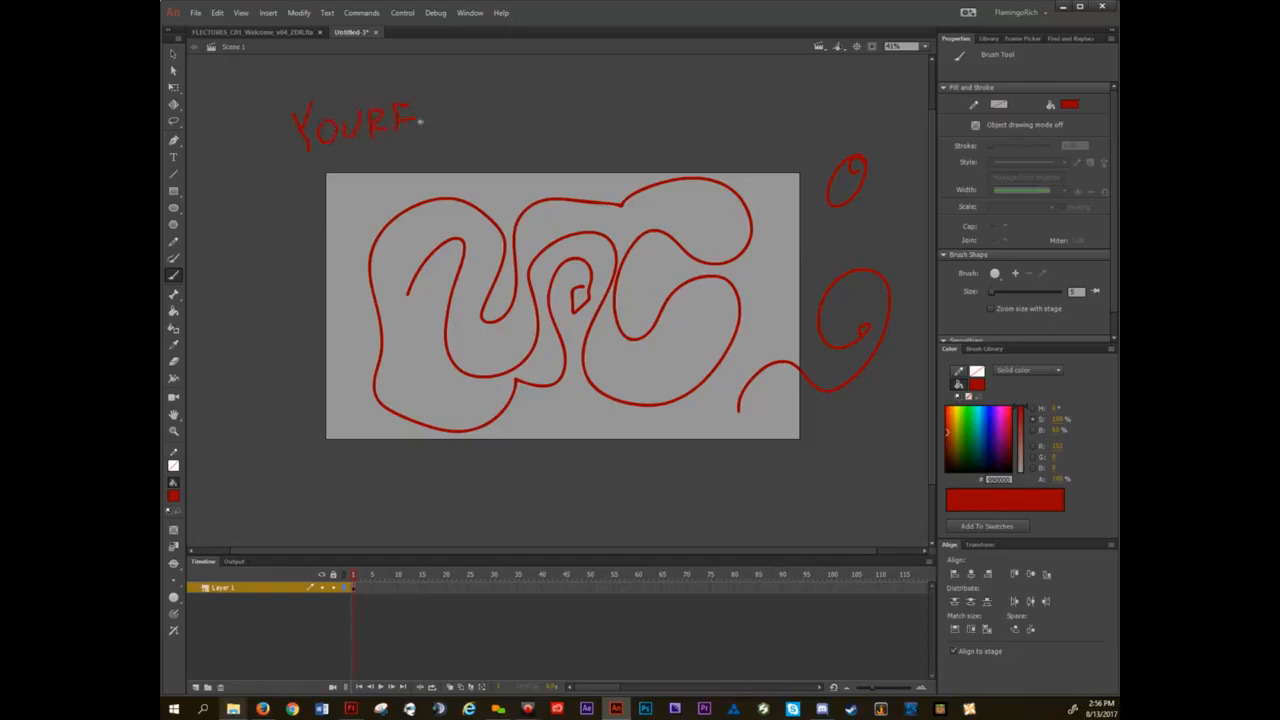
{"action": "left_click_drag", "start_coordinate": [367, 86], "coordinate": [368, 96]}
{"action": "mouse_move", "coordinate": [452, 101]}
{"action": "left_mouse_down"}
{"action": "mouse_move", "coordinate": [451, 132]}
{"action": "mouse_move", "coordinate": [471, 100]}
{"action": "left_mouse_up"}
{"action": "left_click_drag", "start_coordinate": [458, 118], "coordinate": [475, 116]}
{"action": "mouse_move", "coordinate": [486, 102]}
{"action": "left_mouse_down"}
{"action": "mouse_move", "coordinate": [495, 133]}
{"action": "mouse_move", "coordinate": [513, 103]}
{"action": "mouse_move", "coordinate": [525, 132]}
{"action": "left_mouse_up"}
{"action": "mouse_move", "coordinate": [527, 100]}
{"action": "left_mouse_down"}
{"action": "mouse_move", "coordinate": [546, 98]}
{"action": "mouse_move", "coordinate": [544, 130]}
{"action": "left_mouse_up"}
{"action": "left_click_drag", "start_coordinate": [550, 98], "coordinate": [553, 132]}
{"action": "left_click_drag", "start_coordinate": [593, 92], "coordinate": [590, 112]}
{"action": "left_click", "coordinate": [586, 133]}
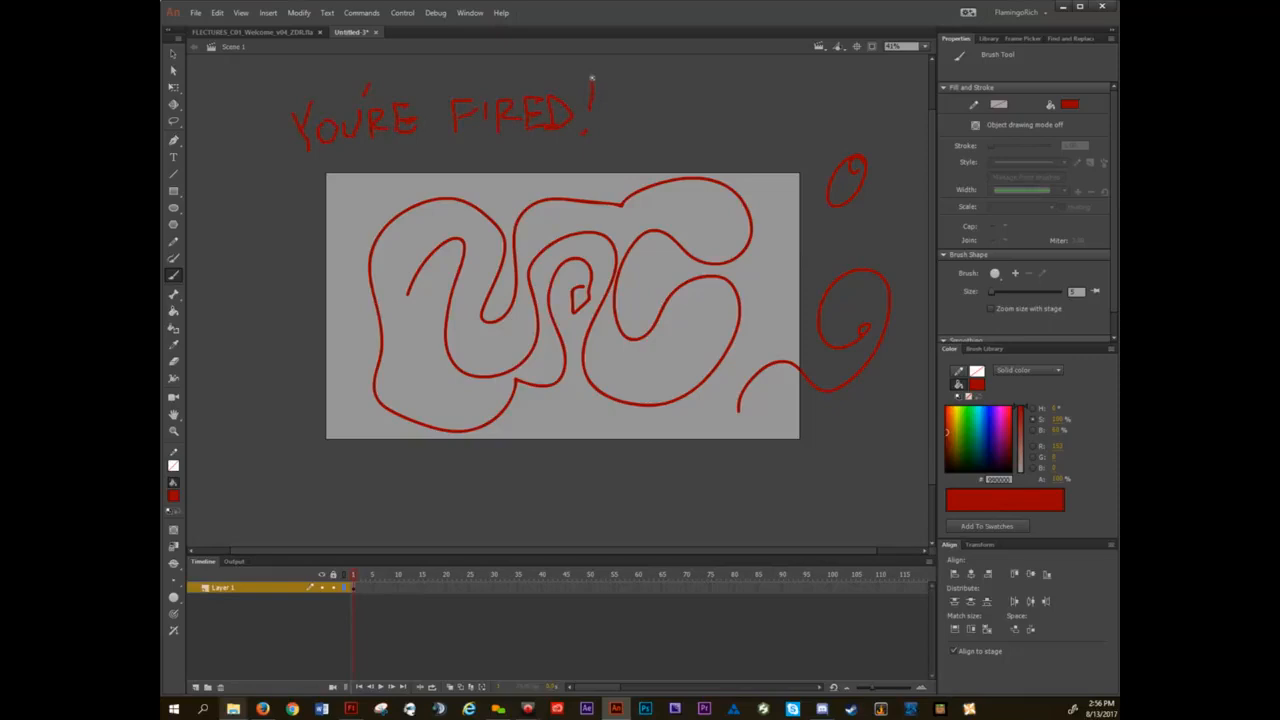
Delete all the brush artwork on and around the stage, and switch to the Selection tool.
{"action": "key", "text": "ctrl+a"}
{"action": "key", "text": "Delete"}
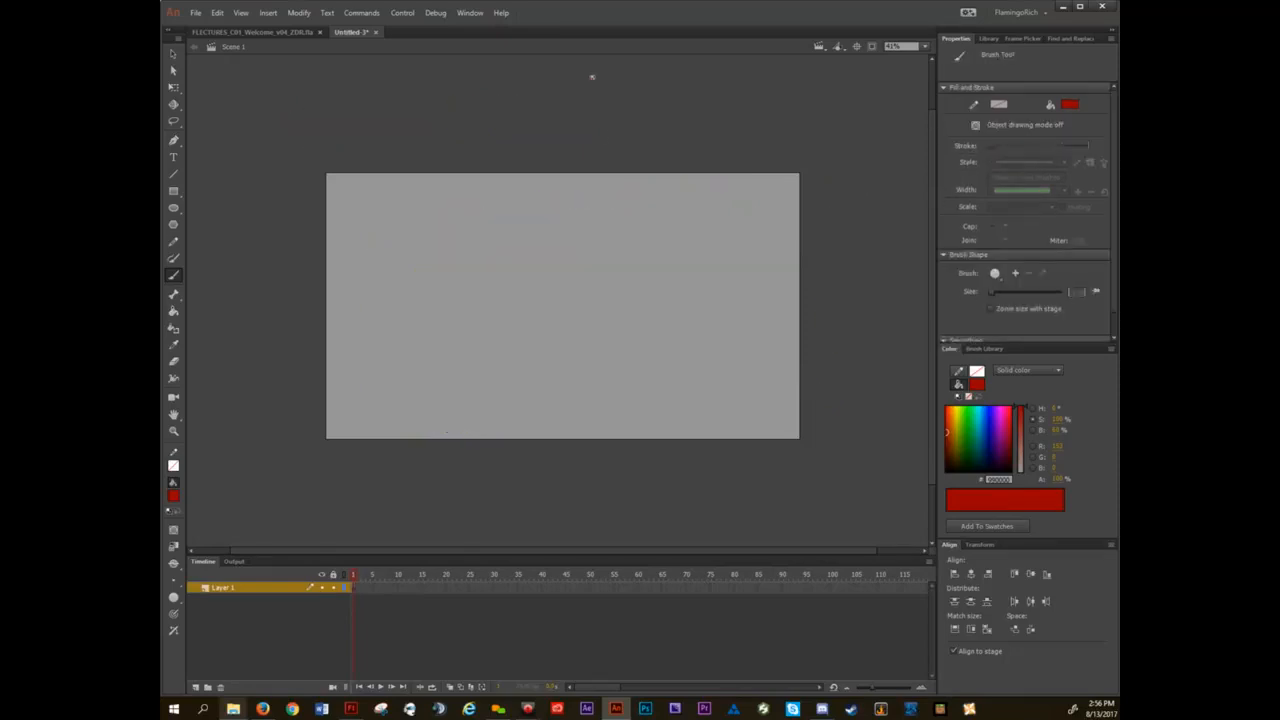
{"action": "key", "text": "v"}
{"action": "left_click_drag", "start_coordinate": [619, 160], "coordinate": [610, 220]}
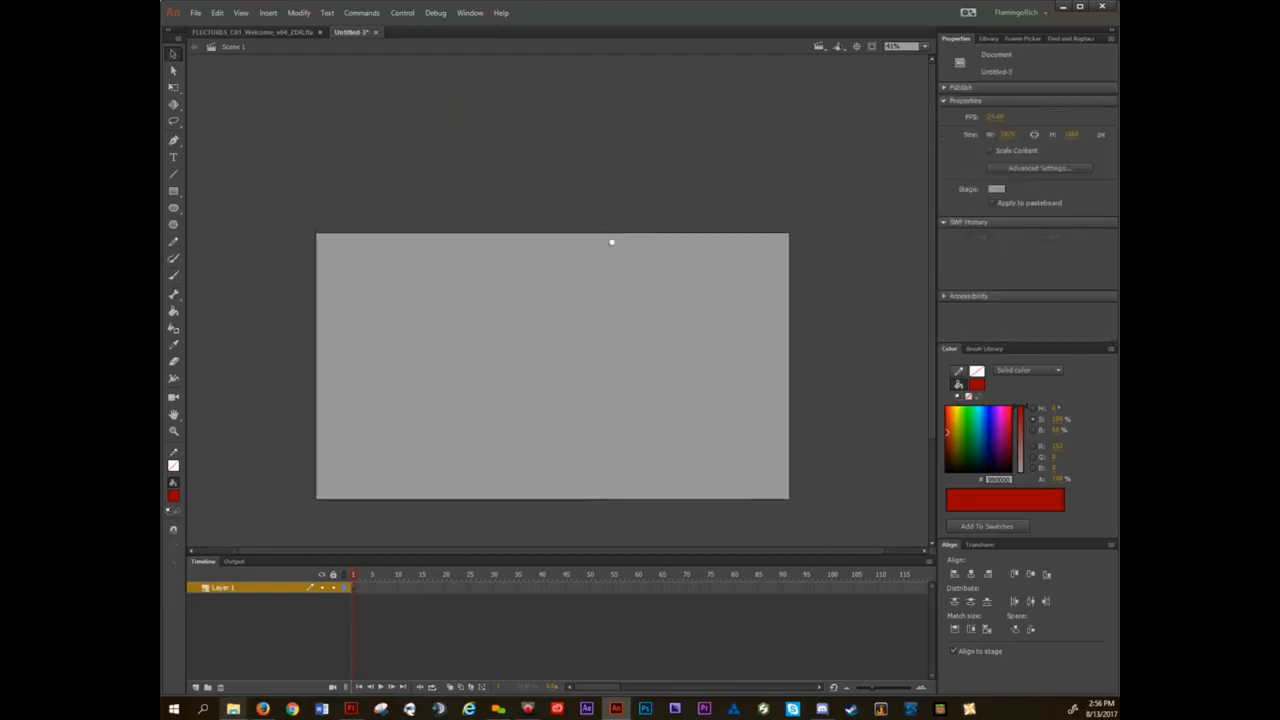
{"action": "left_click_drag", "start_coordinate": [794, 234], "coordinate": [755, 172]}
{"action": "left_click_drag", "start_coordinate": [471, 302], "coordinate": [560, 301]}
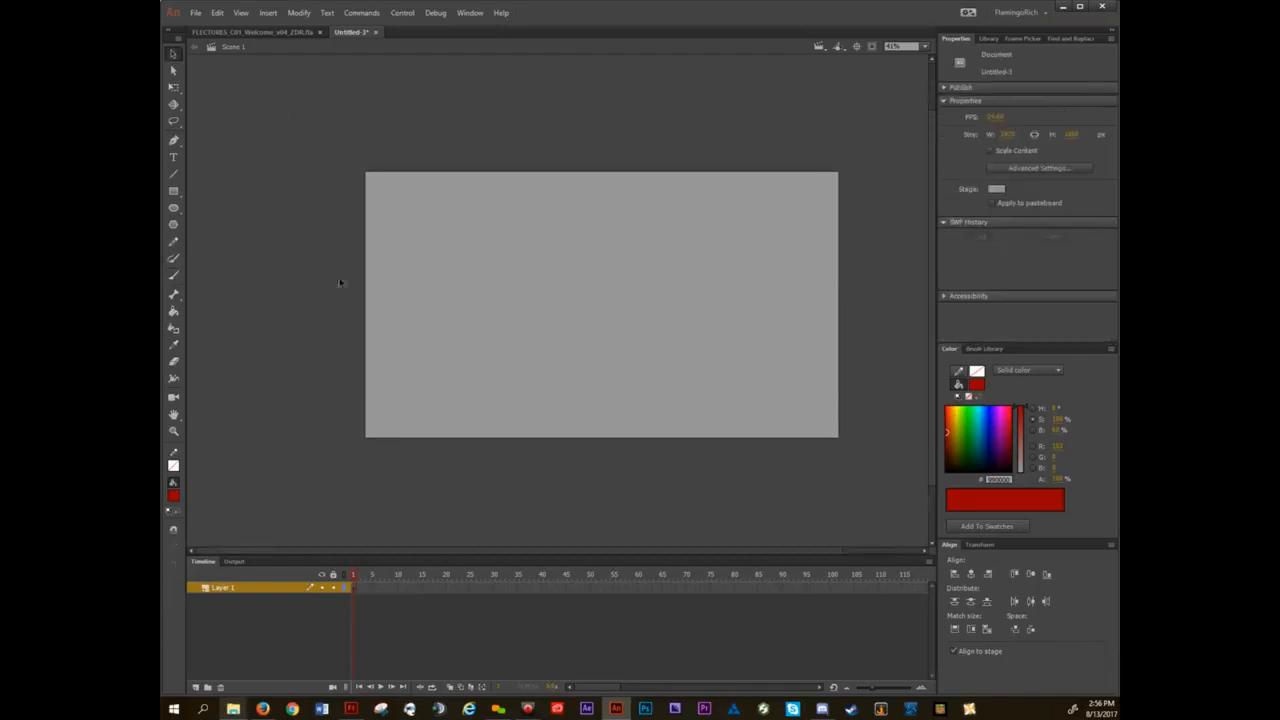
{"action": "left_click_drag", "start_coordinate": [620, 271], "coordinate": [606, 340]}
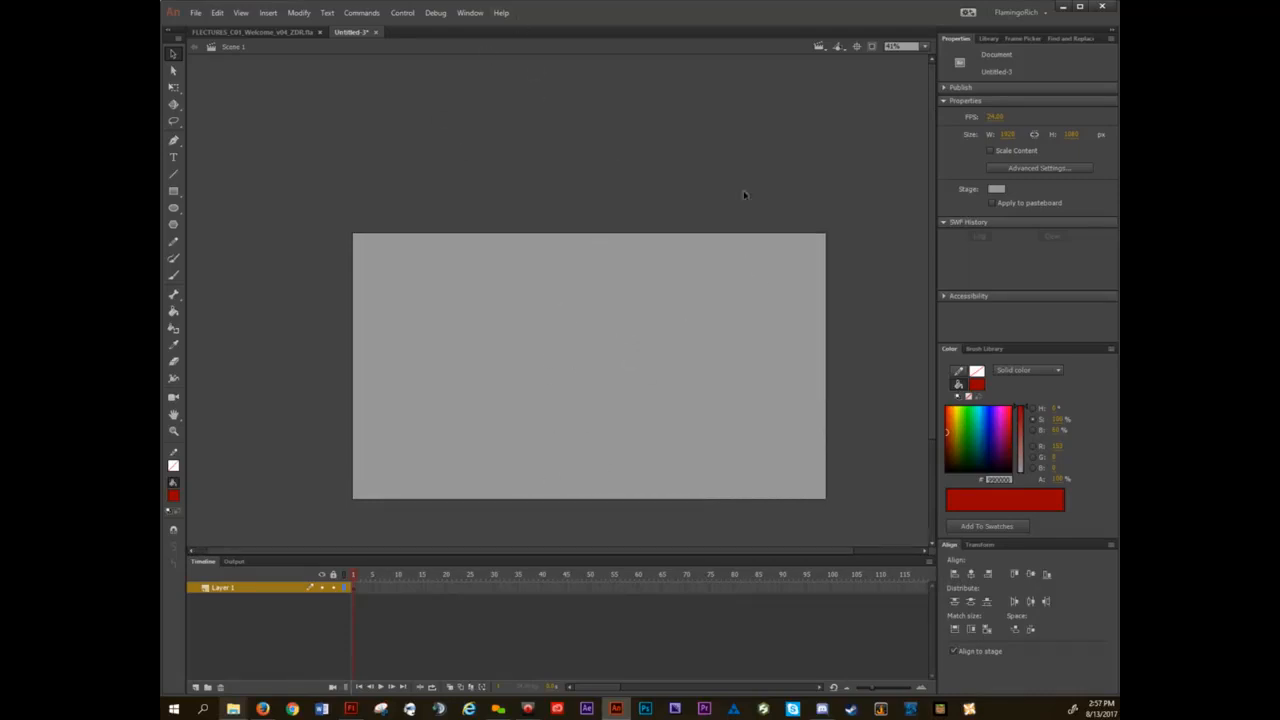
Paint large sweeping red brush strokes across the stage and far out over the surrounding pasteboard.
{"action": "key", "text": "b"}
{"action": "mouse_move", "coordinate": [820, 100]}
{"action": "left_mouse_down"}
{"action": "mouse_move", "coordinate": [592, 412]}
{"action": "mouse_move", "coordinate": [417, 73]}
{"action": "mouse_move", "coordinate": [190, 512]}
{"action": "left_mouse_up"}
{"action": "left_click_drag", "start_coordinate": [610, 545], "coordinate": [755, 378]}
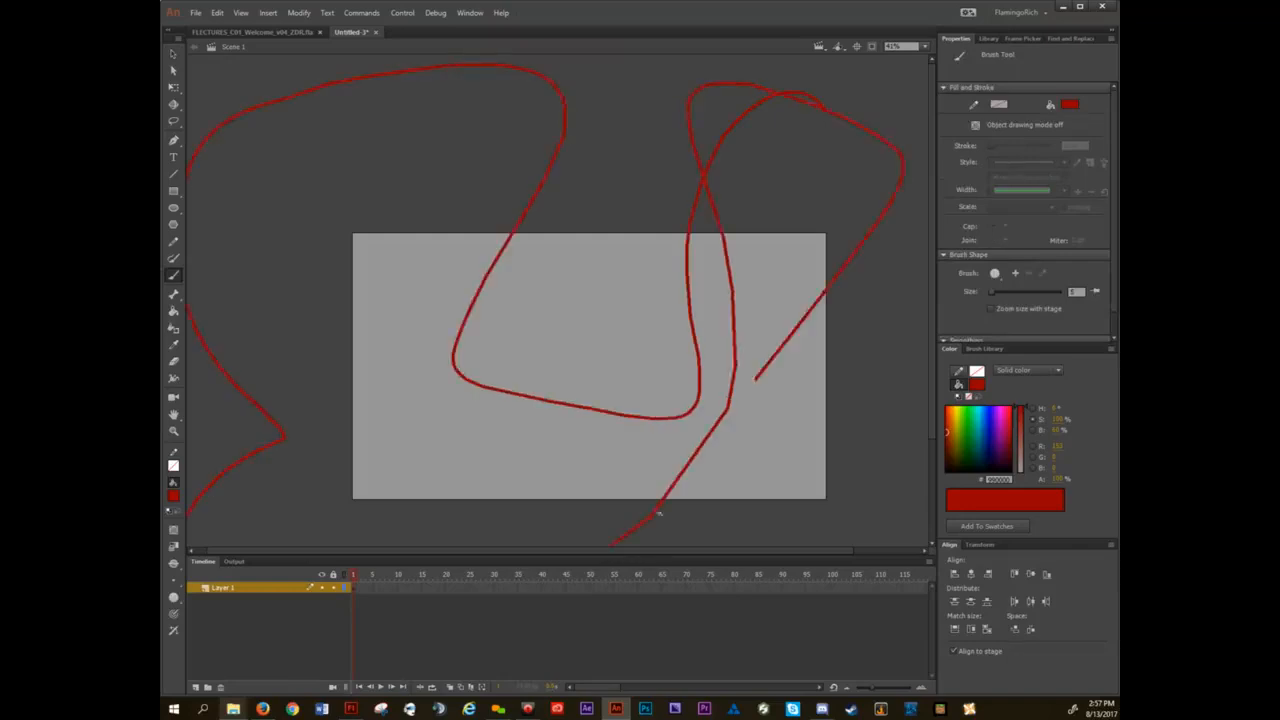
{"action": "scroll", "coordinate": [443, 349], "scroll_direction": "down", "scroll_amount": 5}
{"action": "scroll", "coordinate": [480, 377], "scroll_direction": "up", "scroll_amount": 1}
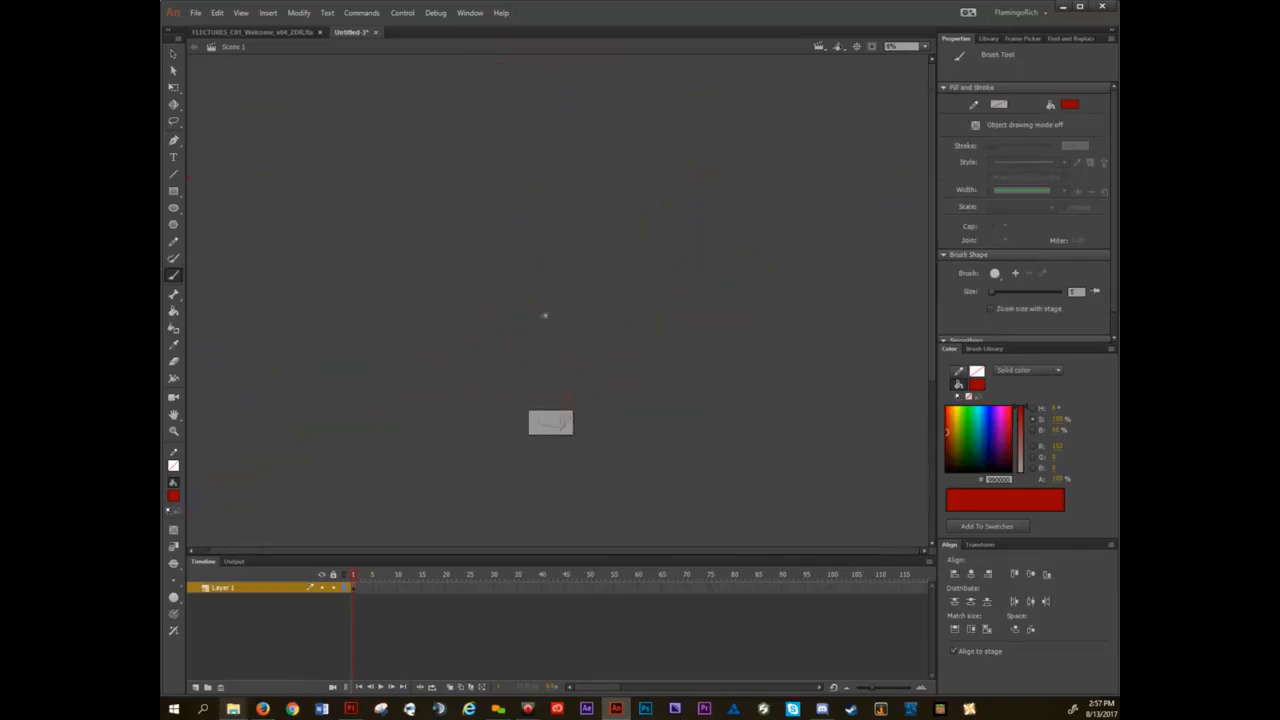
{"action": "mouse_move", "coordinate": [540, 316]}
{"action": "left_mouse_down"}
{"action": "mouse_move", "coordinate": [837, 509]}
{"action": "mouse_move", "coordinate": [294, 194]}
{"action": "mouse_move", "coordinate": [186, 380]}
{"action": "left_mouse_up"}
{"action": "left_click_drag", "start_coordinate": [675, 545], "coordinate": [715, 382]}
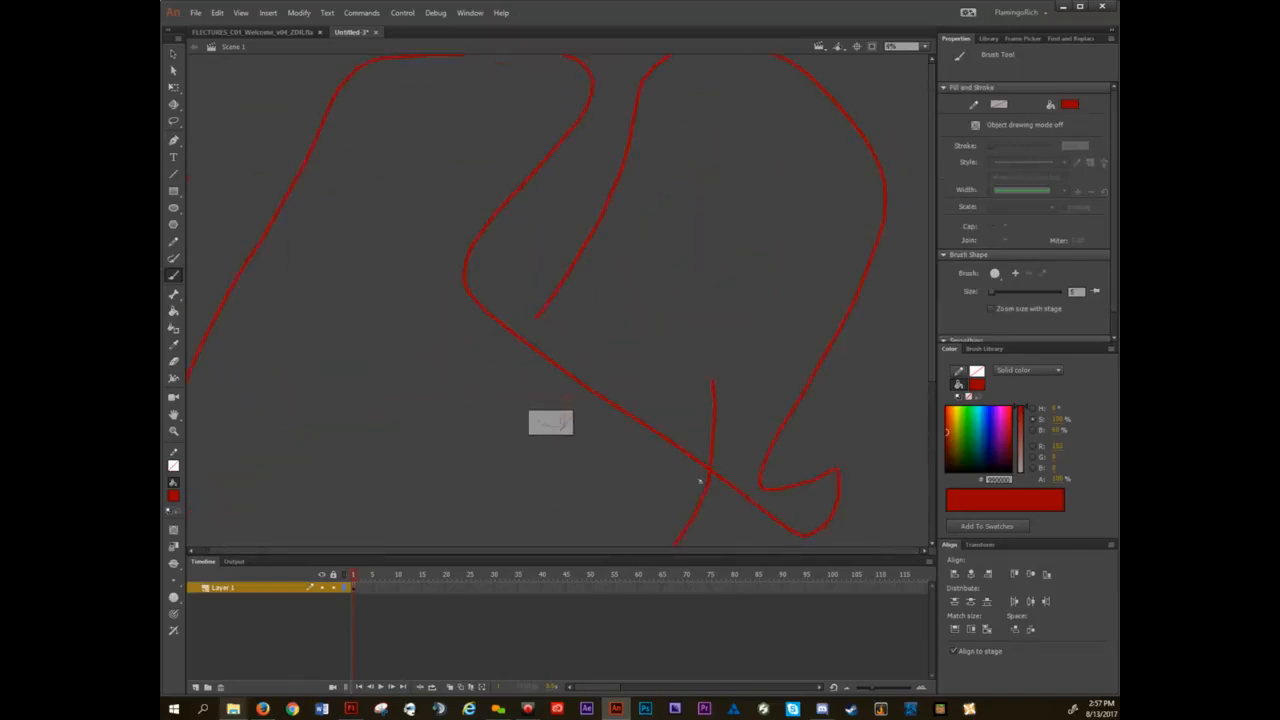
{"action": "scroll", "coordinate": [552, 436], "scroll_direction": "up", "scroll_amount": 3}
{"action": "scroll", "coordinate": [551, 412], "scroll_direction": "down", "scroll_amount": 3}
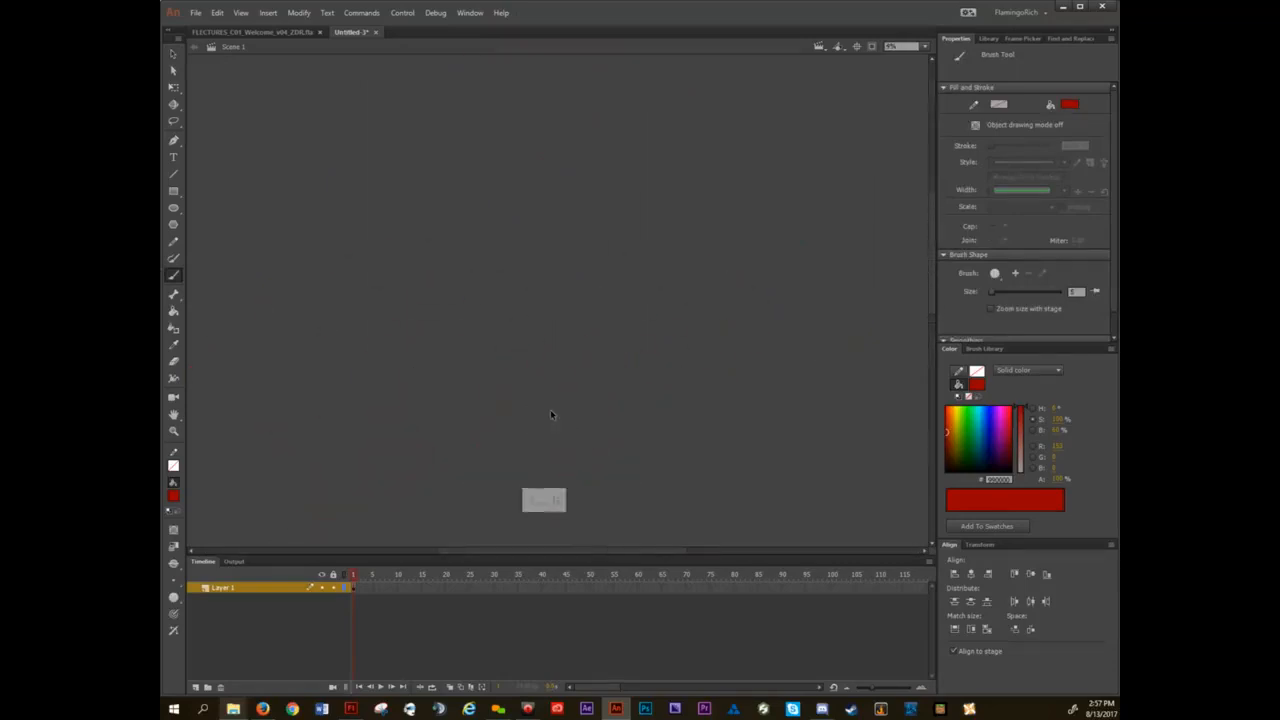
Select and delete the large sweeping strokes, and return to the Selection tool with the empty stage in view.
{"action": "key", "text": "ctrl+a"}
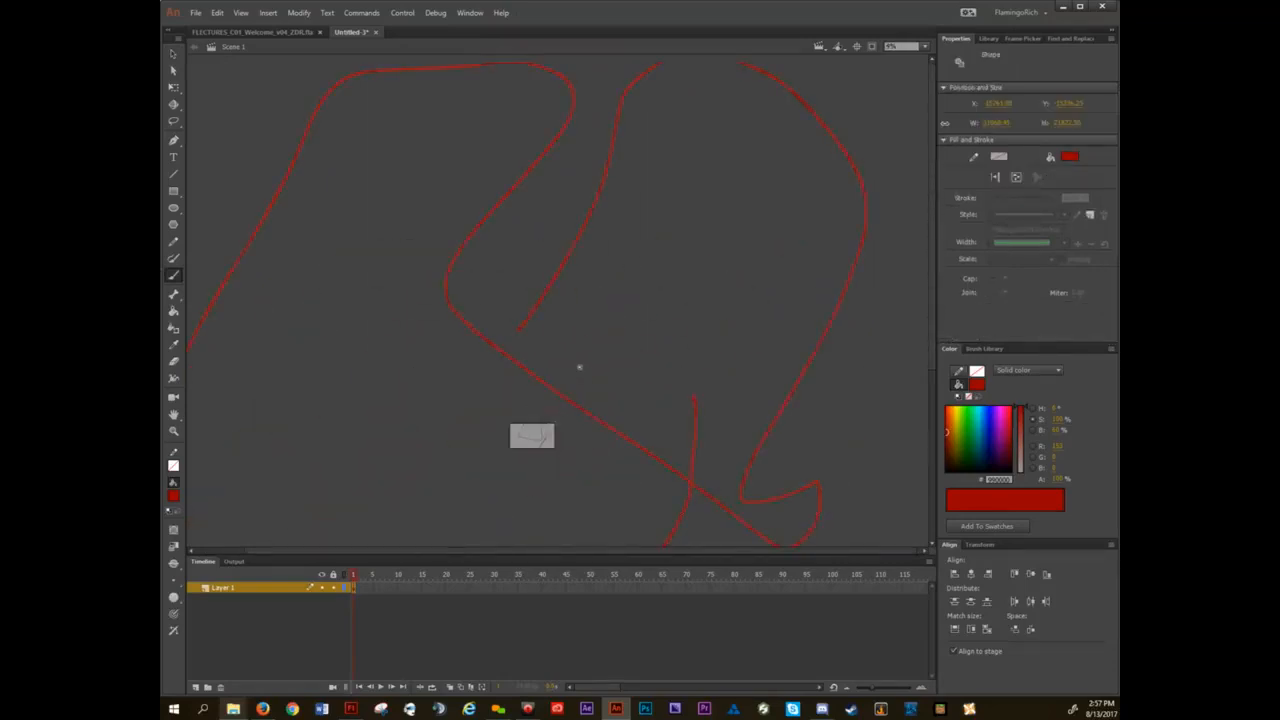
{"action": "key", "text": "Delete"}
{"action": "key", "text": "v"}
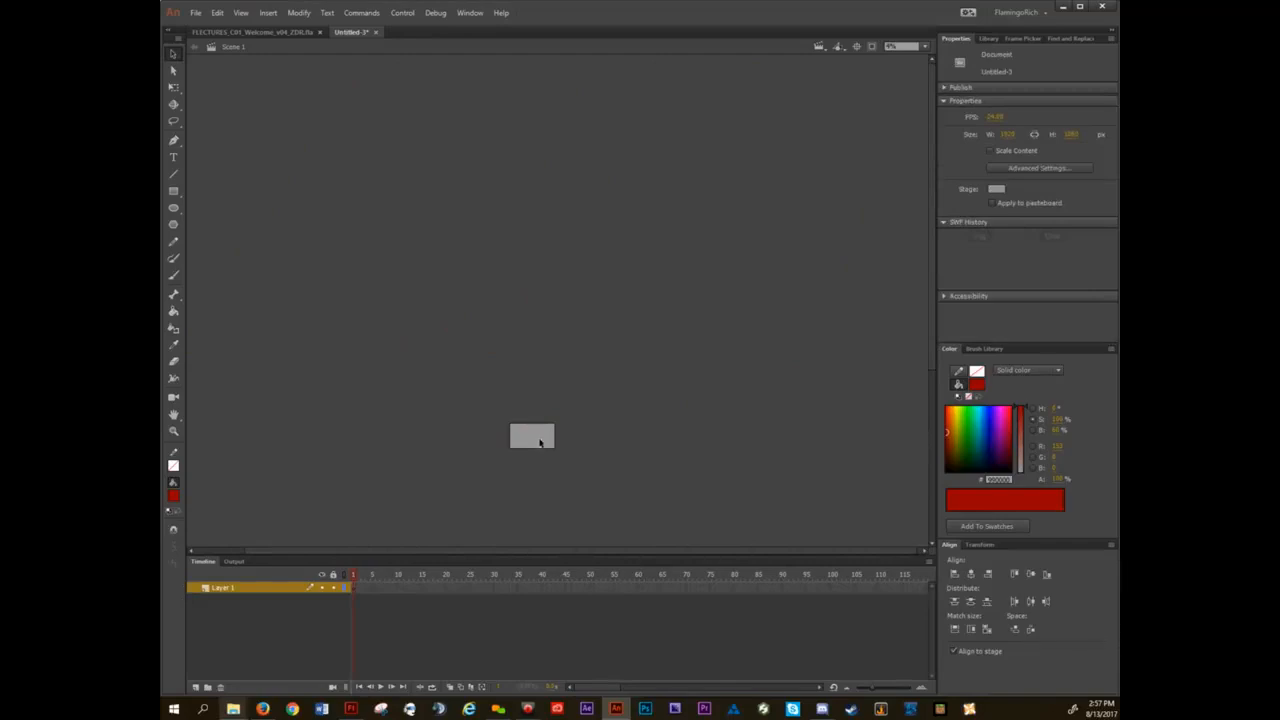
{"action": "scroll", "coordinate": [533, 441], "scroll_direction": "up", "scroll_amount": 5}
{"action": "scroll", "coordinate": [575, 355], "scroll_direction": "up", "scroll_amount": 2}
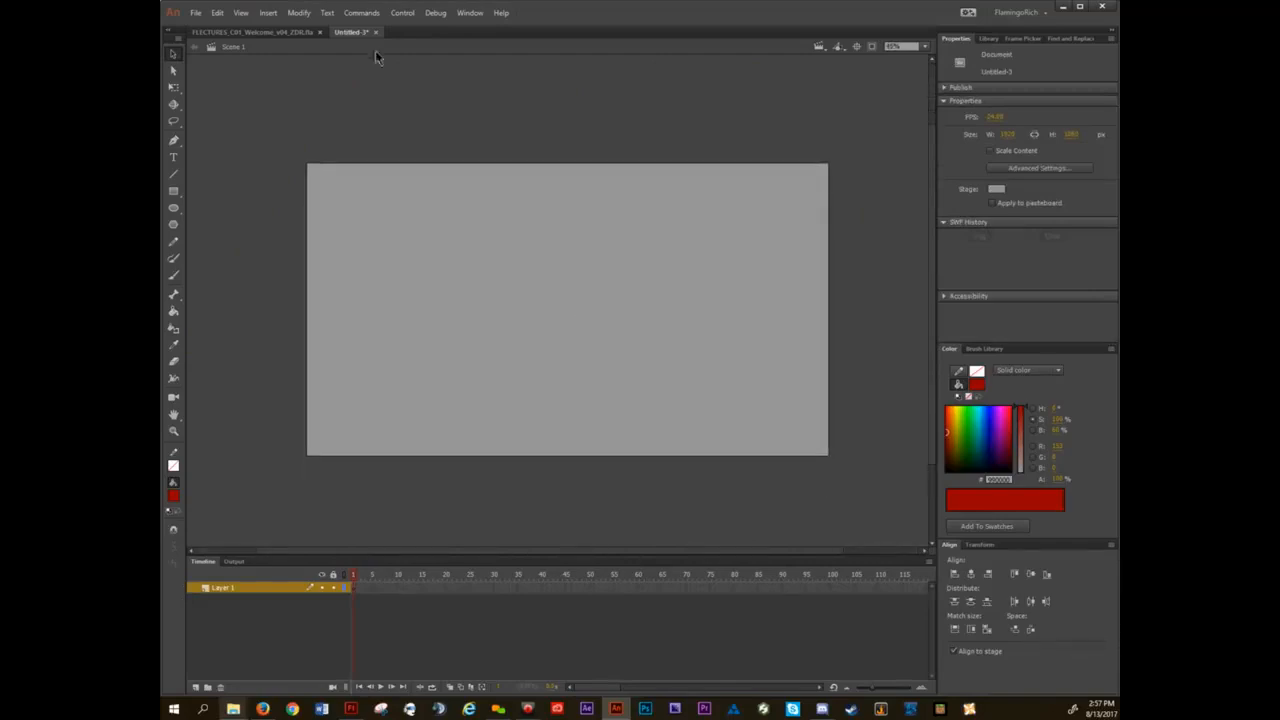
Recheck the lecture slide about what renders outside the stage, and return to the gray-stage document.
{"action": "left_click", "coordinate": [258, 34]}
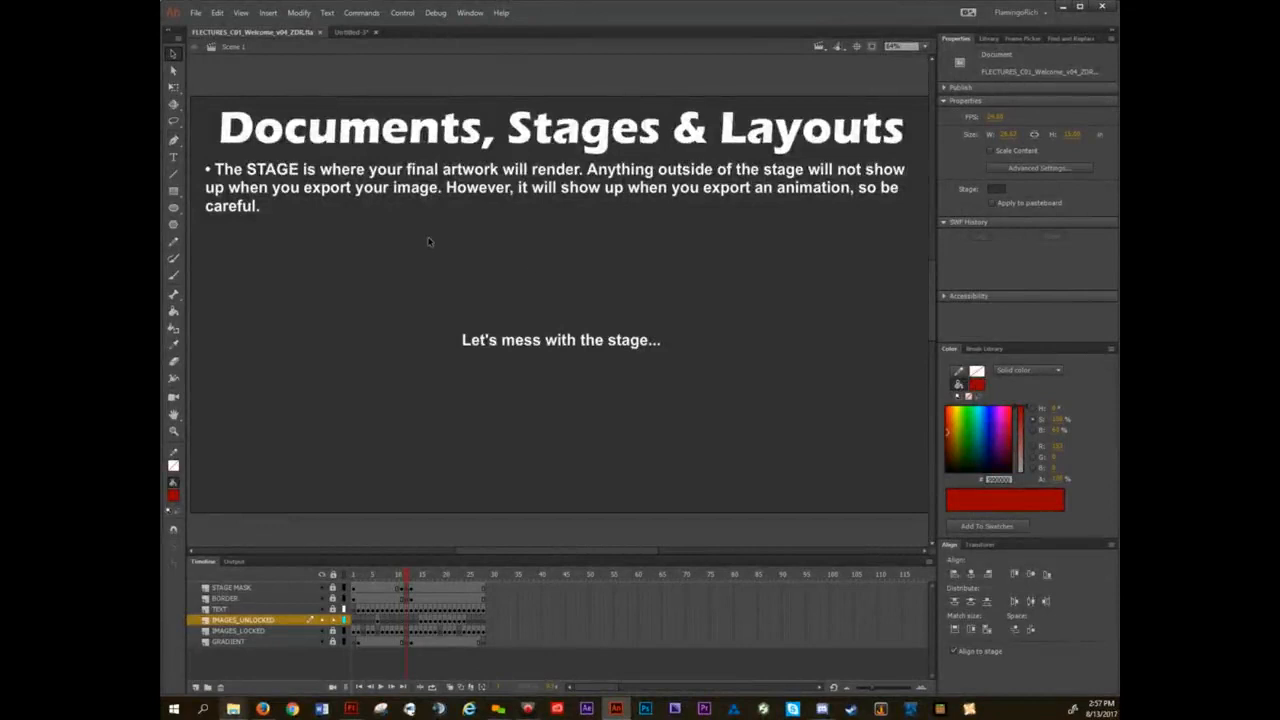
{"action": "left_click", "coordinate": [348, 32]}
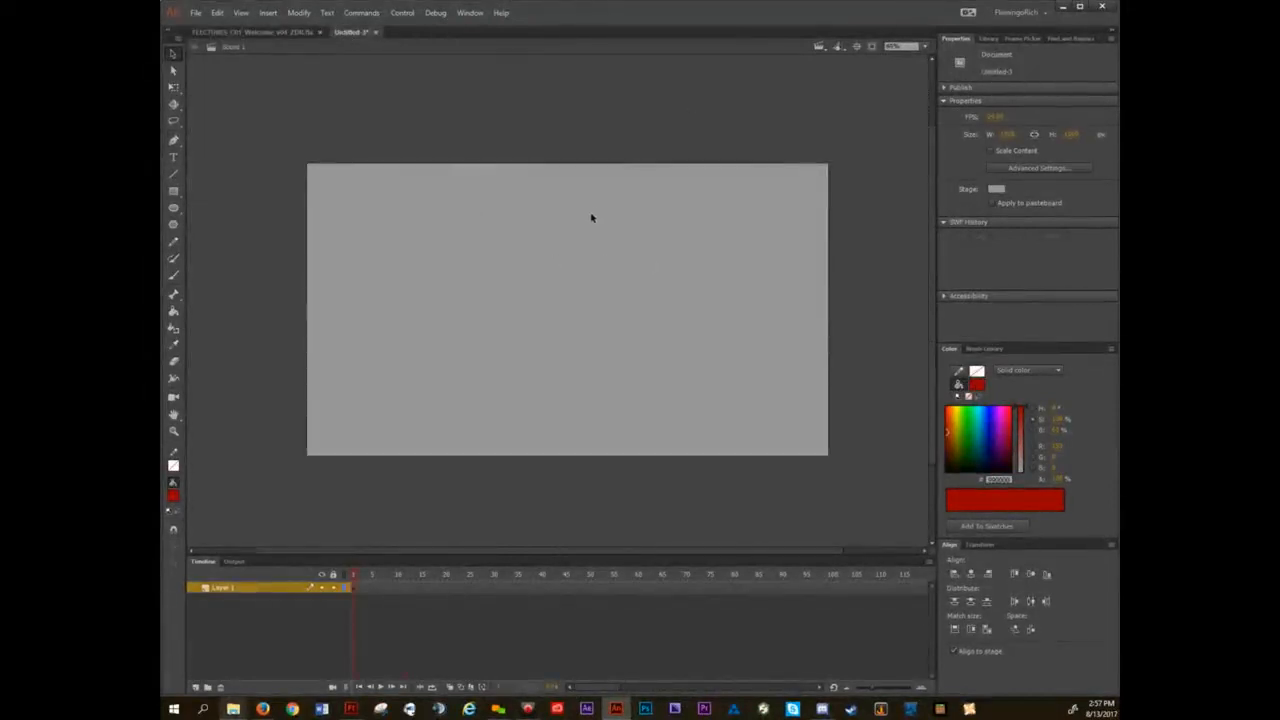
{"action": "scroll", "coordinate": [590, 211], "scroll_direction": "down", "scroll_amount": 2}
{"action": "left_click_drag", "start_coordinate": [590, 212], "coordinate": [587, 273]}
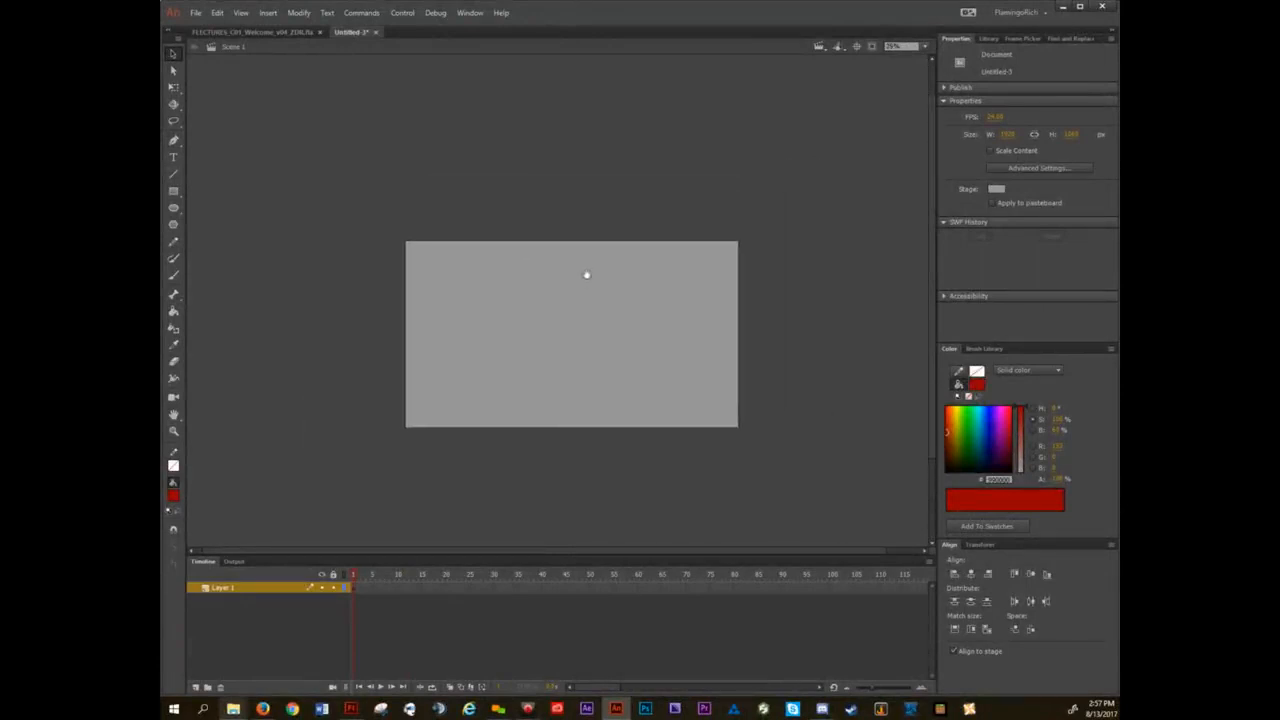
Open the TTSOH_MARK_GIF_APPLE_v20_ZDR FLA file from Truetail School of Heroes > MARKETING > GIF > 00 POSTED > APPLE.
{"action": "mouse_move", "coordinate": [233, 708]}
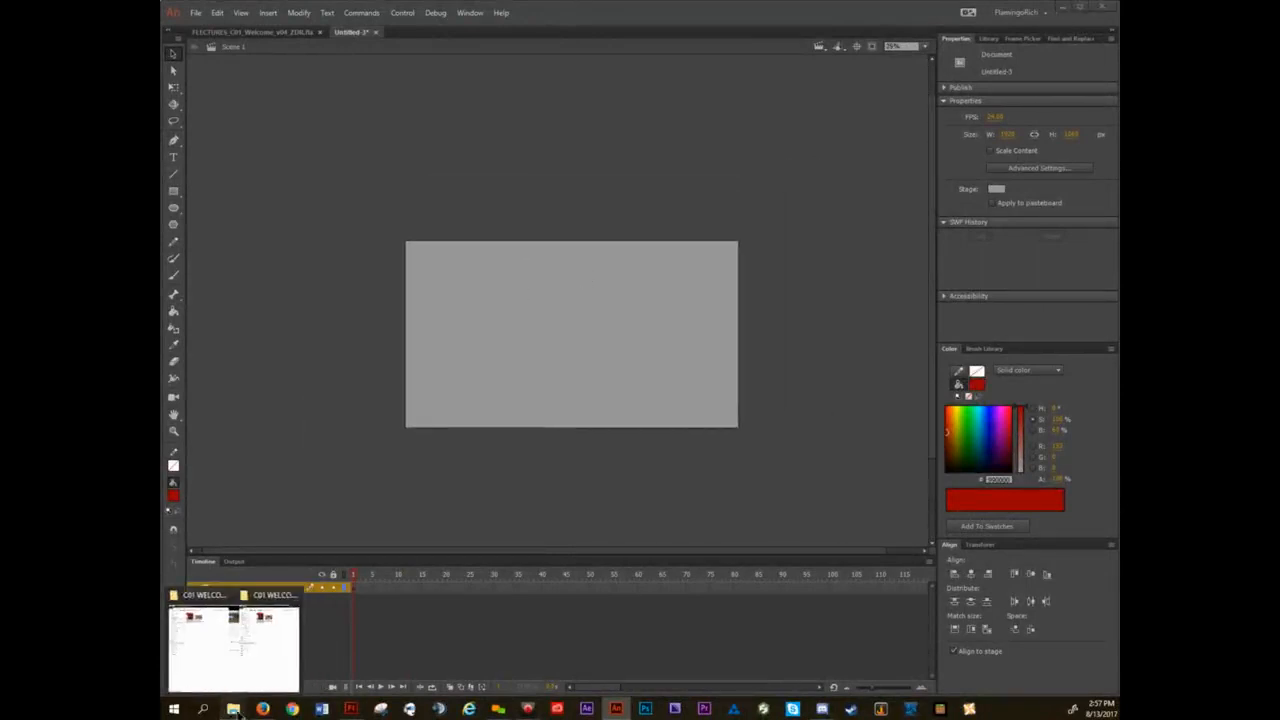
{"action": "left_click", "coordinate": [262, 645]}
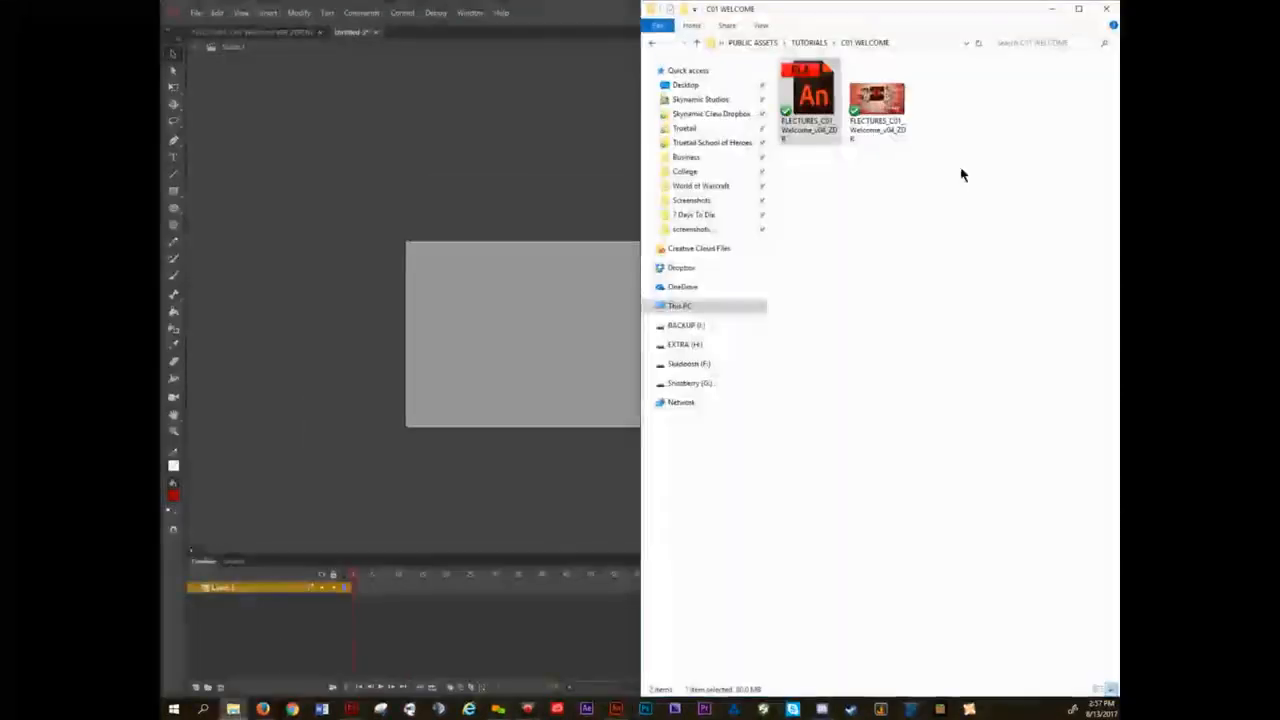
{"action": "left_click", "coordinate": [727, 145]}
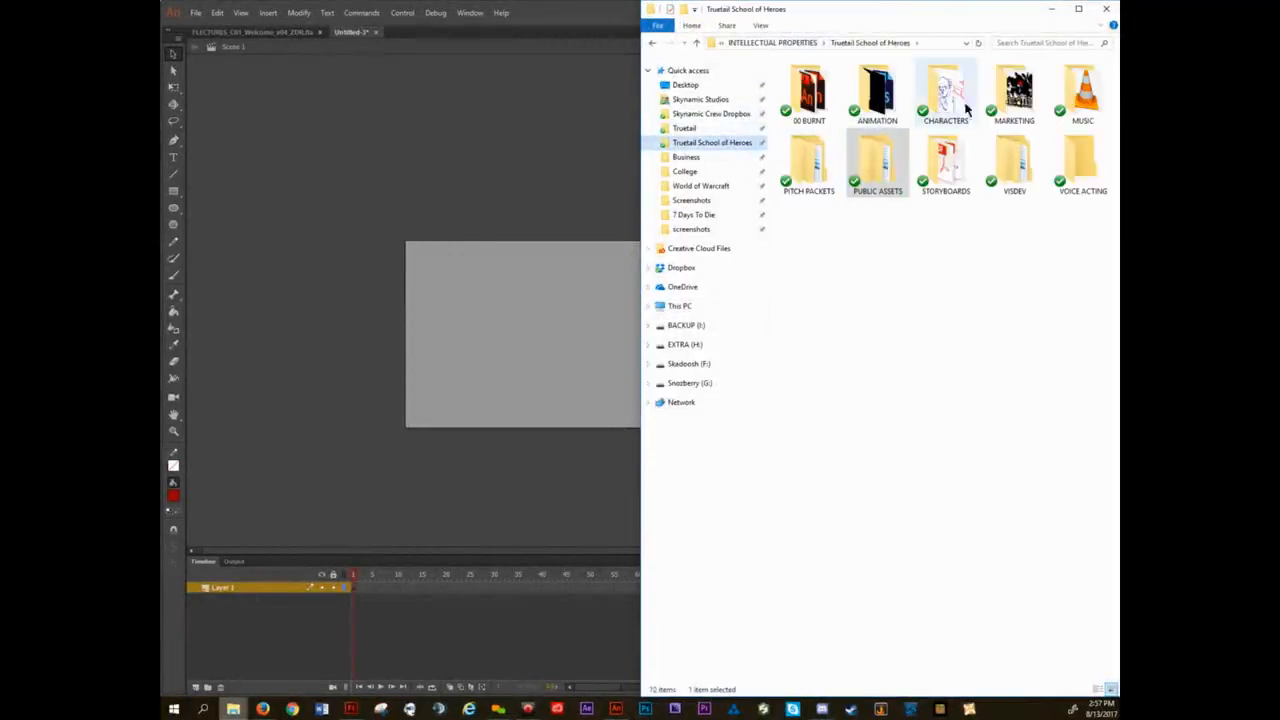
{"action": "double_click", "coordinate": [993, 97]}
{"action": "double_click", "coordinate": [876, 165]}
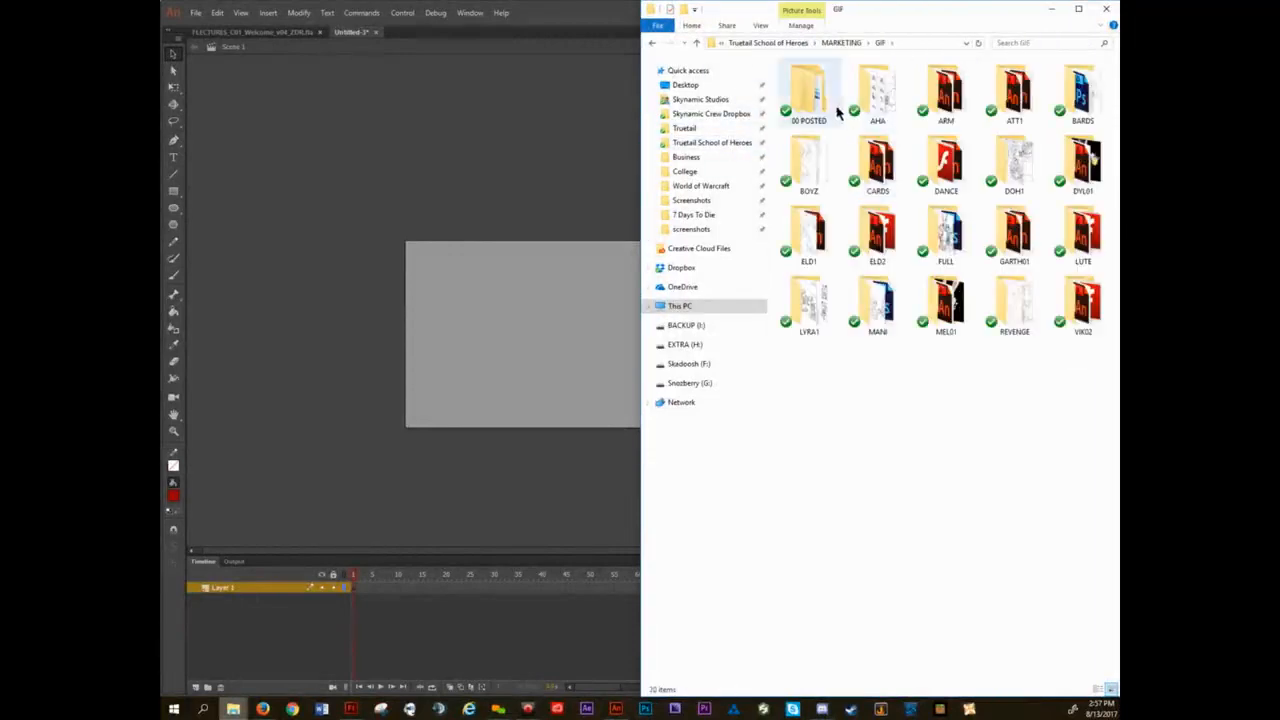
{"action": "double_click", "coordinate": [820, 91]}
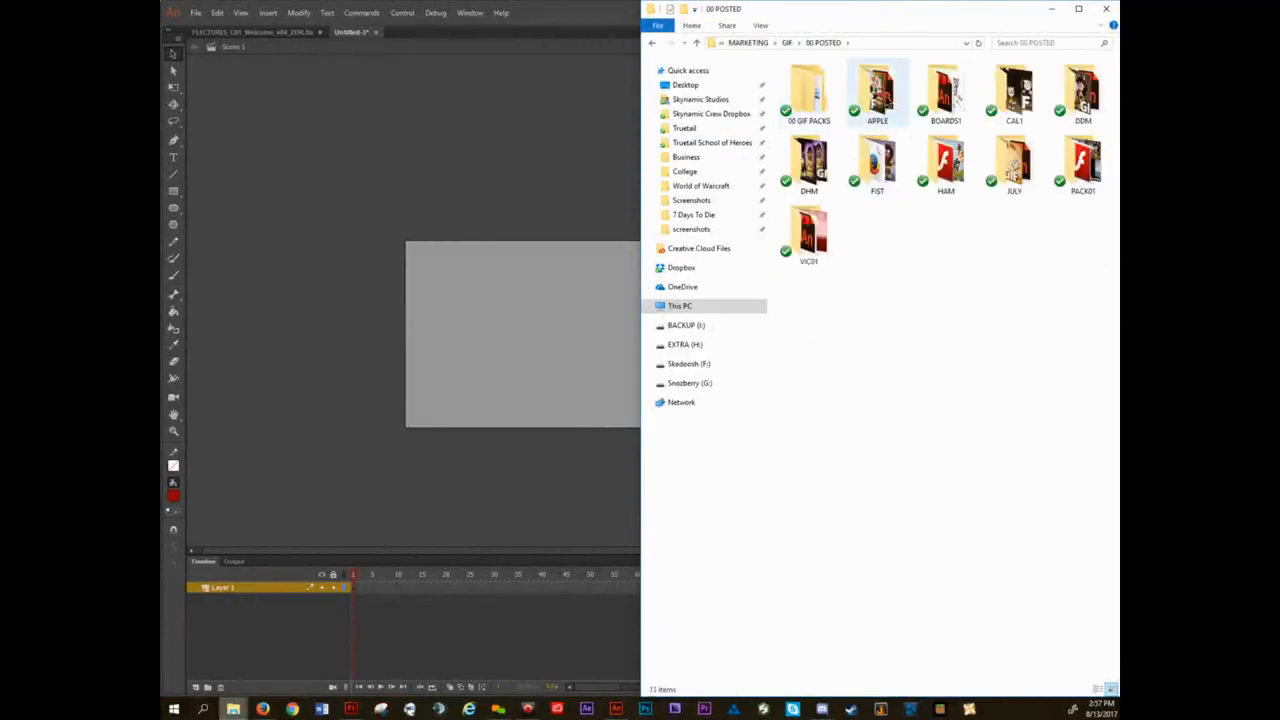
{"action": "double_click", "coordinate": [877, 90]}
{"action": "left_click", "coordinate": [879, 97]}
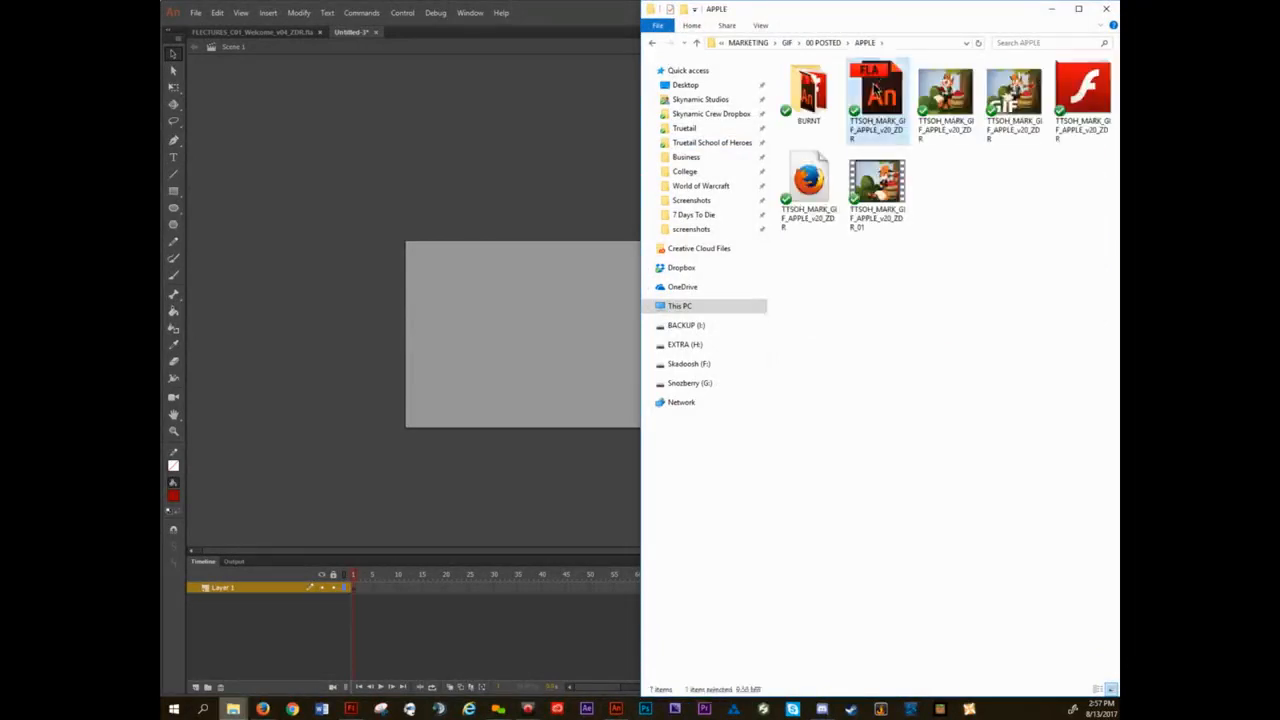
{"action": "left_click", "coordinate": [529, 190]}
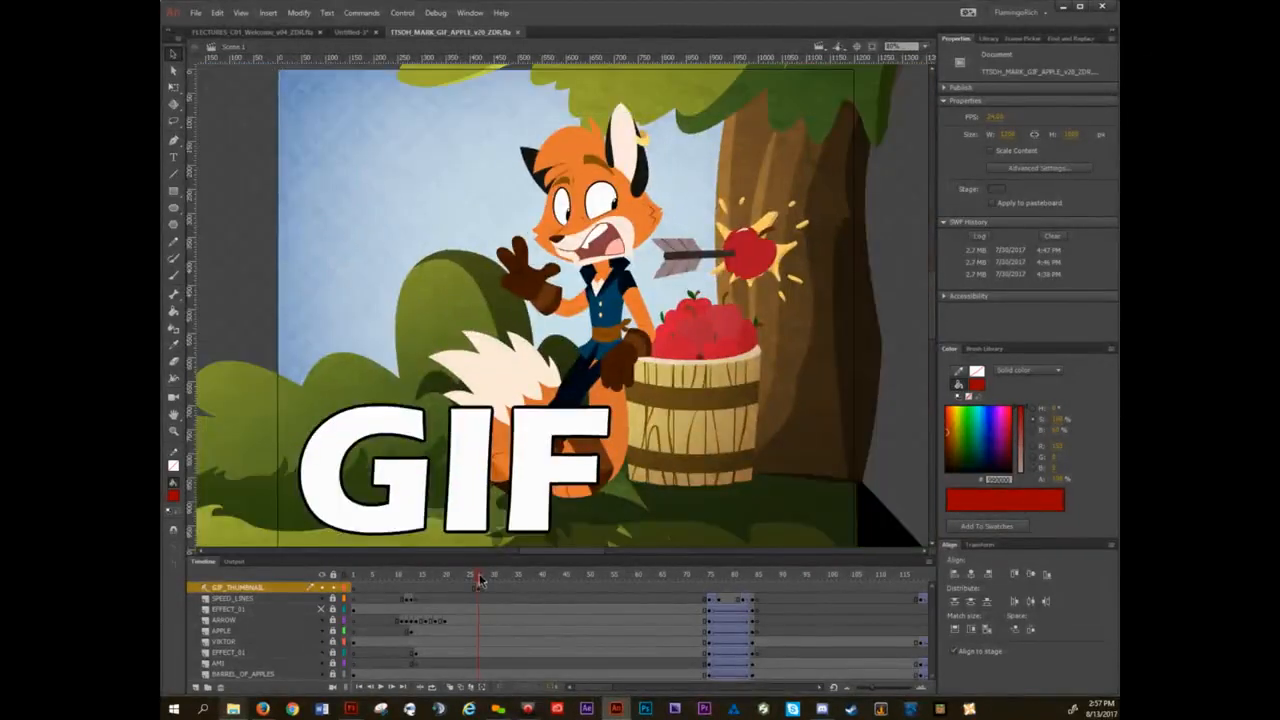
Scrub the apple animation to about frame 86 and examine the artwork extending beyond the stage on both sides.
{"action": "left_click_drag", "start_coordinate": [481, 580], "coordinate": [561, 578]}
{"action": "scroll", "coordinate": [600, 353], "scroll_direction": "down", "scroll_amount": 1}
{"action": "scroll", "coordinate": [598, 352], "scroll_direction": "down", "scroll_amount": 2}
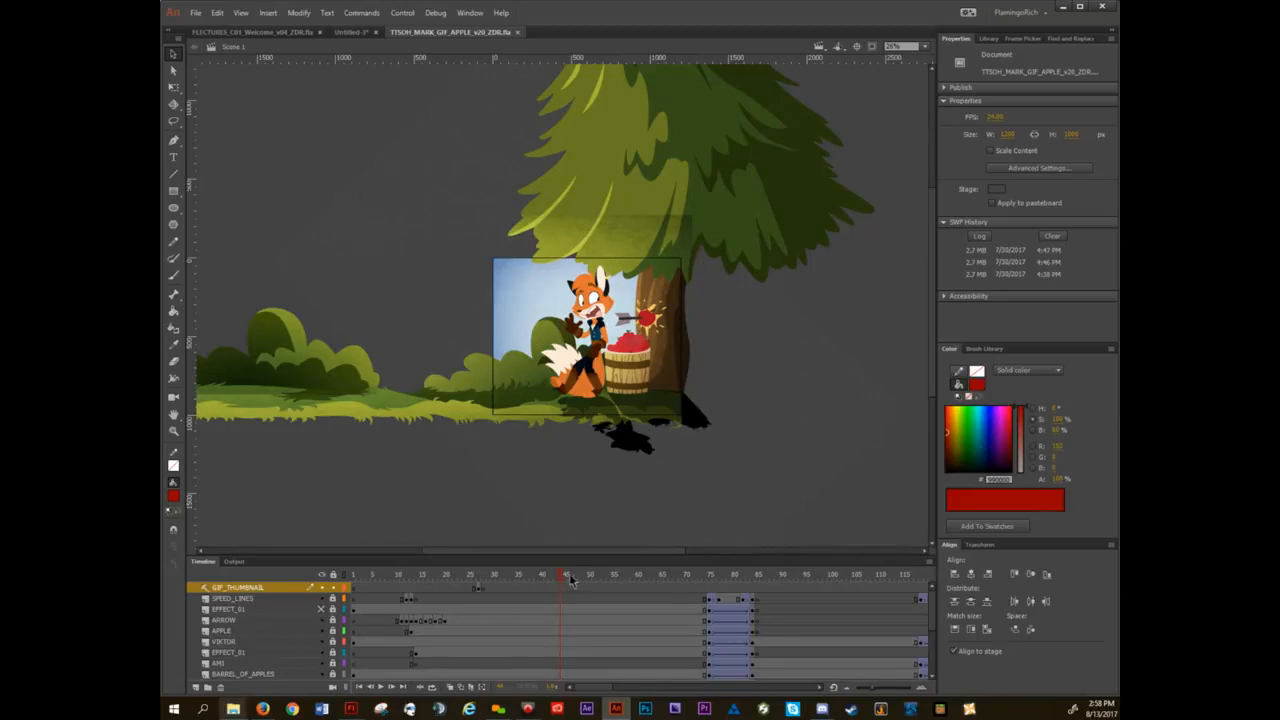
{"action": "left_click_drag", "start_coordinate": [566, 576], "coordinate": [733, 573]}
{"action": "left_click_drag", "start_coordinate": [741, 572], "coordinate": [768, 565]}
{"action": "scroll", "coordinate": [757, 414], "scroll_direction": "down", "scroll_amount": 2}
{"action": "left_click_drag", "start_coordinate": [772, 352], "coordinate": [529, 377]}
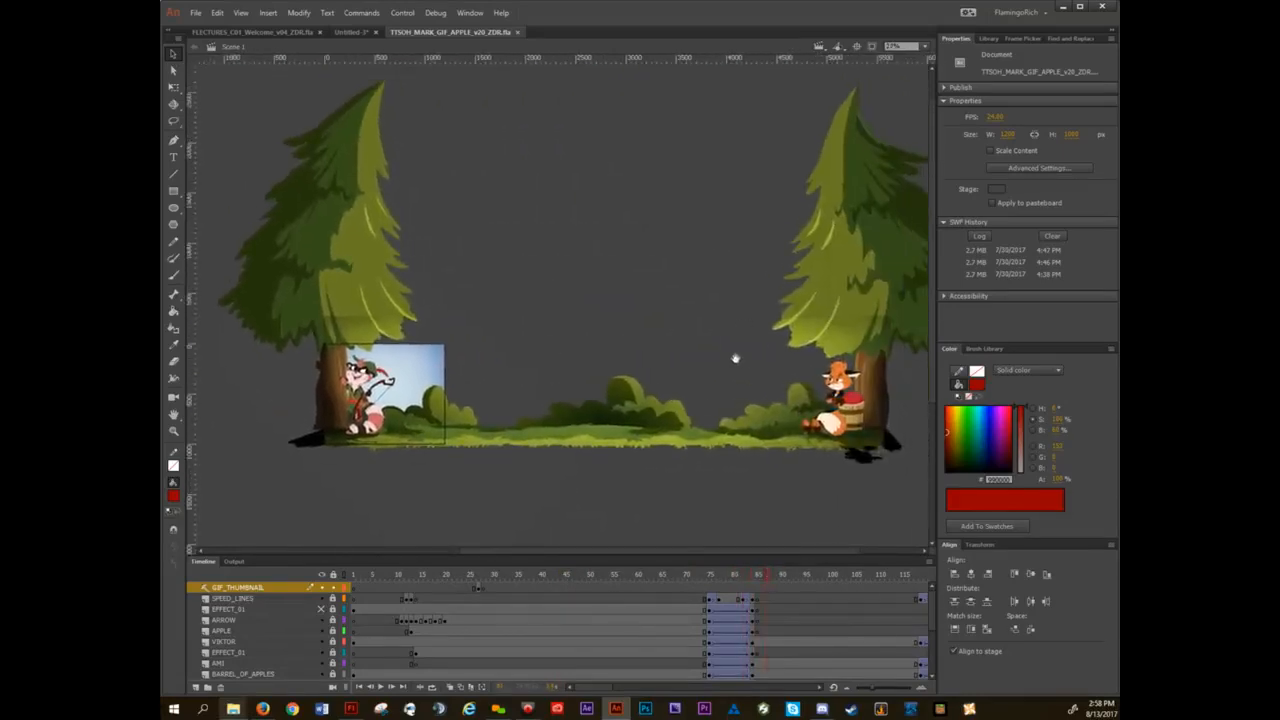
{"action": "left_click_drag", "start_coordinate": [735, 358], "coordinate": [783, 314]}
{"action": "mouse_move", "coordinate": [759, 579]}
{"action": "left_mouse_down"}
{"action": "mouse_move", "coordinate": [705, 586]}
{"action": "mouse_move", "coordinate": [762, 584]}
{"action": "left_mouse_up"}
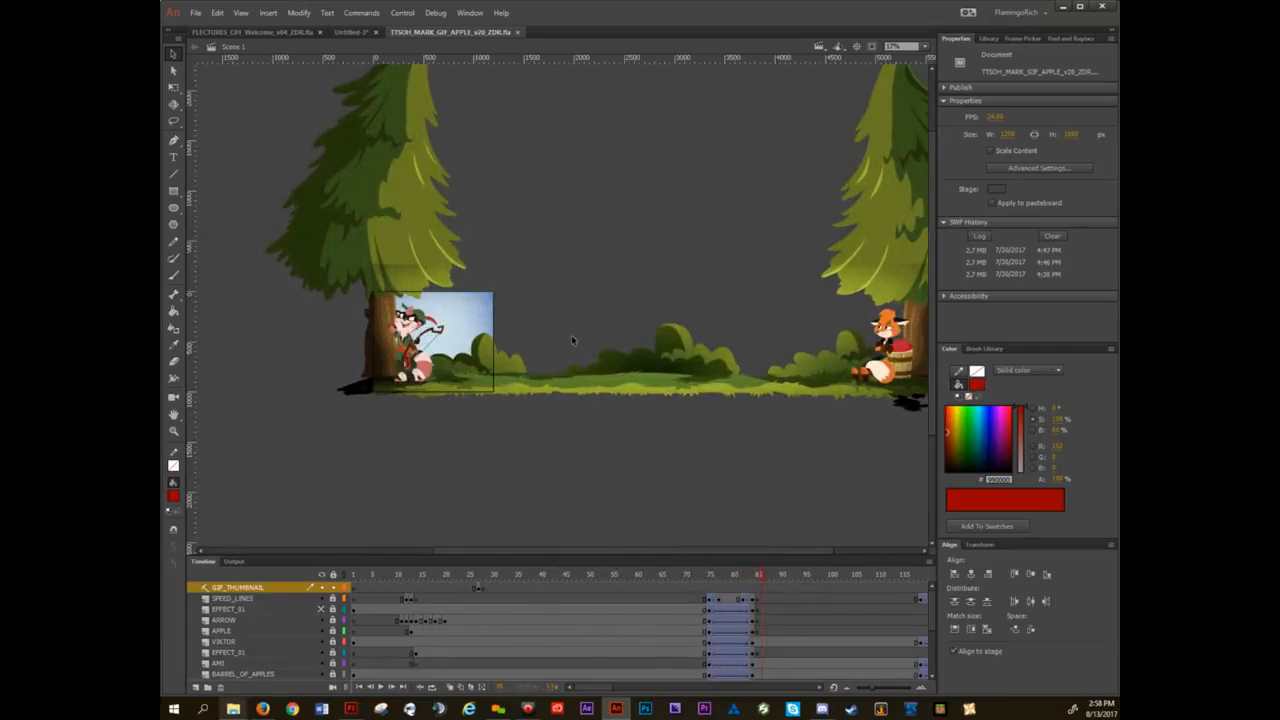
{"action": "left_click_drag", "start_coordinate": [569, 328], "coordinate": [629, 342]}
Test the movie in a maximized player to check the artwork outside the stage, and close the preview.
{"action": "key", "text": "ctrl+Return"}
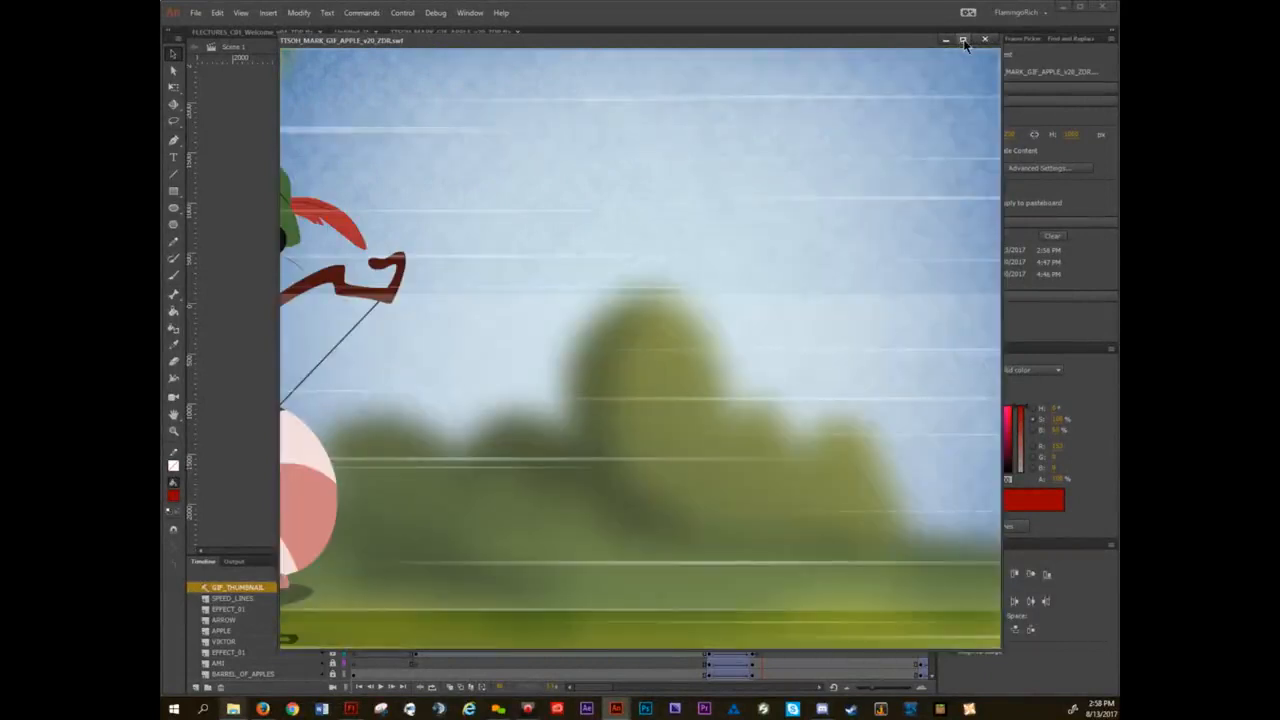
{"action": "left_click", "coordinate": [963, 40]}
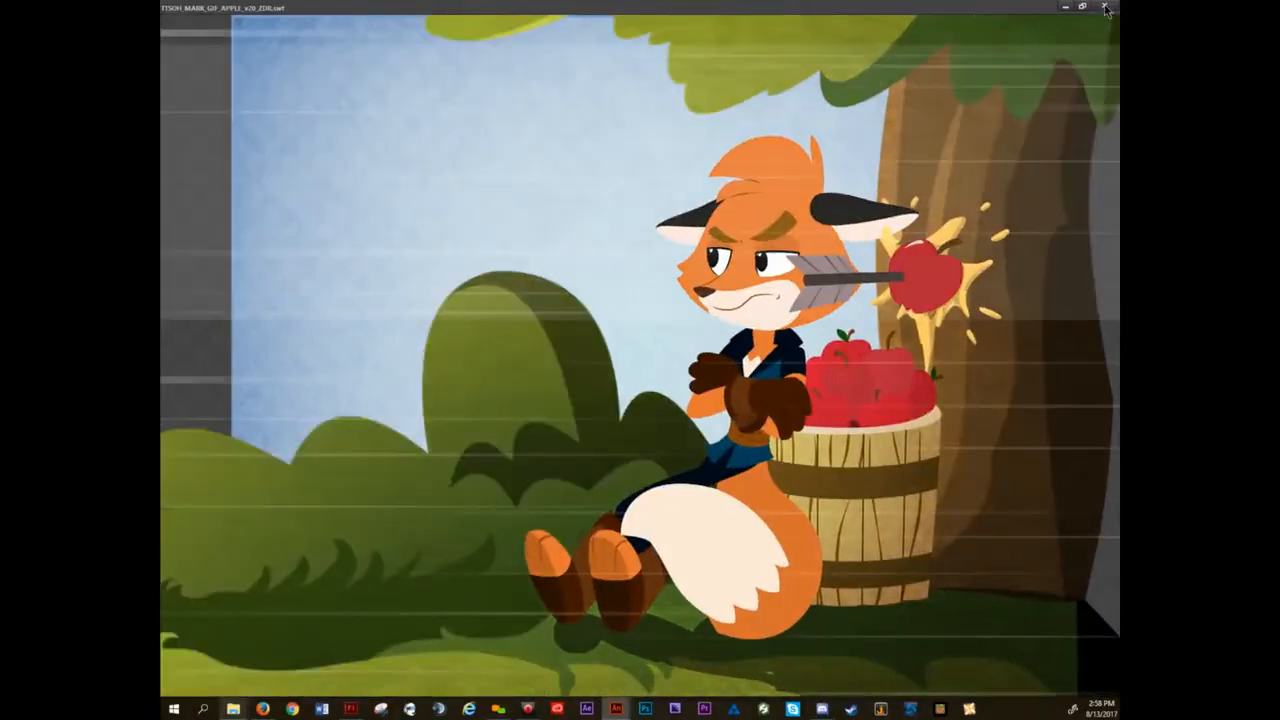
{"action": "left_click", "coordinate": [1105, 9]}
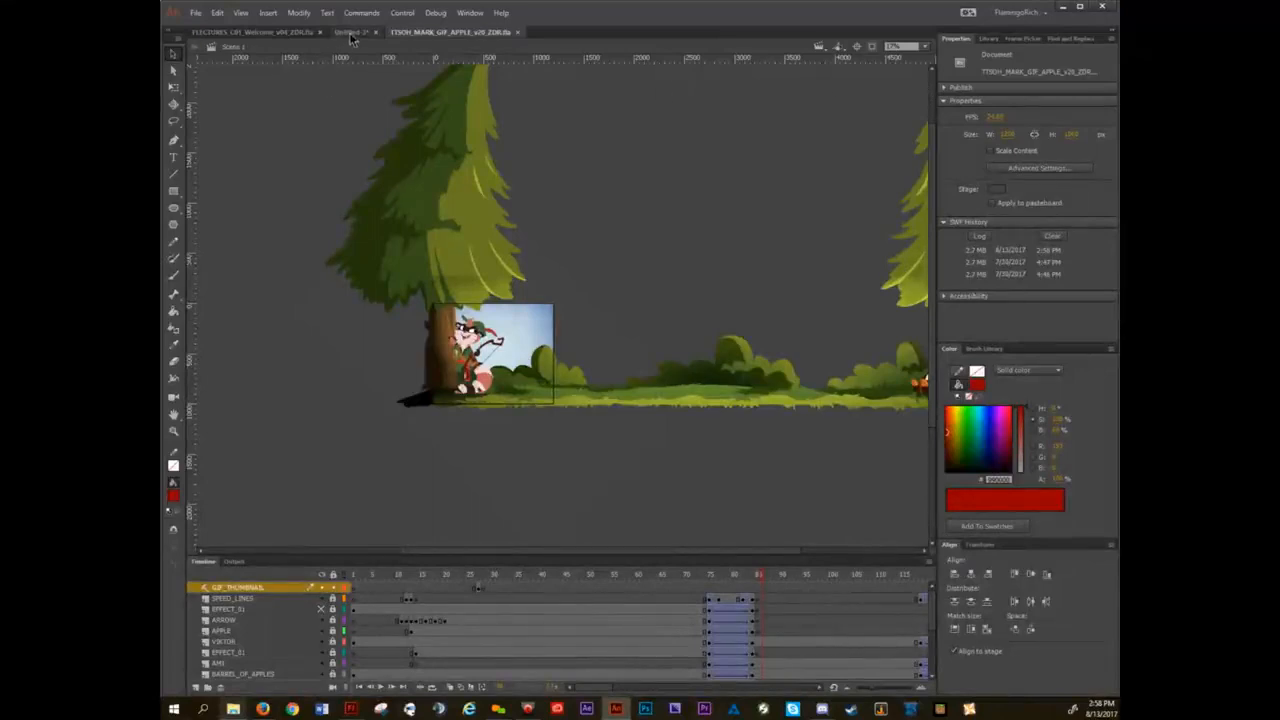
Export the current frame to the Desktop as a PNG image named TTSOH_MARK_GIF_APPLE_v20_ZDR at full document size.
{"action": "scroll", "coordinate": [547, 383], "scroll_direction": "up", "scroll_amount": 6}
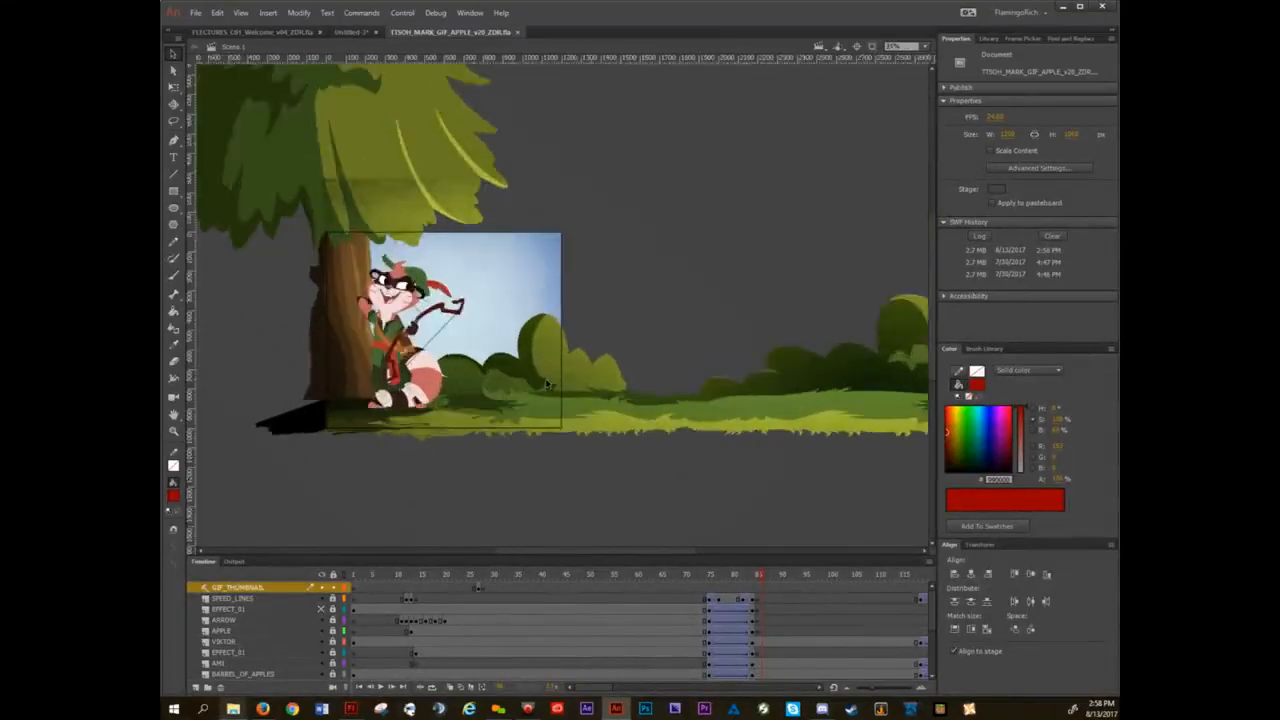
{"action": "scroll", "coordinate": [681, 391], "scroll_direction": "down", "scroll_amount": 3}
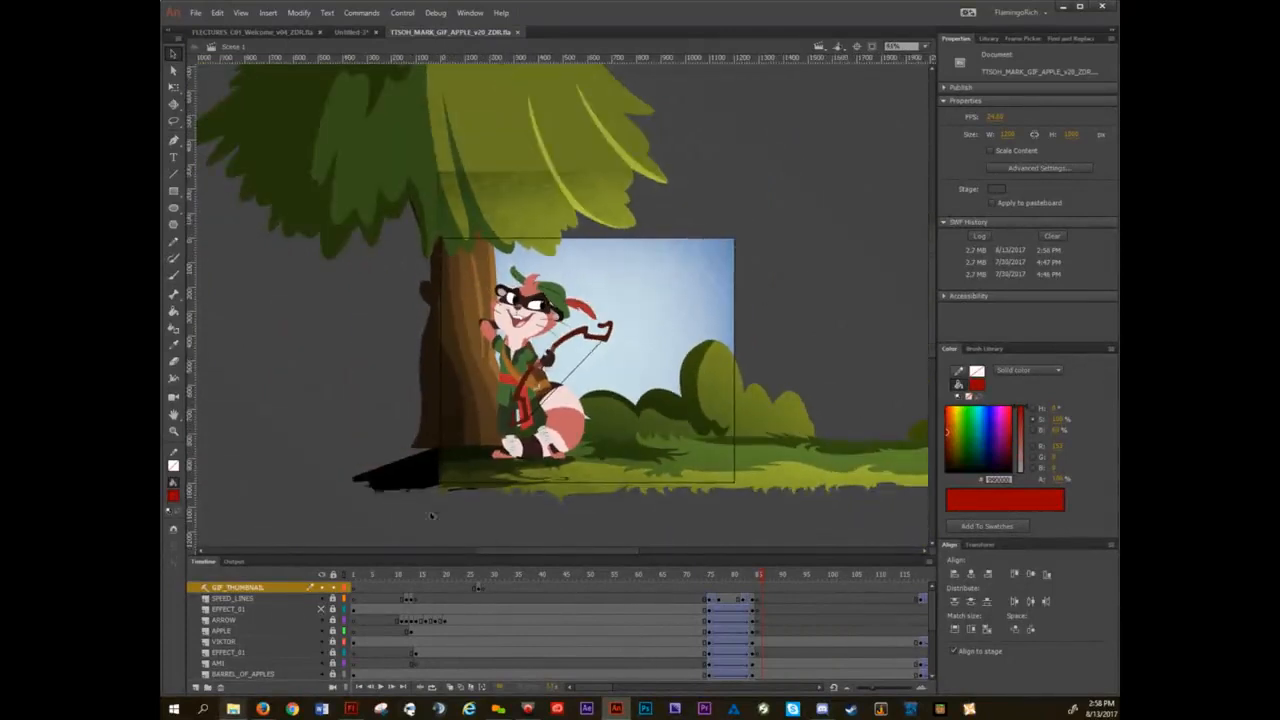
{"action": "left_click", "coordinate": [196, 13]}
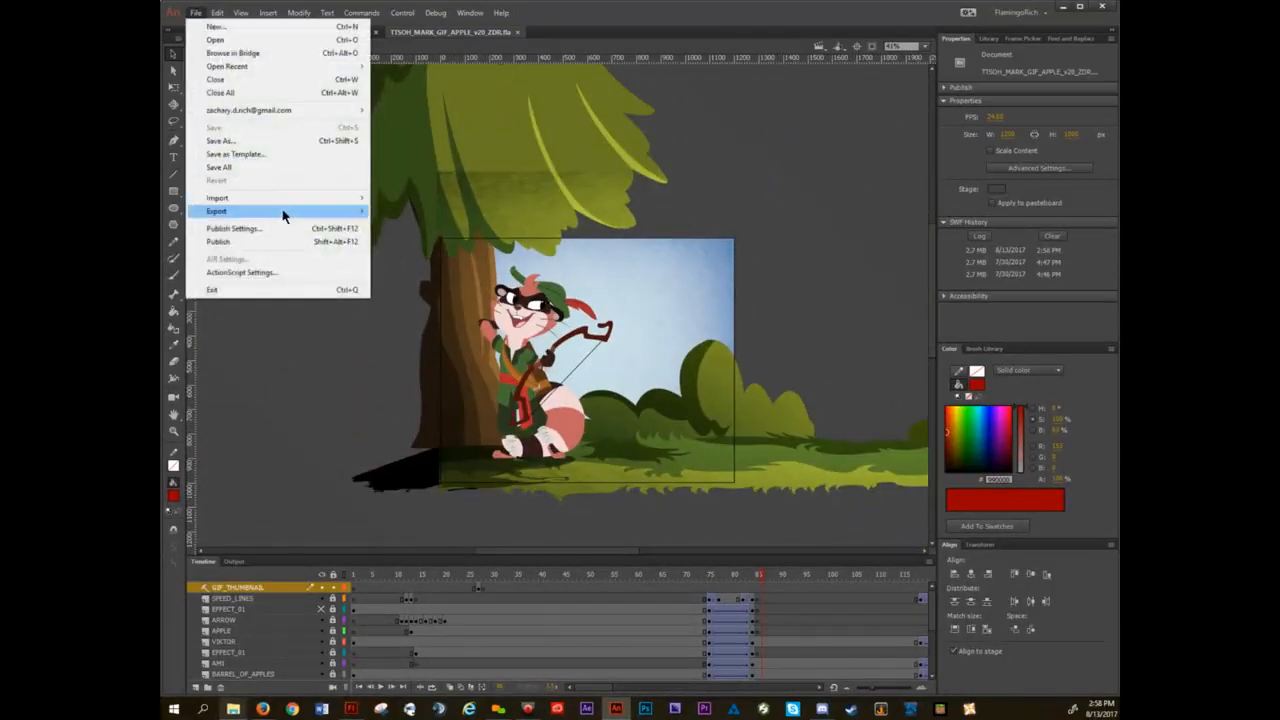
{"action": "mouse_move", "coordinate": [287, 219]}
{"action": "left_click", "coordinate": [448, 223]}
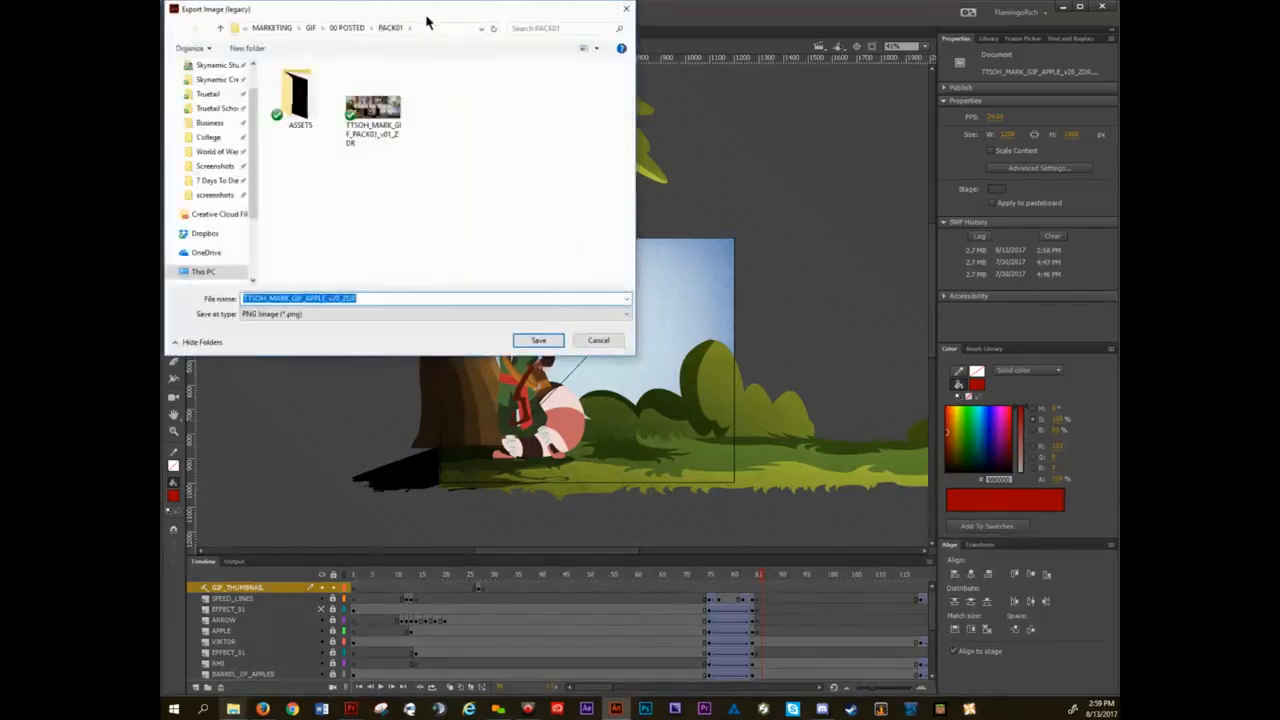
{"action": "left_click_drag", "start_coordinate": [429, 23], "coordinate": [600, 171]}
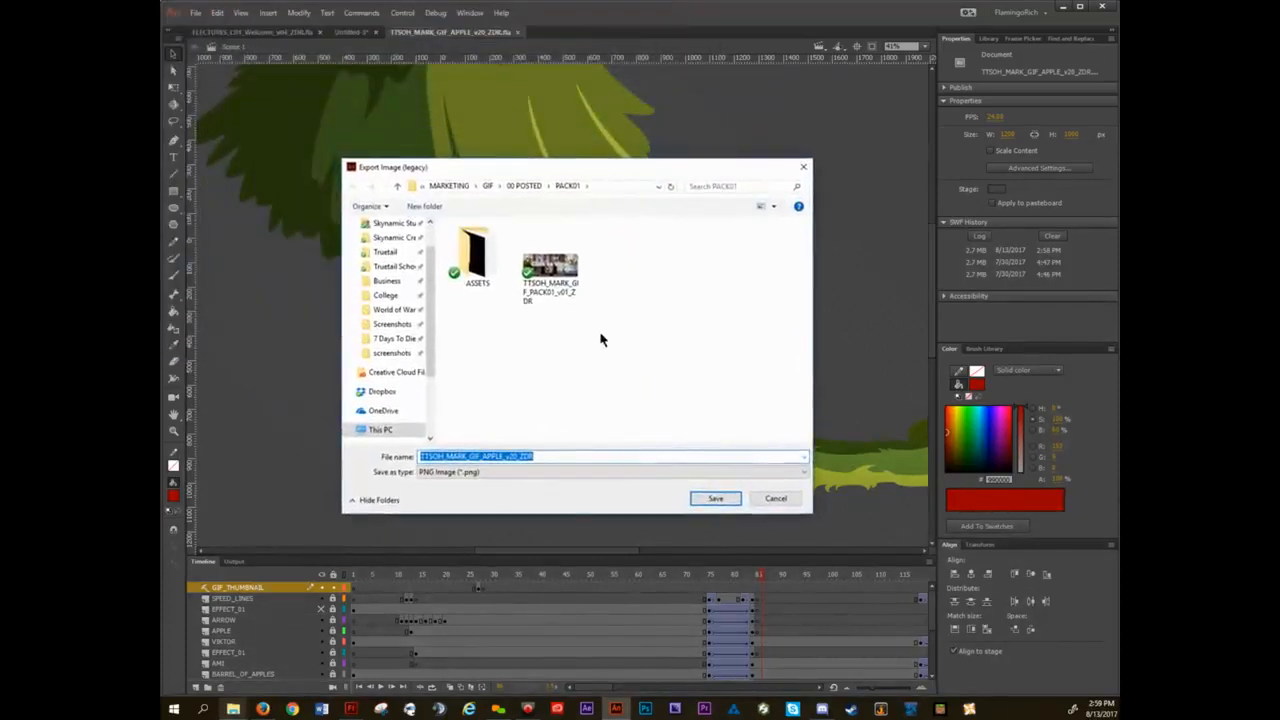
{"action": "scroll", "coordinate": [434, 337], "scroll_direction": "up", "scroll_amount": 1}
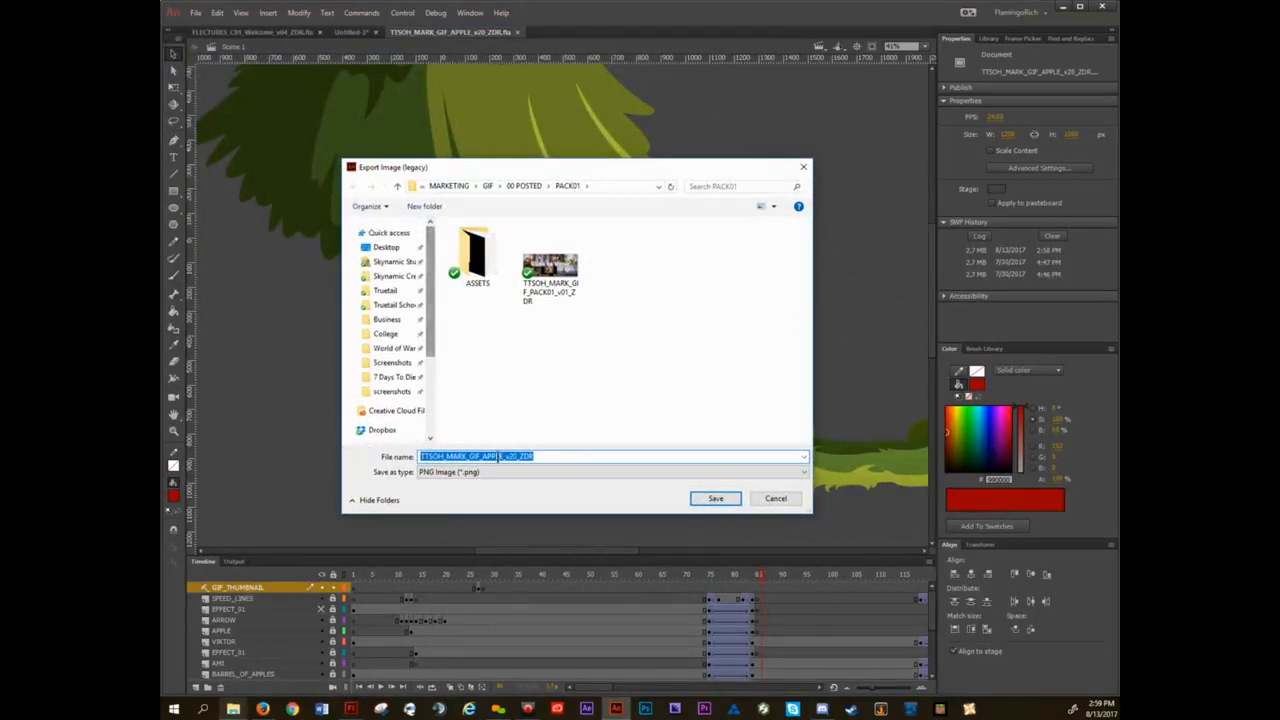
{"action": "left_click", "coordinate": [387, 247]}
{"action": "left_click", "coordinate": [714, 498]}
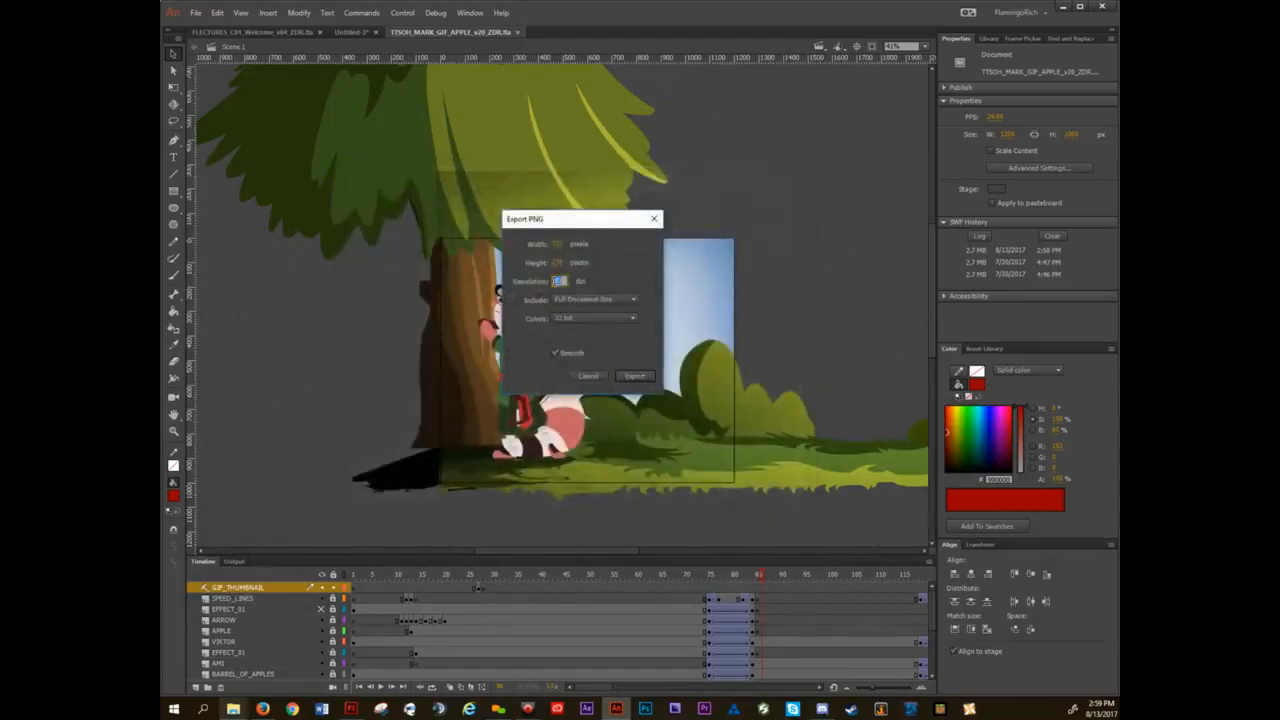
{"action": "left_click", "coordinate": [636, 376]}
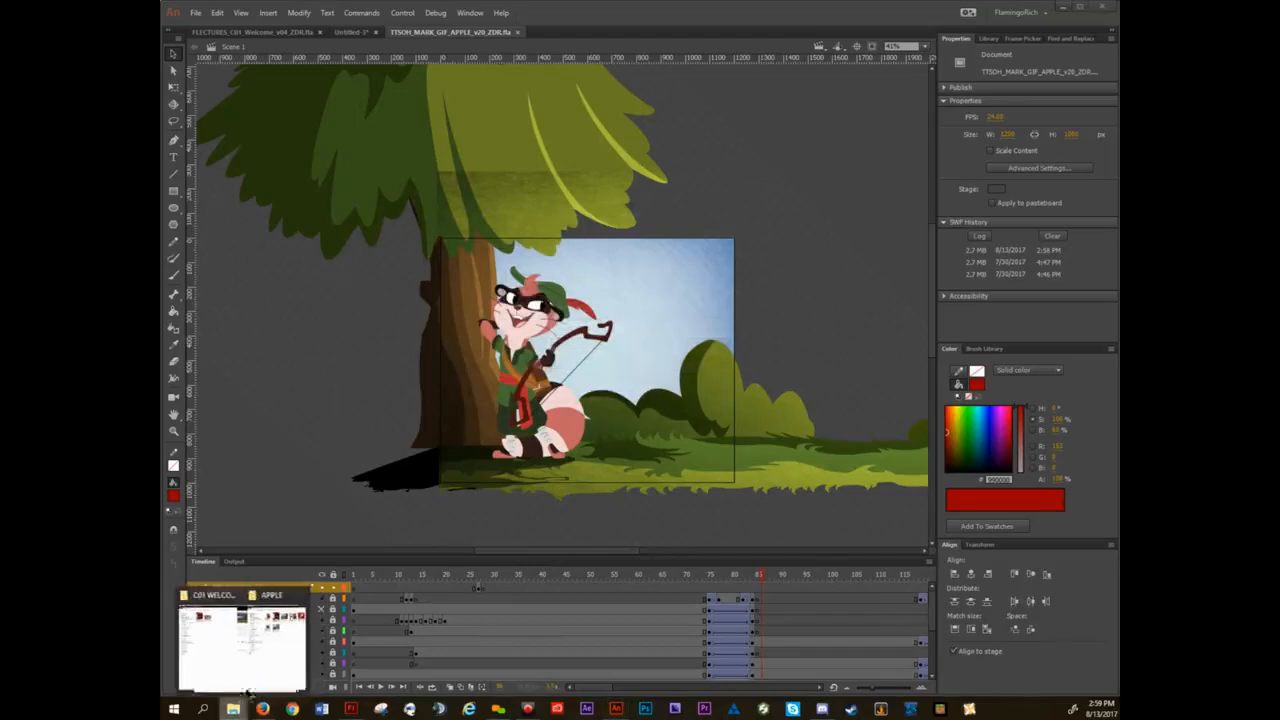
View the exported PNG from the Desktop folder, close it, and return to the apple animation in Animate.
{"action": "left_click", "coordinate": [240, 640]}
{"action": "left_click", "coordinate": [685, 85]}
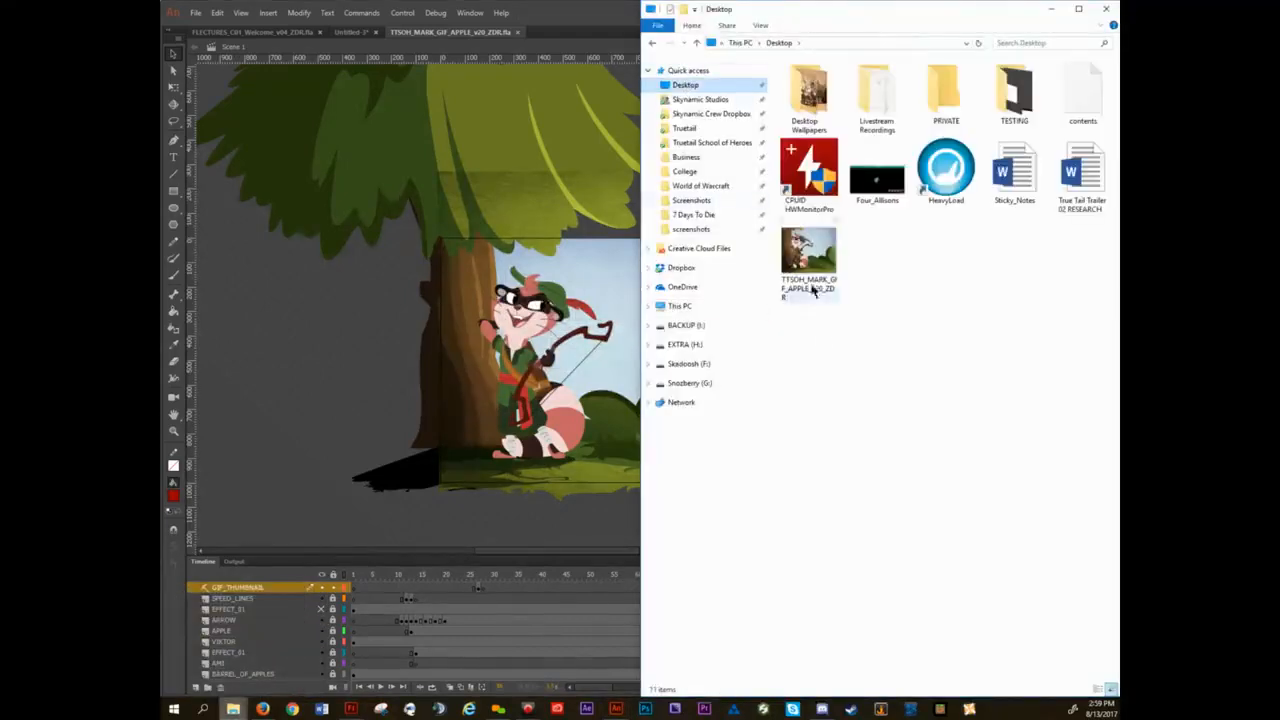
{"action": "left_click", "coordinate": [808, 250]}
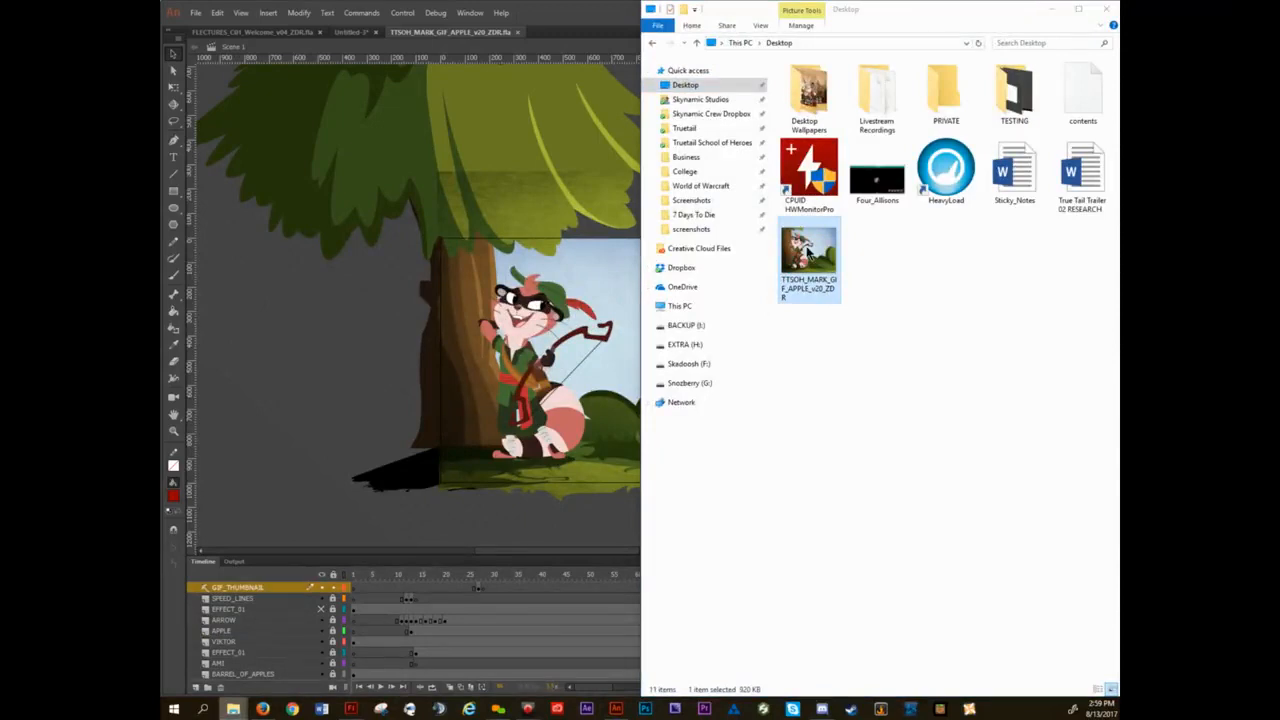
{"action": "double_click", "coordinate": [808, 252]}
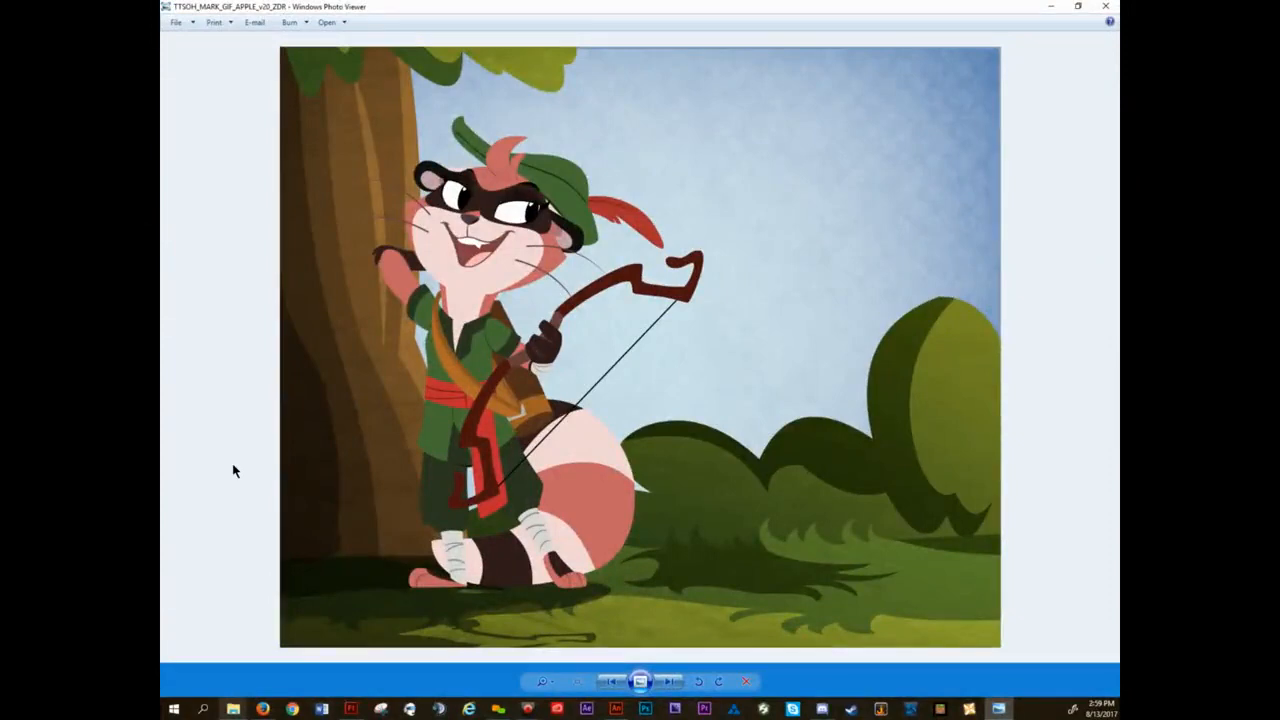
{"action": "left_click", "coordinate": [1106, 10]}
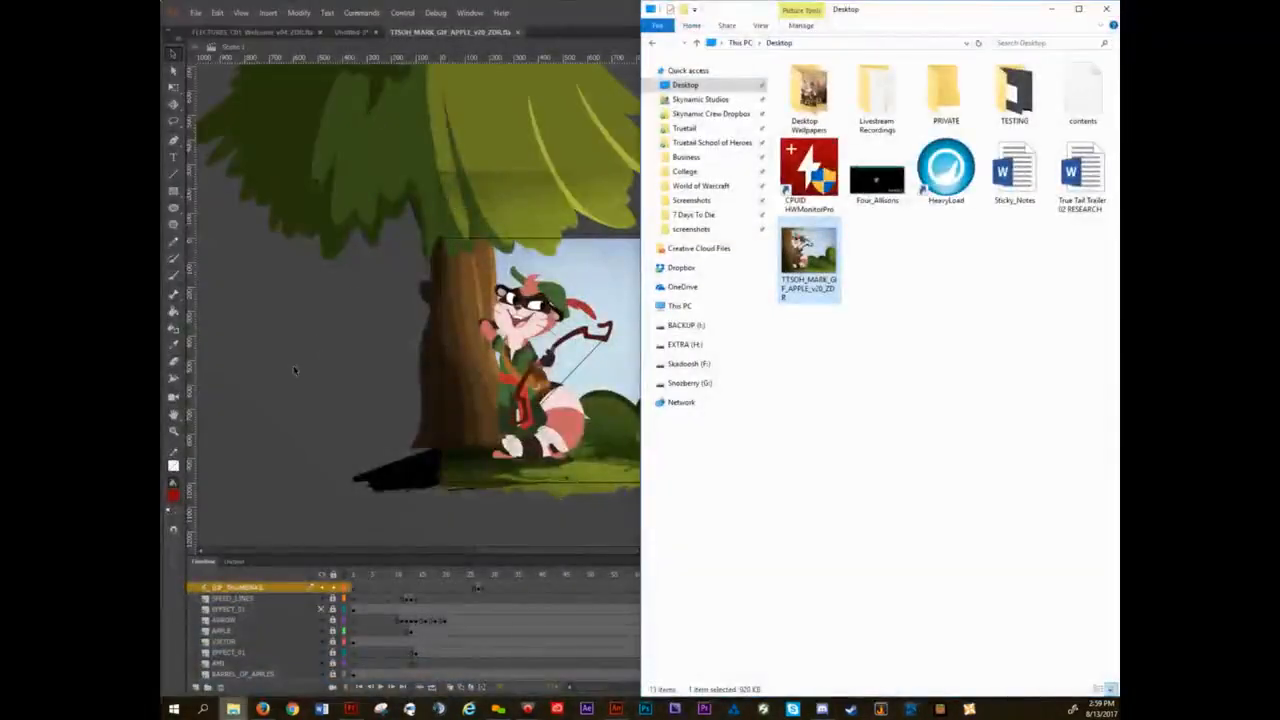
{"action": "left_click", "coordinate": [277, 400]}
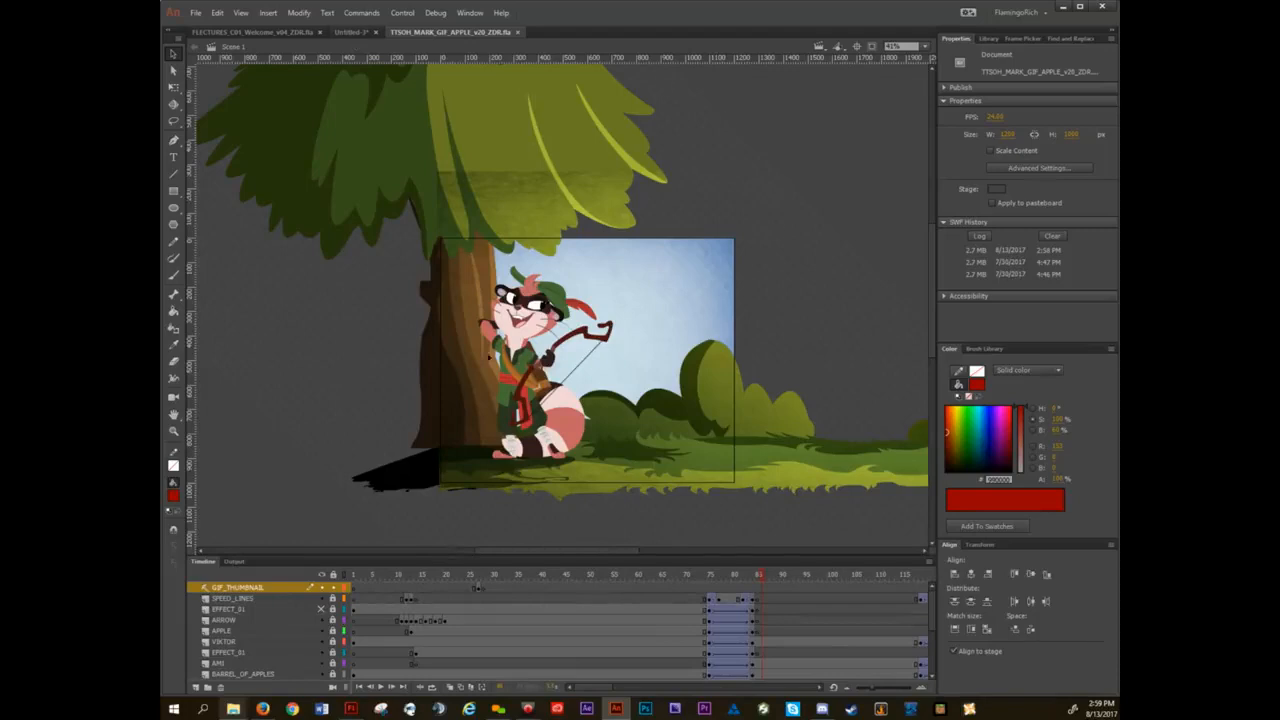
Recheck the lecture slide about the stage and exports, and return to the apple animation document.
{"action": "left_click", "coordinate": [350, 32]}
{"action": "left_click", "coordinate": [290, 32]}
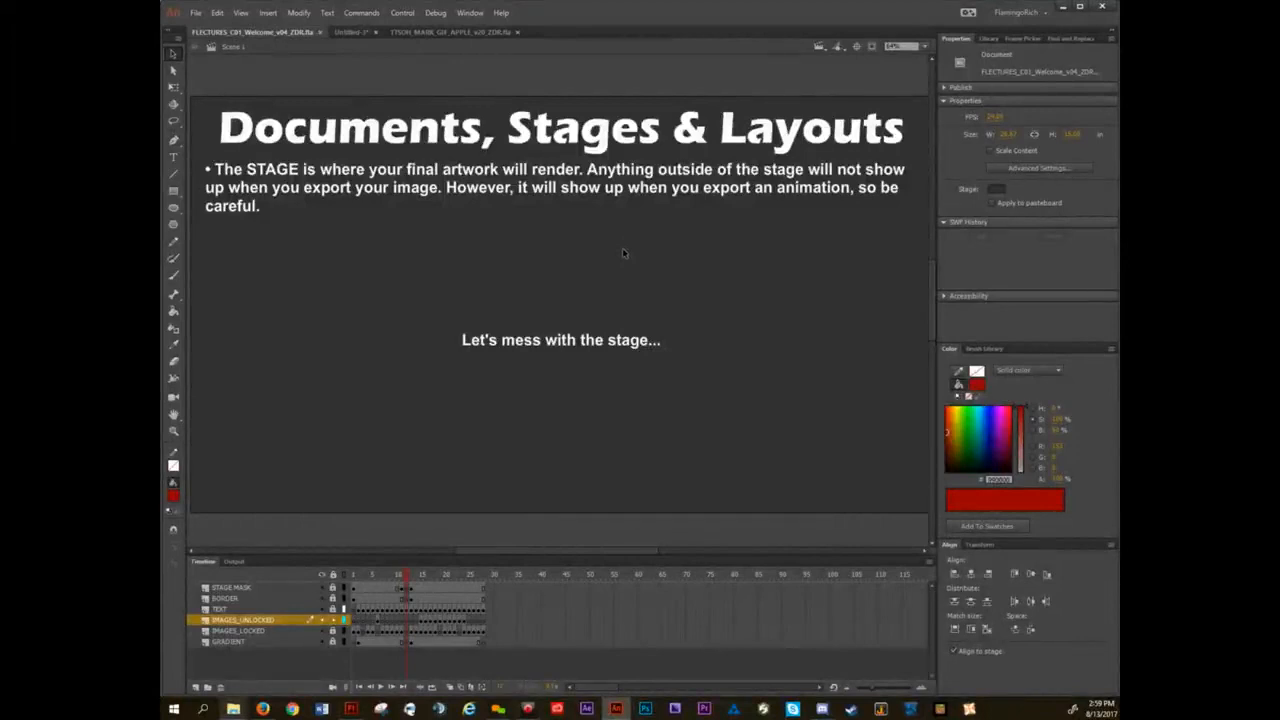
{"action": "left_click", "coordinate": [421, 34]}
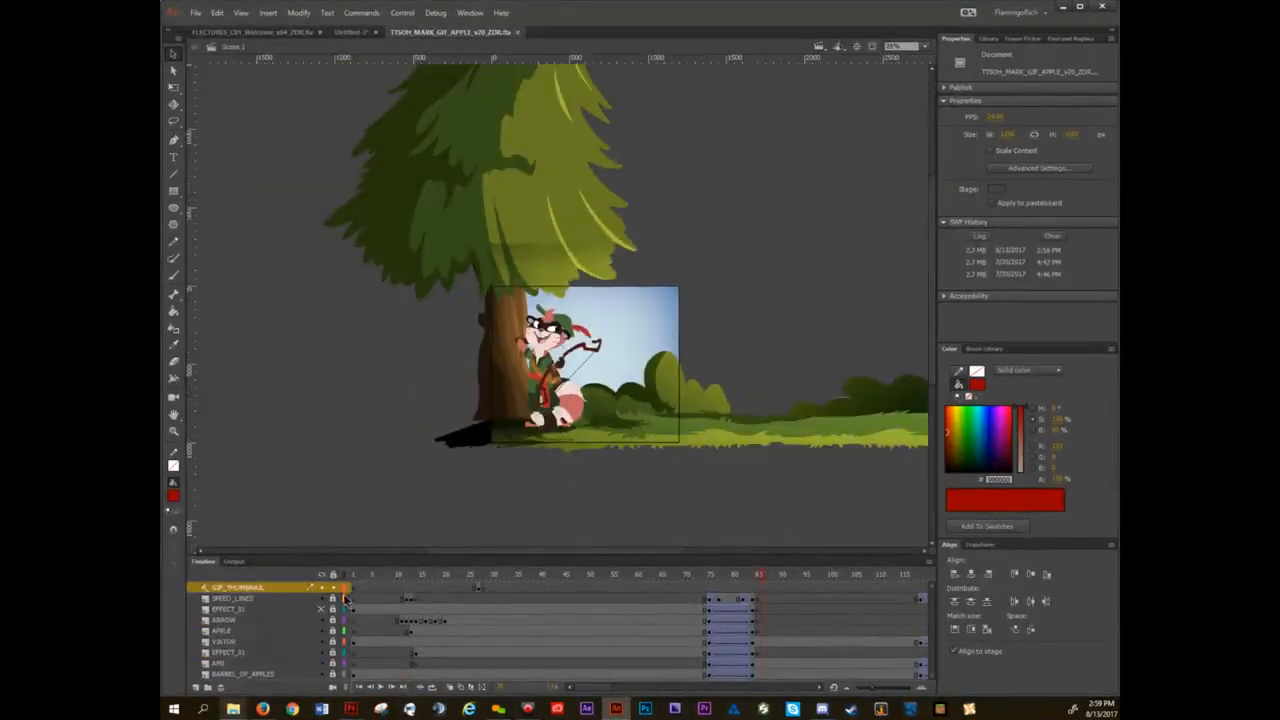
On a new top layer, draw a rectangle about 680 by 580 px with black stroke and no fill on the pasteboard beside the tree.
{"action": "left_click", "coordinate": [196, 688]}
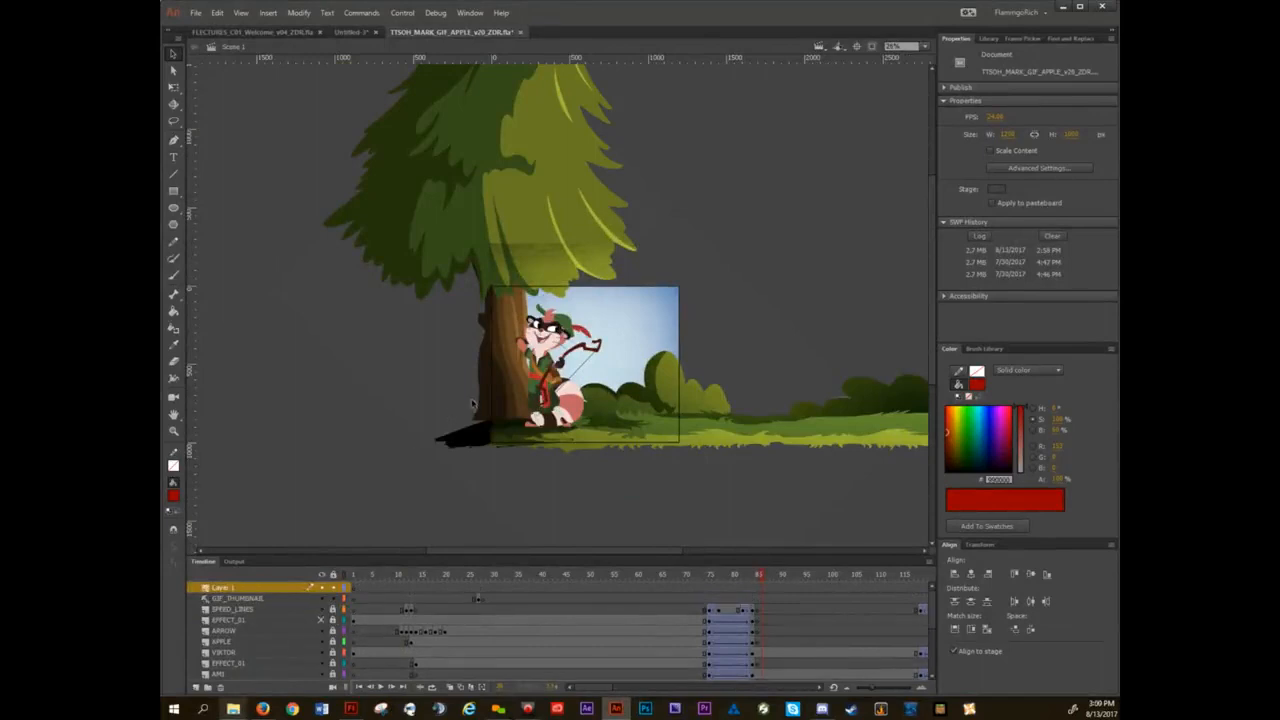
{"action": "key", "text": "r"}
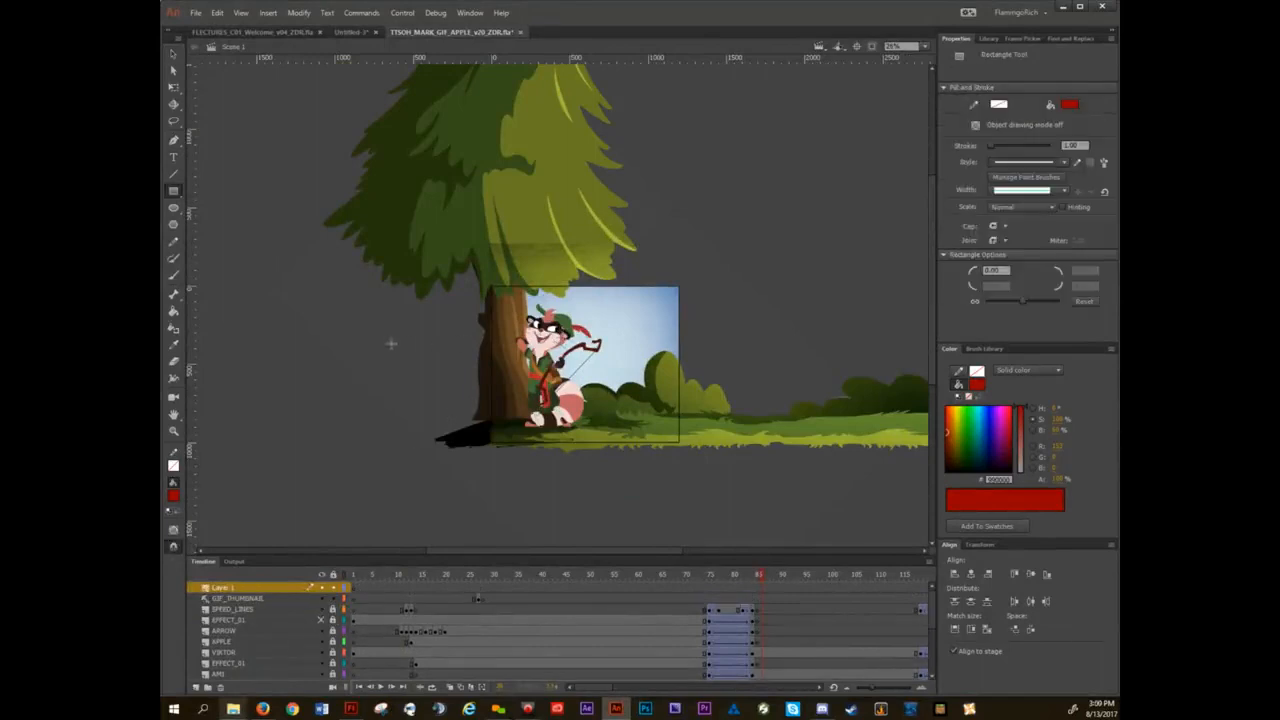
{"action": "left_click_drag", "start_coordinate": [356, 324], "coordinate": [430, 400]}
{"action": "key", "text": "ctrl+z"}
{"action": "left_click", "coordinate": [957, 370]}
{"action": "left_click", "coordinate": [978, 380]}
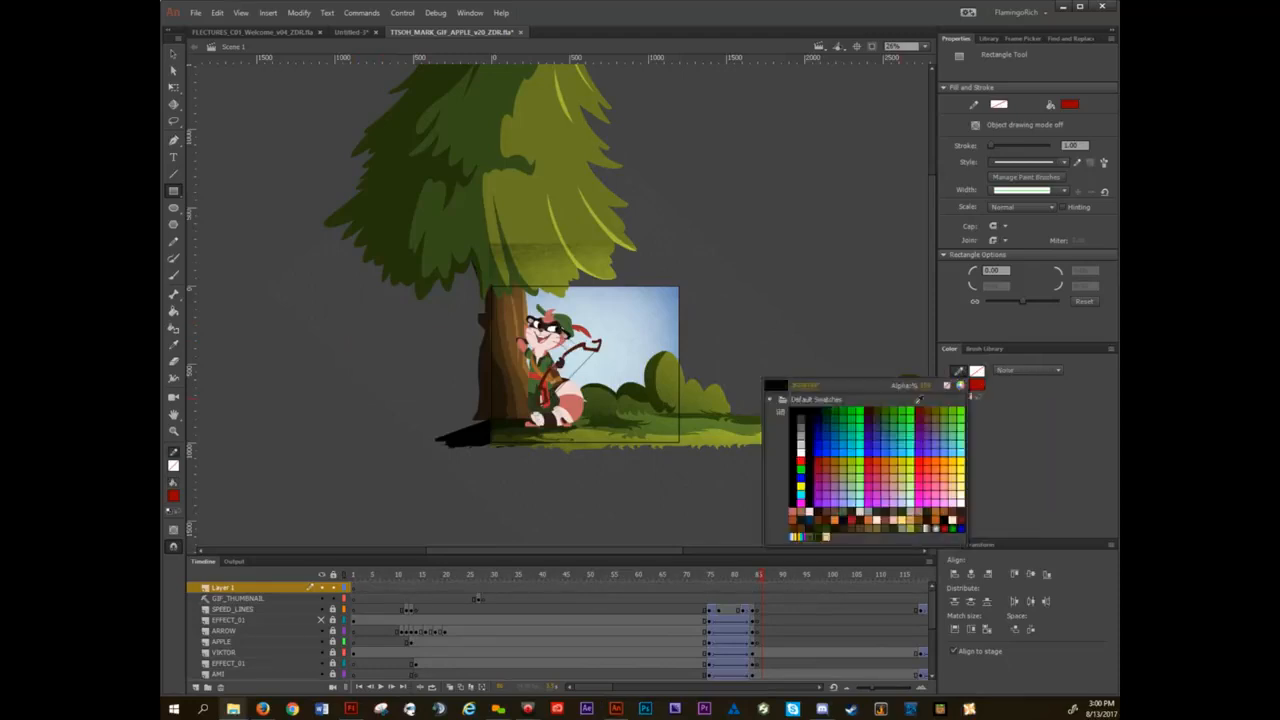
{"action": "left_click", "coordinate": [800, 412]}
{"action": "left_click", "coordinate": [958, 384]}
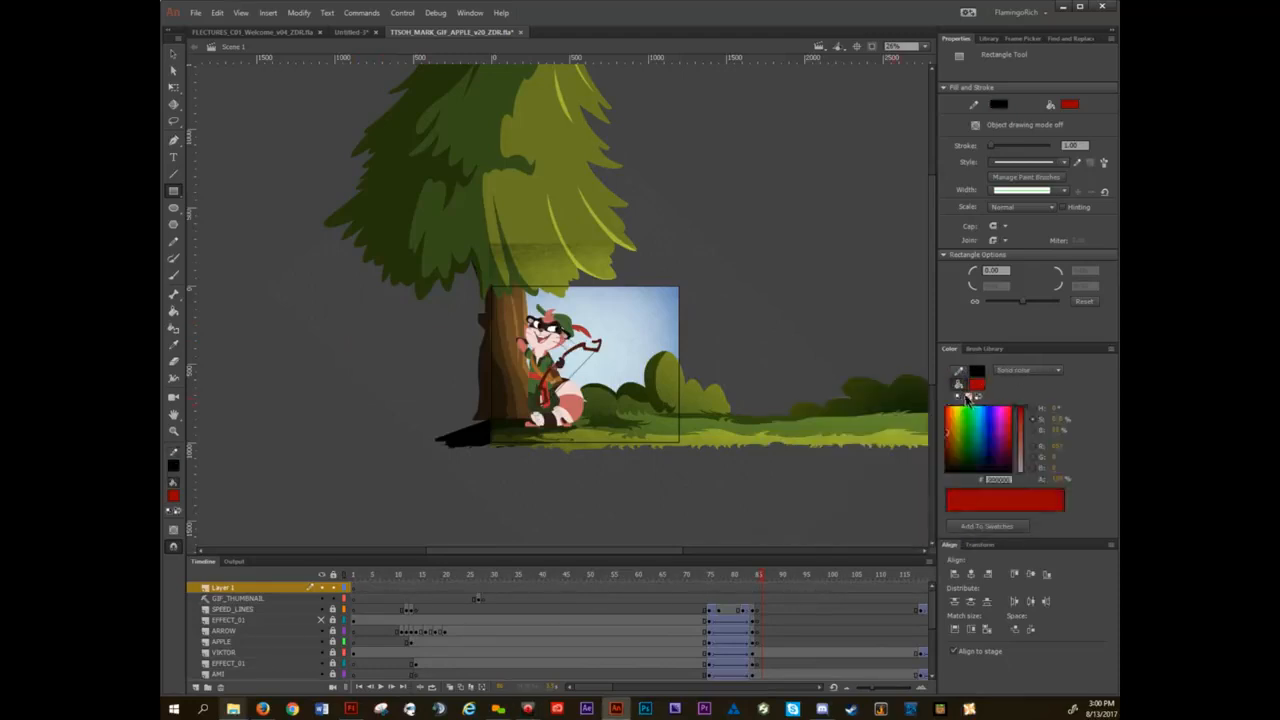
{"action": "left_click", "coordinate": [968, 396]}
{"action": "left_click_drag", "start_coordinate": [302, 349], "coordinate": [408, 437]}
{"action": "key", "text": "v"}
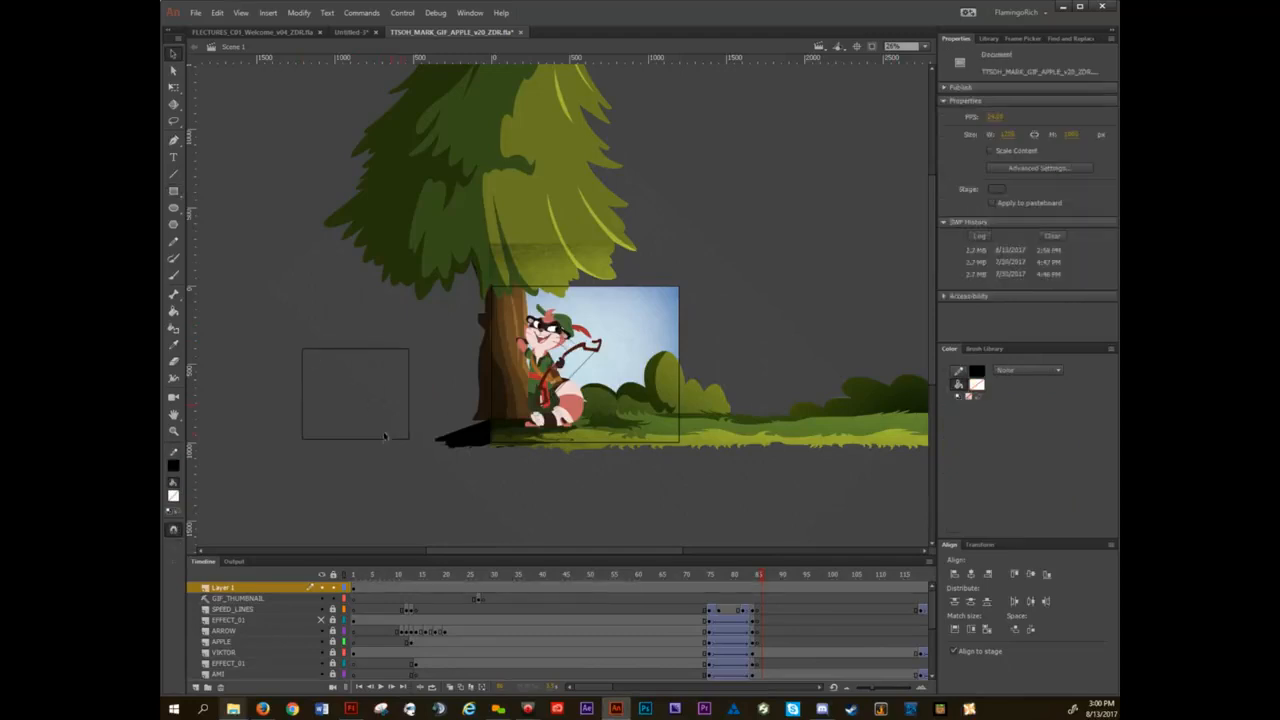
Select the whole rectangle outline, match its width and height to the stage, and center it horizontally and vertically on the stage.
{"action": "double_click", "coordinate": [382, 439]}
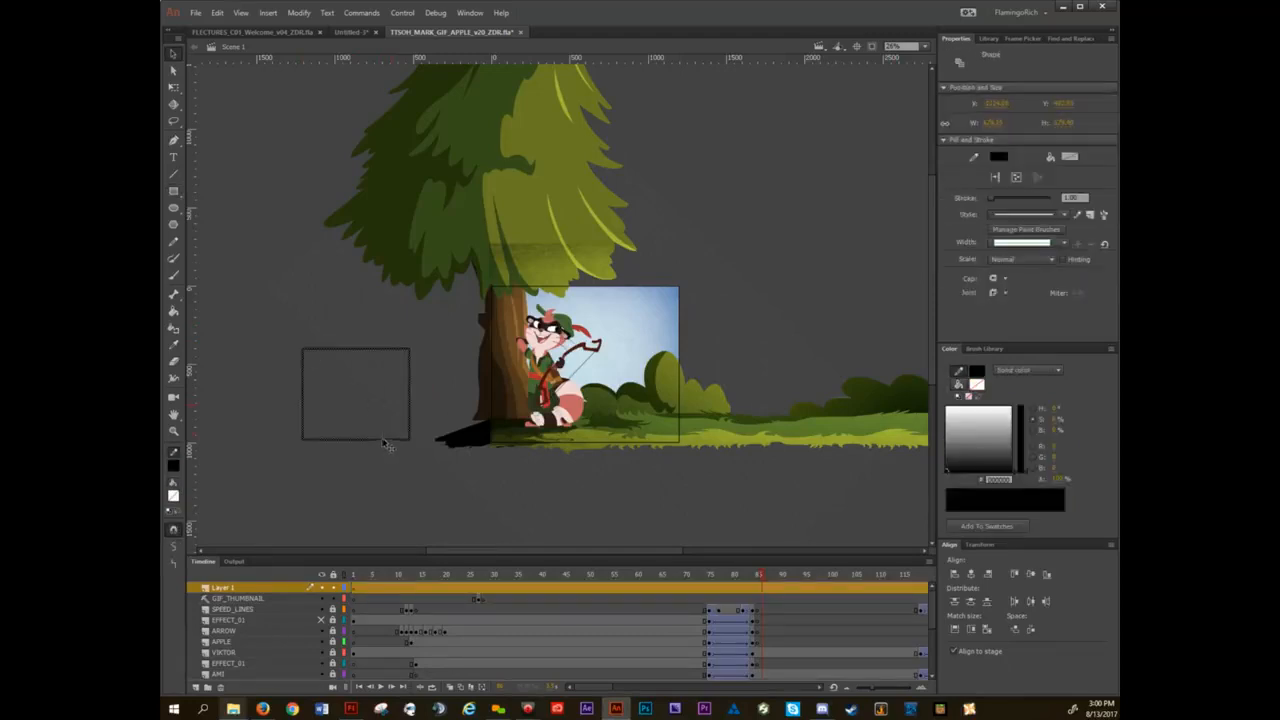
{"action": "left_click", "coordinate": [988, 630]}
{"action": "left_click", "coordinate": [971, 575]}
{"action": "left_click", "coordinate": [1031, 575]}
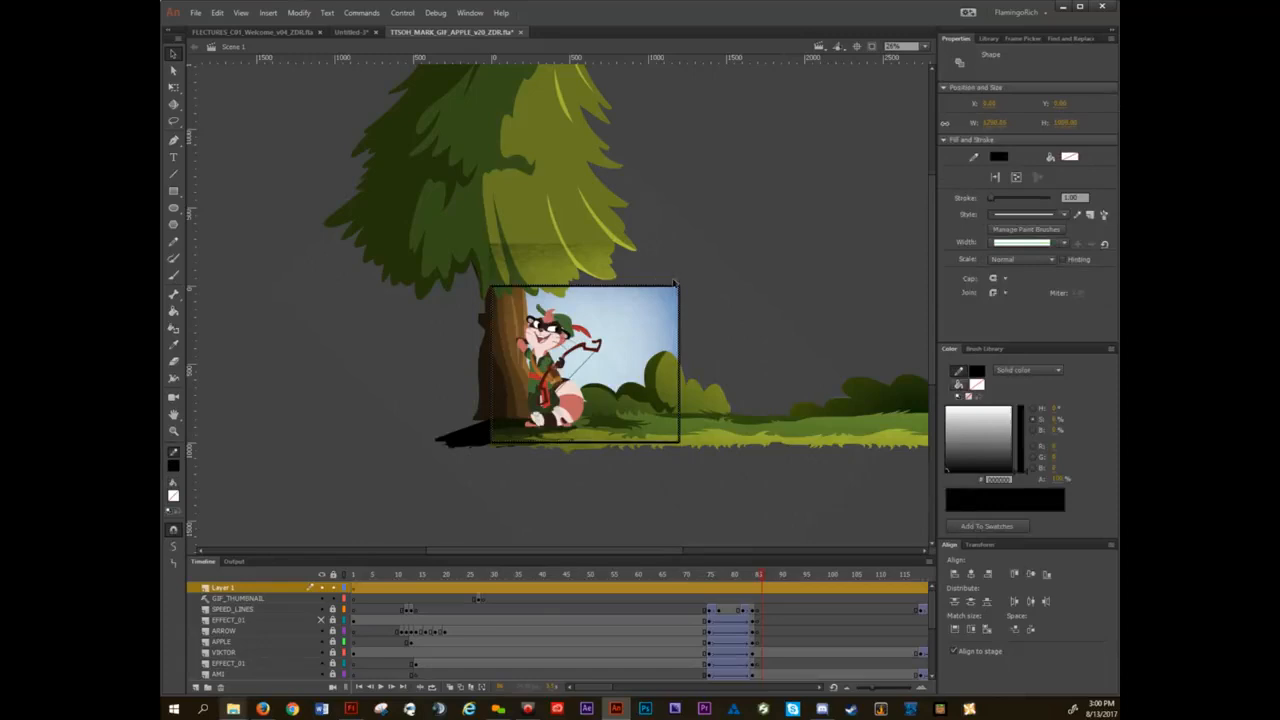
Enlarge a duplicate of the stage outline about its center to about 5551 by 4626 px, reaching well into the pasteboard.
{"action": "key", "text": "q"}
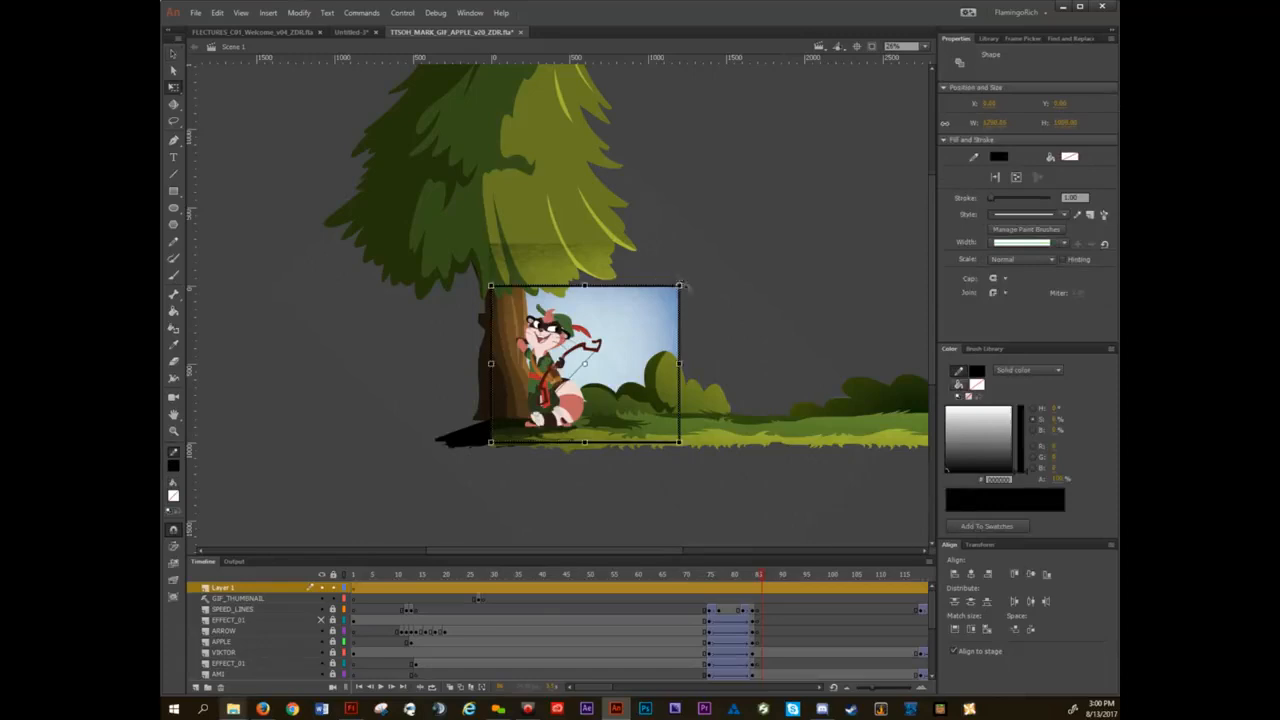
{"action": "left_click_drag", "start_coordinate": [680, 286], "coordinate": [1015, 8]}
{"action": "scroll", "coordinate": [787, 313], "scroll_direction": "down", "scroll_amount": 1}
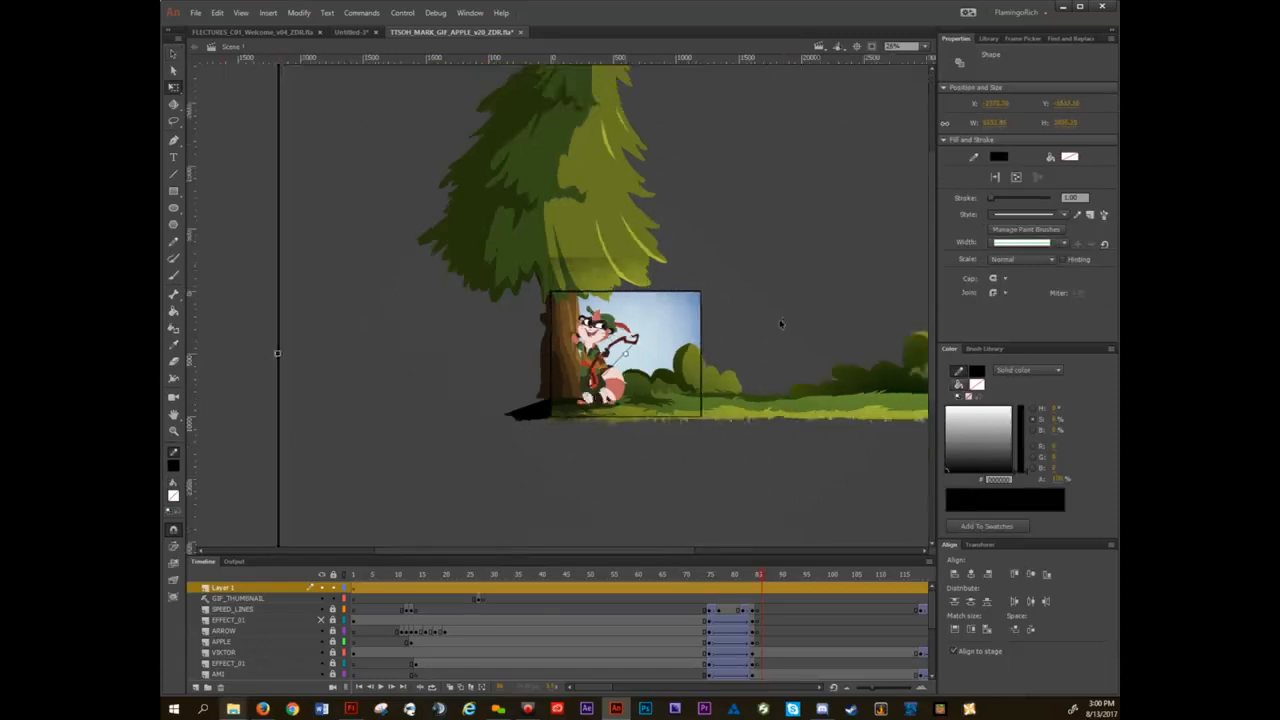
{"action": "scroll", "coordinate": [781, 323], "scroll_direction": "down", "scroll_amount": 2}
Lock the GIF_THUMBNAIL layer and fill the area between the two outlines with the gray sampled from the pasteboard using the Paint Bucket.
{"action": "key", "text": "k"}
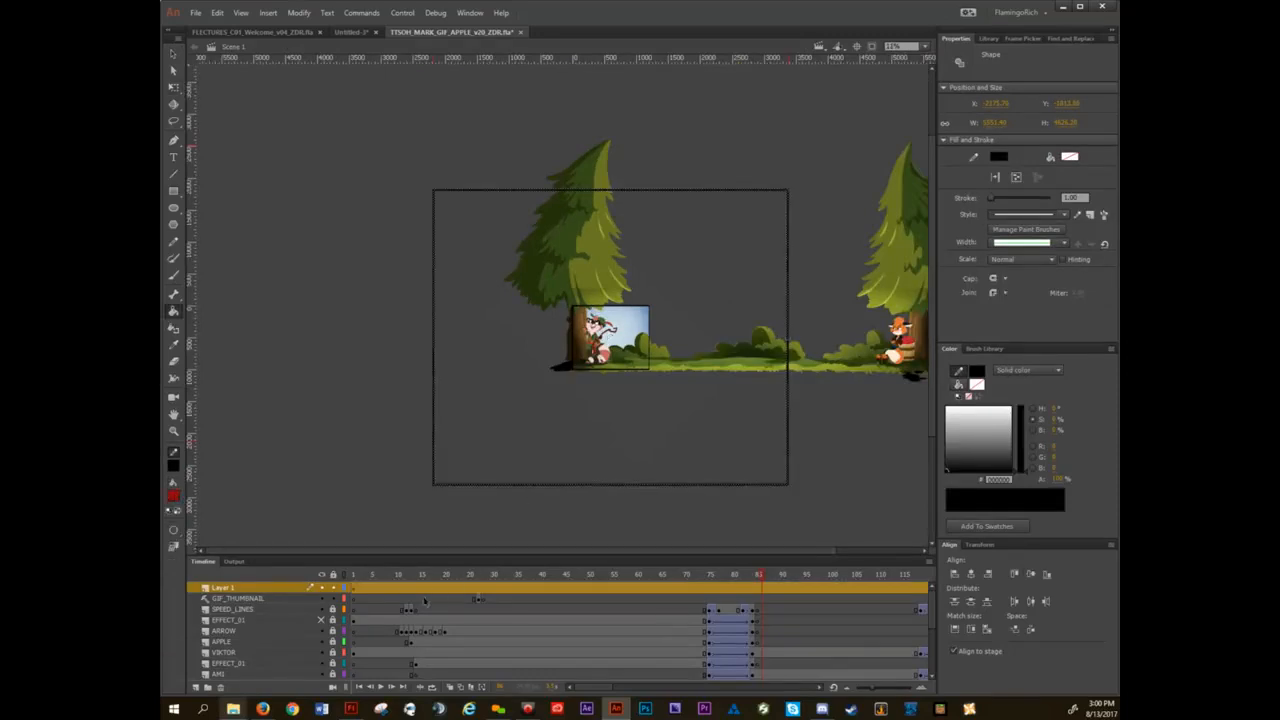
{"action": "left_click", "coordinate": [333, 596]}
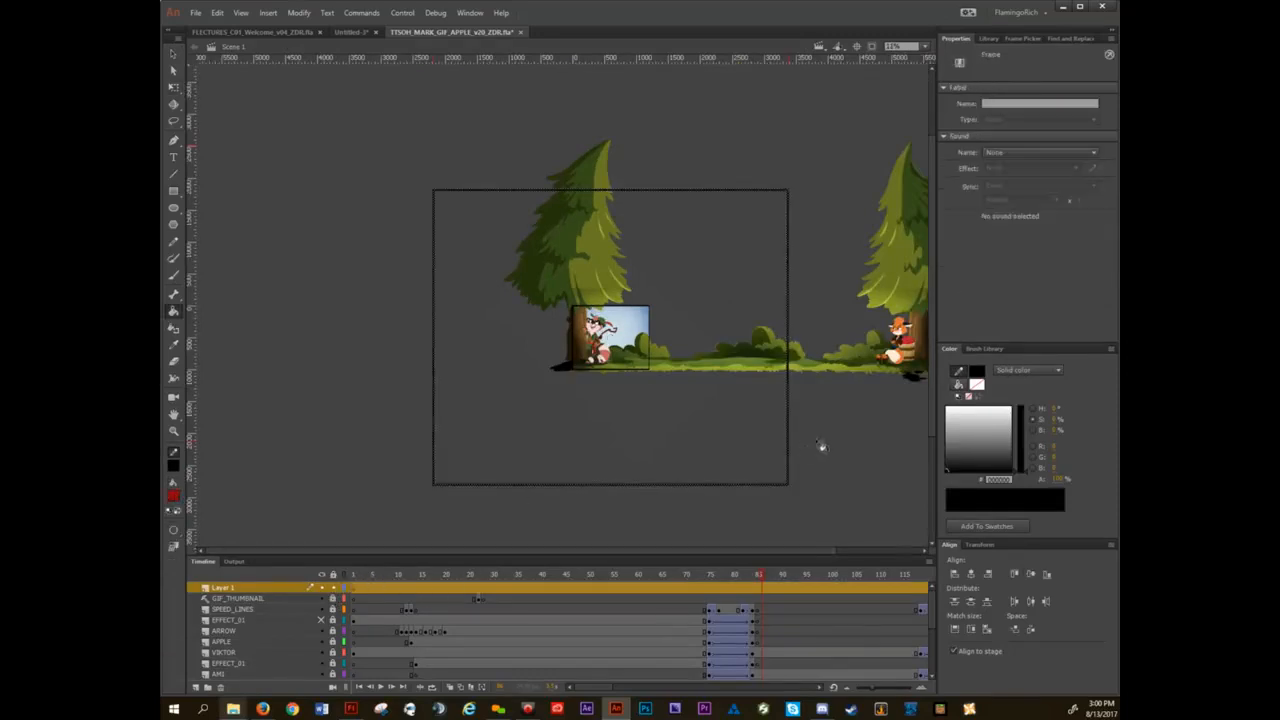
{"action": "left_click", "coordinate": [978, 386]}
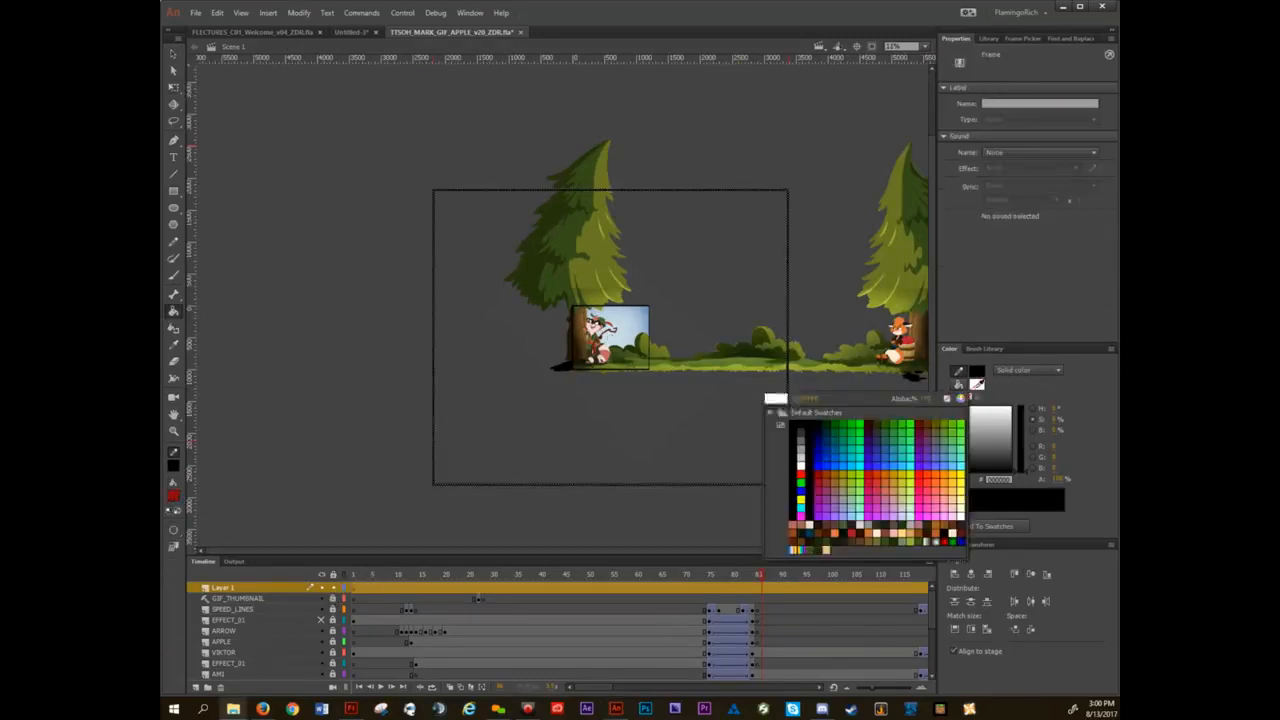
{"action": "left_click", "coordinate": [834, 127]}
{"action": "left_click", "coordinate": [771, 241]}
Select the whole outer black outline of the gray mask and delete it.
{"action": "key", "text": "v"}
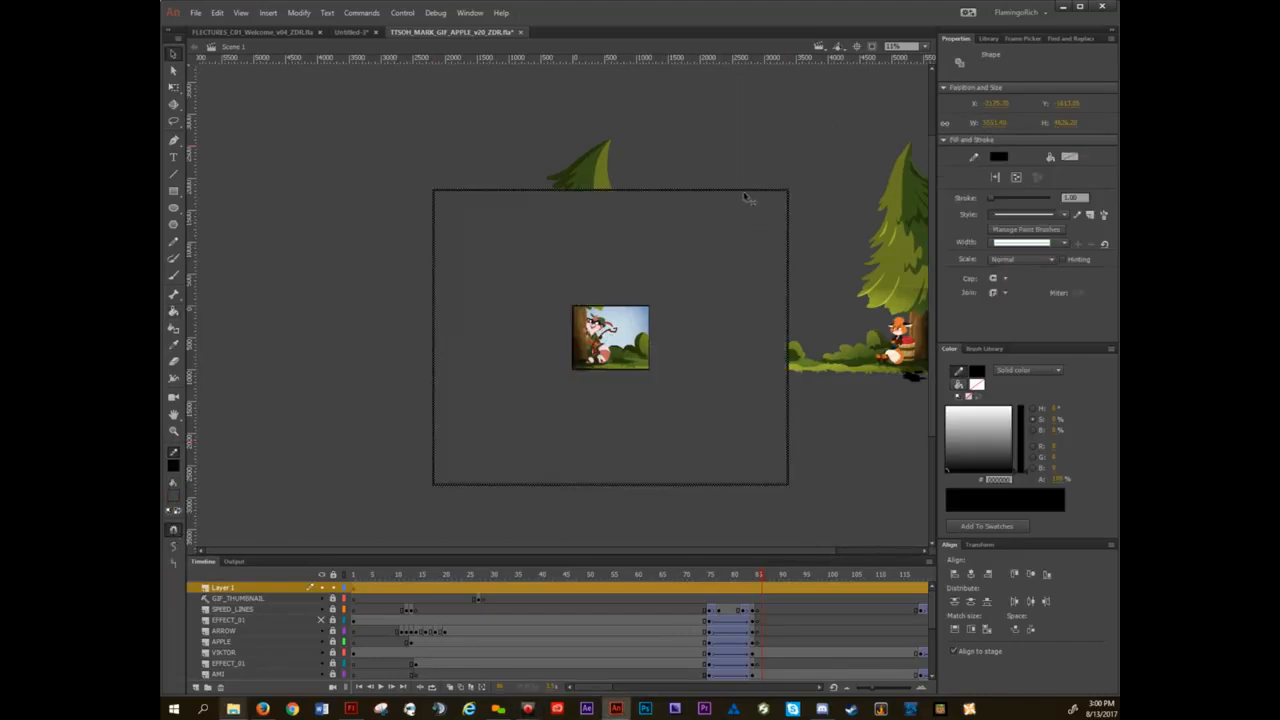
{"action": "left_click", "coordinate": [743, 194]}
{"action": "left_click", "coordinate": [740, 190]}
{"action": "key", "text": "Delete"}
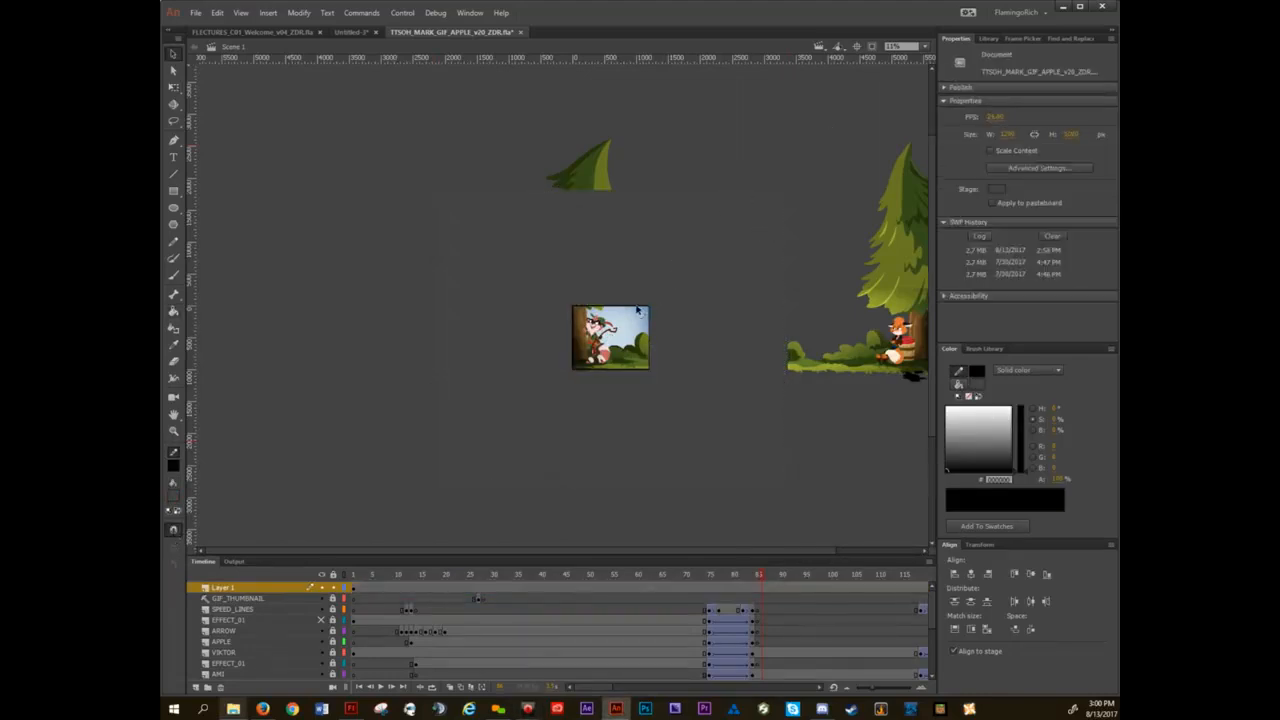
Hide and show the mask layer several times to compare the artwork around the stage with and without it.
{"action": "key", "text": "ctrl+2"}
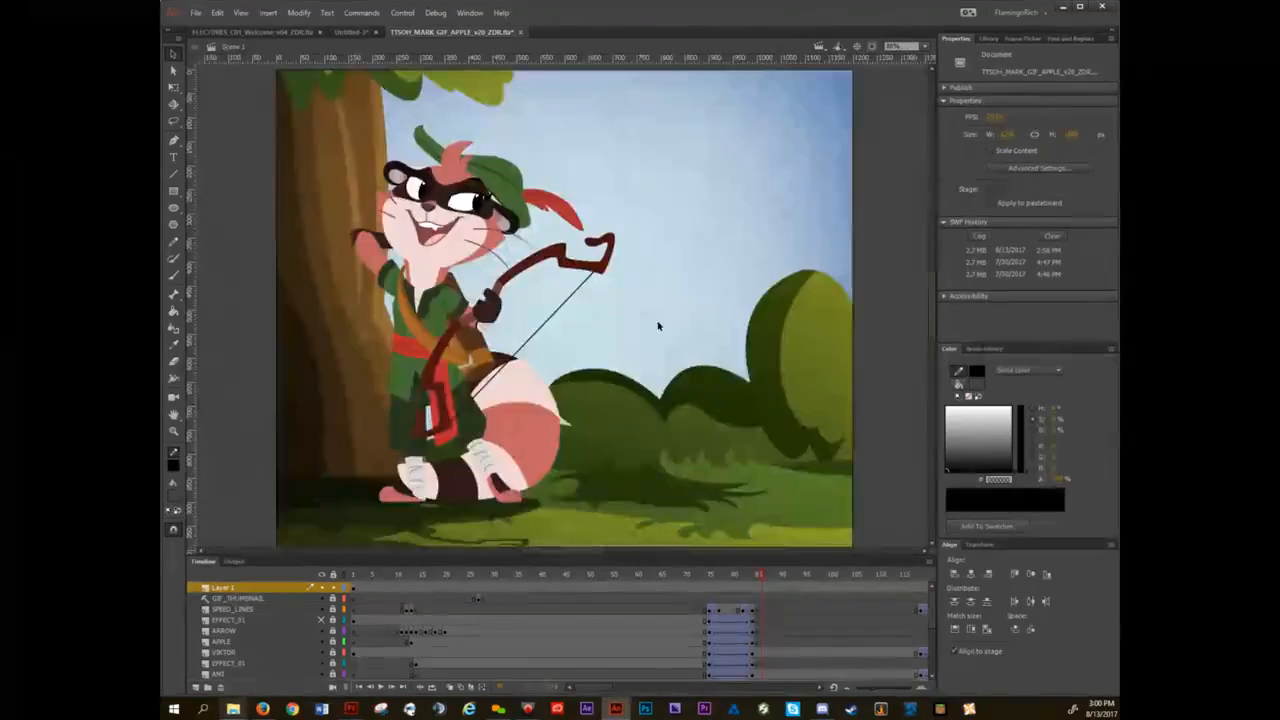
{"action": "scroll", "coordinate": [596, 333], "scroll_direction": "down", "scroll_amount": 2}
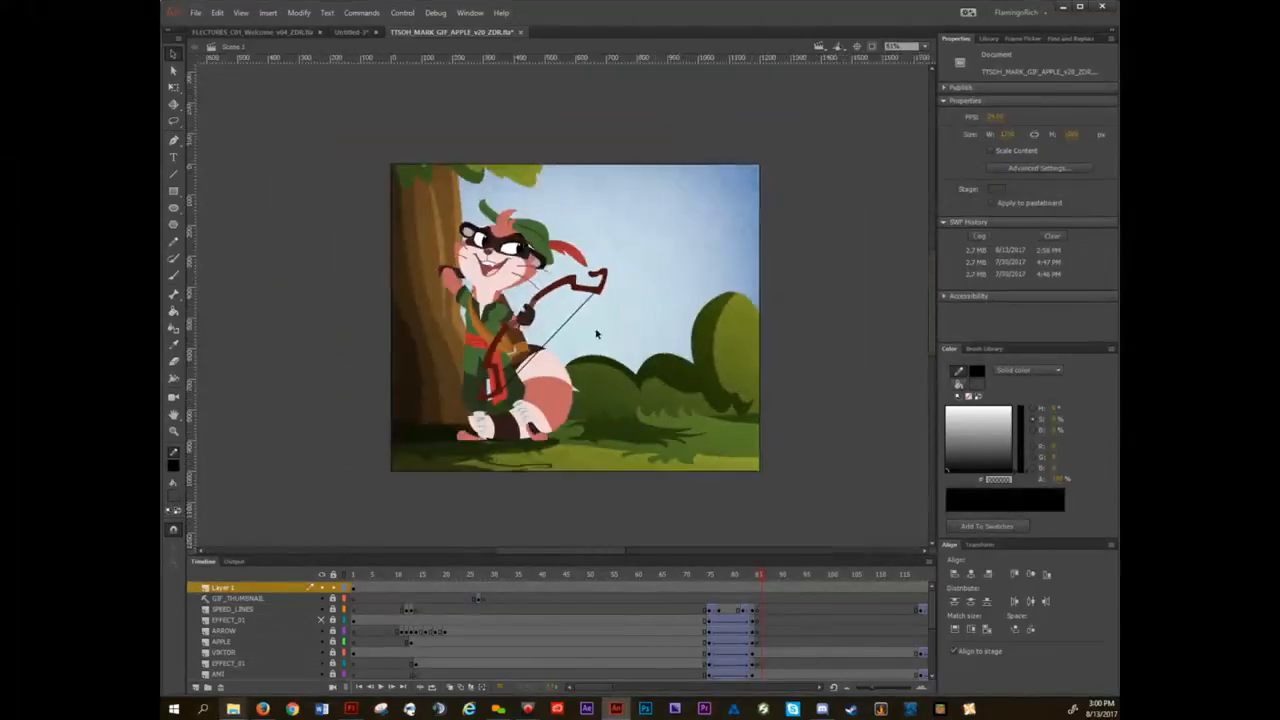
{"action": "left_click", "coordinate": [321, 588]}
{"action": "left_click", "coordinate": [321, 588]}
{"action": "left_click", "coordinate": [321, 588]}
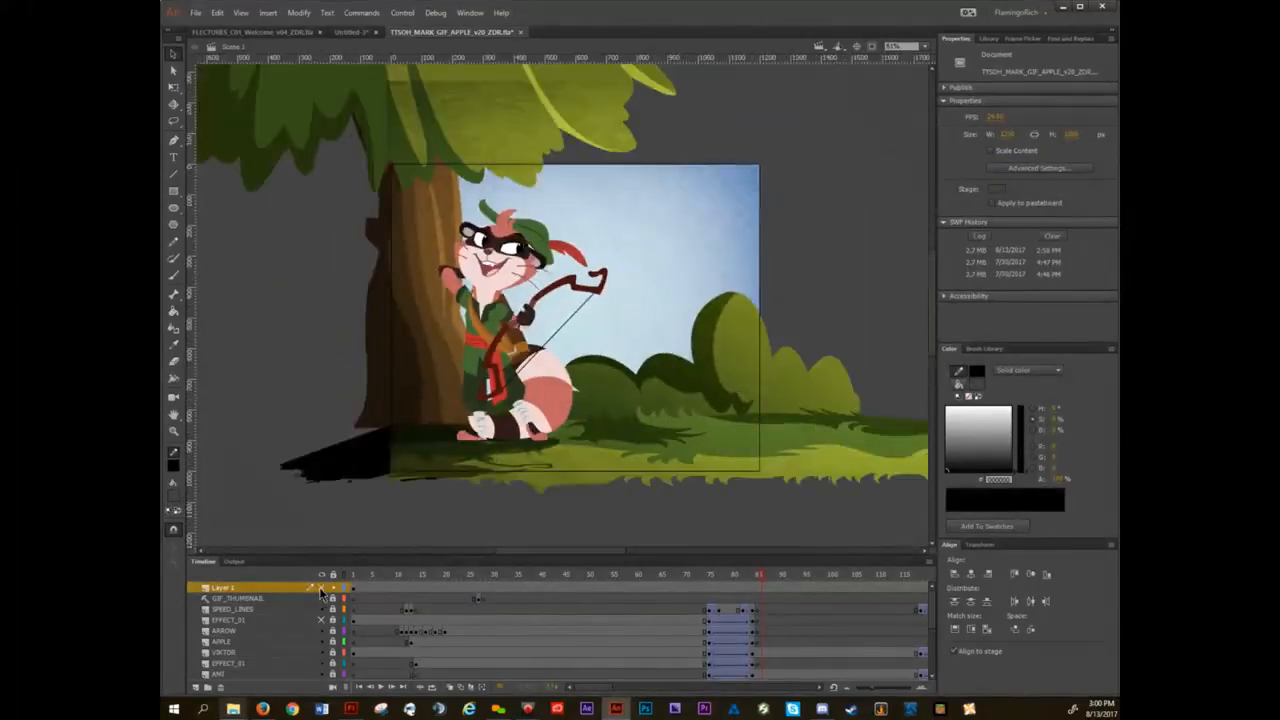
{"action": "left_click", "coordinate": [321, 588]}
Test the movie with the mask in place, view the preview maximized, and close it.
{"action": "key", "text": "ctrl+Return"}
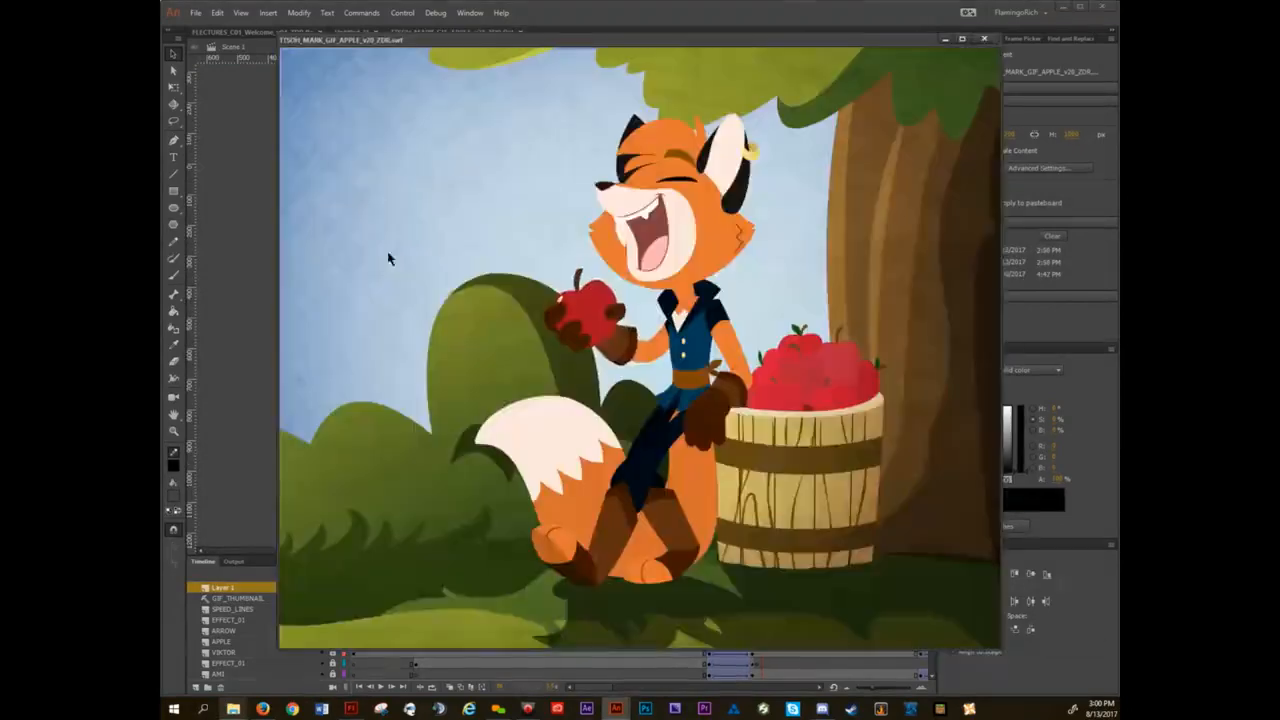
{"action": "left_click", "coordinate": [963, 39]}
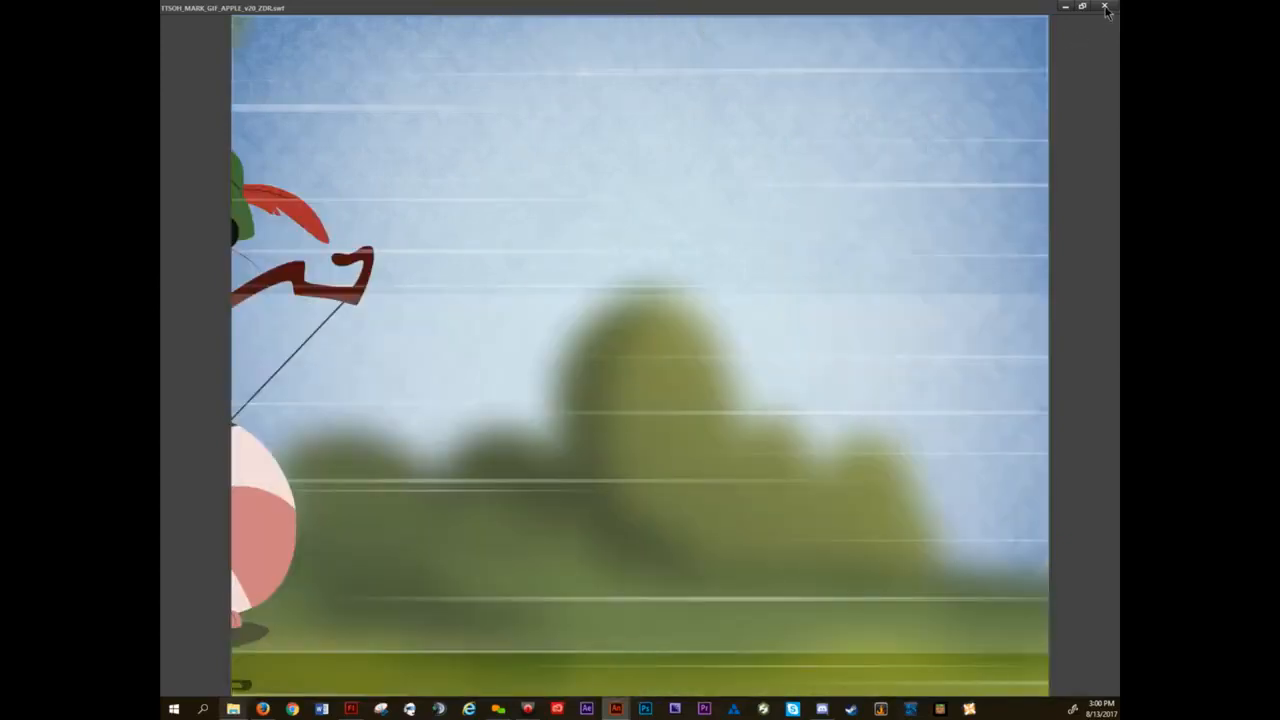
{"action": "left_click", "coordinate": [1105, 7]}
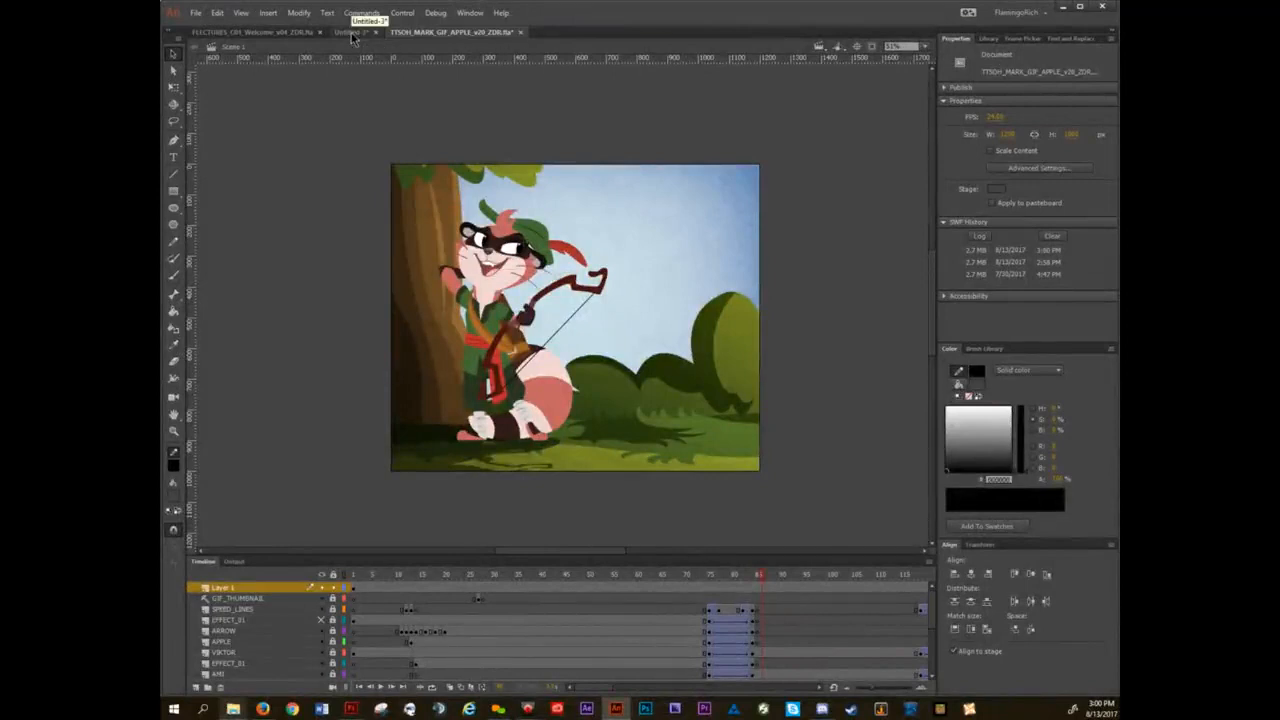
Delete the mask layer at the top of the layer stack.
{"action": "left_click", "coordinate": [235, 589]}
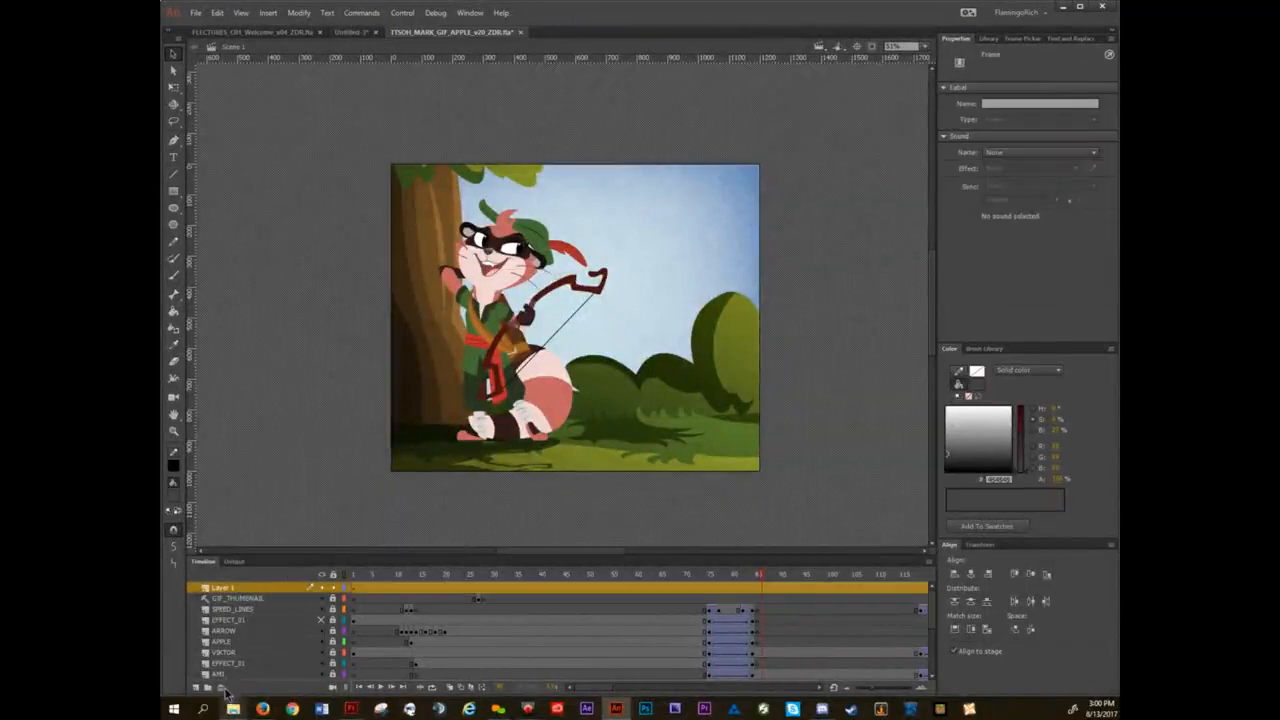
{"action": "left_click", "coordinate": [223, 689]}
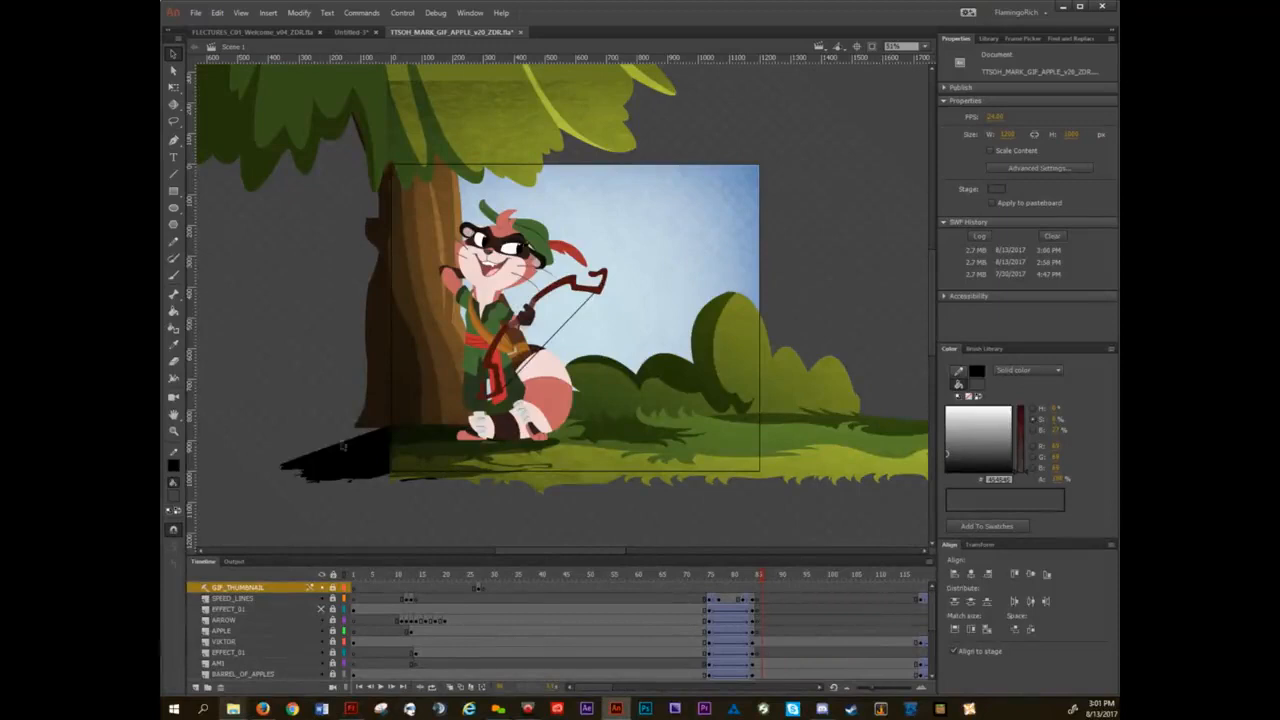
Toggle clipping of content outside the stage on and off to compare the views, and return to the lecture slide document.
{"action": "scroll", "coordinate": [755, 303], "scroll_direction": "down", "scroll_amount": 4}
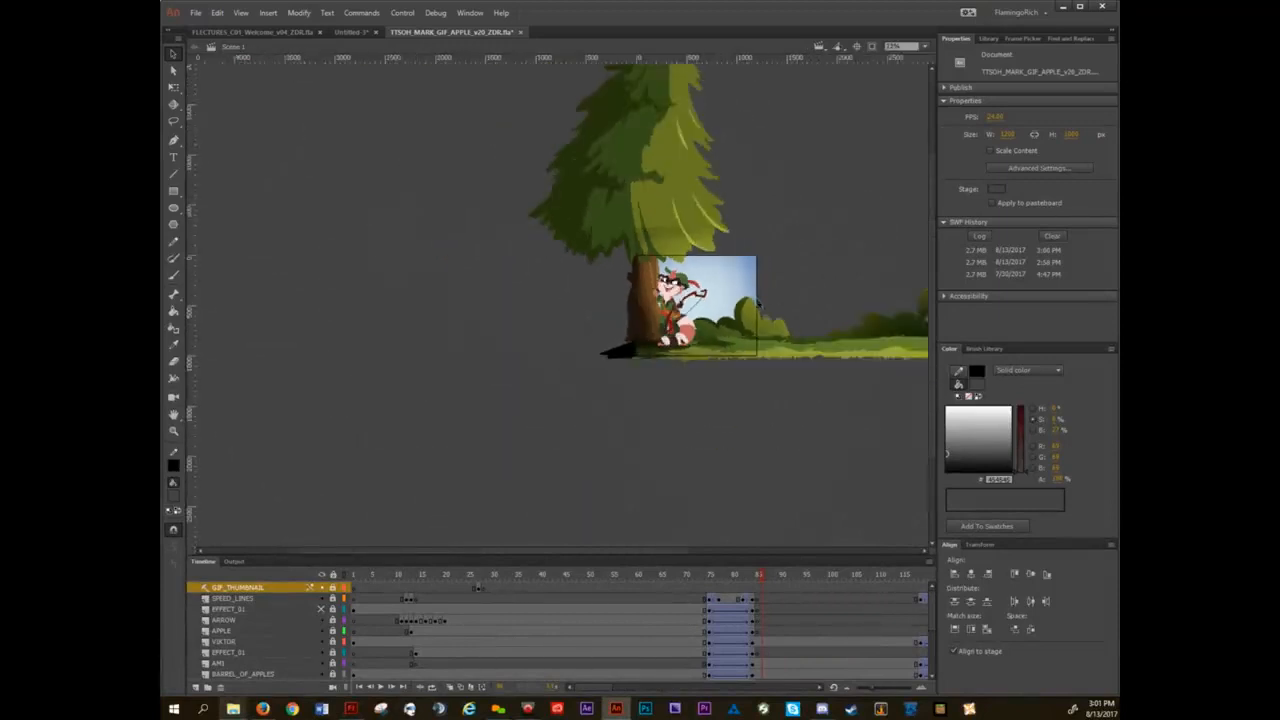
{"action": "left_click_drag", "start_coordinate": [806, 268], "coordinate": [574, 342]}
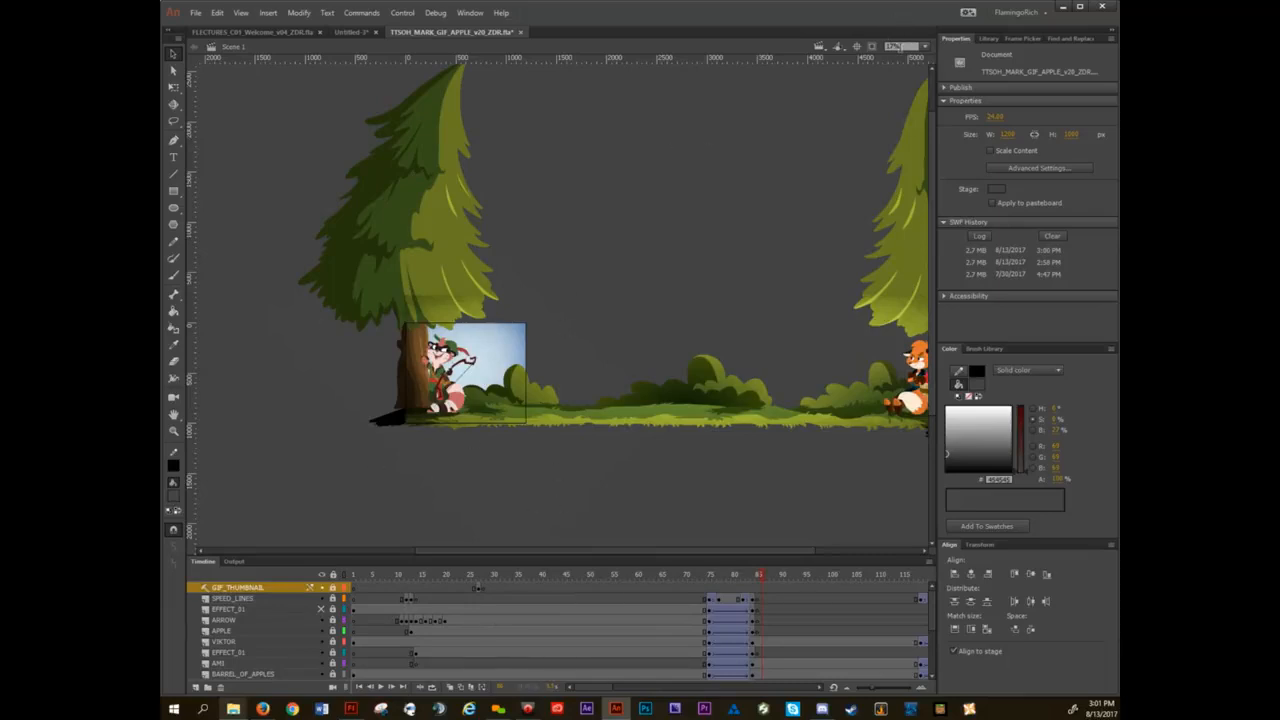
{"action": "left_click", "coordinate": [872, 48]}
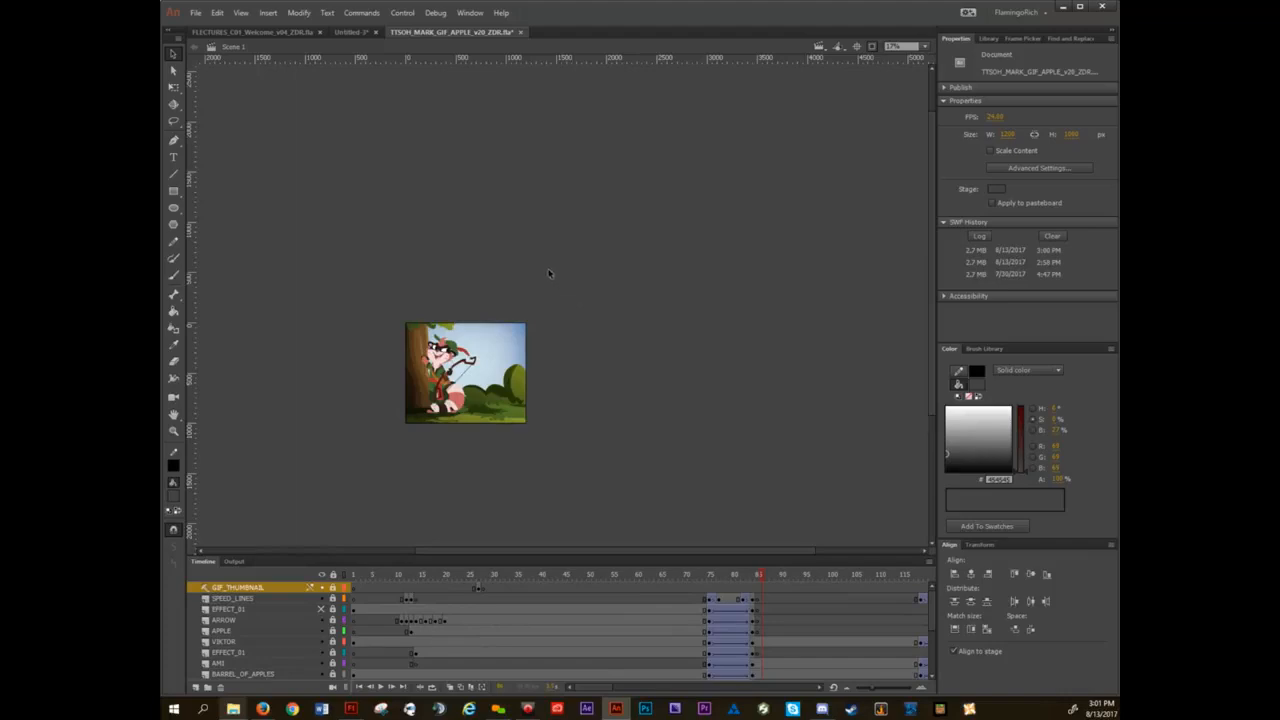
{"action": "left_click", "coordinate": [873, 48]}
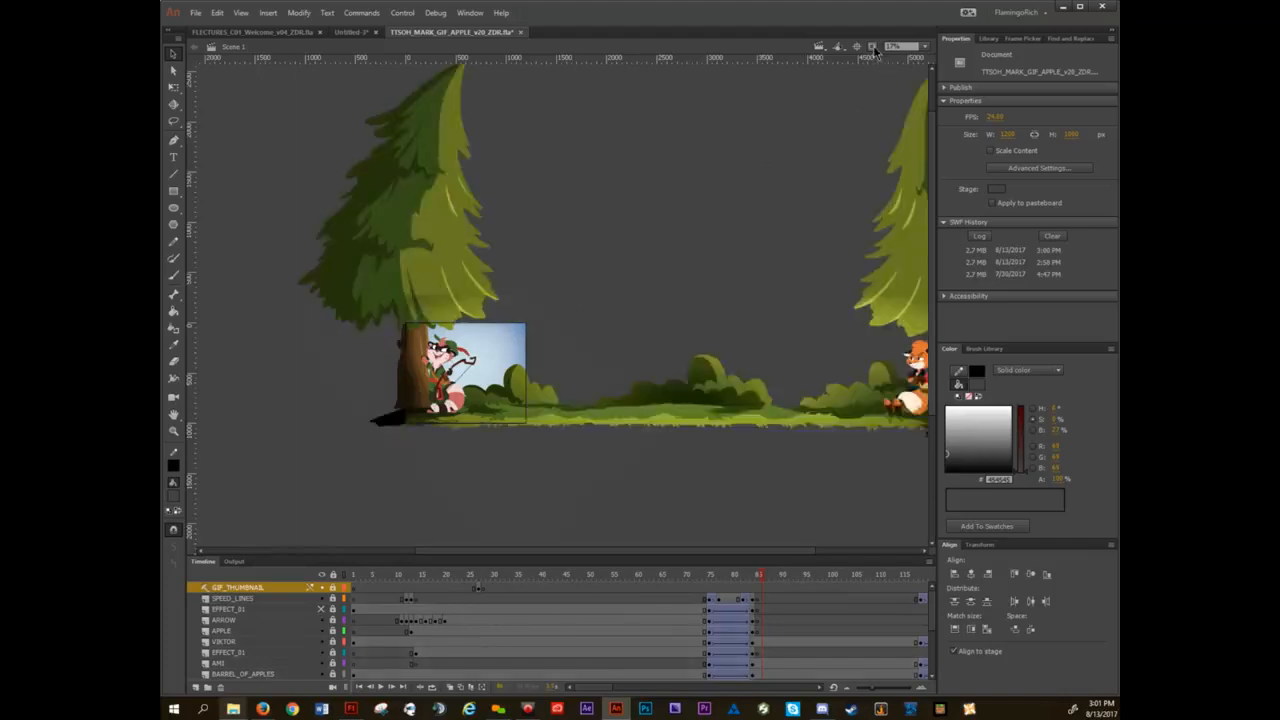
{"action": "left_click", "coordinate": [873, 48]}
{"action": "left_click", "coordinate": [873, 48]}
{"action": "left_click", "coordinate": [873, 48]}
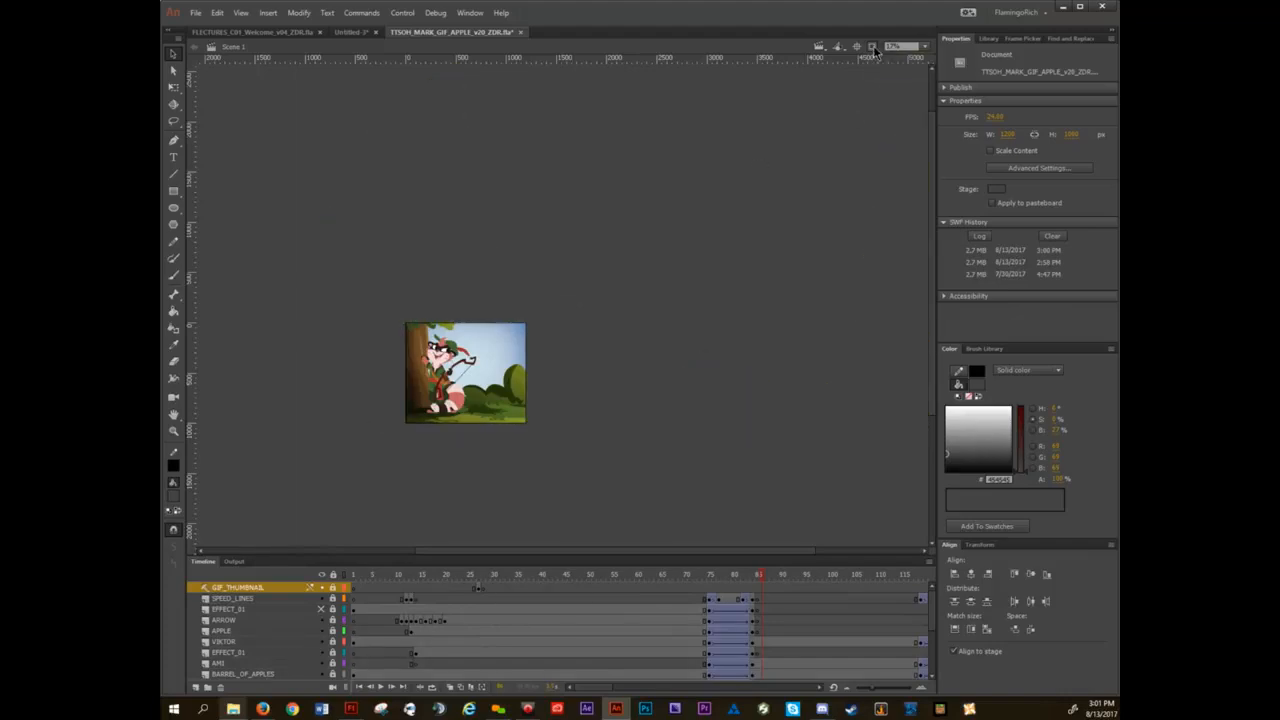
{"action": "left_click", "coordinate": [873, 48]}
{"action": "left_click", "coordinate": [873, 48]}
{"action": "left_click", "coordinate": [873, 48]}
{"action": "left_click", "coordinate": [283, 35]}
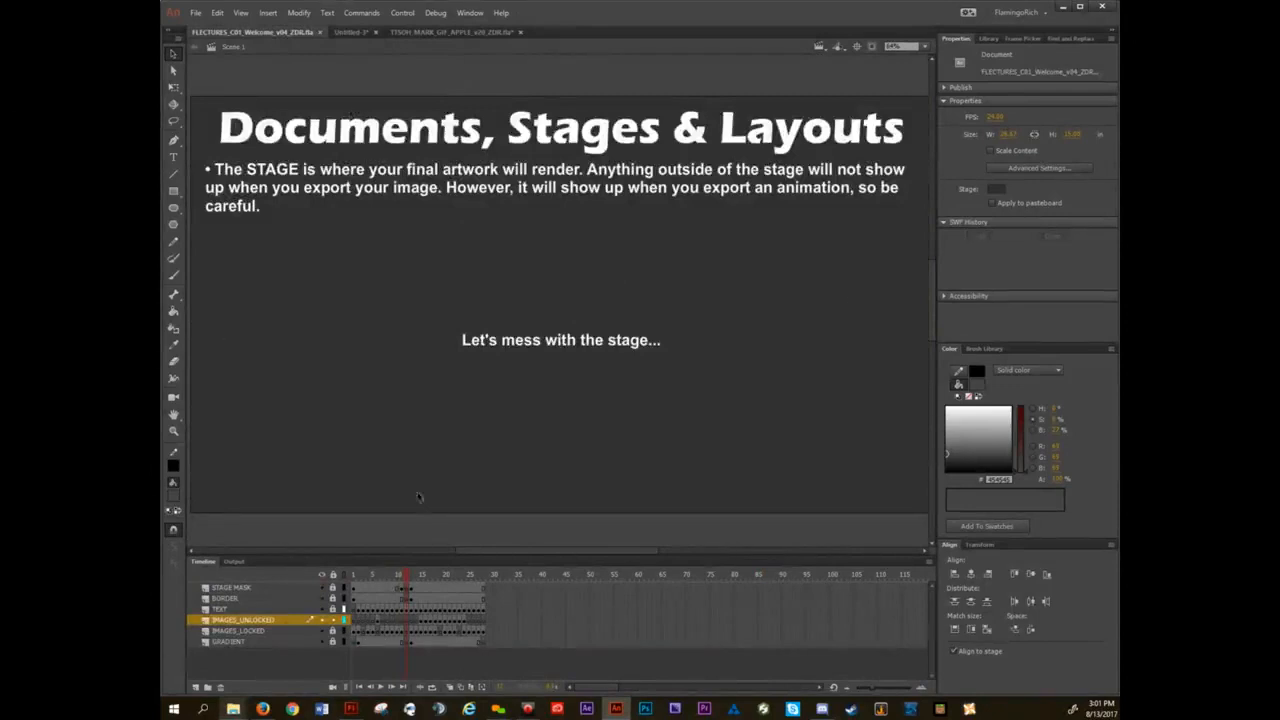
Set the stage color to bright green in the document settings, and undo the color change.
{"action": "left_click", "coordinate": [299, 13]}
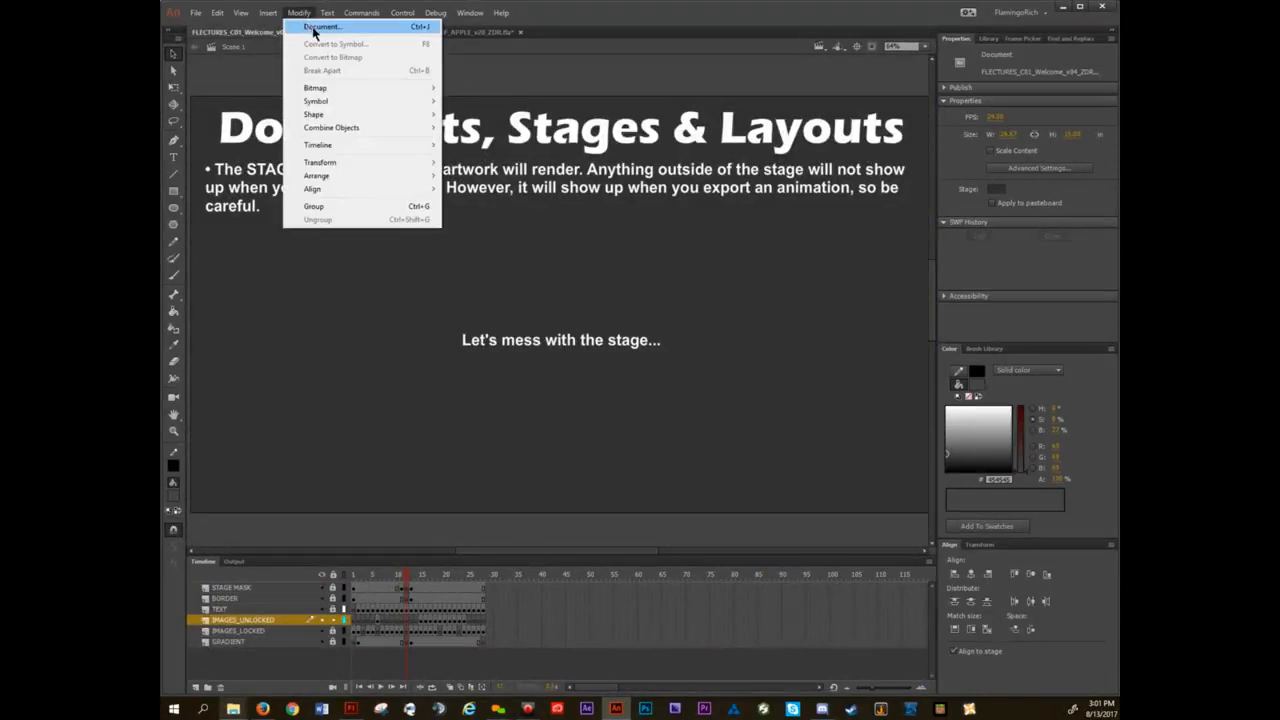
{"action": "left_click", "coordinate": [309, 28]}
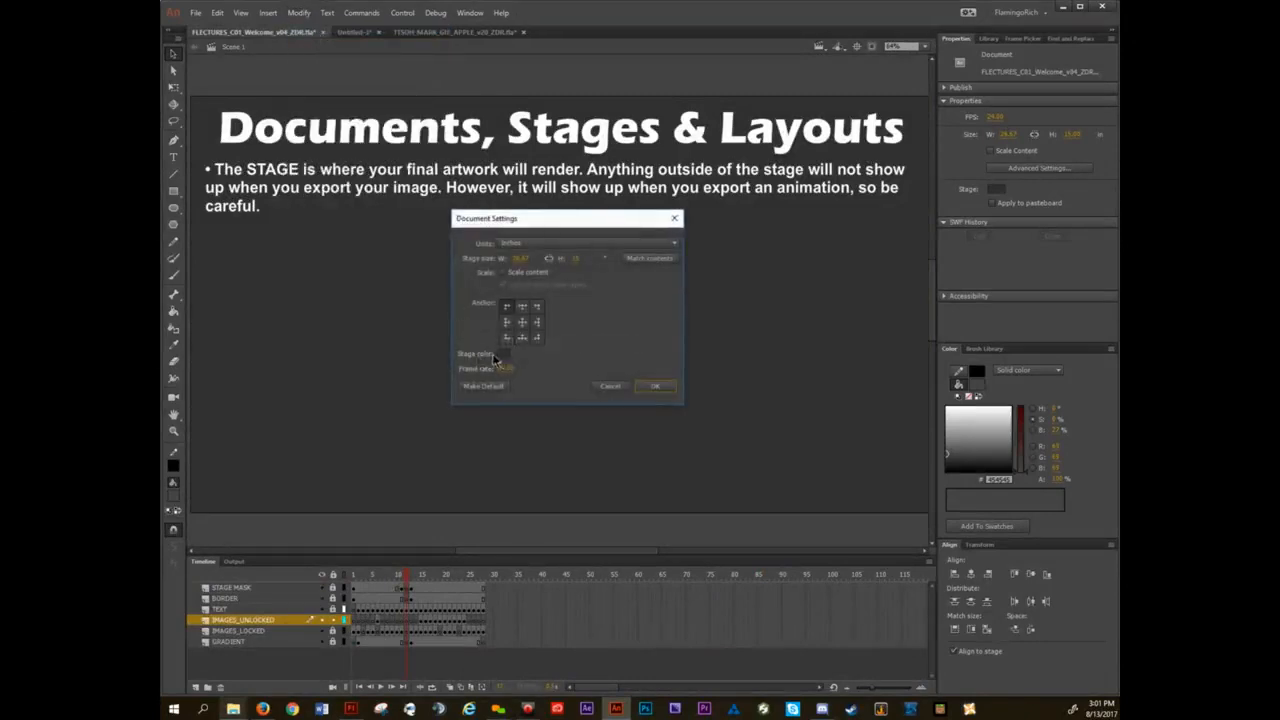
{"action": "left_click", "coordinate": [503, 355]}
{"action": "left_click", "coordinate": [612, 386]}
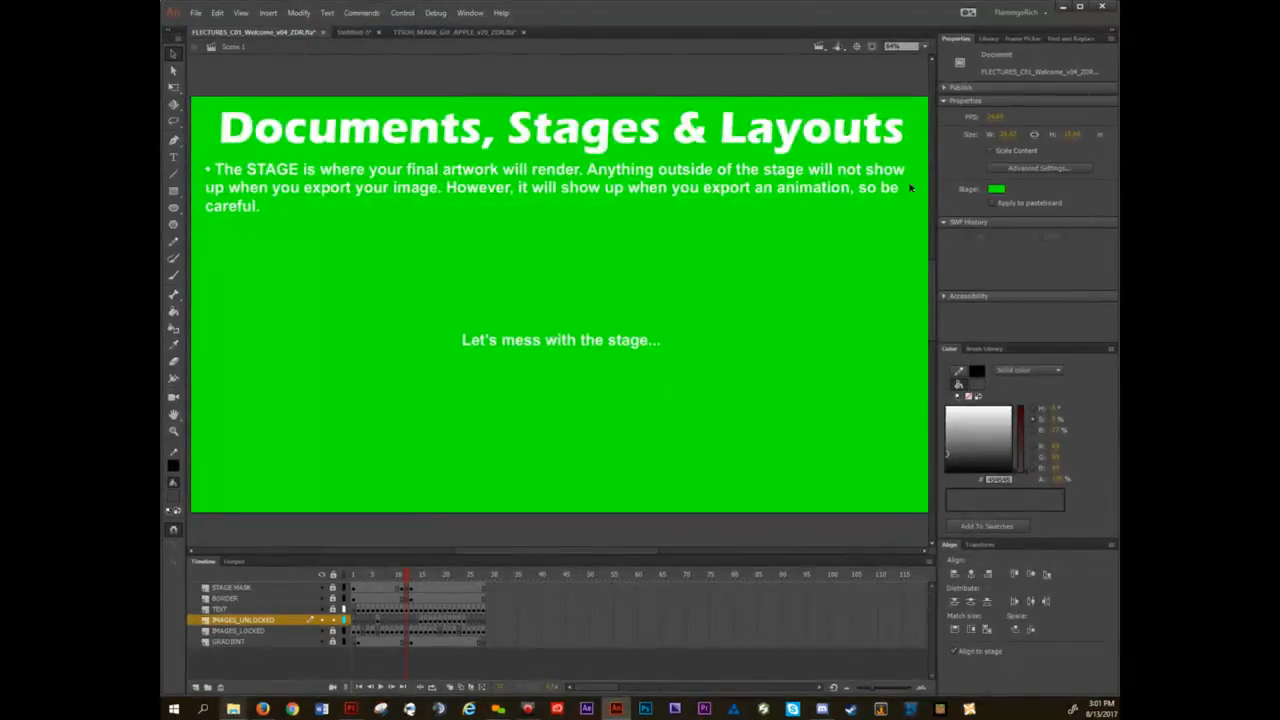
{"action": "key", "text": "ctrl+z"}
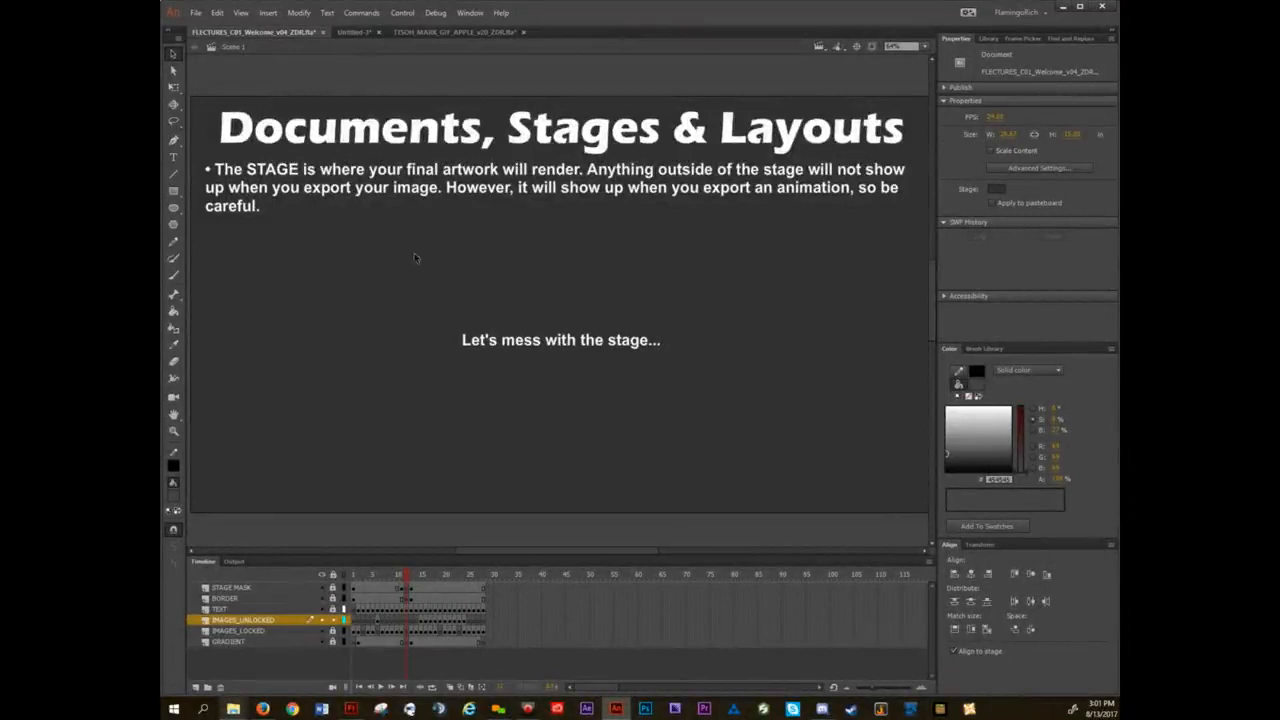
Review the units, stage size, stage color and frame rate in the document settings, and close them without changes.
{"action": "left_click", "coordinate": [298, 12]}
{"action": "left_click", "coordinate": [309, 28]}
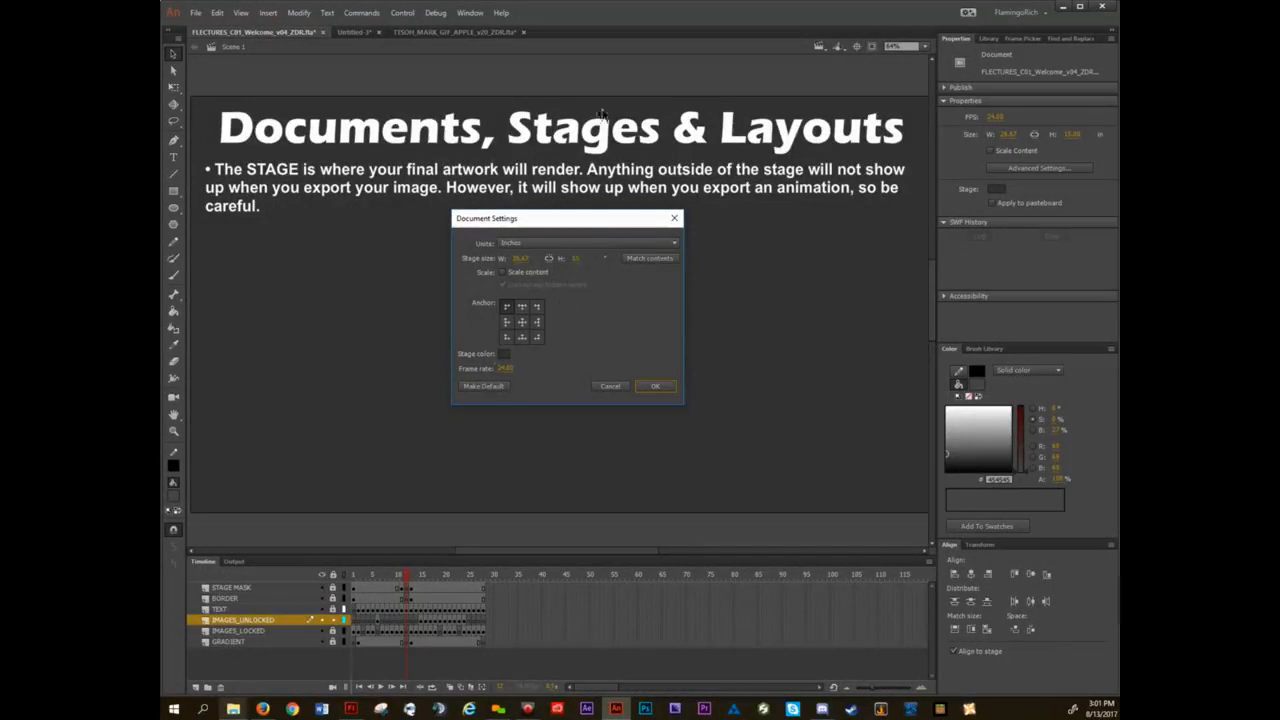
{"action": "left_click", "coordinate": [655, 387]}
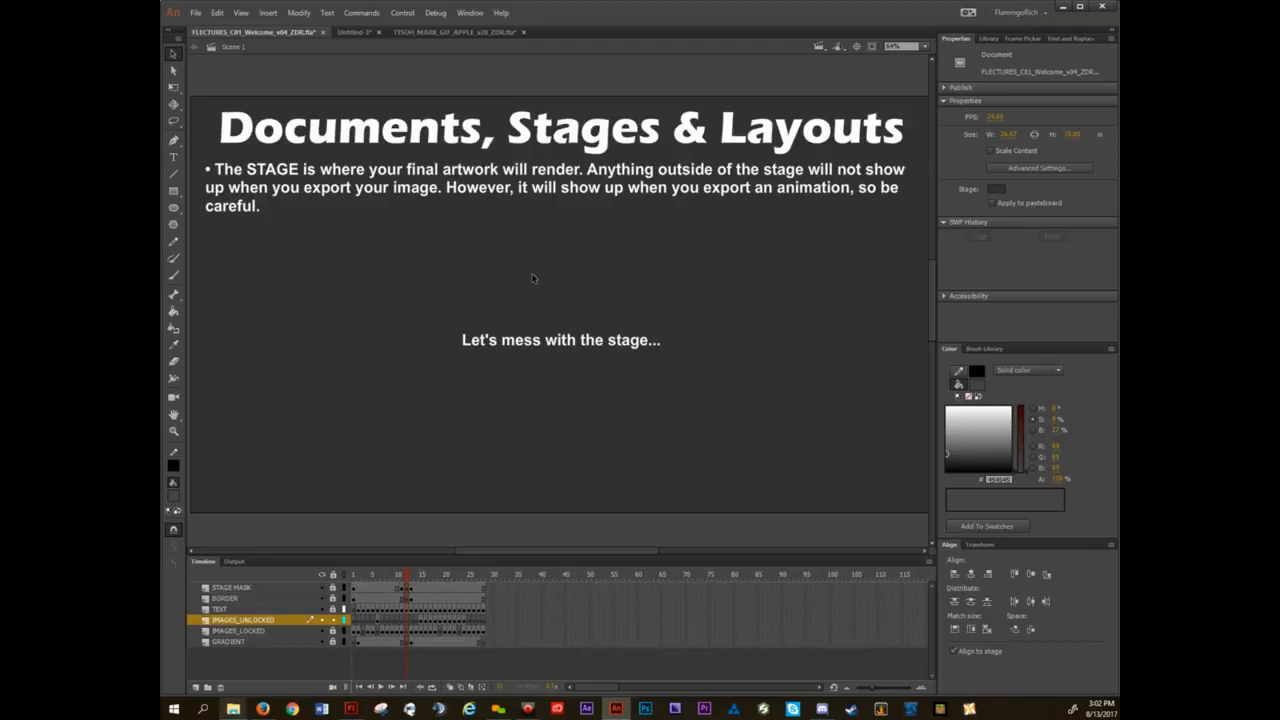
Rotate the slide's view almost upside down and reset it to the upright view.
{"action": "key", "text": "shift+space"}
{"action": "mouse_move", "coordinate": [396, 438]}
{"action": "left_mouse_down"}
{"action": "mouse_move", "coordinate": [630, 412]}
{"action": "mouse_move", "coordinate": [380, 423]}
{"action": "mouse_move", "coordinate": [306, 406]}
{"action": "mouse_move", "coordinate": [683, 371]}
{"action": "mouse_move", "coordinate": [603, 411]}
{"action": "mouse_move", "coordinate": [280, 449]}
{"action": "mouse_move", "coordinate": [700, 366]}
{"action": "mouse_move", "coordinate": [760, 143]}
{"action": "mouse_move", "coordinate": [490, 423]}
{"action": "mouse_move", "coordinate": [777, 189]}
{"action": "mouse_move", "coordinate": [634, 320]}
{"action": "mouse_move", "coordinate": [796, 171]}
{"action": "left_mouse_up"}
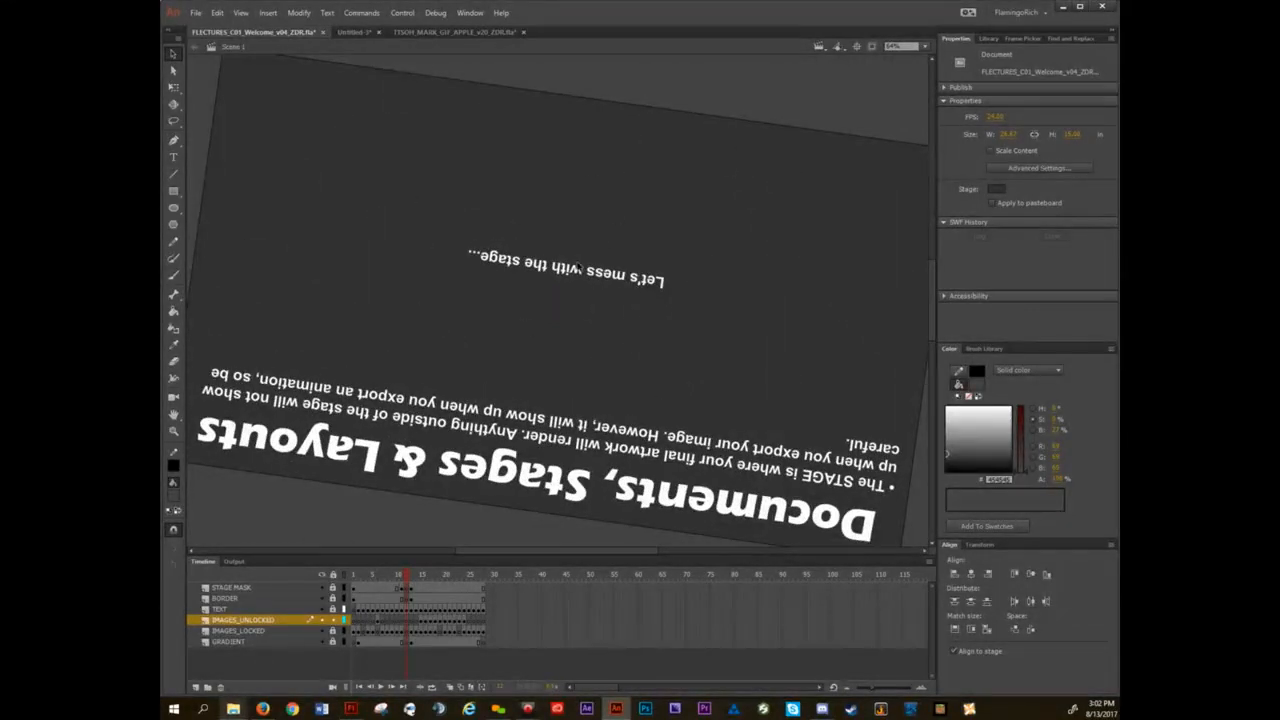
{"action": "key", "text": "ctrl+0"}
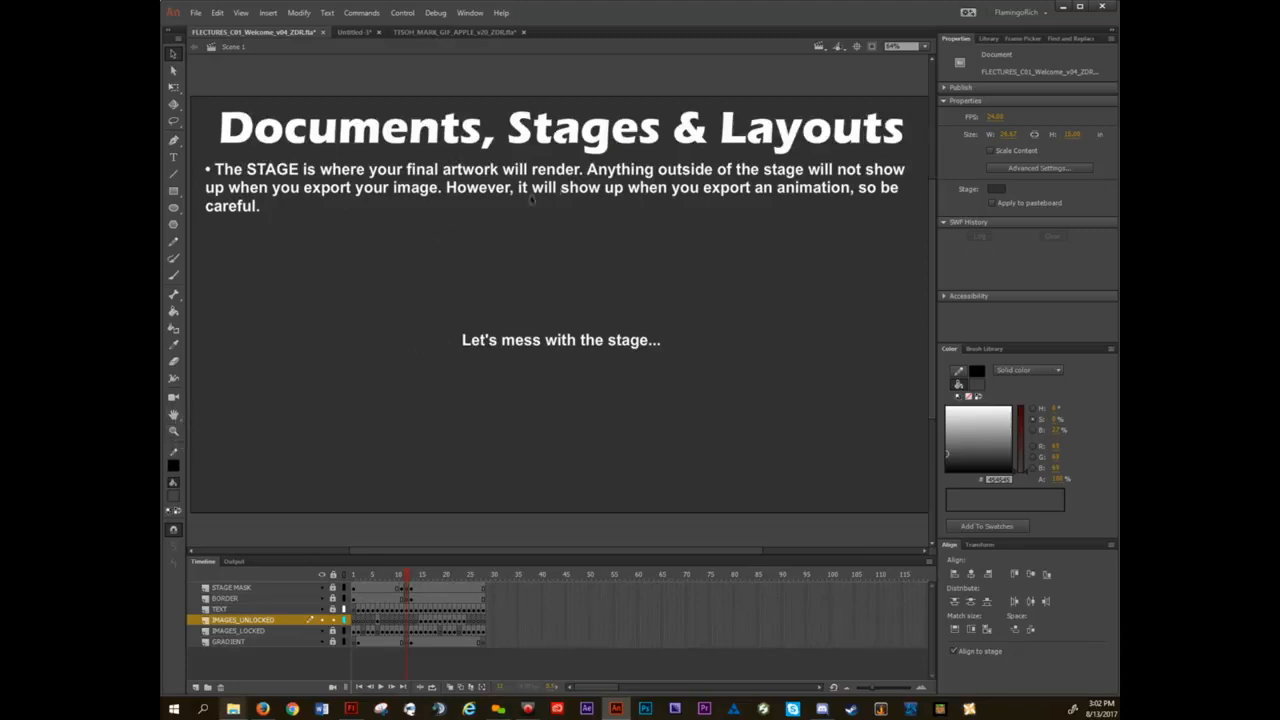
Rotate the slide's view slightly more than a quarter turn counterclockwise with the Rotation Tool.
{"action": "left_click", "coordinate": [174, 418]}
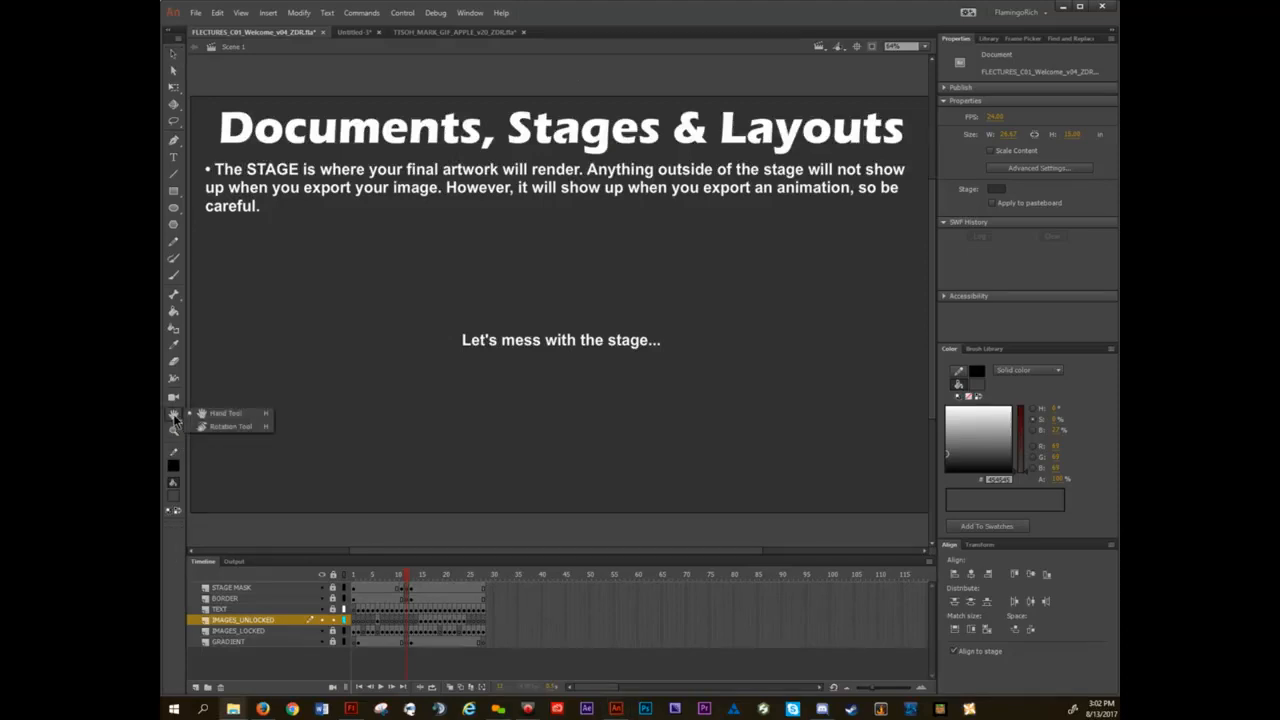
{"action": "left_click", "coordinate": [242, 427]}
{"action": "left_click_drag", "start_coordinate": [454, 414], "coordinate": [669, 366]}
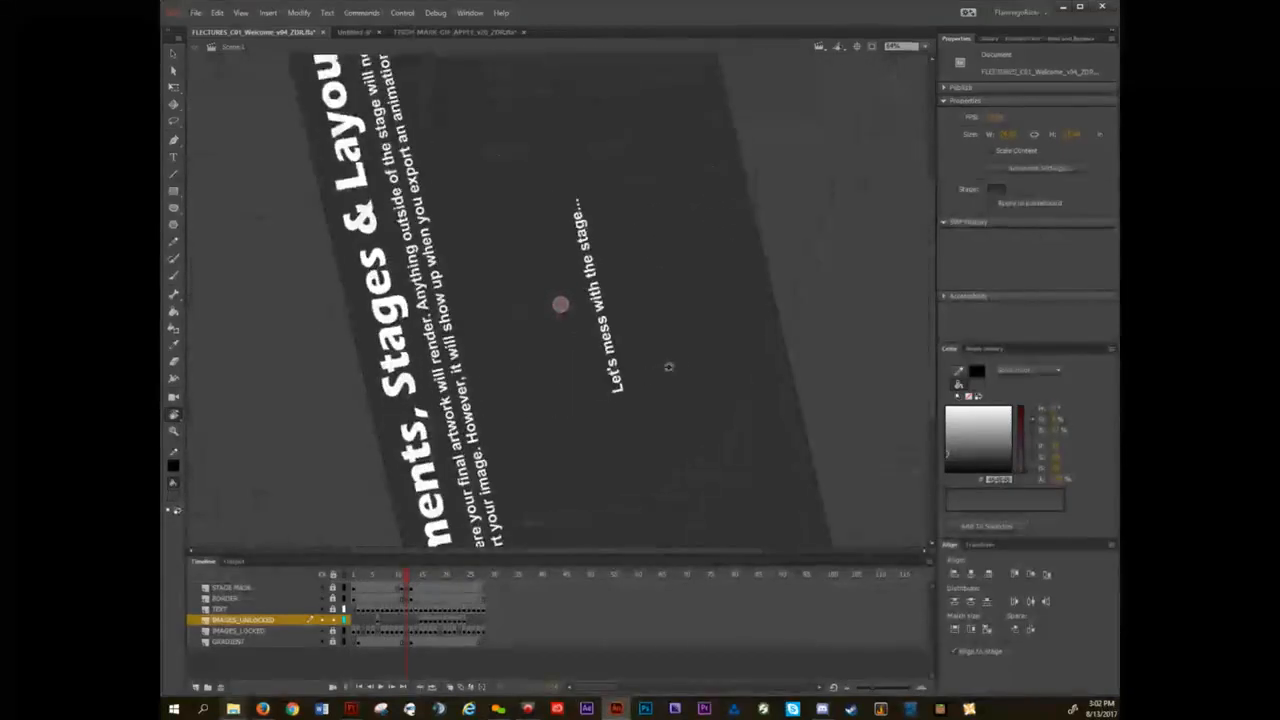
Pan the rotated slide with the Hand Tool, and reset the view with Fit in Window.
{"action": "left_click", "coordinate": [174, 418]}
{"action": "left_click", "coordinate": [235, 412]}
{"action": "left_click_drag", "start_coordinate": [636, 450], "coordinate": [668, 313]}
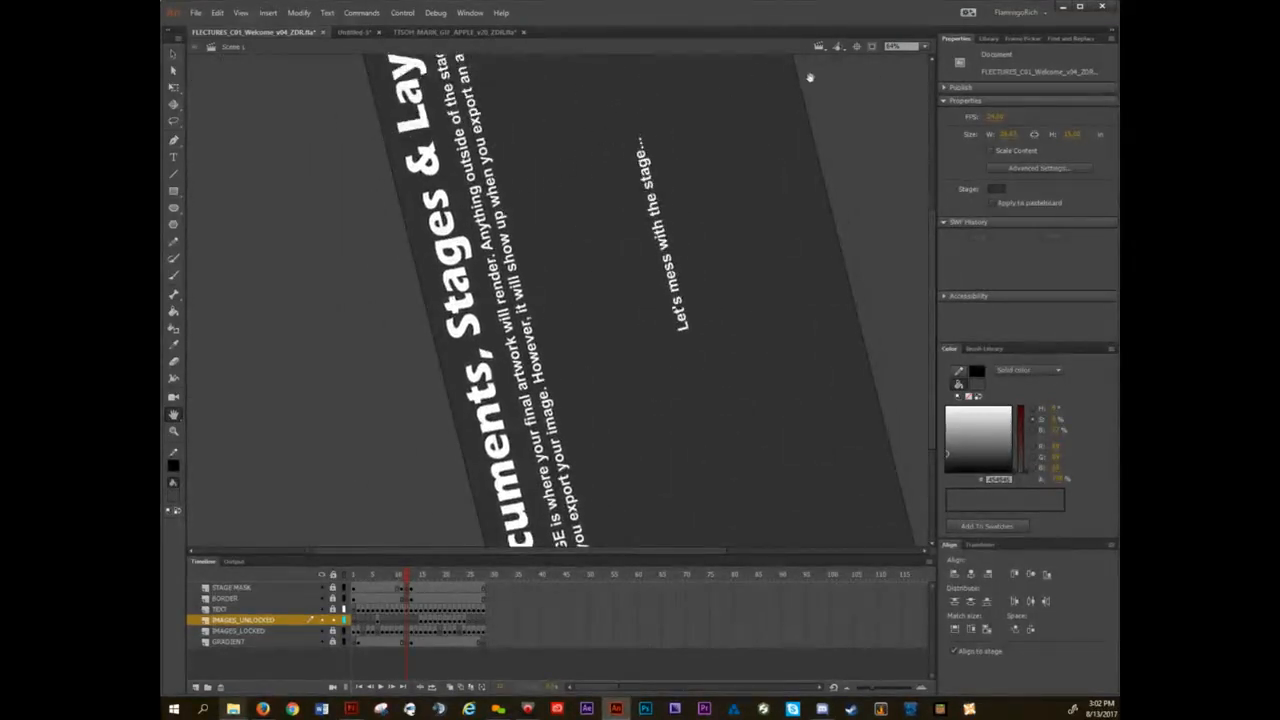
{"action": "left_click", "coordinate": [925, 50]}
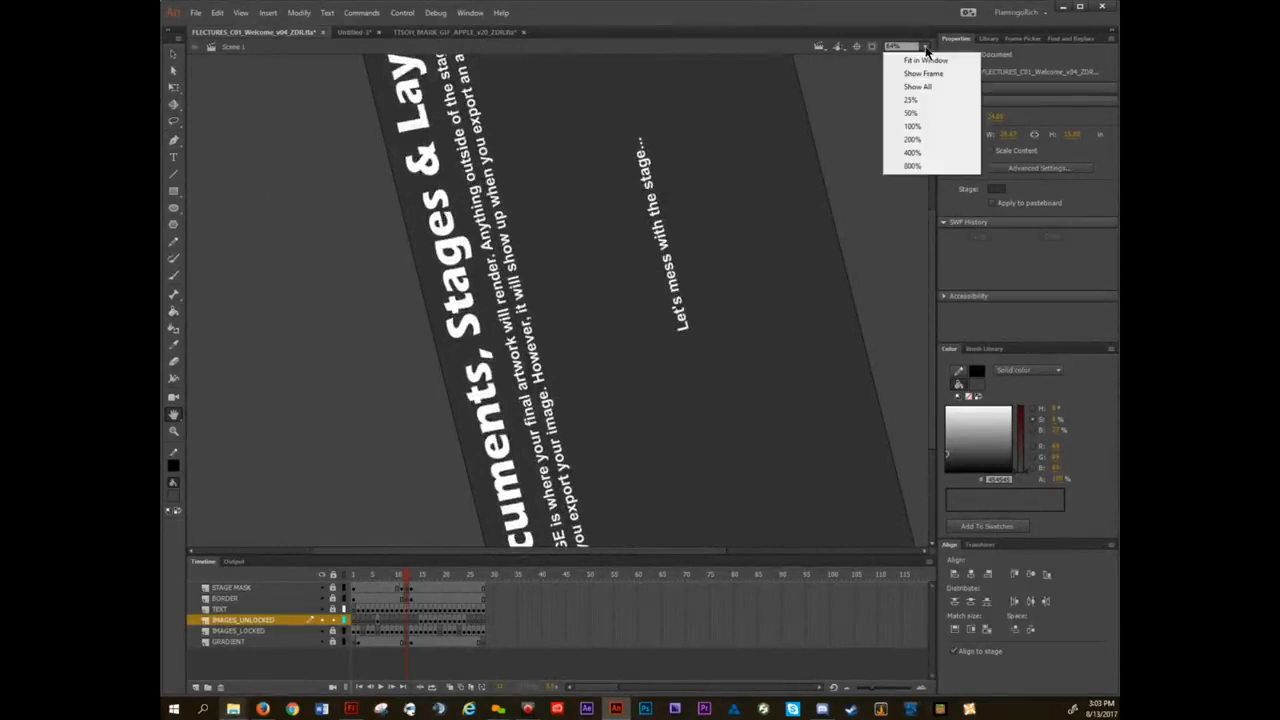
{"action": "left_click", "coordinate": [928, 63]}
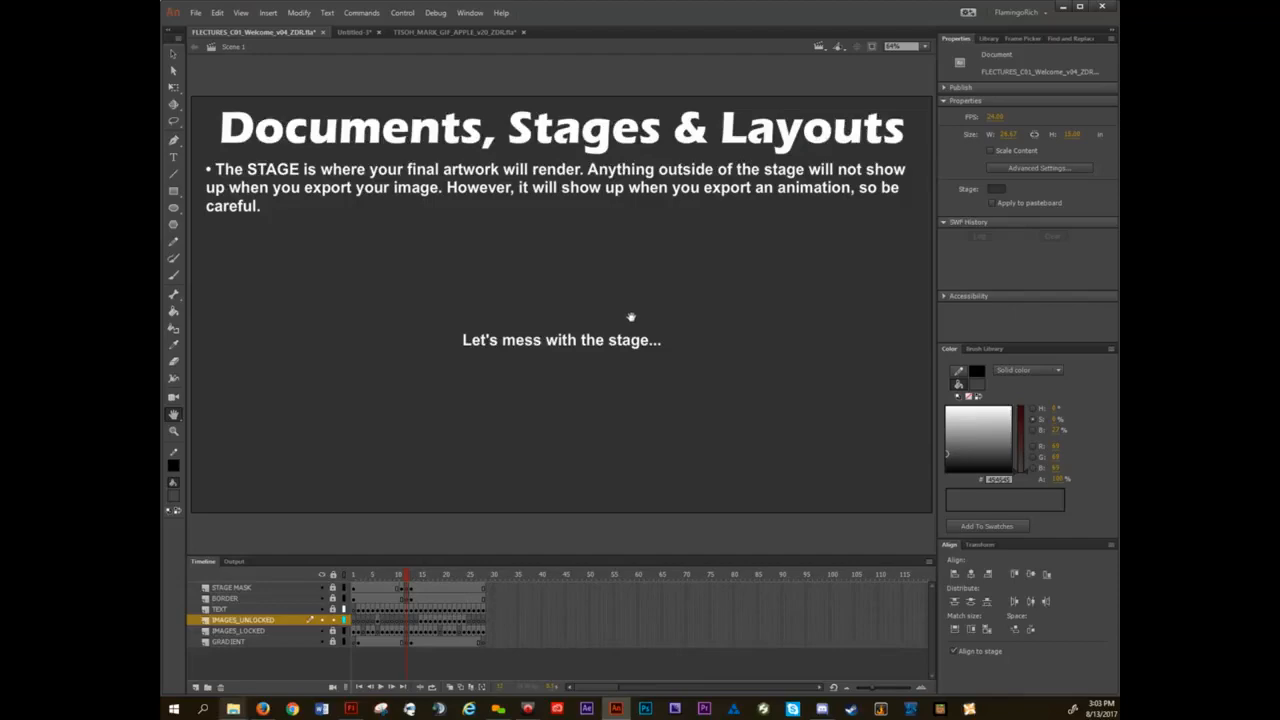
Switch to Flash Professional, create a new ActionScript 3.0 document and pan across its blank stage.
{"action": "left_click", "coordinate": [356, 710]}
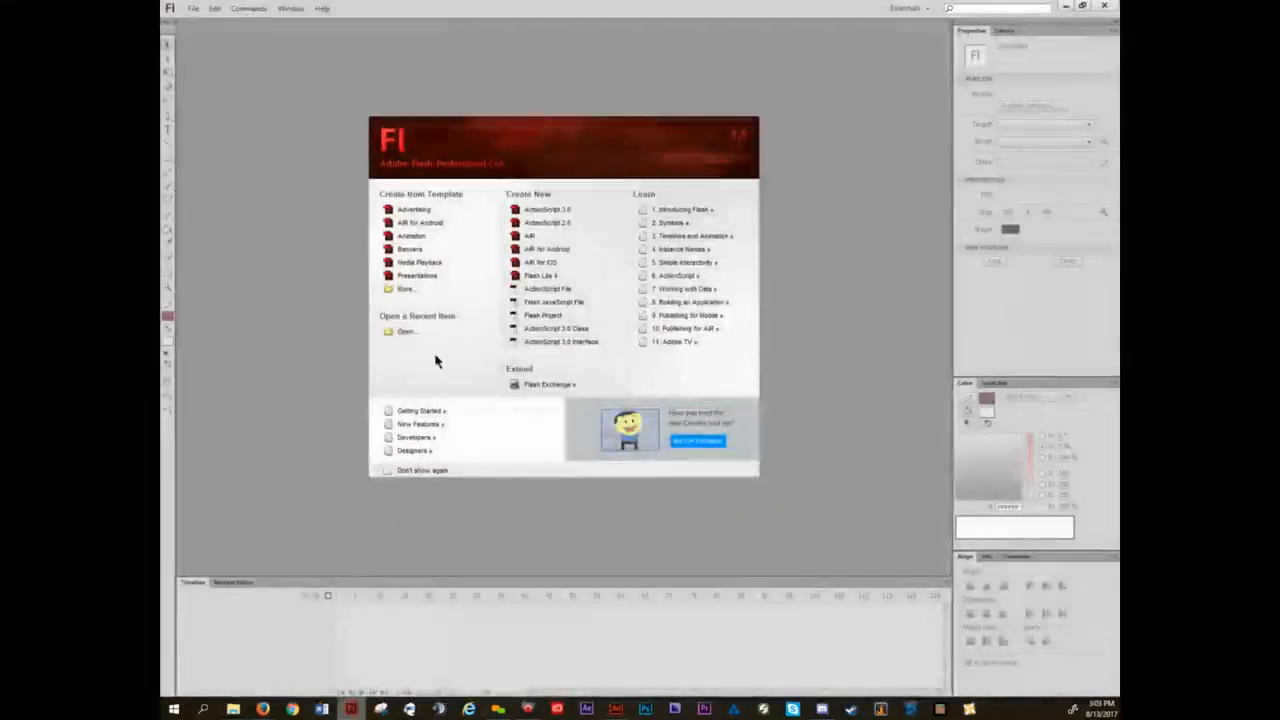
{"action": "left_click", "coordinate": [549, 211]}
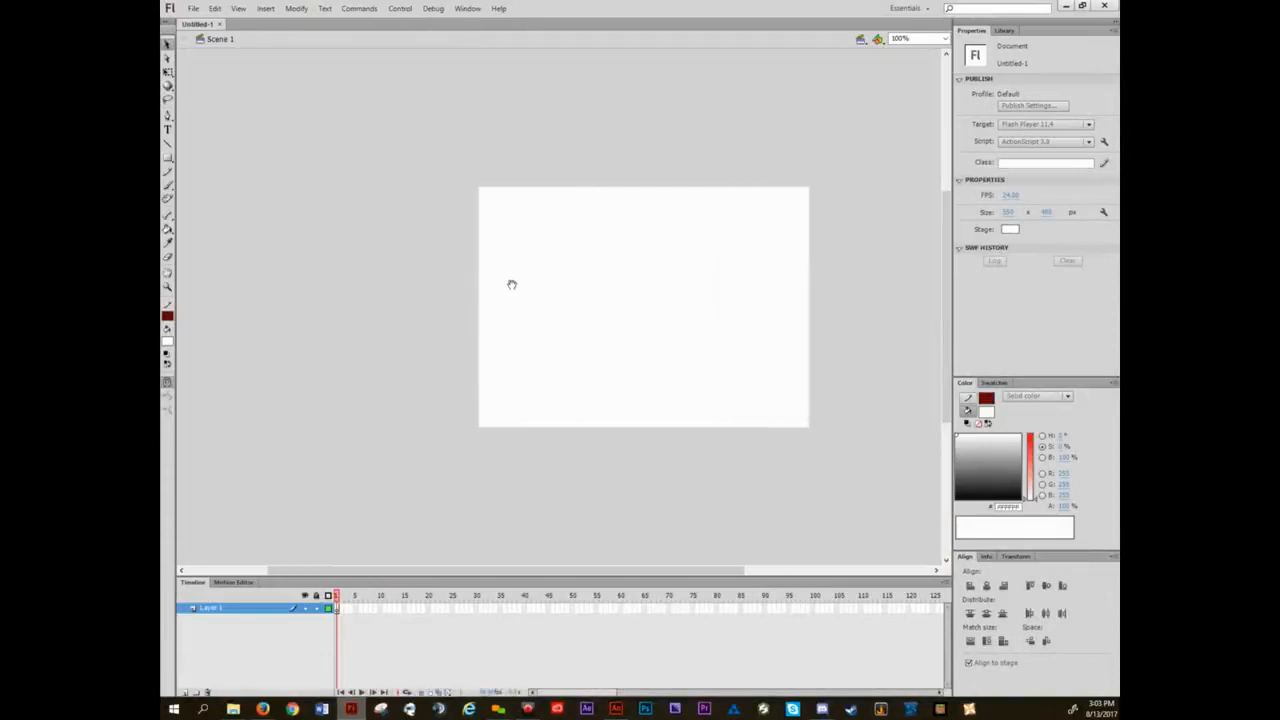
{"action": "key", "text": "space"}
{"action": "left_click_drag", "start_coordinate": [573, 346], "coordinate": [527, 354]}
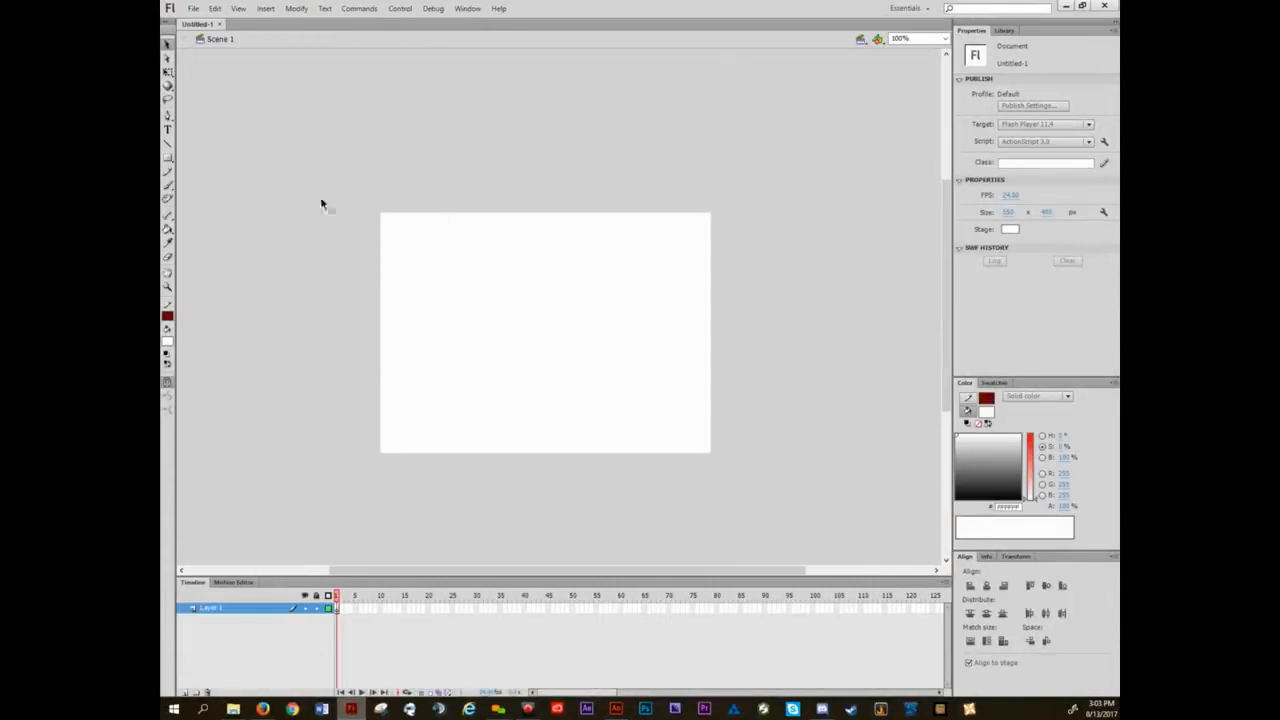
Switch back to Animate and advance the presentation to the slide on adding windows and saving layouts.
{"action": "left_click", "coordinate": [617, 710]}
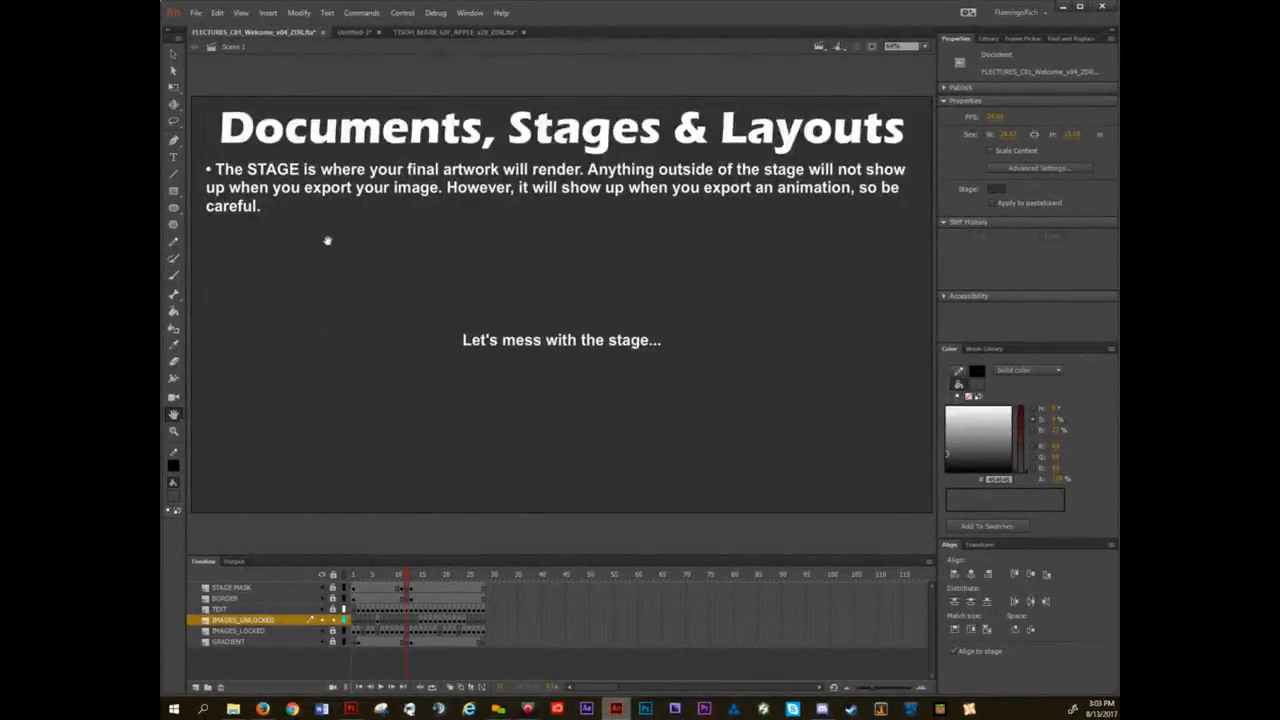
{"action": "scroll", "coordinate": [540, 312], "scroll_direction": "down", "scroll_amount": 1}
{"action": "left_click_drag", "start_coordinate": [563, 393], "coordinate": [450, 396]}
{"action": "key", "text": "ctrl+2"}
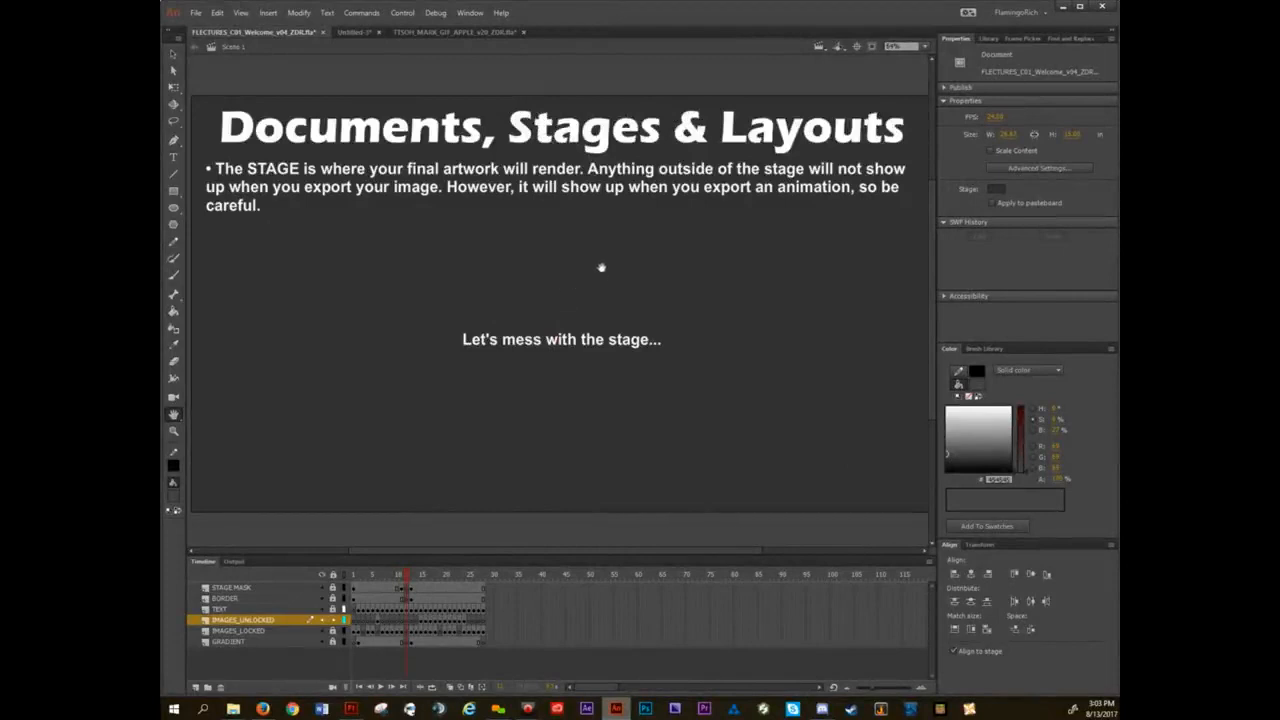
{"action": "key", "text": "v"}
{"action": "key", "text": "period"}
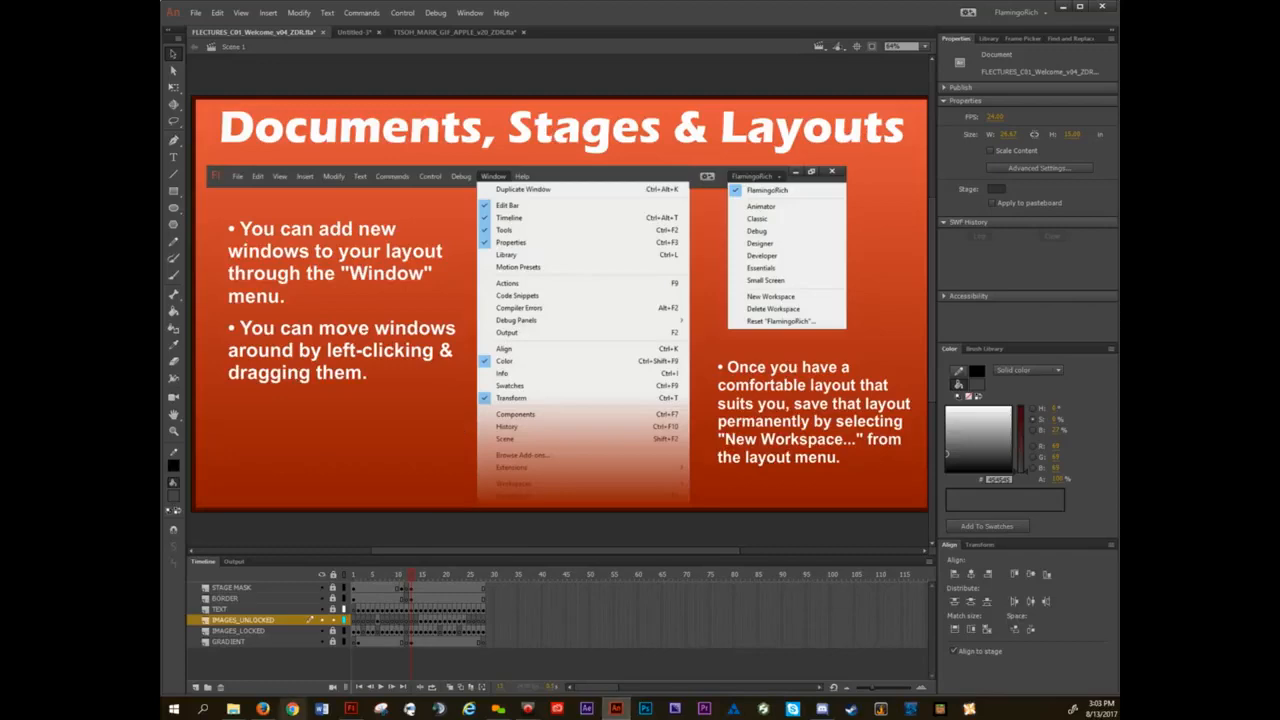
{"action": "left_click", "coordinate": [355, 708]}
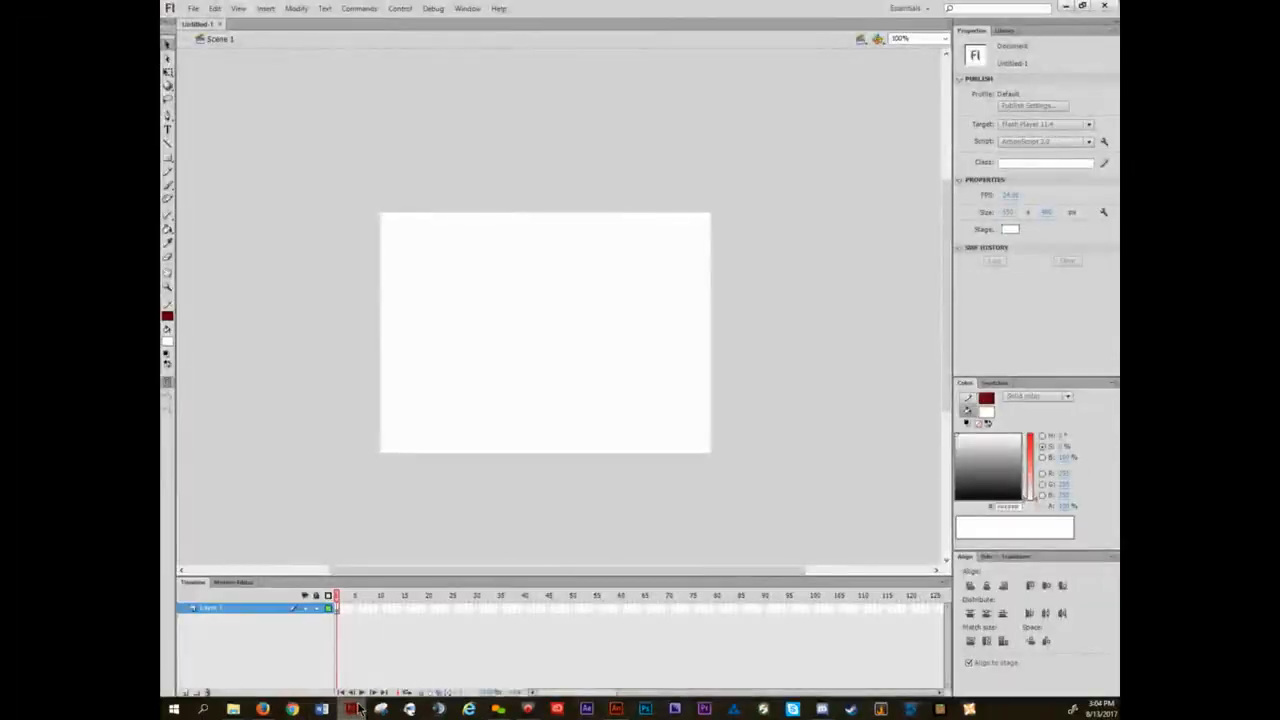
{"action": "left_click", "coordinate": [355, 708]}
{"action": "left_click", "coordinate": [1030, 12]}
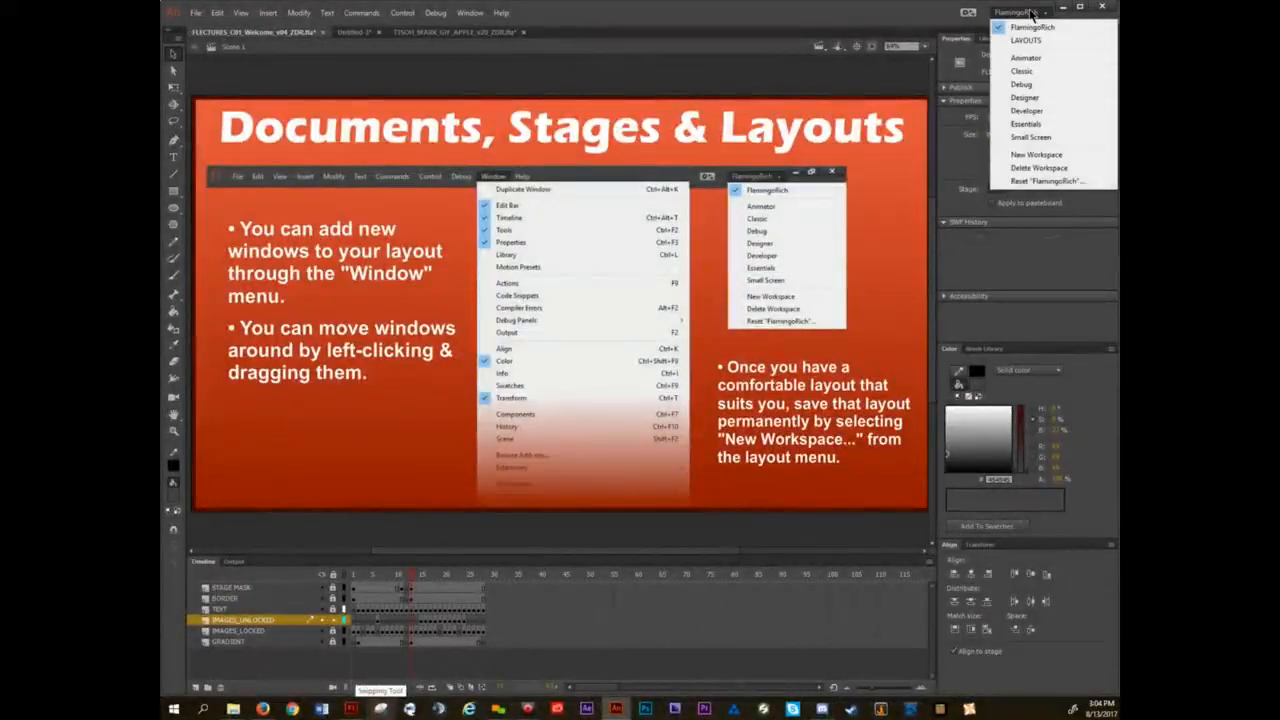
Bring up the blank Untitled-3 document and apply the Essentials workspace.
{"action": "left_click", "coordinate": [373, 35]}
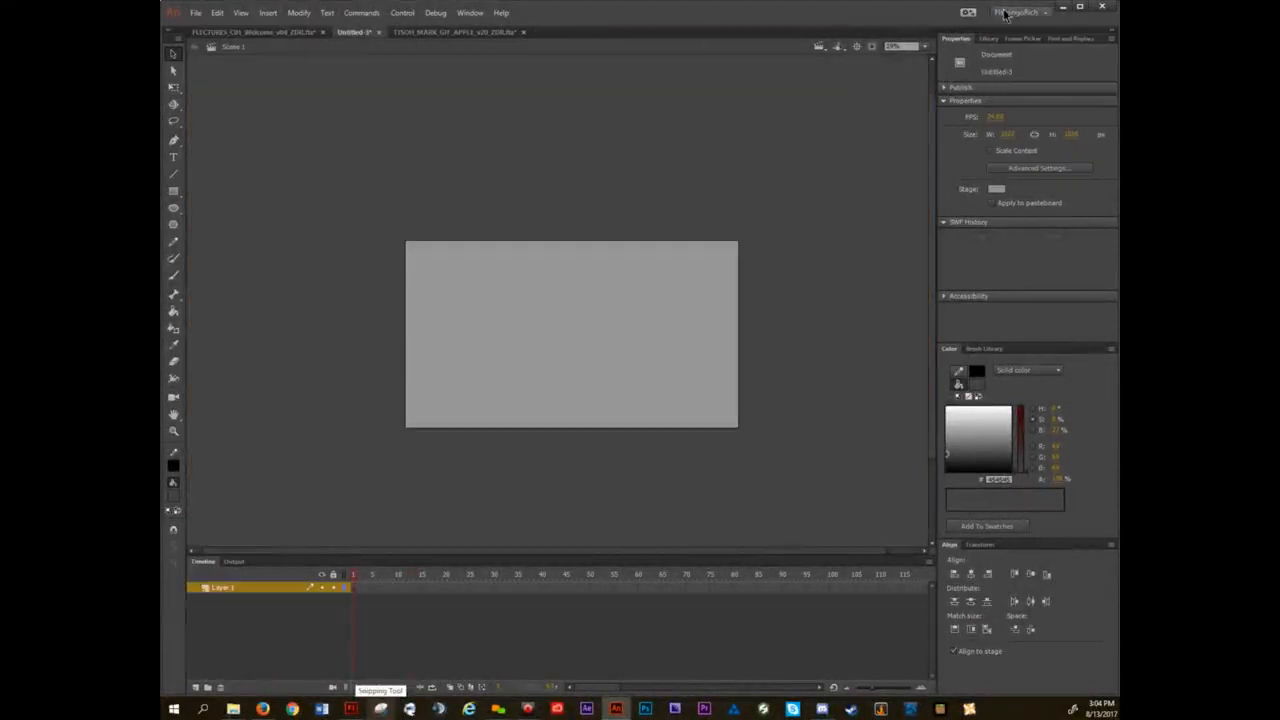
{"action": "left_click", "coordinate": [1015, 12]}
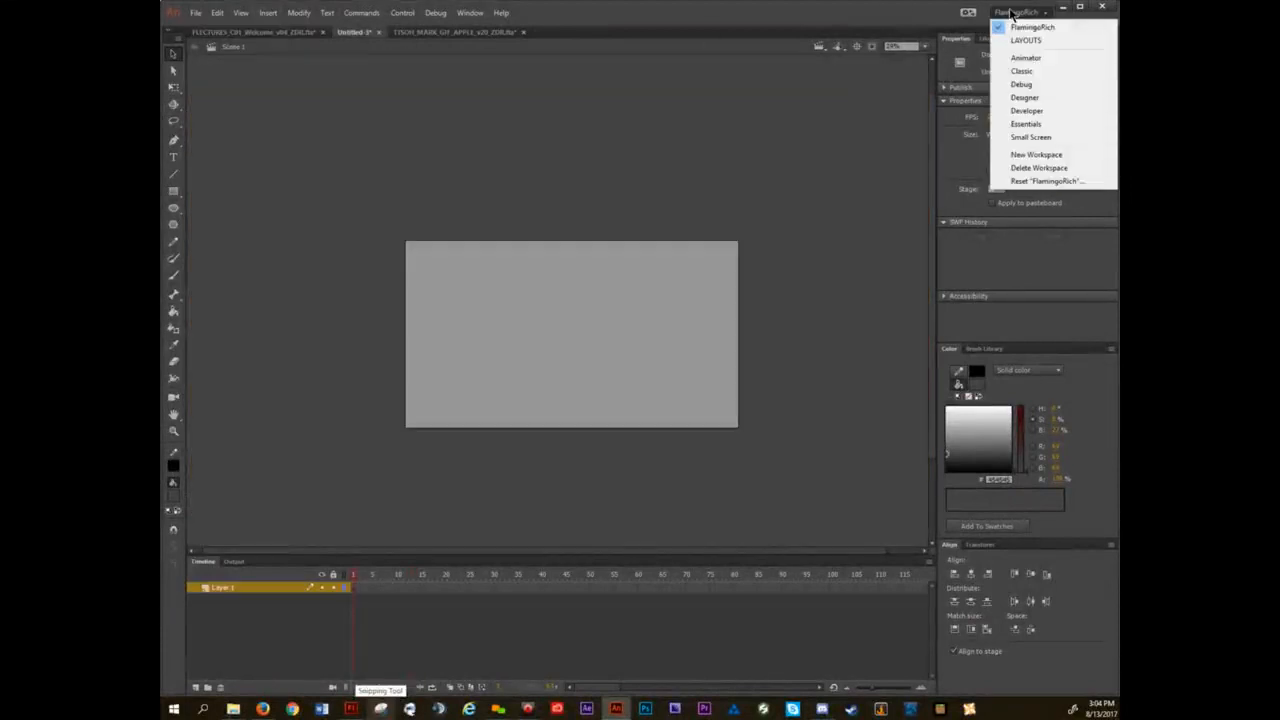
{"action": "left_click", "coordinate": [1033, 125]}
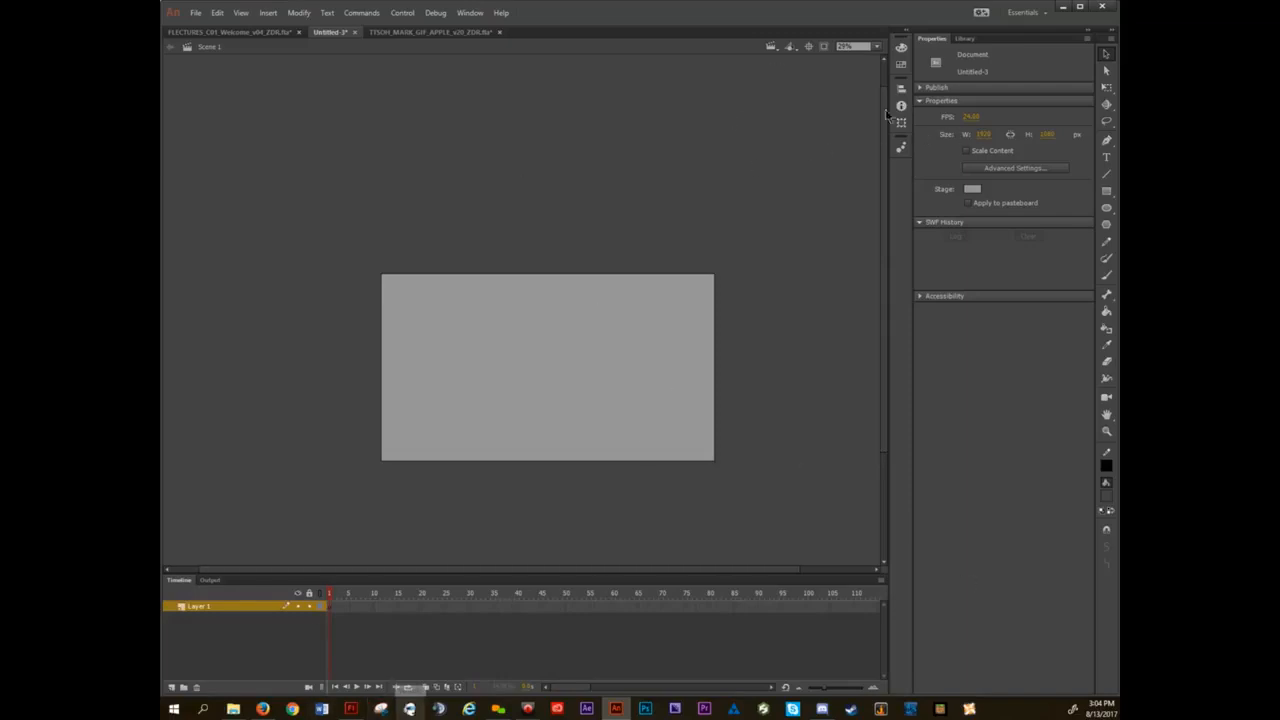
Dock the collapsed Color panel group below Properties, and the Align panel group beneath Color.
{"action": "left_click", "coordinate": [901, 48]}
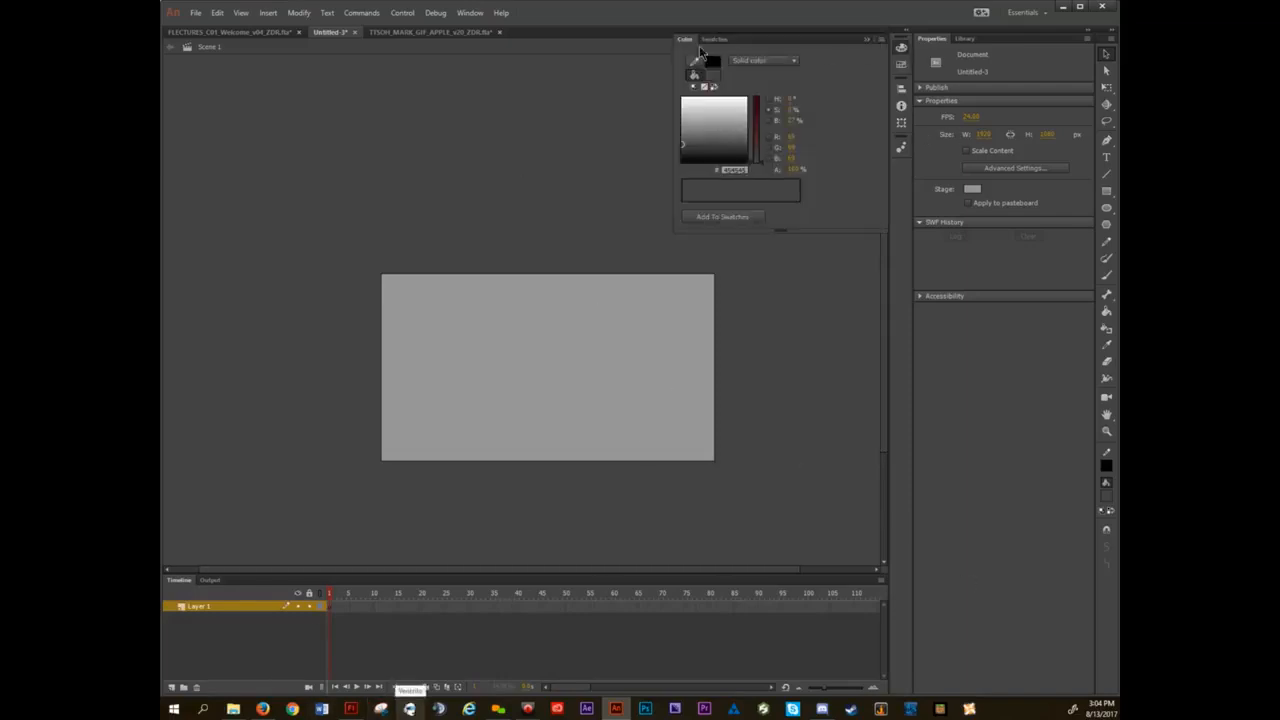
{"action": "left_click_drag", "start_coordinate": [746, 47], "coordinate": [1008, 698]}
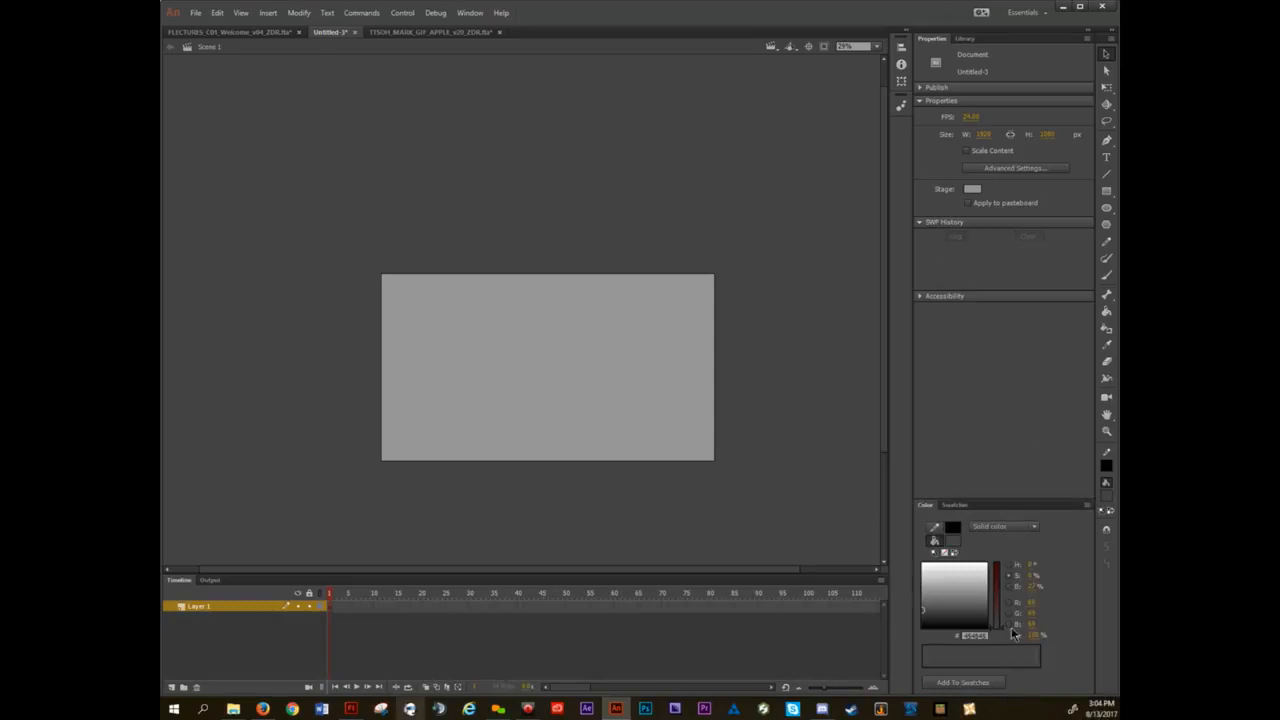
{"action": "left_click", "coordinate": [901, 47]}
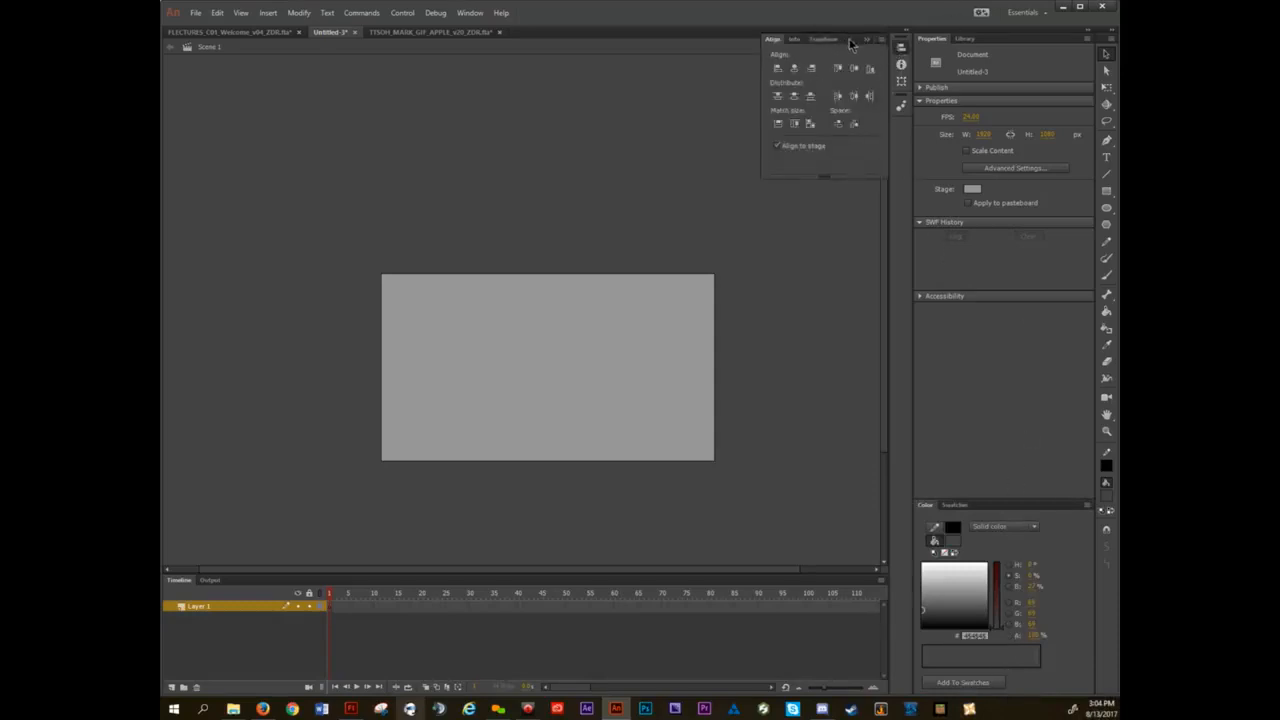
{"action": "left_click_drag", "start_coordinate": [852, 44], "coordinate": [1063, 693]}
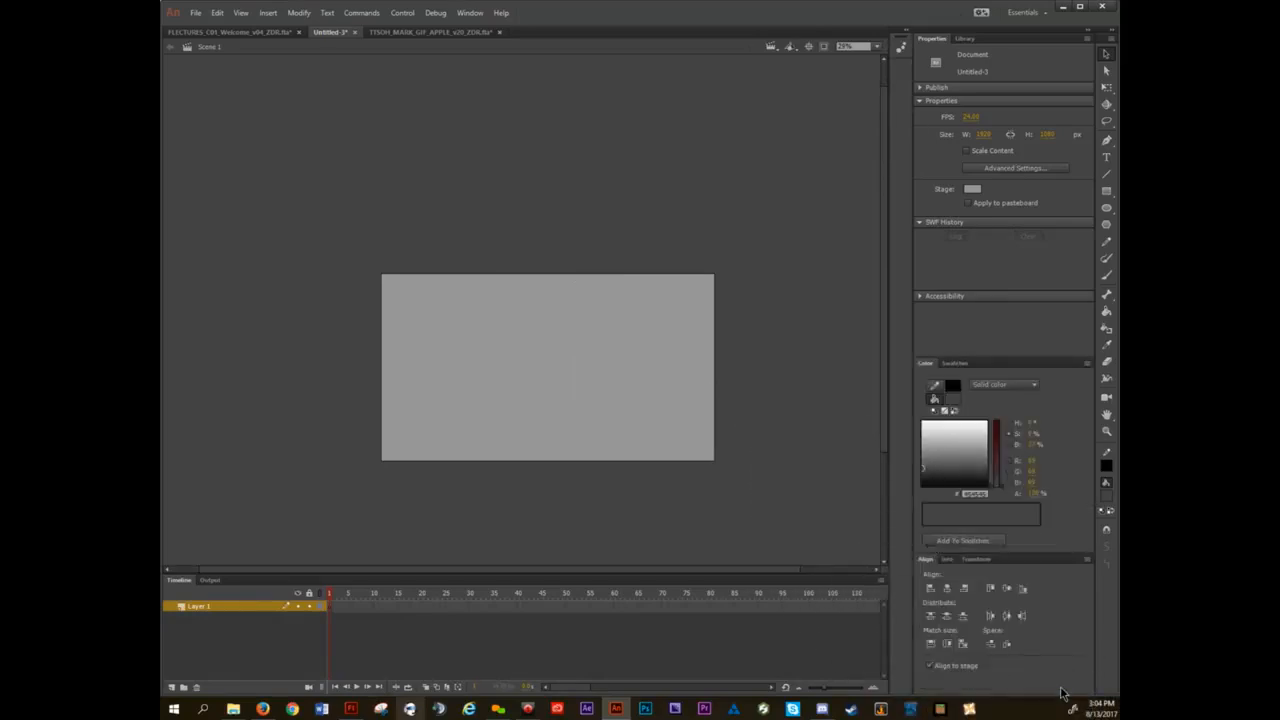
Detach and close the Motion Presets panel, and dock the Tools panel beside the stage's left edge as a single column.
{"action": "left_click_drag", "start_coordinate": [659, 142], "coordinate": [652, 145]}
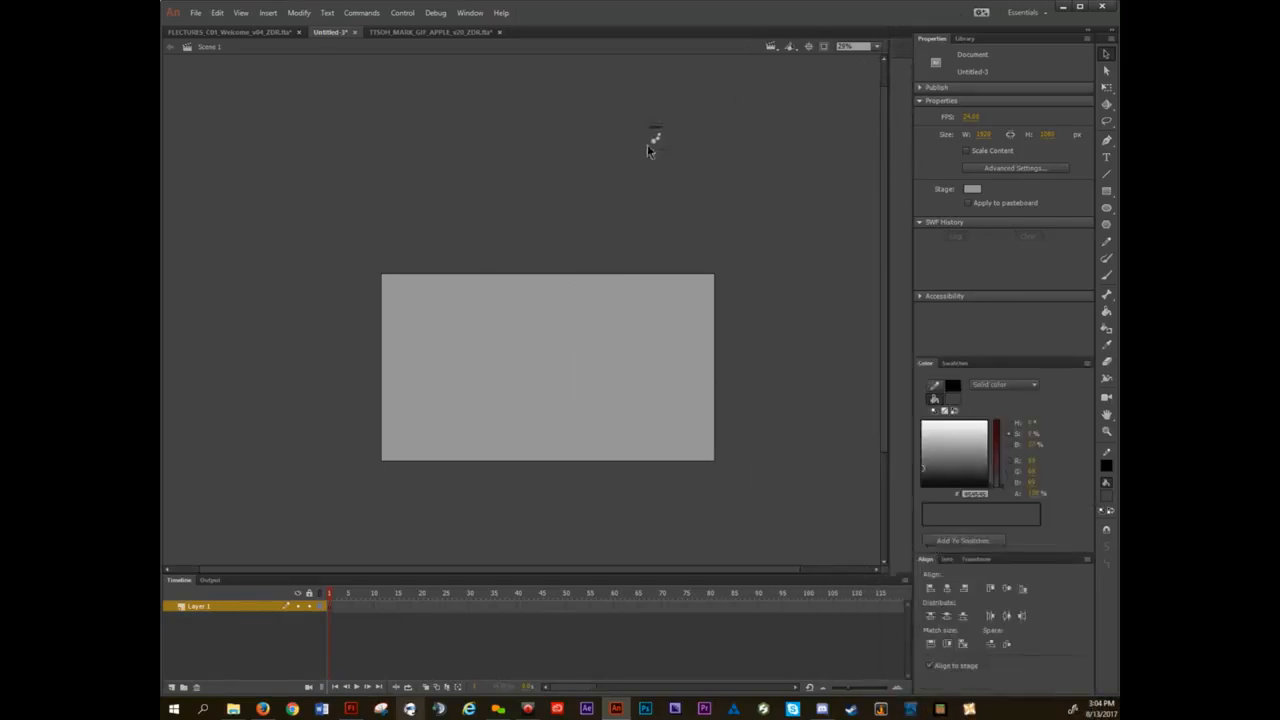
{"action": "left_click", "coordinate": [654, 141]}
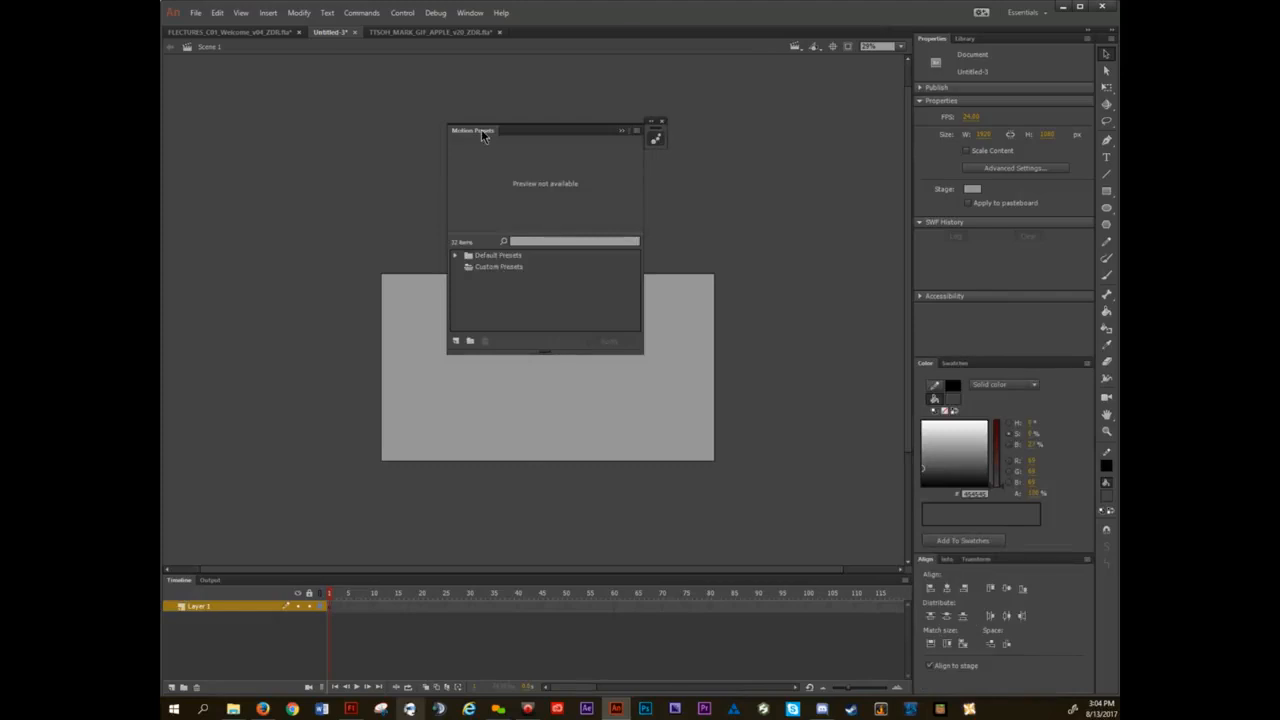
{"action": "left_click", "coordinate": [658, 123]}
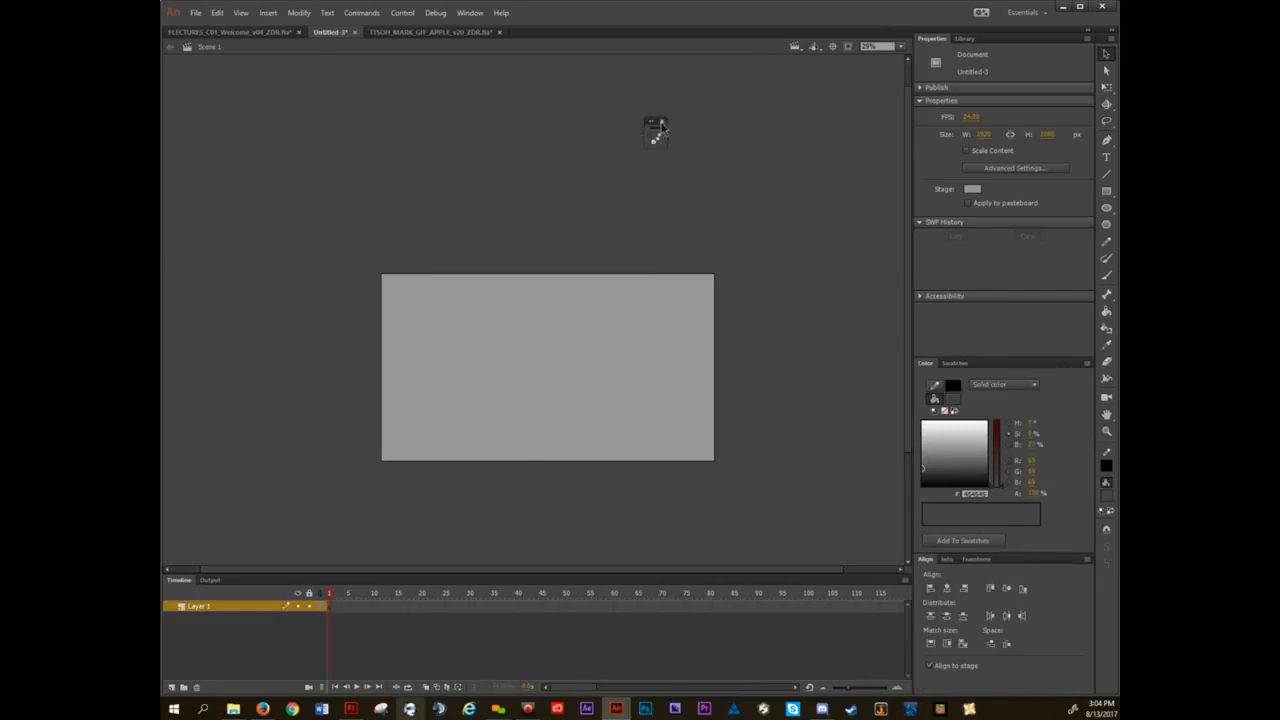
{"action": "left_click", "coordinate": [661, 123]}
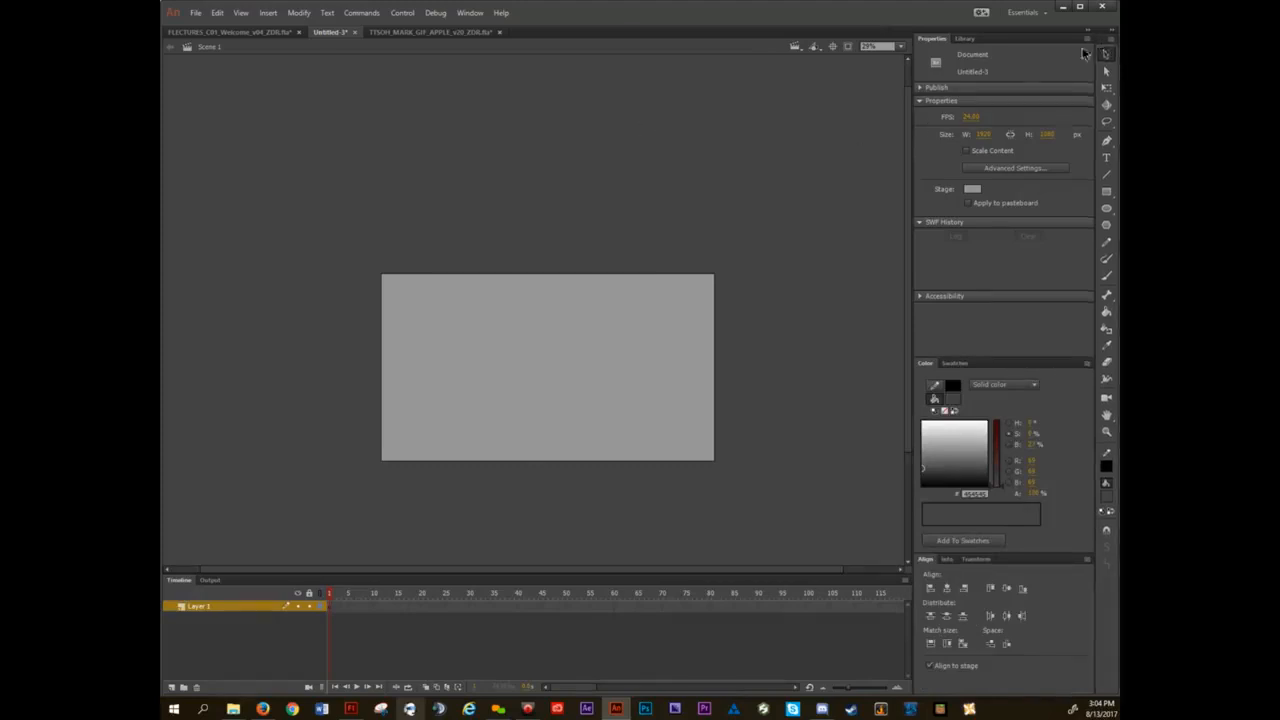
{"action": "left_click_drag", "start_coordinate": [1085, 53], "coordinate": [170, 130]}
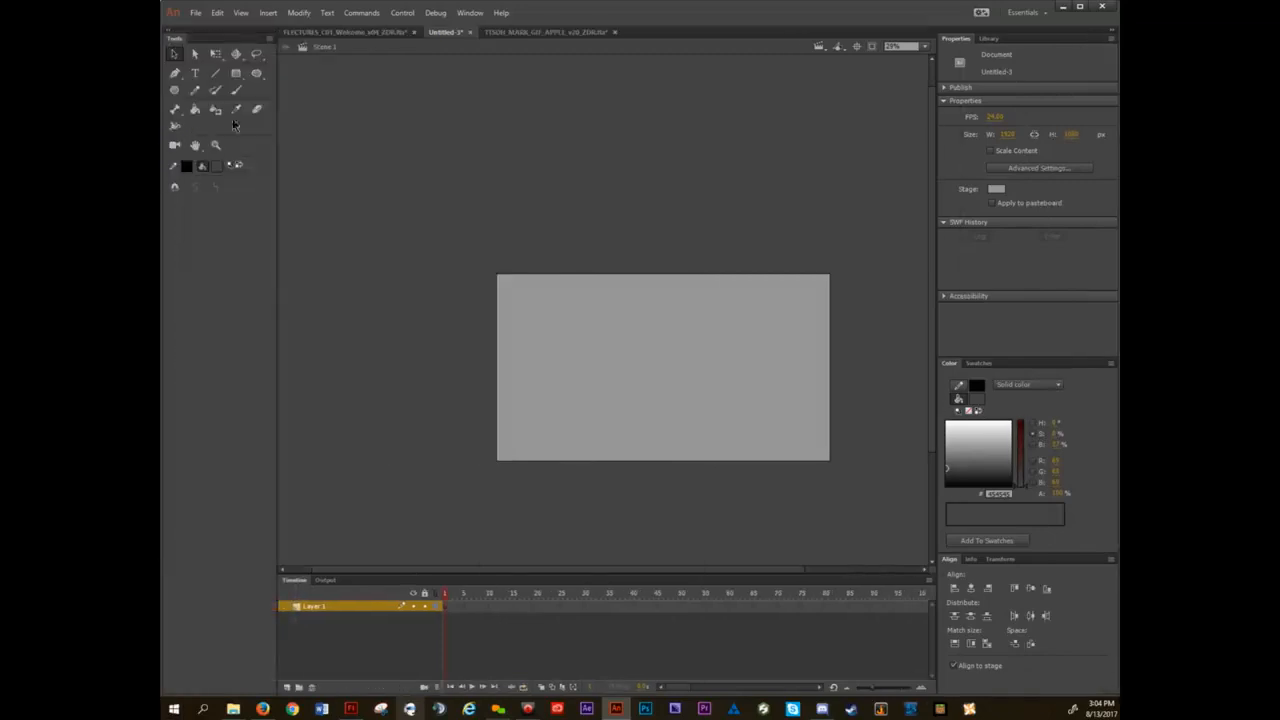
{"action": "left_click_drag", "start_coordinate": [278, 81], "coordinate": [166, 78]}
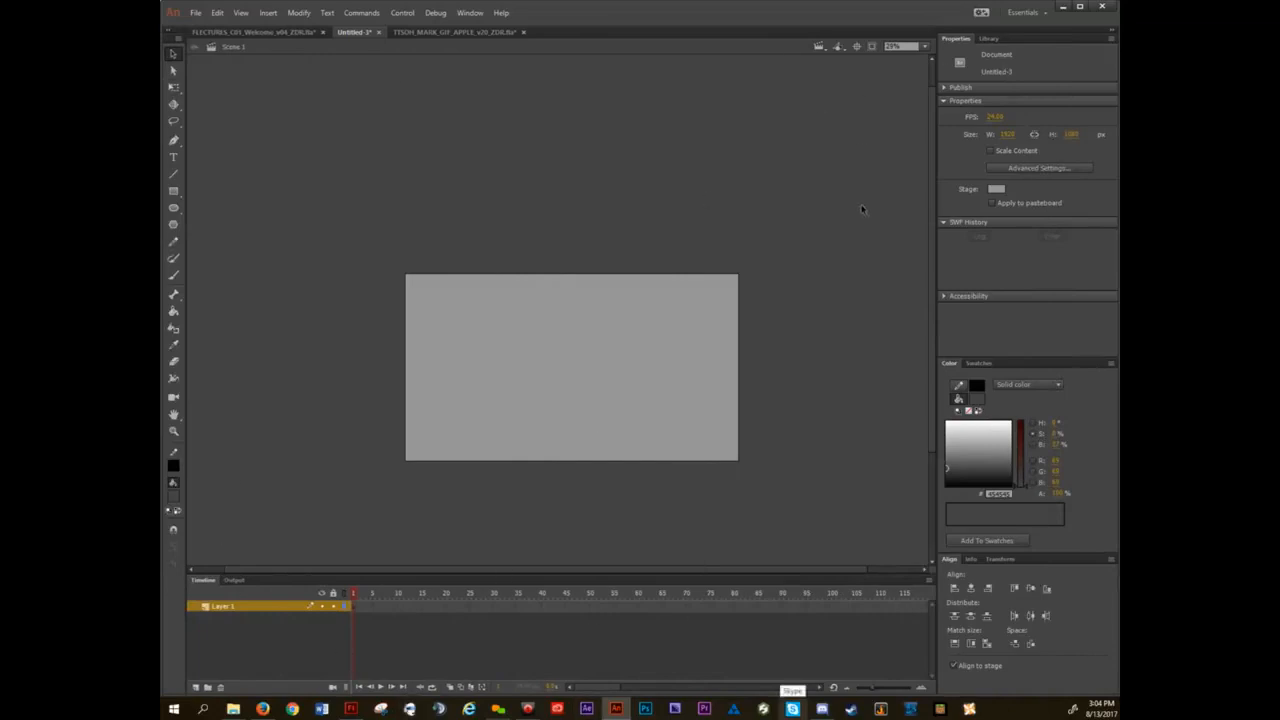
Switch to the custom FlamingoRich workspace for comparison, and return to the Essentials workspace.
{"action": "left_click", "coordinate": [1031, 15]}
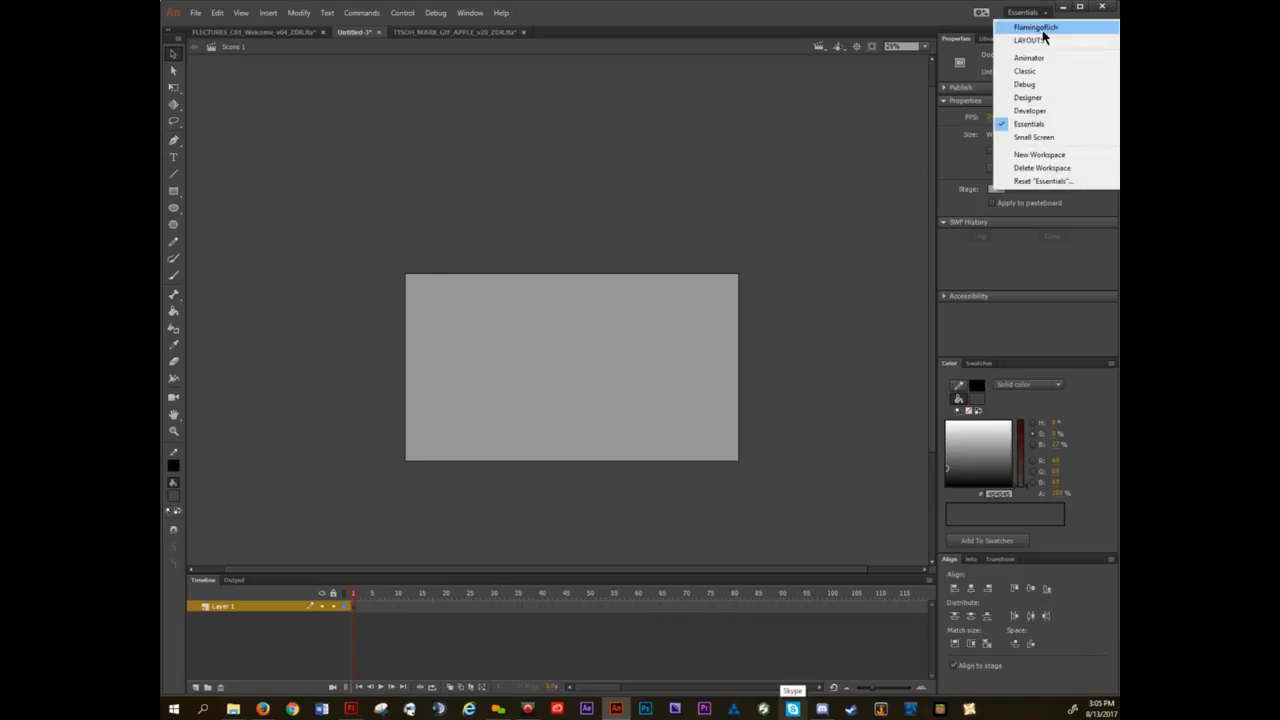
{"action": "left_click", "coordinate": [1042, 28]}
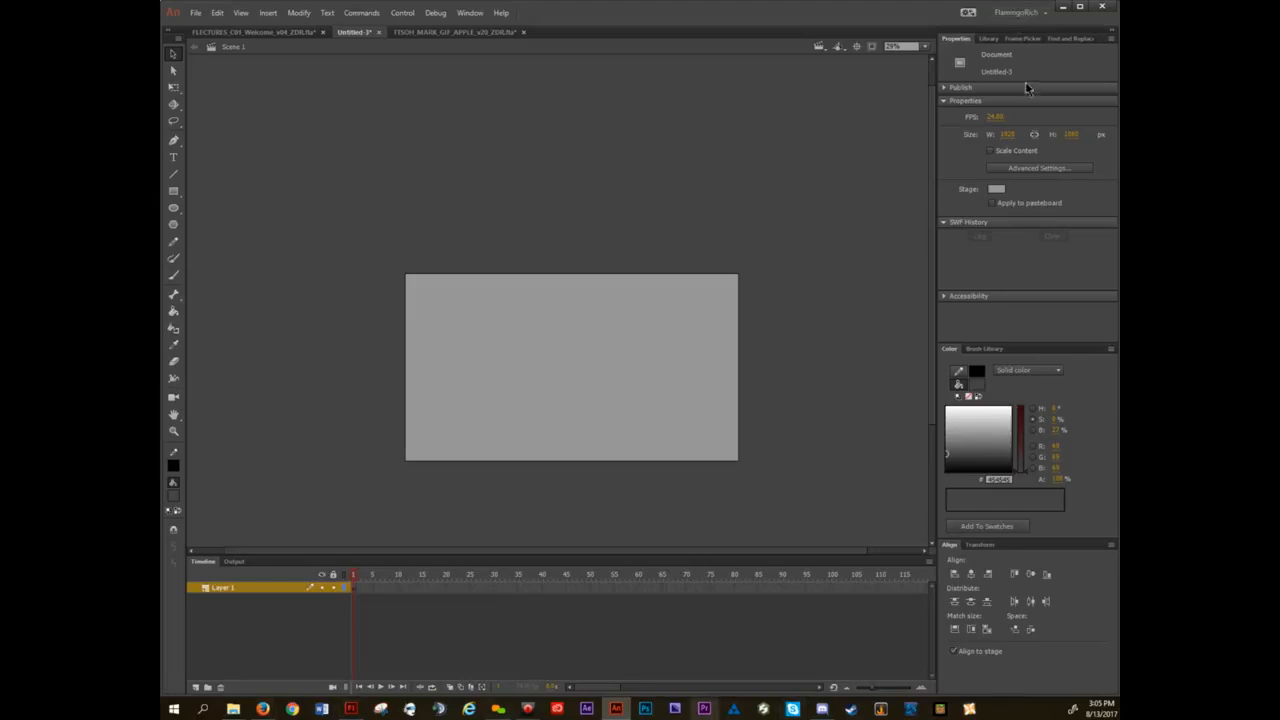
{"action": "left_click", "coordinate": [1026, 14]}
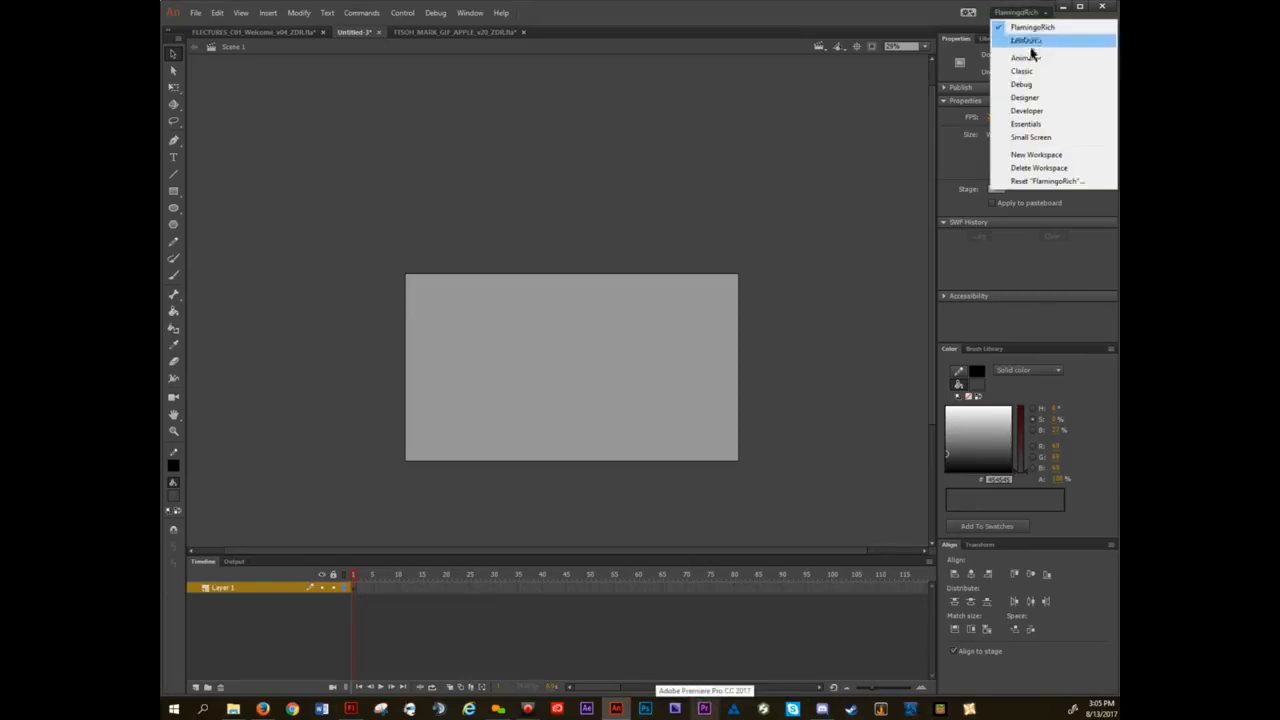
{"action": "left_click", "coordinate": [1036, 125]}
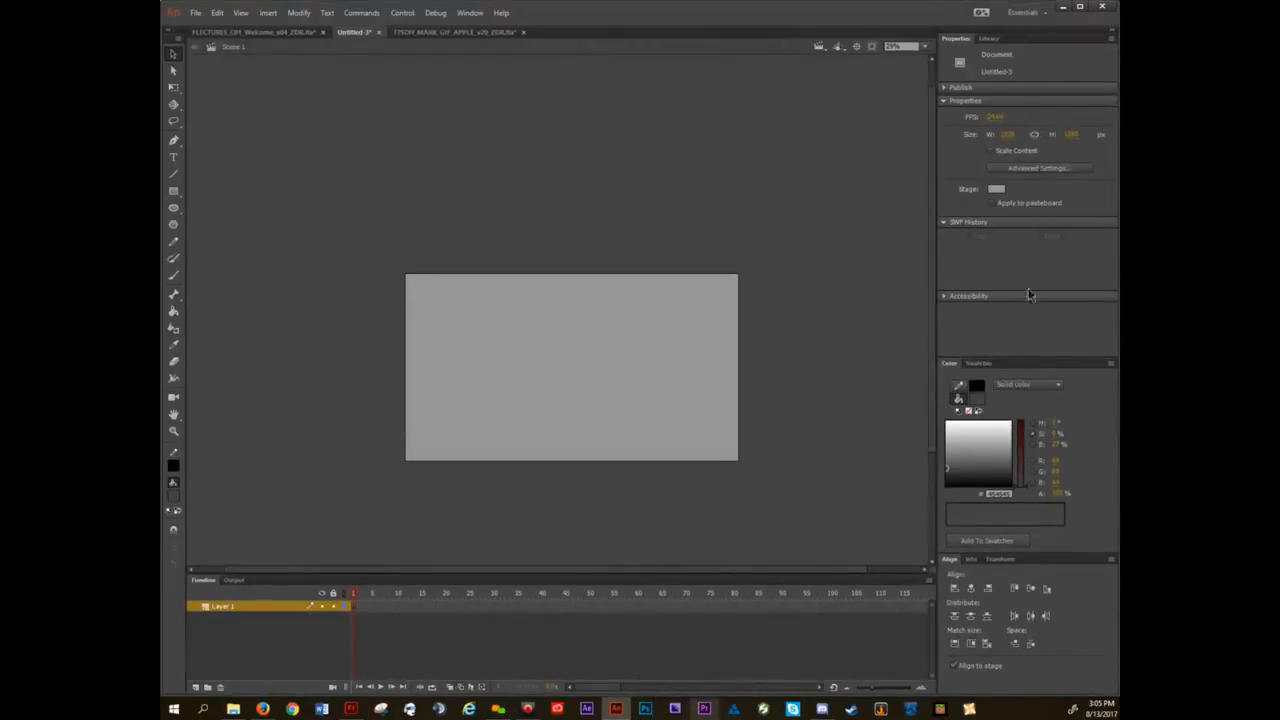
Reset the Essentials workspace to its default panel arrangement.
{"action": "left_click", "coordinate": [1040, 18]}
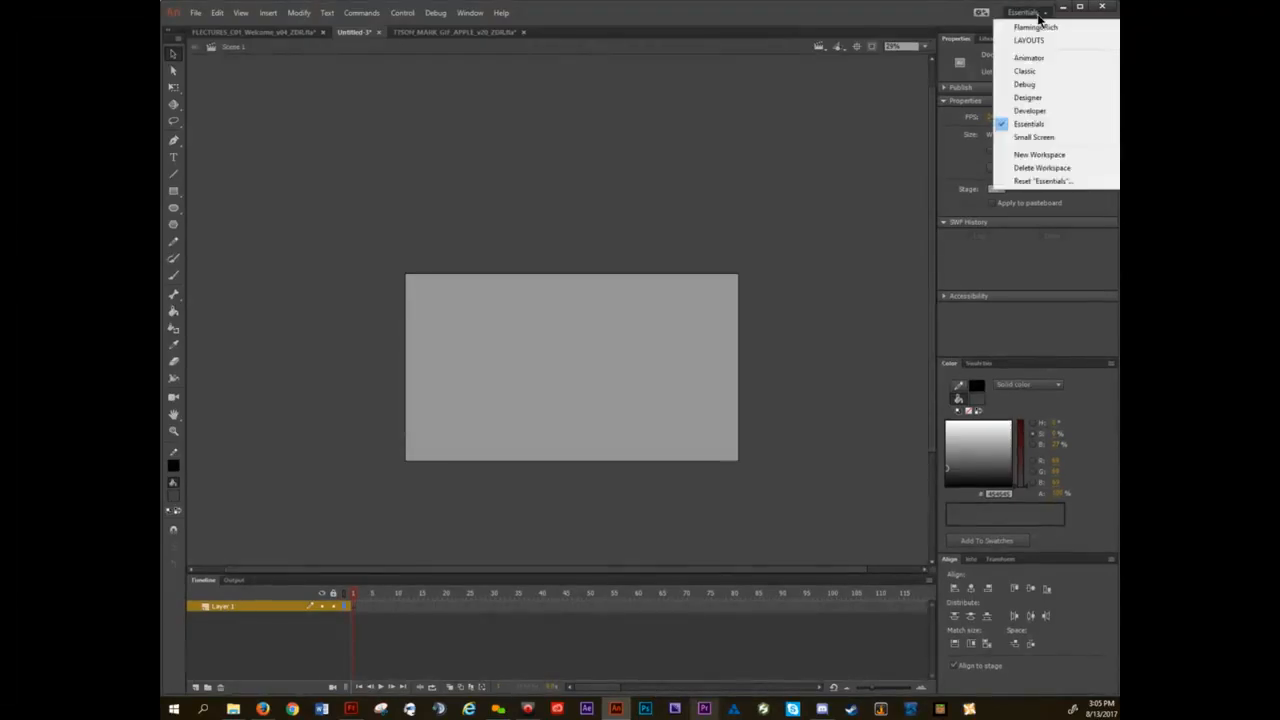
{"action": "left_click", "coordinate": [1040, 182]}
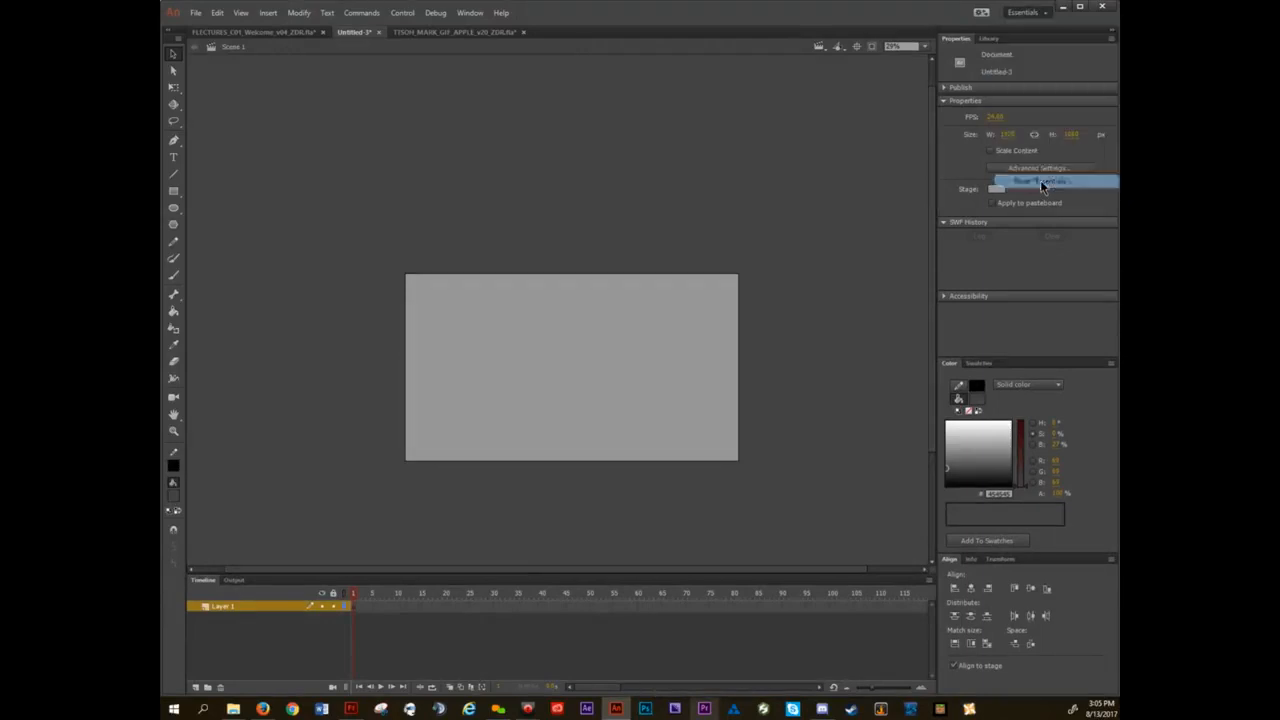
{"action": "left_click", "coordinate": [676, 368]}
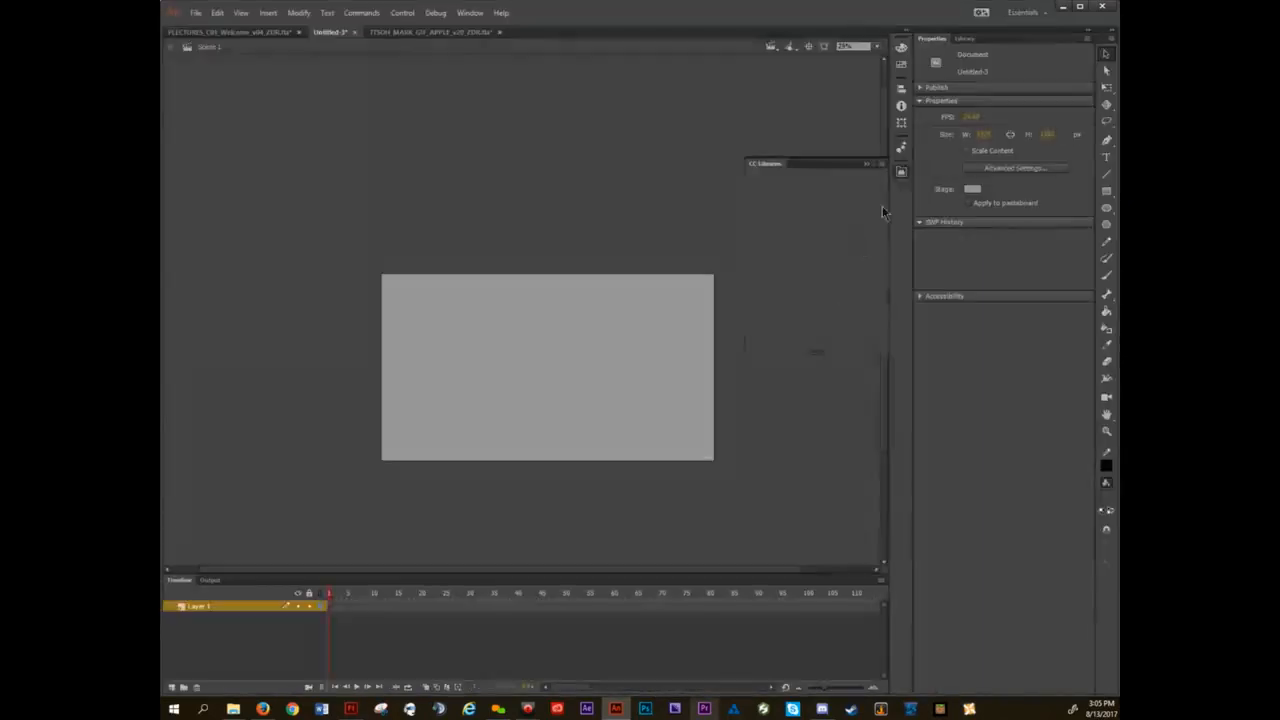
Preview the Animator, Classic, Debug and Designer workspaces one after another.
{"action": "left_click", "coordinate": [1032, 13]}
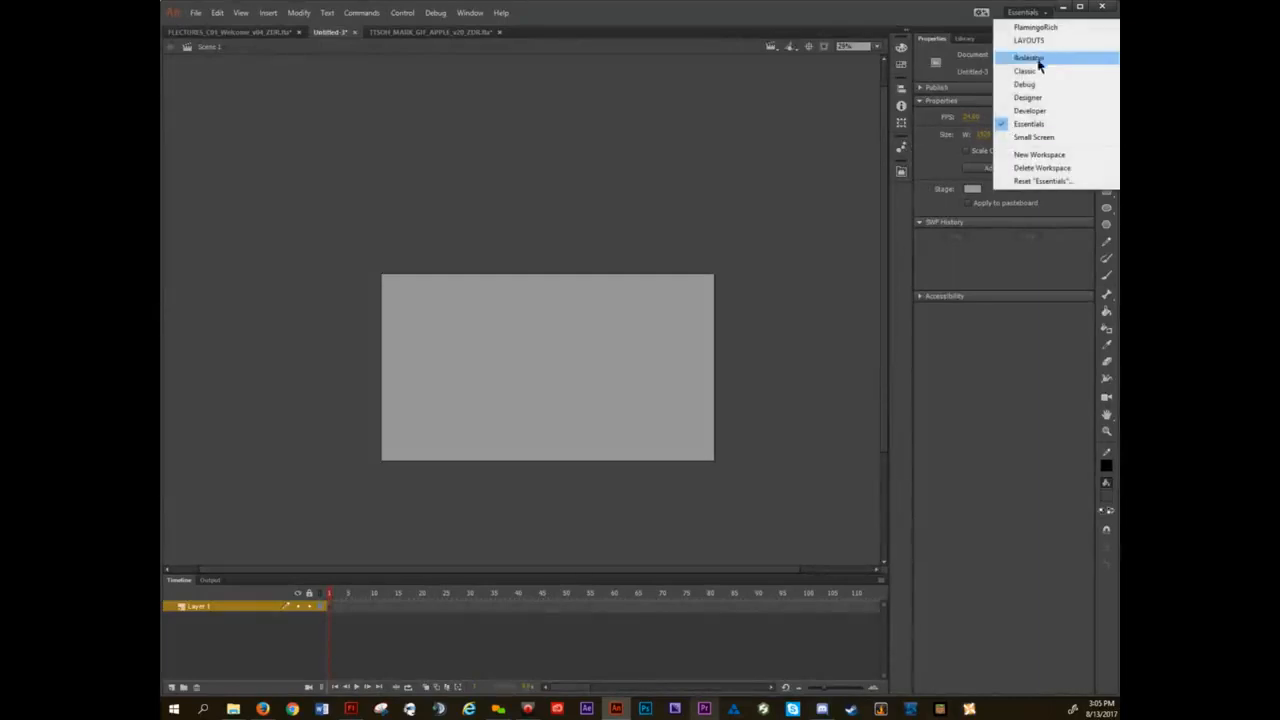
{"action": "left_click", "coordinate": [1039, 58]}
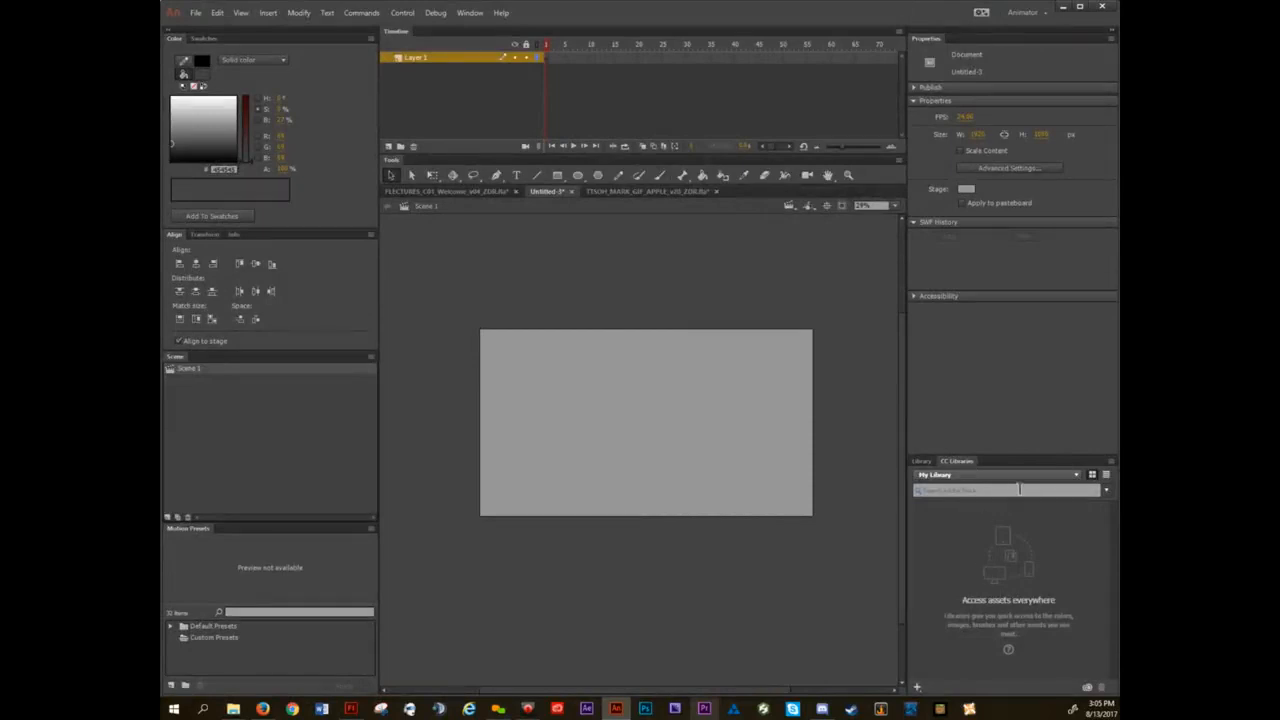
{"action": "left_click", "coordinate": [1025, 12]}
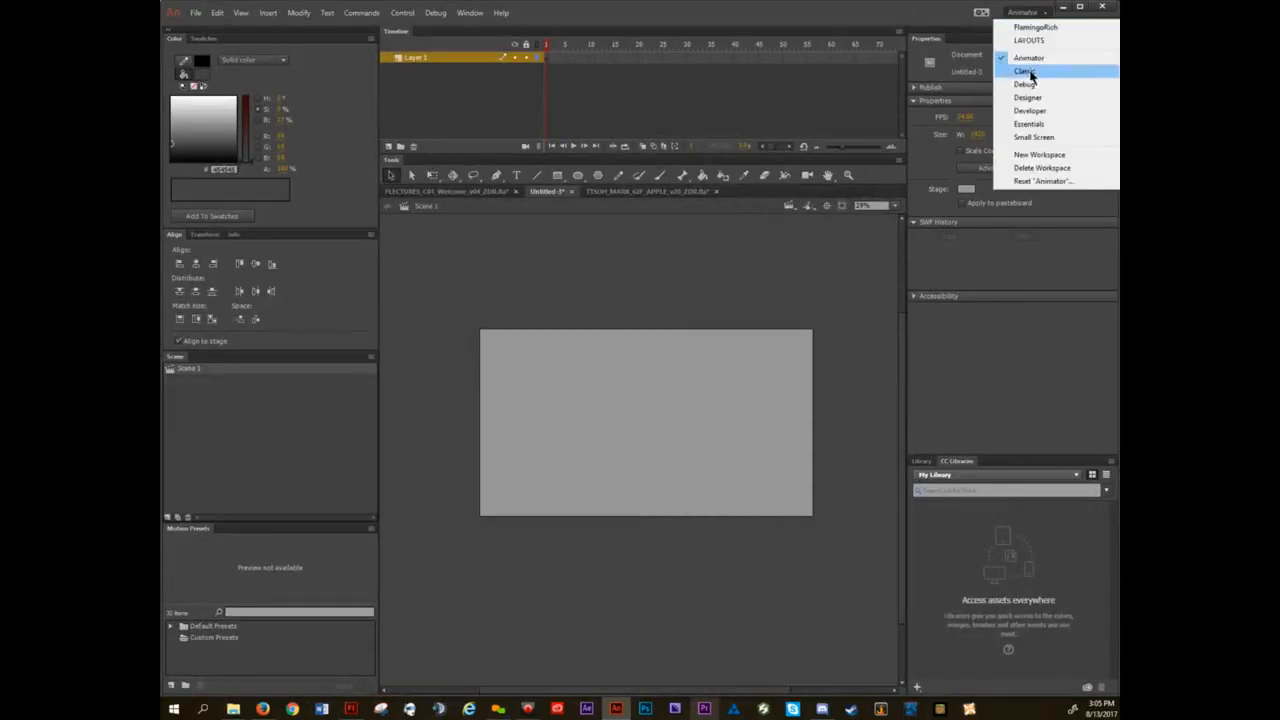
{"action": "left_click", "coordinate": [1029, 72]}
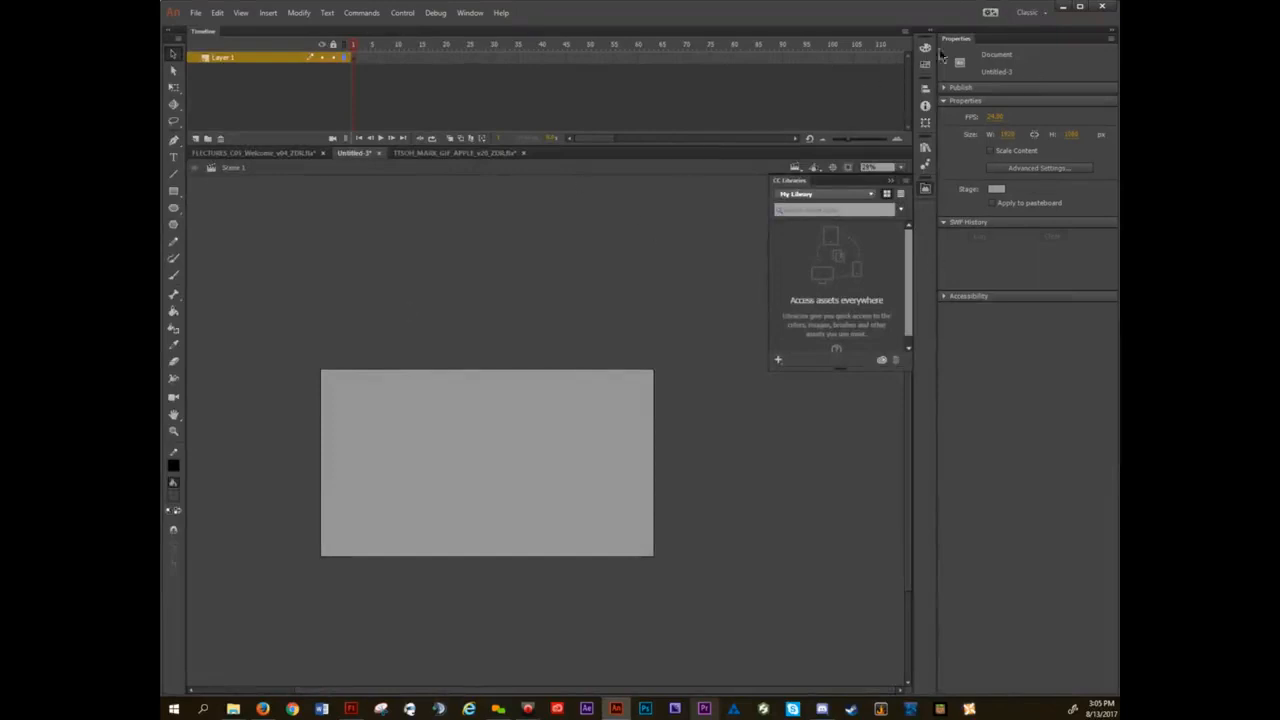
{"action": "left_click", "coordinate": [1027, 13]}
{"action": "left_click", "coordinate": [1038, 88]}
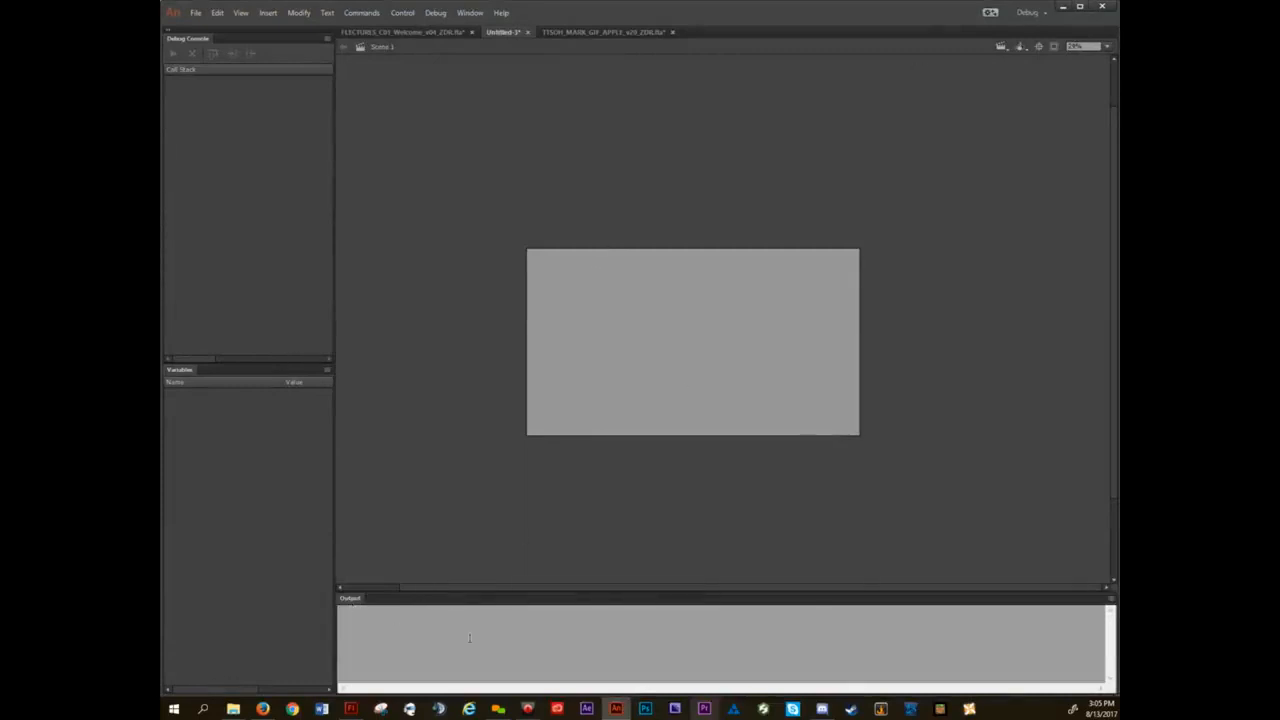
{"action": "left_click", "coordinate": [1033, 14]}
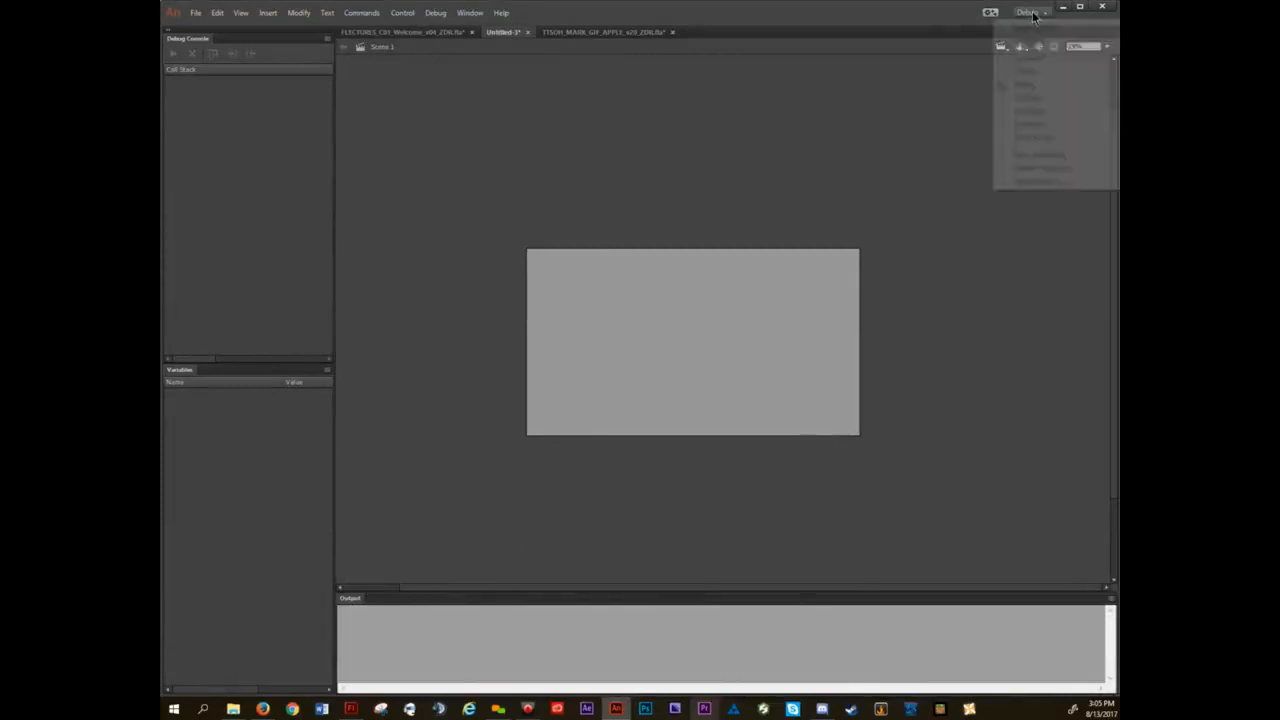
{"action": "left_click", "coordinate": [1028, 97]}
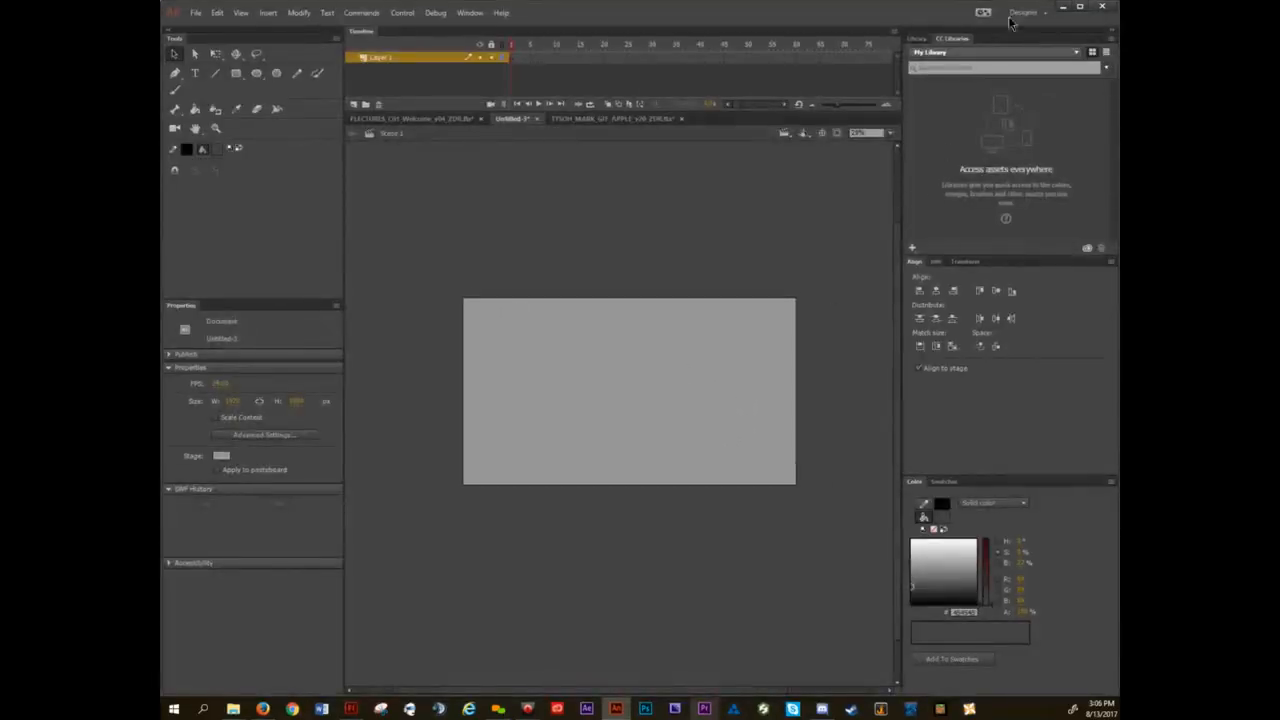
Save the current panel arrangement as a new workspace, keeping the default name Untitled Workspace.
{"action": "left_click", "coordinate": [1040, 13]}
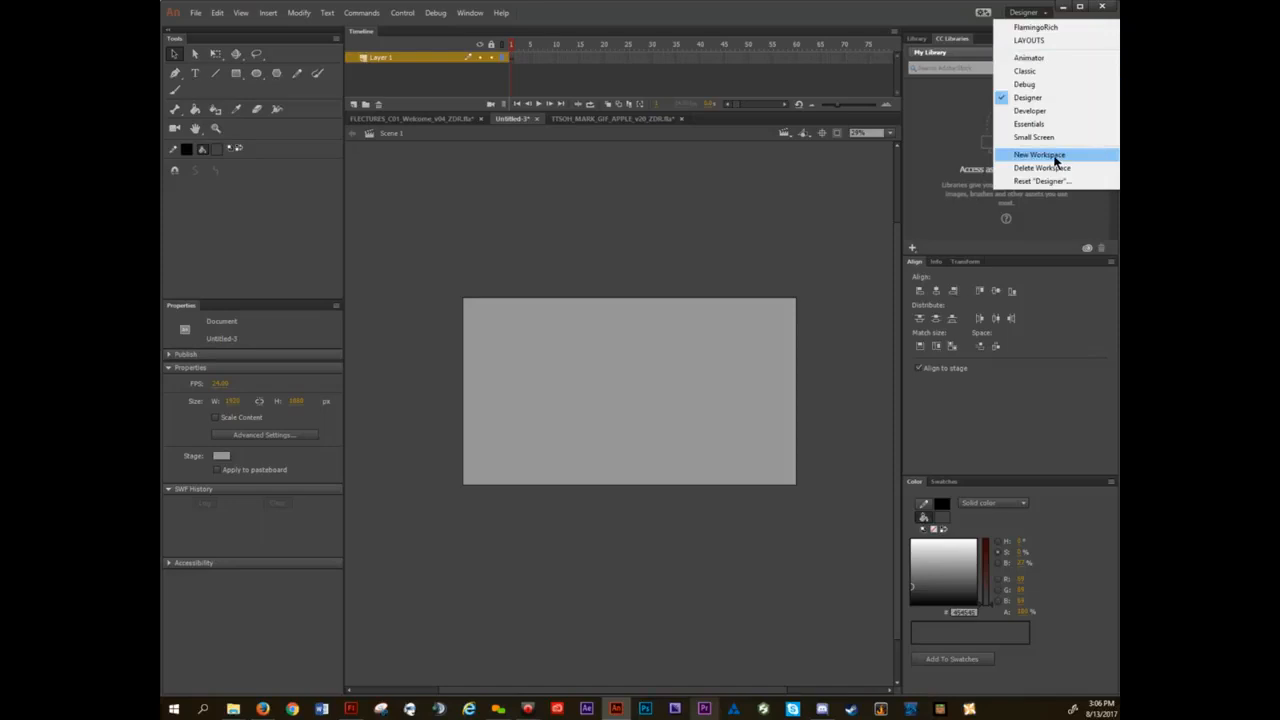
{"action": "left_click", "coordinate": [1040, 155]}
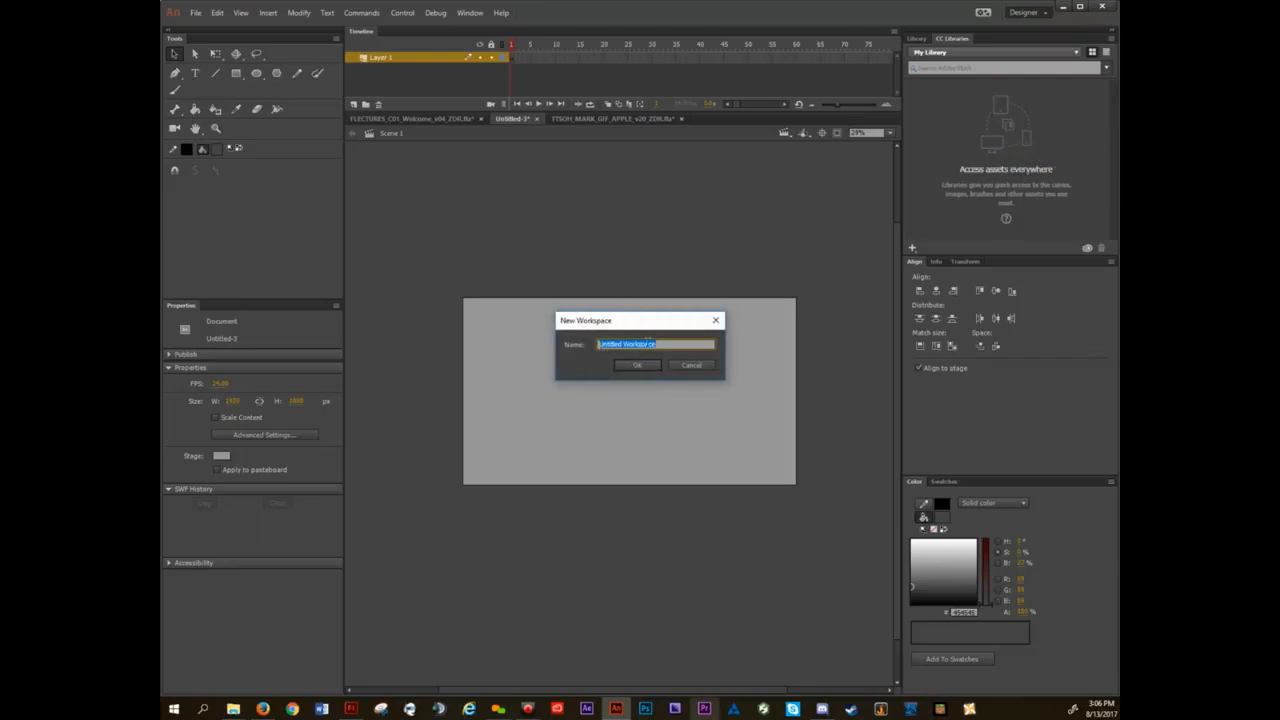
{"action": "left_click", "coordinate": [645, 366]}
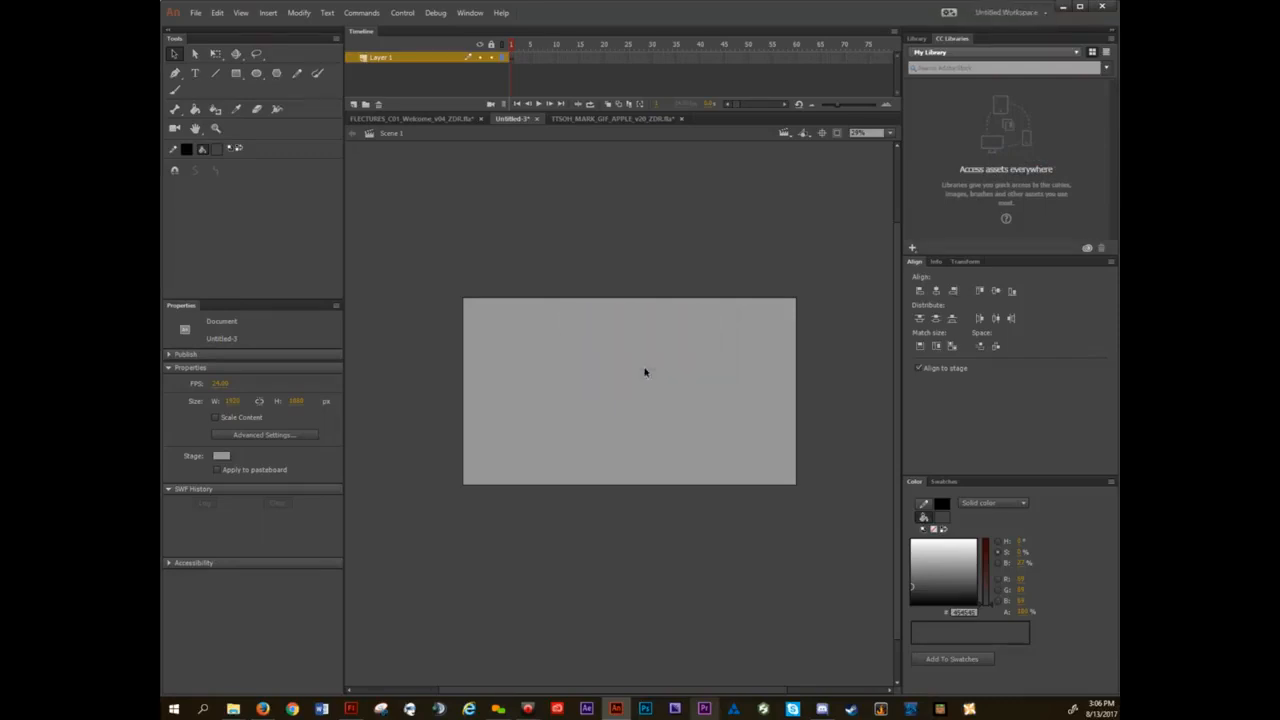
Switch to the Essentials workspace for comparison, and return to the saved Untitled Workspace.
{"action": "left_click", "coordinate": [1031, 18]}
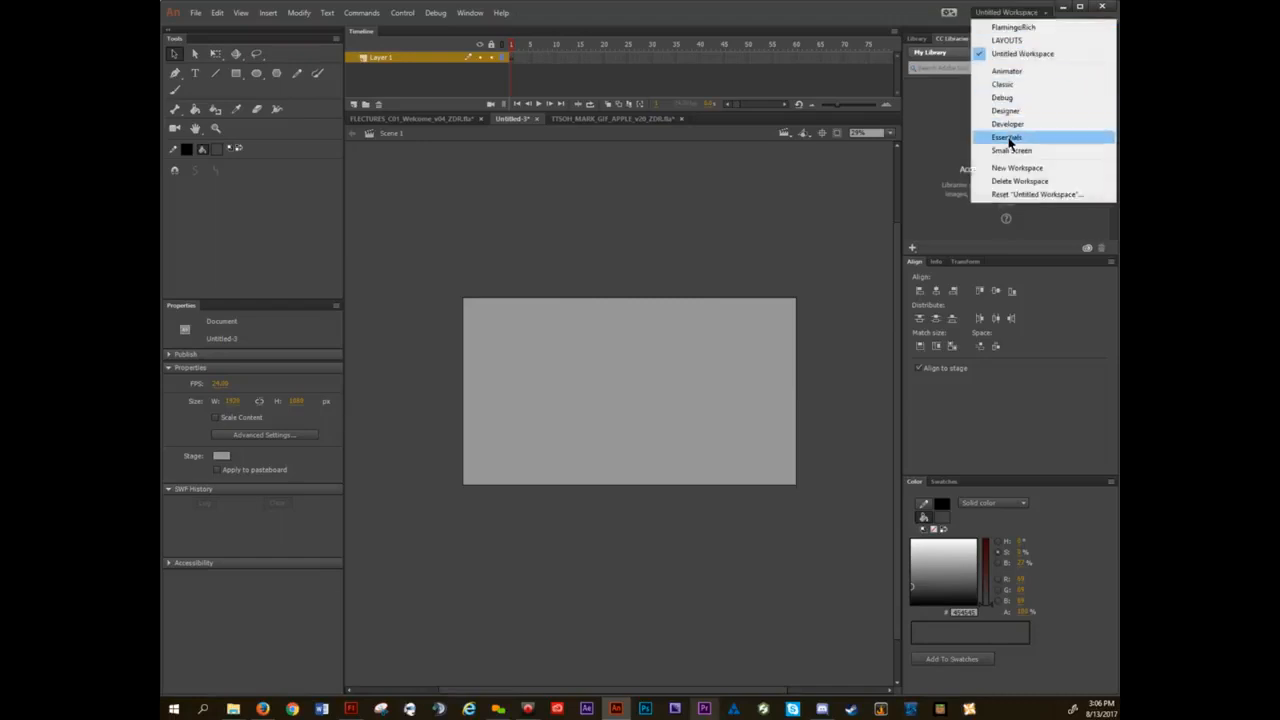
{"action": "left_click", "coordinate": [1008, 137]}
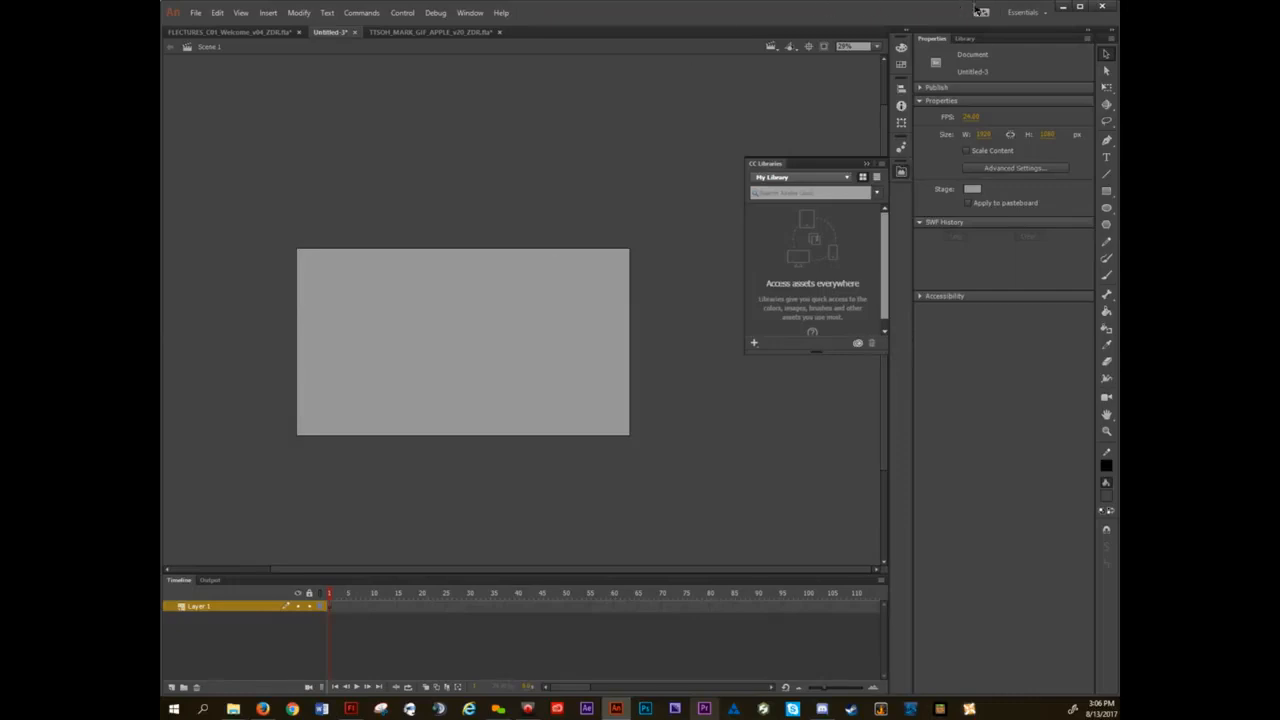
{"action": "left_click", "coordinate": [1030, 13]}
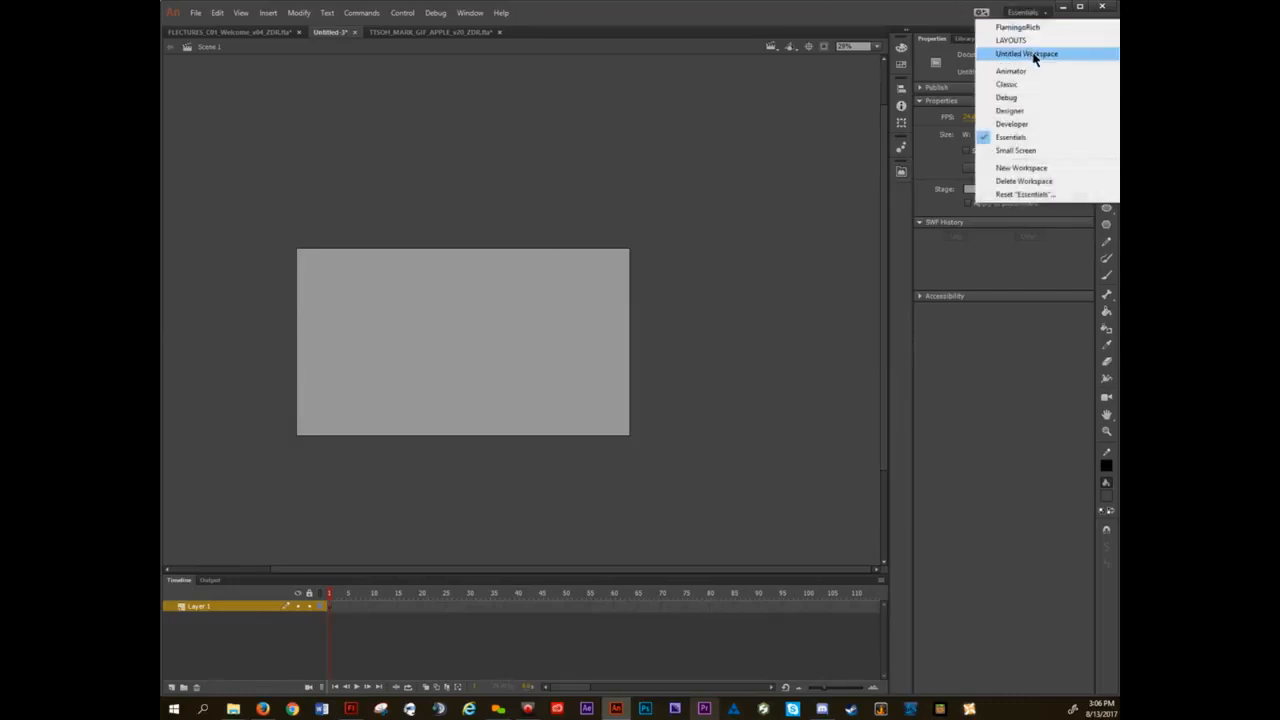
{"action": "left_click", "coordinate": [1028, 53]}
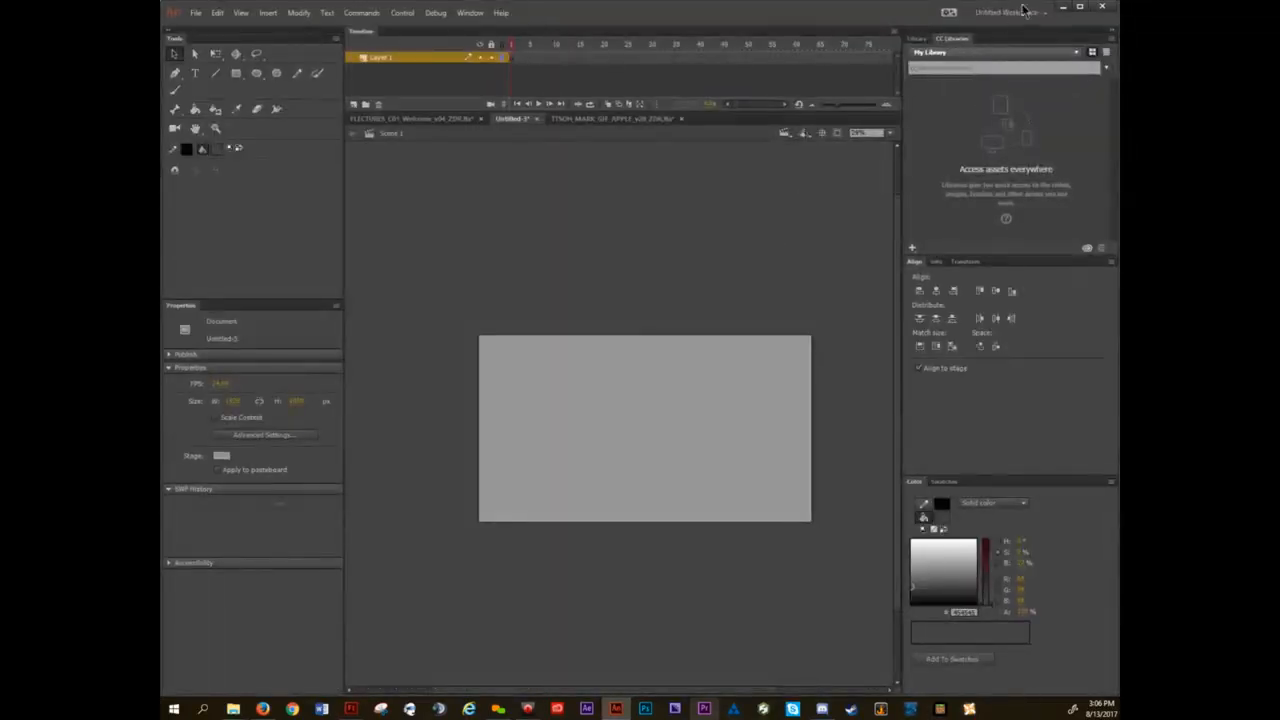
Delete the saved Untitled Workspace.
{"action": "left_click", "coordinate": [1036, 13]}
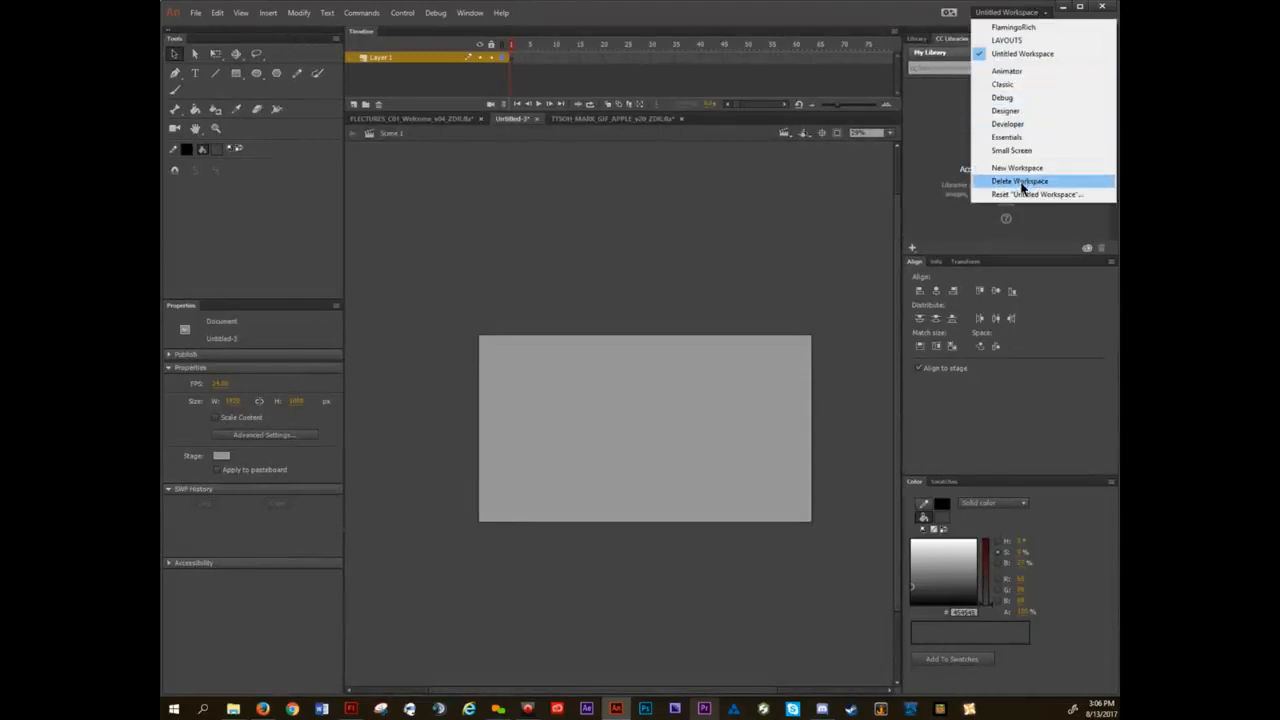
{"action": "left_click", "coordinate": [1022, 186]}
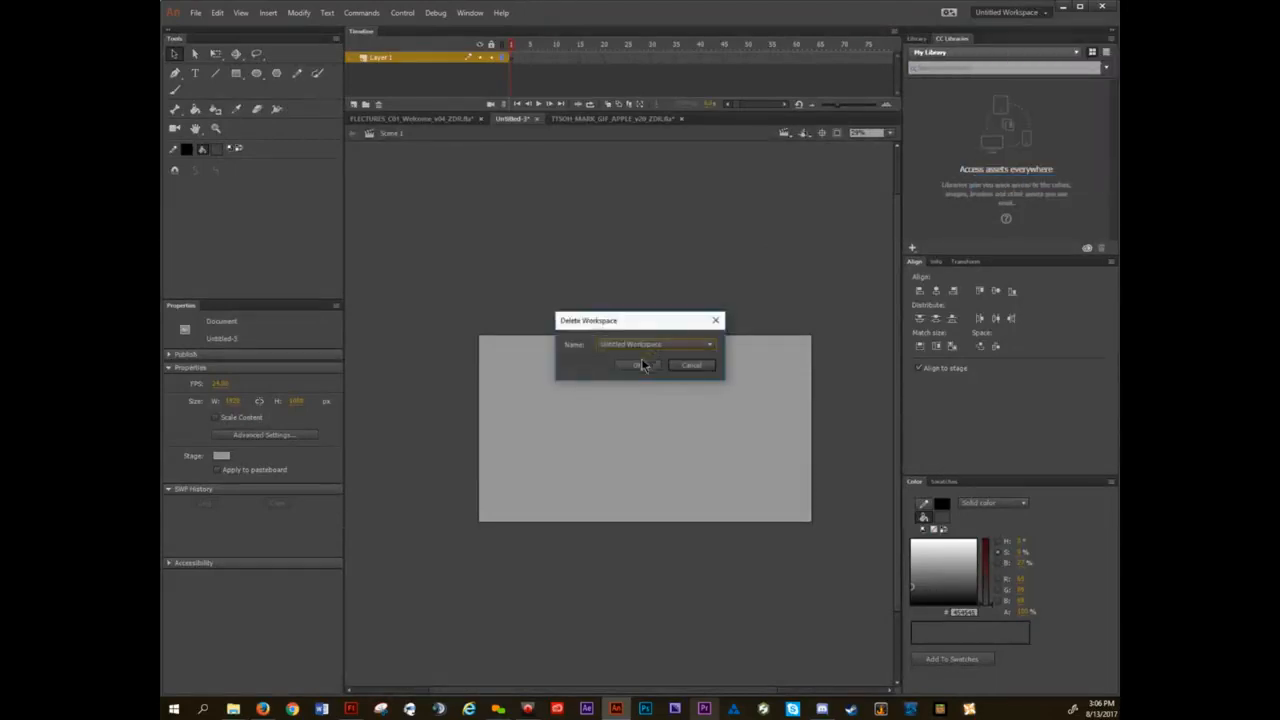
{"action": "left_click", "coordinate": [643, 366]}
{"action": "left_click", "coordinate": [688, 367]}
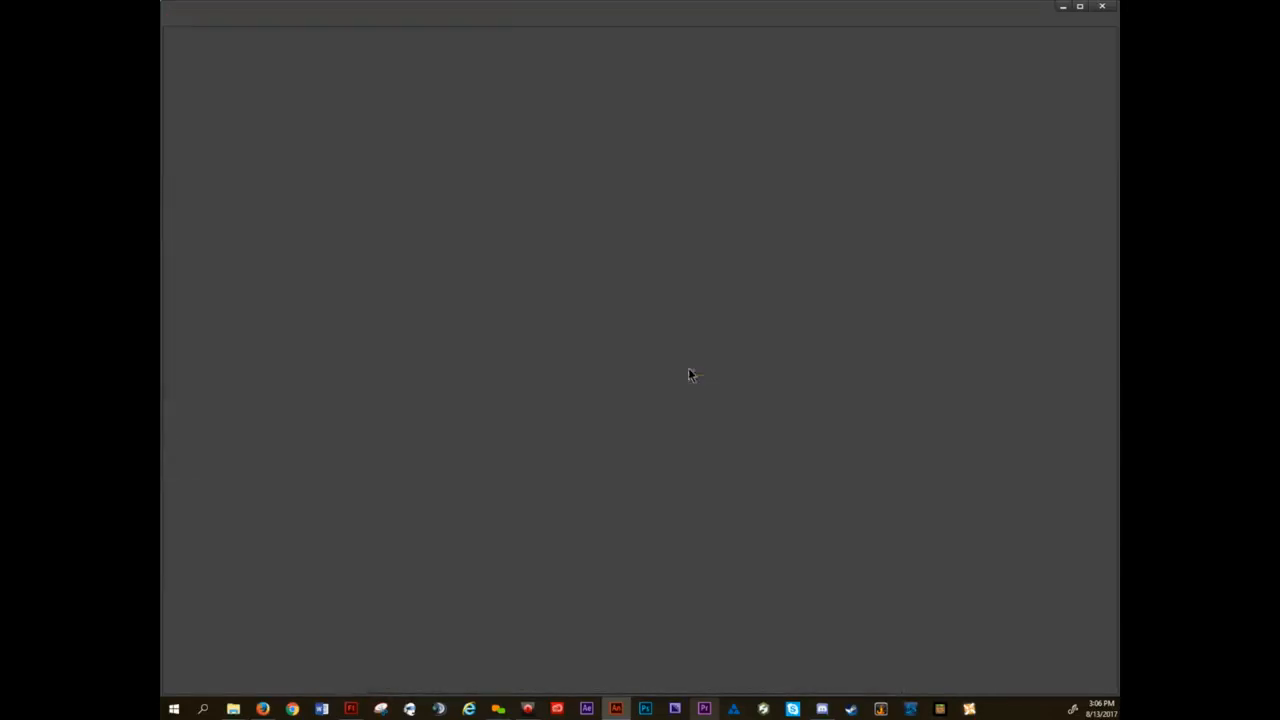
Switch to the custom FlamingoRich workspace and bring the stage to the middle of the document area.
{"action": "left_click", "coordinate": [1038, 13]}
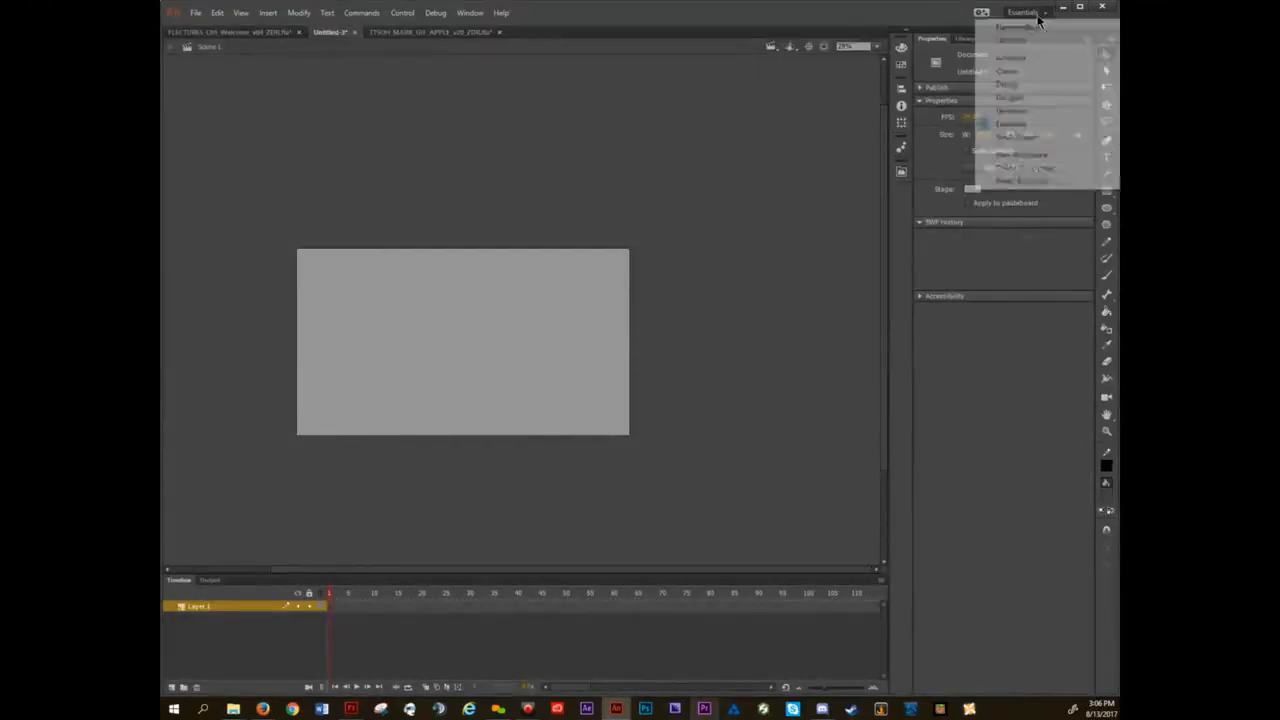
{"action": "left_click", "coordinate": [1038, 27]}
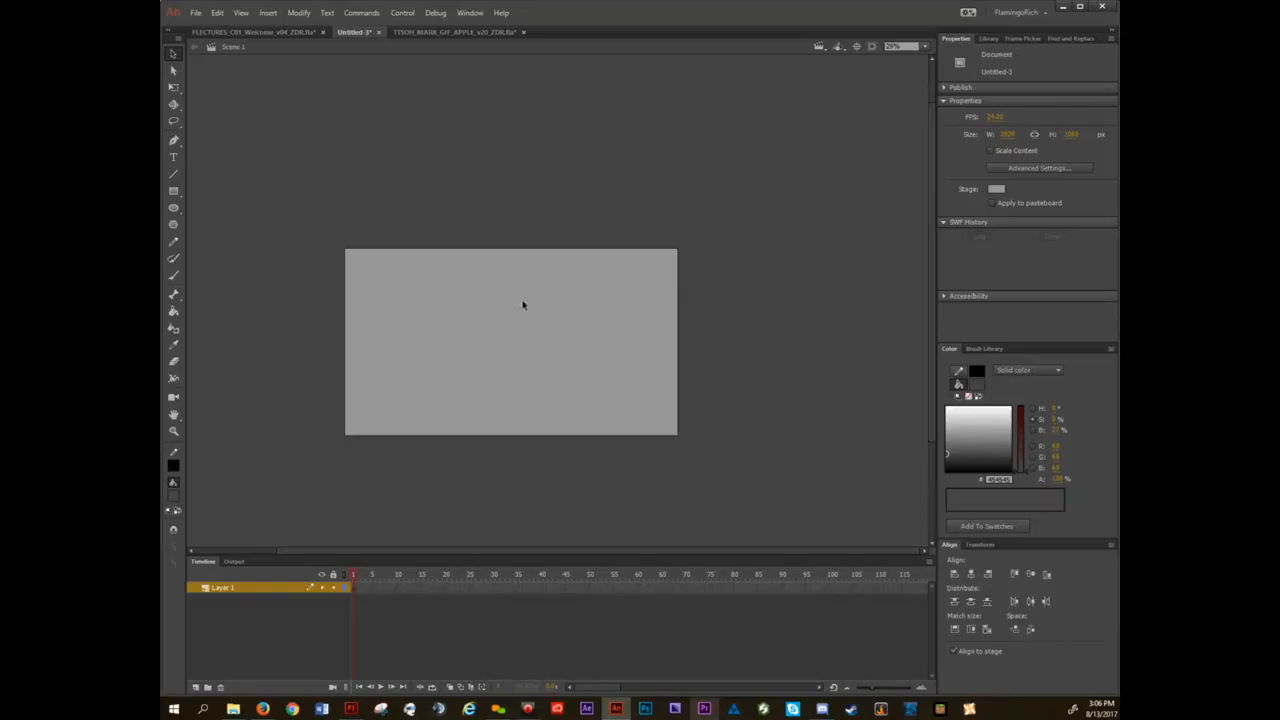
{"action": "left_click_drag", "start_coordinate": [510, 330], "coordinate": [567, 301]}
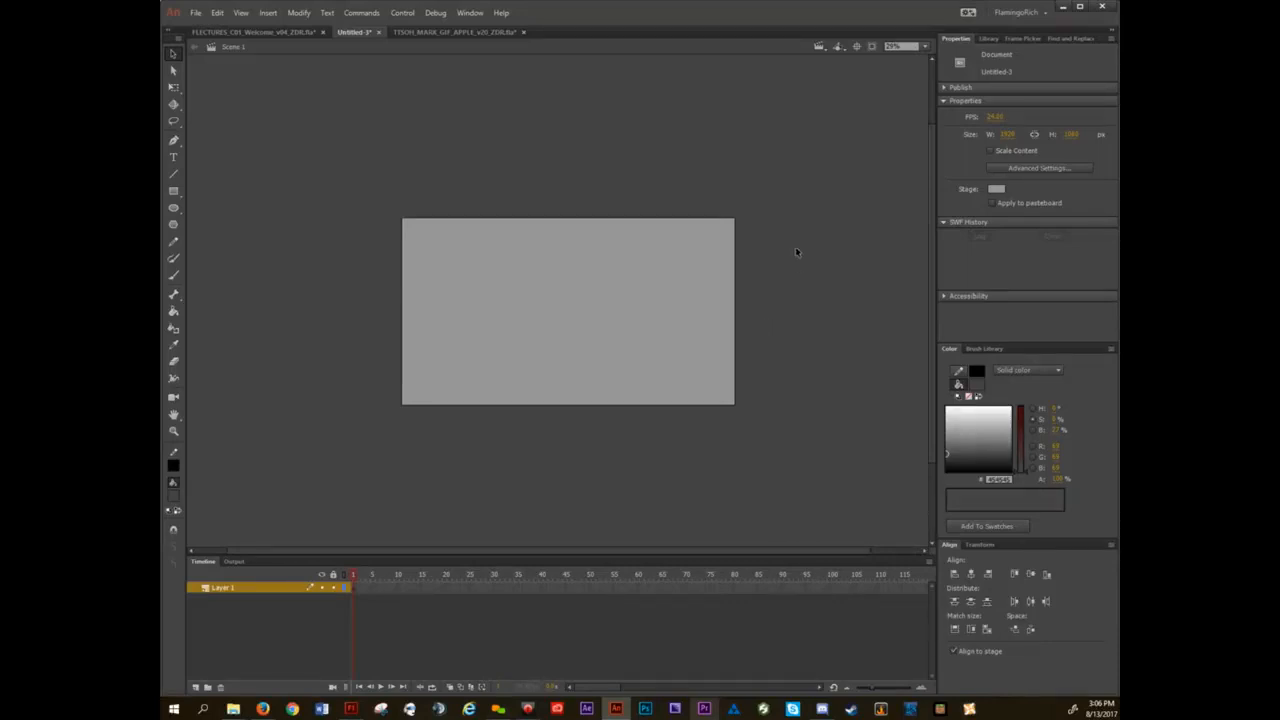
Switch to the custom LAYOUTS workspace to view its panel arrangement, and return to the FlamingoRich workspace.
{"action": "left_click", "coordinate": [1018, 12]}
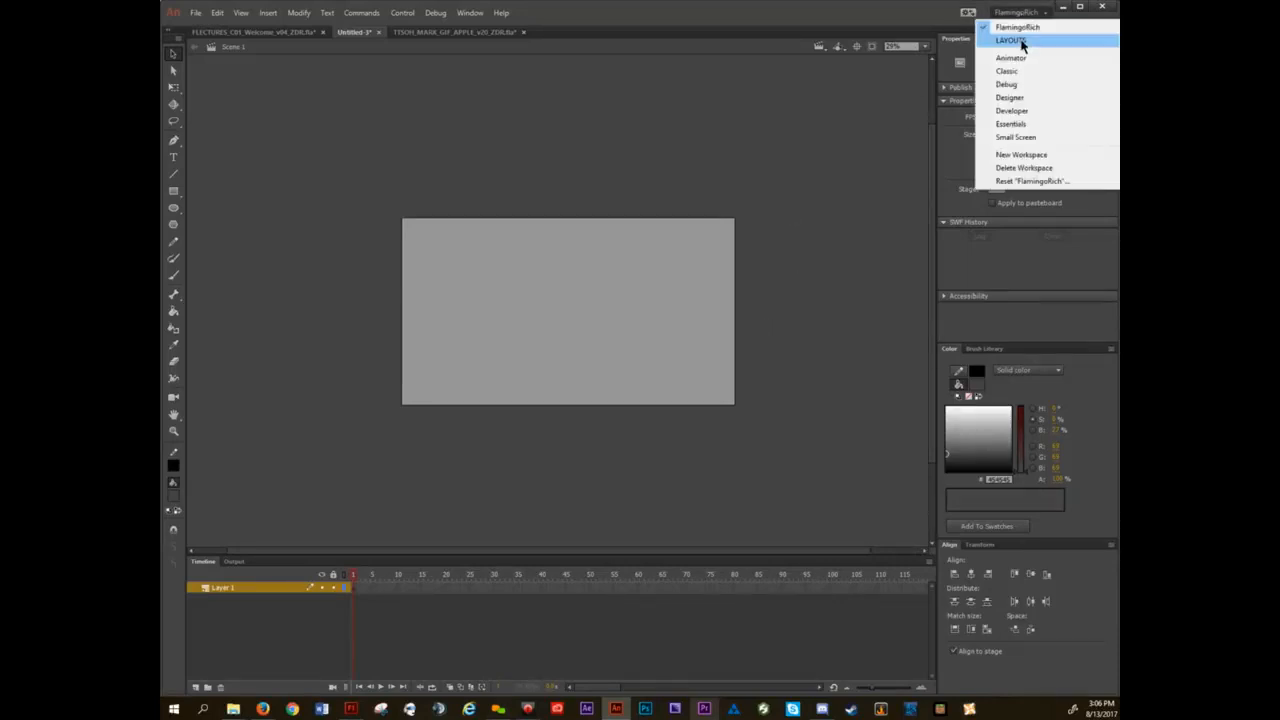
{"action": "left_click", "coordinate": [1020, 42]}
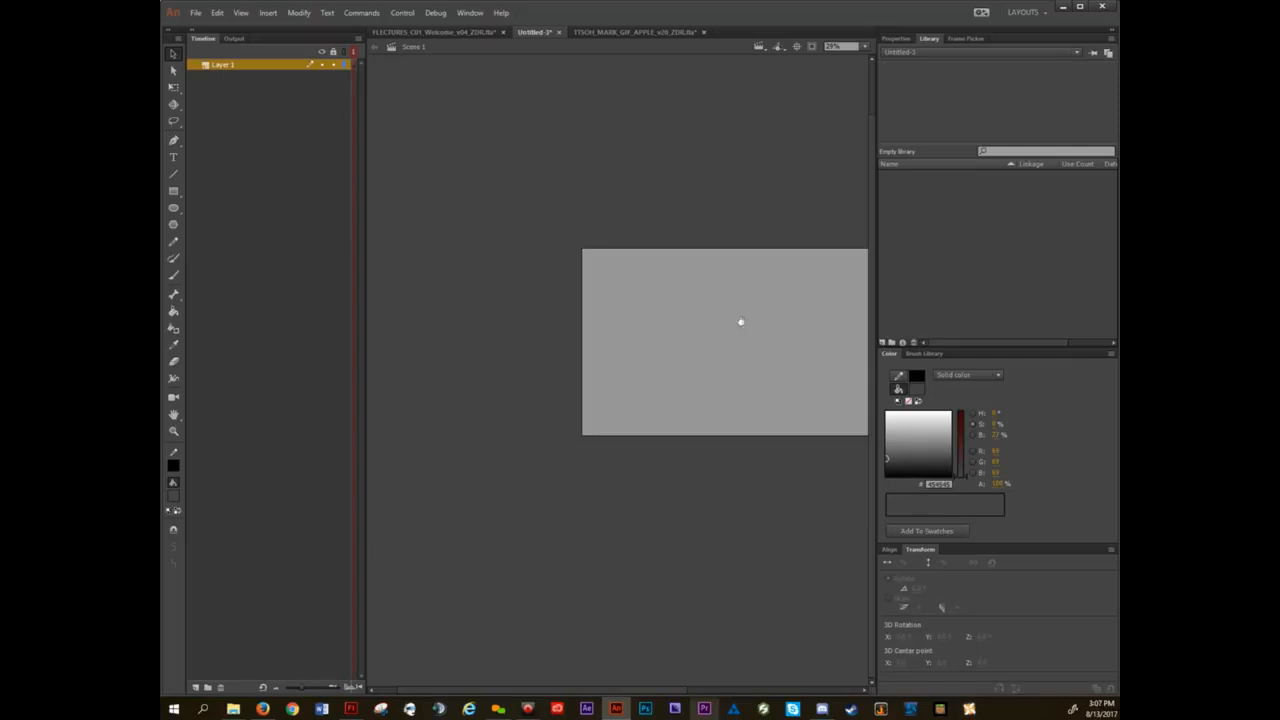
{"action": "left_click_drag", "start_coordinate": [740, 323], "coordinate": [631, 317]}
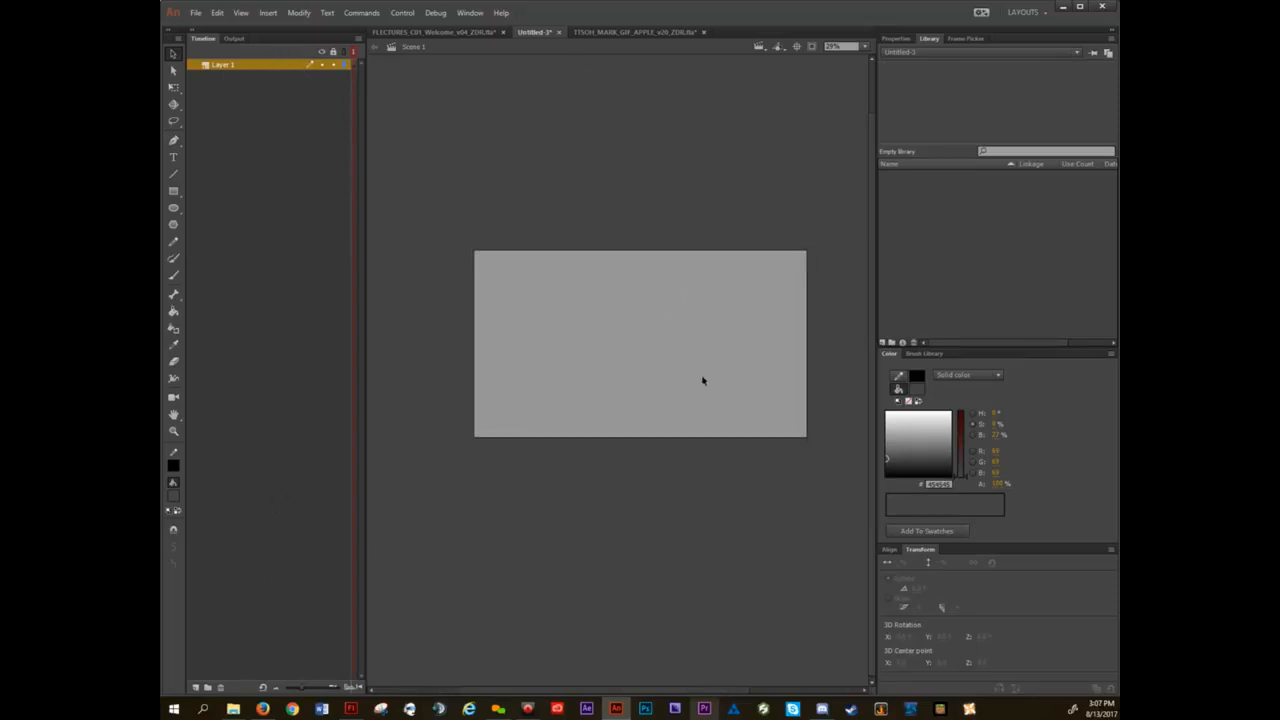
{"action": "left_click", "coordinate": [1023, 14]}
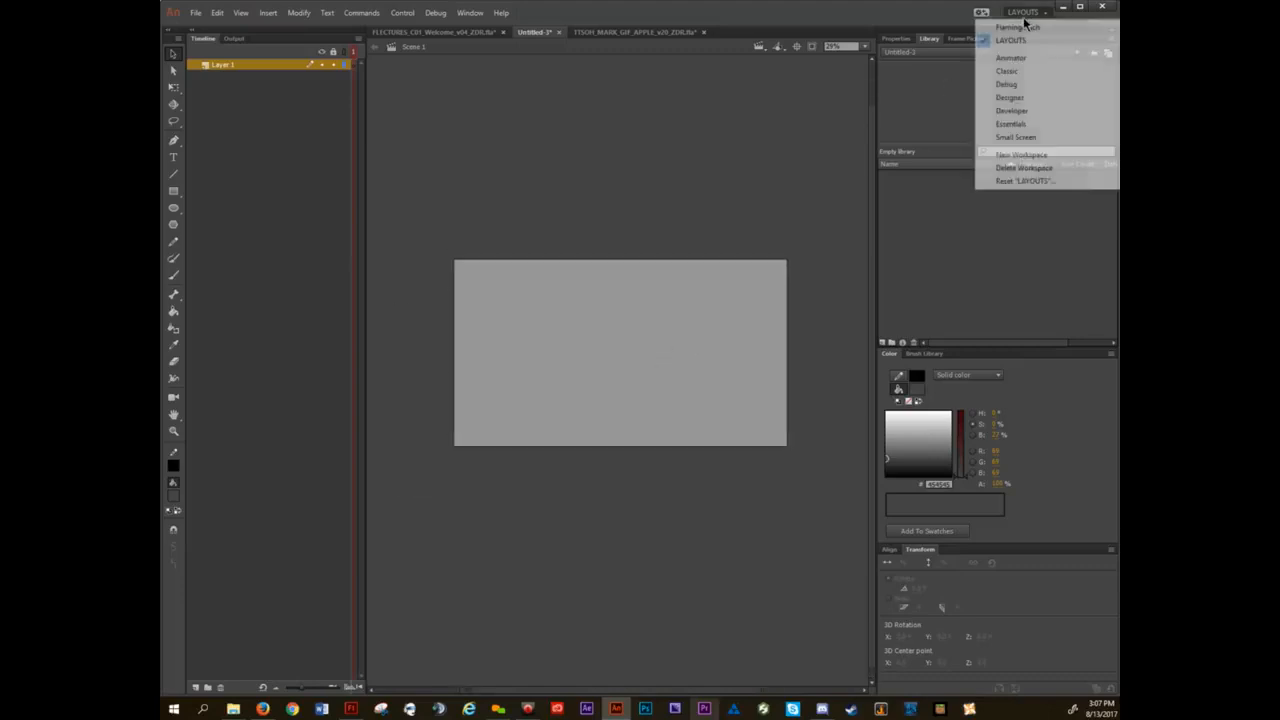
{"action": "left_click", "coordinate": [1026, 30]}
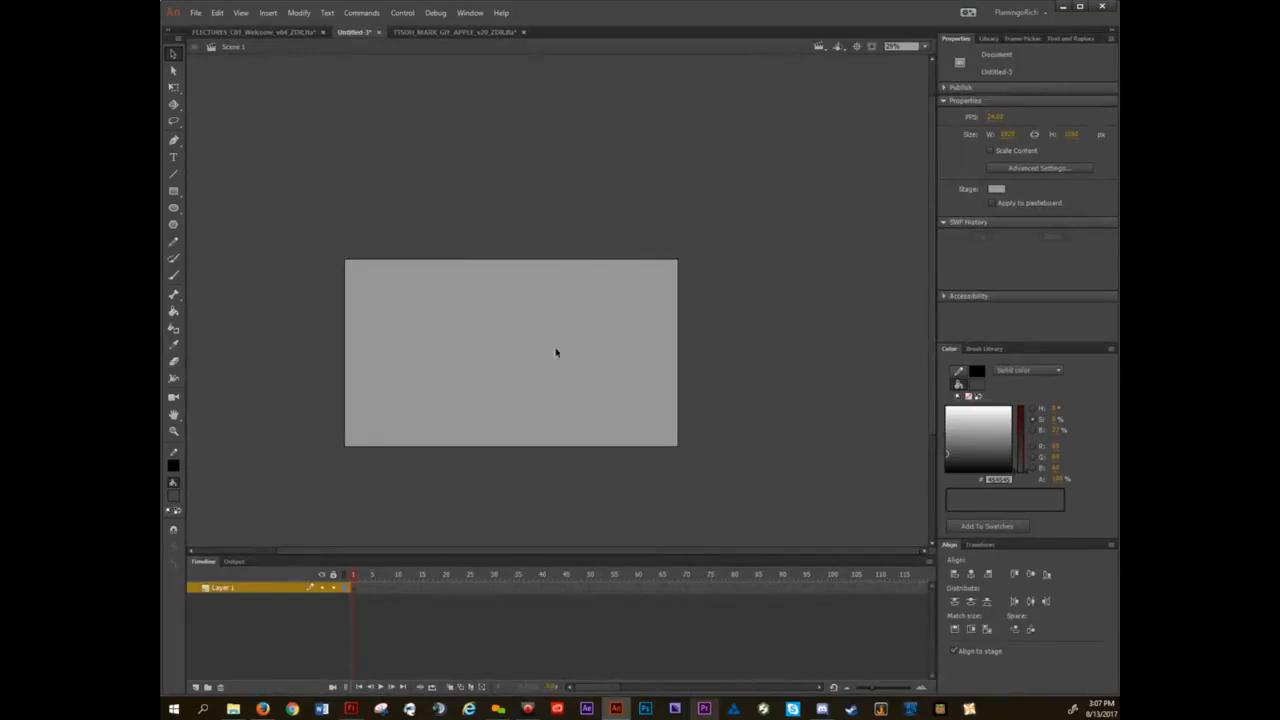
{"action": "left_click_drag", "start_coordinate": [537, 359], "coordinate": [575, 327]}
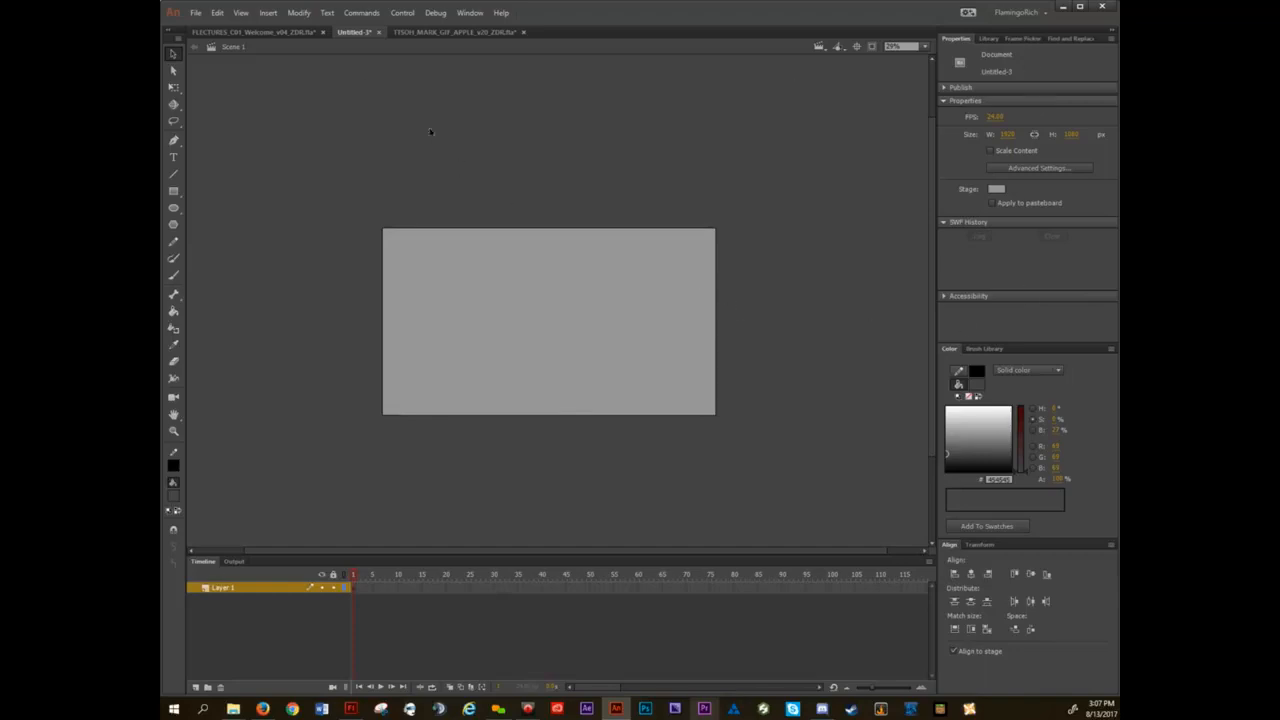
Bring the FLECTURES_C01_Welcome lecture document forward and view the list of available workspaces.
{"action": "left_click", "coordinate": [258, 32]}
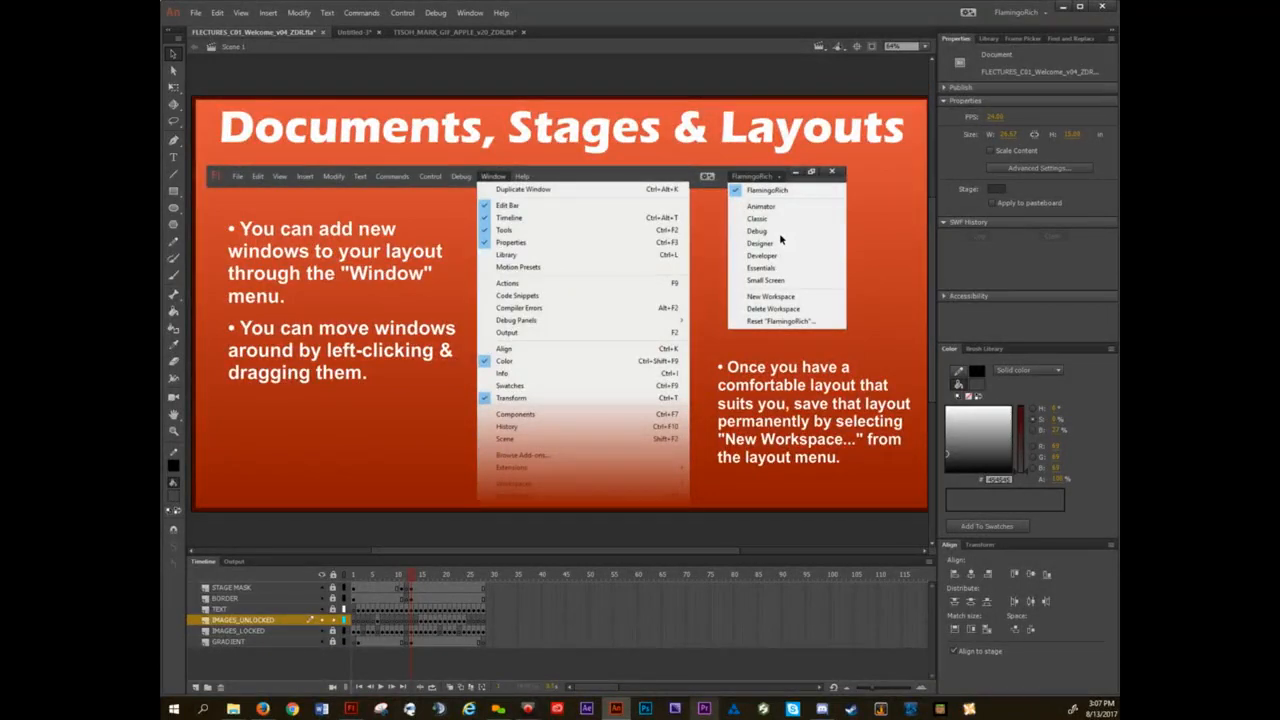
{"action": "left_click", "coordinate": [1035, 13]}
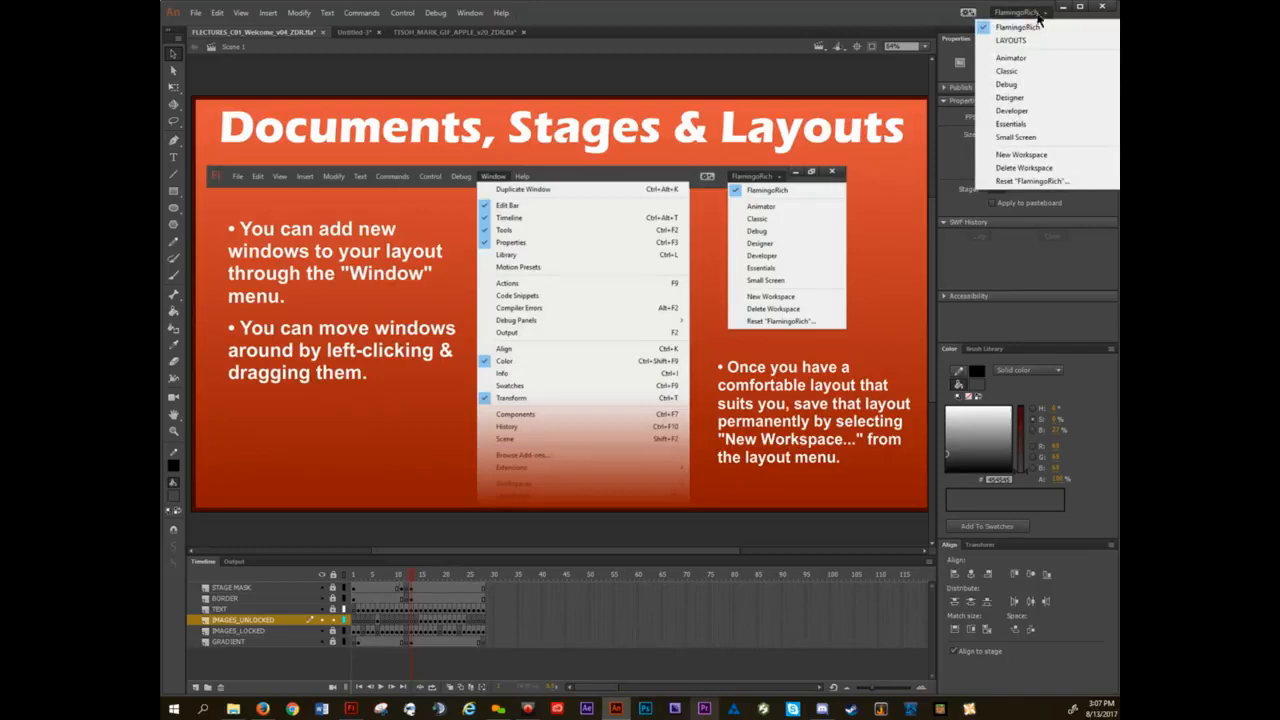
{"action": "left_click", "coordinate": [1038, 13]}
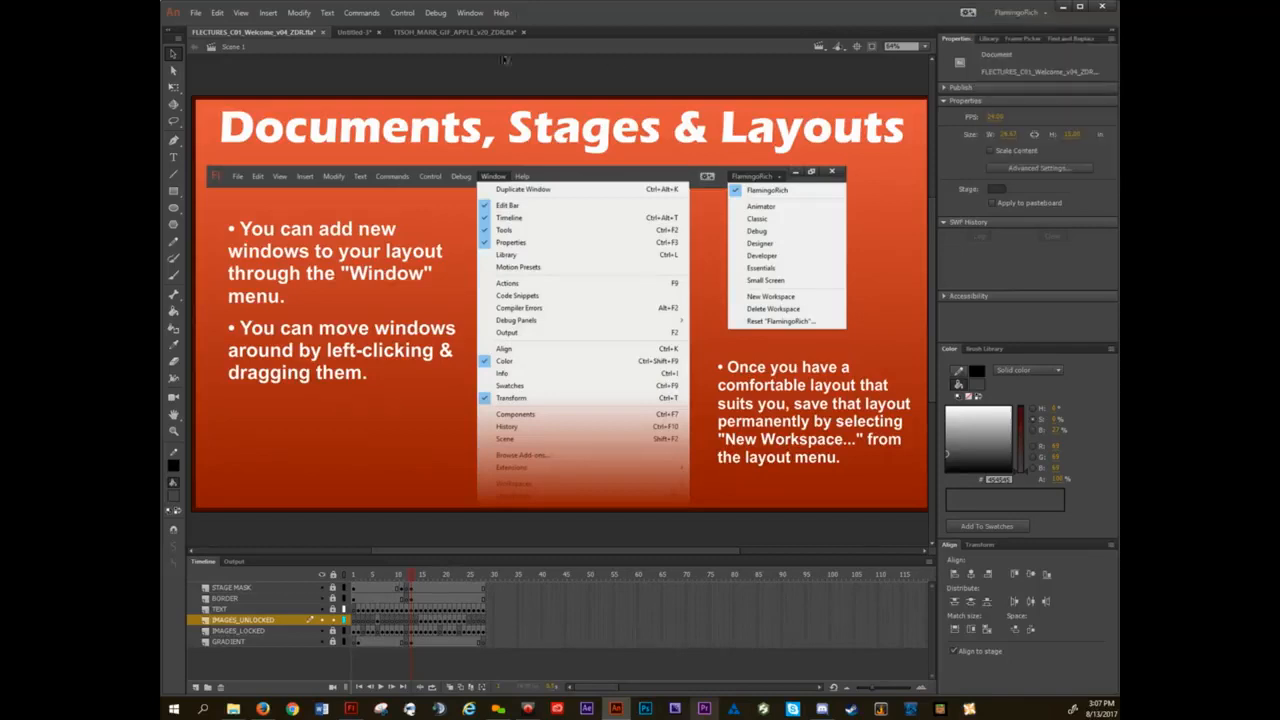
{"action": "left_click", "coordinate": [197, 14]}
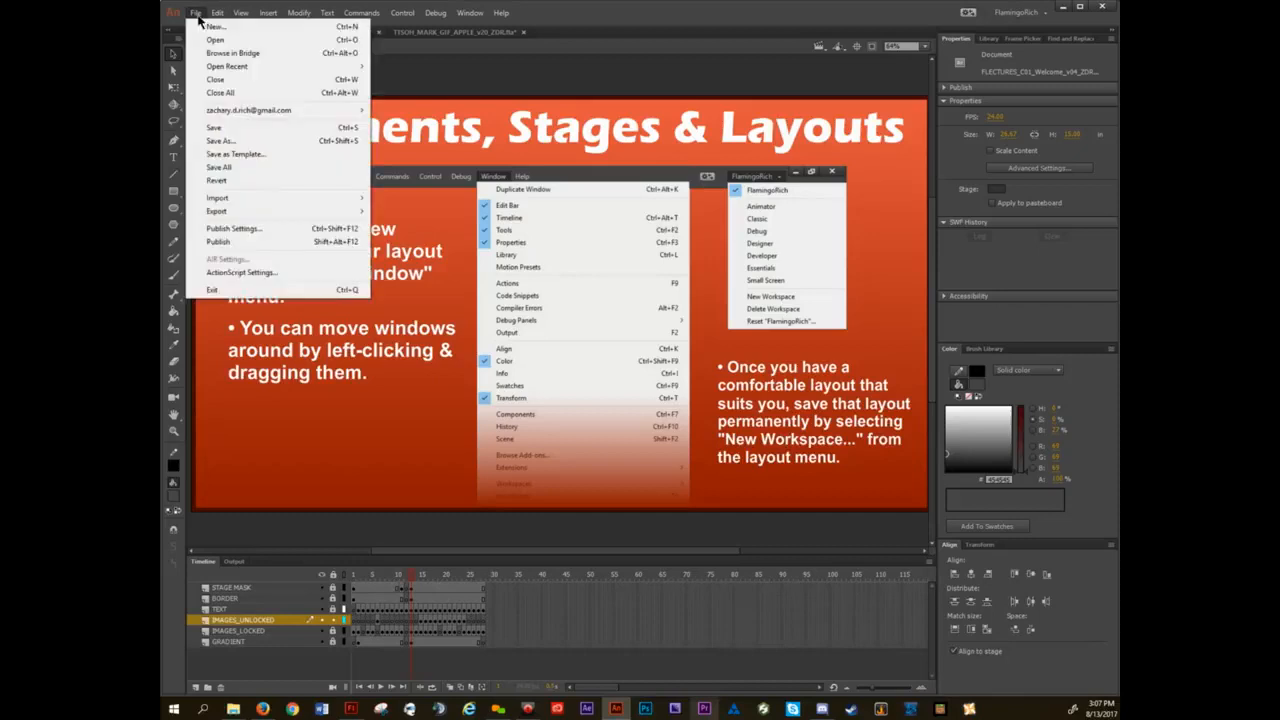
{"action": "mouse_move", "coordinate": [309, 210]}
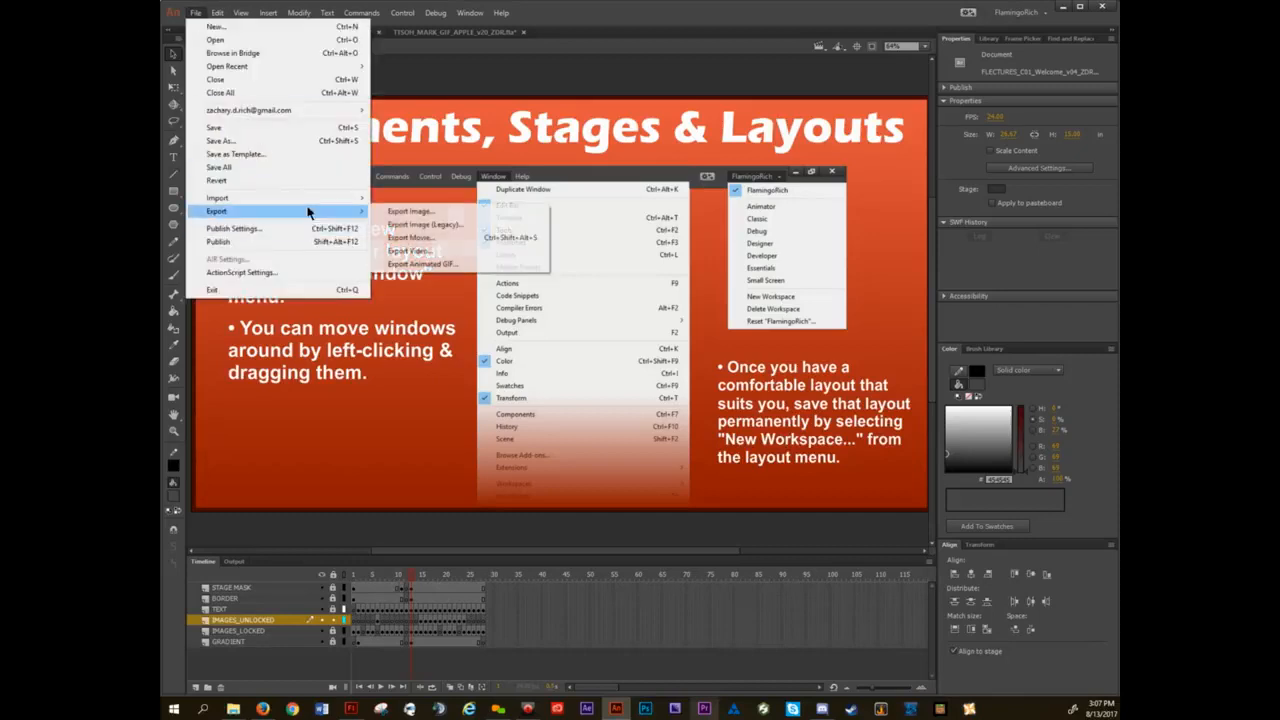
{"action": "mouse_move", "coordinate": [303, 14]}
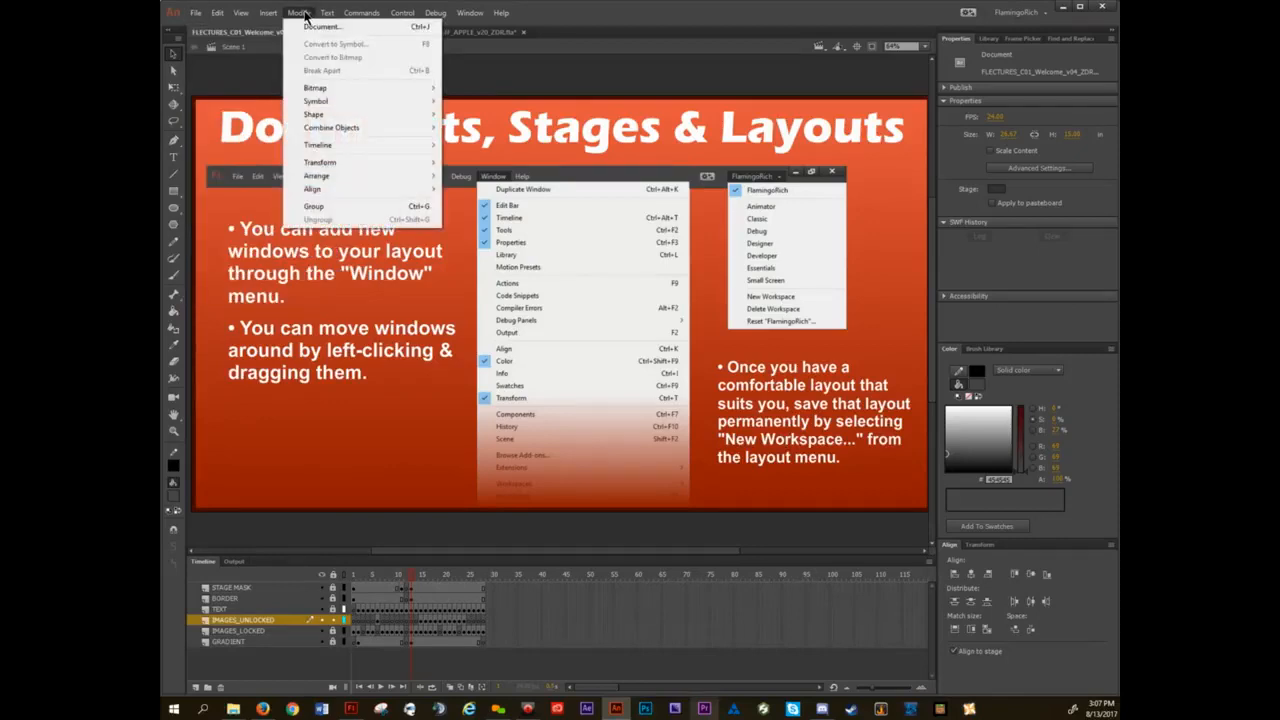
{"action": "left_click", "coordinate": [303, 14]}
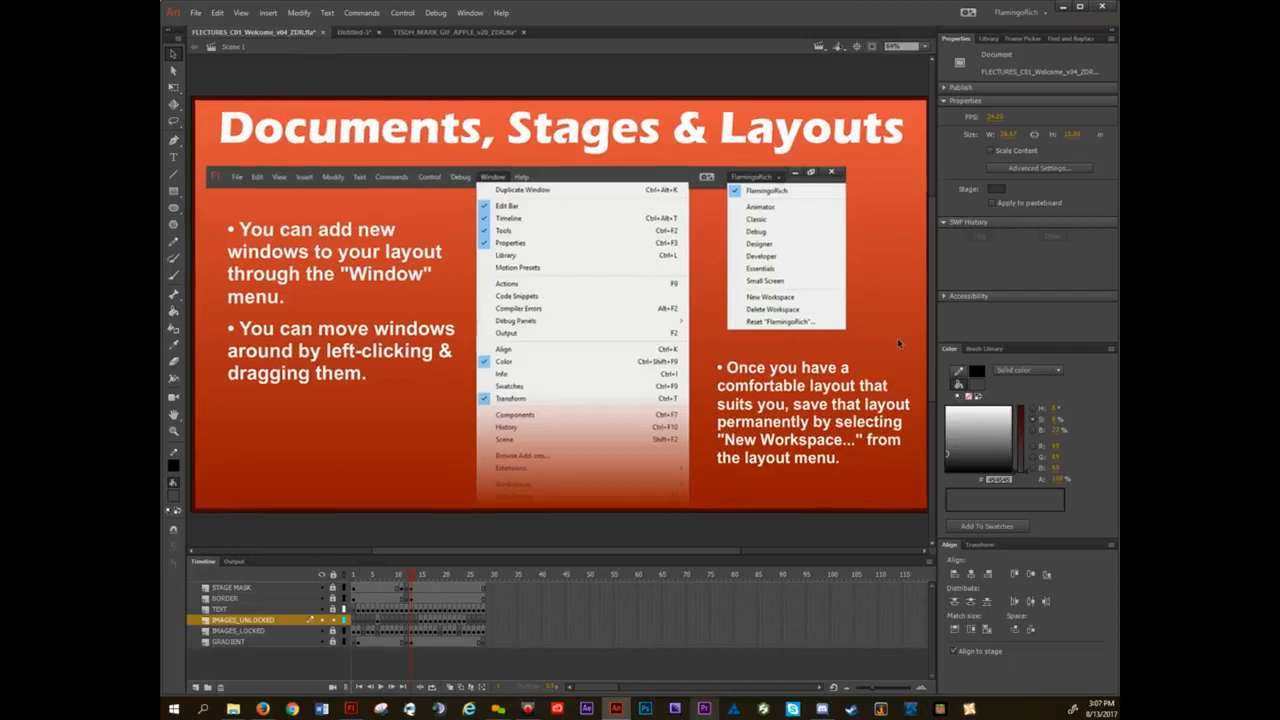
{"action": "scroll", "coordinate": [728, 337], "scroll_direction": "down", "scroll_amount": 1}
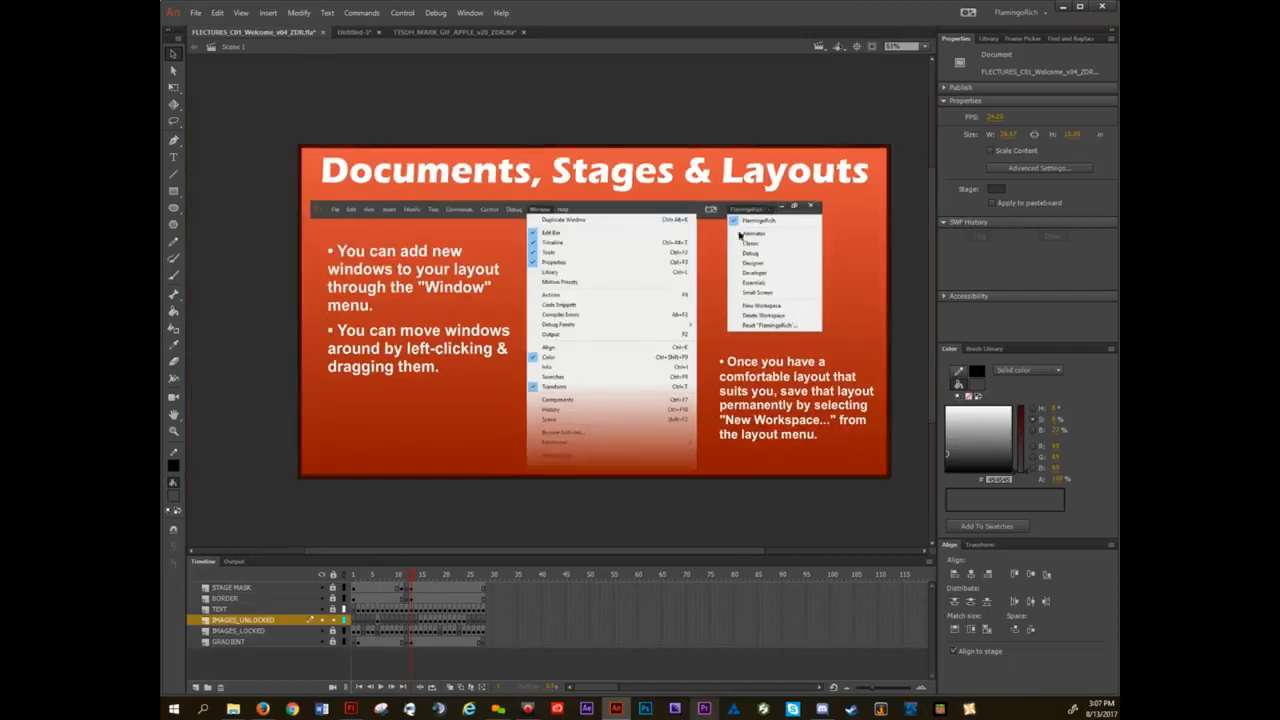
{"action": "scroll", "coordinate": [725, 260], "scroll_direction": "up", "scroll_amount": 1}
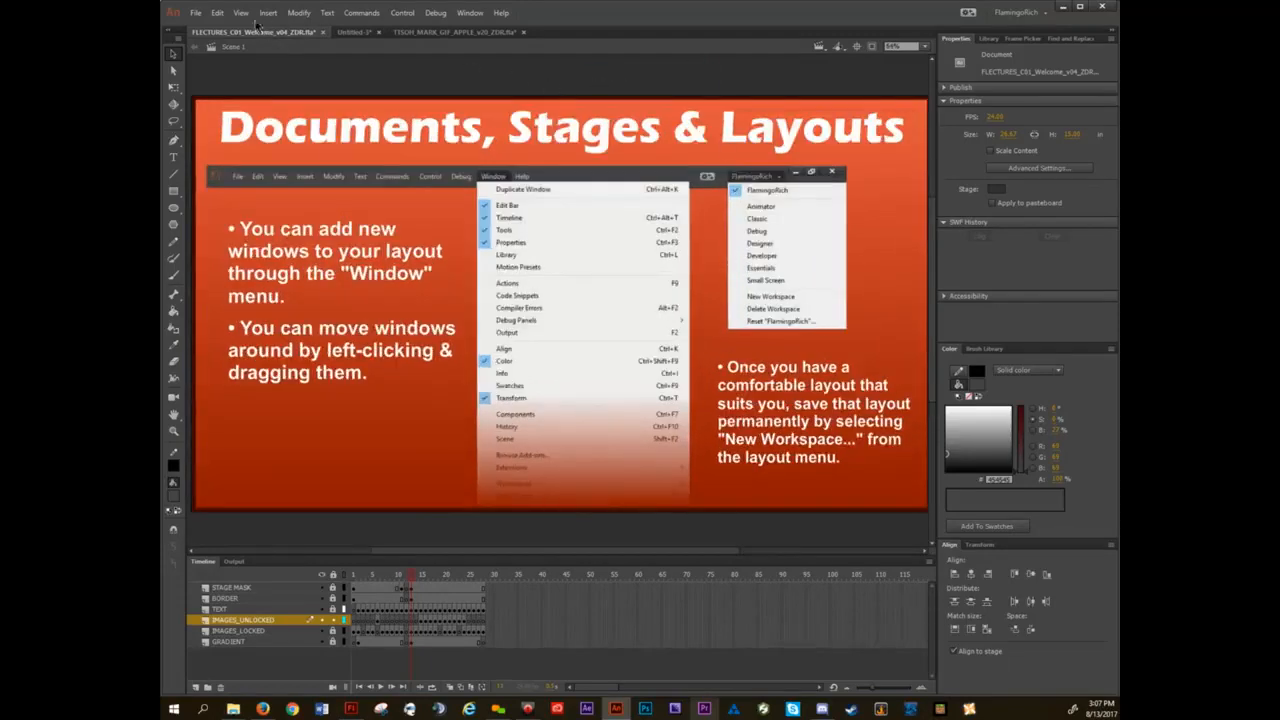
Examine the Drawing, Text, Compiler, Script Files, Code Editor and Sync Settings categories in Preferences, and leave without saving changes.
{"action": "left_click", "coordinate": [217, 12]}
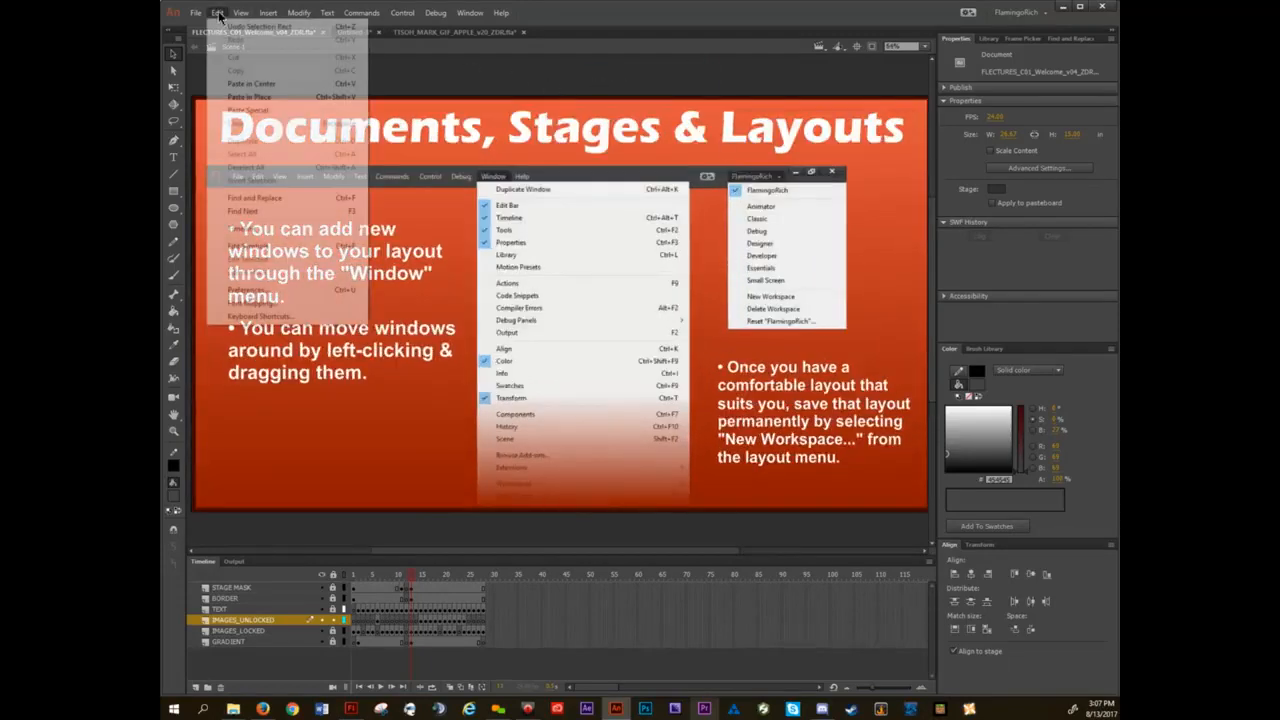
{"action": "left_click", "coordinate": [248, 289]}
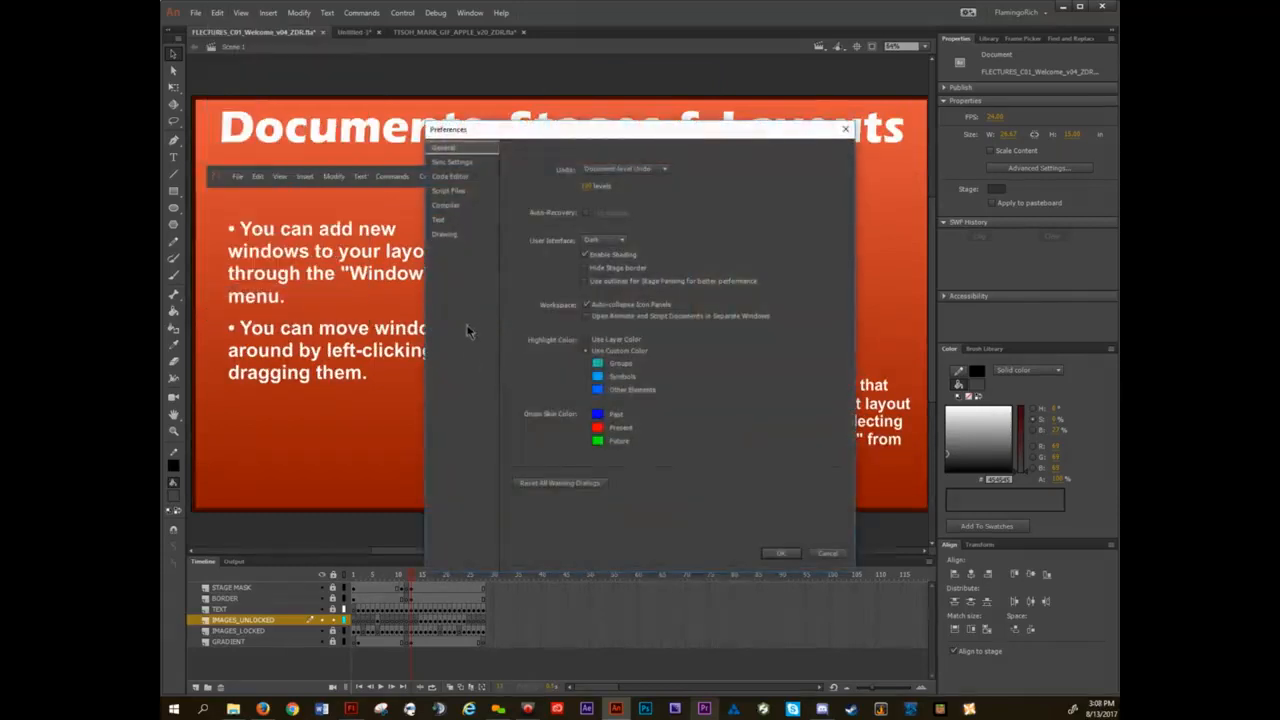
{"action": "left_click", "coordinate": [449, 235]}
{"action": "left_click", "coordinate": [449, 219]}
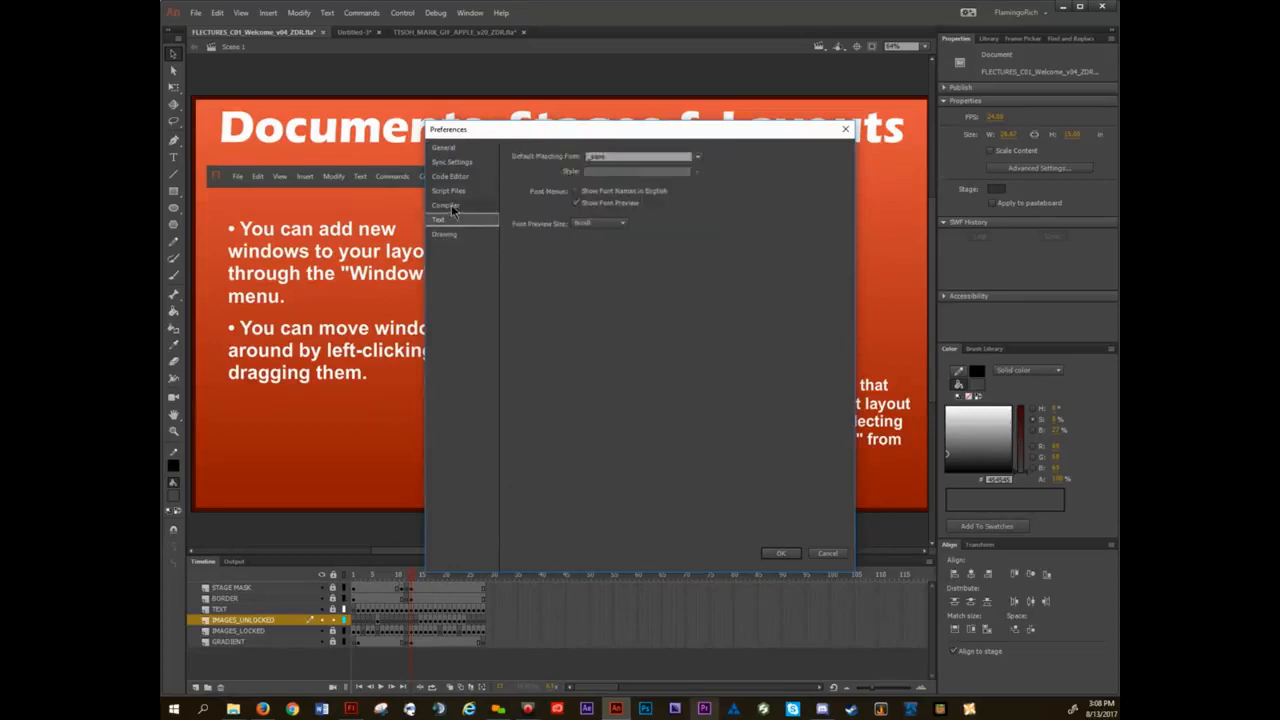
{"action": "left_click", "coordinate": [451, 204]}
{"action": "left_click", "coordinate": [451, 192]}
{"action": "left_click", "coordinate": [455, 176]}
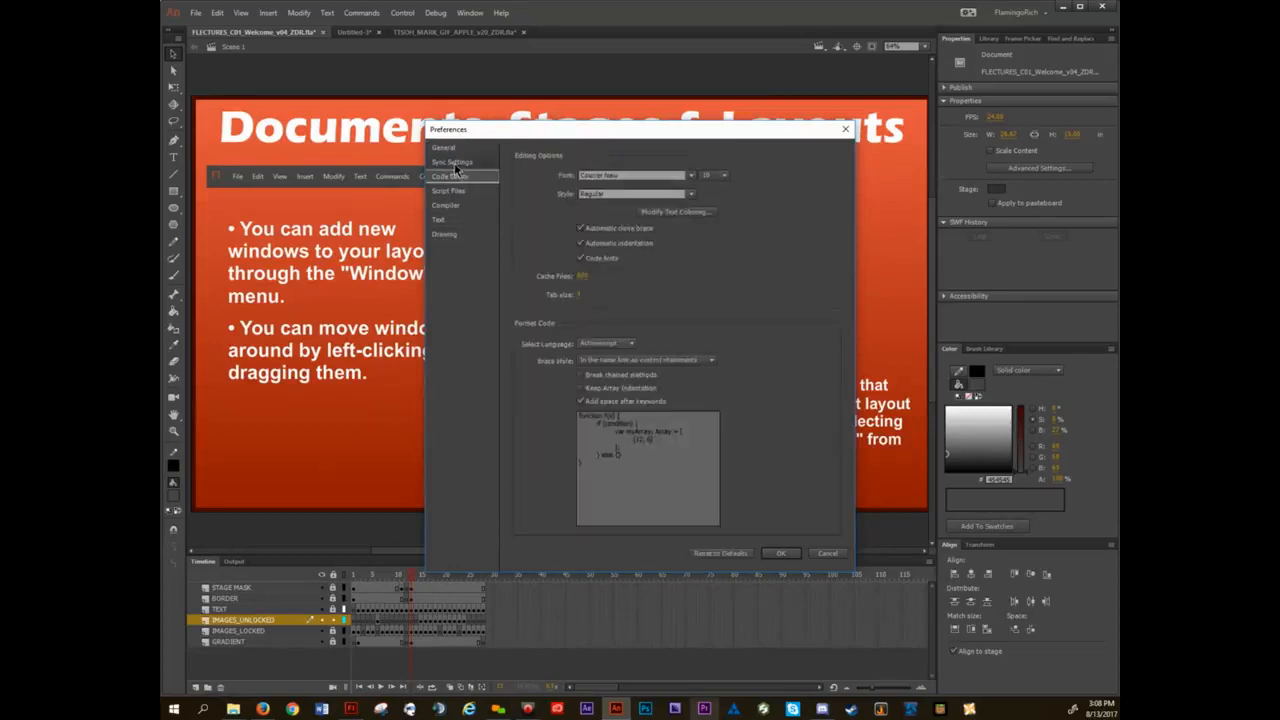
{"action": "left_click", "coordinate": [454, 163]}
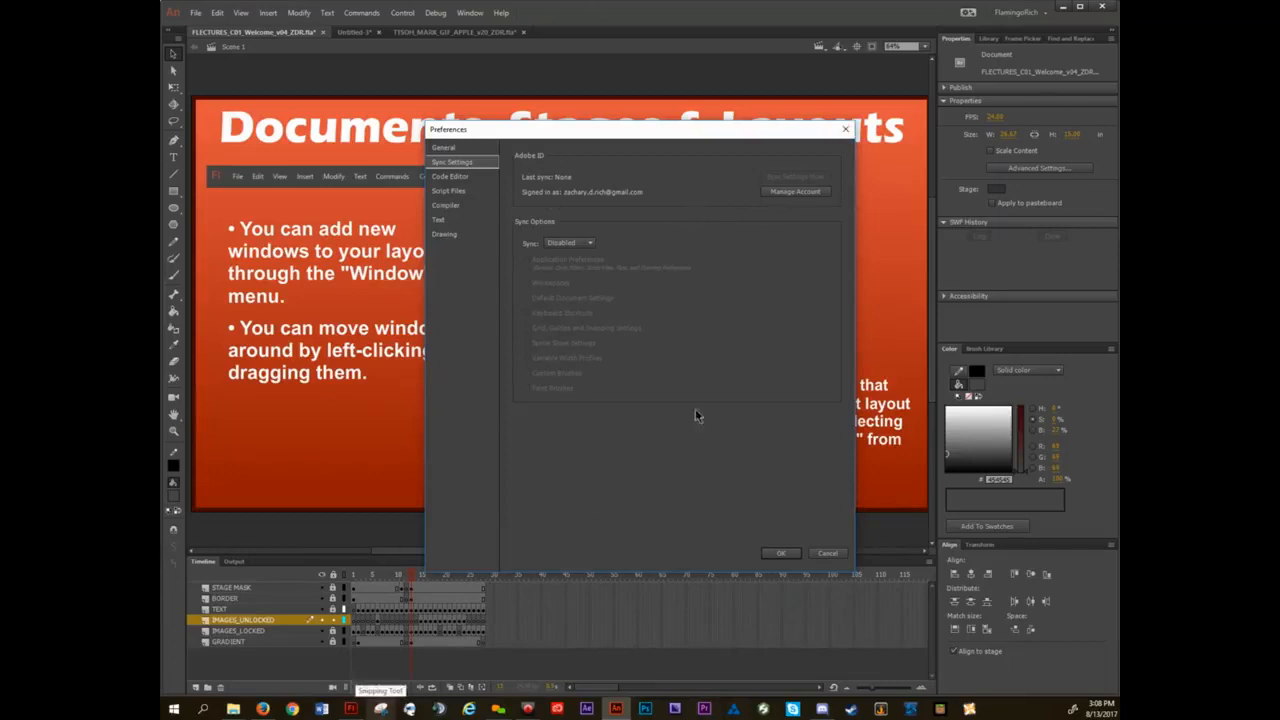
{"action": "left_click", "coordinate": [826, 554]}
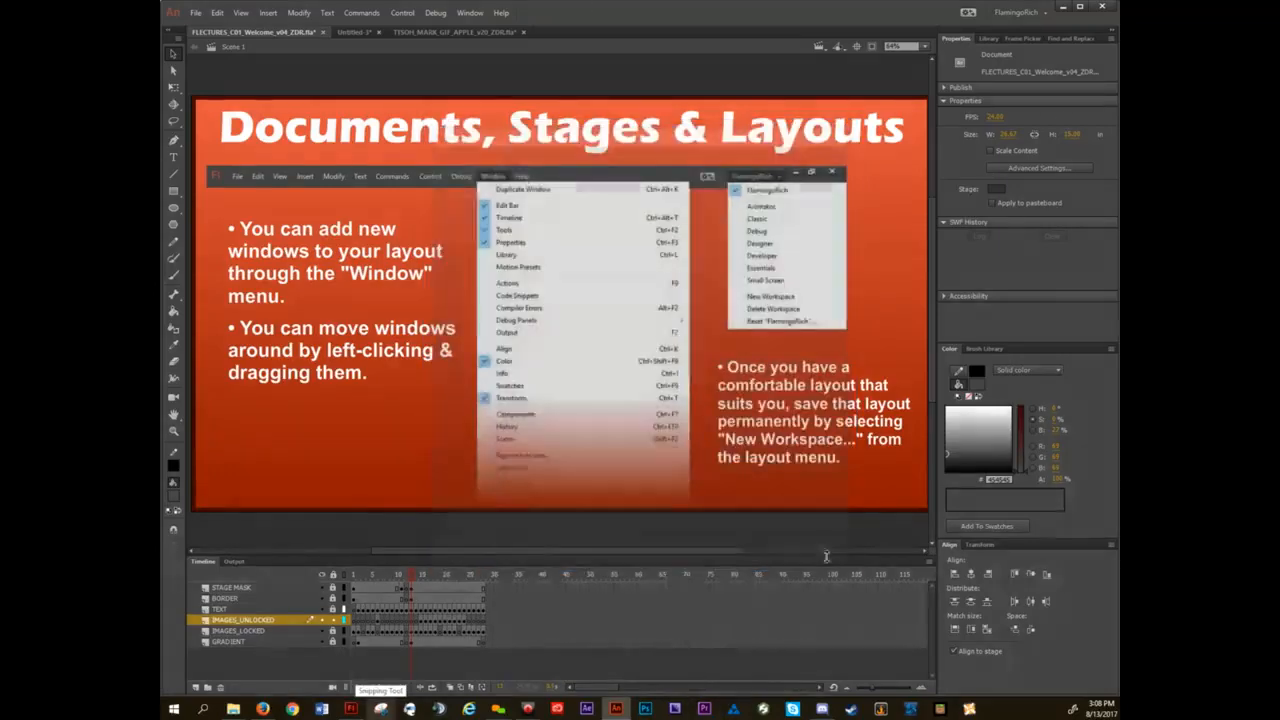
Advance the lecture document to the Properties, Color, Align & Transform slide and review the list of available panels.
{"action": "left_click", "coordinate": [1020, 12]}
{"action": "left_click", "coordinate": [1022, 14]}
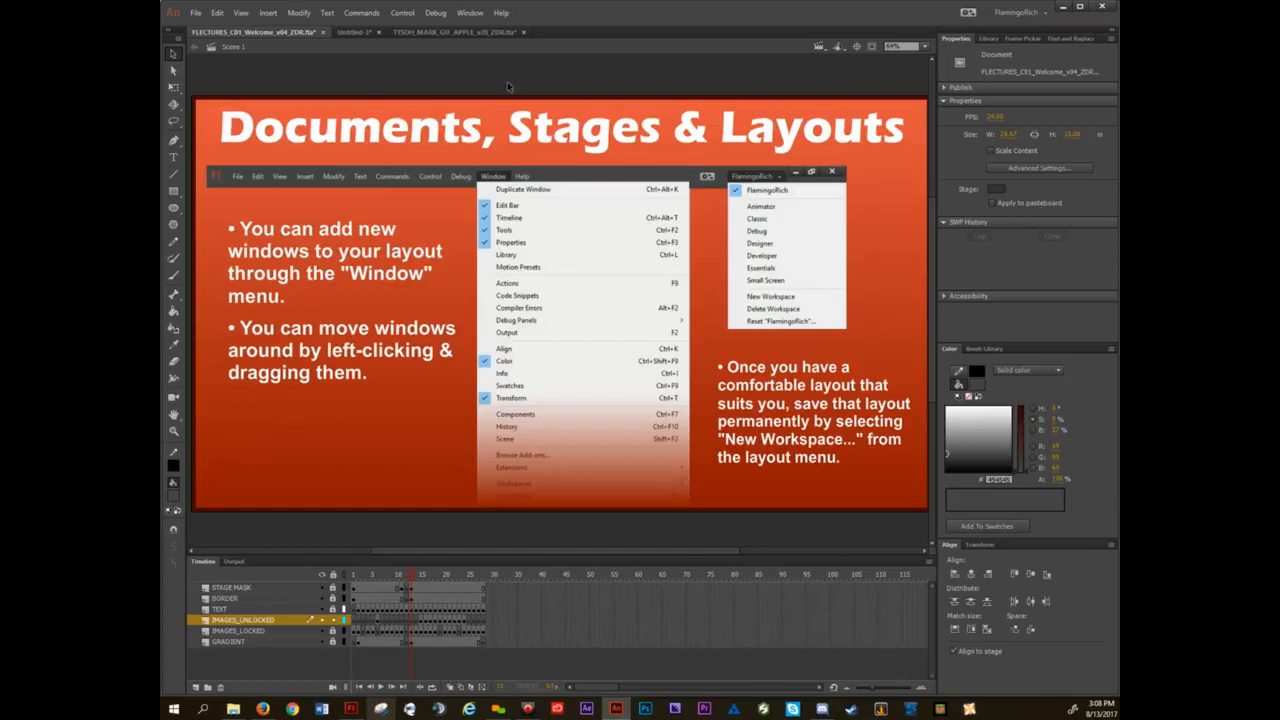
{"action": "key", "text": "period"}
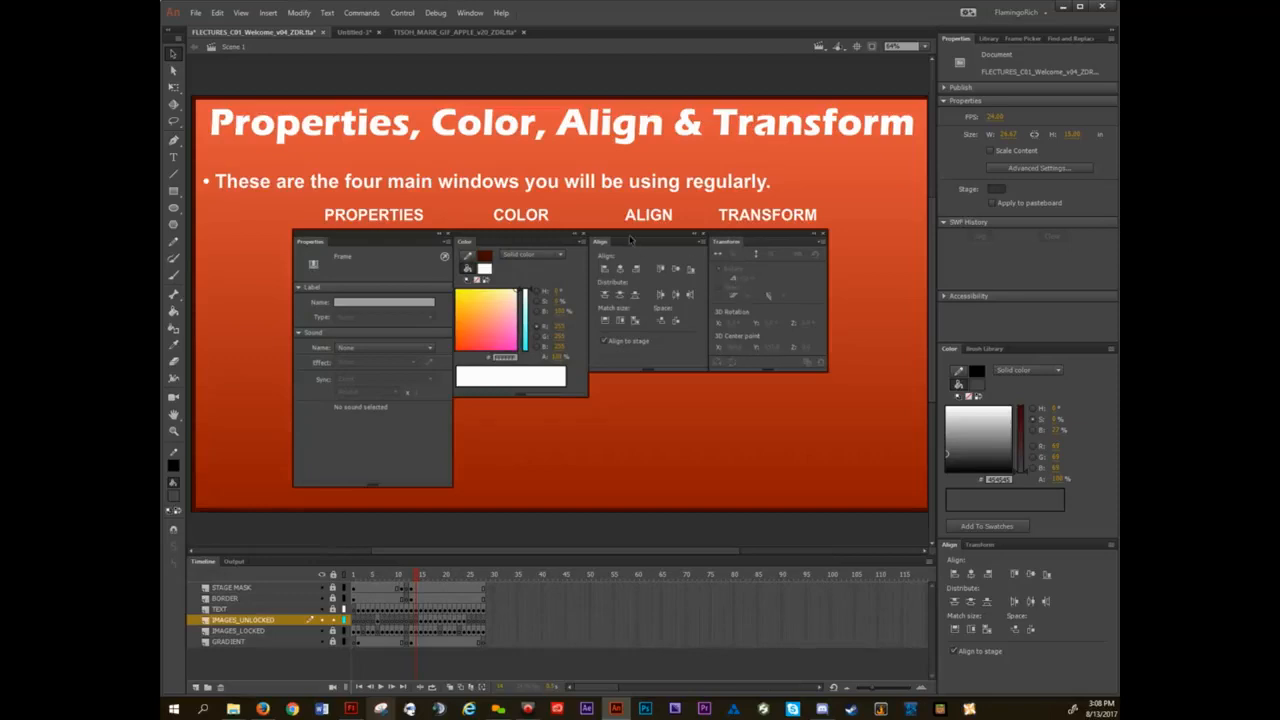
{"action": "left_click", "coordinate": [471, 14]}
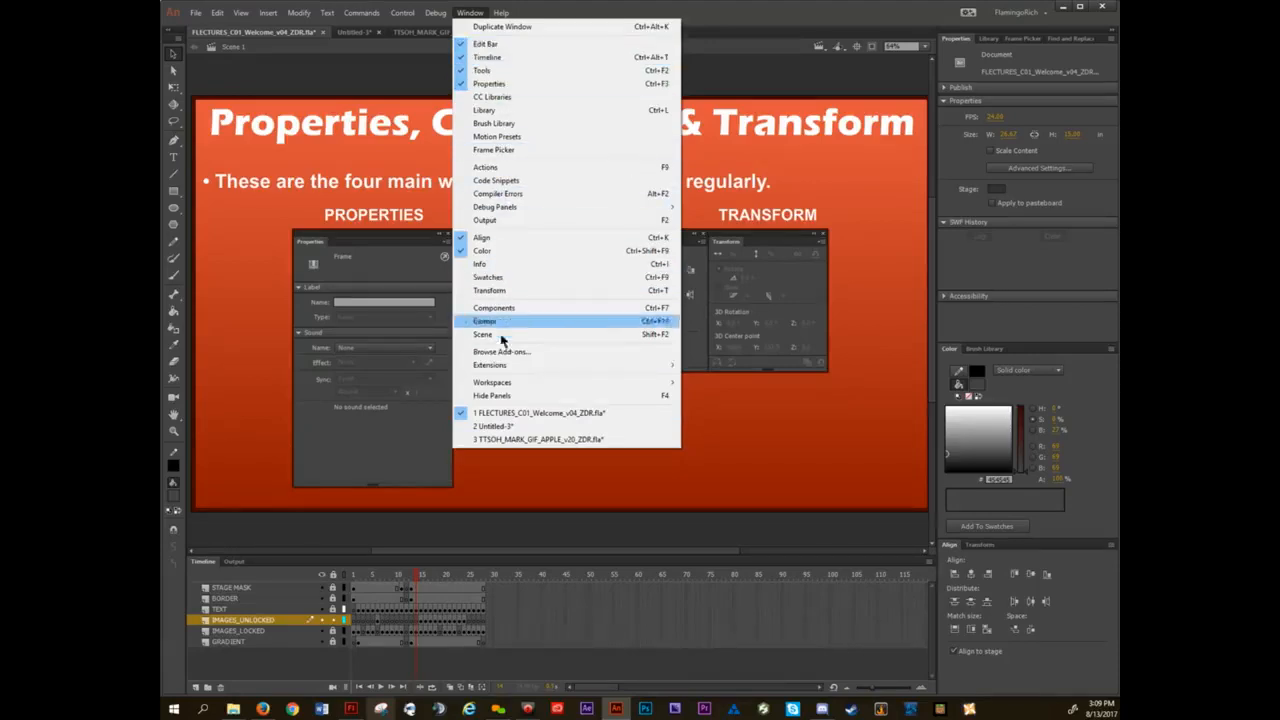
{"action": "left_click", "coordinate": [472, 14]}
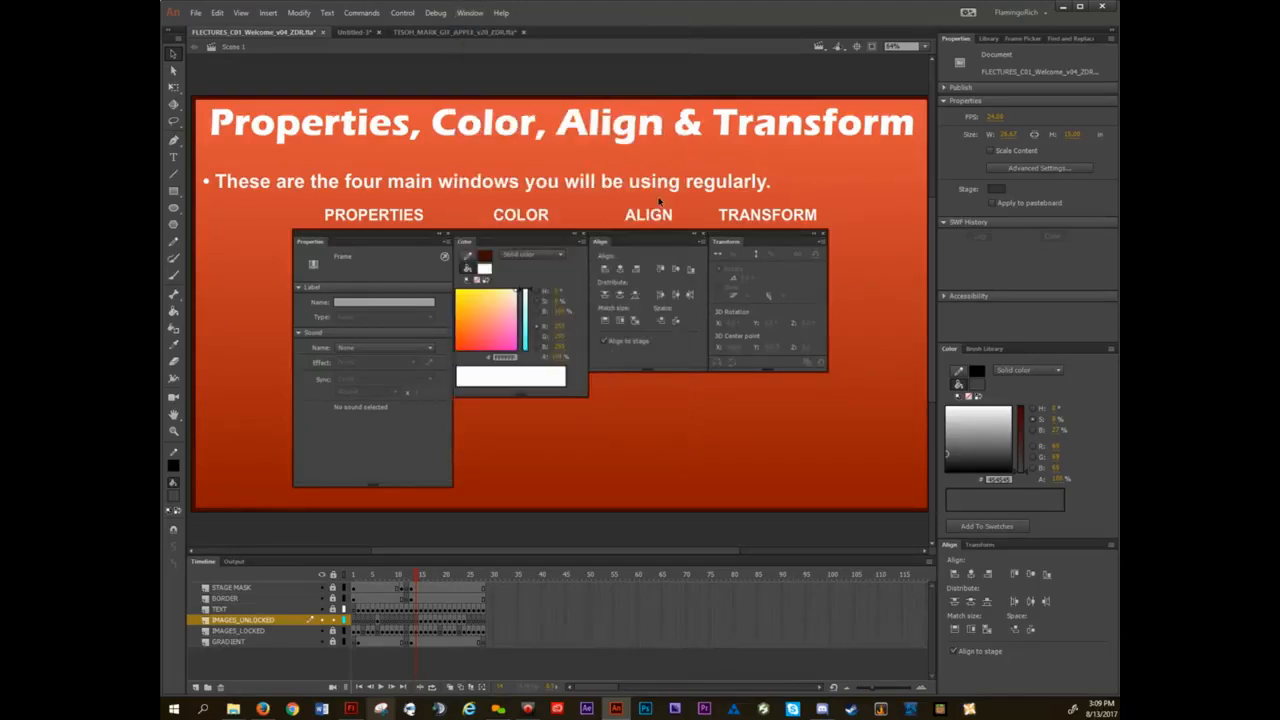
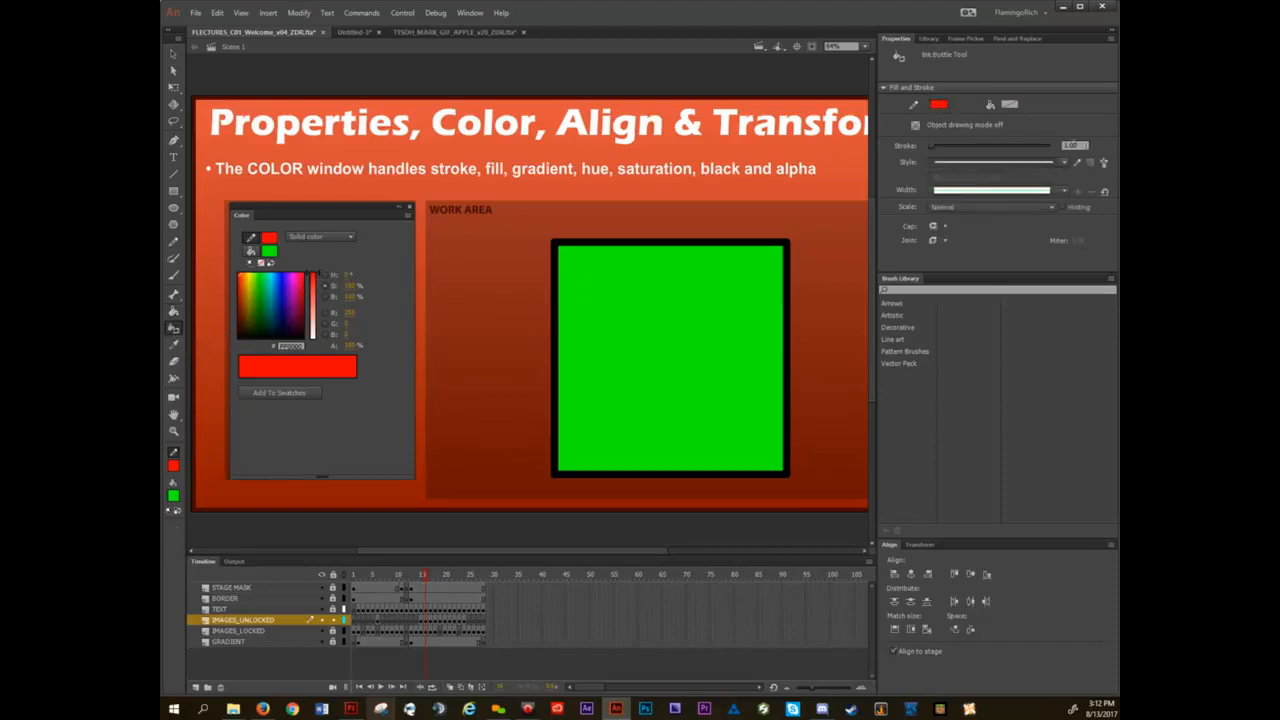
Set the Ink Bottle stroke size to 20 and apply the red stroke to the green square's outline.
{"action": "left_click_drag", "start_coordinate": [1086, 146], "coordinate": [967, 168]}
{"action": "type", "text": "20"}
{"action": "key", "text": "Return"}
{"action": "left_click", "coordinate": [563, 285]}
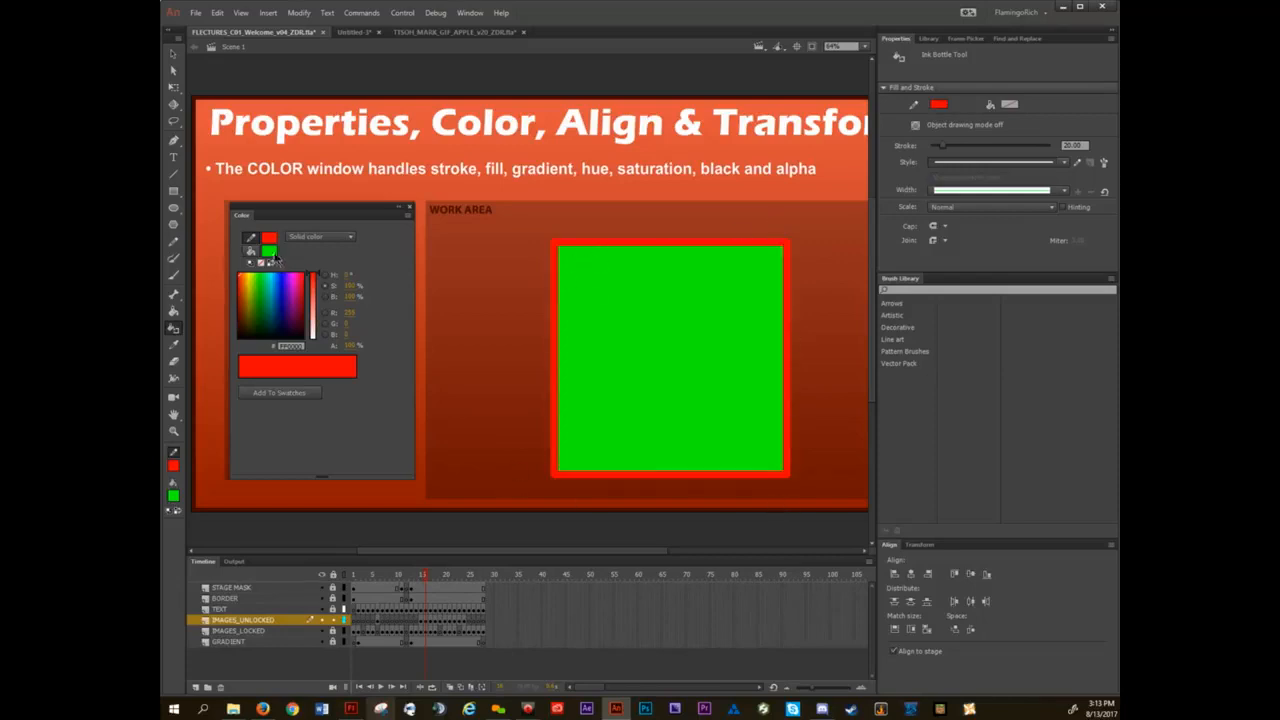
Change the stroke color to black and apply it to the square's outline with the Ink Bottle.
{"action": "left_click", "coordinate": [270, 239]}
{"action": "left_click", "coordinate": [311, 280]}
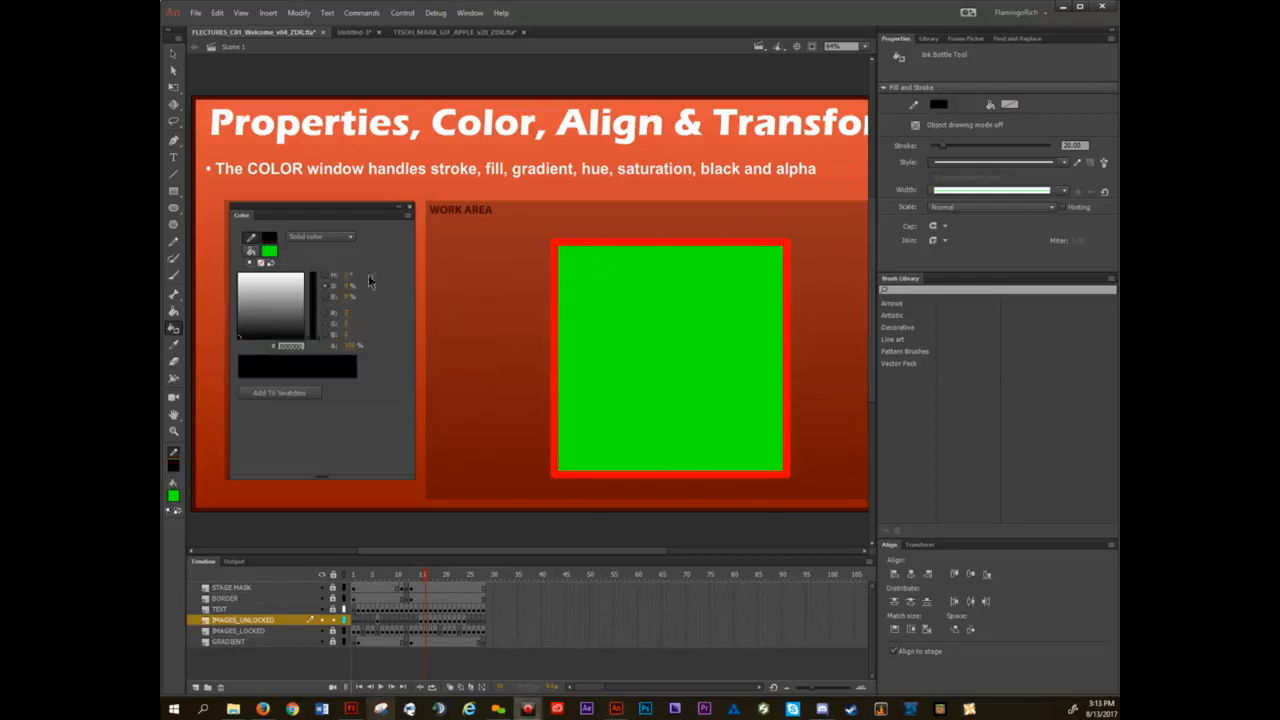
{"action": "left_click", "coordinate": [605, 246]}
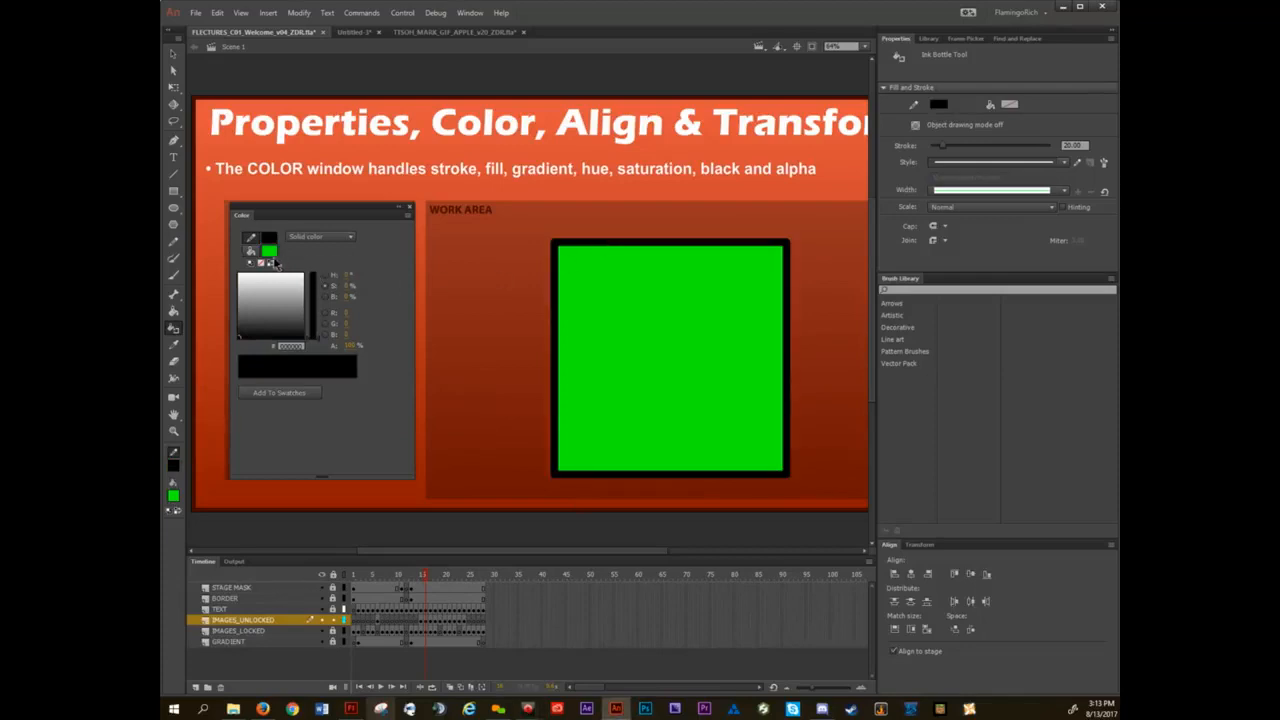
Change the fill color to white and fill the green square with the Paint Bucket.
{"action": "left_click", "coordinate": [270, 251]}
{"action": "left_click", "coordinate": [279, 348]}
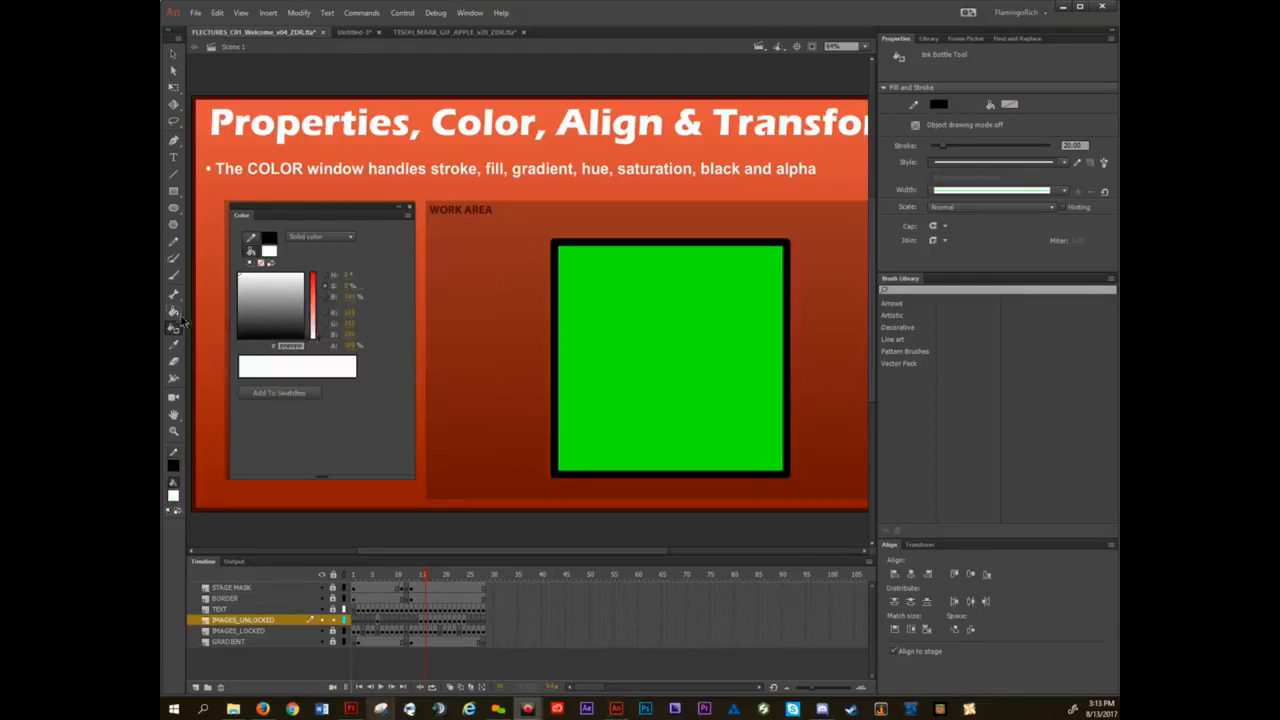
{"action": "left_click", "coordinate": [172, 312]}
{"action": "left_click", "coordinate": [648, 341]}
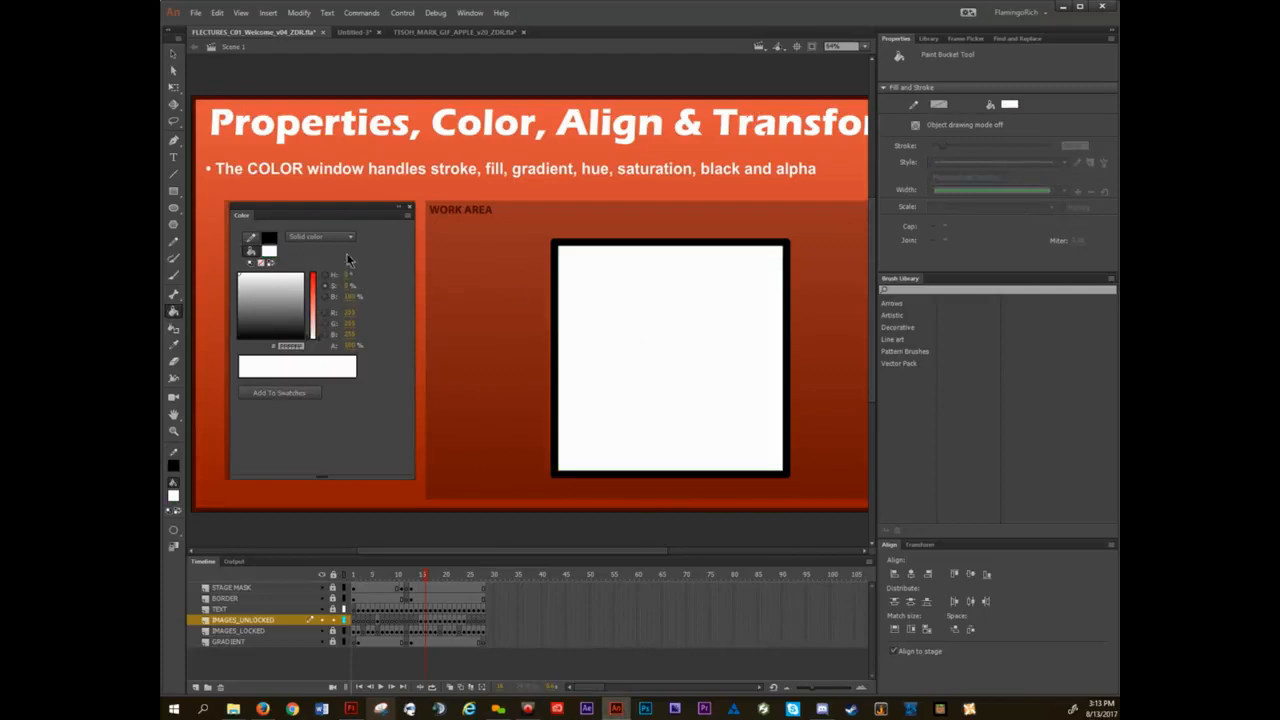
Lower the white fill's alpha to make it semi-transparent and refill the square with the Paint Bucket.
{"action": "key", "text": "v"}
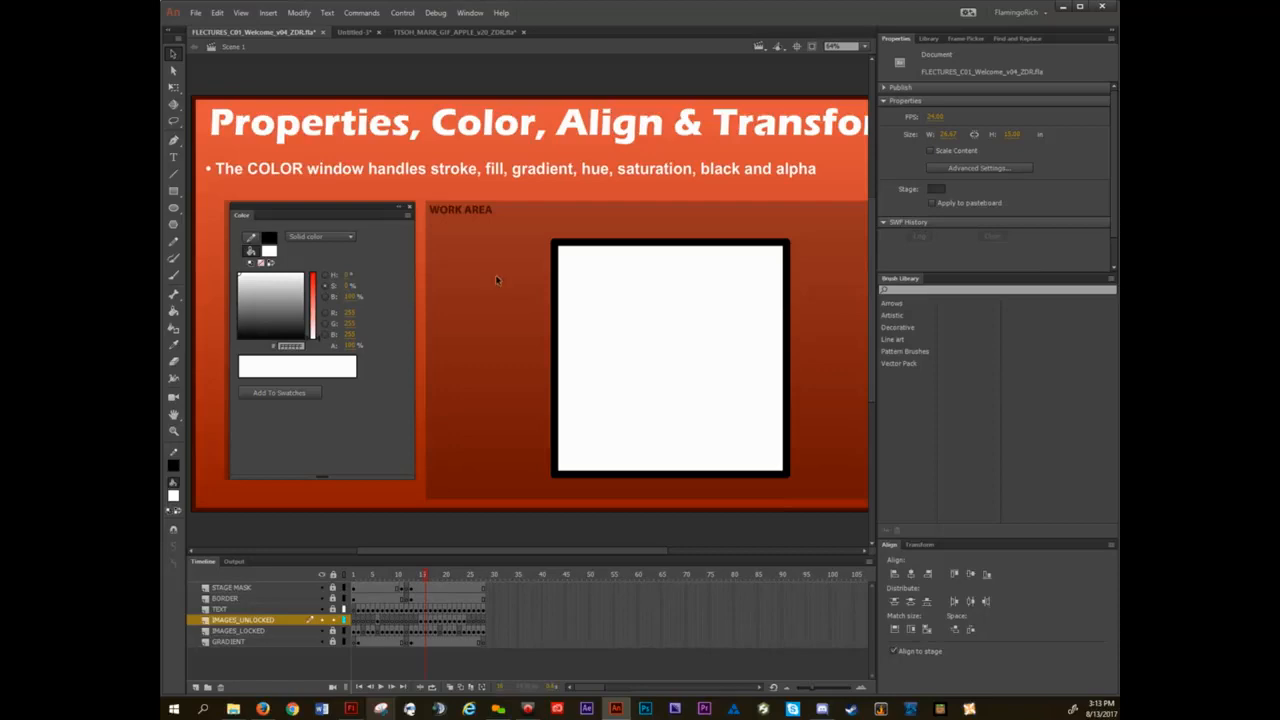
{"action": "left_click", "coordinate": [351, 345]}
{"action": "type", "text": "0"}
{"action": "key", "text": "Return"}
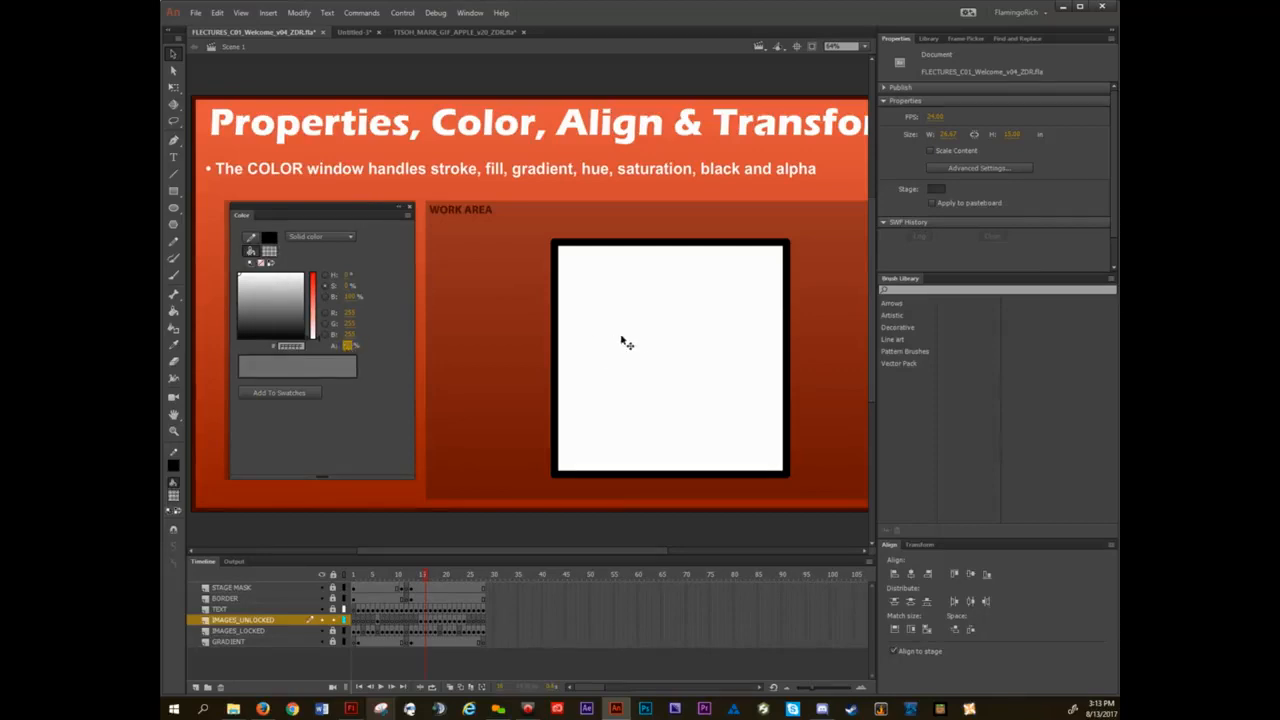
{"action": "key", "text": "k"}
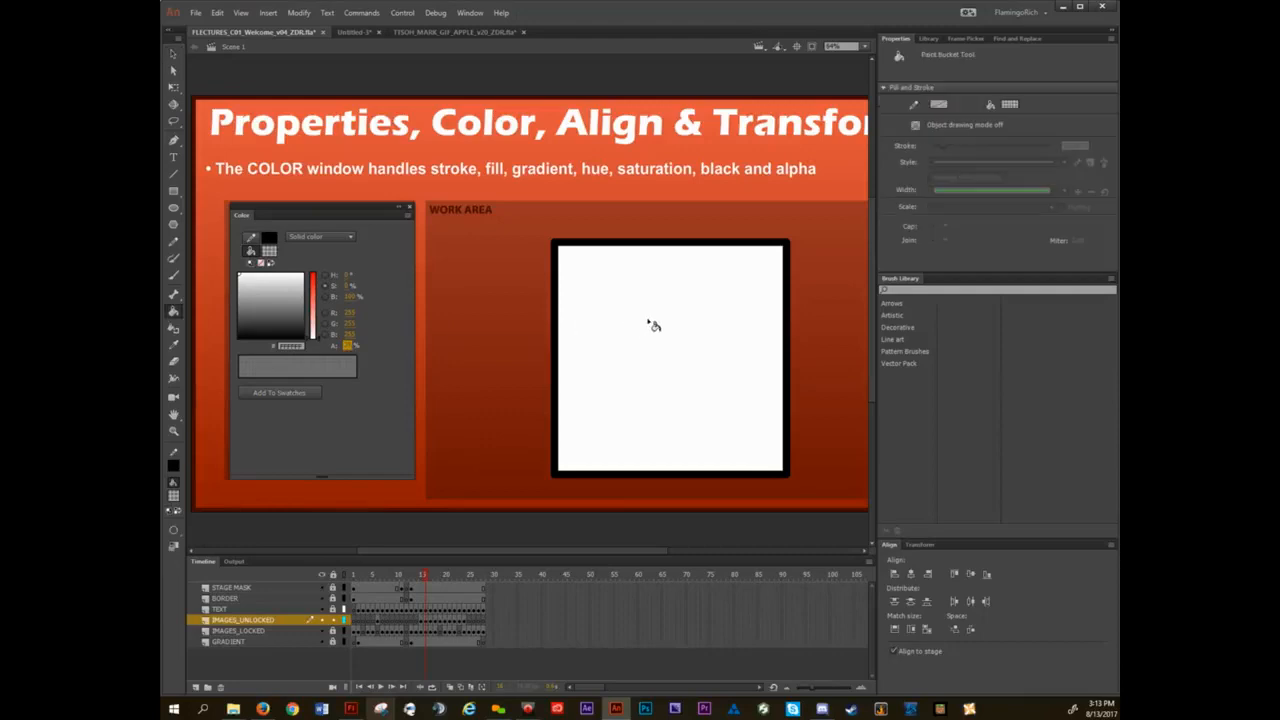
{"action": "left_click", "coordinate": [650, 324]}
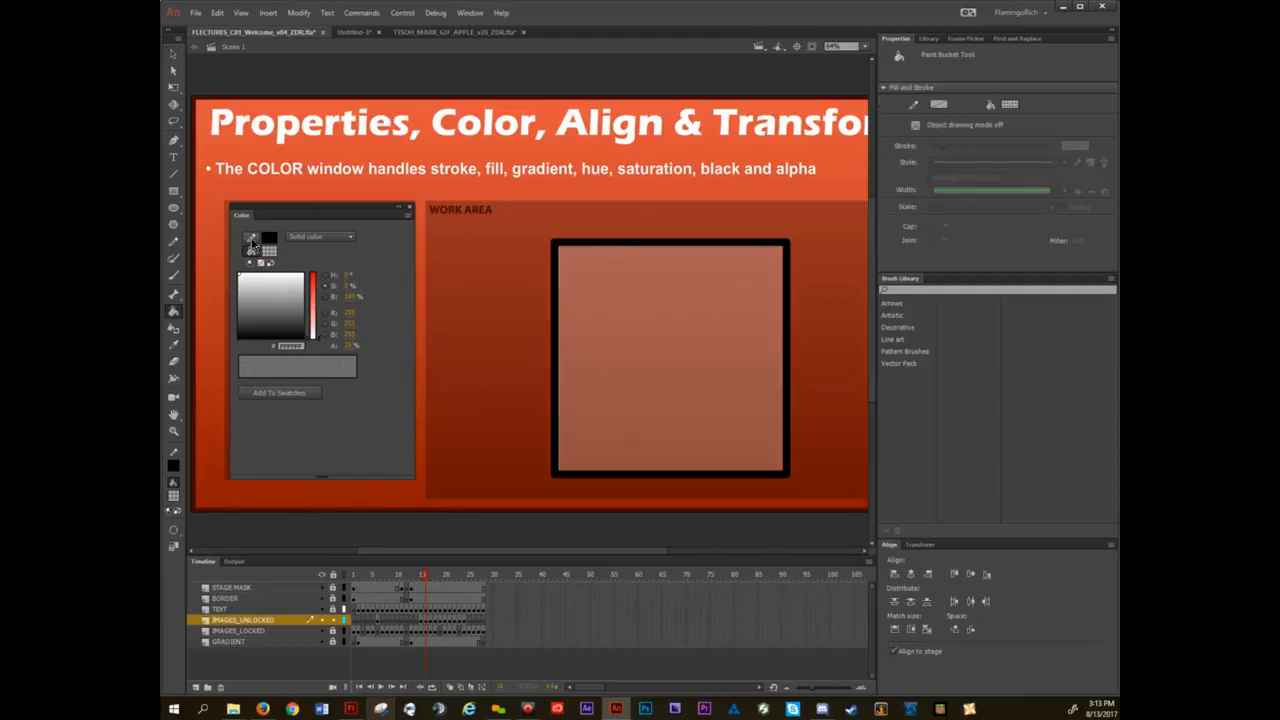
Lower the black stroke's alpha to make it semi-transparent and apply it to the square's outline with the Ink Bottle.
{"action": "left_click", "coordinate": [251, 241]}
{"action": "left_click", "coordinate": [352, 346]}
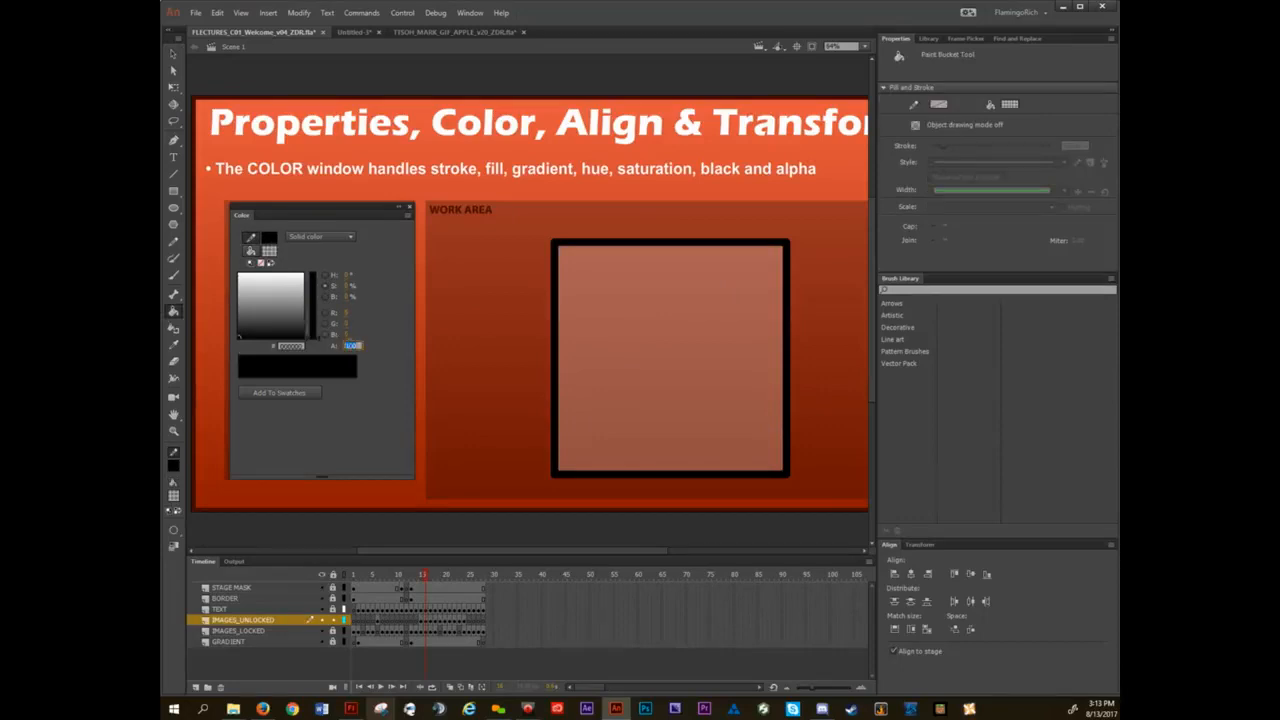
{"action": "type", "text": "0"}
{"action": "key", "text": "Return"}
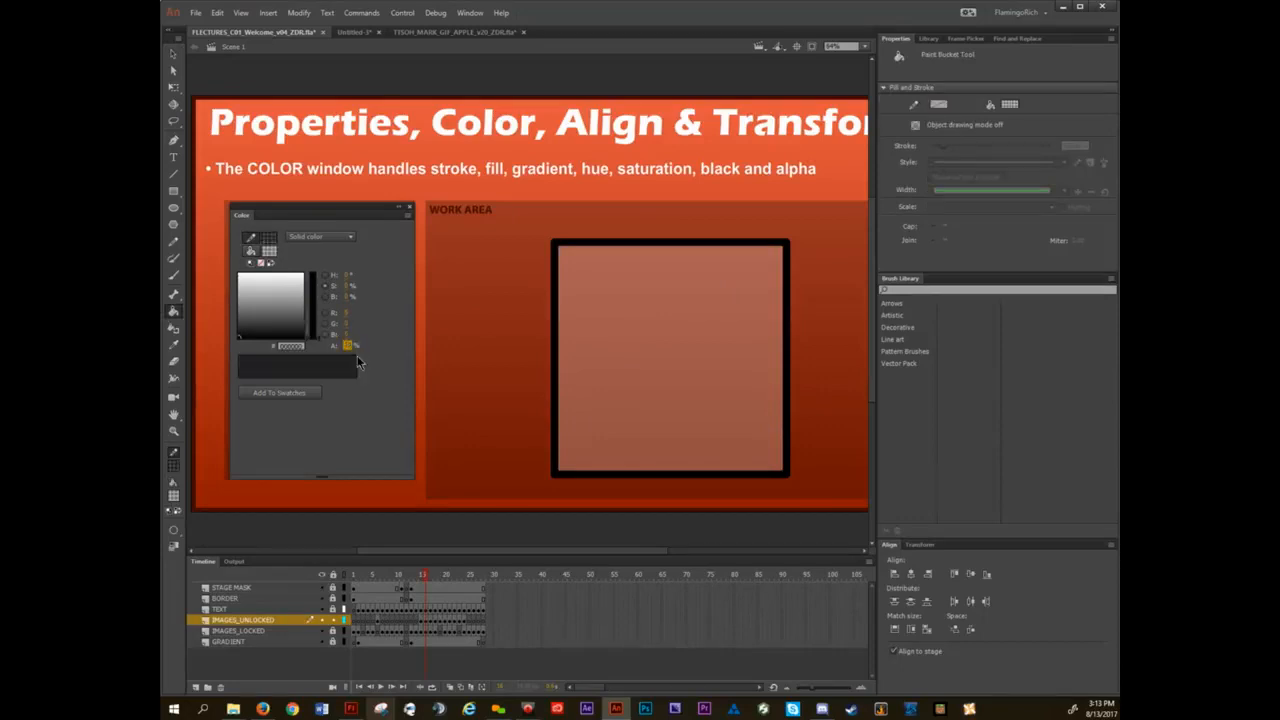
{"action": "left_click", "coordinate": [173, 328]}
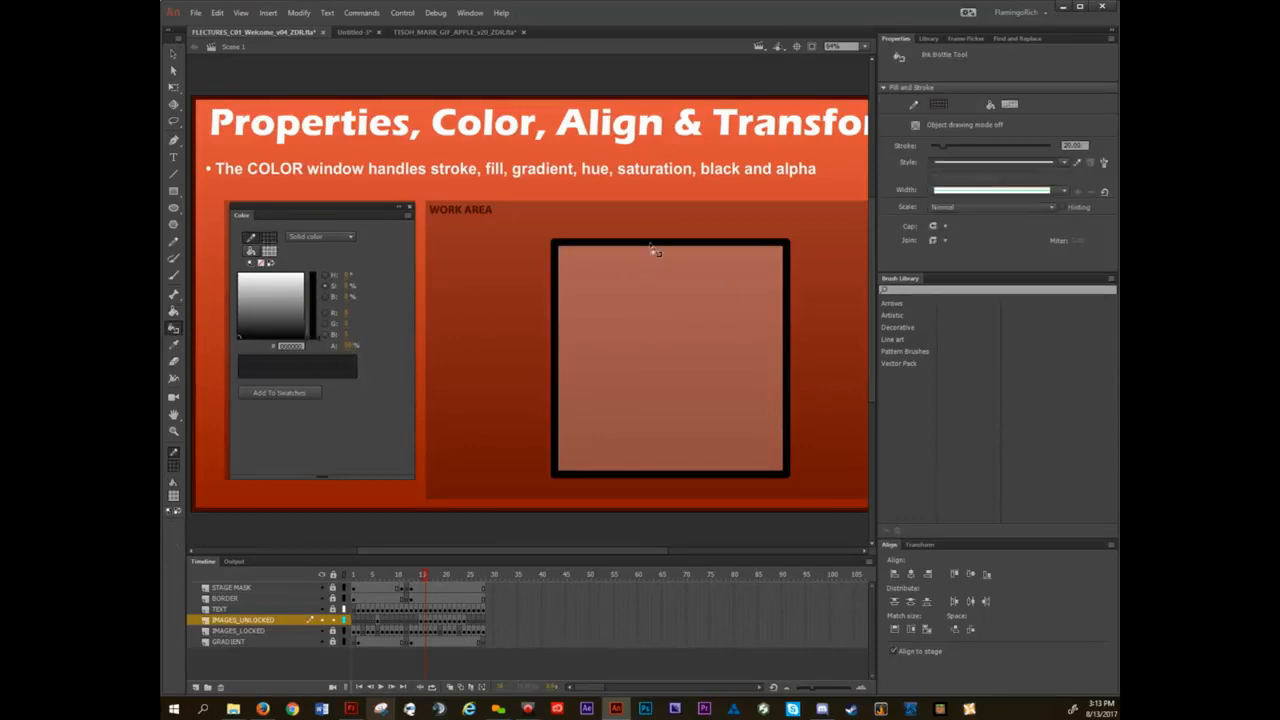
{"action": "left_click", "coordinate": [653, 249]}
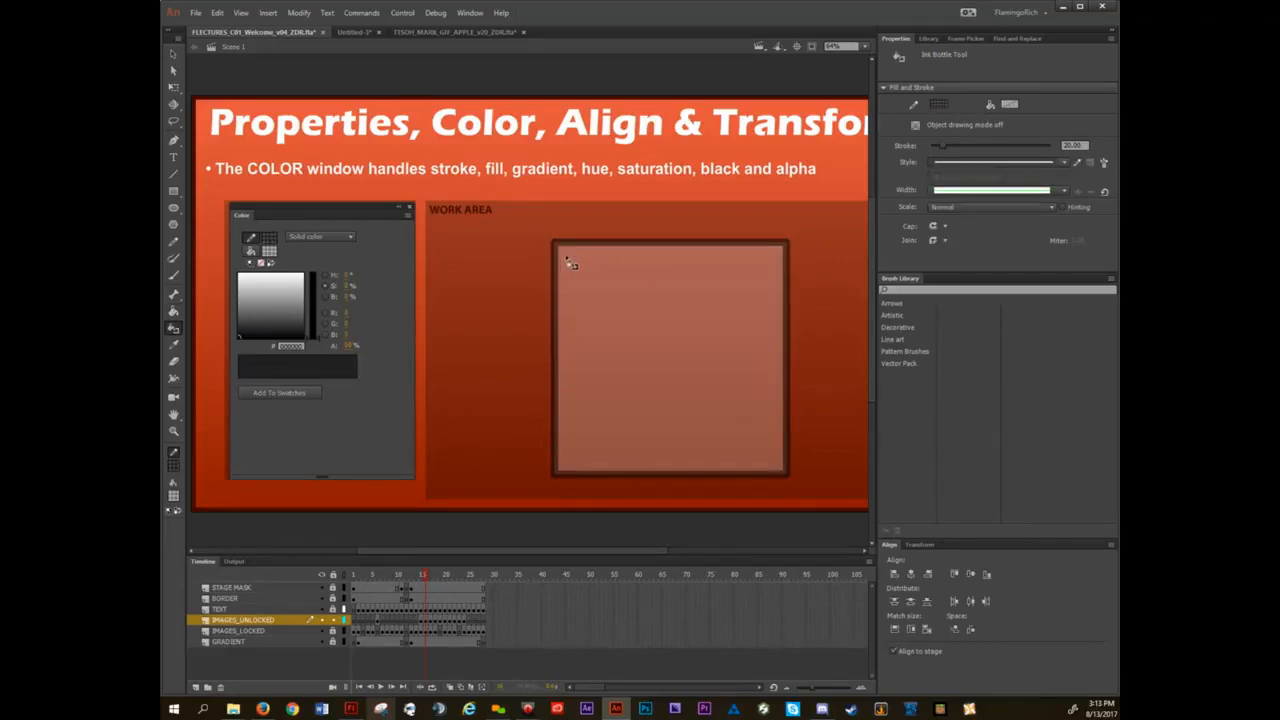
Raise the alpha of both the black stroke color and the white fill color back to full opacity.
{"action": "key", "text": "v"}
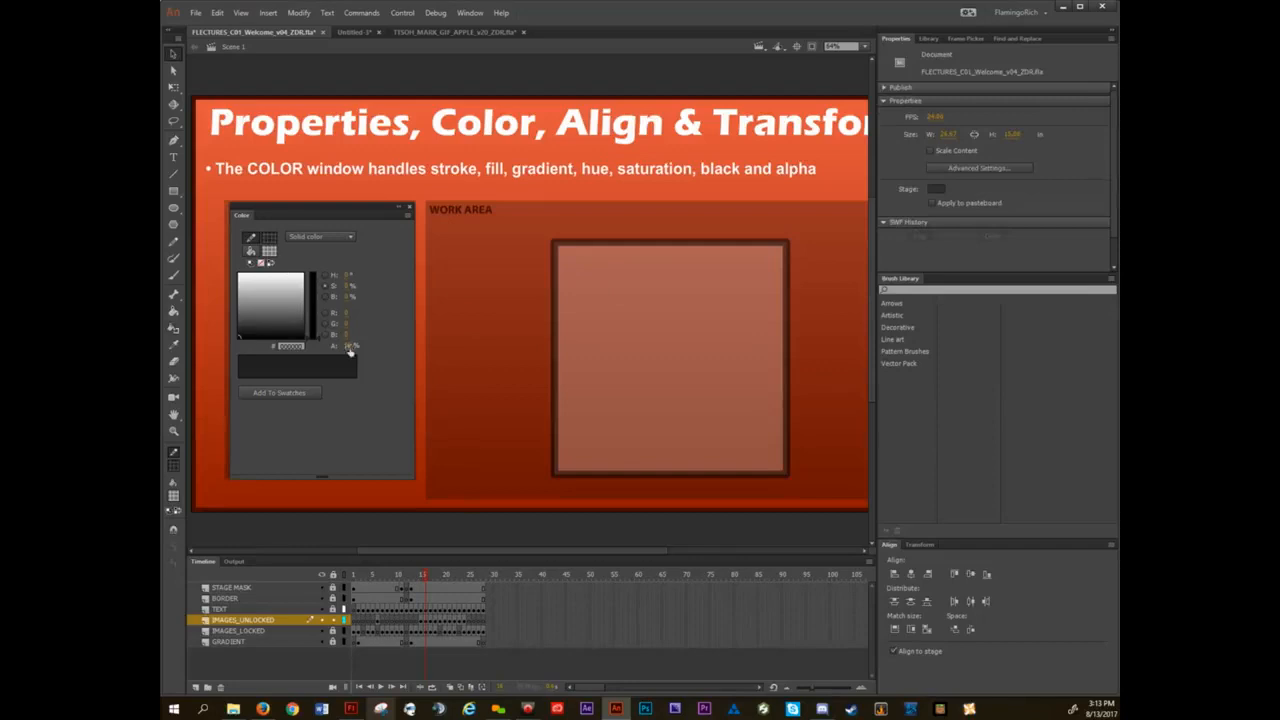
{"action": "left_click_drag", "start_coordinate": [349, 346], "coordinate": [455, 345]}
{"action": "left_click", "coordinate": [251, 251]}
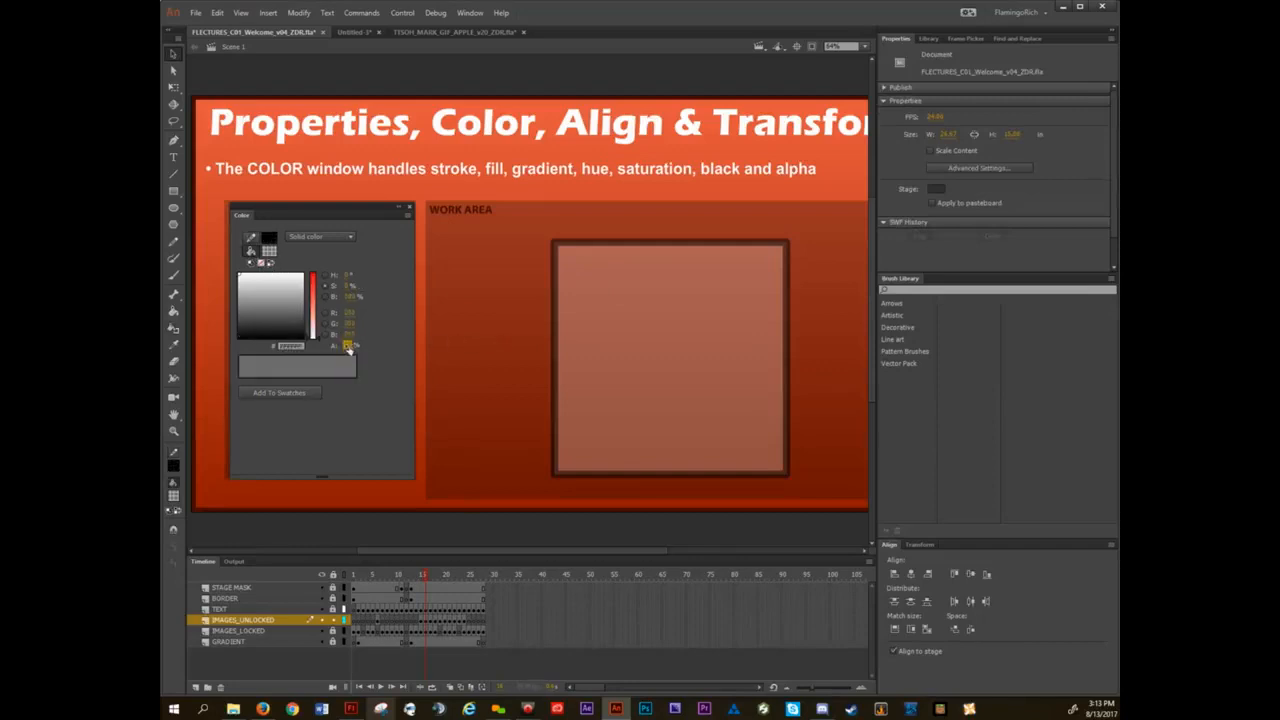
{"action": "left_click_drag", "start_coordinate": [349, 346], "coordinate": [520, 332]}
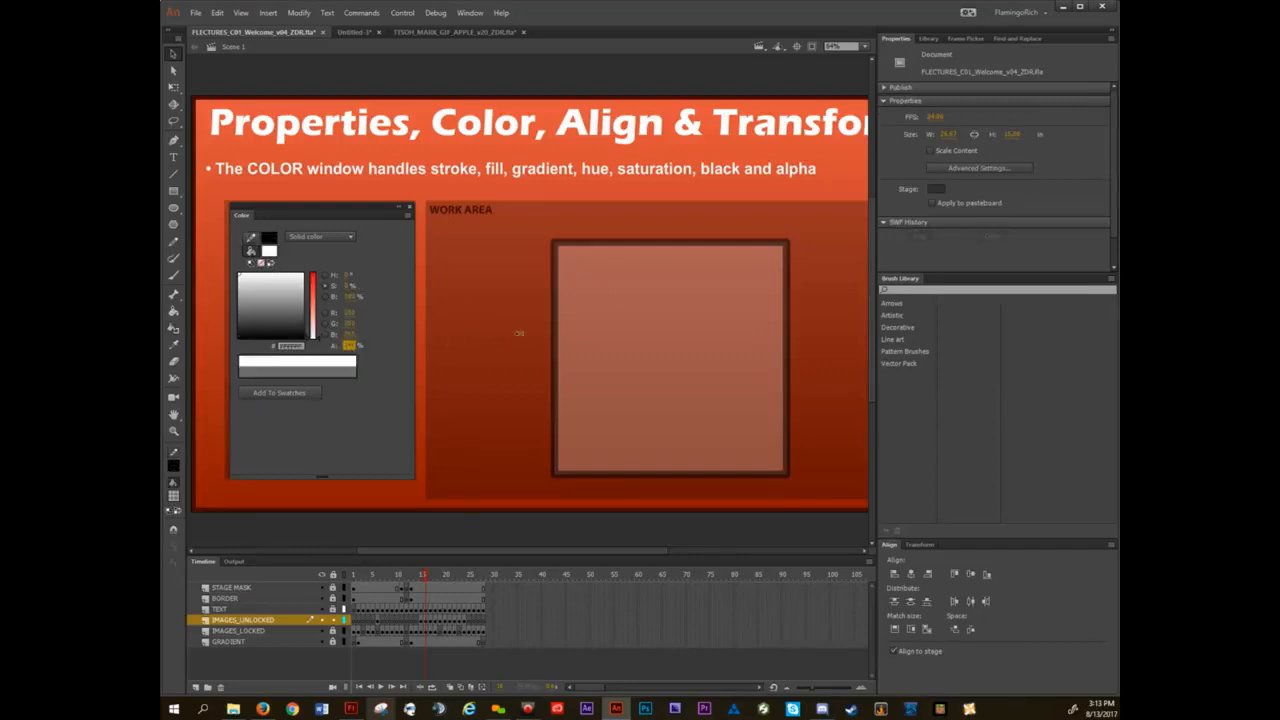
Switch the fill type to Linear gradient and fill the square with the black-to-white gradient.
{"action": "left_click", "coordinate": [351, 237]}
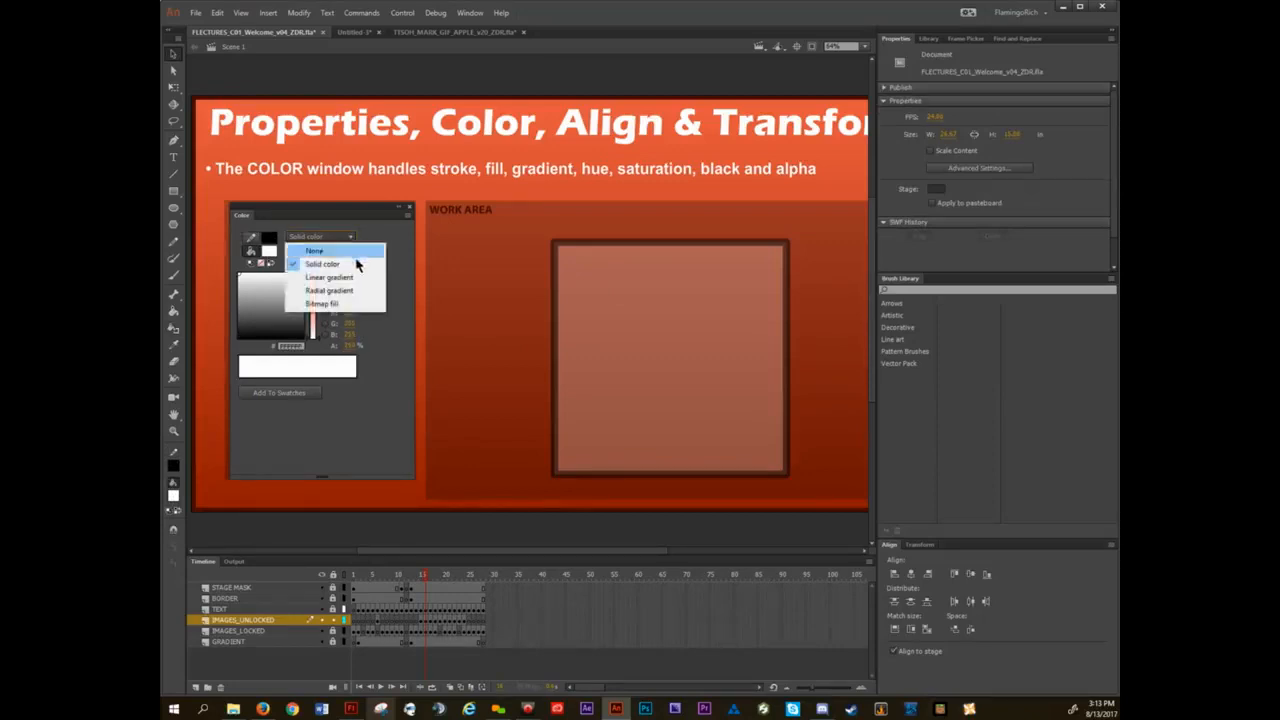
{"action": "left_click", "coordinate": [357, 277]}
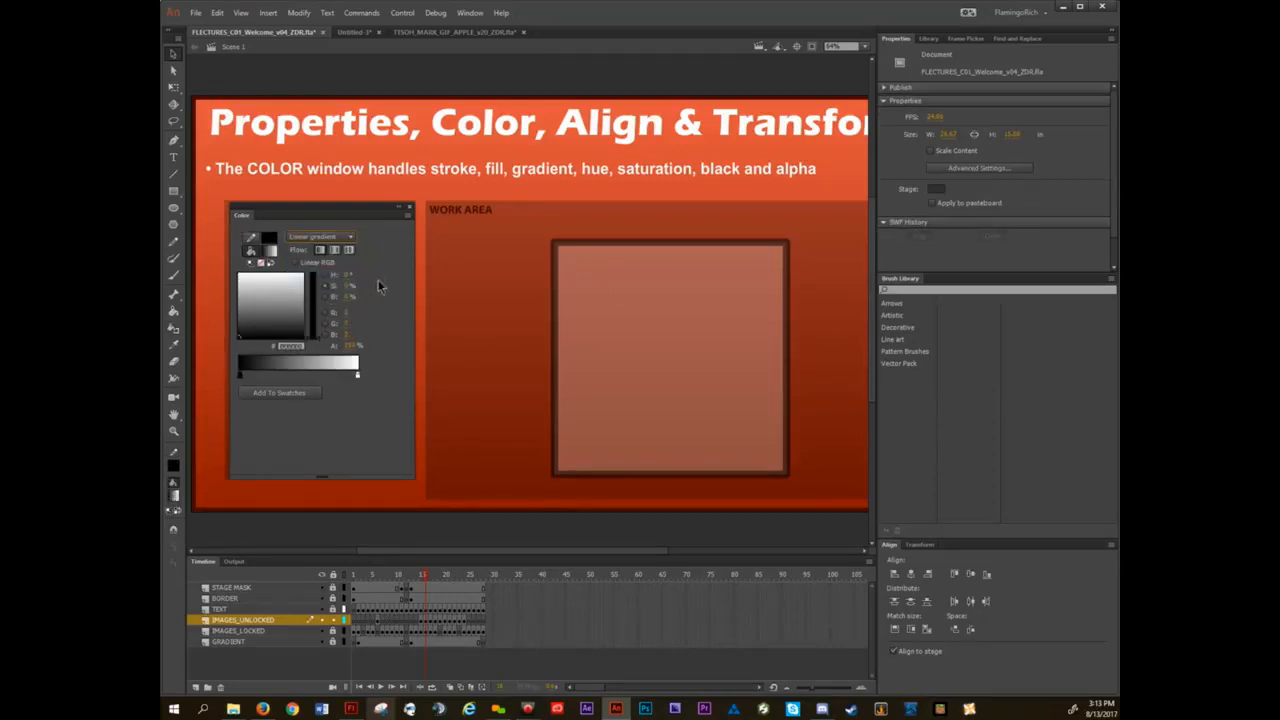
{"action": "key", "text": "k"}
{"action": "left_click", "coordinate": [637, 334]}
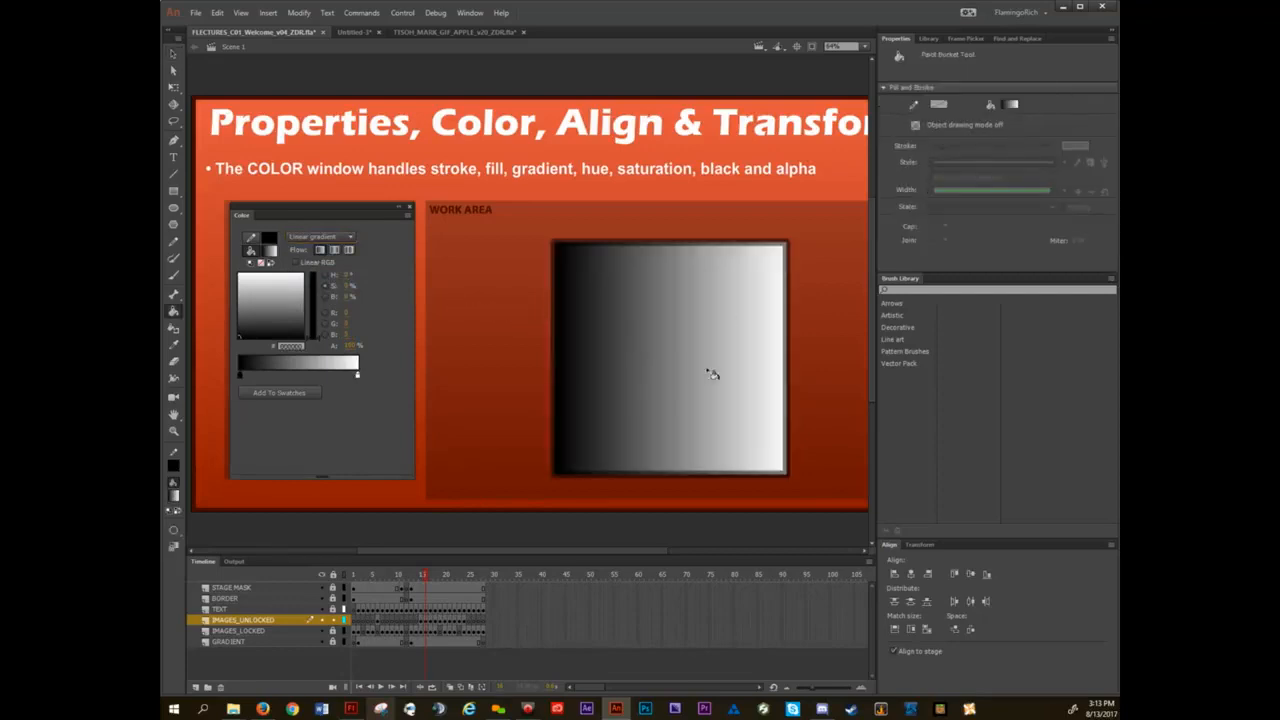
Switch the fill type to Radial gradient and refill the square from its center.
{"action": "left_click", "coordinate": [336, 237]}
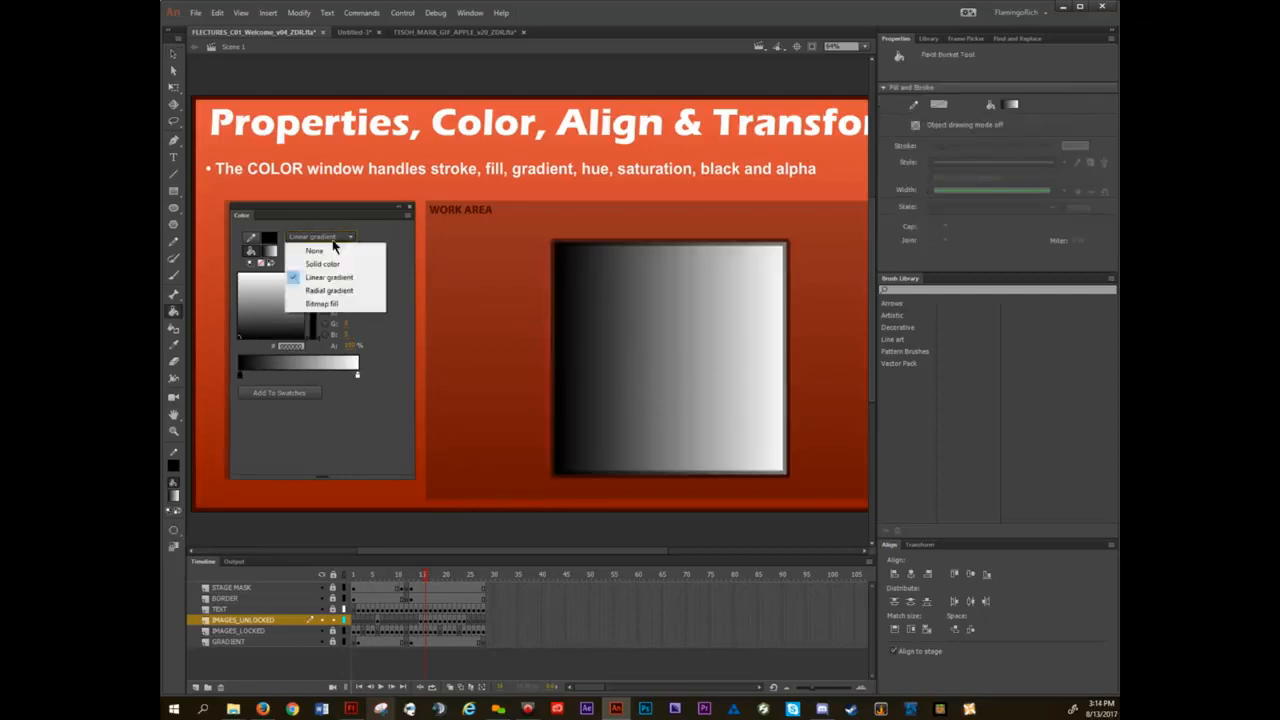
{"action": "left_click", "coordinate": [329, 291]}
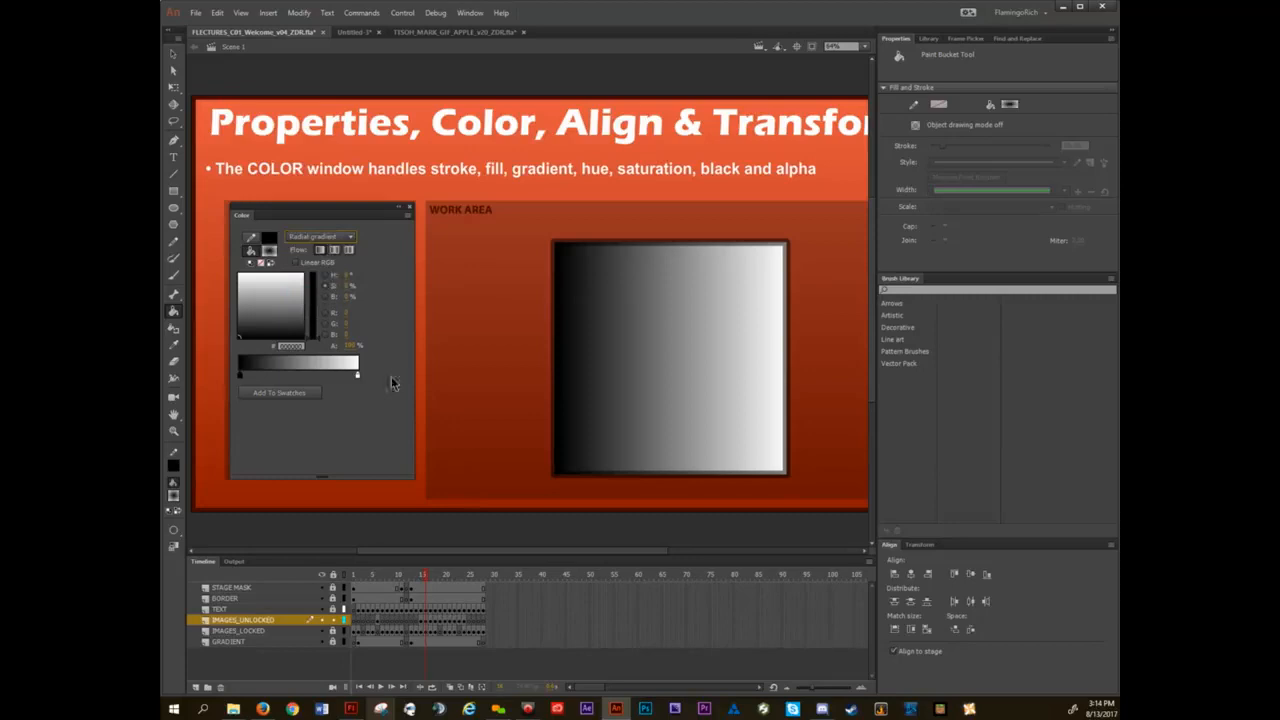
{"action": "left_click", "coordinate": [670, 364]}
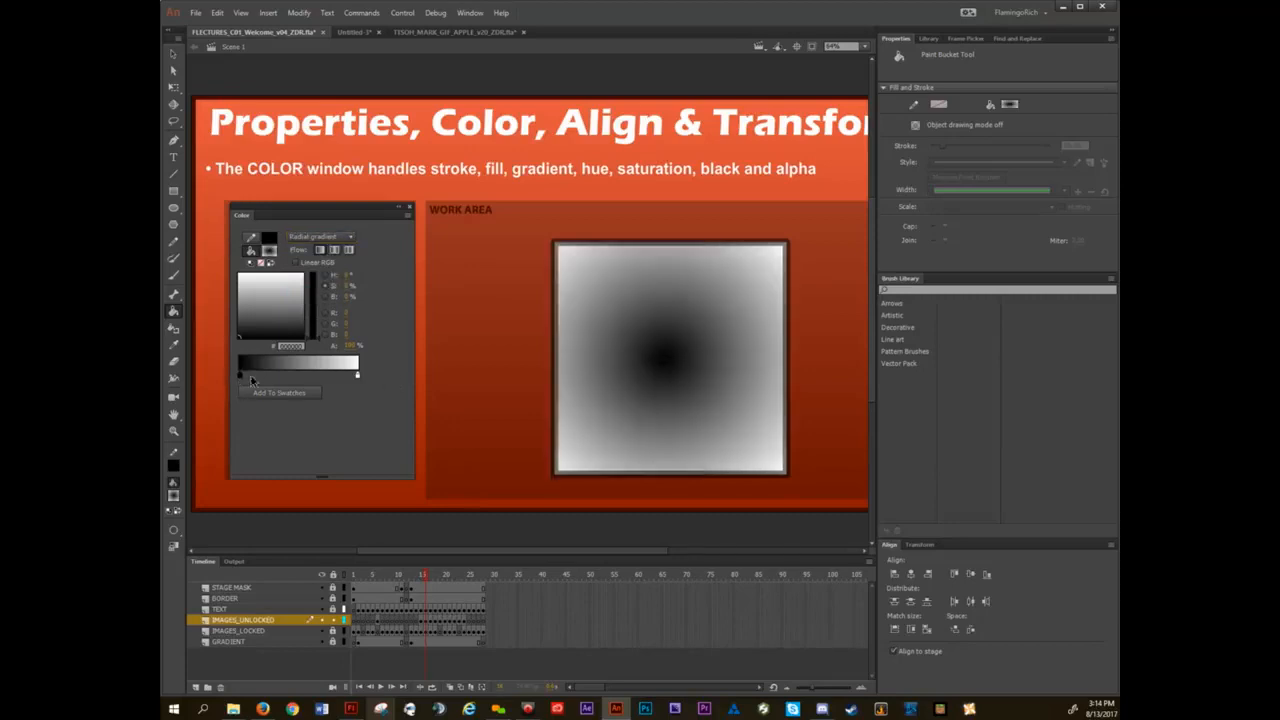
Add a third color stop to the radial gradient, make the first stop green (#00FF00), and refill the square.
{"action": "left_click_drag", "start_coordinate": [251, 379], "coordinate": [286, 378]}
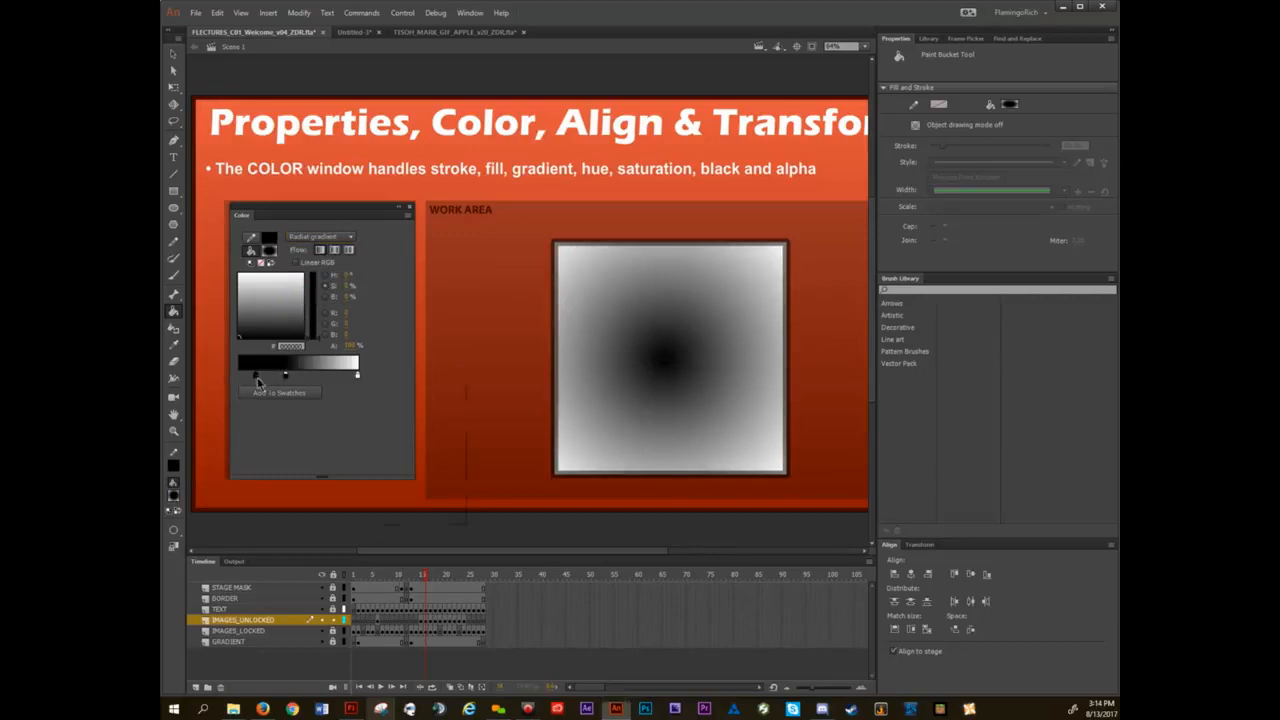
{"action": "double_click", "coordinate": [257, 379]}
{"action": "left_click", "coordinate": [360, 408]}
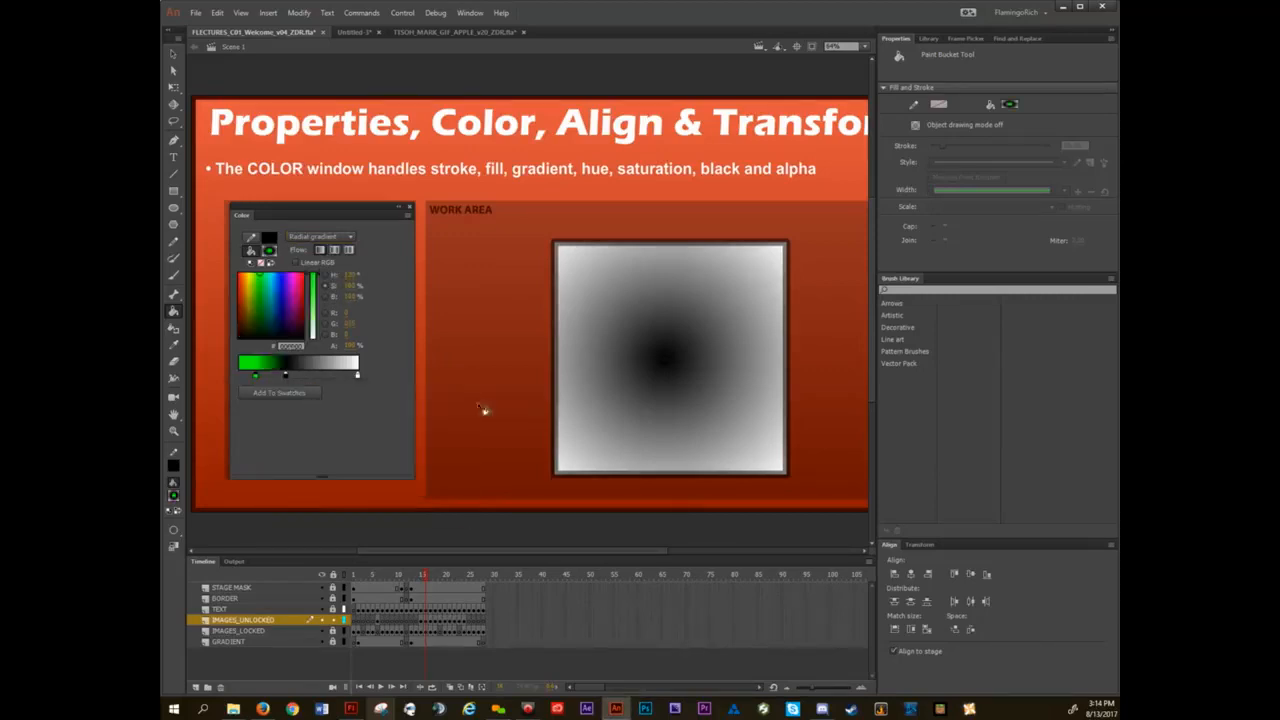
{"action": "left_click", "coordinate": [685, 361]}
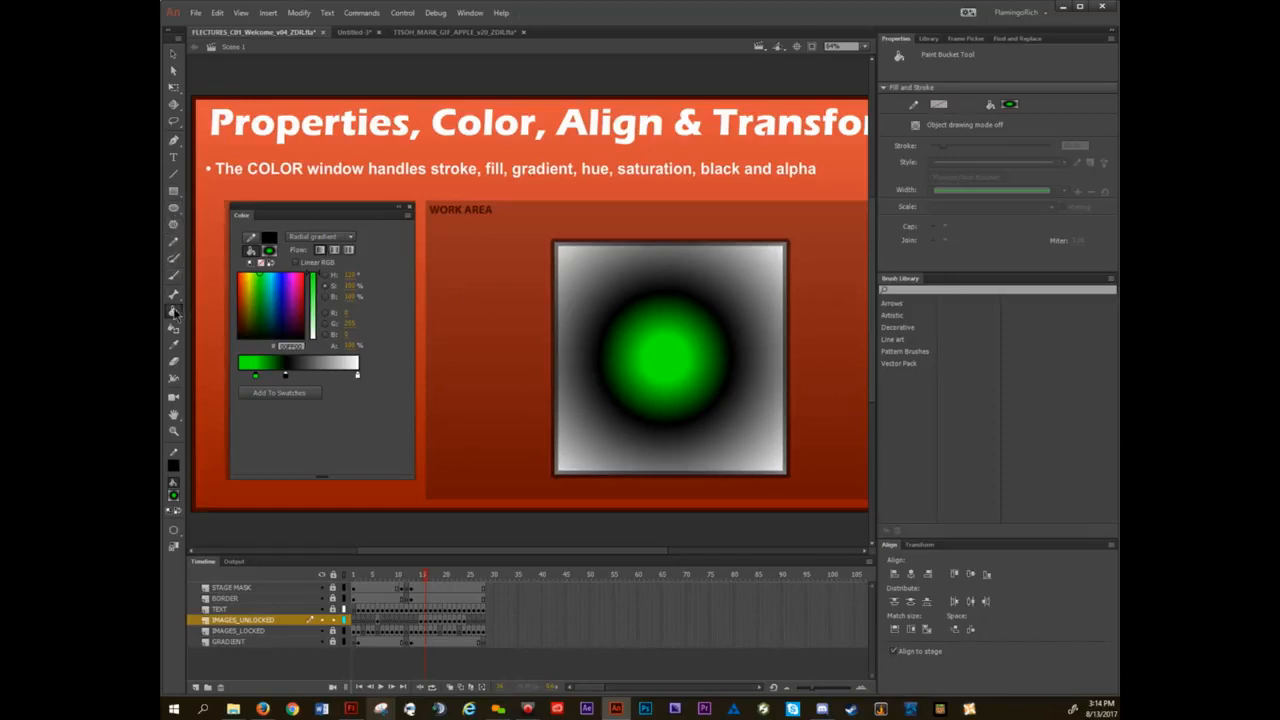
Use the Gradient Transform tool to narrow the square's radial gradient into an ellipse and rotate it to nearly upright.
{"action": "key", "text": "q"}
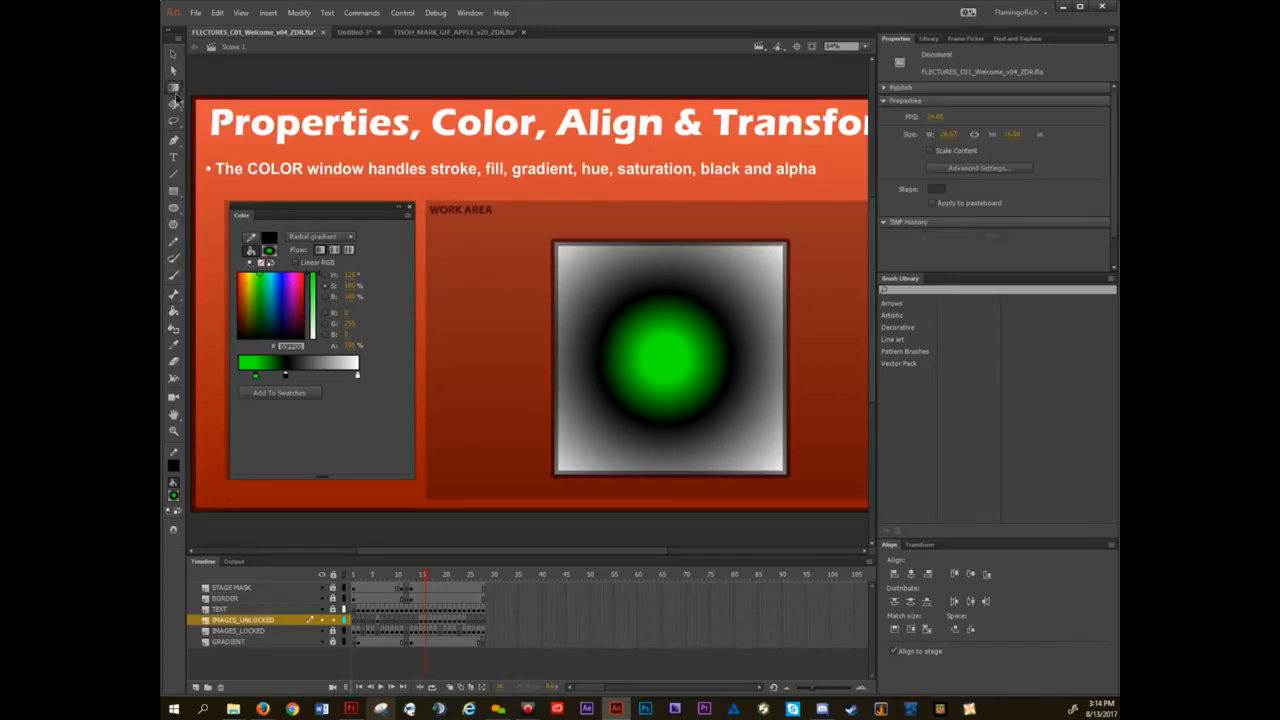
{"action": "left_click", "coordinate": [173, 55]}
{"action": "left_click", "coordinate": [174, 87]}
{"action": "left_click", "coordinate": [175, 89]}
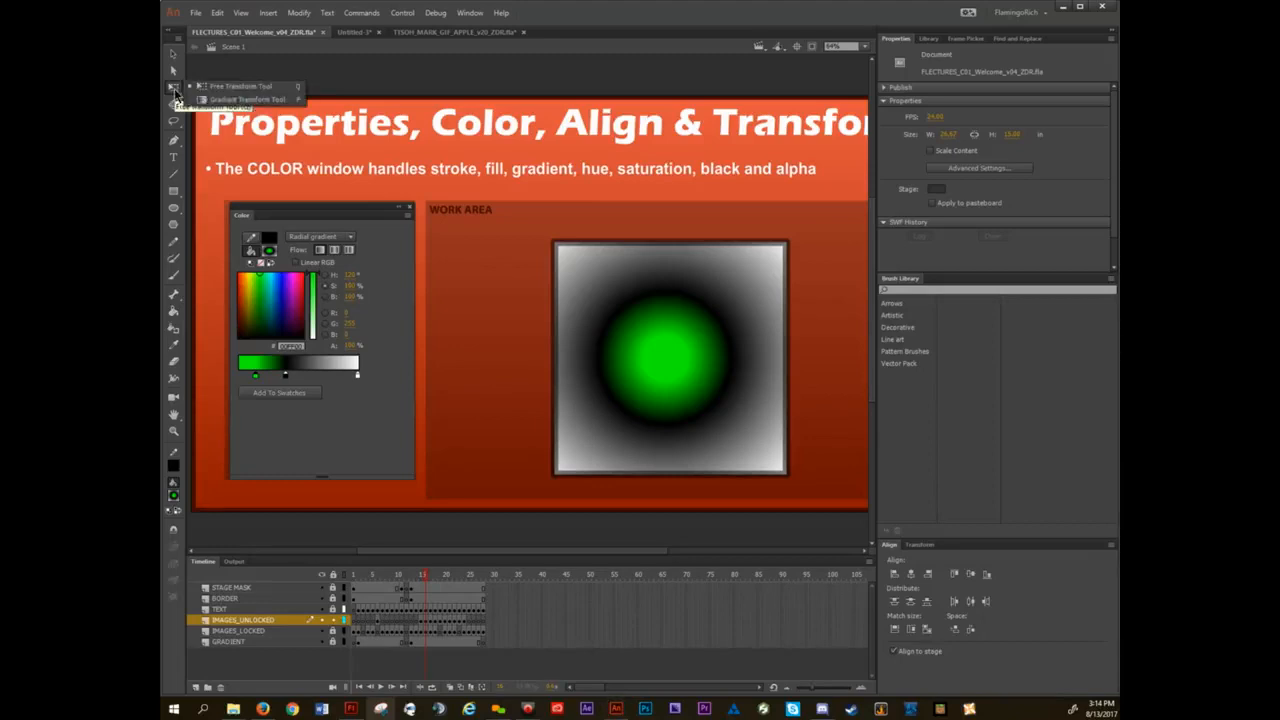
{"action": "left_click", "coordinate": [239, 99]}
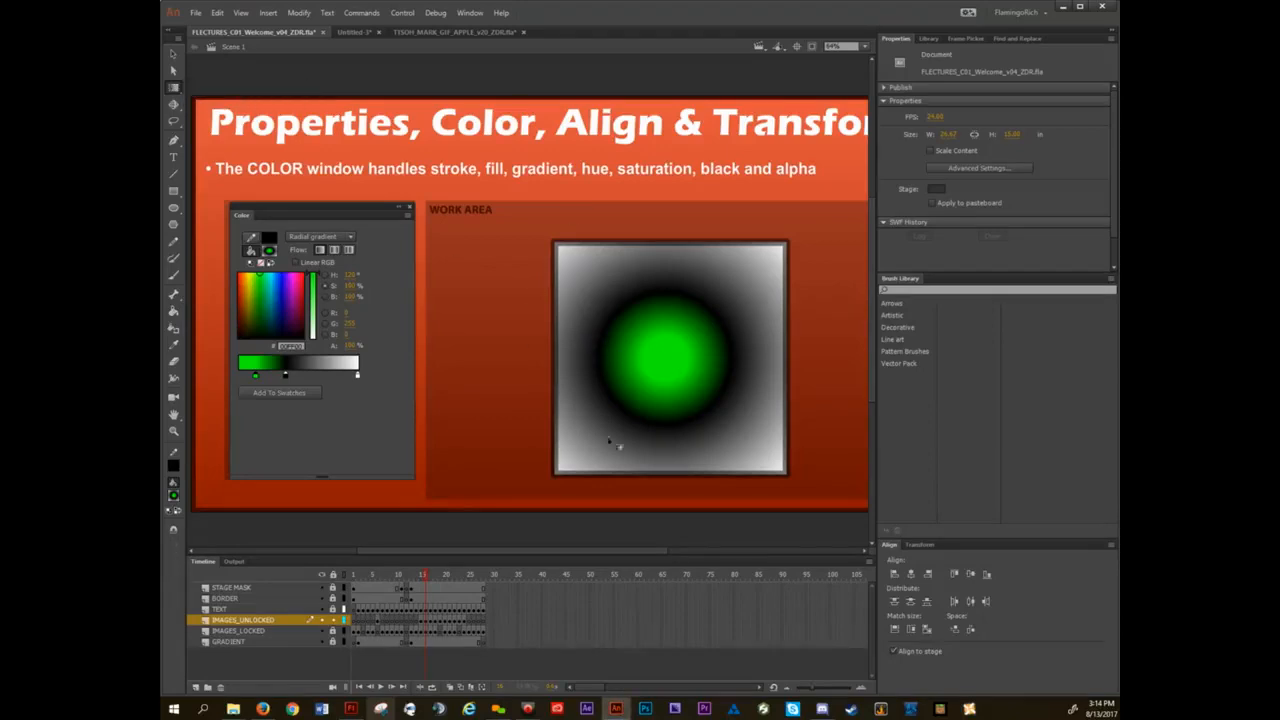
{"action": "left_click", "coordinate": [672, 352]}
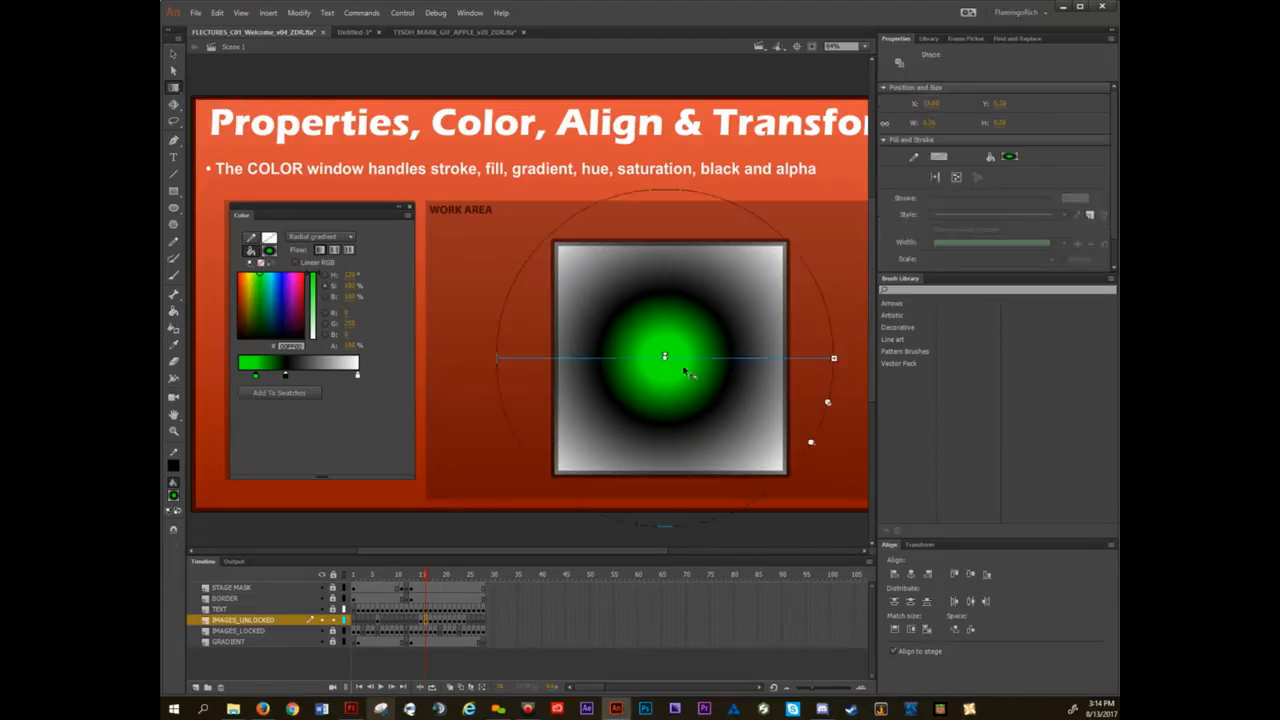
{"action": "mouse_move", "coordinate": [834, 357]}
{"action": "left_mouse_down"}
{"action": "mouse_move", "coordinate": [694, 357]}
{"action": "mouse_move", "coordinate": [840, 357]}
{"action": "left_mouse_up"}
{"action": "left_click_drag", "start_coordinate": [833, 402], "coordinate": [628, 486]}
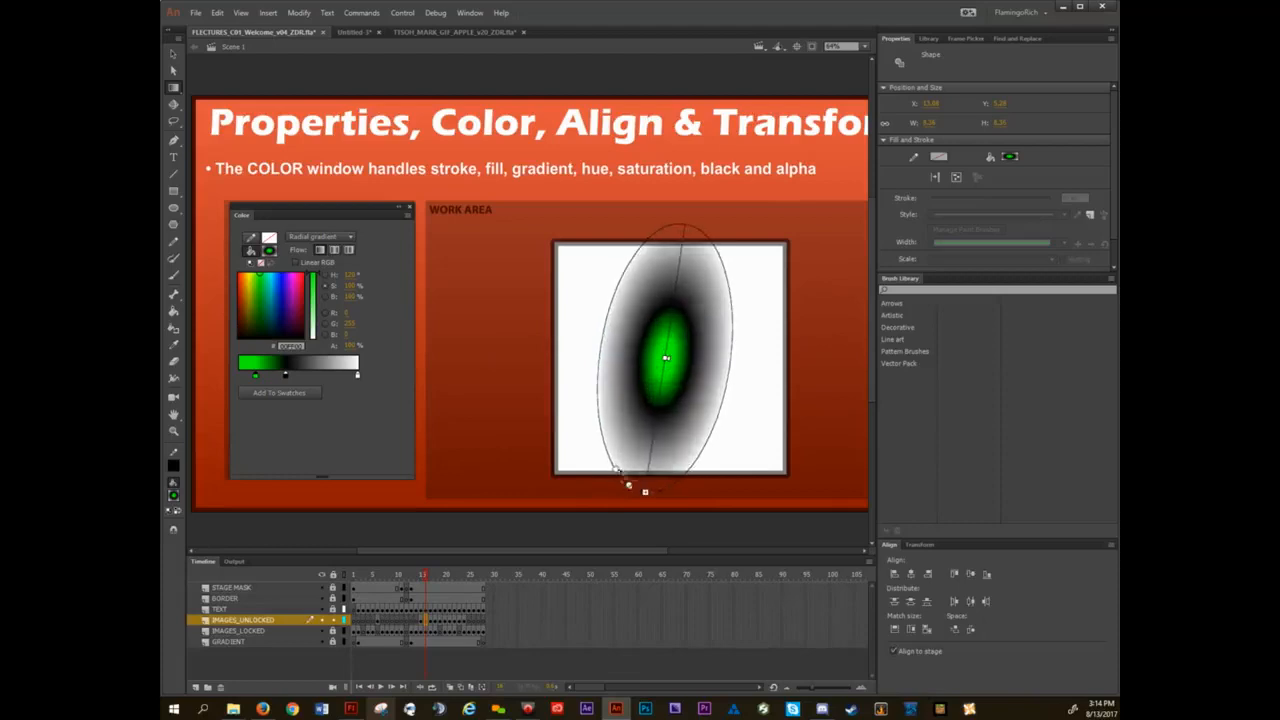
{"action": "left_click", "coordinate": [518, 342]}
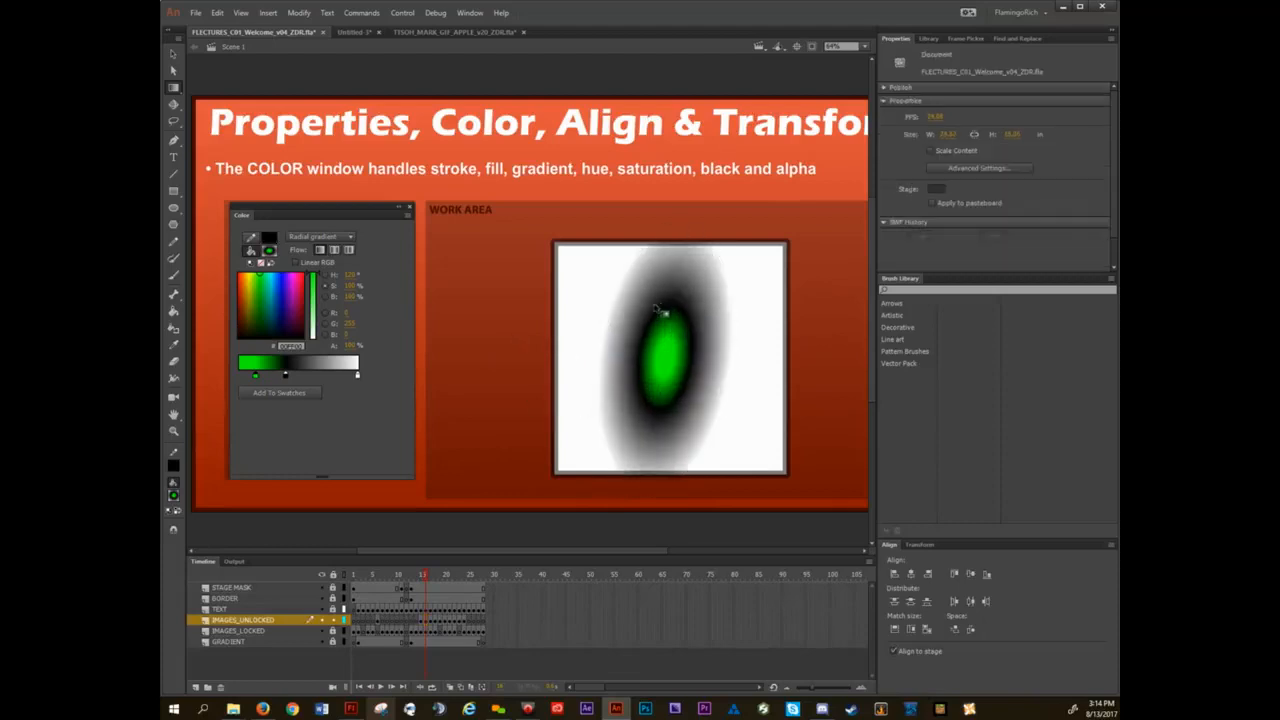
Switch the green, black and white gradient to Linear gradient and refill the square with the Paint Bucket.
{"action": "left_click", "coordinate": [337, 237]}
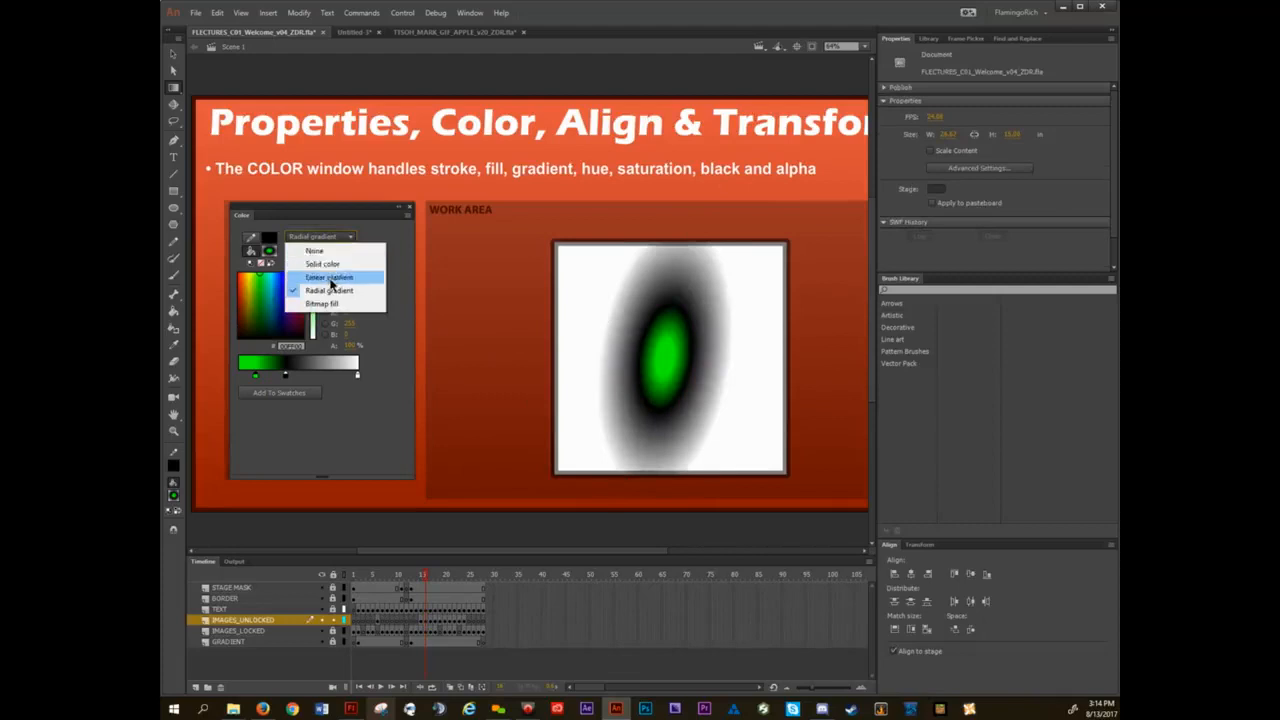
{"action": "left_click", "coordinate": [330, 278]}
{"action": "key", "text": "k"}
{"action": "left_click", "coordinate": [650, 371]}
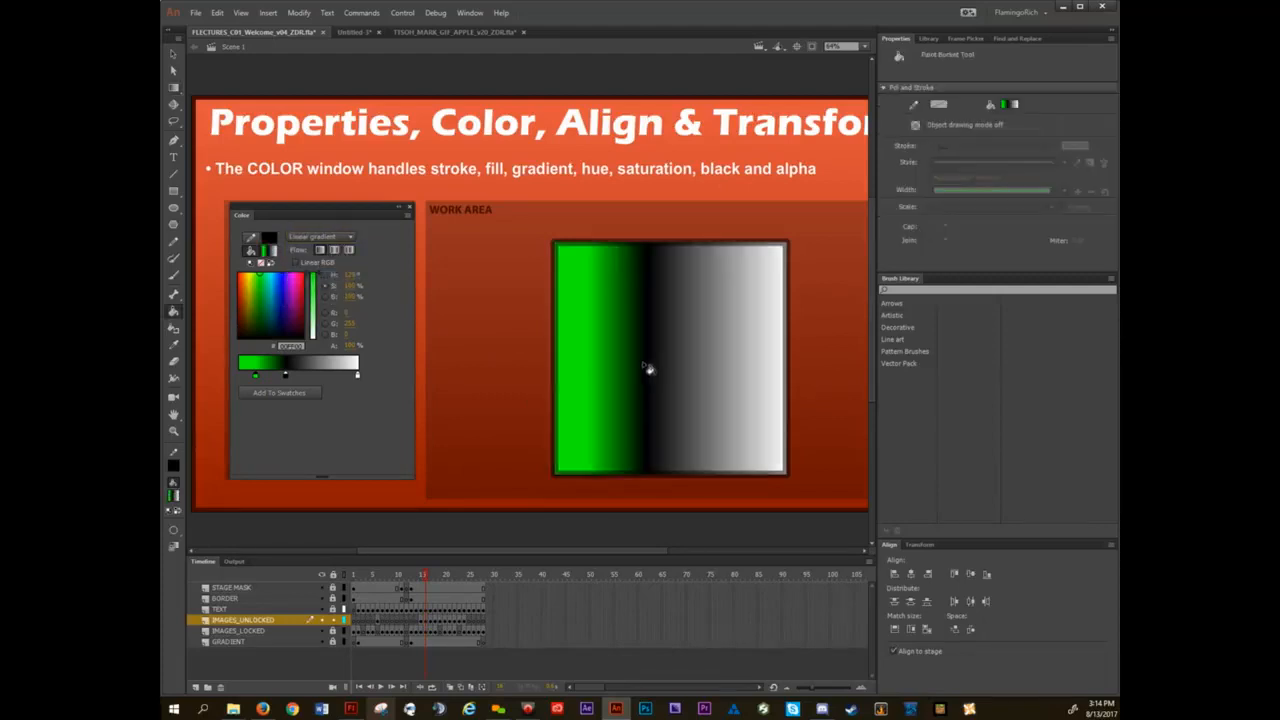
Use Gradient Transform to widen the linear gradient past the square's edges and rotate it so green falls along the square's base.
{"action": "key", "text": "f"}
{"action": "left_click", "coordinate": [648, 365]}
{"action": "left_click_drag", "start_coordinate": [785, 360], "coordinate": [846, 358]}
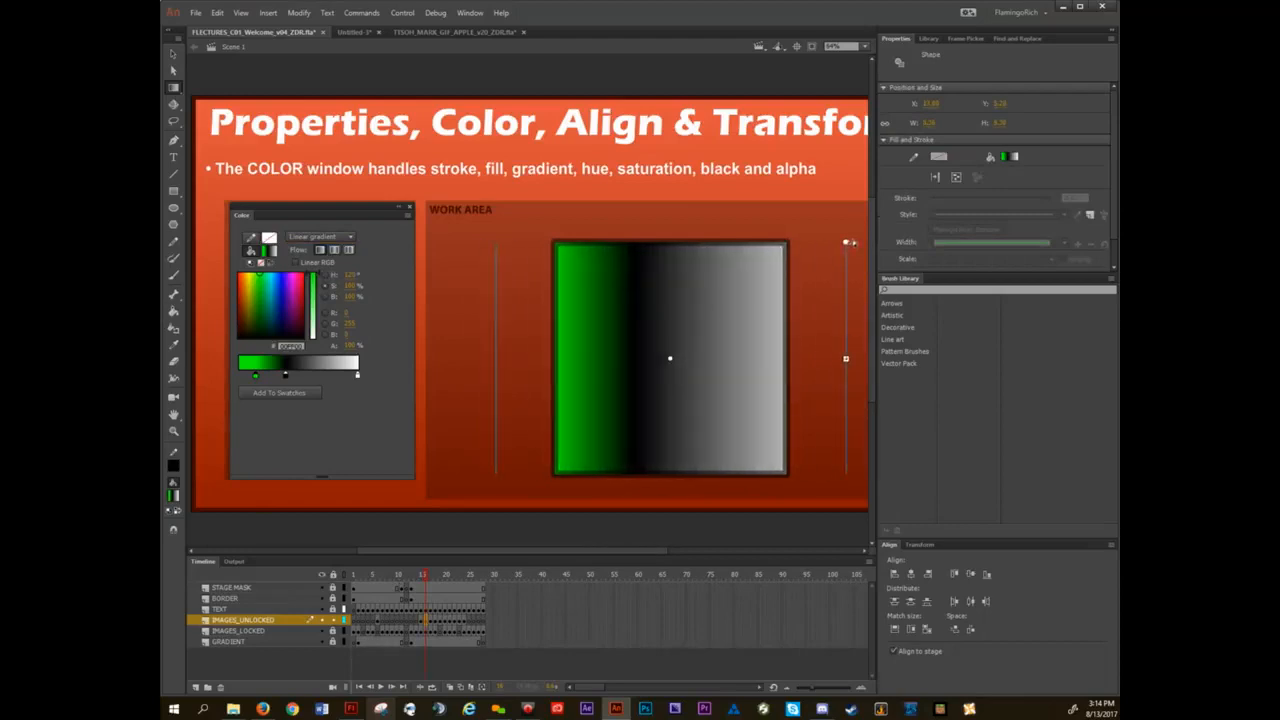
{"action": "left_click_drag", "start_coordinate": [846, 248], "coordinate": [588, 147]}
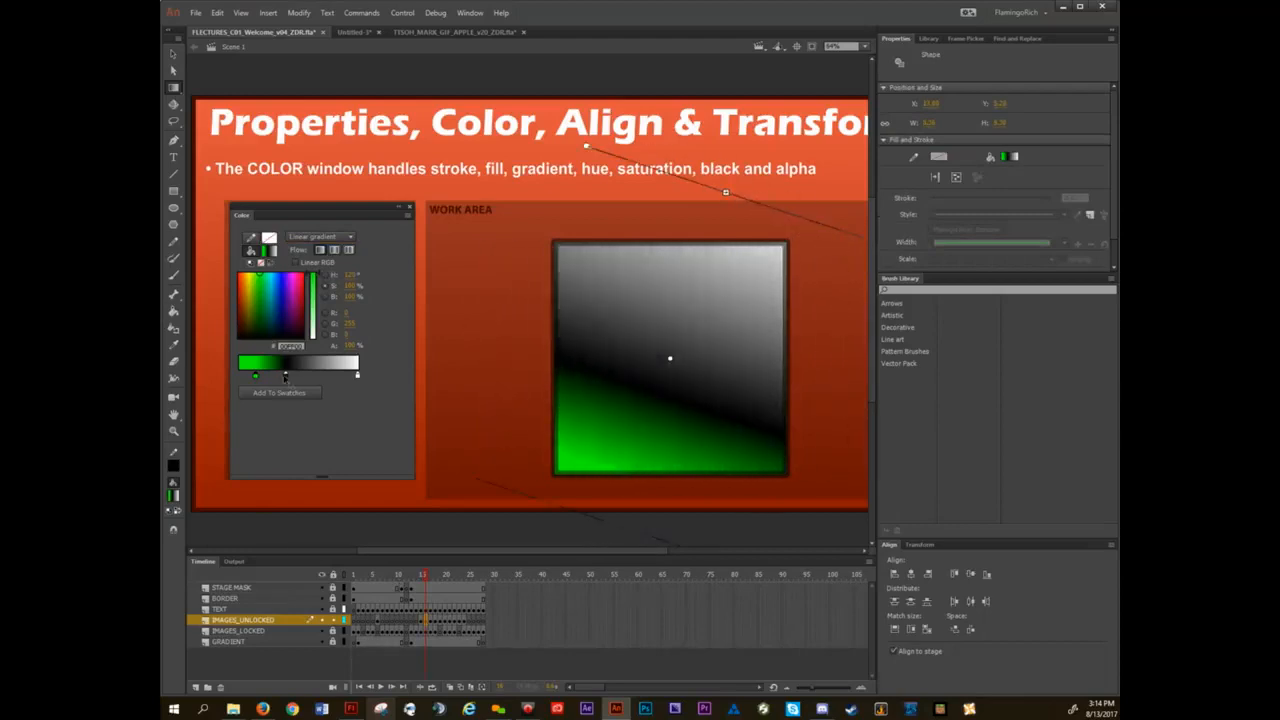
Remove the black gradient stop, move the white stop beside the green one, and rotate and shift the gradient so green covers the square's lower half.
{"action": "left_click_drag", "start_coordinate": [285, 381], "coordinate": [315, 466]}
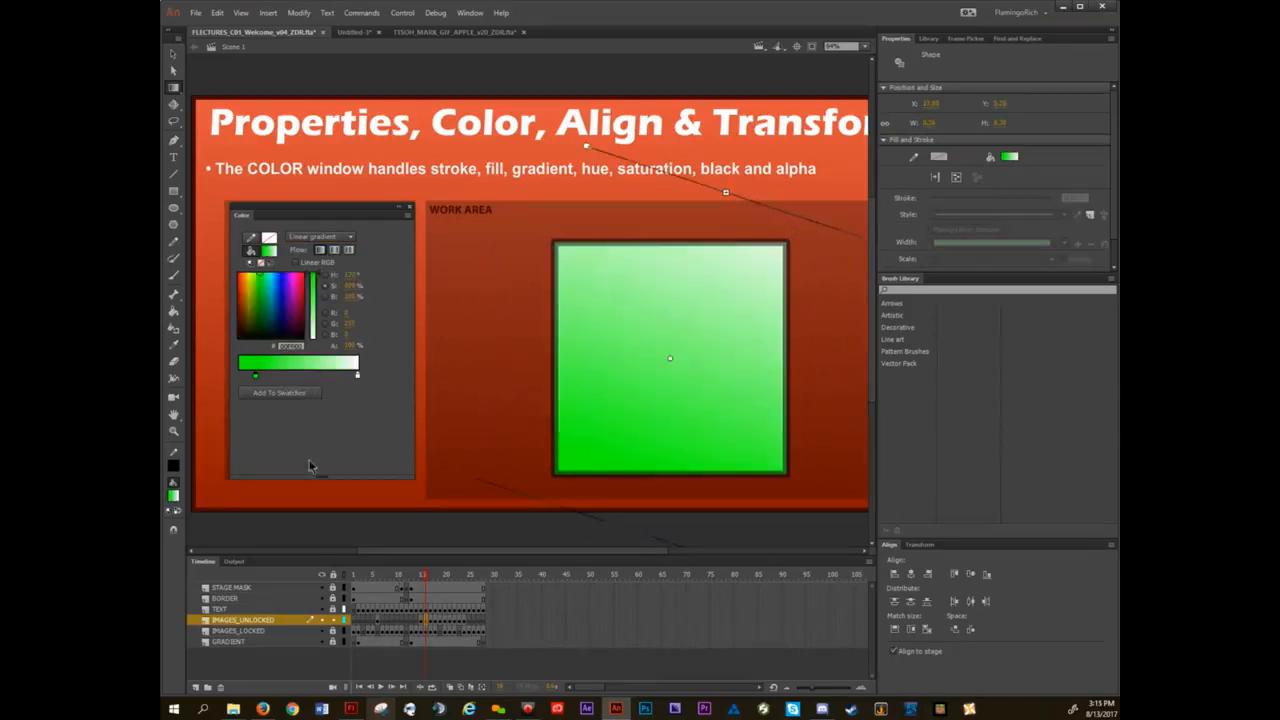
{"action": "left_click_drag", "start_coordinate": [357, 376], "coordinate": [262, 377]}
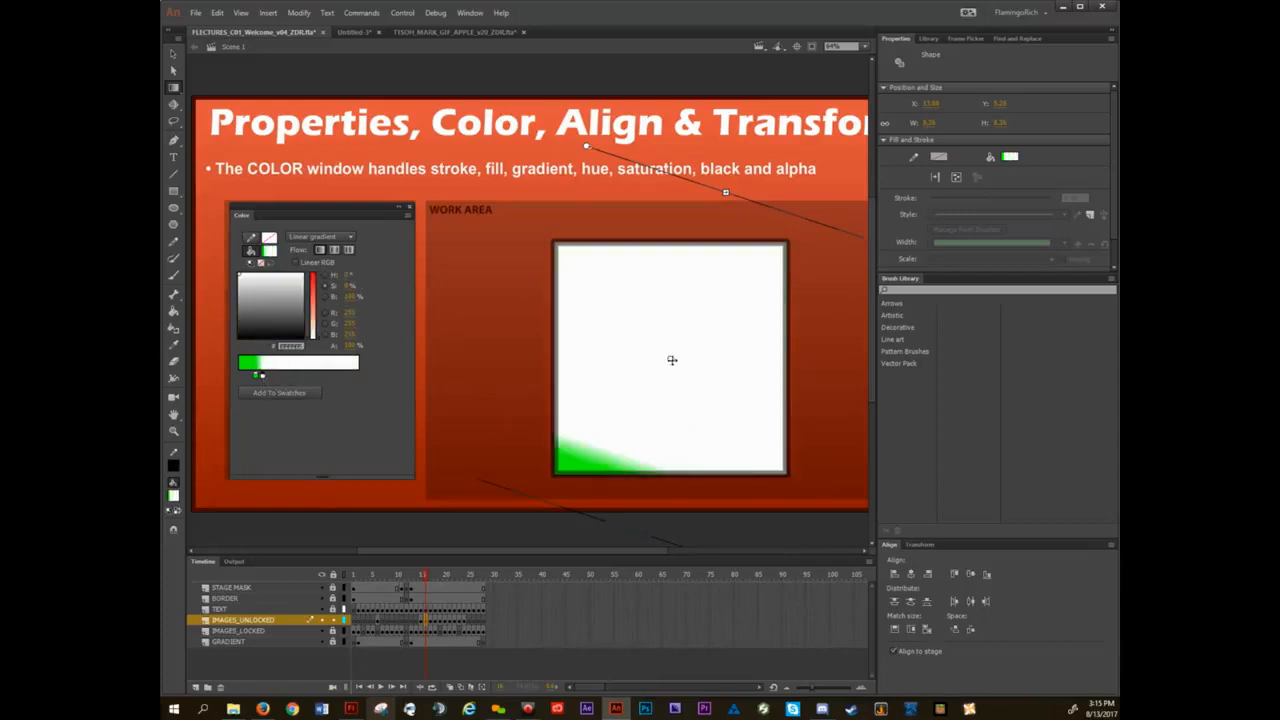
{"action": "left_click_drag", "start_coordinate": [680, 328], "coordinate": [717, 277]}
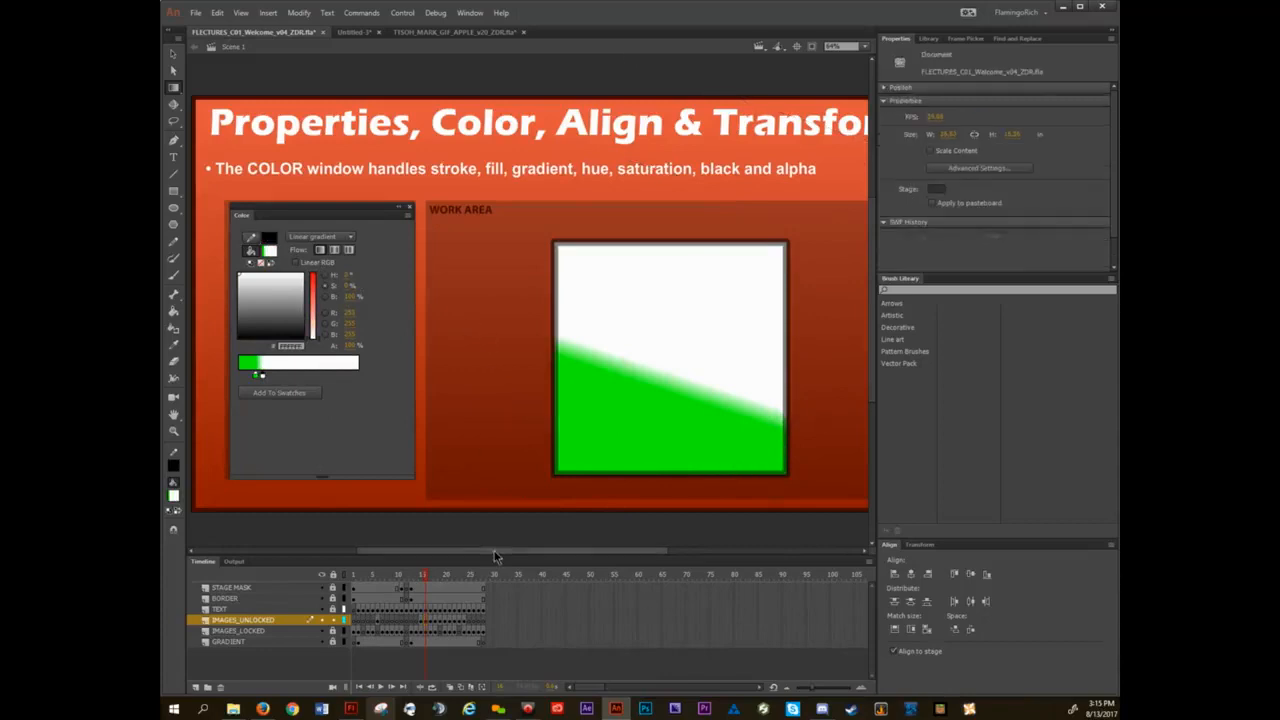
Switch the fill type to Solid color and refill the square with white using the Paint Bucket.
{"action": "left_click", "coordinate": [320, 236]}
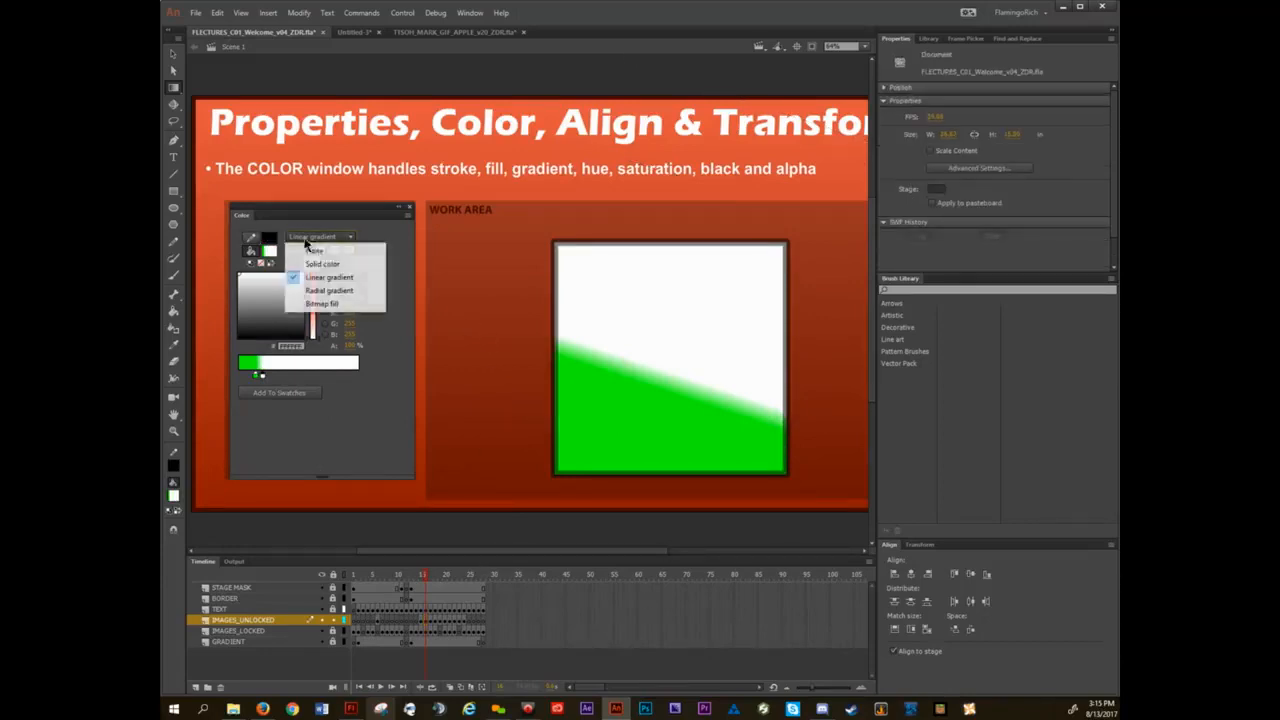
{"action": "left_click", "coordinate": [316, 259]}
{"action": "key", "text": "k"}
{"action": "left_click", "coordinate": [674, 343]}
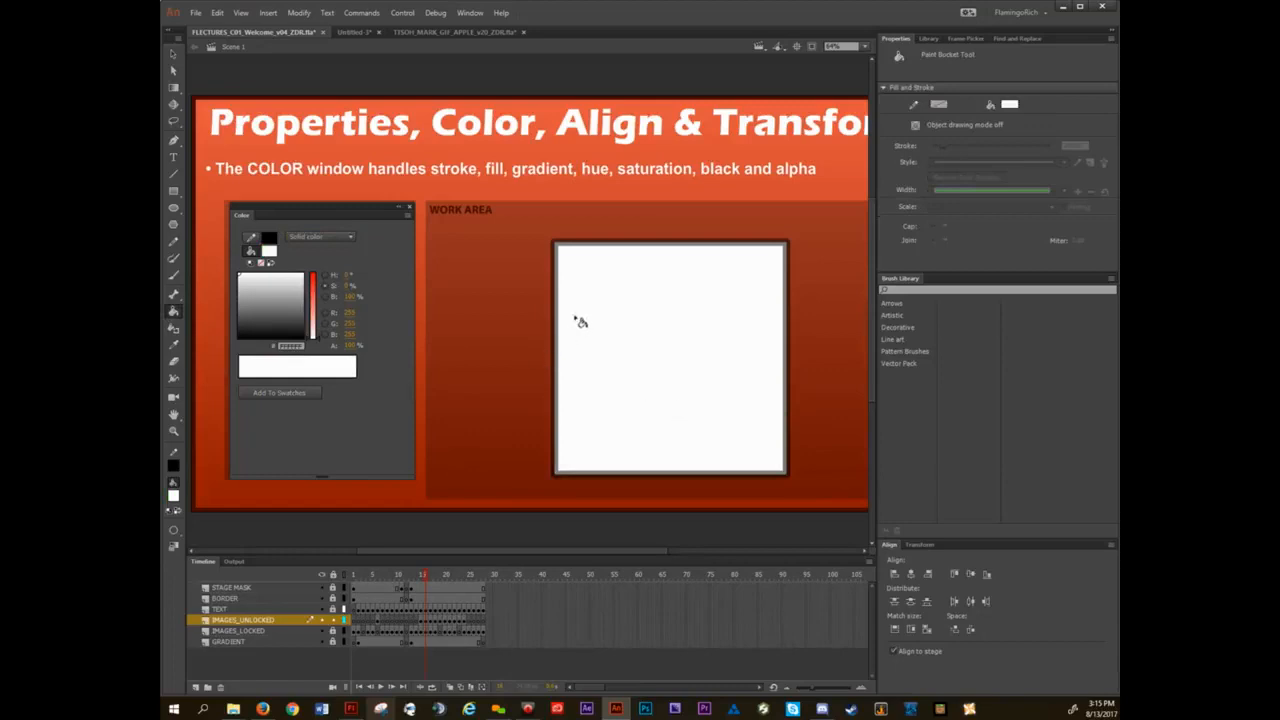
Select the square's entire black stroke and set its alpha to 100%.
{"action": "key", "text": "v"}
{"action": "double_click", "coordinate": [595, 242]}
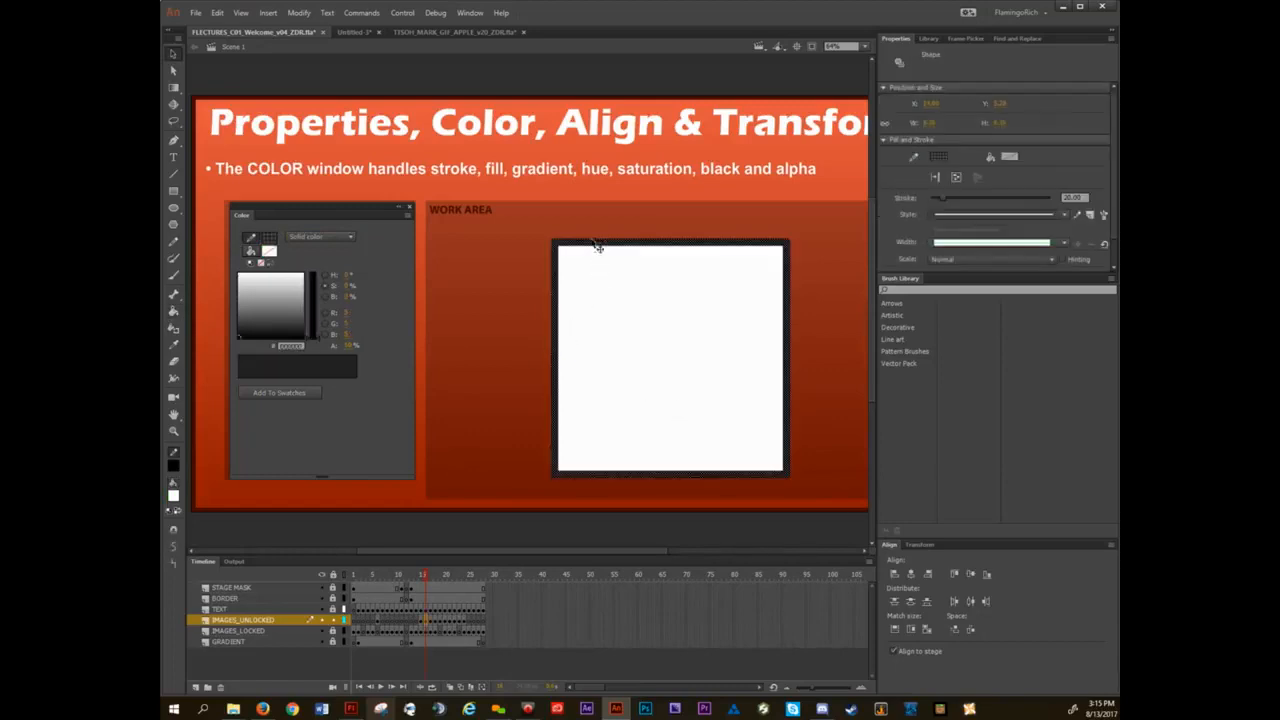
{"action": "left_click_drag", "start_coordinate": [347, 346], "coordinate": [451, 318]}
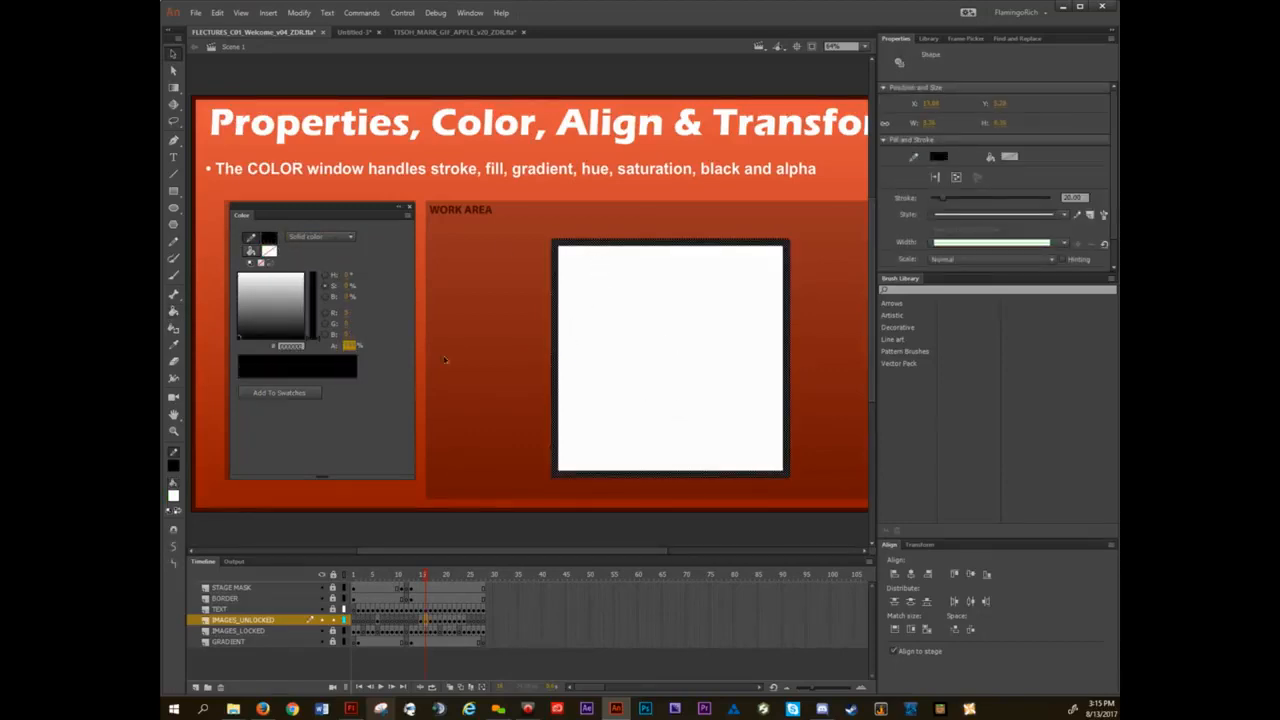
{"action": "left_click", "coordinate": [469, 305]}
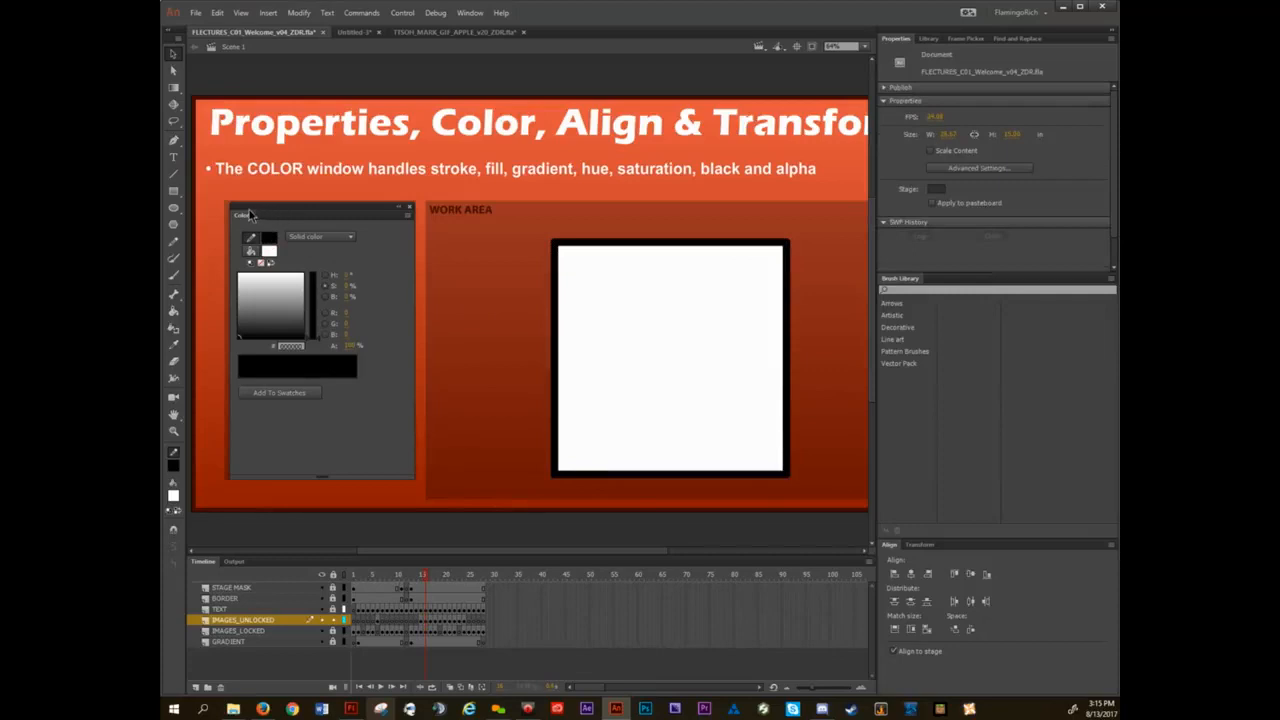
Dock the Color panel in the Brush Library group and narrow the docked panel column to enlarge the stage area.
{"action": "mouse_move", "coordinate": [244, 218]}
{"action": "left_mouse_down"}
{"action": "mouse_move", "coordinate": [520, 307]}
{"action": "mouse_move", "coordinate": [962, 288]}
{"action": "mouse_move", "coordinate": [893, 279]}
{"action": "left_mouse_up"}
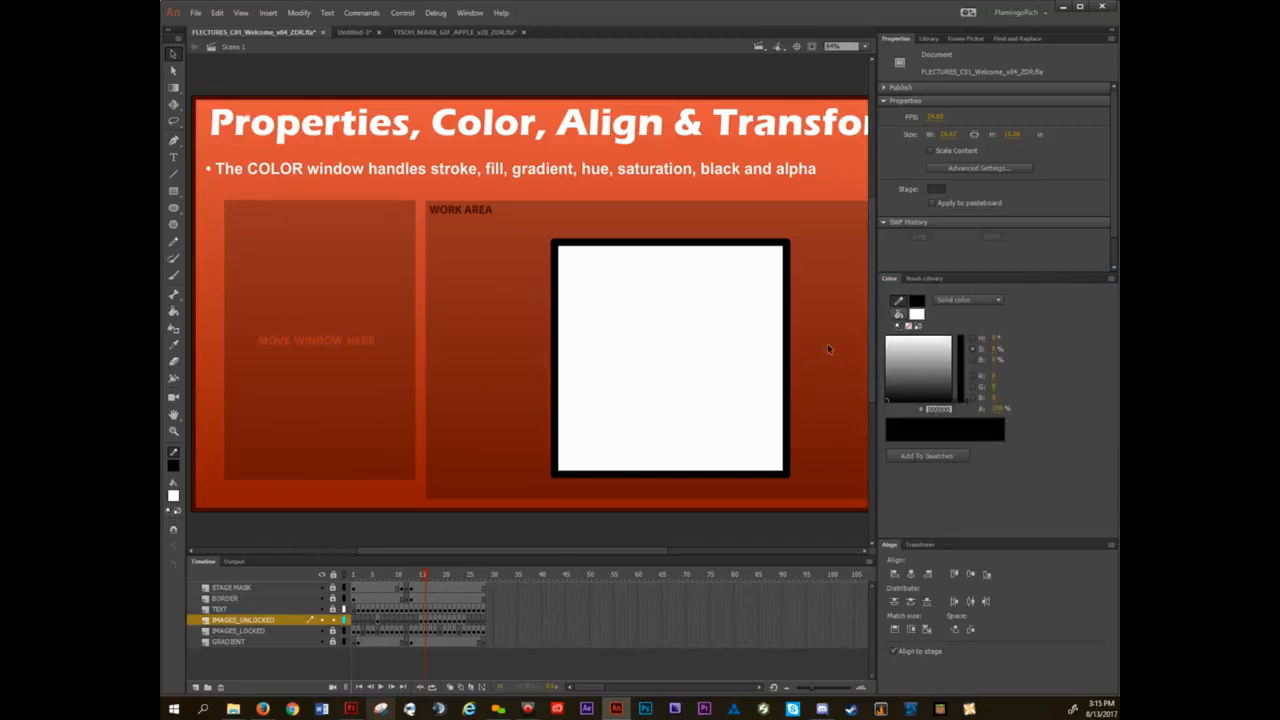
{"action": "key", "text": "ctrl+2"}
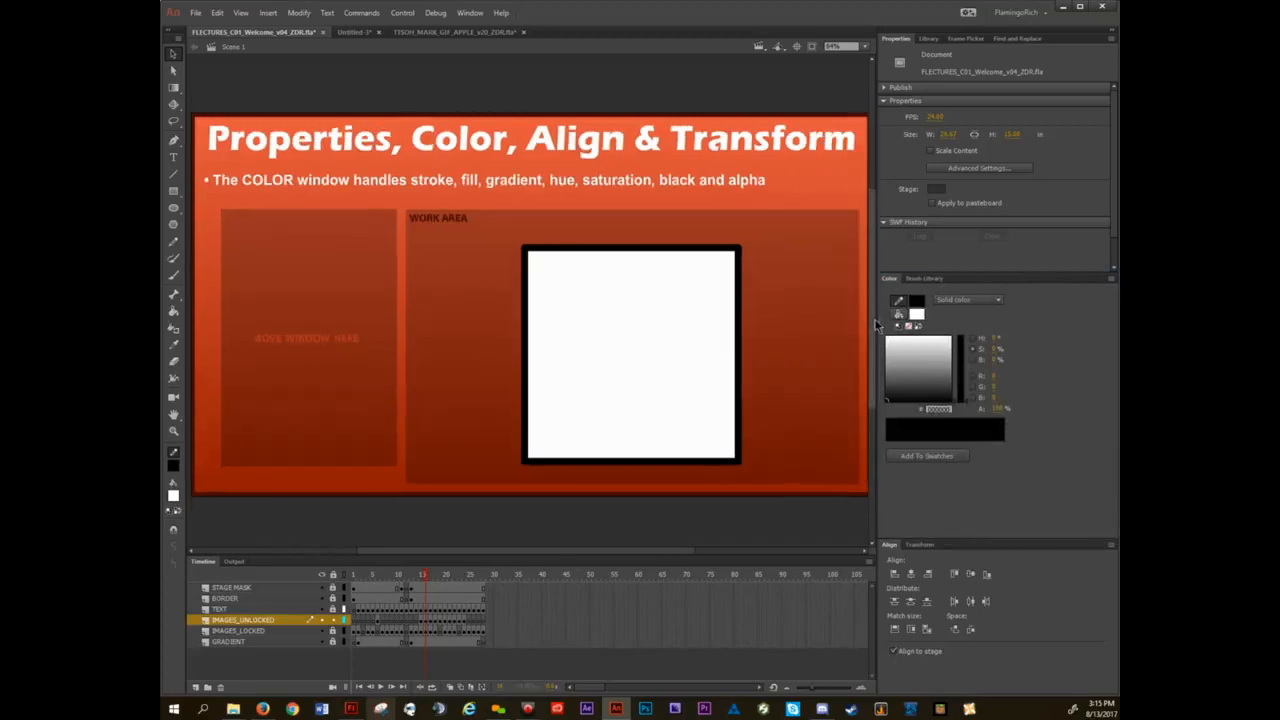
{"action": "left_click_drag", "start_coordinate": [878, 316], "coordinate": [937, 316]}
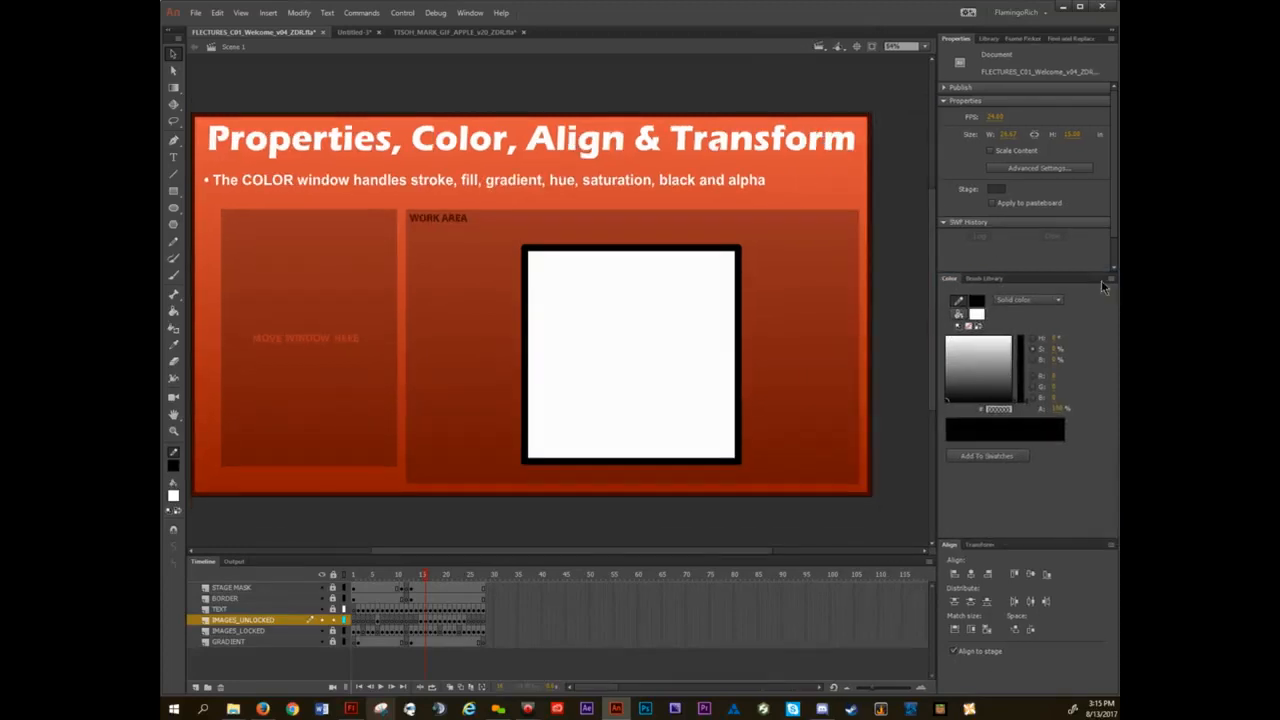
{"action": "key", "text": "ctrl+2"}
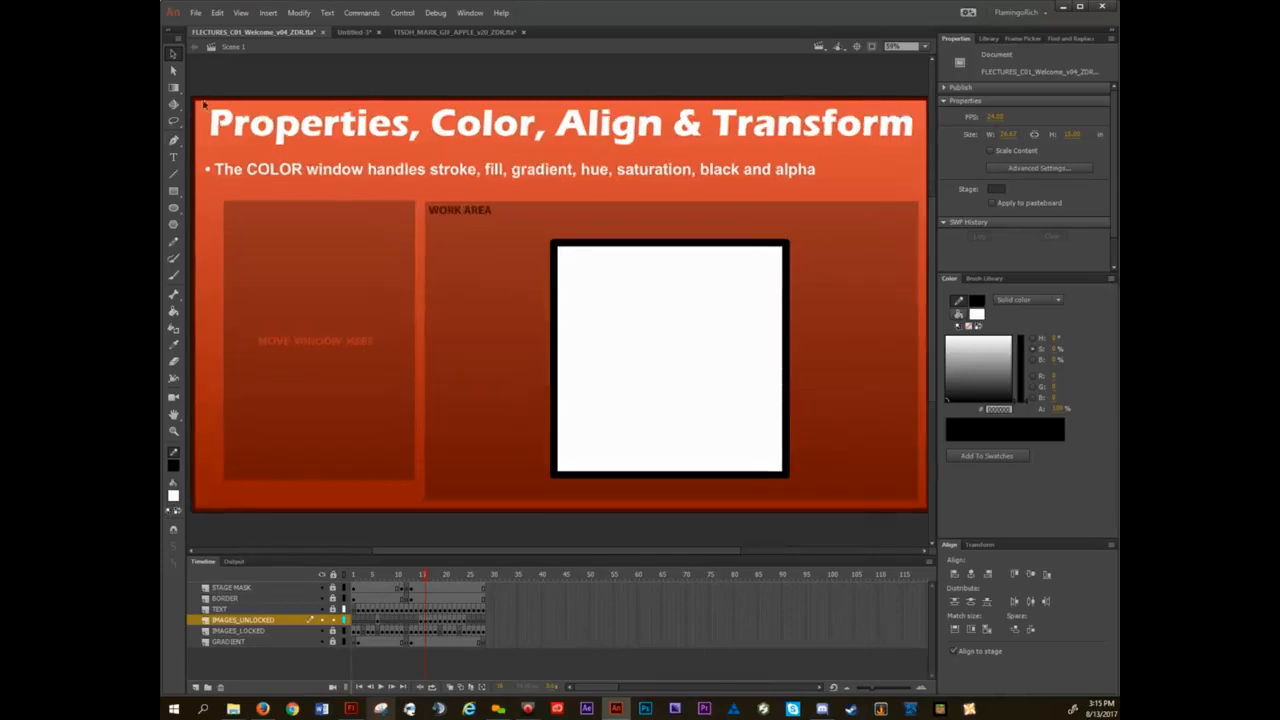
Advance to the frame about the ALIGN window and float the Align panel over the slide's window placeholder.
{"action": "left_click", "coordinate": [174, 88]}
{"action": "key", "text": "v"}
{"action": "key", "text": "period"}
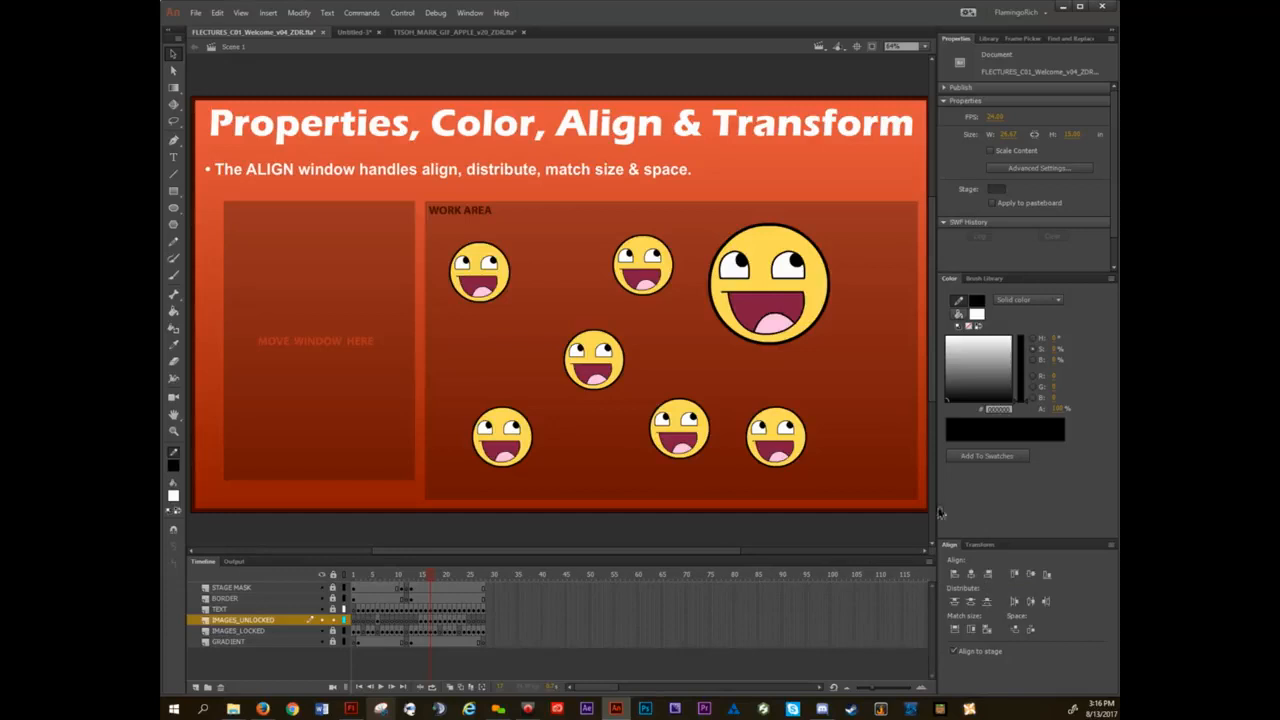
{"action": "left_click_drag", "start_coordinate": [954, 553], "coordinate": [309, 261]}
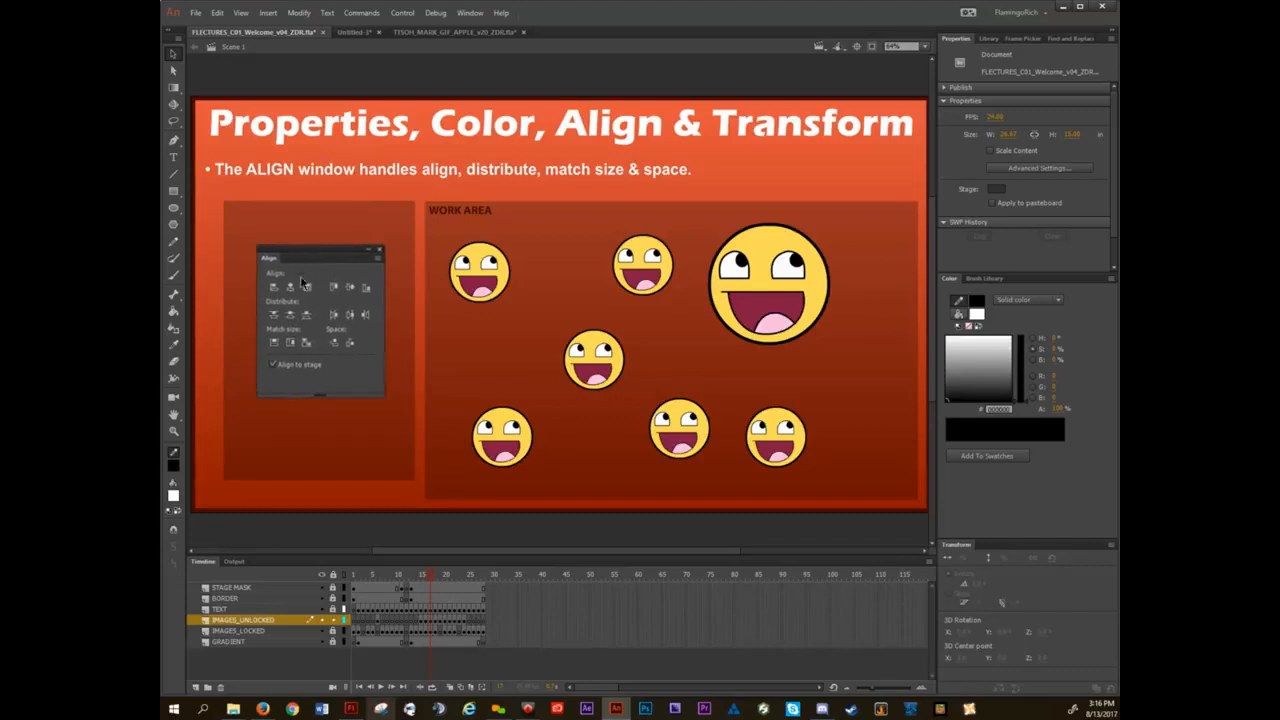
Turn off Align to stage, then try vertical-center and horizontal-center alignment on the upper-left and middle smileys, undoing each.
{"action": "left_click", "coordinate": [274, 366]}
{"action": "left_click", "coordinate": [494, 269]}
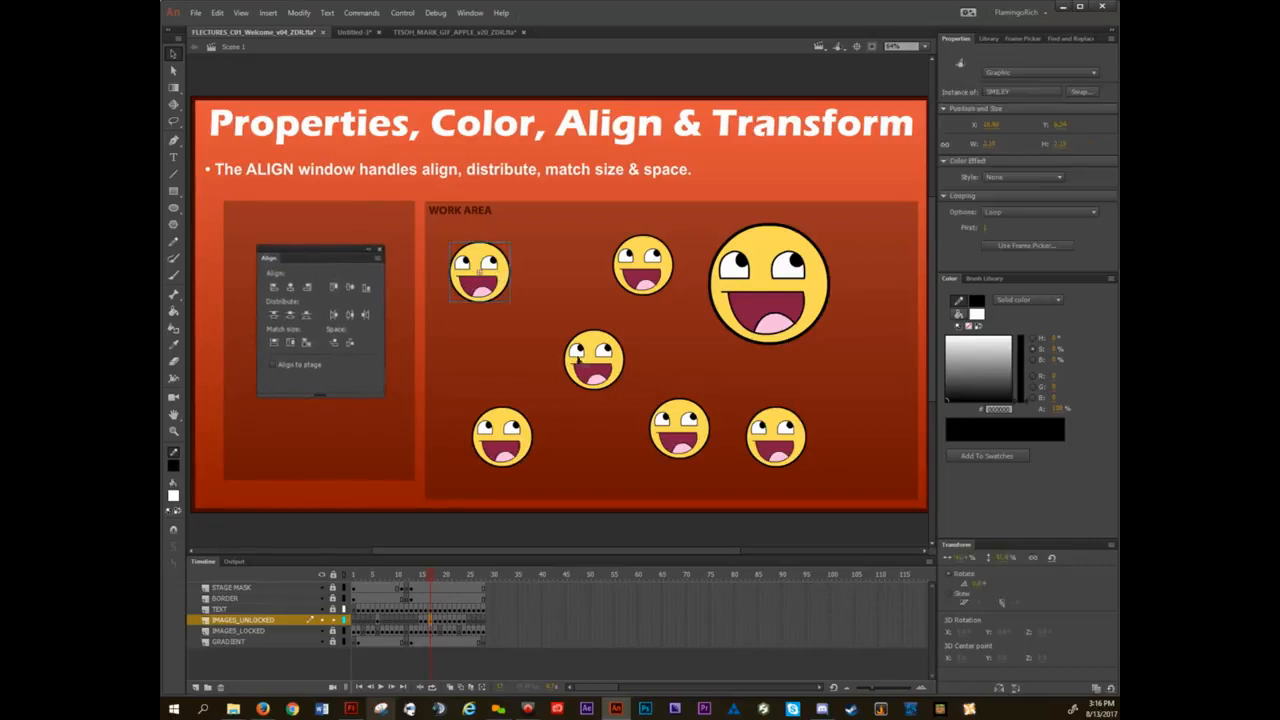
{"action": "left_click", "coordinate": [600, 358], "text": "shift"}
{"action": "left_click", "coordinate": [352, 288]}
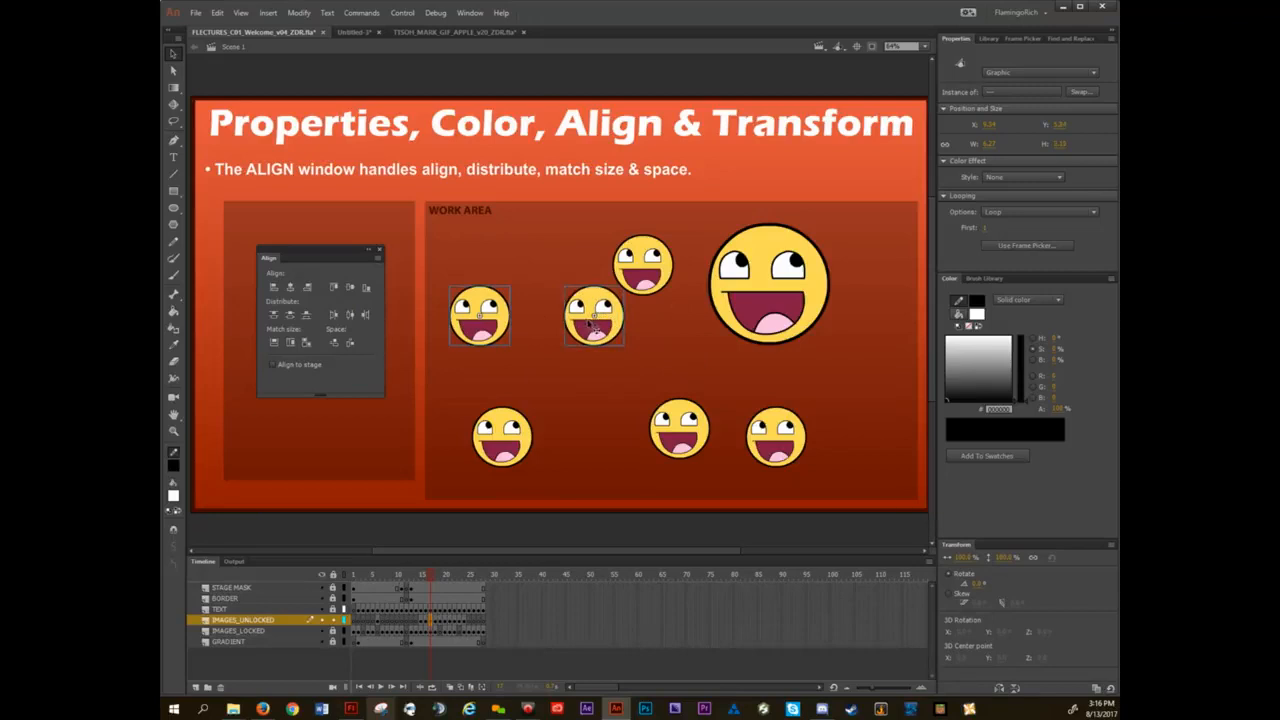
{"action": "key", "text": "ctrl+z"}
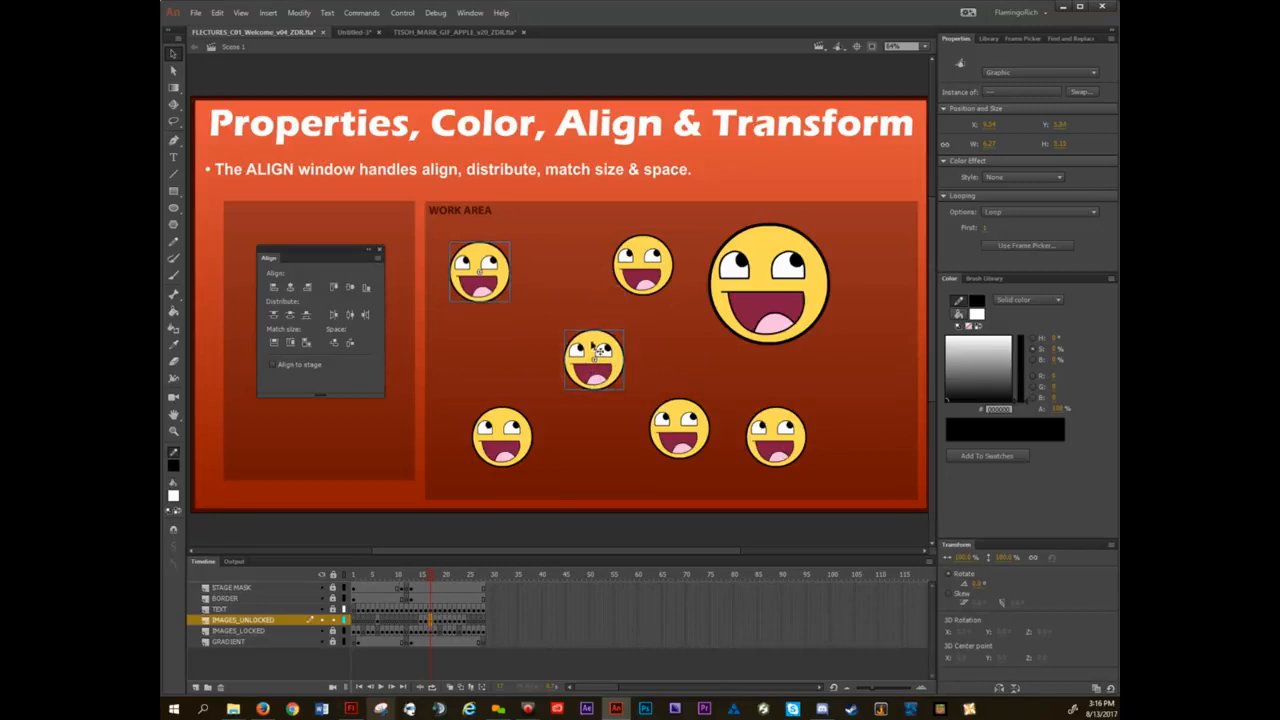
{"action": "left_click", "coordinate": [289, 288]}
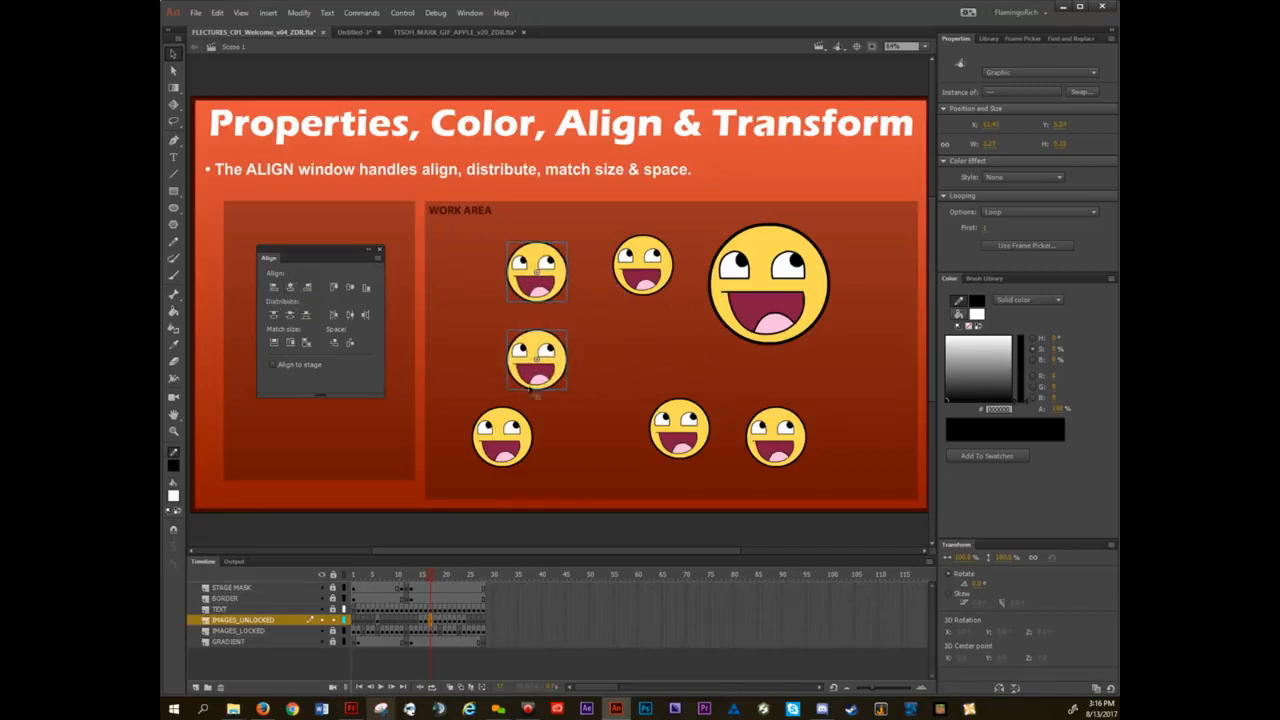
{"action": "key", "text": "ctrl+z"}
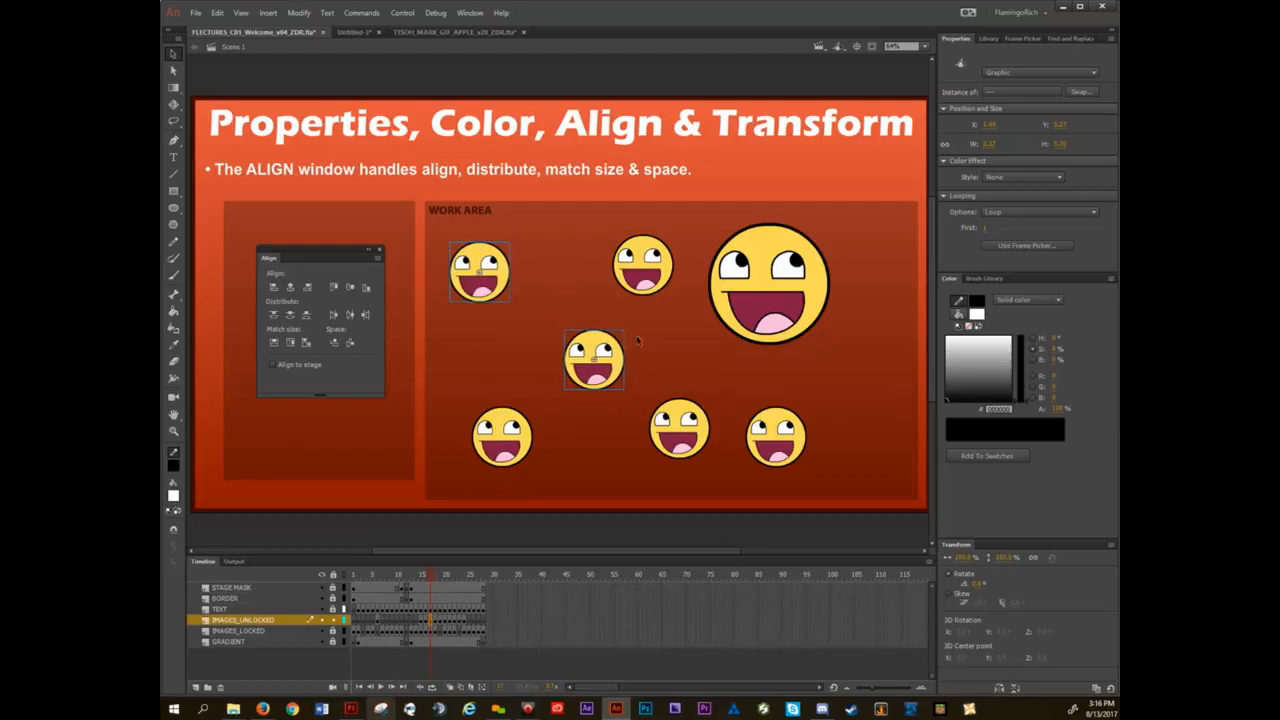
Try matching the width and height of the upper-middle smiley and the large smiley, then undo the resize.
{"action": "left_click", "coordinate": [772, 268]}
{"action": "left_click", "coordinate": [657, 260]}
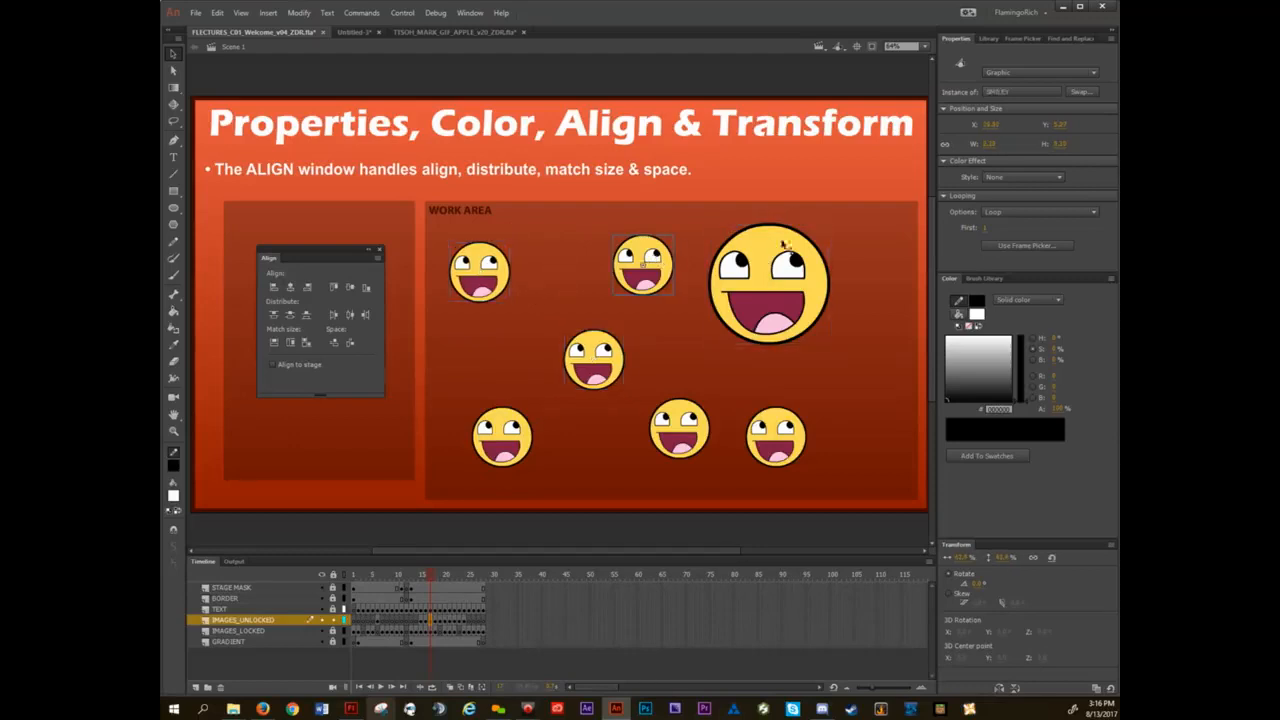
{"action": "left_click", "coordinate": [766, 258], "text": "shift"}
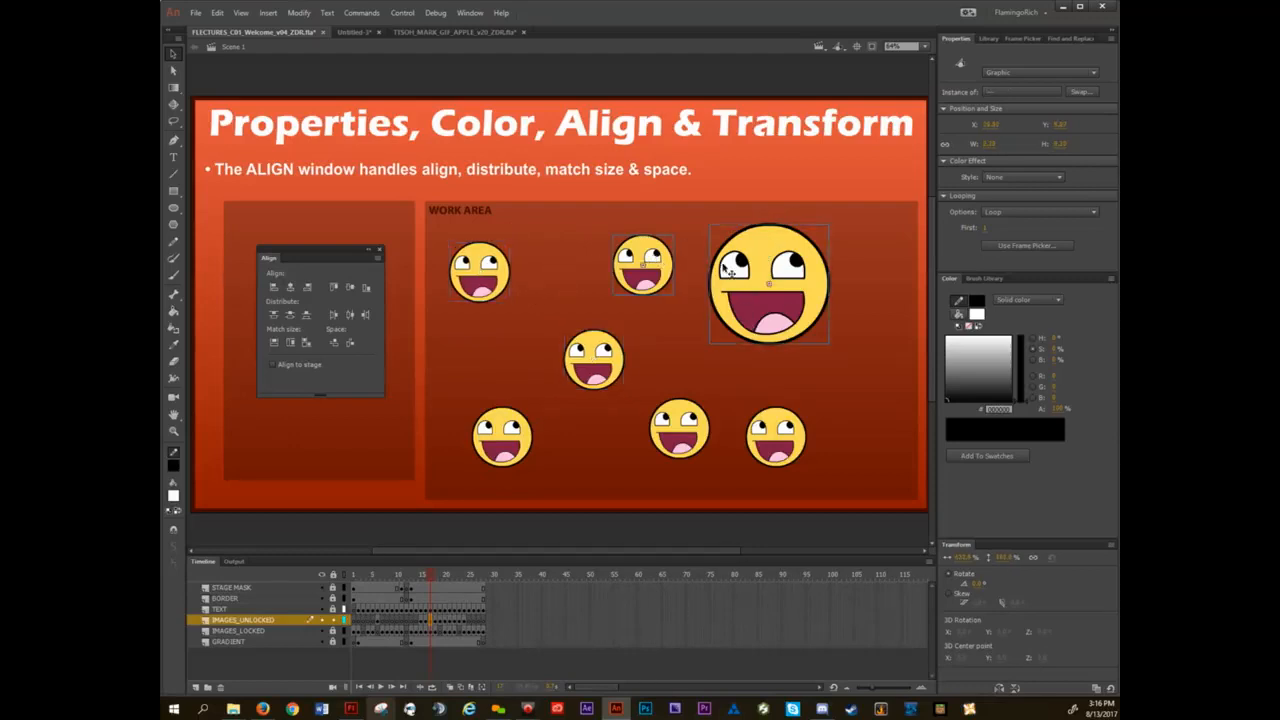
{"action": "left_click", "coordinate": [306, 343]}
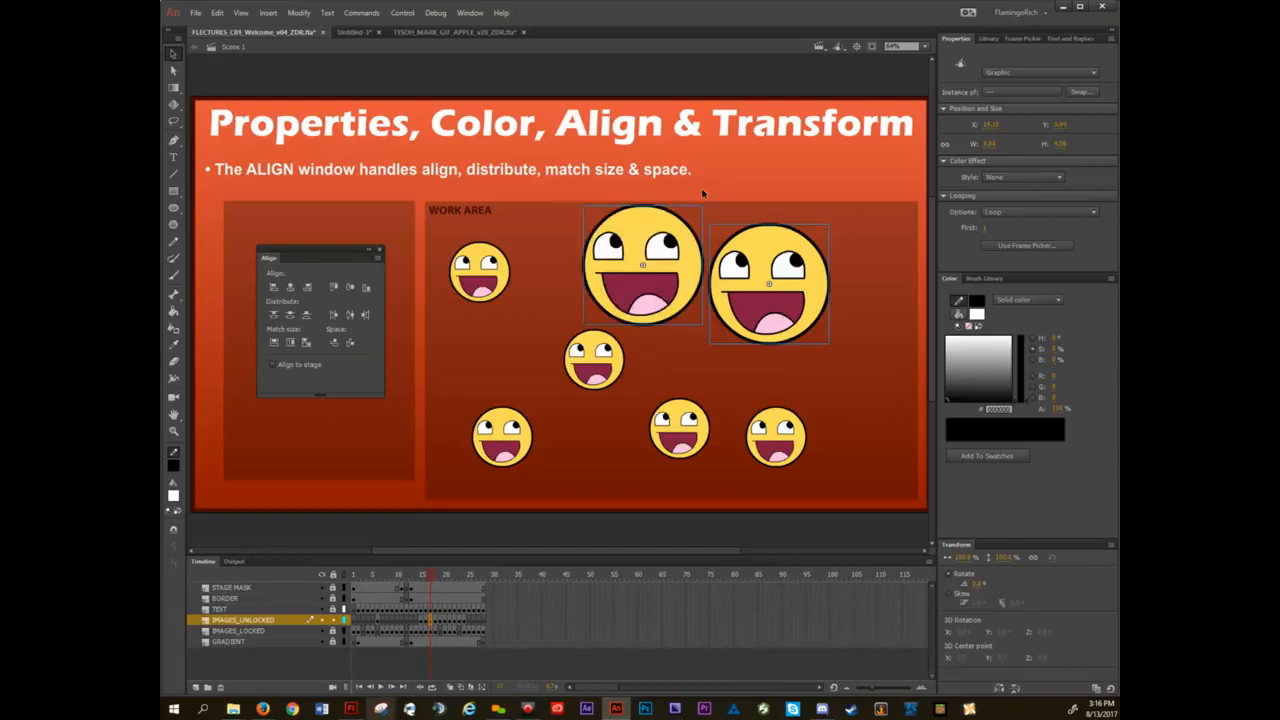
{"action": "key", "text": "ctrl+z"}
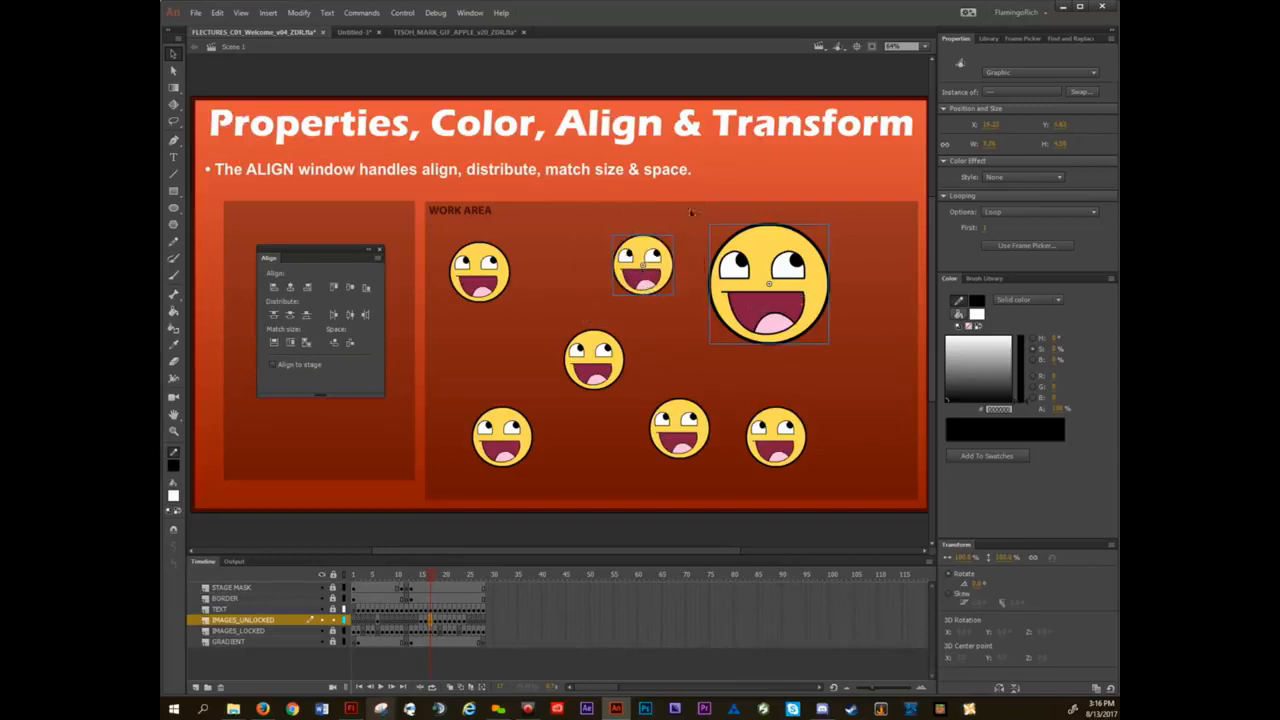
Shrink the large smiley below the others' size with Free Transform, then match its width and height to the upper-middle smiley.
{"action": "left_click", "coordinate": [760, 265]}
{"action": "key", "text": "q"}
{"action": "left_click_drag", "start_coordinate": [709, 224], "coordinate": [746, 274]}
{"action": "left_click", "coordinate": [663, 271], "text": "shift"}
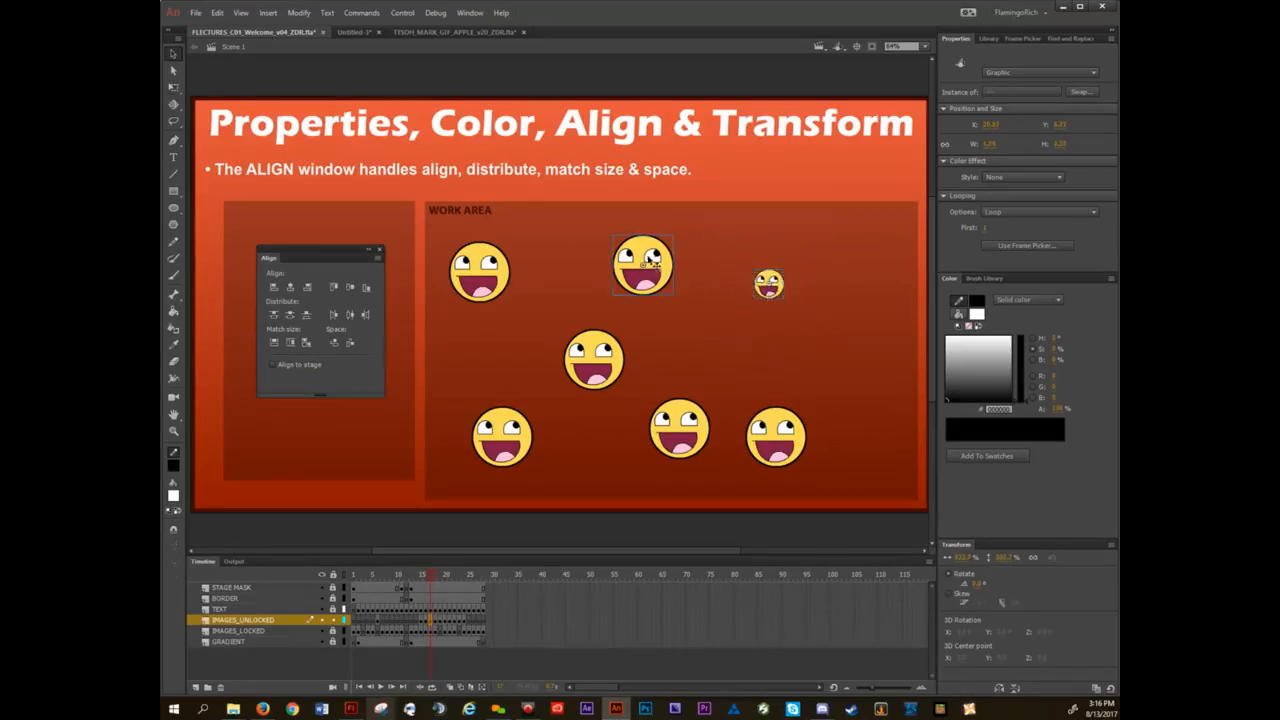
{"action": "left_click", "coordinate": [307, 342]}
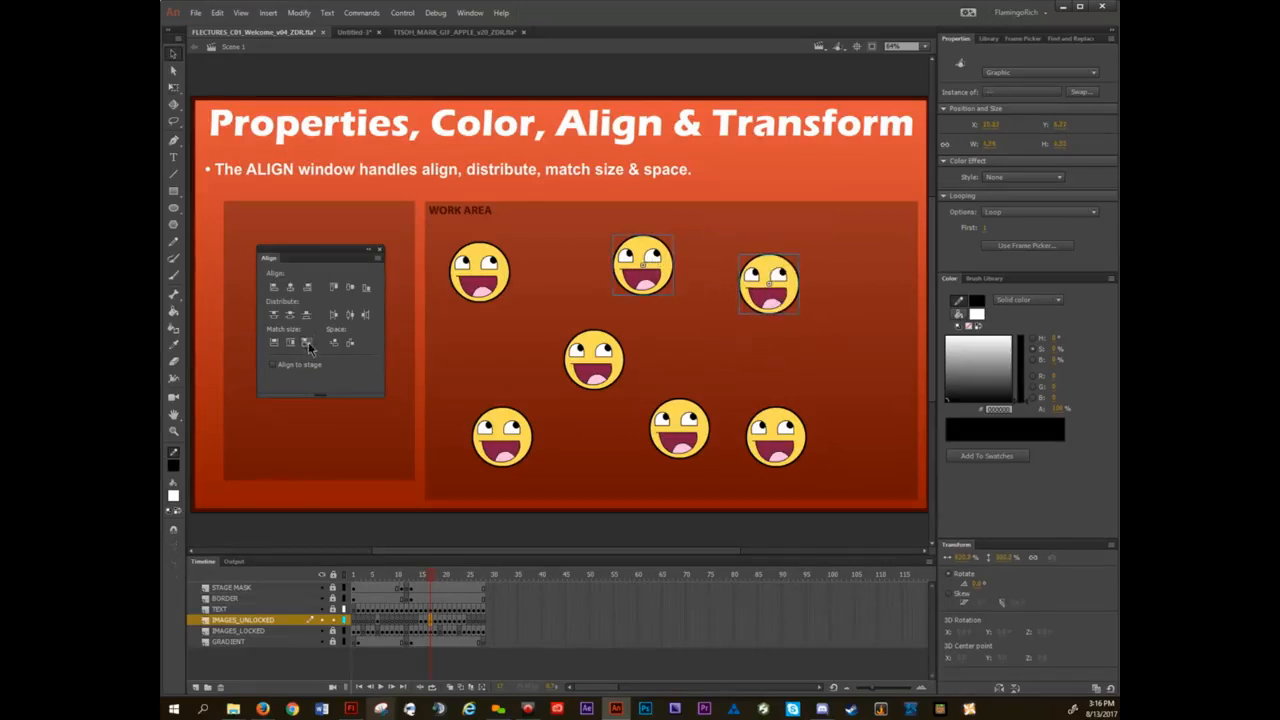
{"action": "left_click", "coordinate": [690, 365]}
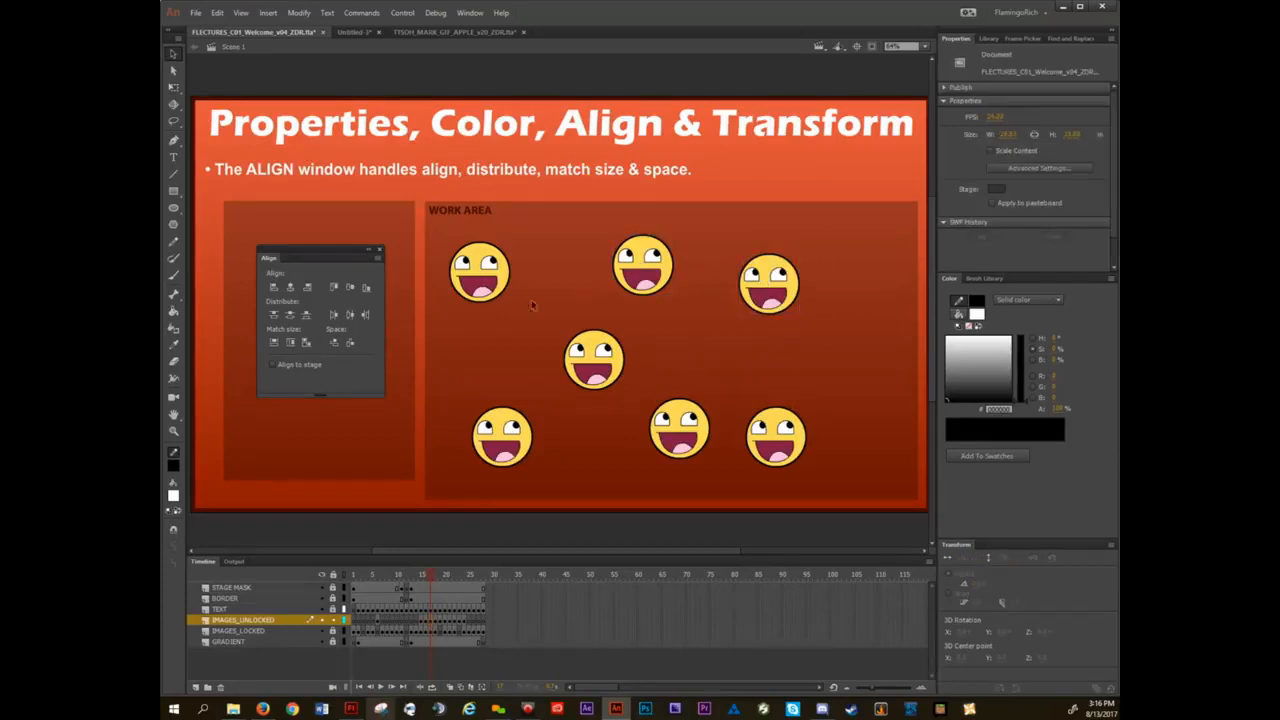
Move the scattered smileys into a rough horizontal row across the middle of the work area.
{"action": "left_click_drag", "start_coordinate": [485, 270], "coordinate": [567, 370]}
{"action": "left_click_drag", "start_coordinate": [650, 268], "coordinate": [645, 354]}
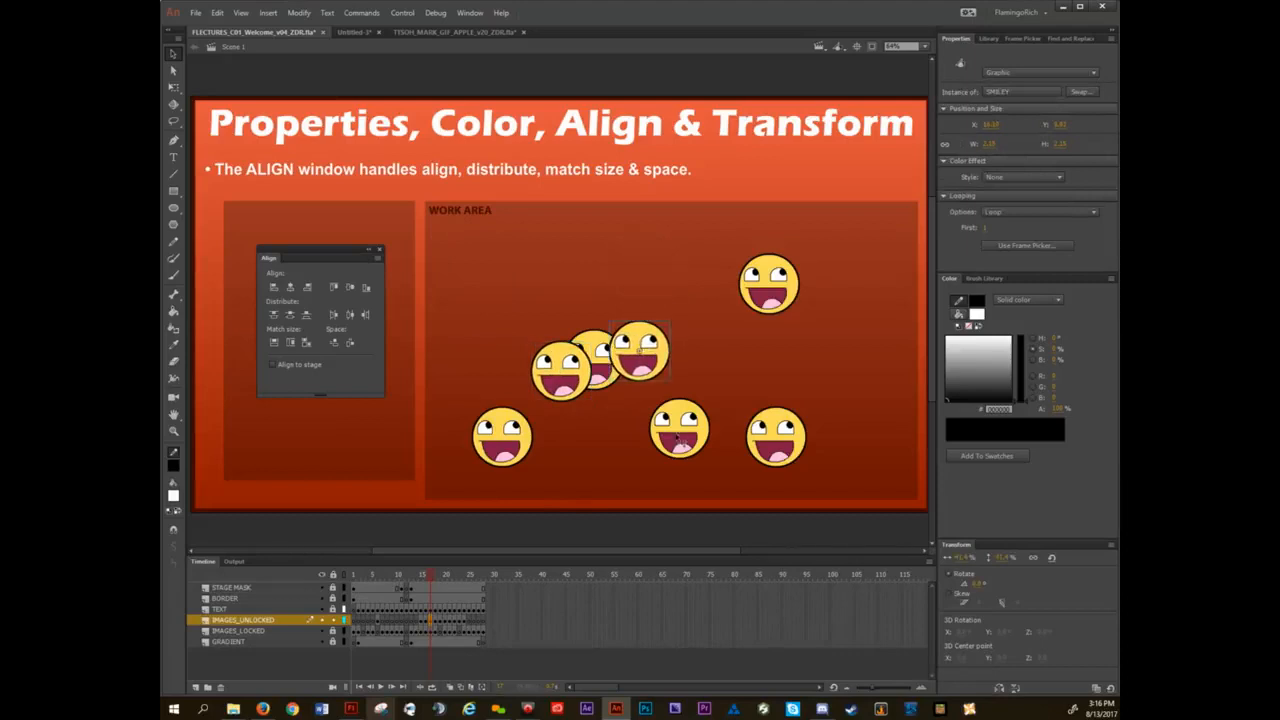
{"action": "left_click_drag", "start_coordinate": [682, 440], "coordinate": [683, 376]}
{"action": "left_click_drag", "start_coordinate": [790, 454], "coordinate": [769, 387]}
{"action": "left_click_drag", "start_coordinate": [500, 440], "coordinate": [487, 373]}
{"action": "left_click_drag", "start_coordinate": [770, 290], "coordinate": [835, 367]}
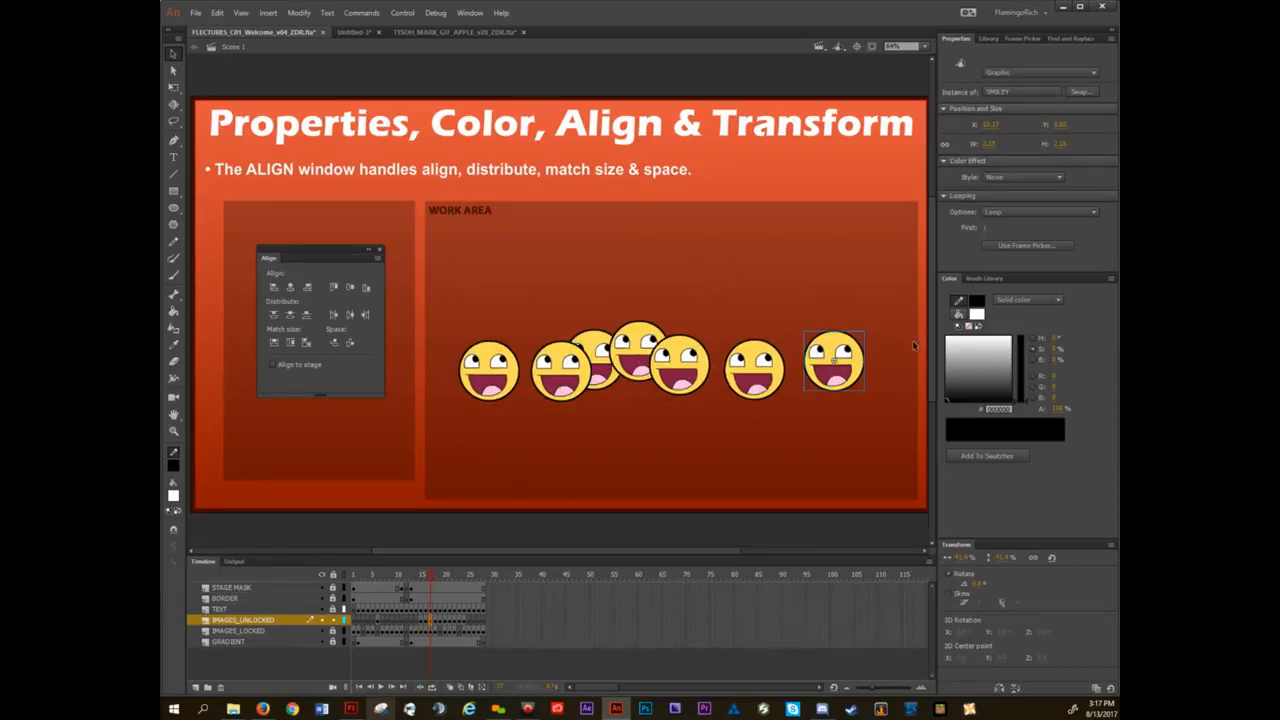
Select all seven smileys, align their vertical centers, and distribute them evenly by horizontal center.
{"action": "left_click_drag", "start_coordinate": [464, 268], "coordinate": [876, 432]}
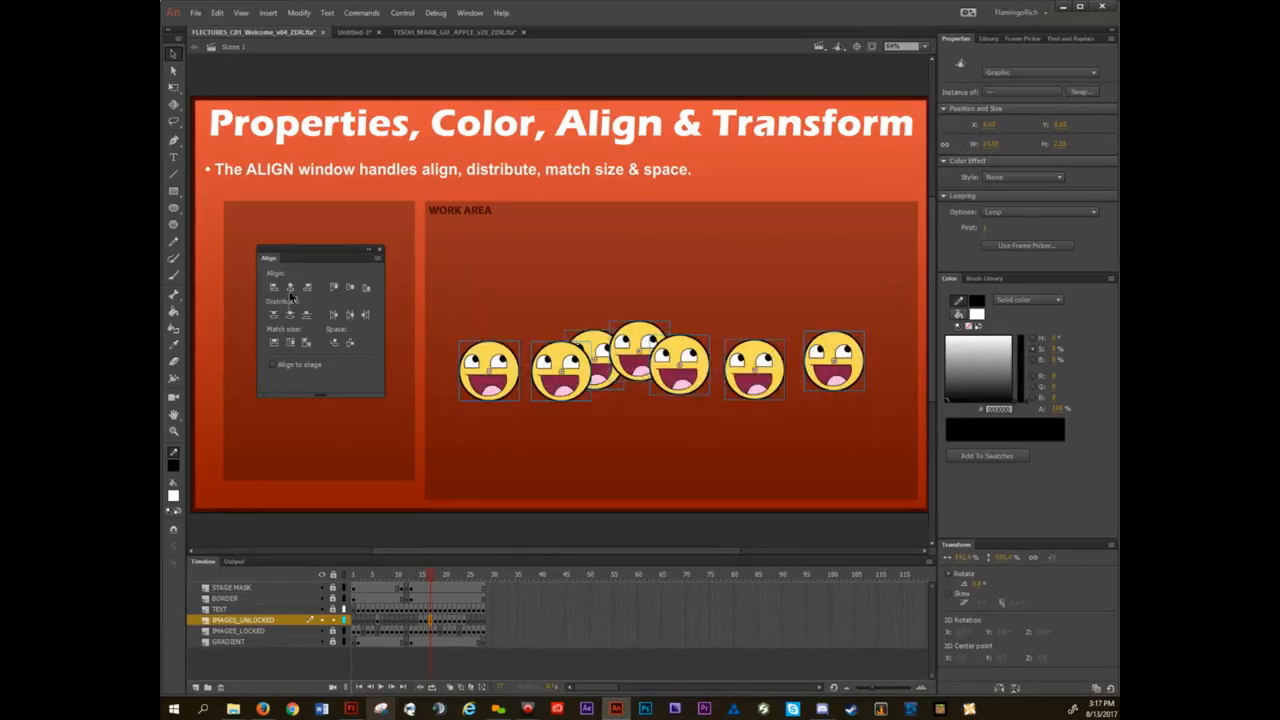
{"action": "left_click", "coordinate": [350, 288]}
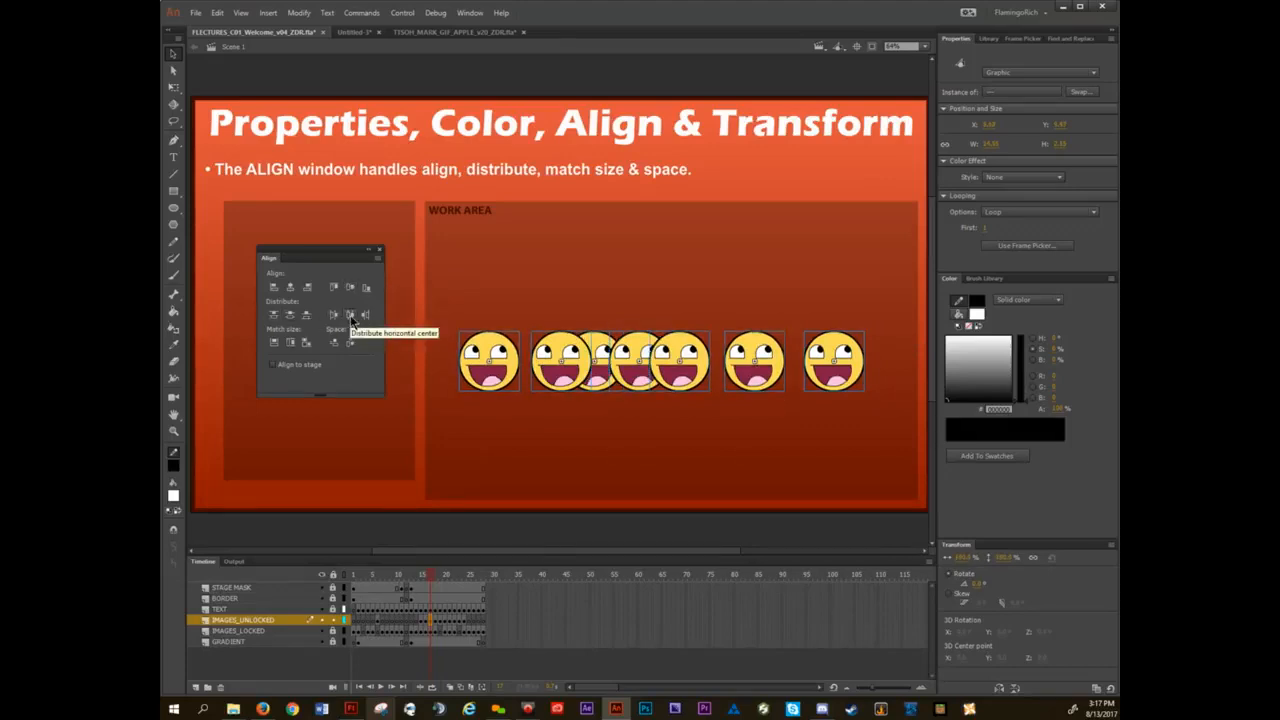
{"action": "left_click", "coordinate": [351, 316]}
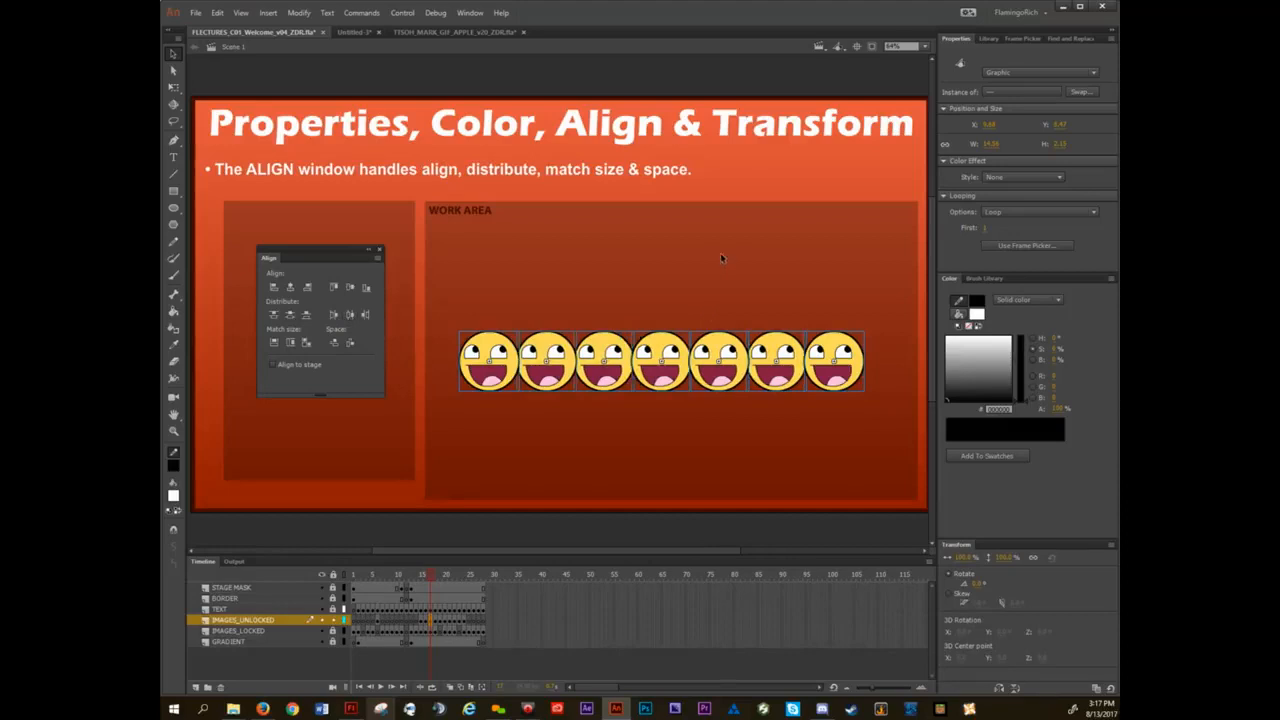
{"action": "left_click", "coordinate": [732, 294]}
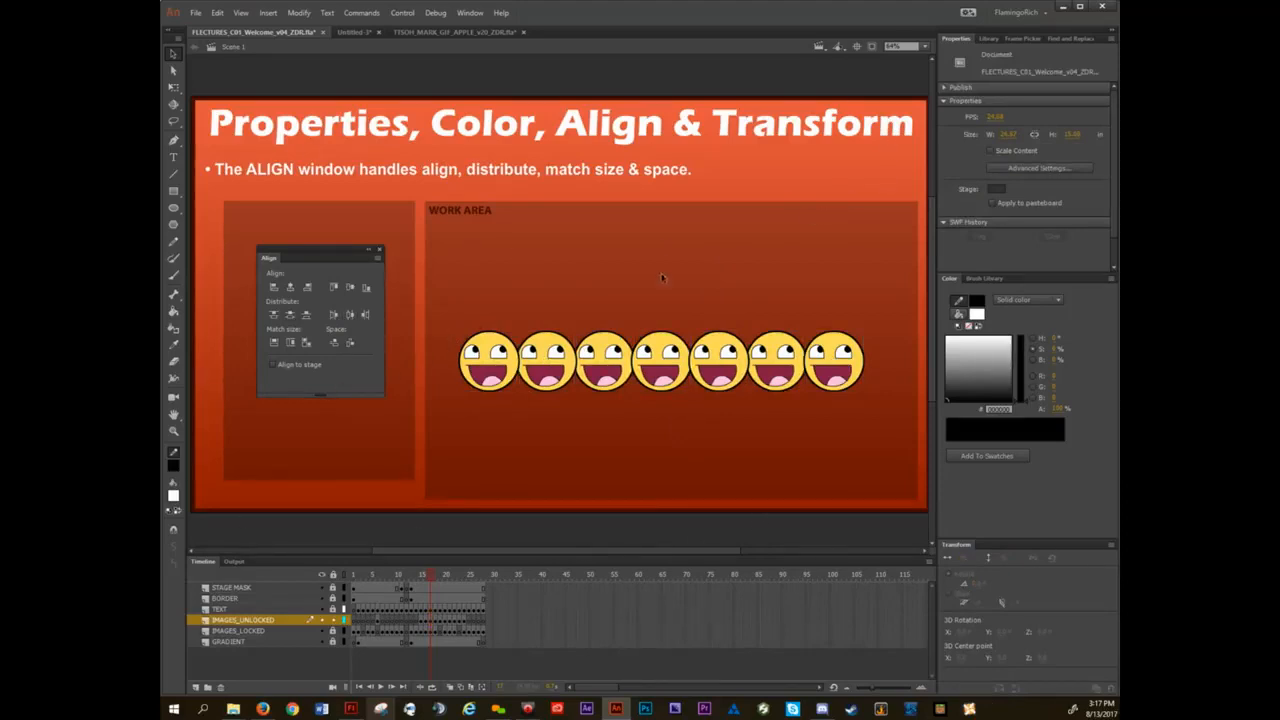
Turn on Align to stage and center the row's first smiley horizontally and vertically on the stage.
{"action": "left_click", "coordinate": [273, 366]}
{"action": "left_click", "coordinate": [487, 364]}
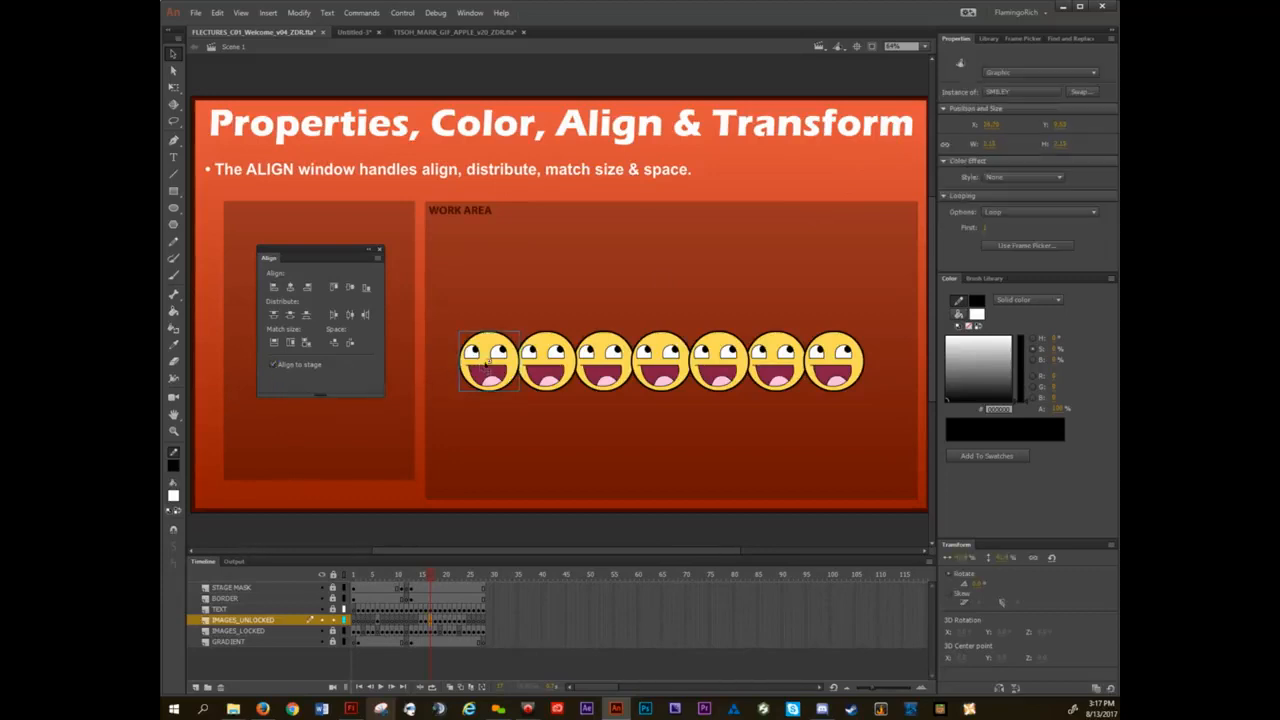
{"action": "left_click", "coordinate": [291, 288]}
{"action": "left_click", "coordinate": [350, 287]}
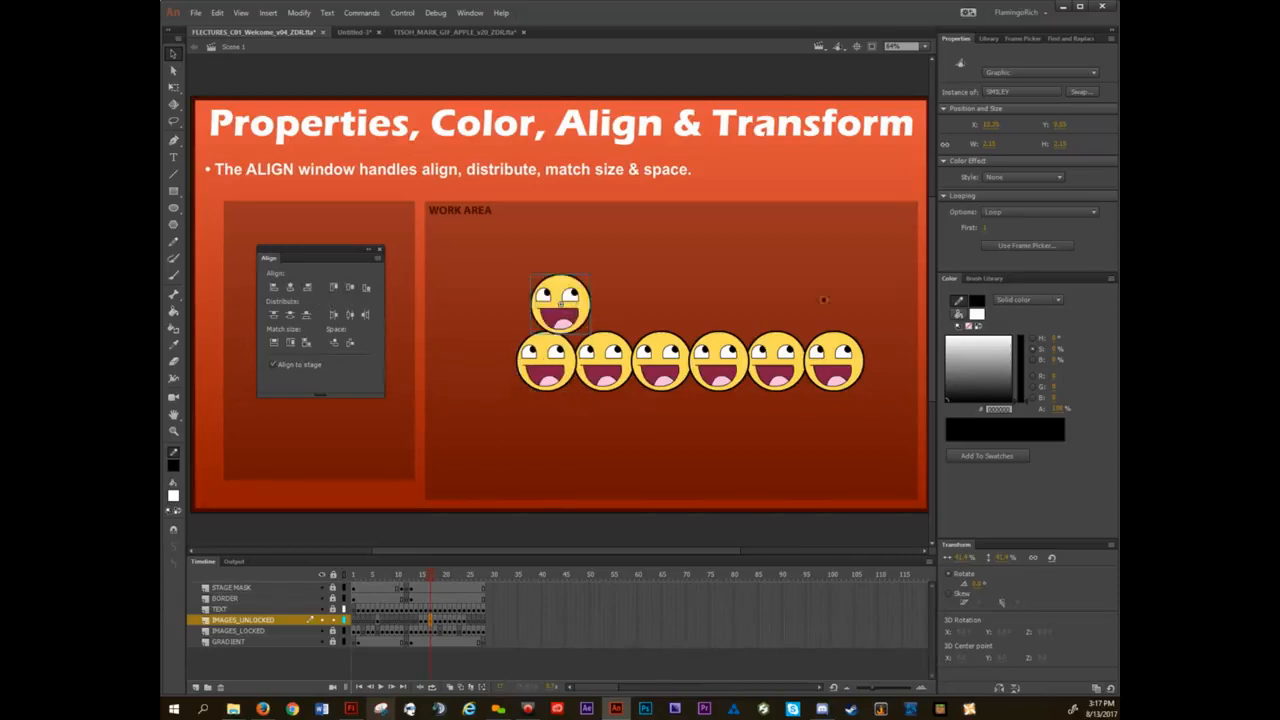
Align the first smiley remaining in the row to the stage's top and left edges.
{"action": "left_click", "coordinate": [546, 365]}
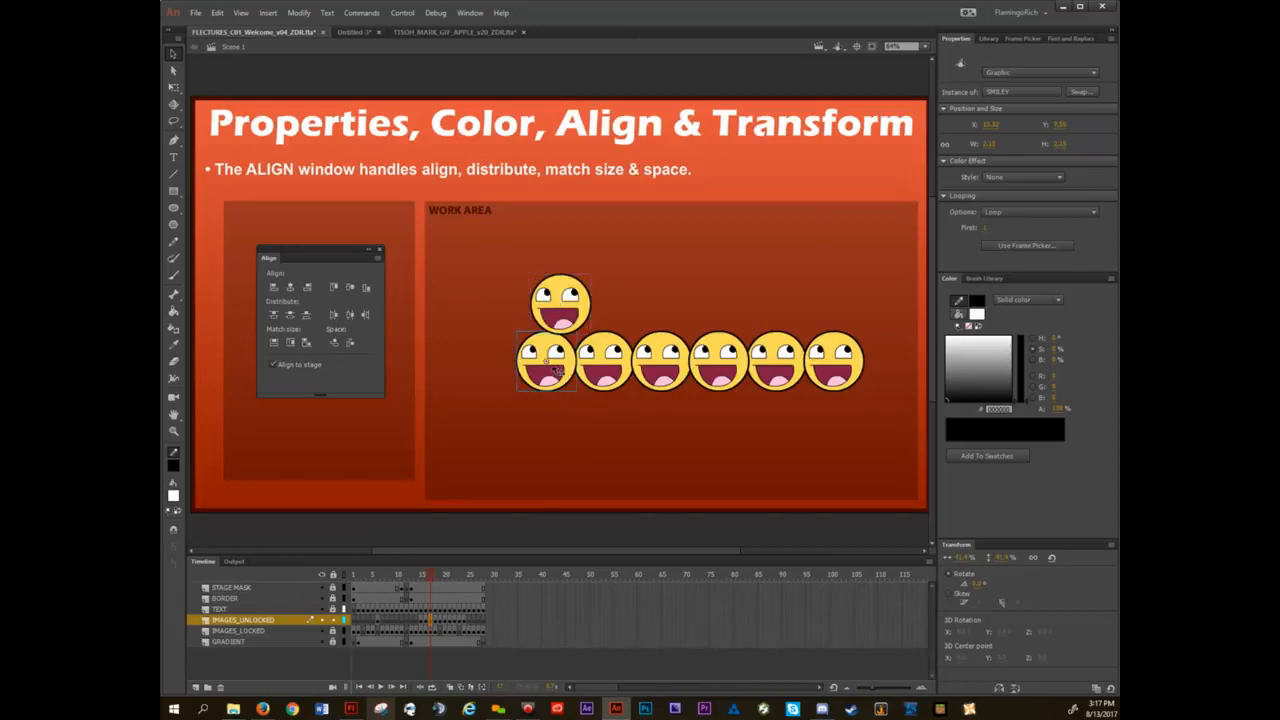
{"action": "left_click", "coordinate": [337, 288]}
{"action": "left_click", "coordinate": [274, 287]}
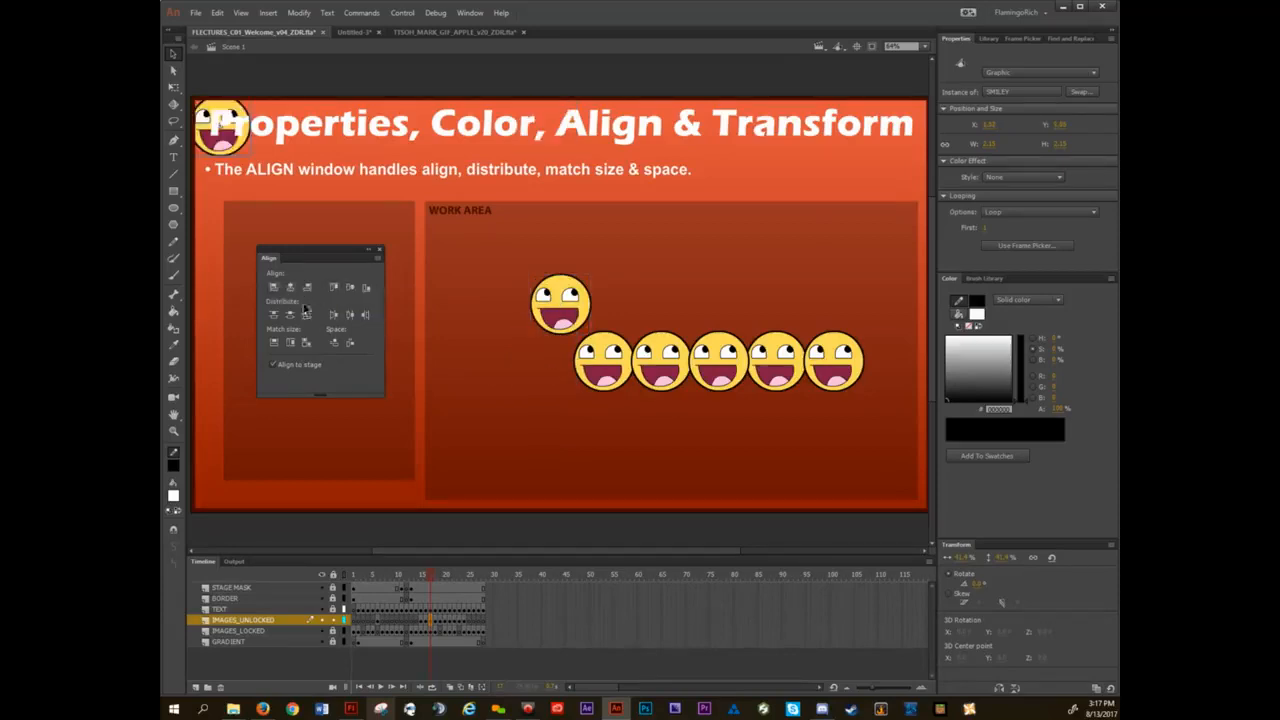
Align the first smiley remaining in the row to the stage's top and right edges.
{"action": "left_click", "coordinate": [591, 354]}
{"action": "left_click", "coordinate": [334, 288]}
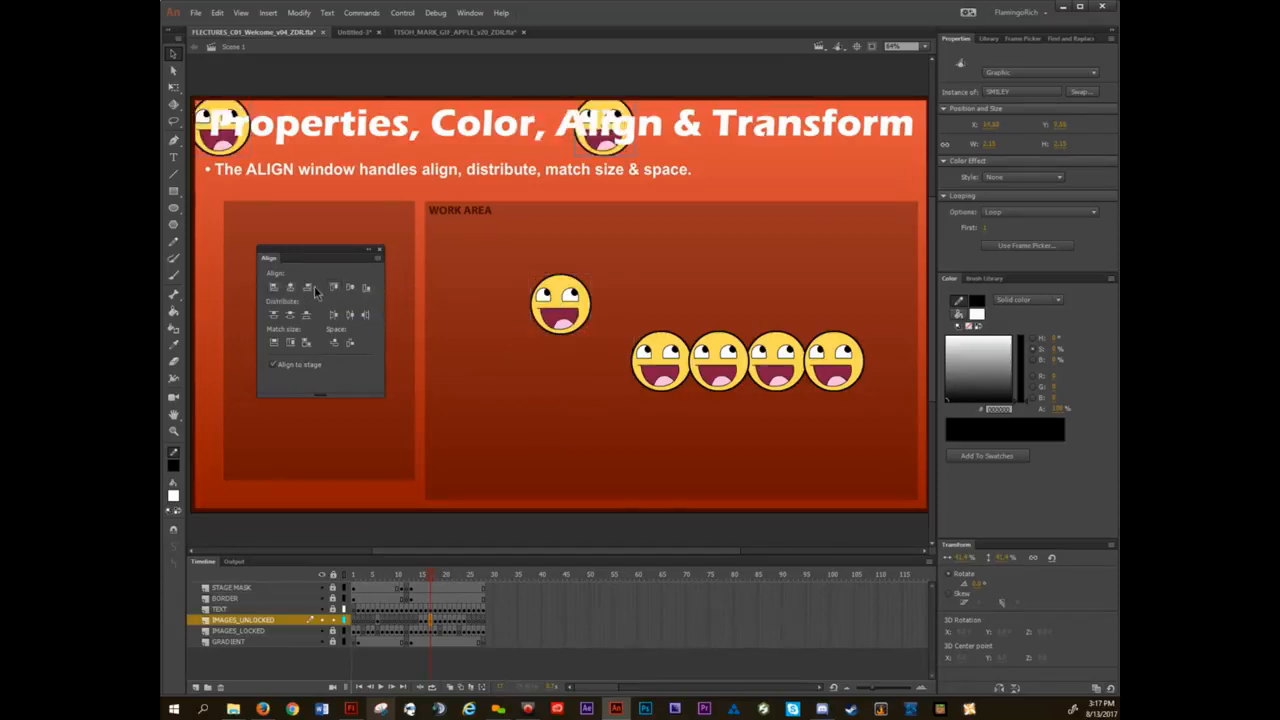
{"action": "left_click", "coordinate": [366, 287]}
Center the row's next leftmost smiley horizontally on the stage and align it to the stage's bottom edge.
{"action": "left_click", "coordinate": [682, 376]}
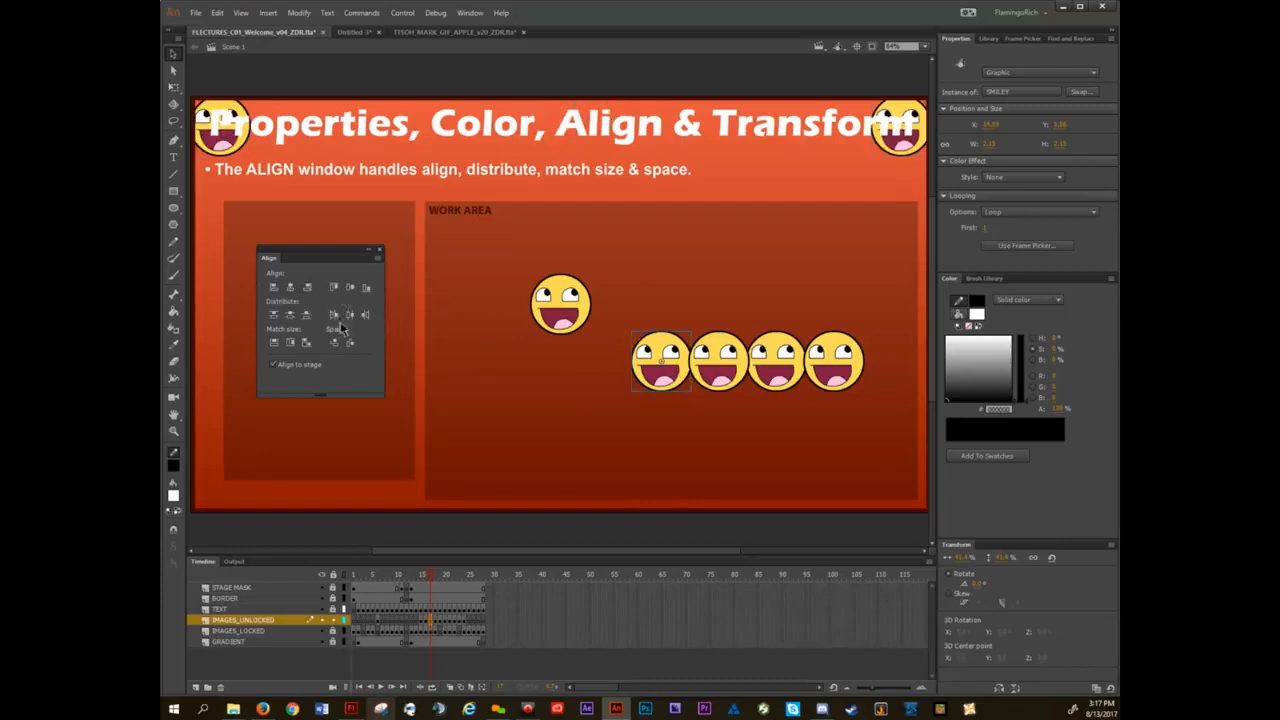
{"action": "left_click", "coordinate": [290, 287]}
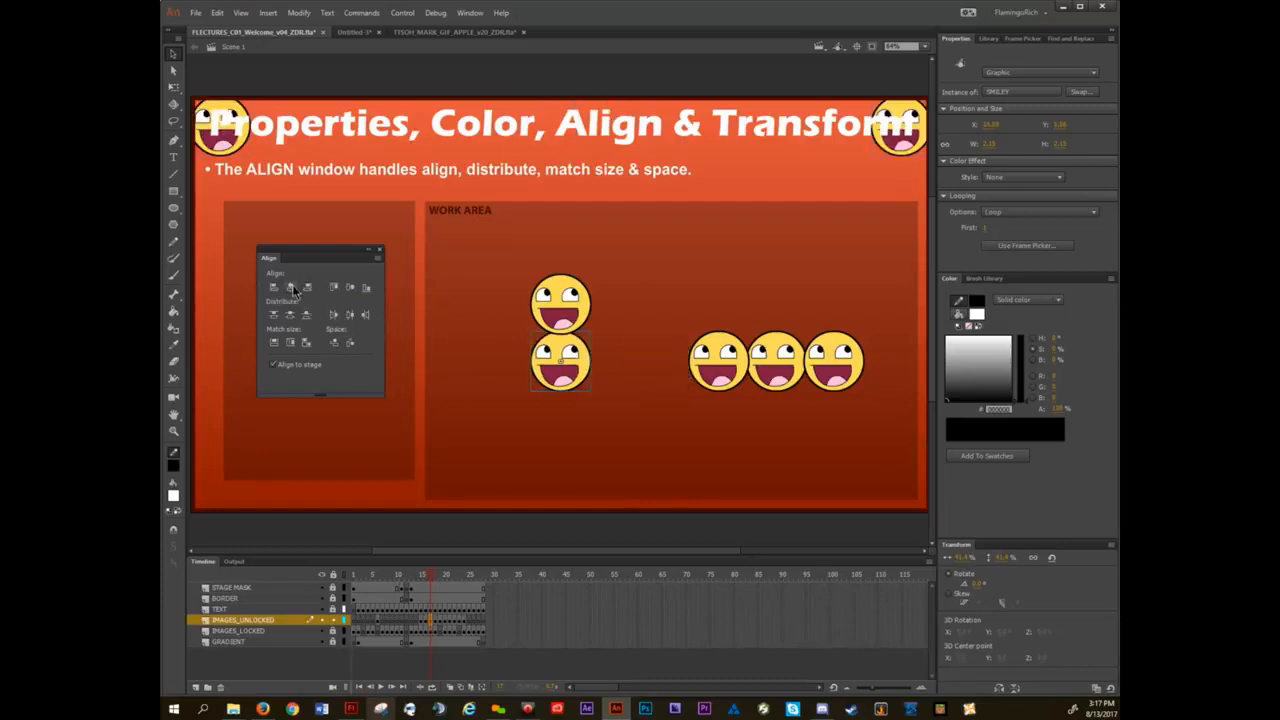
{"action": "left_click", "coordinate": [366, 288]}
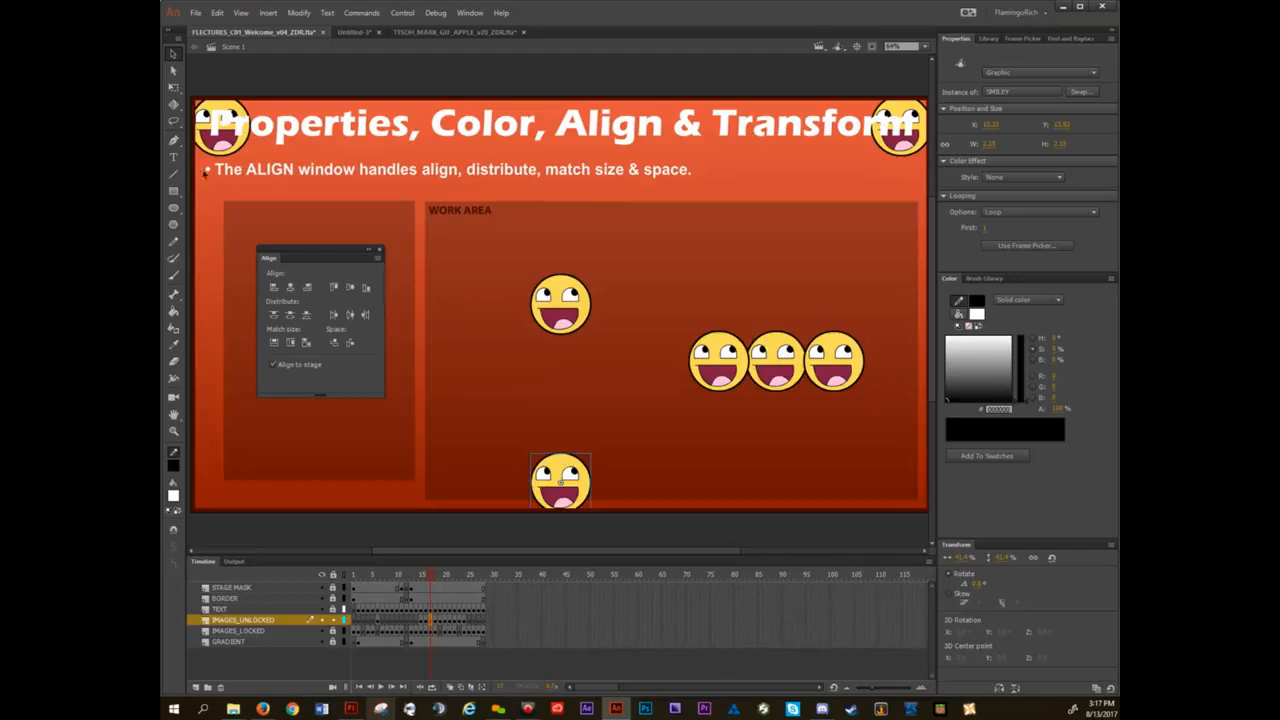
Bring the stage-aligned smileys back into the work area and spread the smileys into a loose ring.
{"action": "left_click_drag", "start_coordinate": [228, 154], "coordinate": [623, 367]}
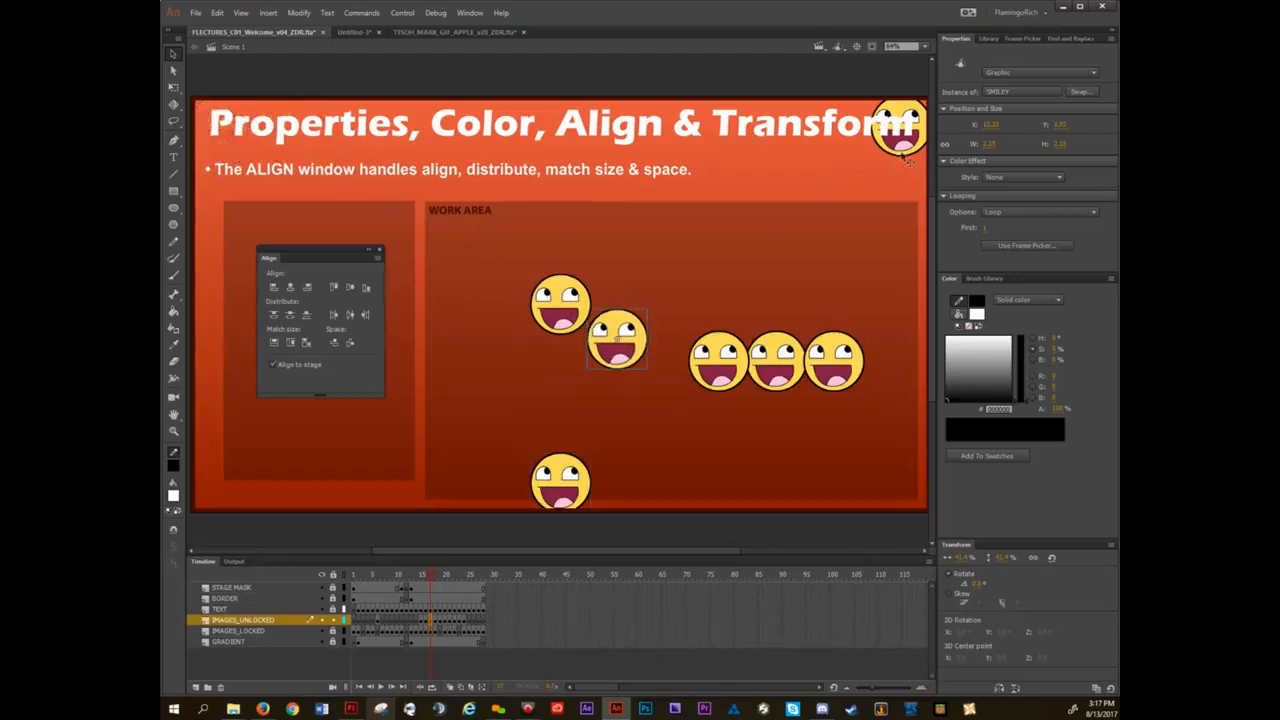
{"action": "left_click_drag", "start_coordinate": [900, 140], "coordinate": [701, 294]}
{"action": "left_click_drag", "start_coordinate": [563, 490], "coordinate": [630, 286]}
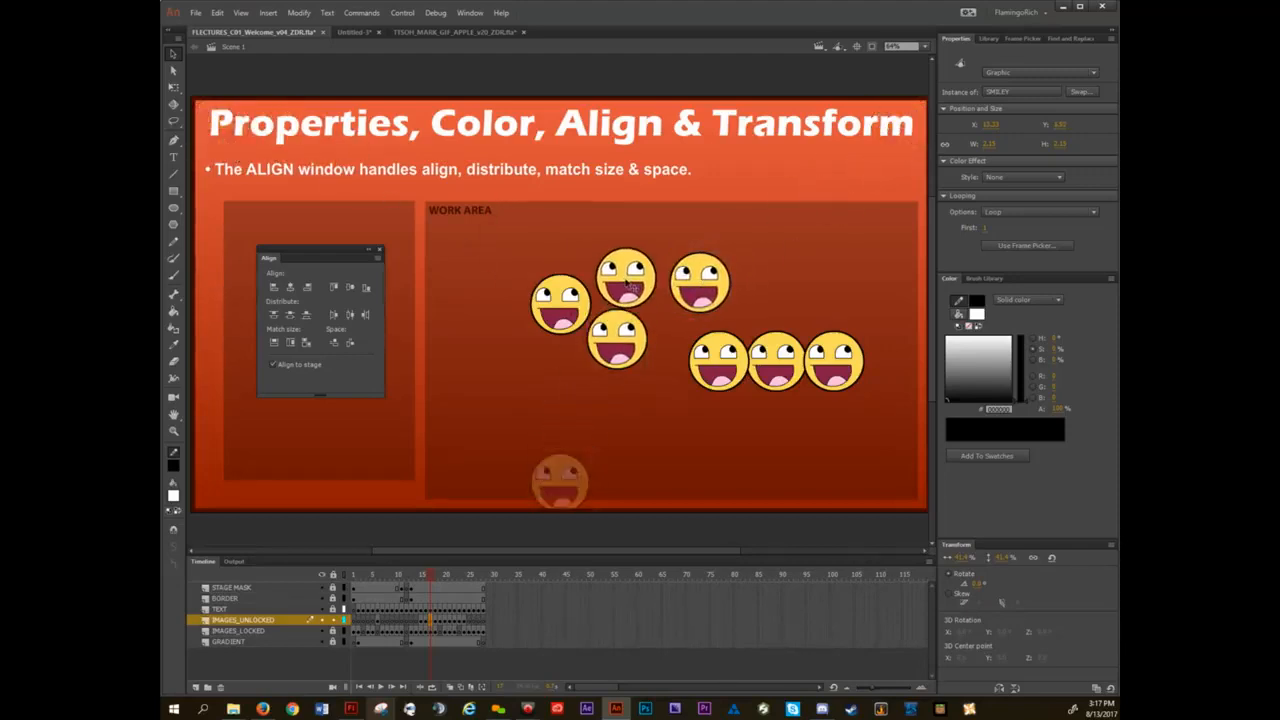
{"action": "left_click_drag", "start_coordinate": [721, 356], "coordinate": [646, 416]}
{"action": "left_click_drag", "start_coordinate": [778, 360], "coordinate": [714, 384]}
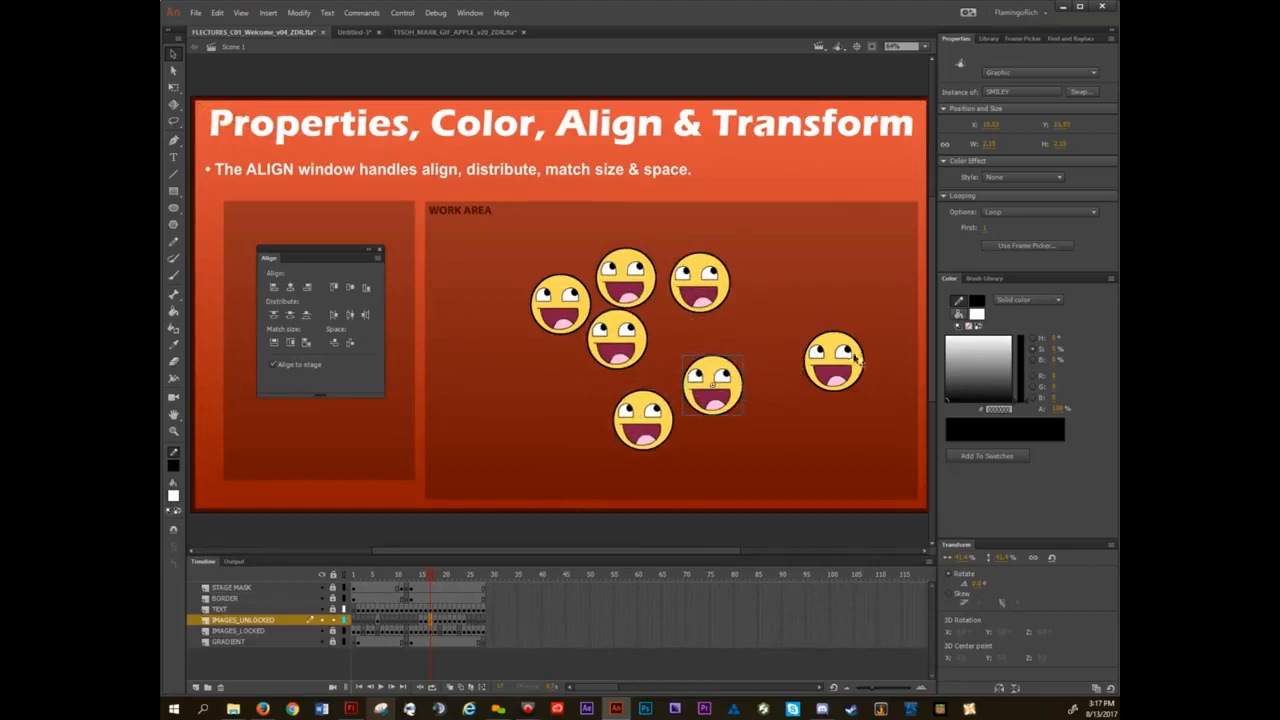
{"action": "left_click_drag", "start_coordinate": [856, 360], "coordinate": [815, 297]}
{"action": "left_click_drag", "start_coordinate": [624, 350], "coordinate": [568, 398]}
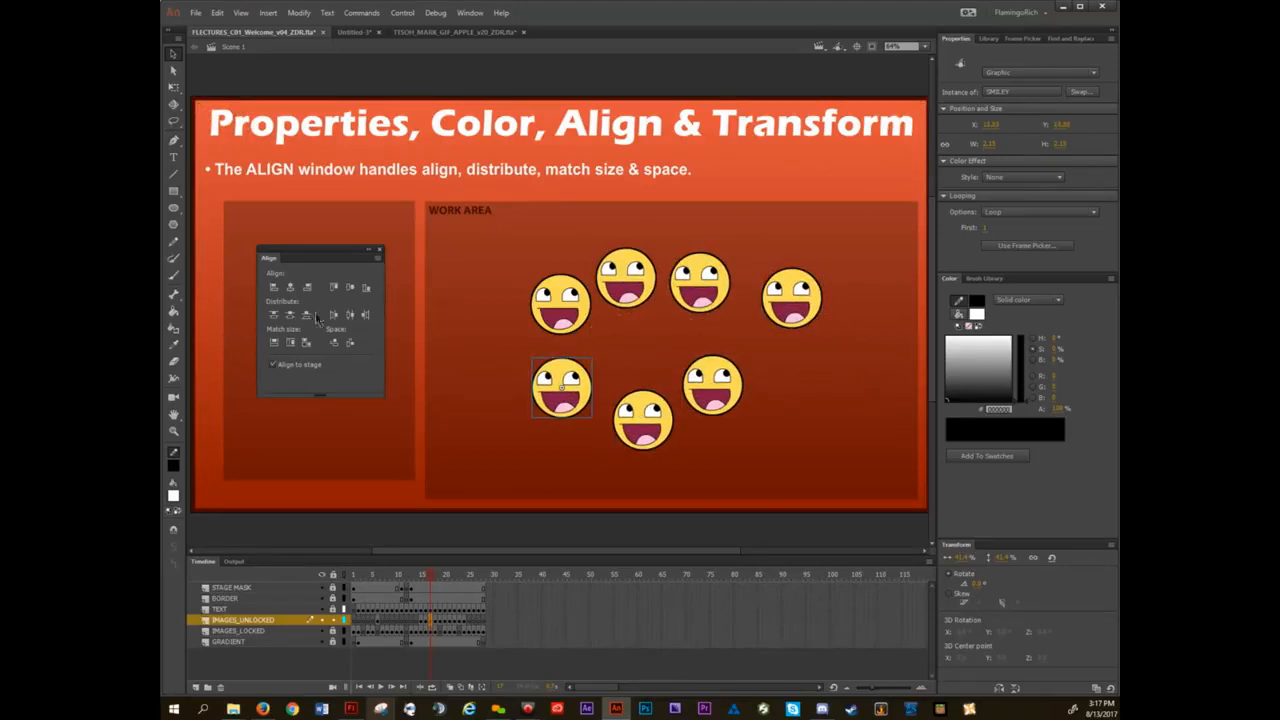
Shift the Align window up slightly and move three smileys to the work area's right side, clearing space on its left.
{"action": "mouse_move", "coordinate": [271, 265]}
{"action": "left_mouse_down"}
{"action": "mouse_move", "coordinate": [860, 560]}
{"action": "mouse_move", "coordinate": [1000, 544]}
{"action": "mouse_move", "coordinate": [271, 244]}
{"action": "left_mouse_up"}
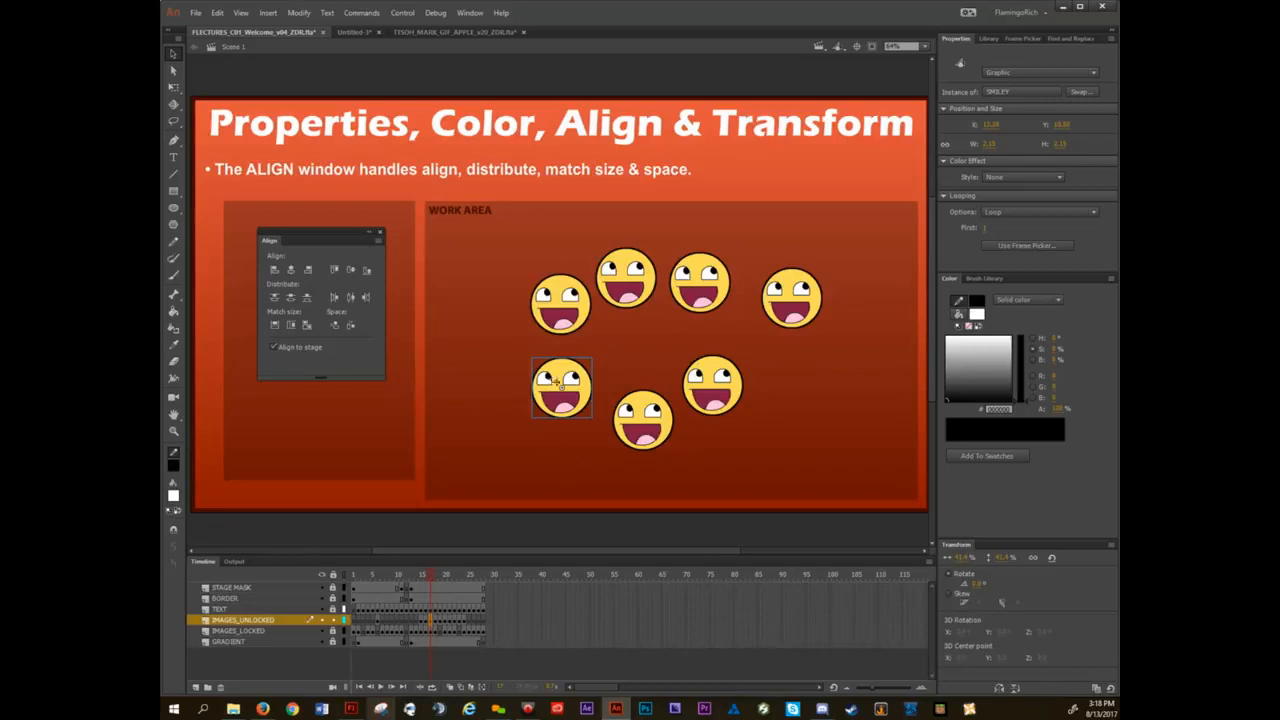
{"action": "left_click_drag", "start_coordinate": [562, 315], "coordinate": [808, 393]}
{"action": "left_click_drag", "start_coordinate": [645, 437], "coordinate": [772, 468]}
{"action": "left_click_drag", "start_coordinate": [563, 393], "coordinate": [841, 251]}
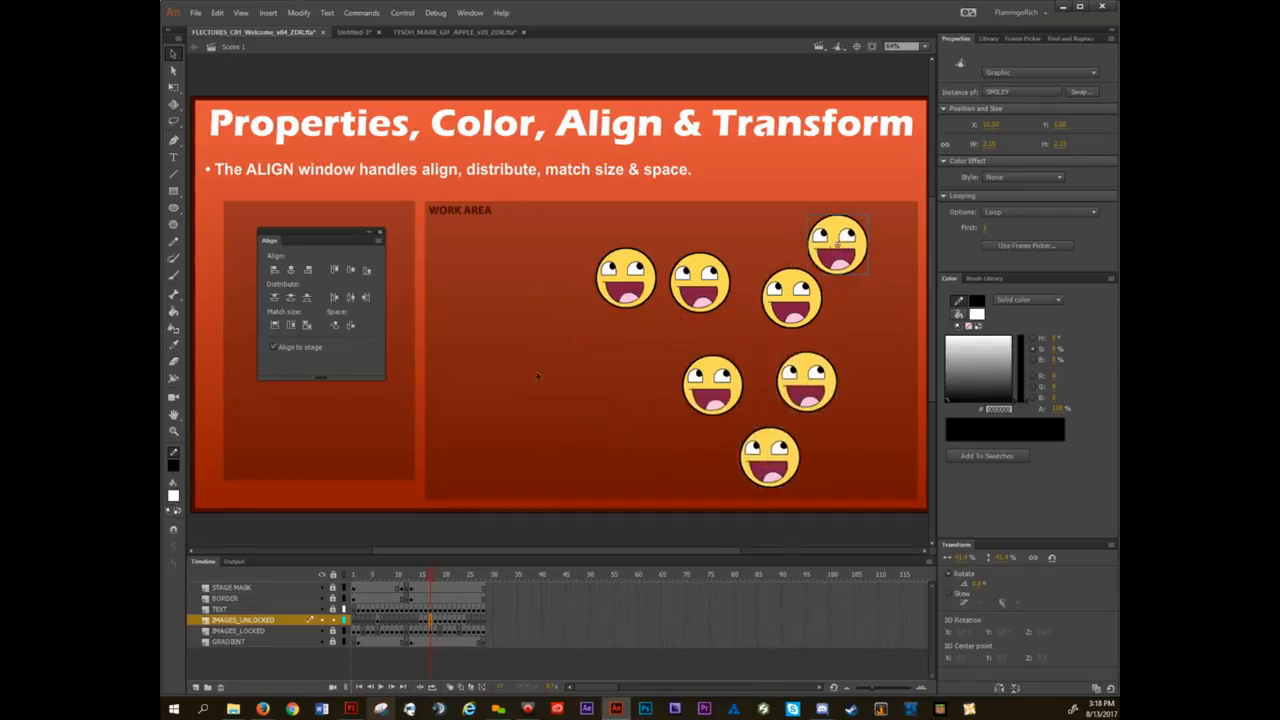
Draw a white square with a thick black stroke in the work area's cleared space and delete its entire stroke.
{"action": "key", "text": "r"}
{"action": "left_click_drag", "start_coordinate": [456, 318], "coordinate": [550, 415]}
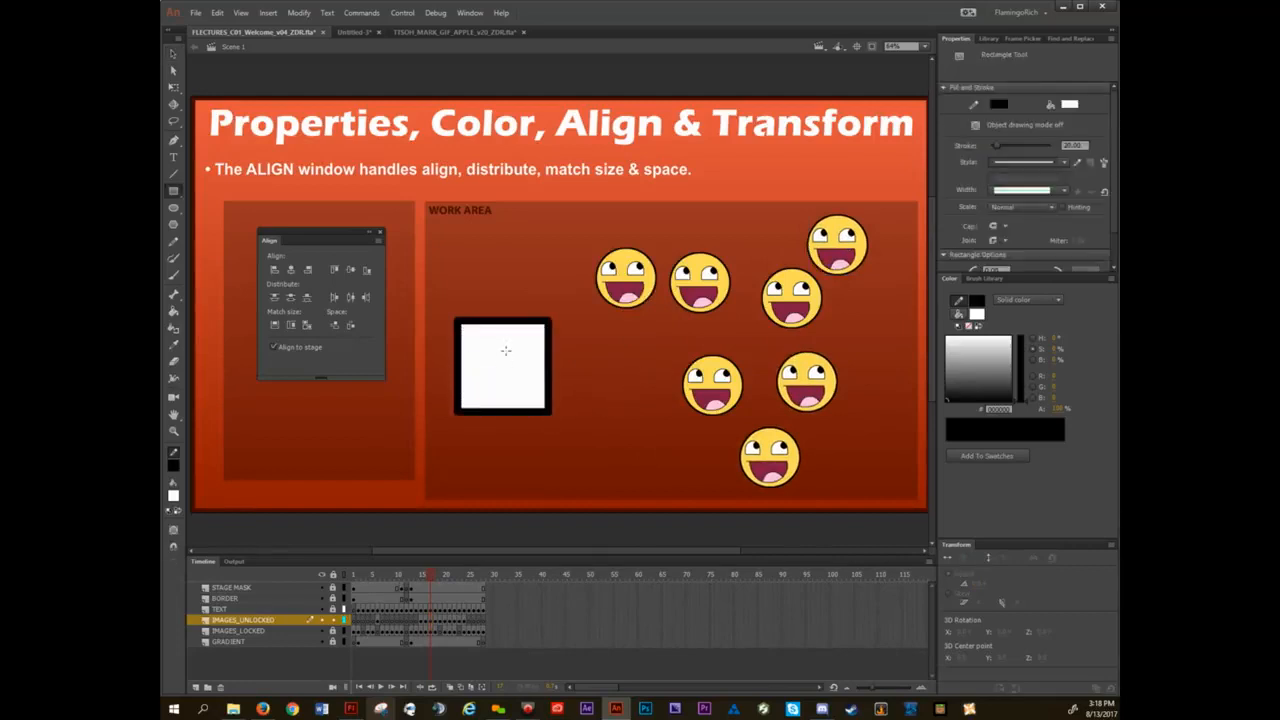
{"action": "key", "text": "v"}
{"action": "double_click", "coordinate": [521, 322]}
{"action": "key", "text": "Delete"}
Deselect the white square's fill and bend its top edge upward into a rounded arch.
{"action": "left_click", "coordinate": [514, 348]}
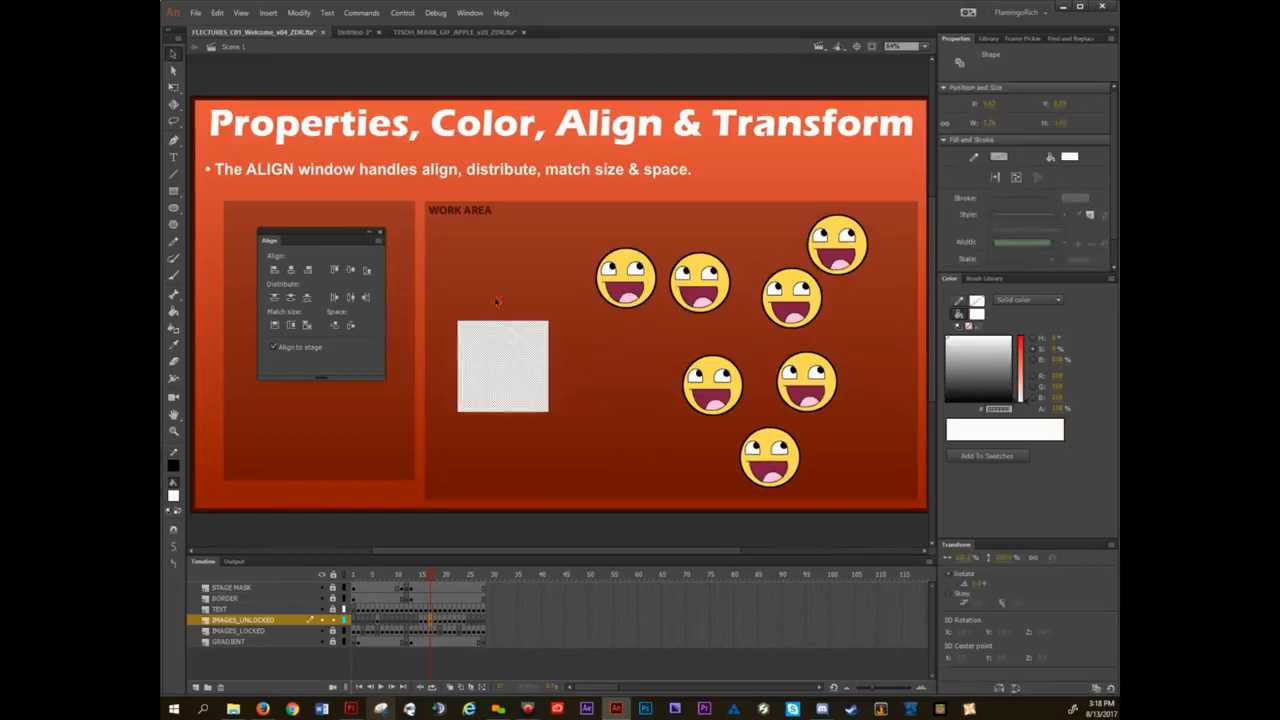
{"action": "left_click", "coordinate": [496, 301]}
{"action": "left_click_drag", "start_coordinate": [508, 321], "coordinate": [503, 283]}
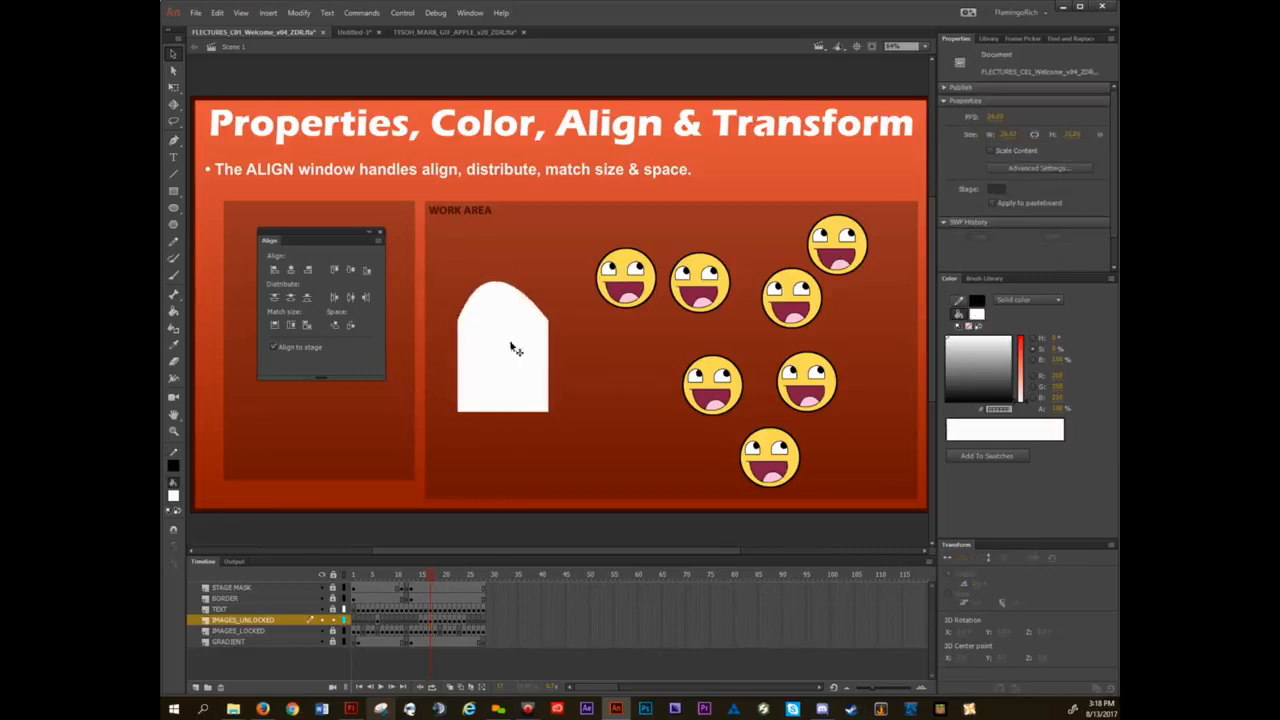
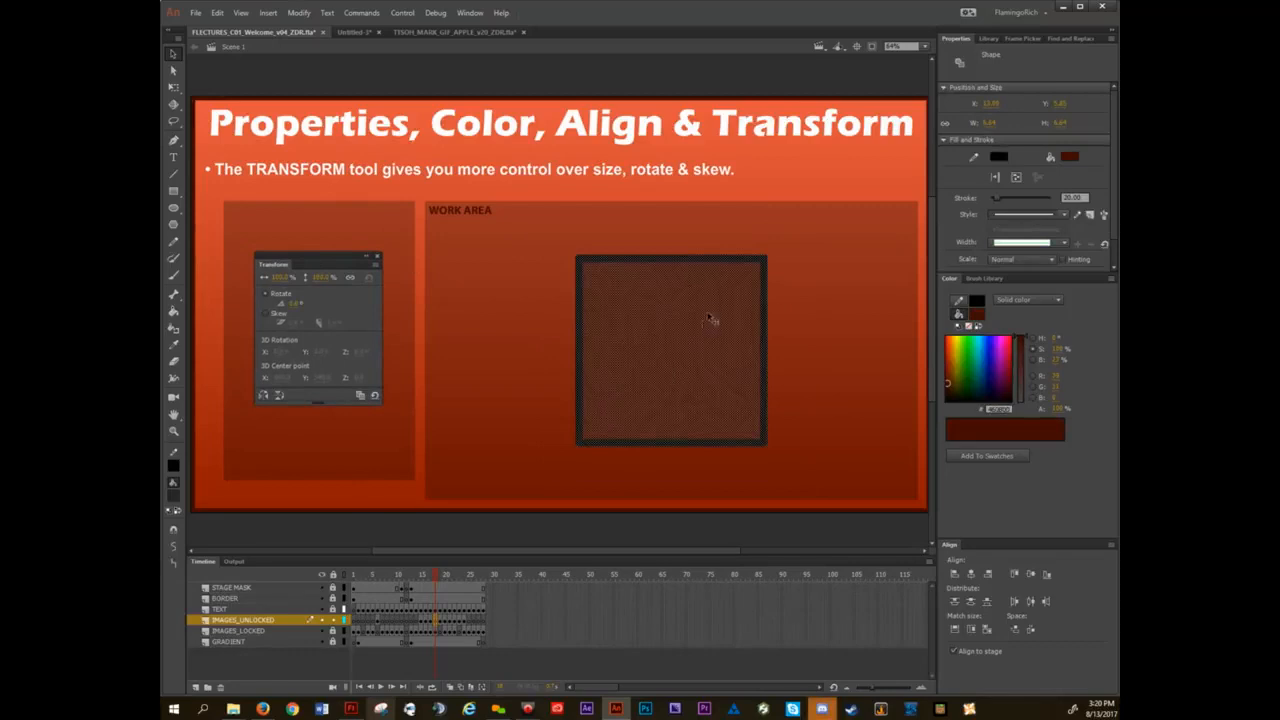
Shrink the square uniformly about its centre with the Free Transform tool and undo the resize.
{"action": "key", "text": "q"}
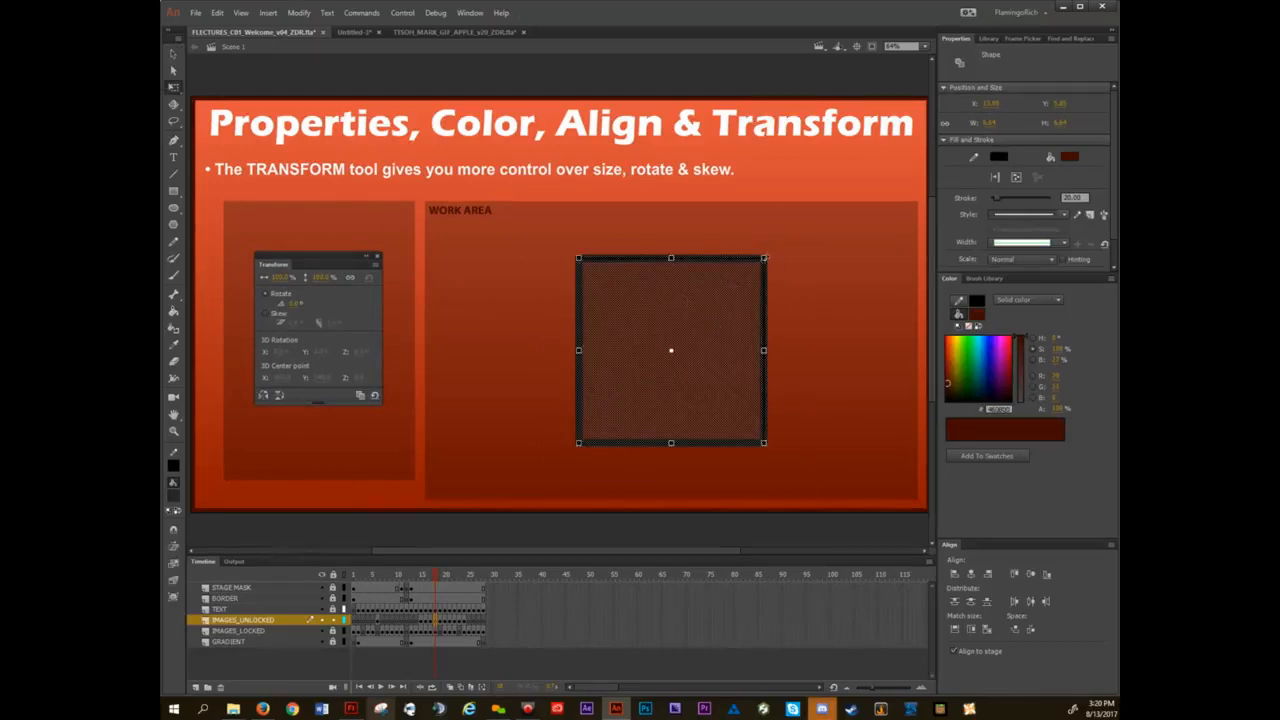
{"action": "left_click_drag", "start_coordinate": [765, 258], "coordinate": [716, 307]}
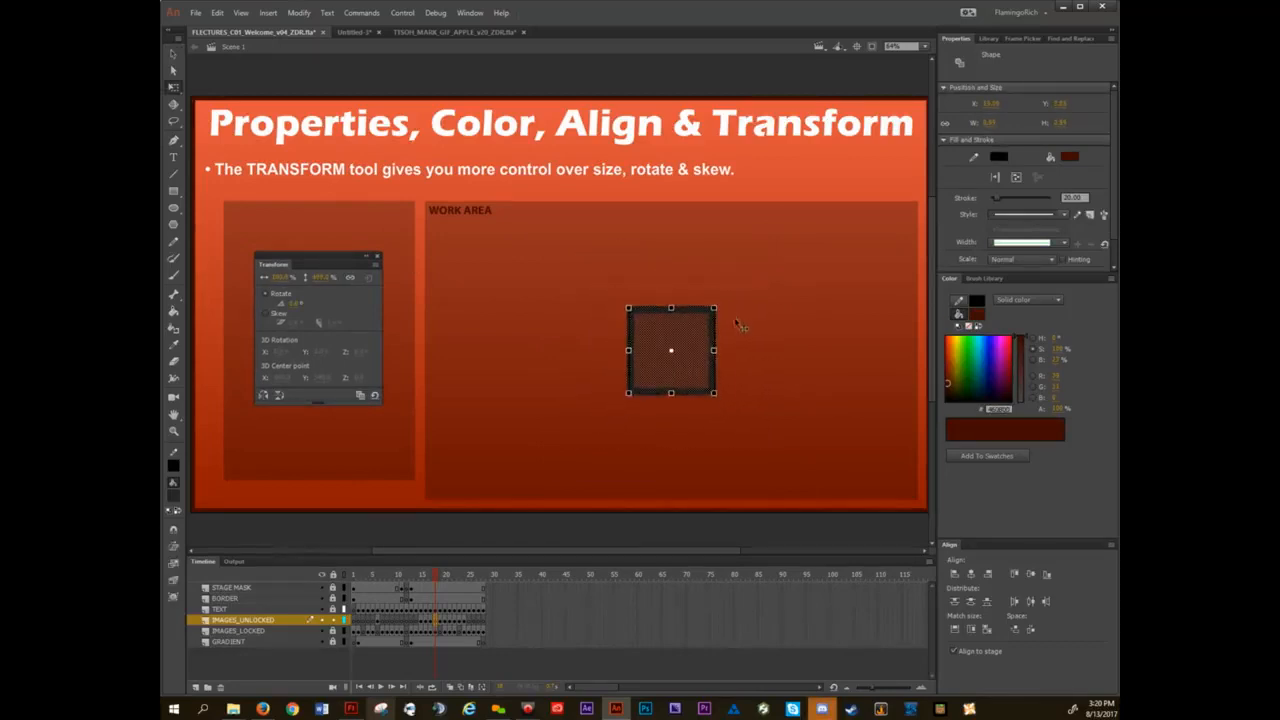
{"action": "key", "text": "ctrl+z"}
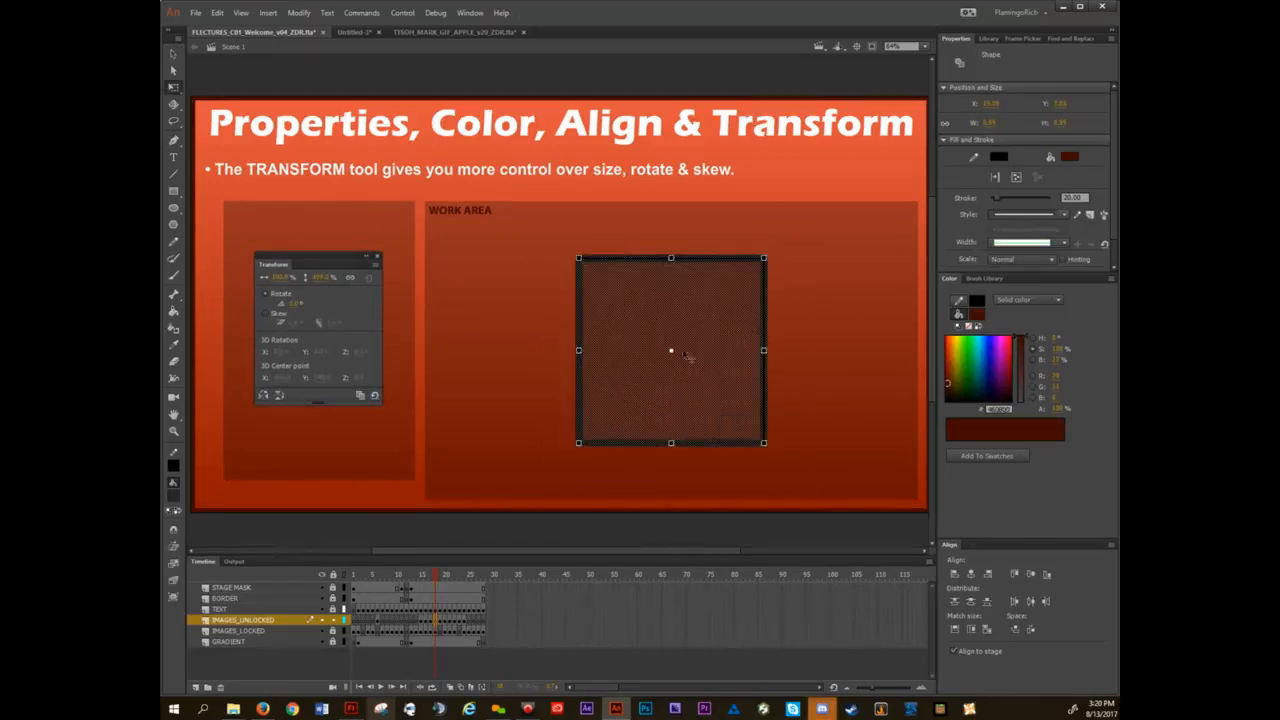
Scale the square to 50% using its numeric Transform value, deselect it, and undo the scaling.
{"action": "left_click", "coordinate": [280, 278]}
{"action": "type", "text": "50"}
{"action": "key", "text": "Return"}
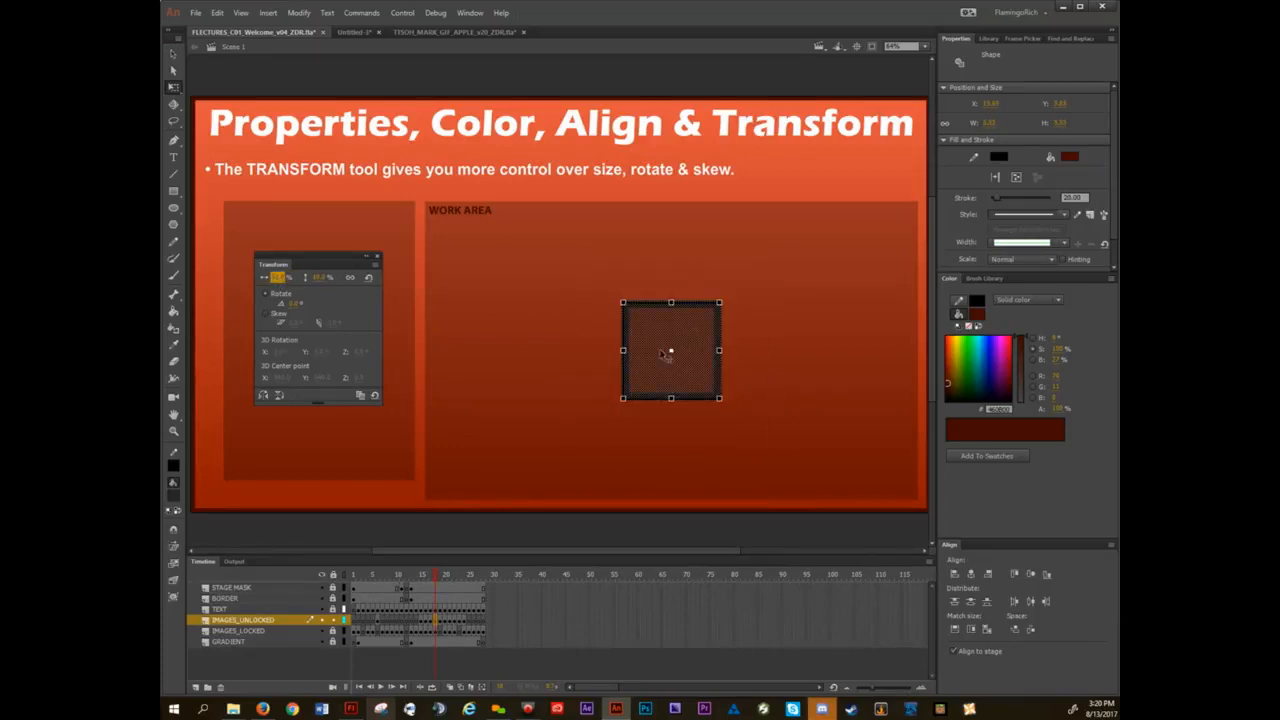
{"action": "left_click", "coordinate": [555, 331]}
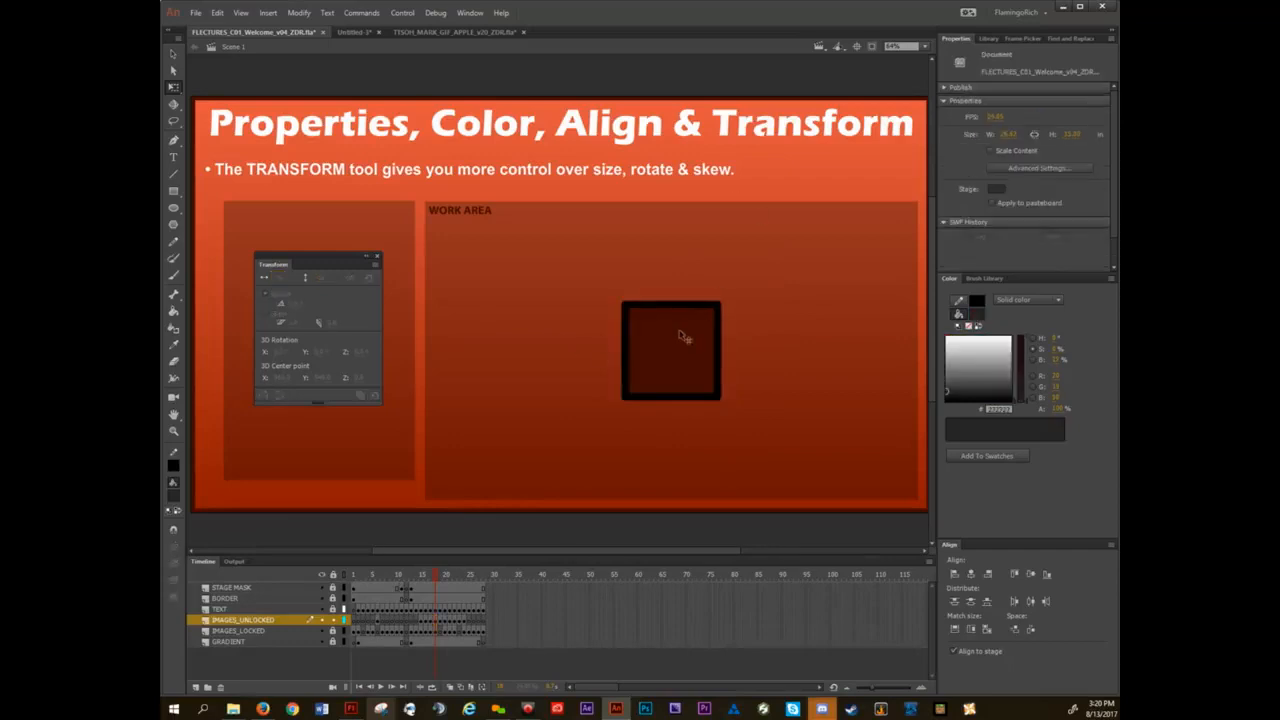
{"action": "key", "text": "ctrl+z"}
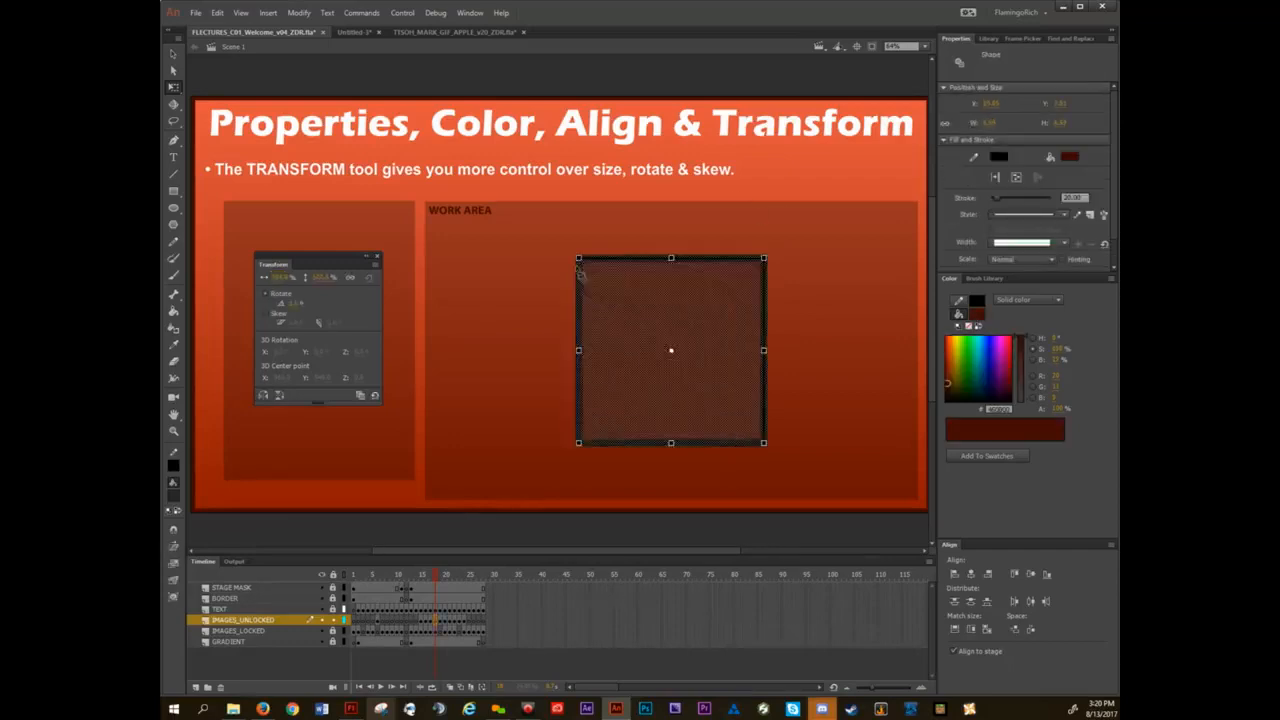
Reselect the whole square with its stroke and rotate it freehand about its centre.
{"action": "left_click", "coordinate": [530, 277]}
{"action": "left_click_drag", "start_coordinate": [593, 252], "coordinate": [833, 488]}
{"action": "left_click_drag", "start_coordinate": [770, 259], "coordinate": [552, 234]}
Set the square's rotation to 37° numerically, deselect it, and undo back to the upright square.
{"action": "left_click", "coordinate": [291, 303]}
{"action": "type", "text": "37"}
{"action": "key", "text": "Return"}
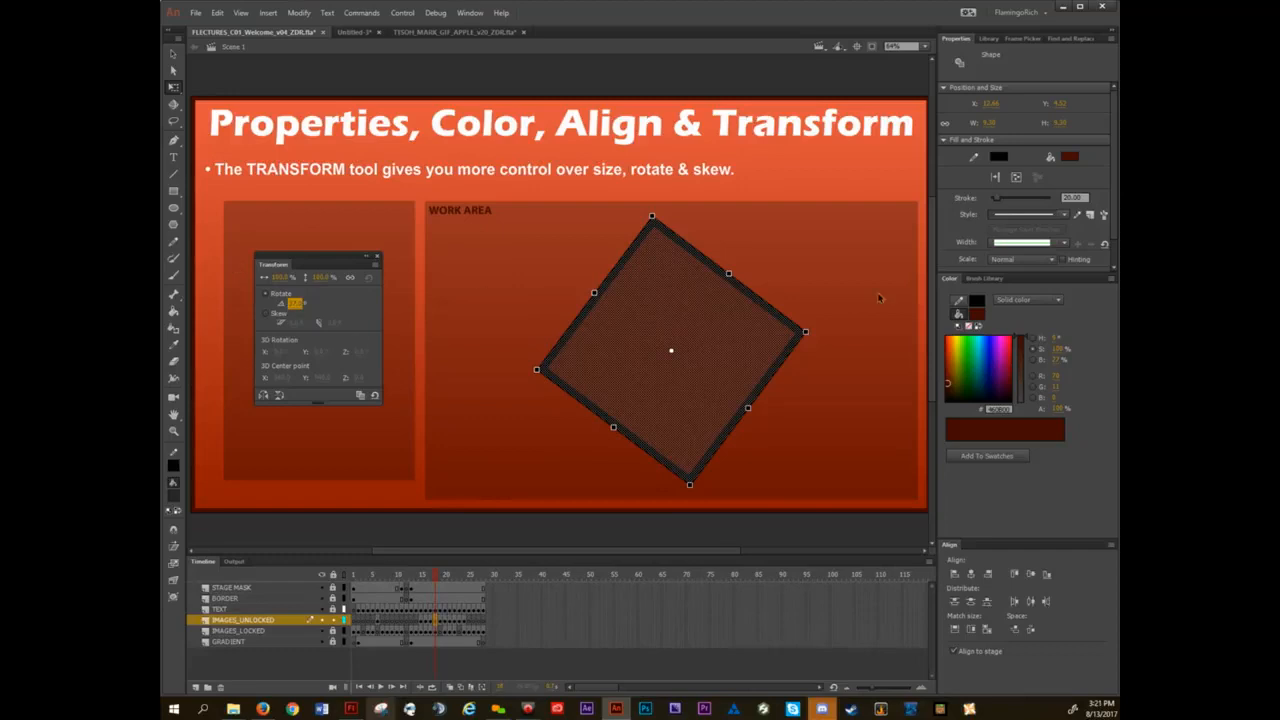
{"action": "left_click", "coordinate": [512, 269]}
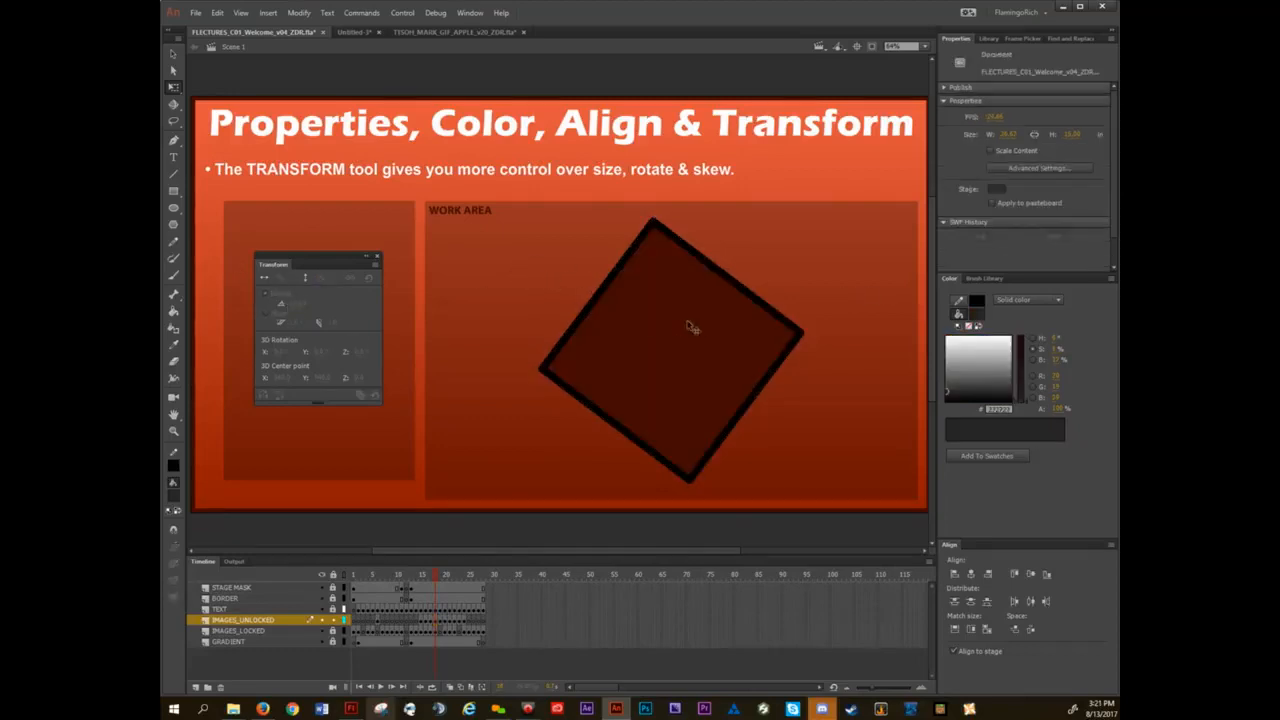
{"action": "key", "text": "ctrl+z"}
{"action": "key", "text": "ctrl+z"}
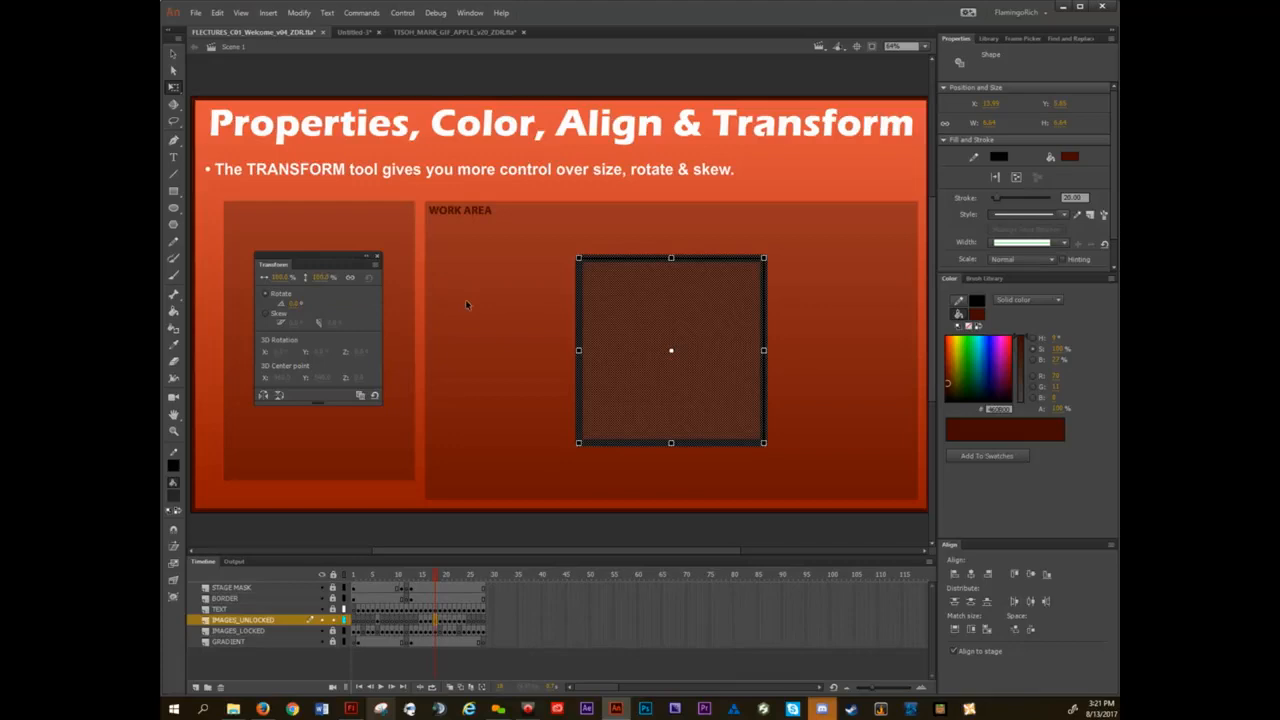
Deselect the square and dock the floating Transform window in the Align panel's group, leaving Align in front.
{"action": "left_click", "coordinate": [514, 290]}
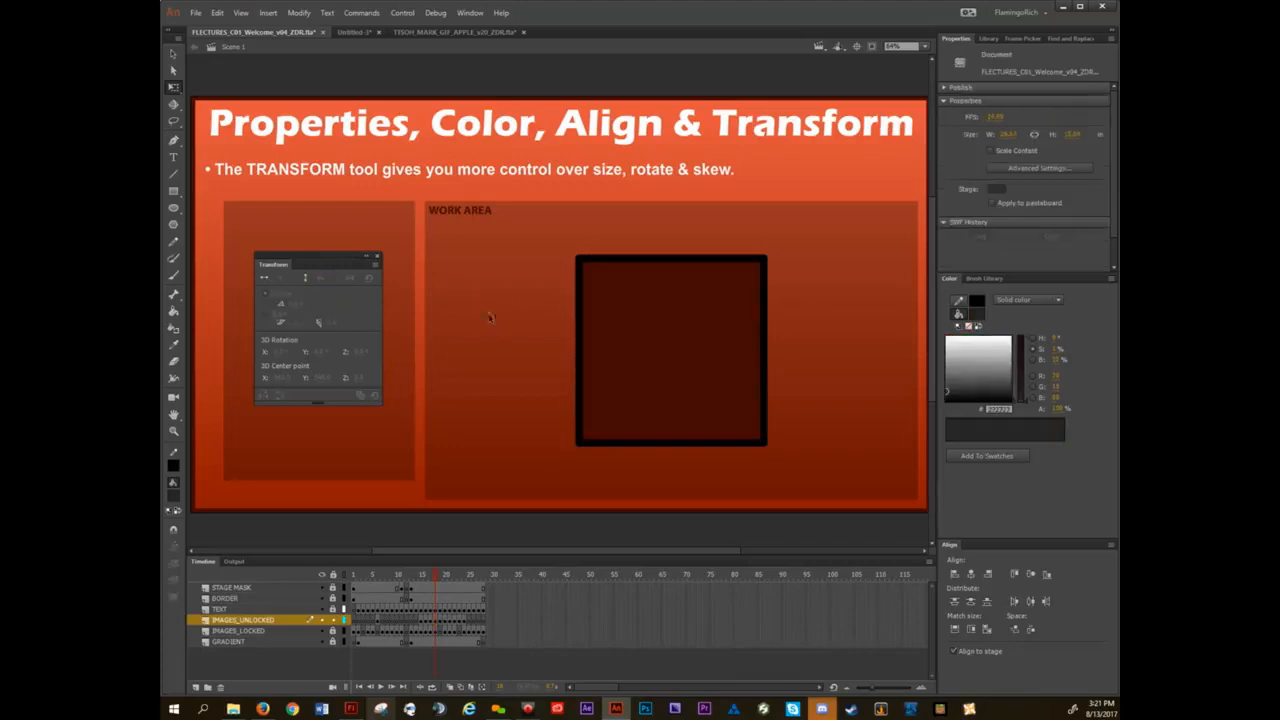
{"action": "left_click_drag", "start_coordinate": [537, 233], "coordinate": [812, 478]}
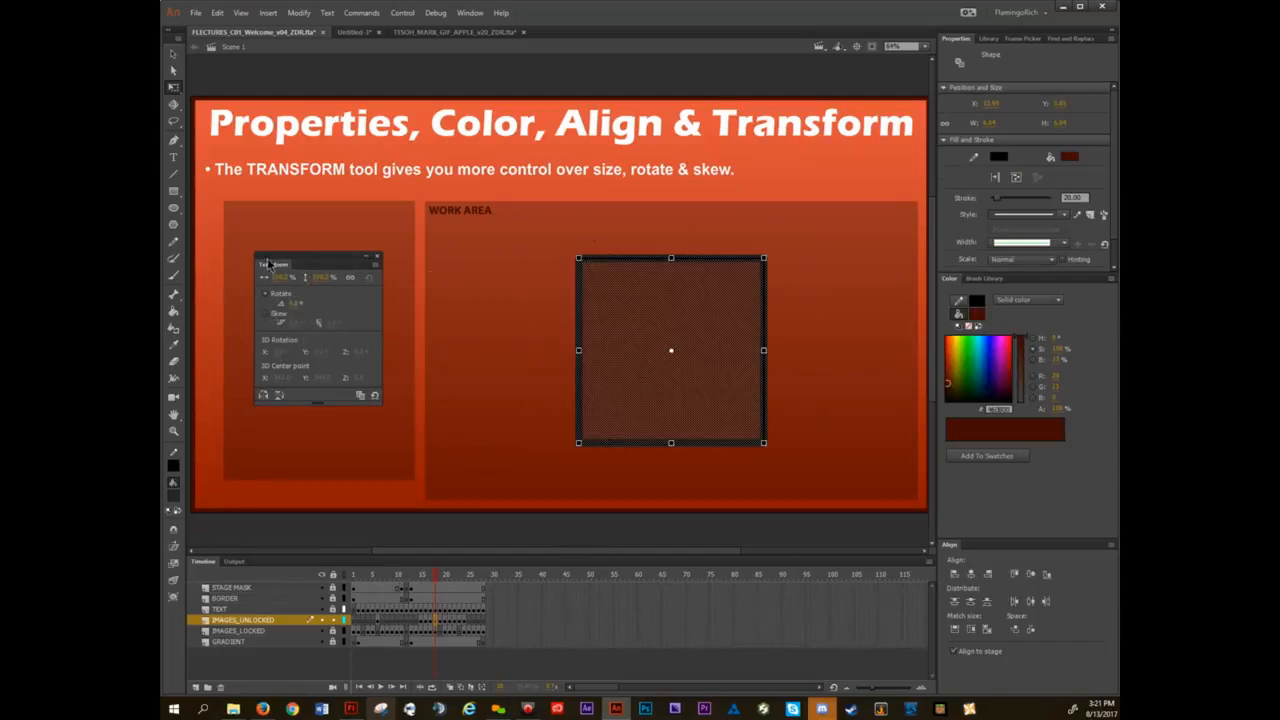
{"action": "left_click", "coordinate": [504, 284]}
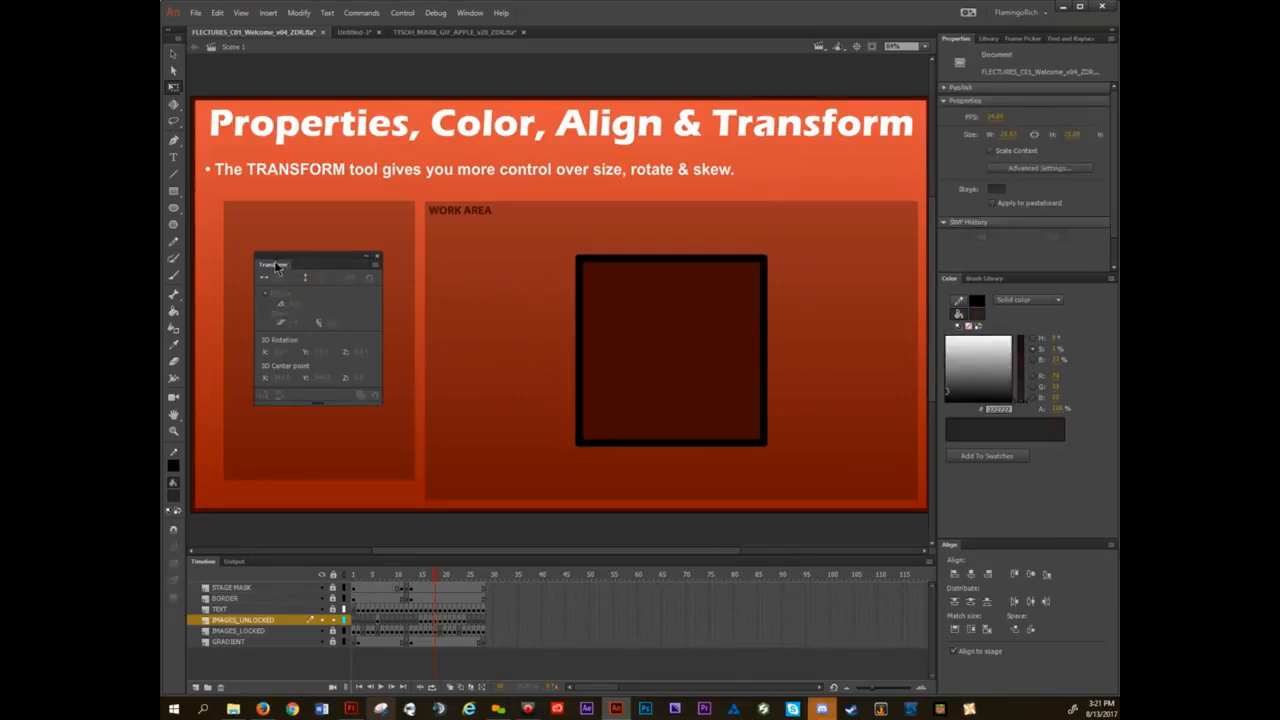
{"action": "left_click_drag", "start_coordinate": [278, 265], "coordinate": [988, 544]}
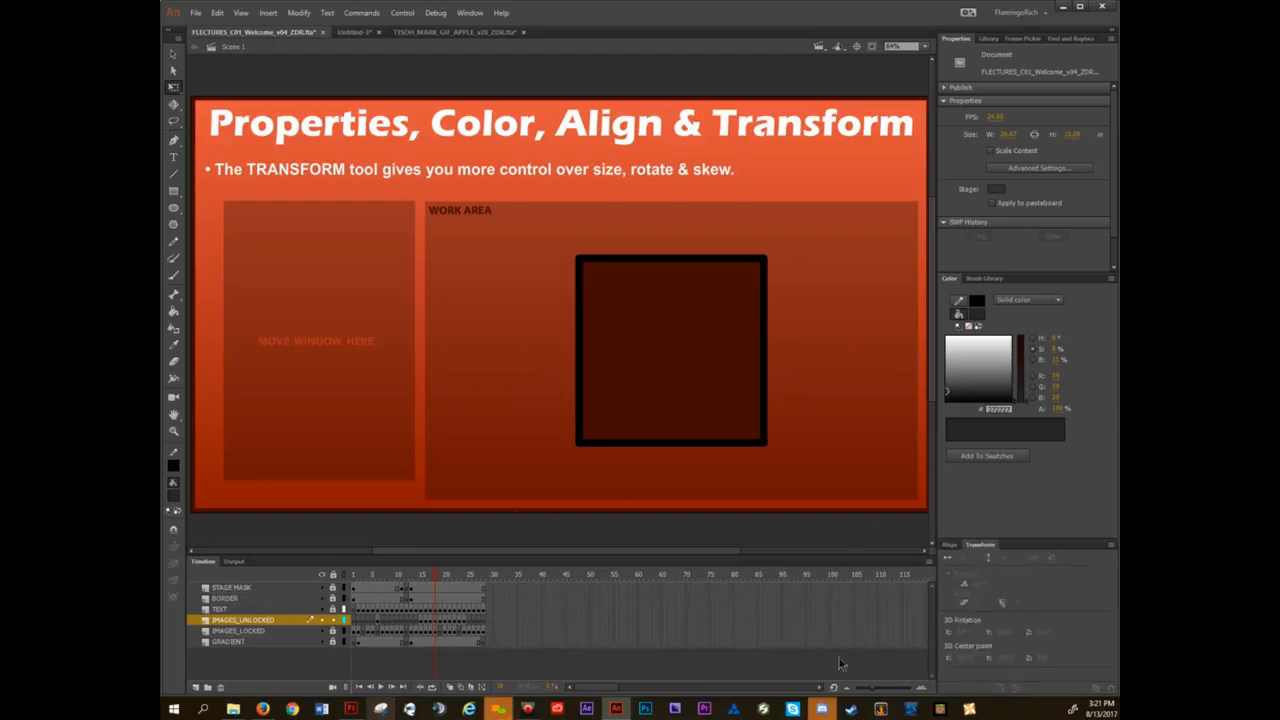
{"action": "left_click", "coordinate": [949, 544]}
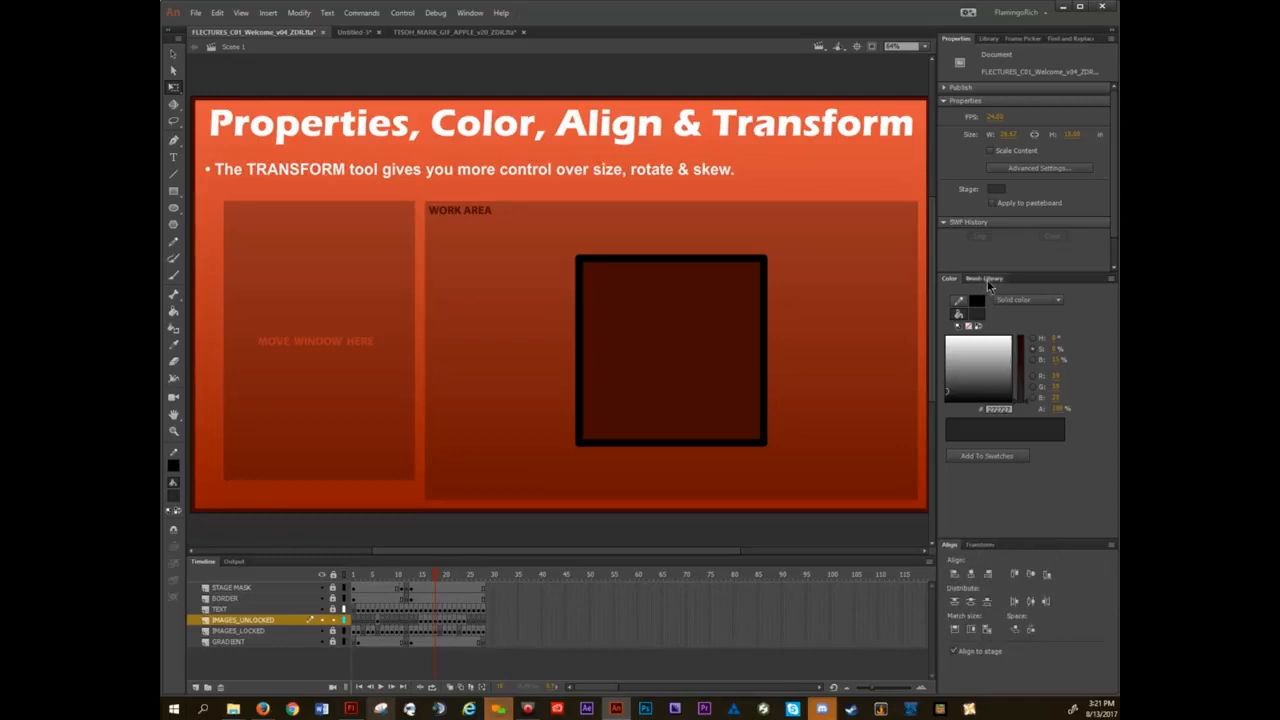
View the Brush Library, return to the Color panel, and narrow the widened panel column again.
{"action": "left_click", "coordinate": [986, 280]}
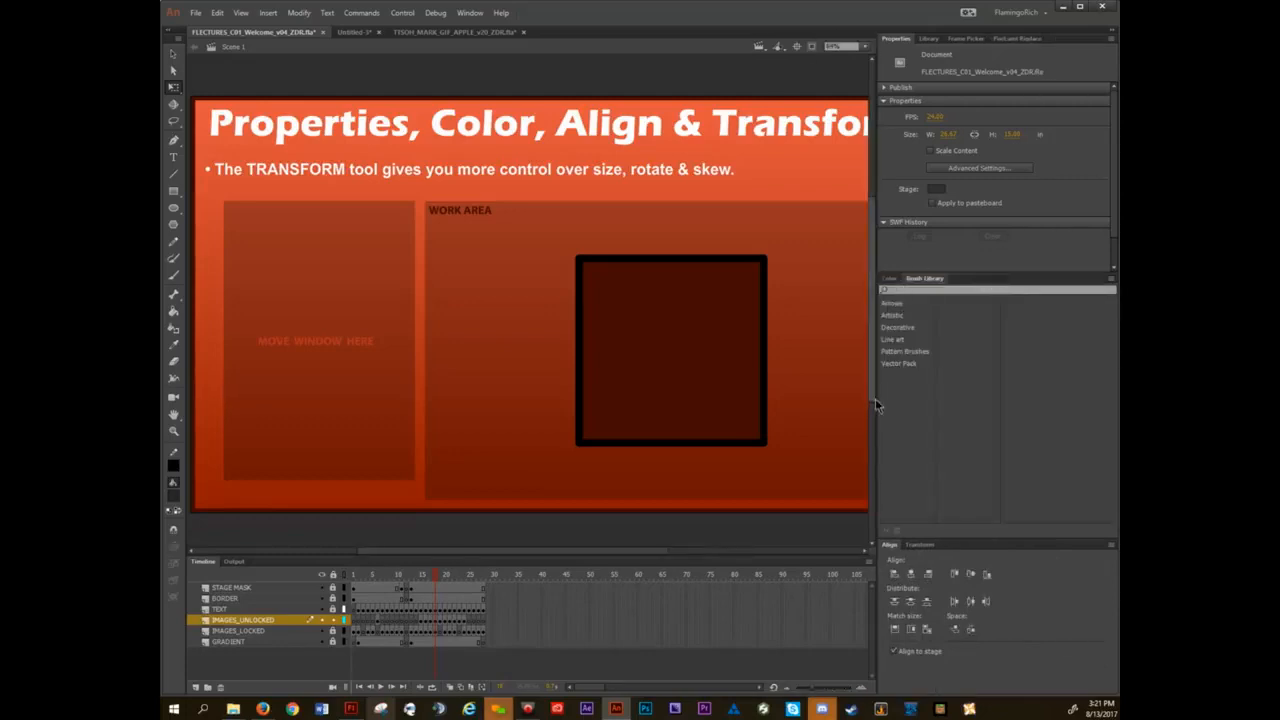
{"action": "left_click", "coordinate": [890, 279]}
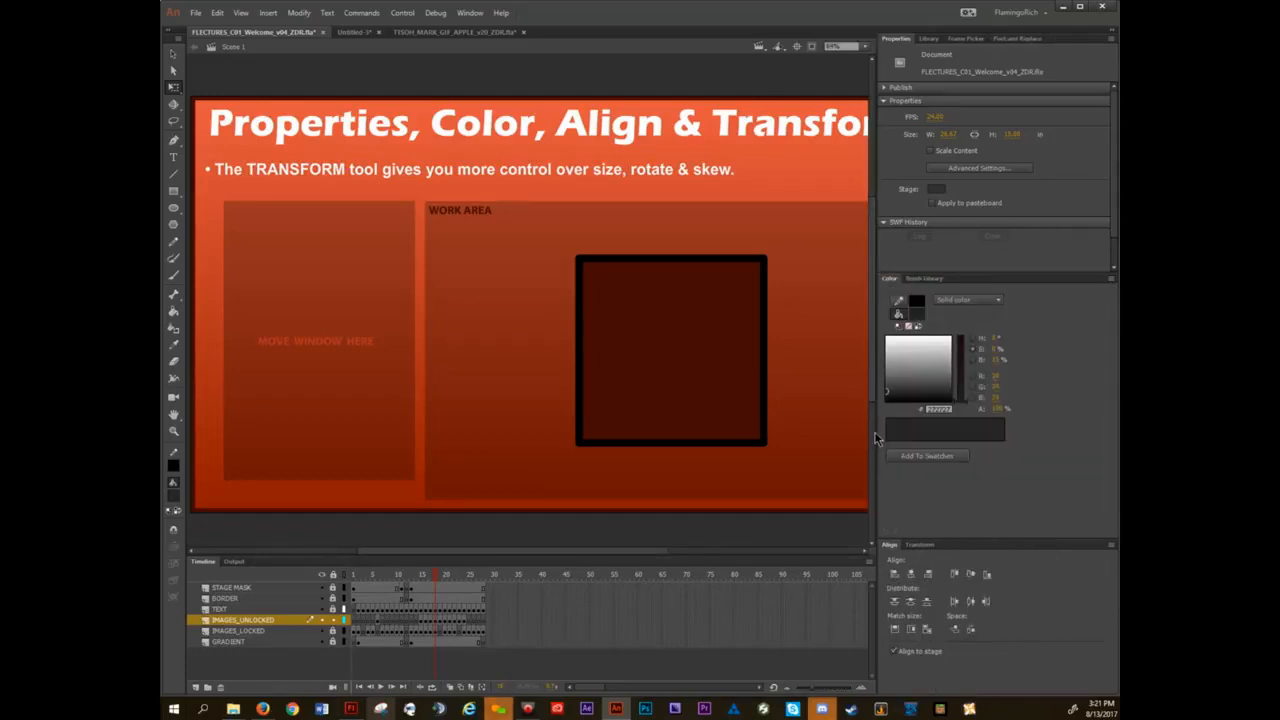
{"action": "left_click_drag", "start_coordinate": [878, 432], "coordinate": [1050, 401]}
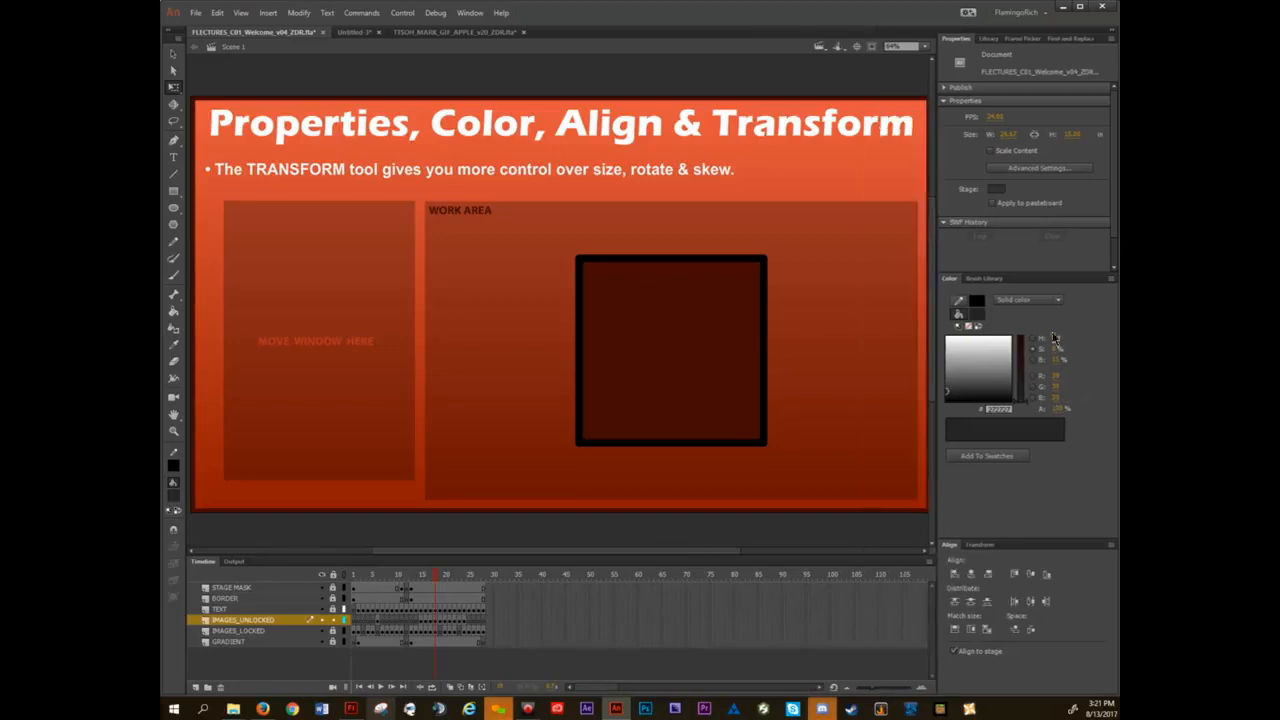
View the Library, Frame Picker and Find and Replace panels, and return to Properties.
{"action": "left_click", "coordinate": [988, 39]}
{"action": "left_click", "coordinate": [1020, 38]}
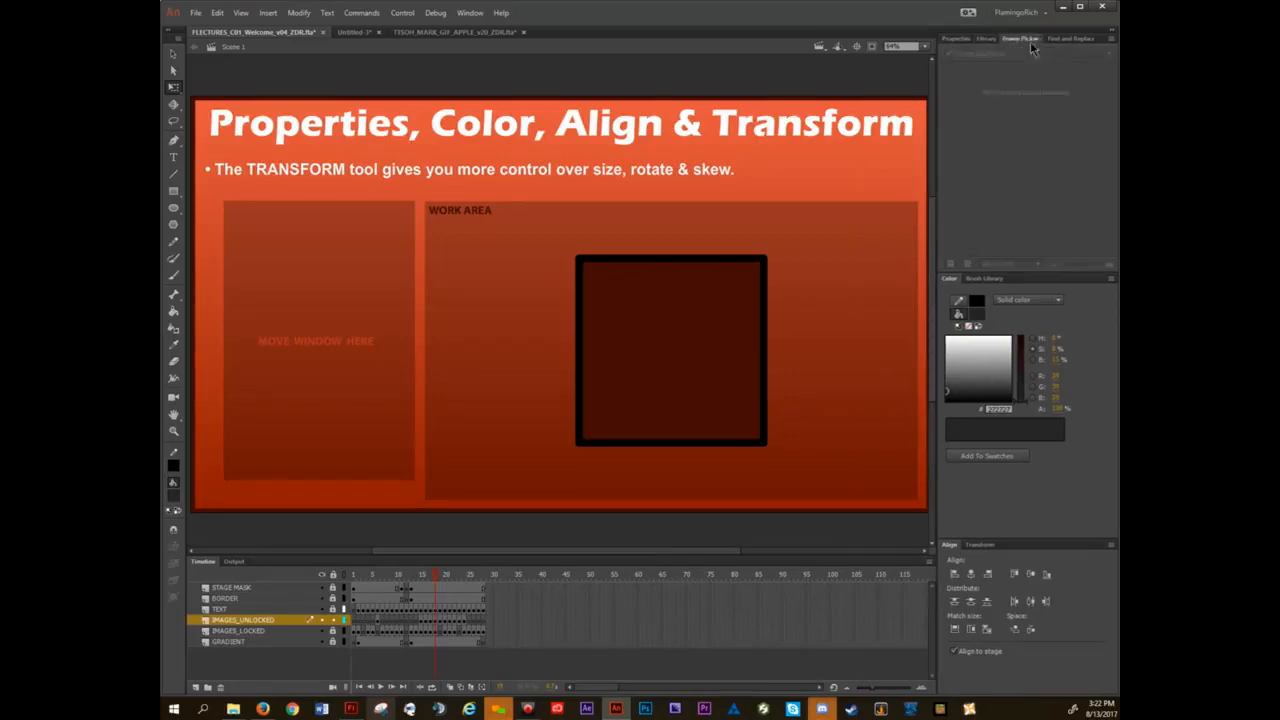
{"action": "left_click", "coordinate": [1063, 40]}
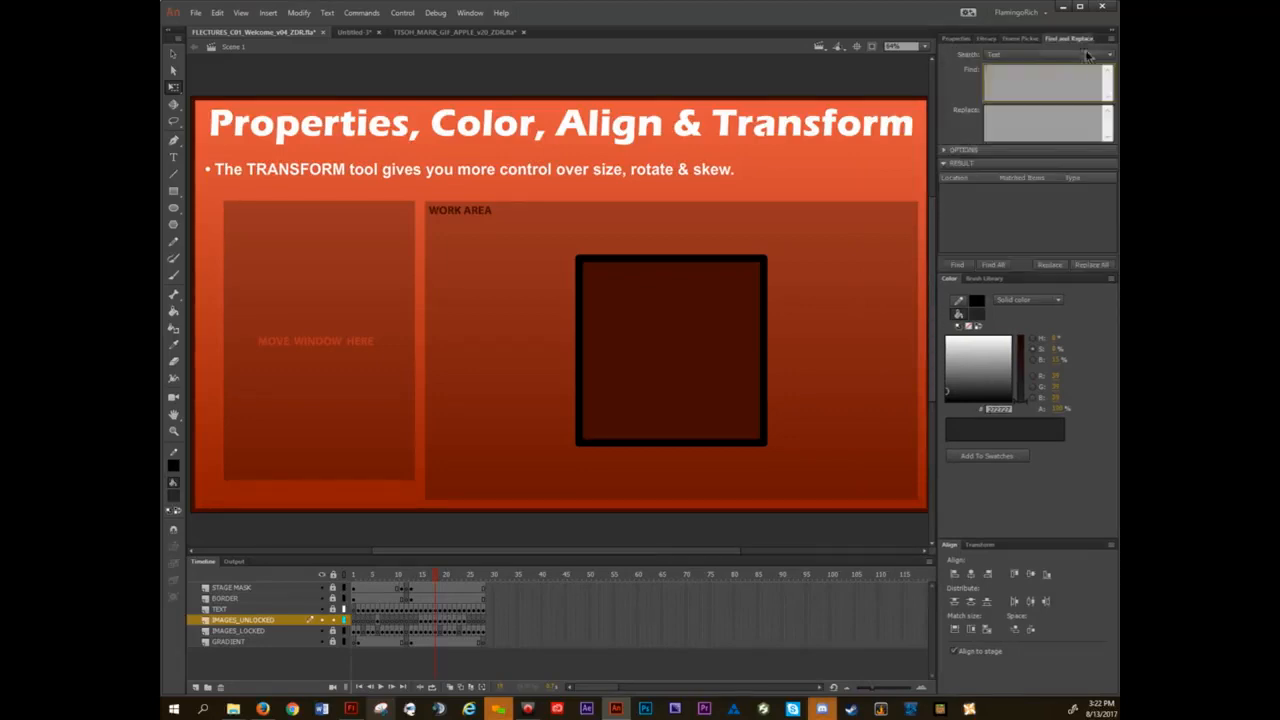
{"action": "left_click", "coordinate": [955, 39]}
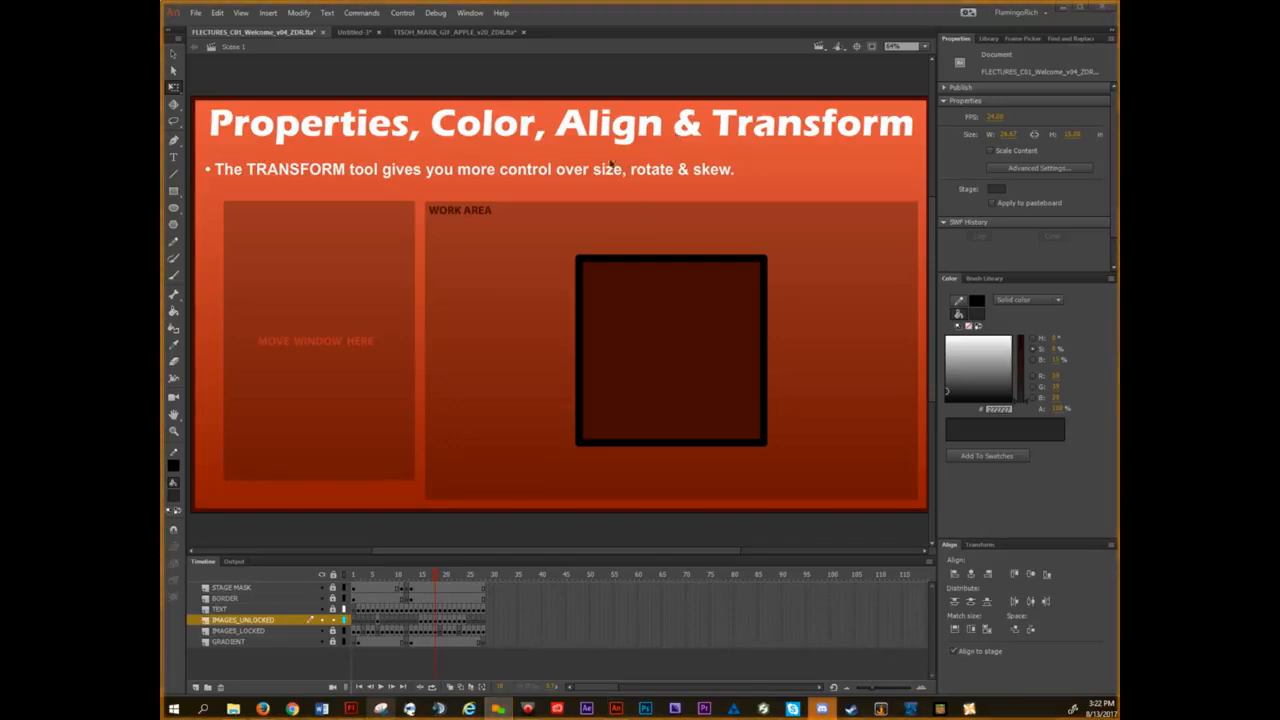
Step back through the lesson frames to the slide introducing the four main windows.
{"action": "left_click", "coordinate": [537, 72]}
{"action": "key", "text": "comma"}
{"action": "key", "text": "comma"}
{"action": "key", "text": "comma"}
{"action": "key", "text": "comma"}
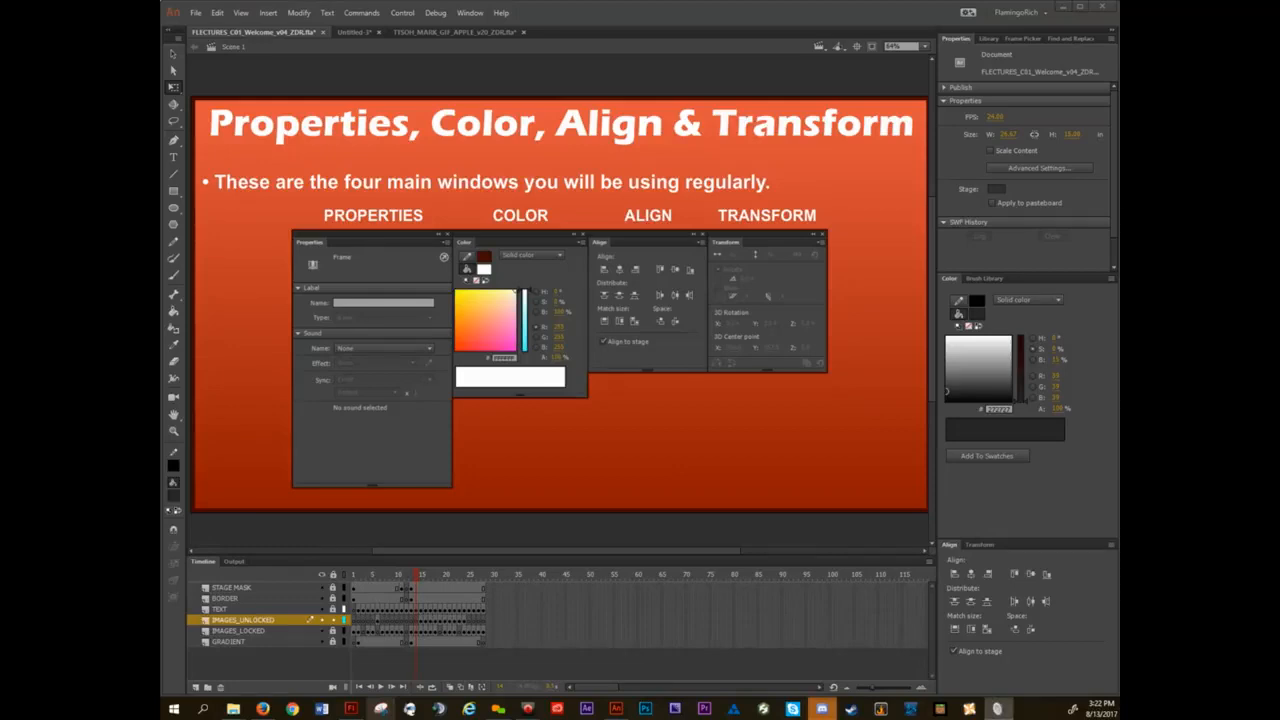
{"action": "left_click", "coordinate": [720, 74]}
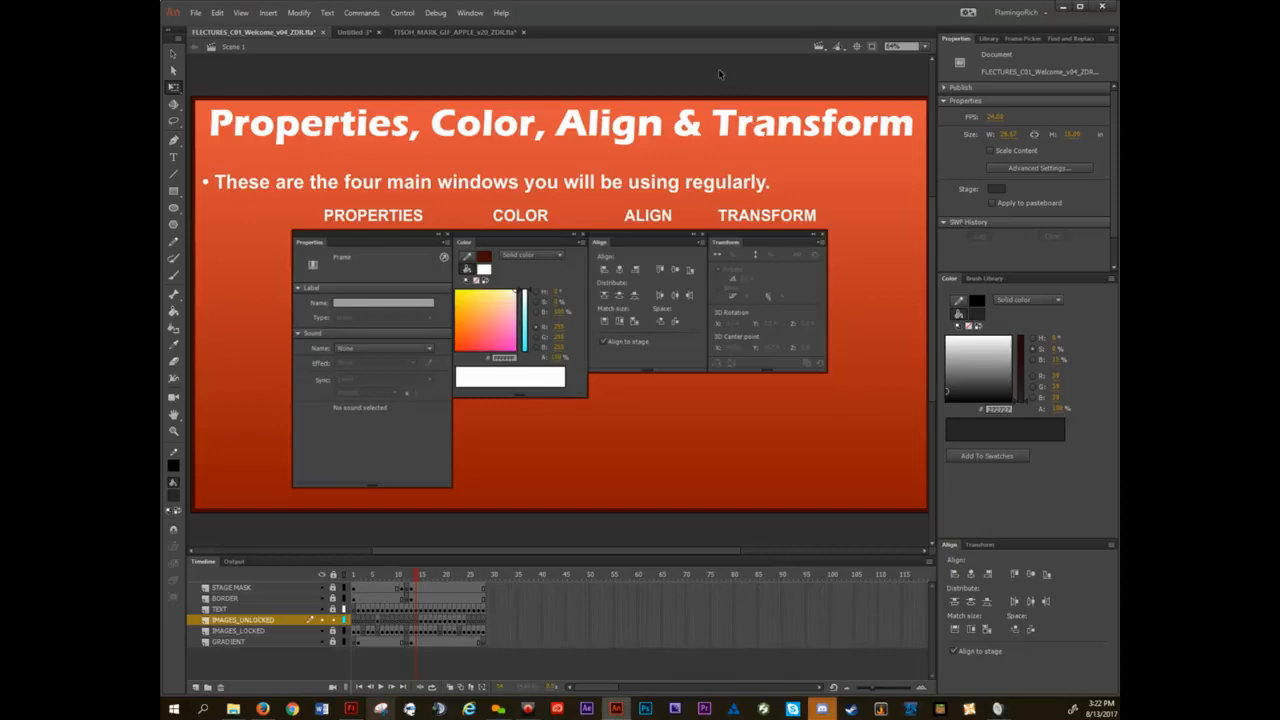
In File Explorer, open TTSOH_CHAR_DOH_PUP_v32_JEM.fla from the Truetail School of Heroes folder's CHARACTERS > PUPPETS subfolder.
{"action": "left_click", "coordinate": [233, 709]}
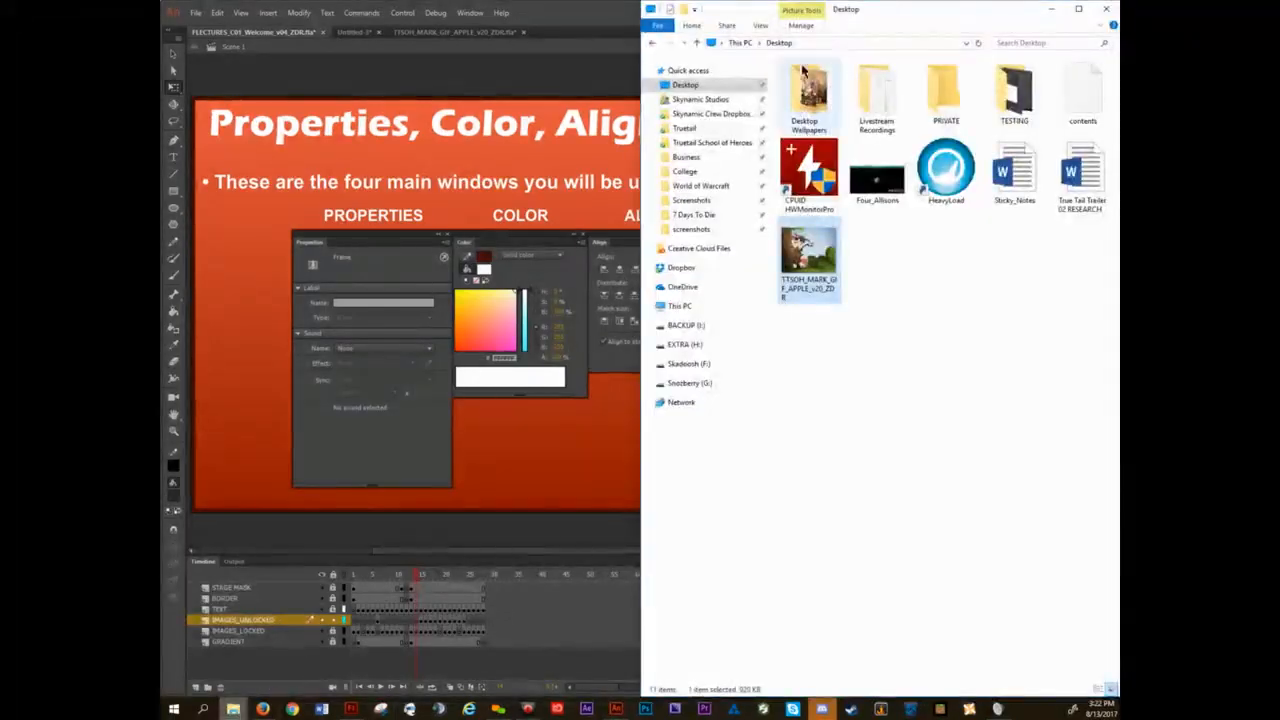
{"action": "left_click", "coordinate": [710, 145]}
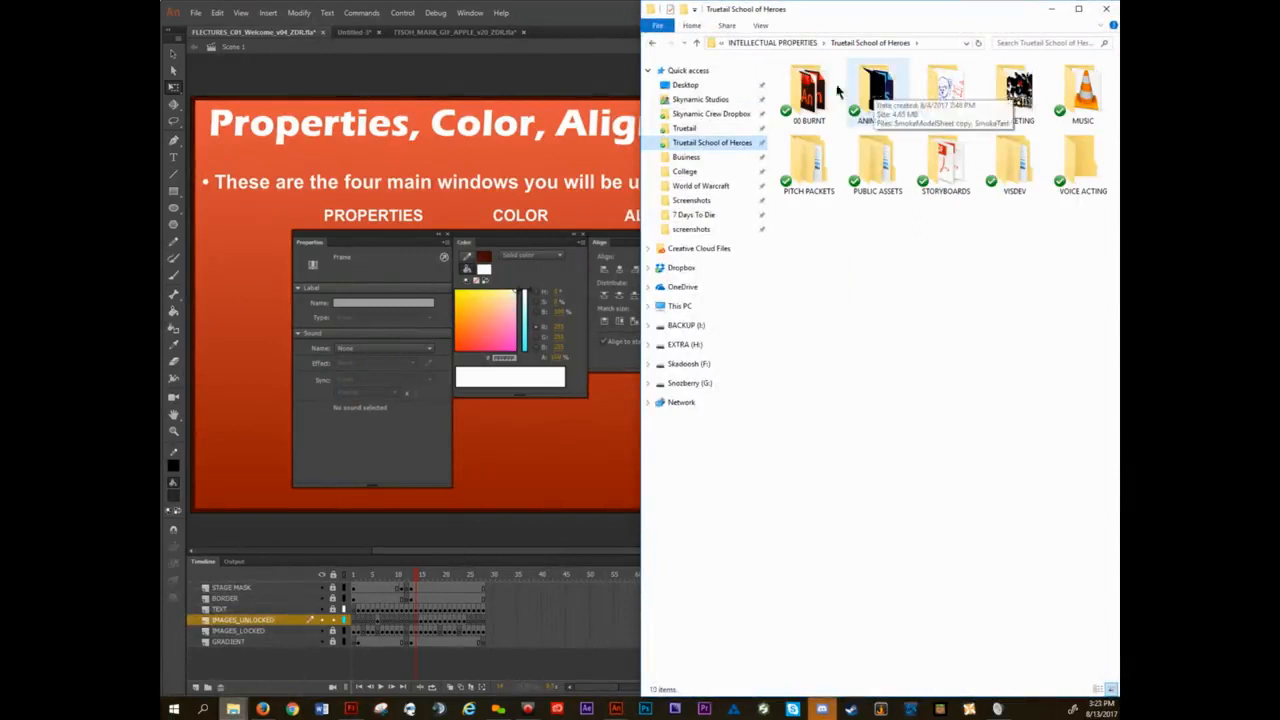
{"action": "double_click", "coordinate": [946, 92]}
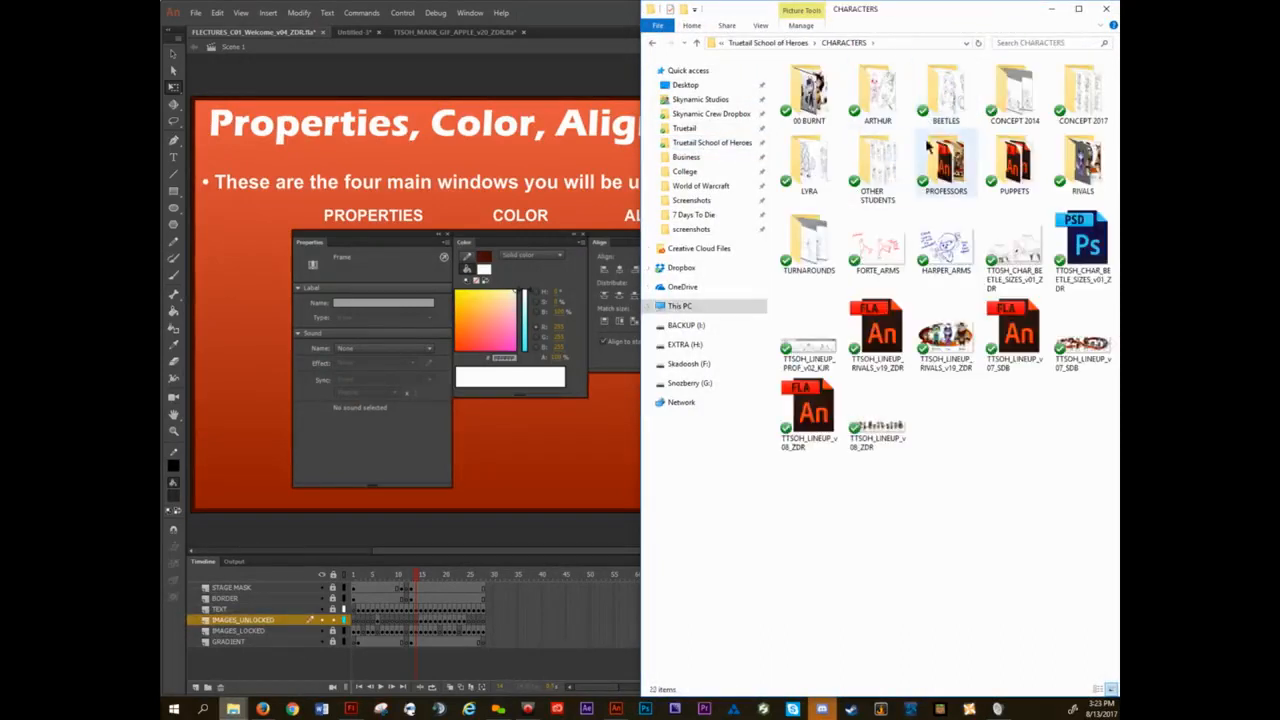
{"action": "double_click", "coordinate": [1012, 160]}
{"action": "double_click", "coordinate": [870, 105]}
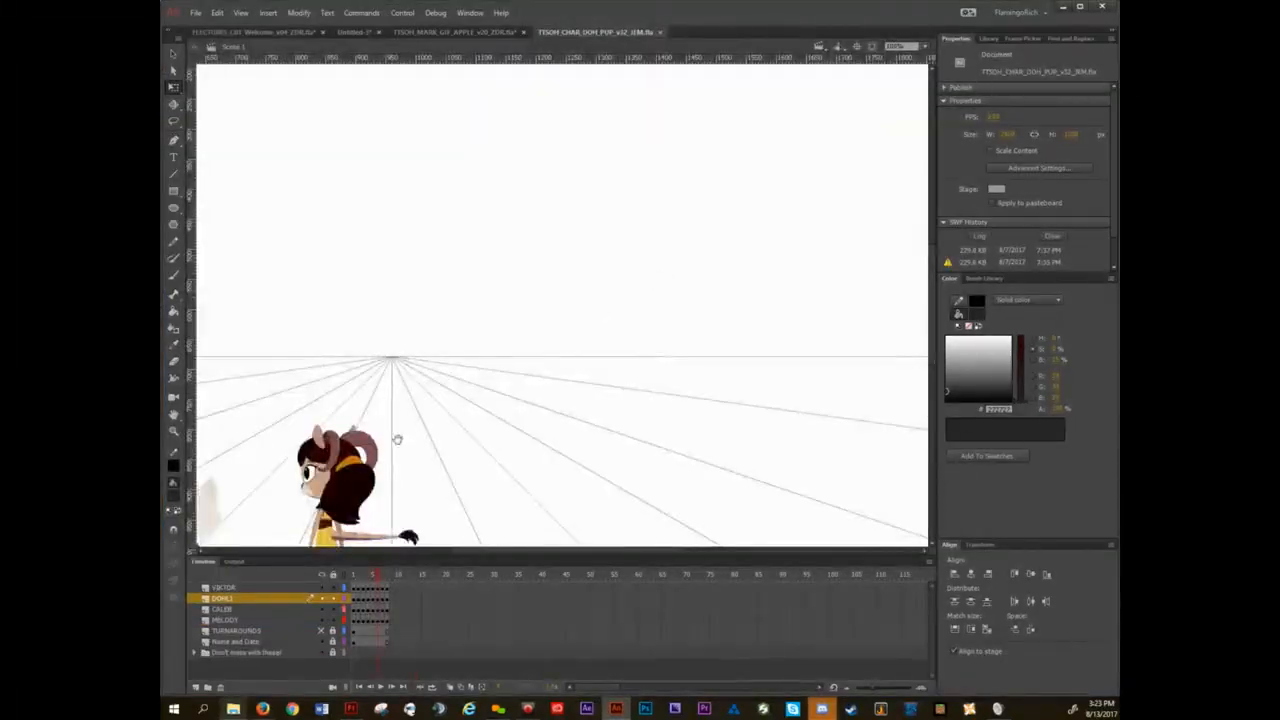
Go to frame 1 of the puppet file's timeline and bring the Transform panel to the front.
{"action": "left_click_drag", "start_coordinate": [725, 226], "coordinate": [750, 253]}
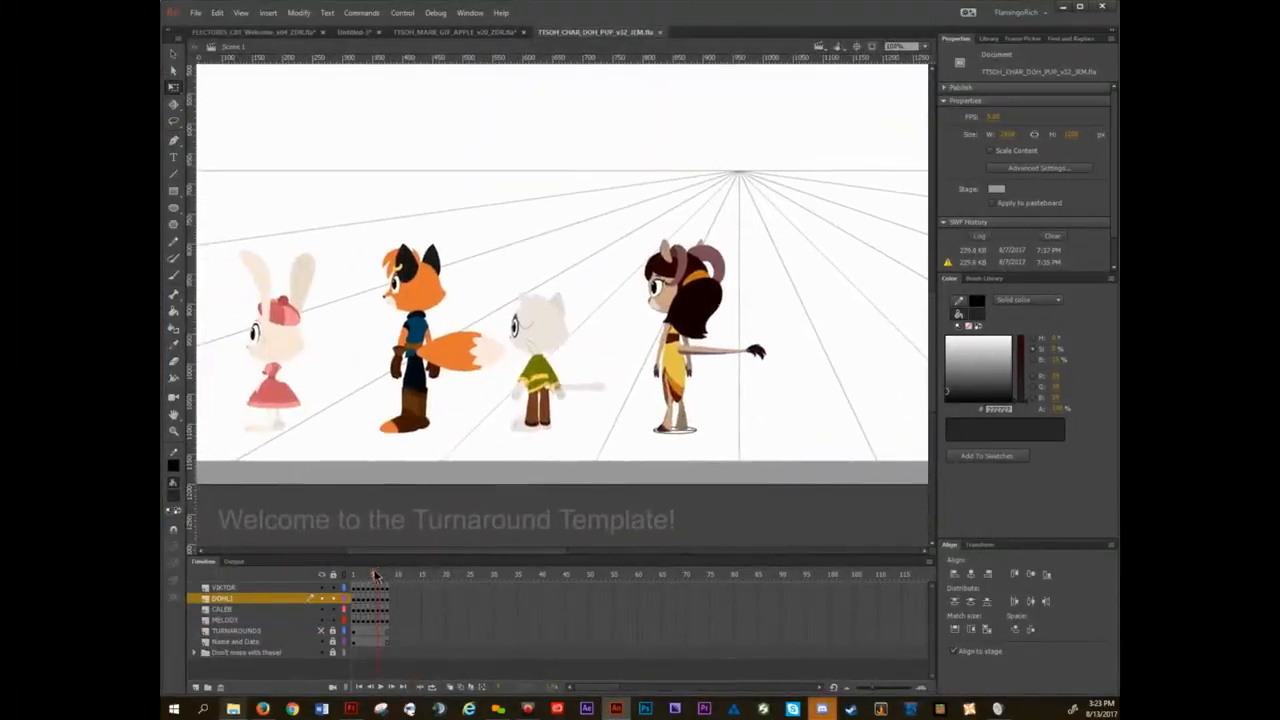
{"action": "left_click_drag", "start_coordinate": [377, 574], "coordinate": [330, 580]}
{"action": "left_click", "coordinate": [979, 545]}
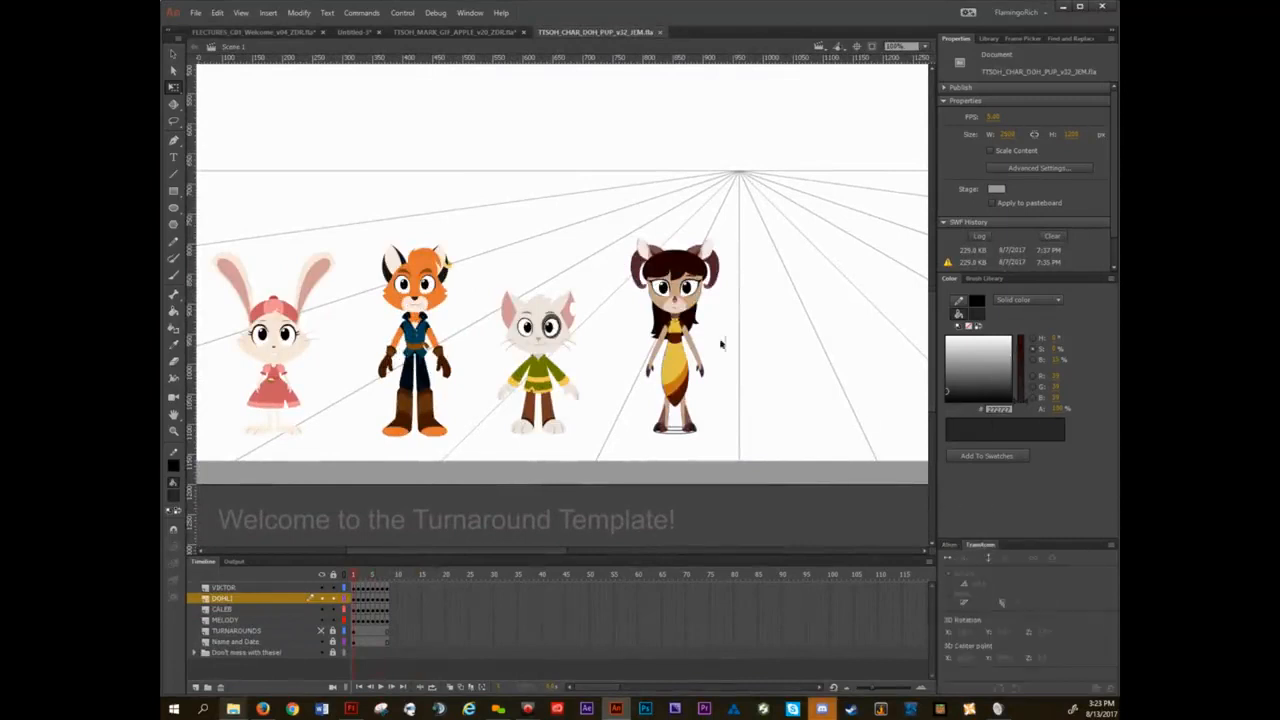
Select the four puppet characters one after another to examine their scale values, and add the fox to the rabbit's selection.
{"action": "left_click", "coordinate": [692, 284]}
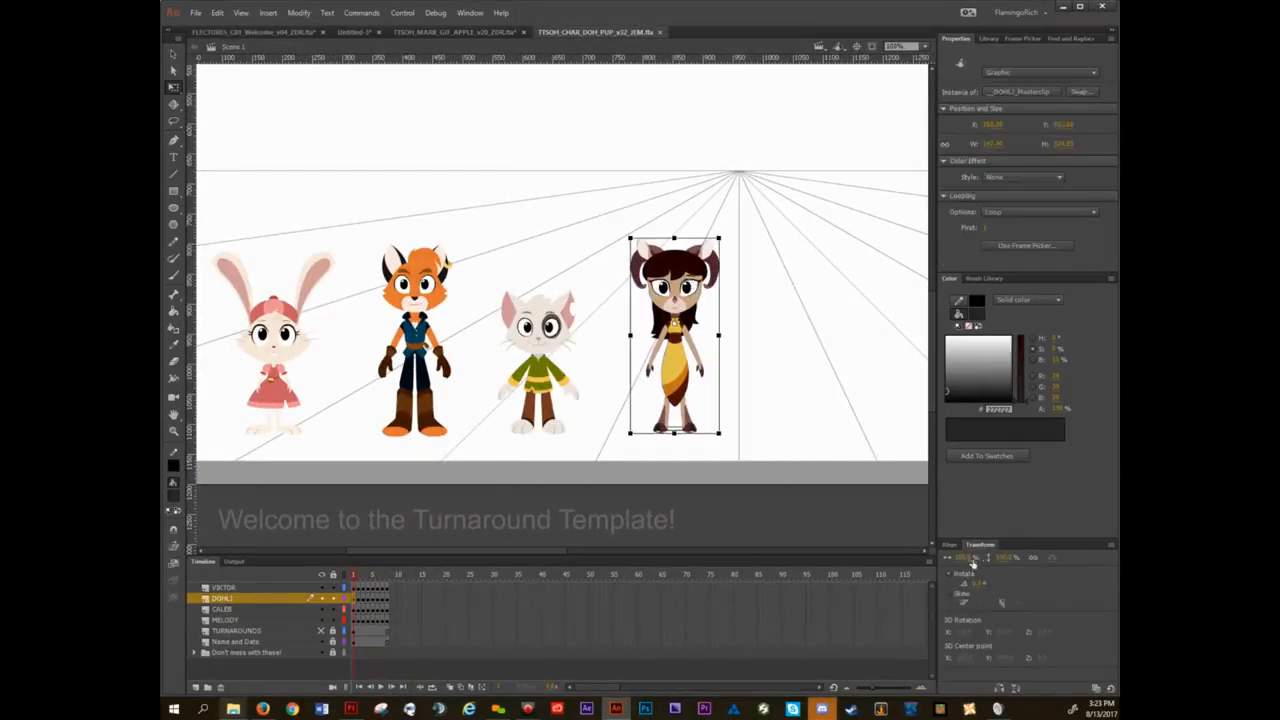
{"action": "left_click", "coordinate": [549, 333]}
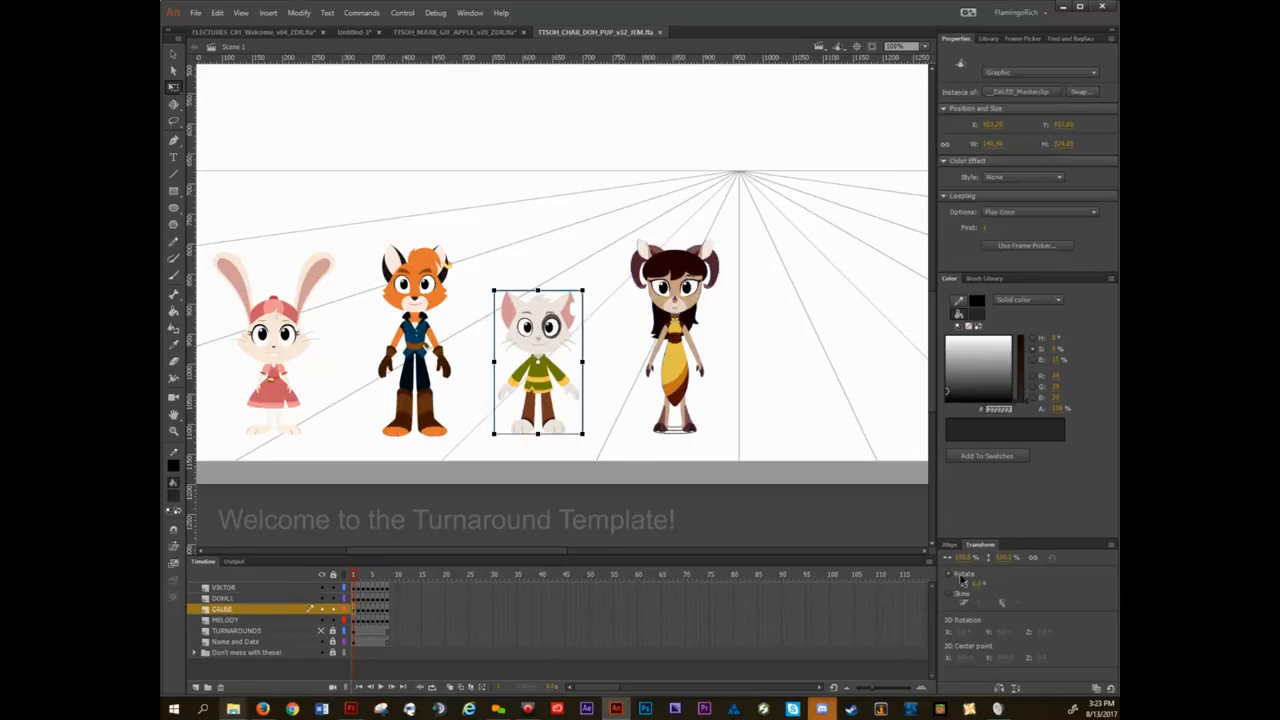
{"action": "left_click", "coordinate": [407, 291]}
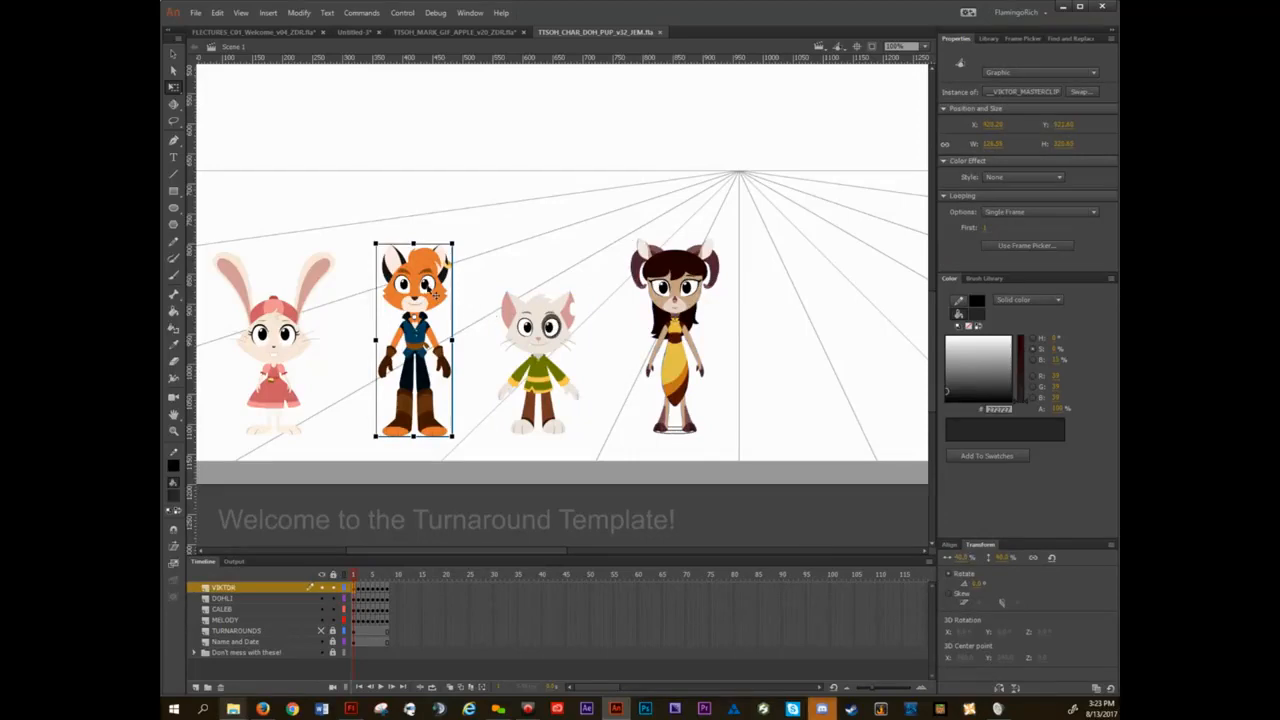
{"action": "left_click", "coordinate": [276, 340]}
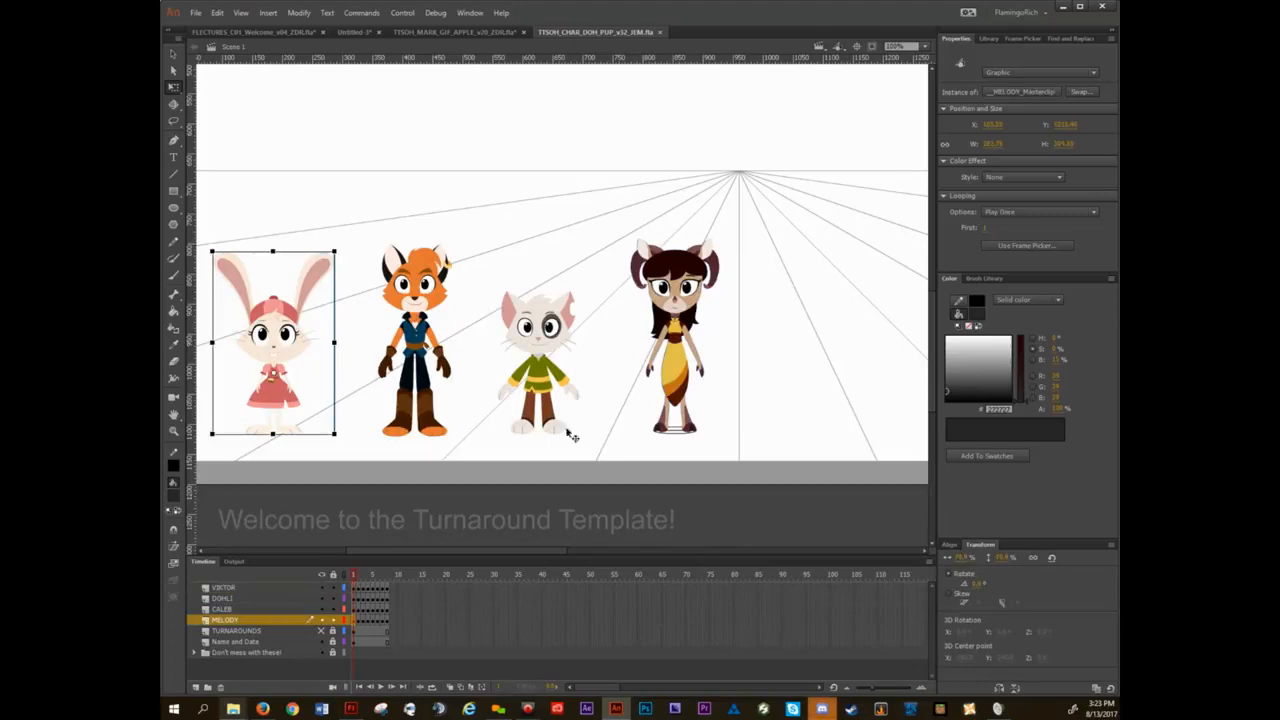
{"action": "left_click", "coordinate": [422, 290], "text": "shift"}
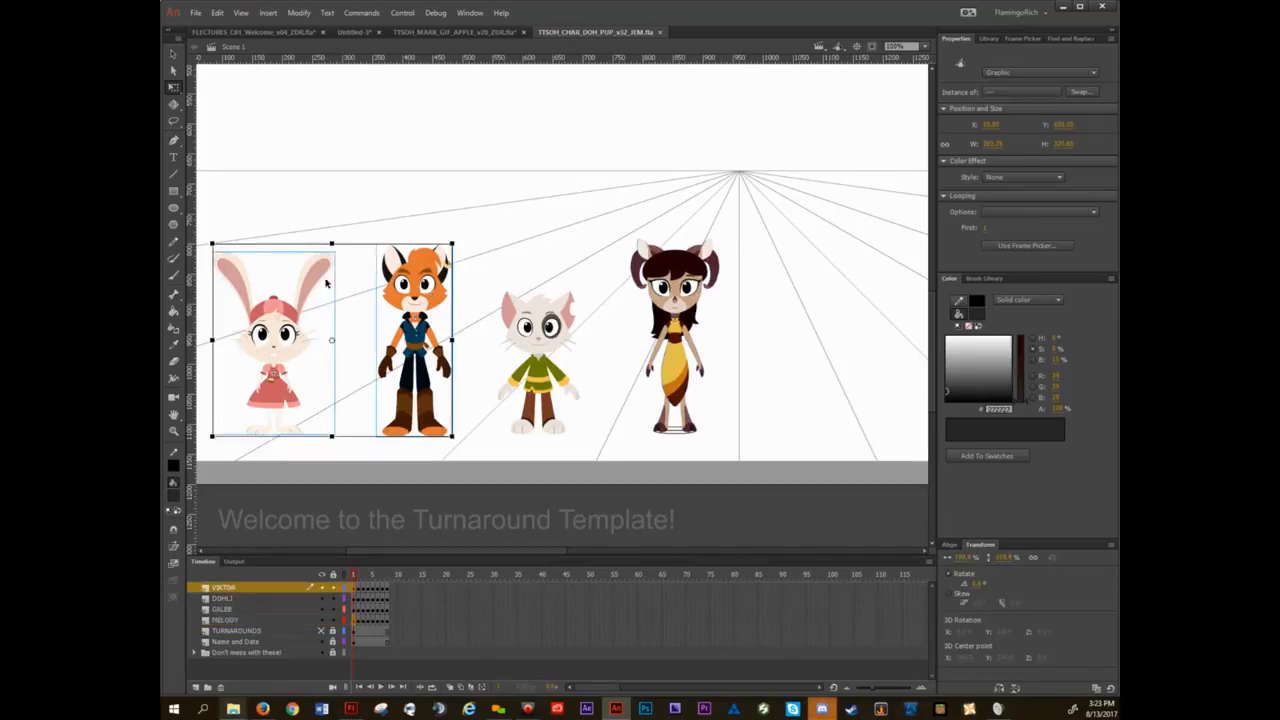
Select only the horned DOHLI character and move it right, into the empty area beyond the vanishing point.
{"action": "left_click_drag", "start_coordinate": [568, 228], "coordinate": [357, 251]}
{"action": "left_click", "coordinate": [300, 365]}
{"action": "left_click", "coordinate": [437, 402]}
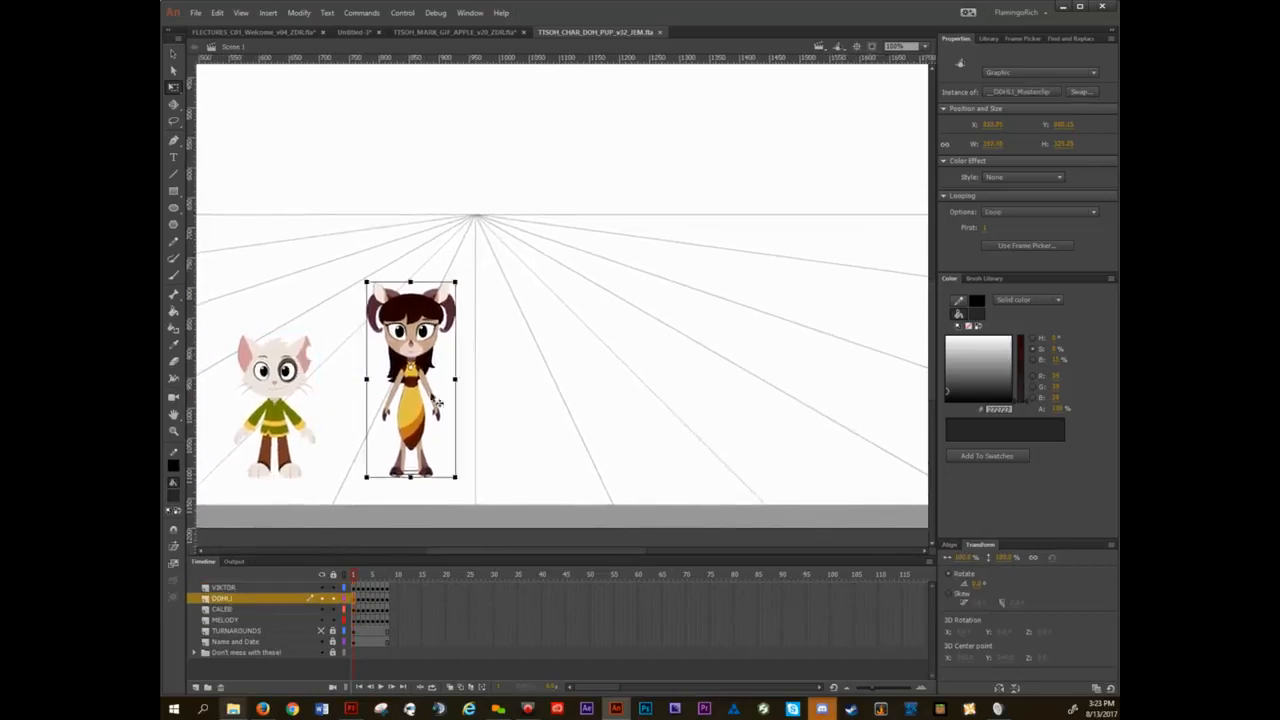
{"action": "left_click_drag", "start_coordinate": [412, 330], "coordinate": [693, 315]}
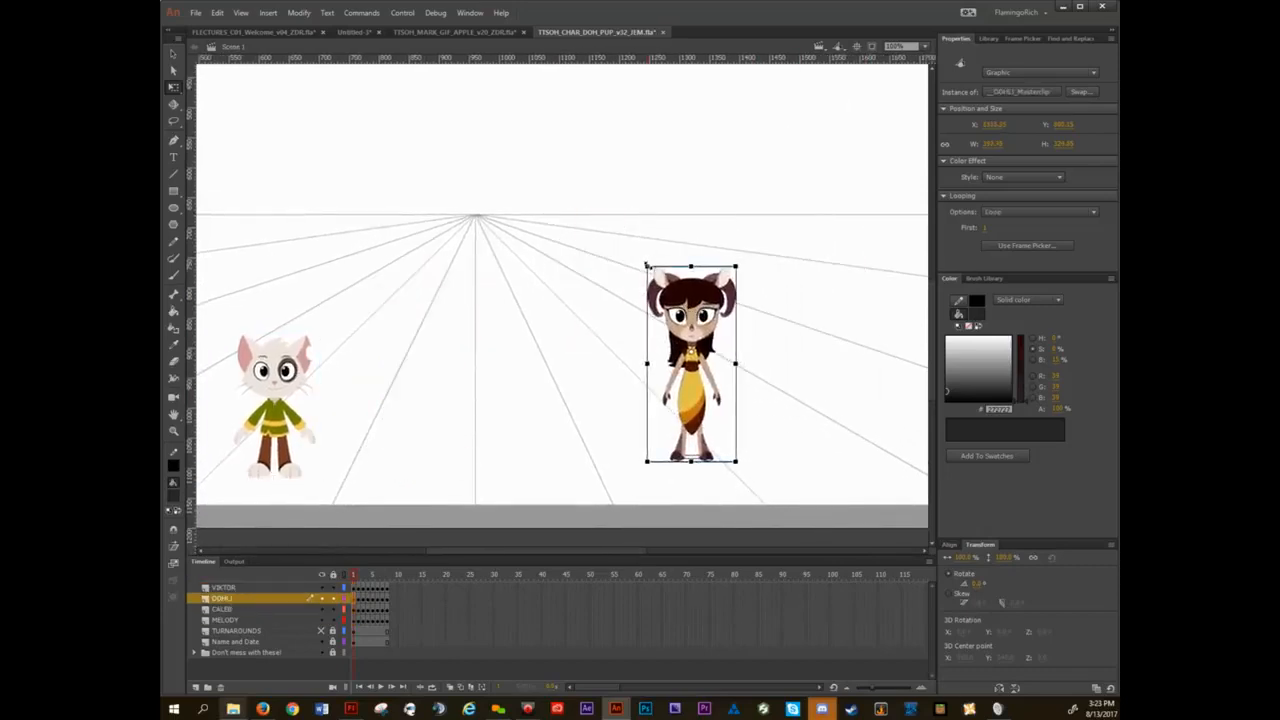
Enlarge the horned DOHLI character proportionally to roughly three times her size and position her near the stage's right edge.
{"action": "left_click_drag", "start_coordinate": [647, 266], "coordinate": [443, 117]}
{"action": "left_click_drag", "start_coordinate": [714, 234], "coordinate": [757, 225]}
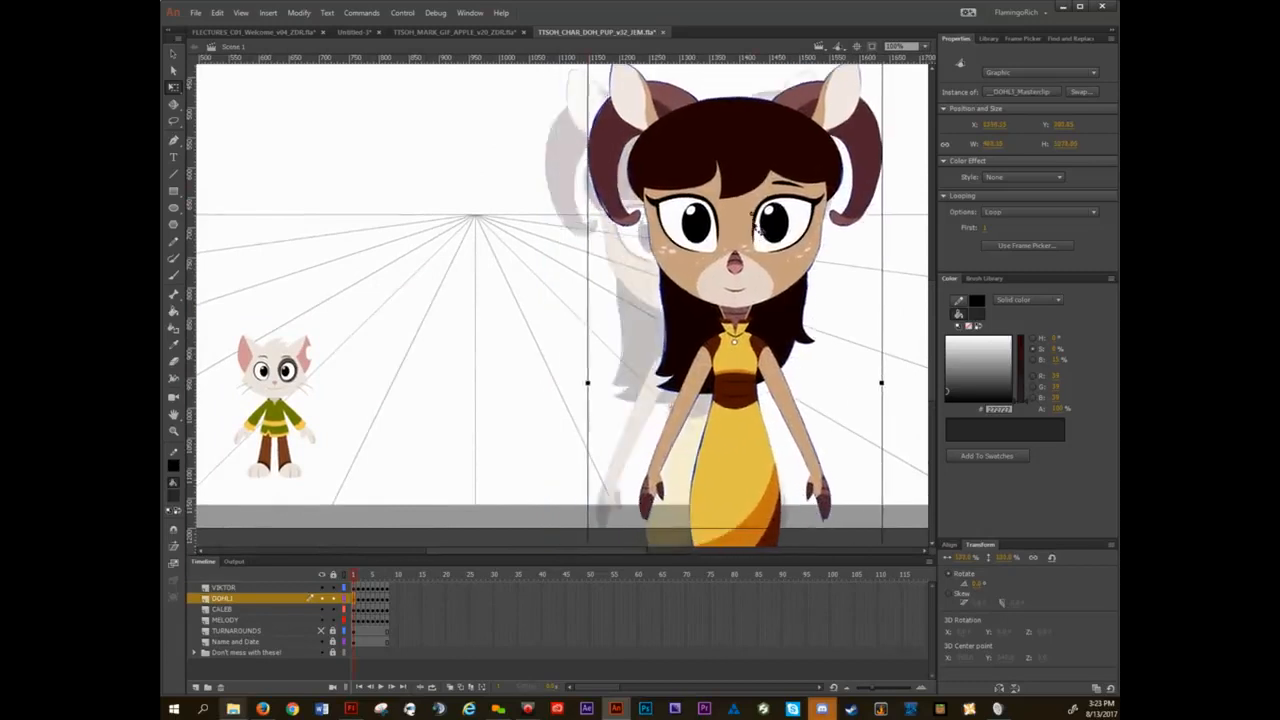
{"action": "scroll", "coordinate": [753, 276], "scroll_direction": "down", "scroll_amount": 3}
{"action": "left_click_drag", "start_coordinate": [814, 273], "coordinate": [772, 321]}
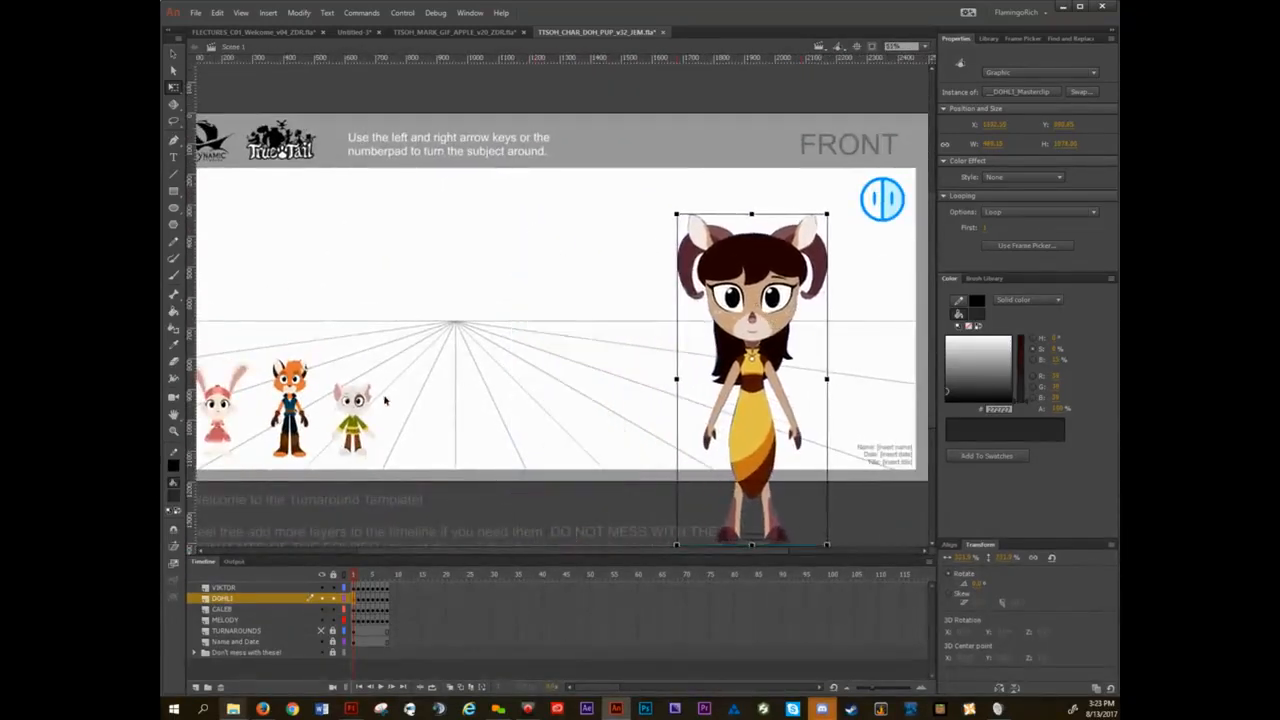
Move the white CALEB character beside DOHLI's feet and enlarge him proportionally until he reaches about her chest height.
{"action": "left_click", "coordinate": [352, 412]}
{"action": "left_click_drag", "start_coordinate": [352, 412], "coordinate": [442, 277]}
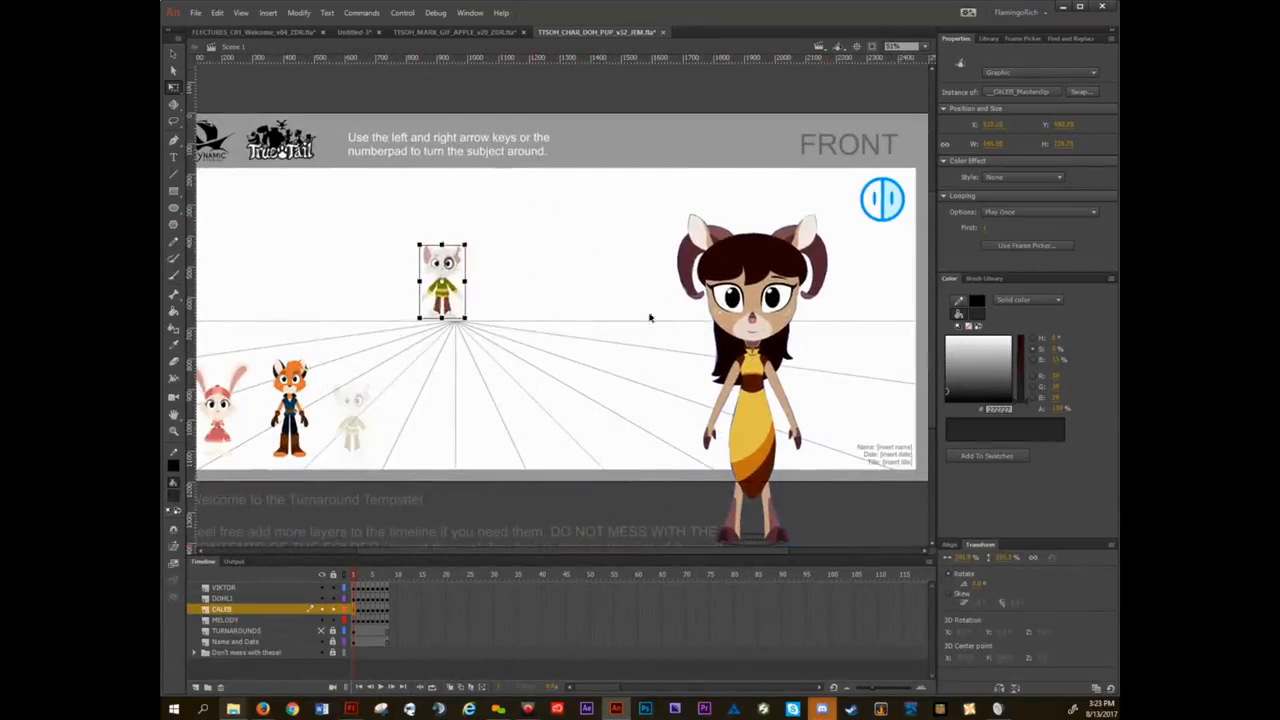
{"action": "left_click_drag", "start_coordinate": [450, 300], "coordinate": [651, 523]}
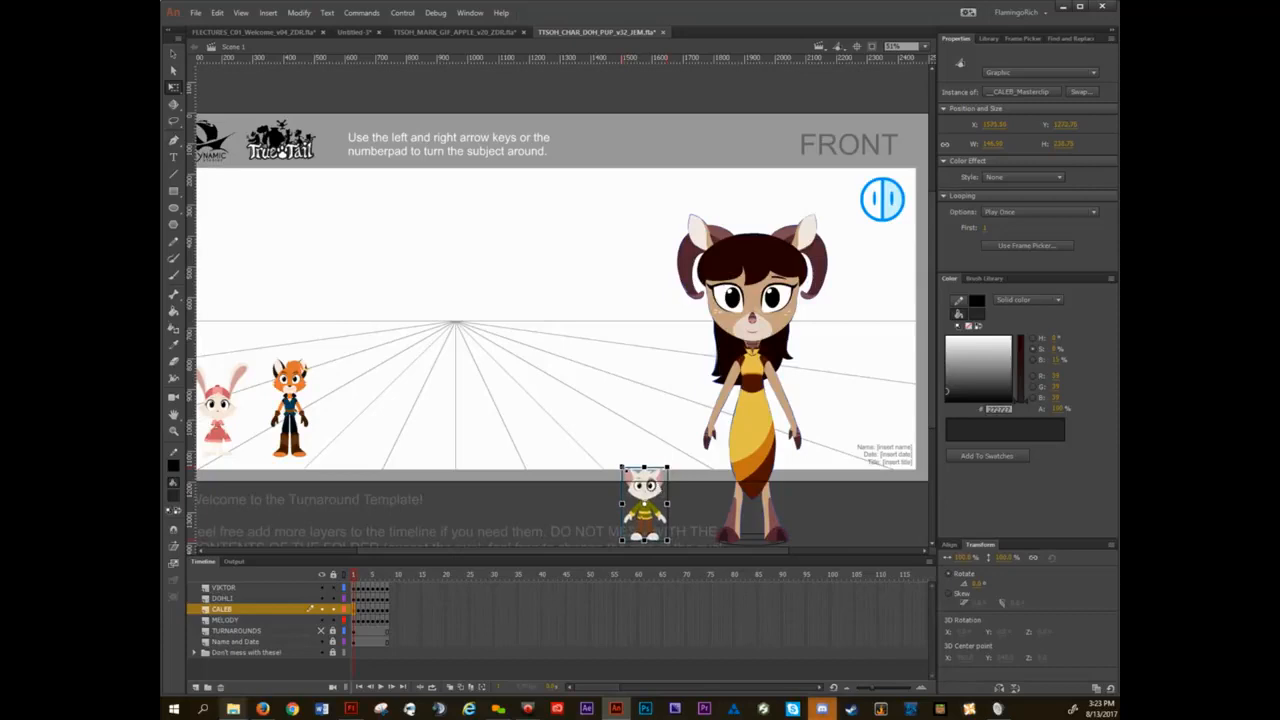
{"action": "left_click_drag", "start_coordinate": [620, 467], "coordinate": [524, 310]}
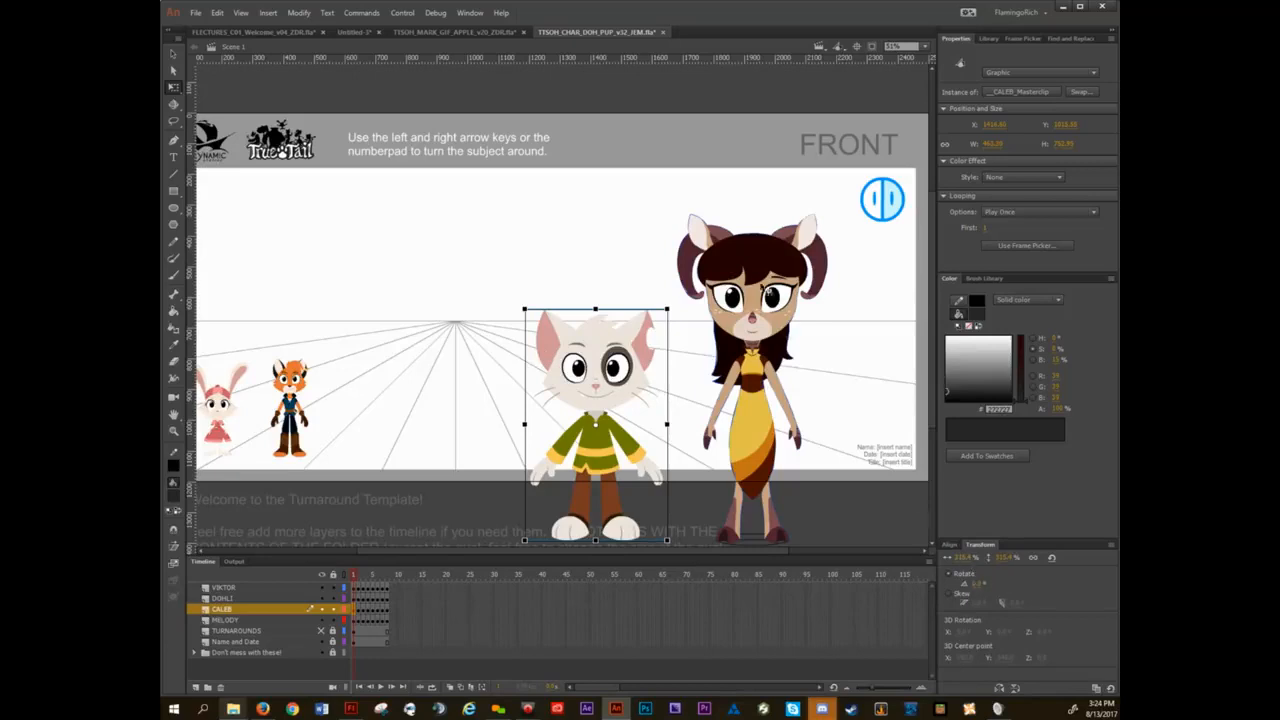
Set CALEB's scale percentage to match DOHLI's, and shift him slightly so both characters' feet line up.
{"action": "left_click", "coordinate": [757, 272]}
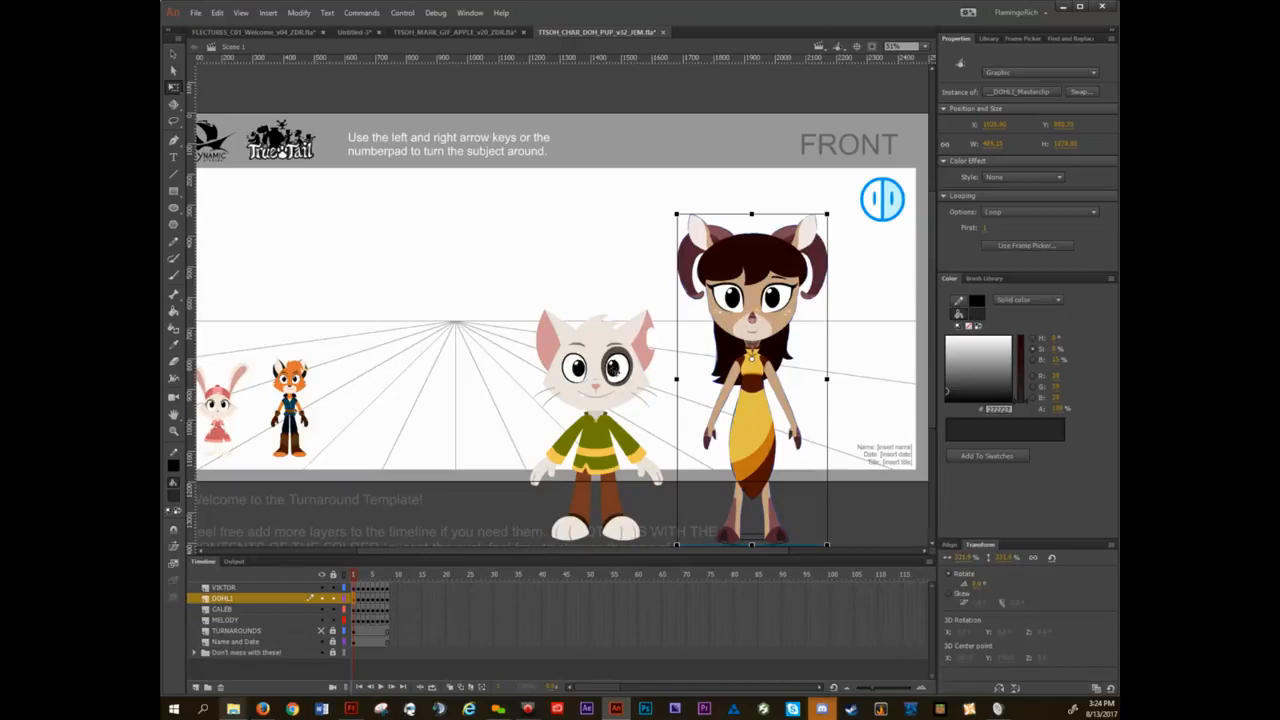
{"action": "left_click", "coordinate": [600, 342]}
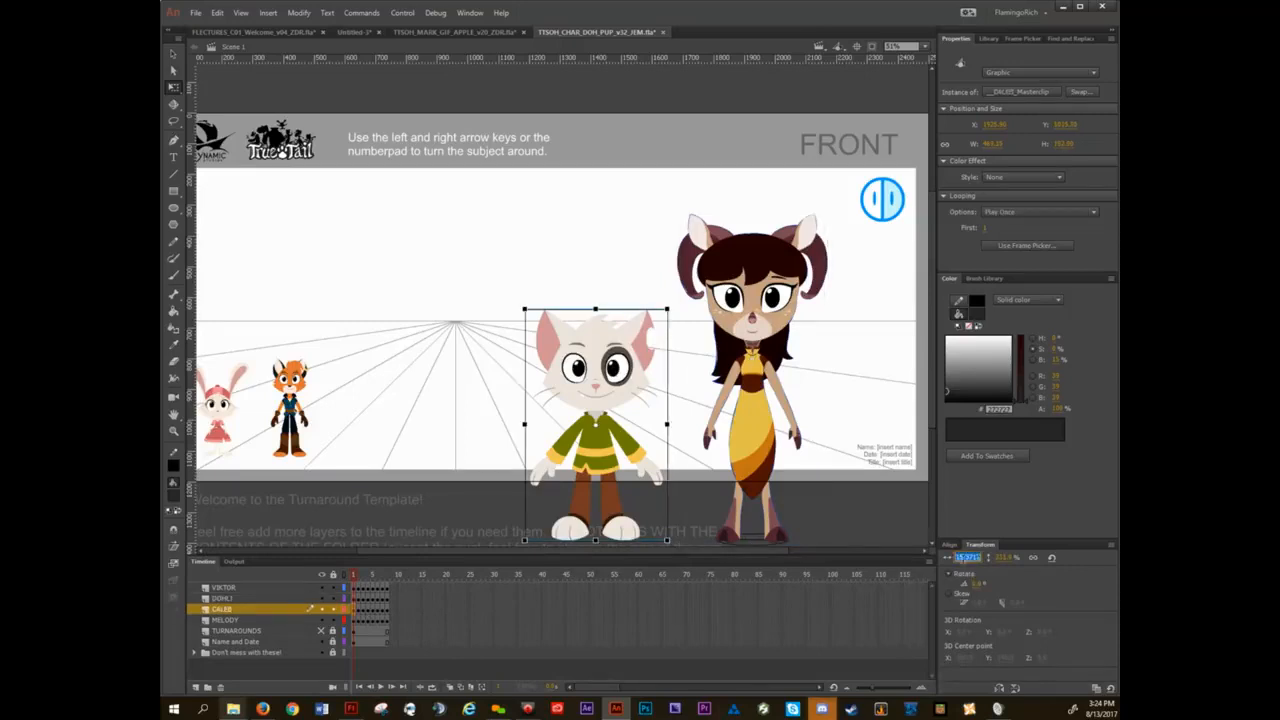
{"action": "type", "text": "3"}
{"action": "key", "text": "Return"}
{"action": "left_click_drag", "start_coordinate": [595, 352], "coordinate": [601, 344]}
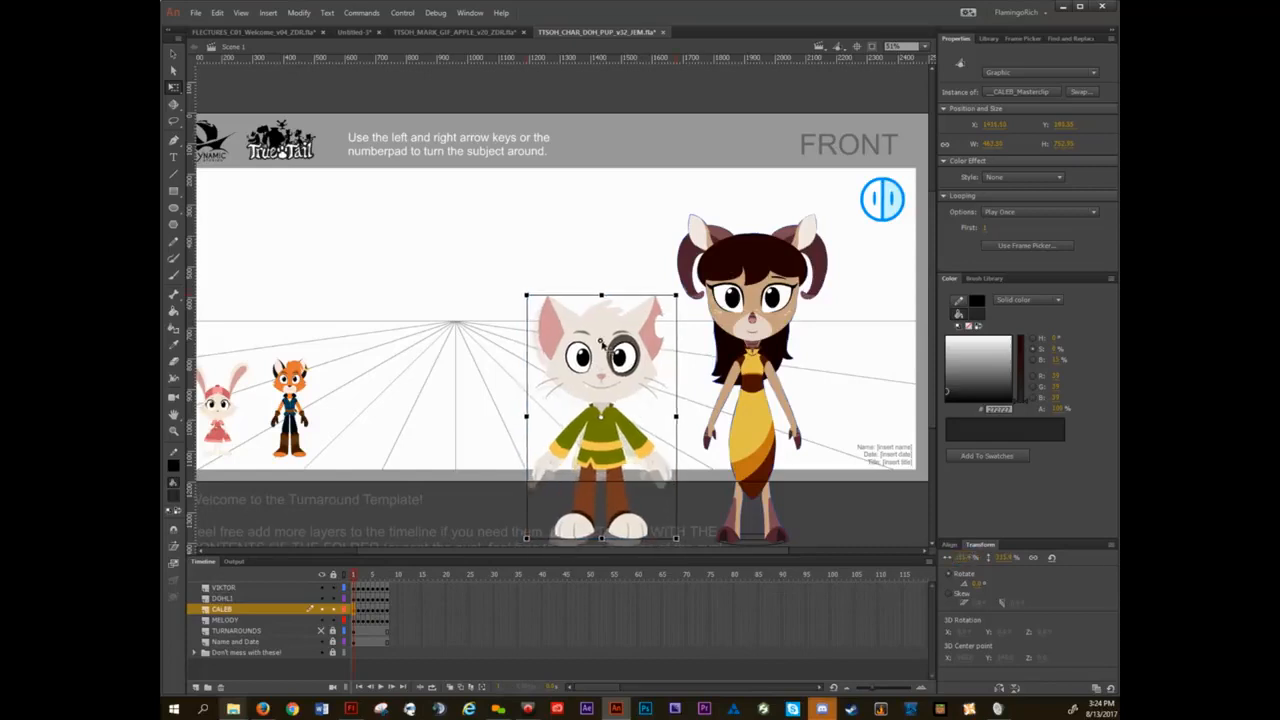
Select the enlarged DOHLI and CALEB alternately to compare their scale values.
{"action": "left_click", "coordinate": [762, 302]}
{"action": "left_click", "coordinate": [618, 356]}
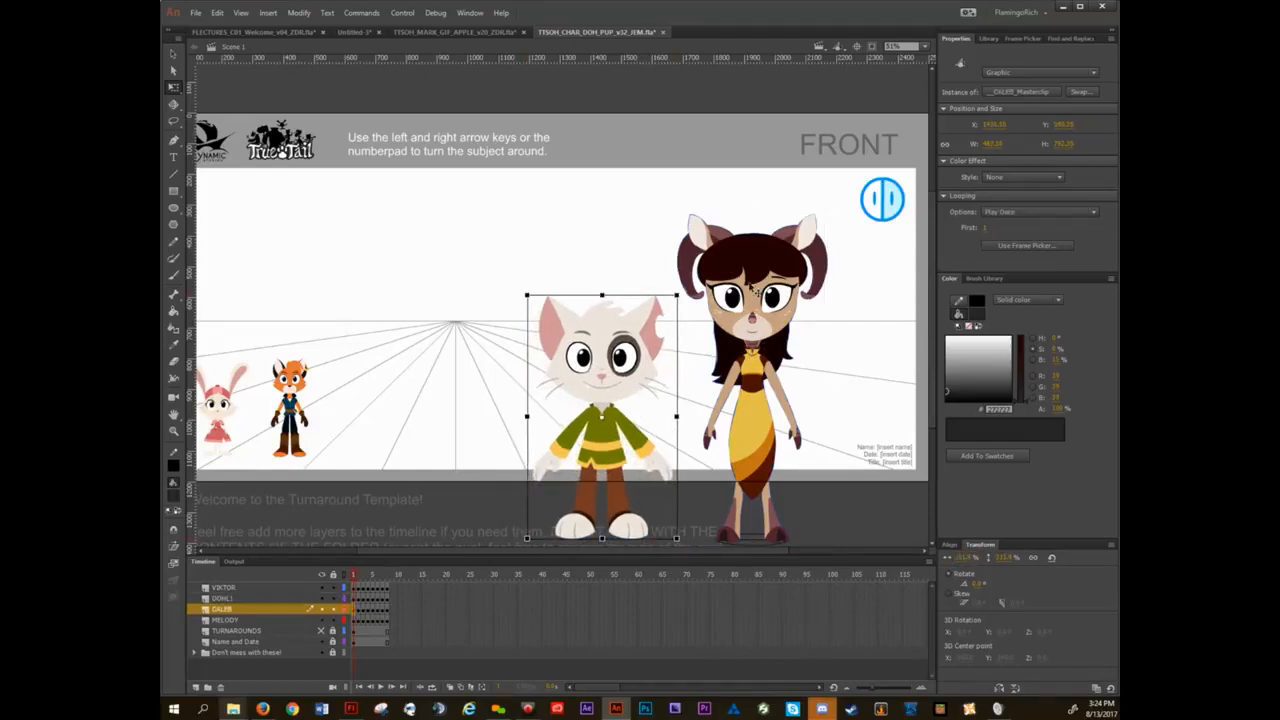
{"action": "left_click", "coordinate": [752, 289]}
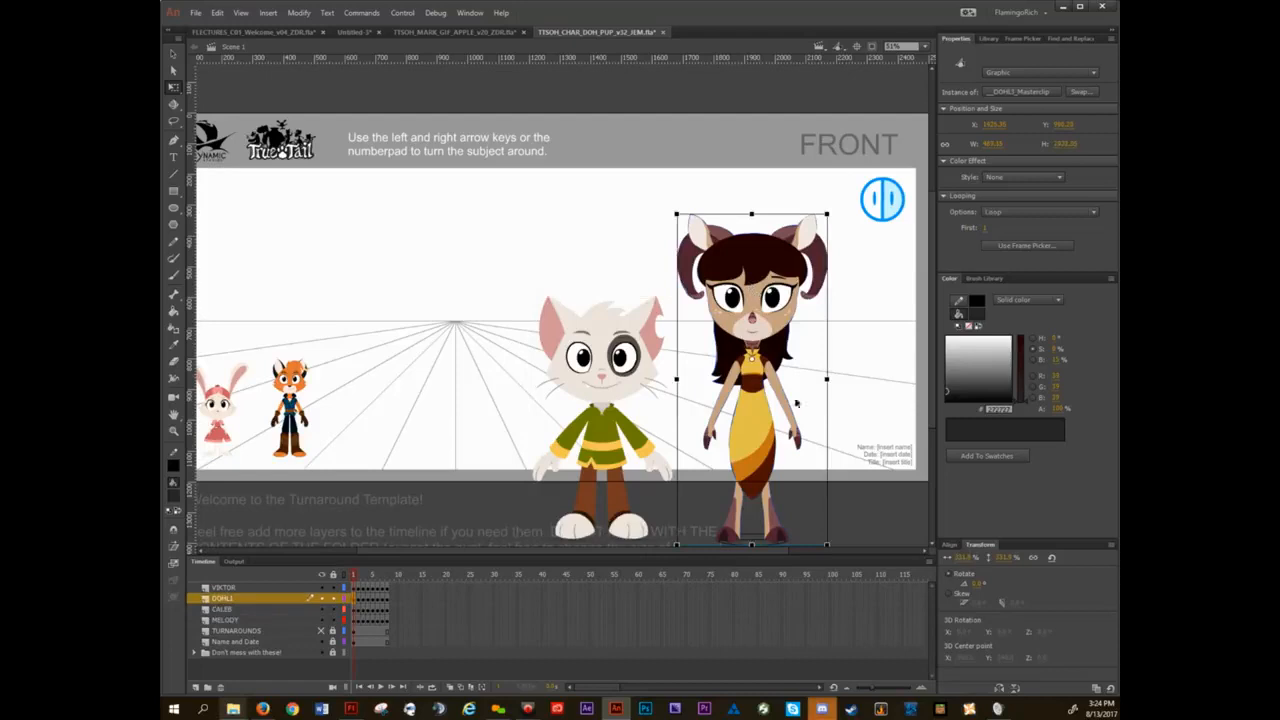
{"action": "left_click", "coordinate": [980, 545]}
{"action": "left_click", "coordinate": [622, 357]}
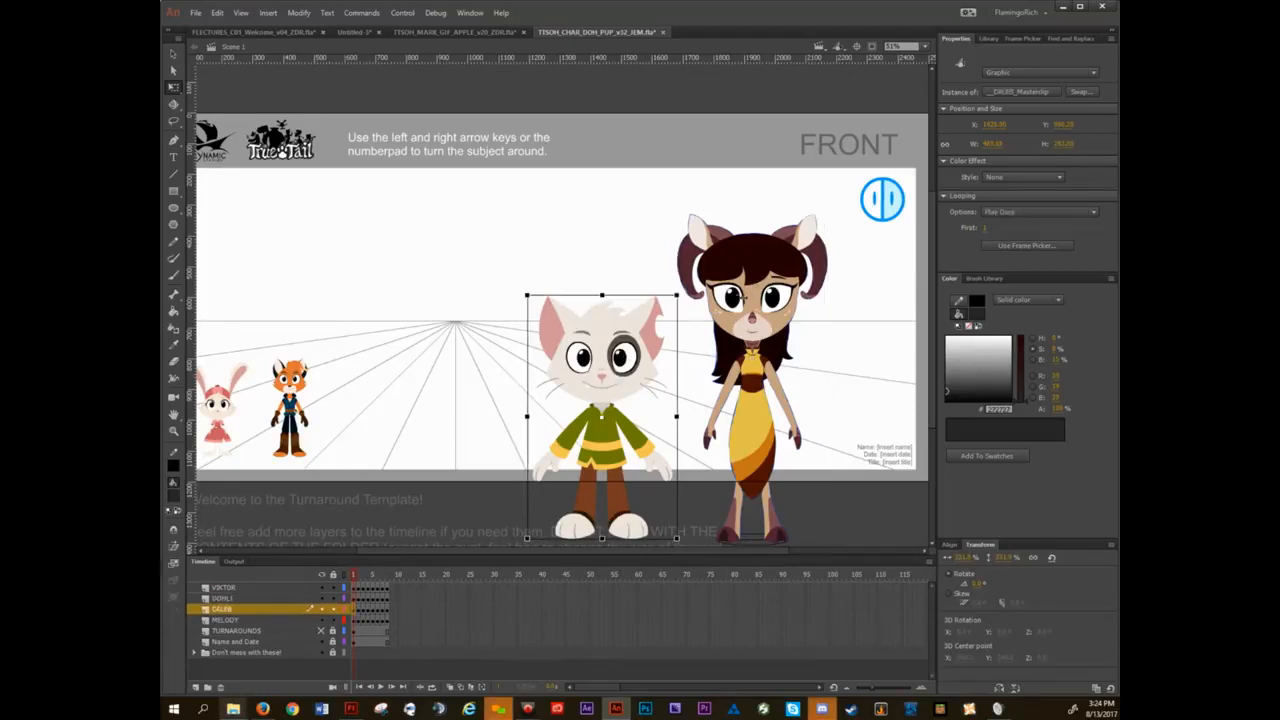
{"action": "left_click", "coordinate": [750, 280]}
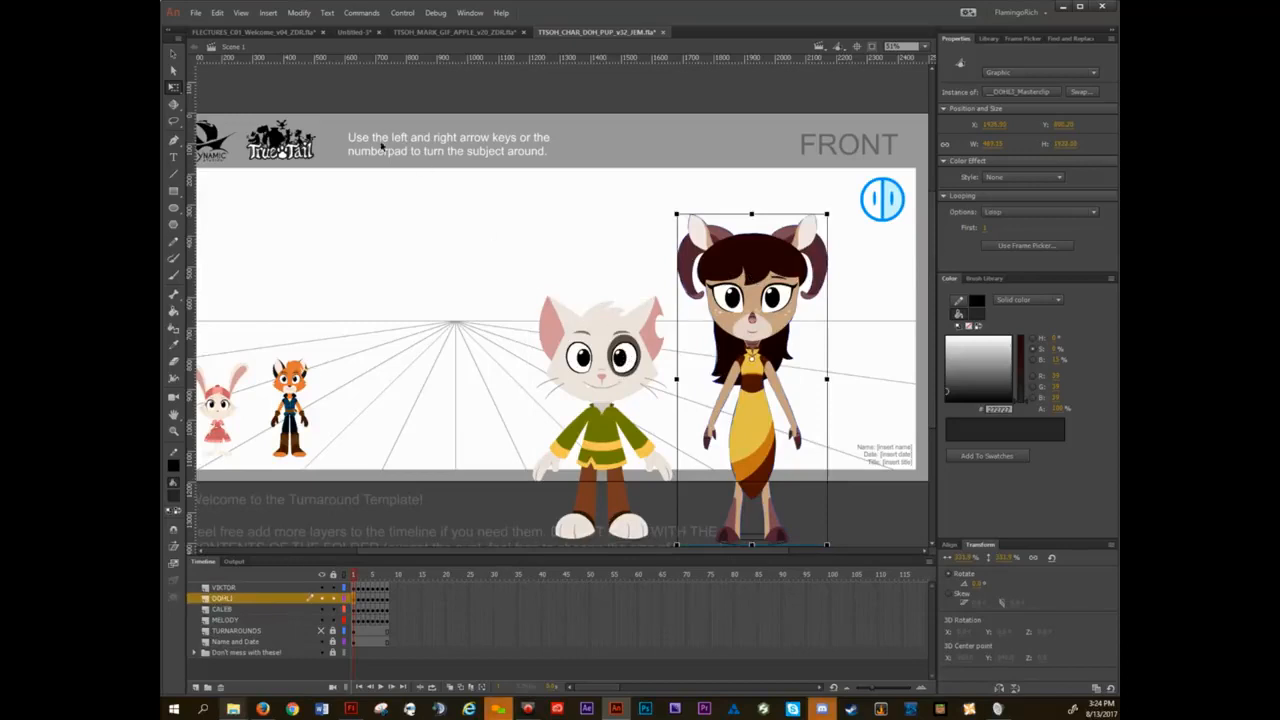
Examine the available custom commands, and switch to Flash Professional to inspect its list through Zero Transform as is.
{"action": "left_click", "coordinate": [366, 14]}
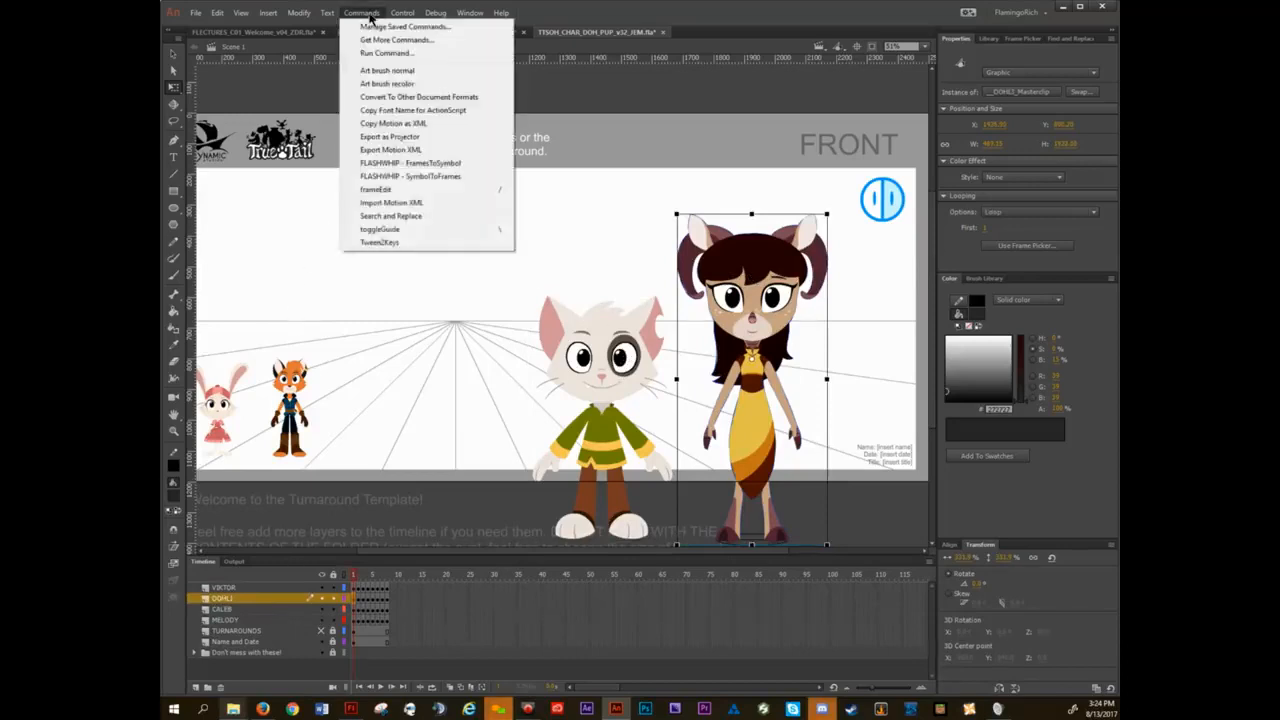
{"action": "left_click", "coordinate": [370, 18]}
{"action": "left_click", "coordinate": [351, 708]}
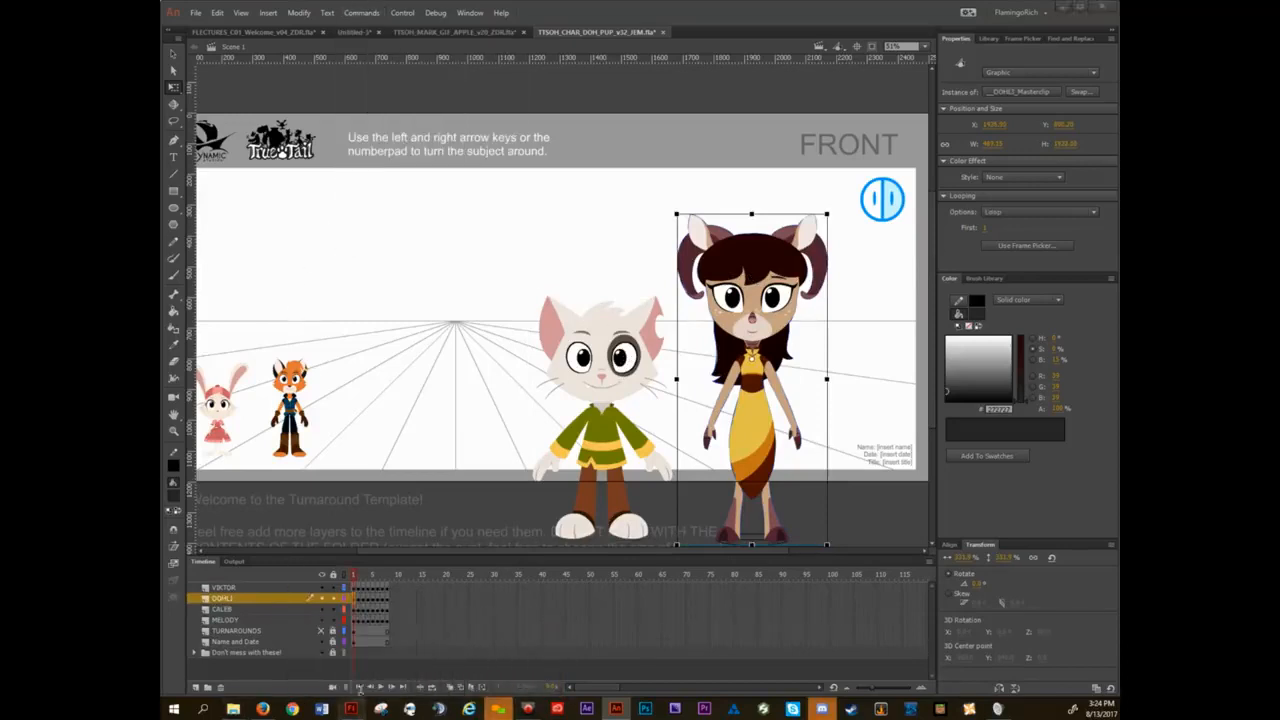
{"action": "left_click", "coordinate": [362, 12]}
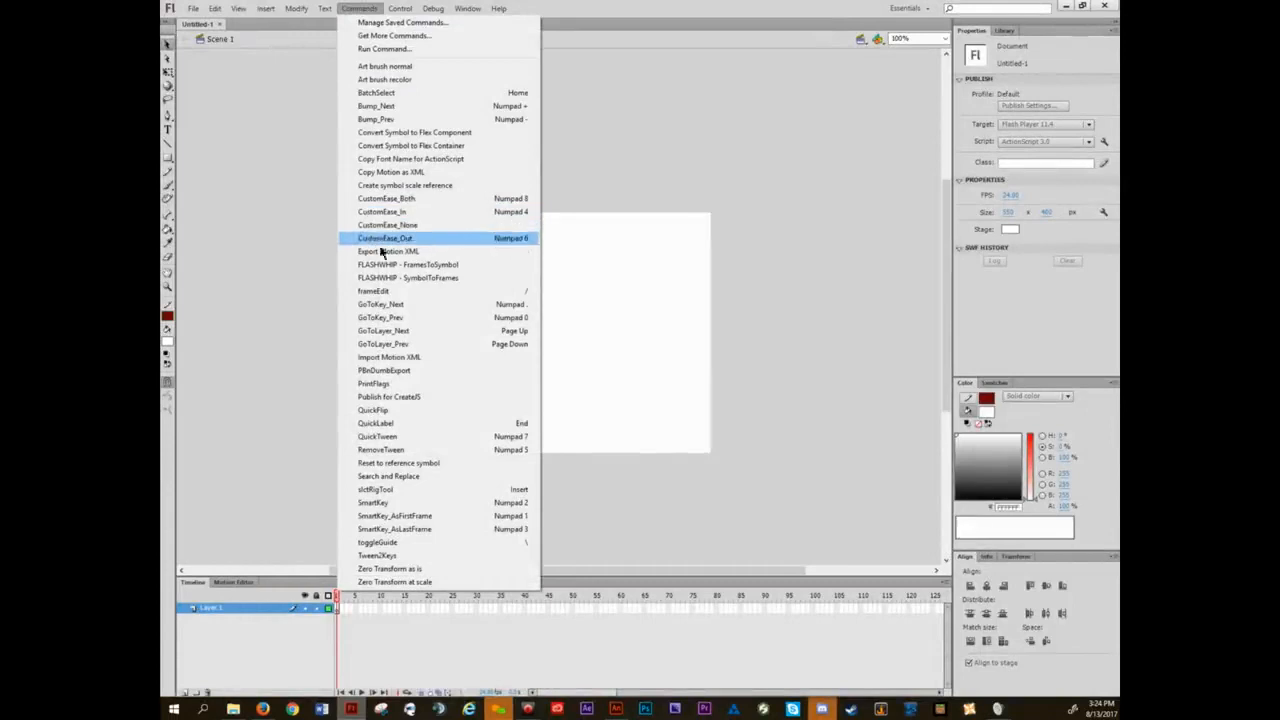
{"action": "left_click", "coordinate": [418, 570]}
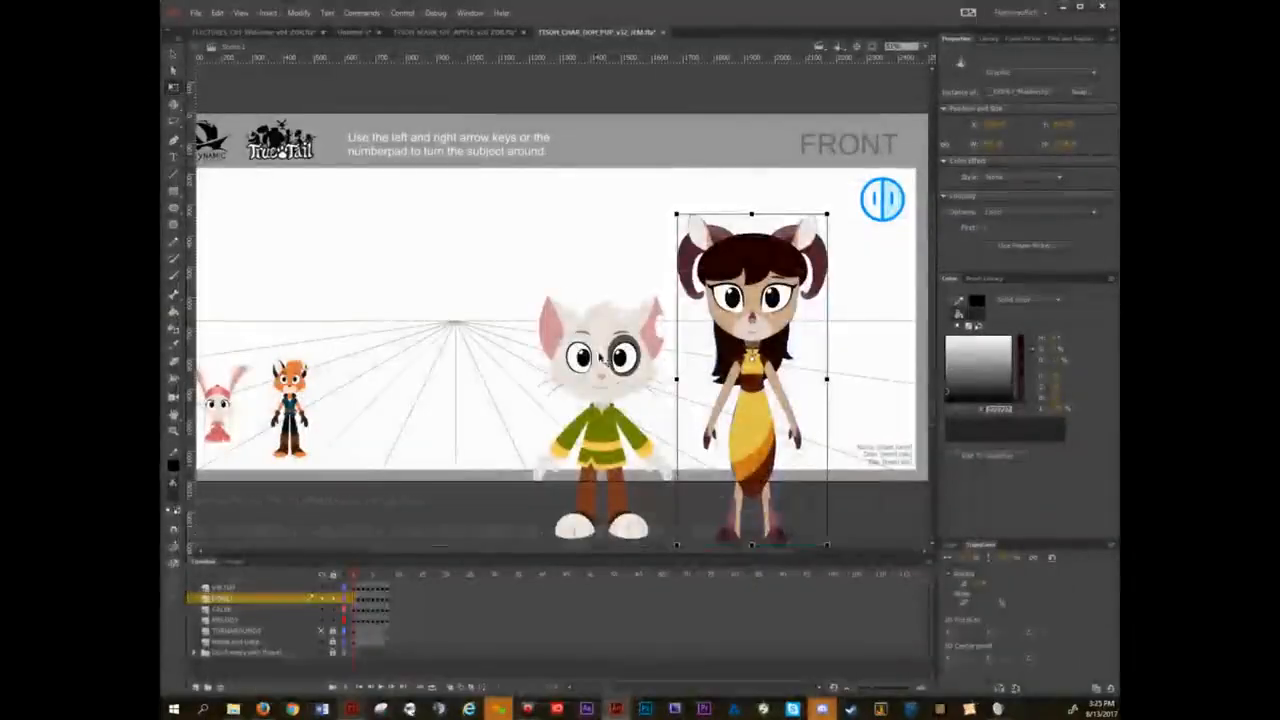
Back in Animate, undo the scaling and moves of CALEB and DOHLI until both stand in their original row beside the fox.
{"action": "left_click", "coordinate": [524, 235]}
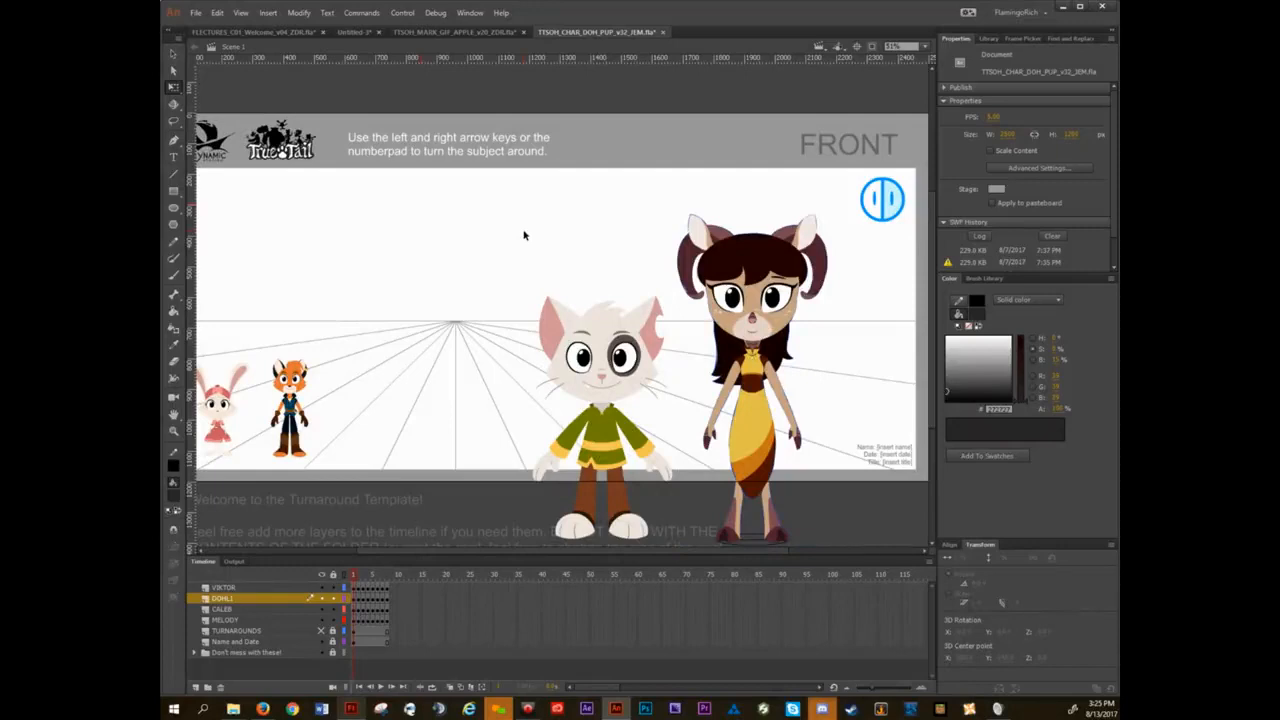
{"action": "key", "text": "Tab"}
{"action": "key", "text": "Tab"}
{"action": "key", "text": "Tab"}
{"action": "key", "text": "Tab"}
{"action": "key", "text": "Tab"}
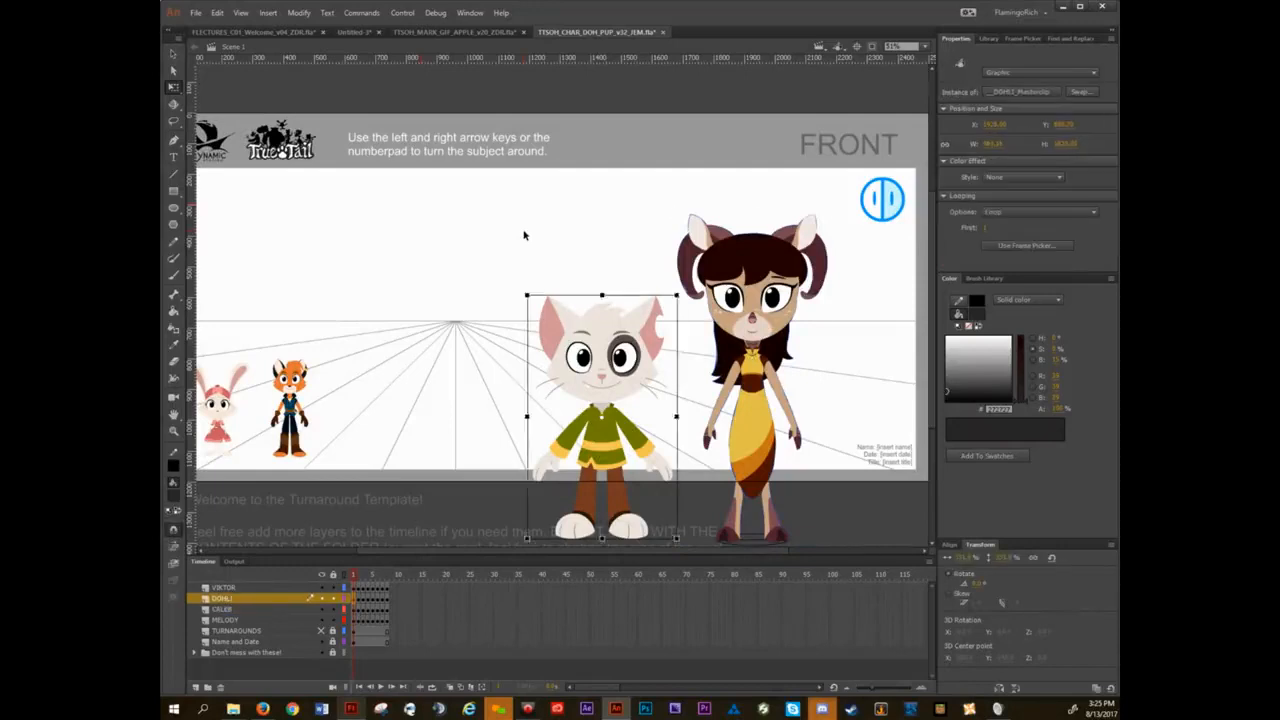
{"action": "key", "text": "ctrl+z"}
{"action": "key", "text": "ctrl+z"}
{"action": "key", "text": "ctrl+z"}
{"action": "key", "text": "ctrl+z"}
{"action": "key", "text": "ctrl+z"}
{"action": "key", "text": "ctrl+z"}
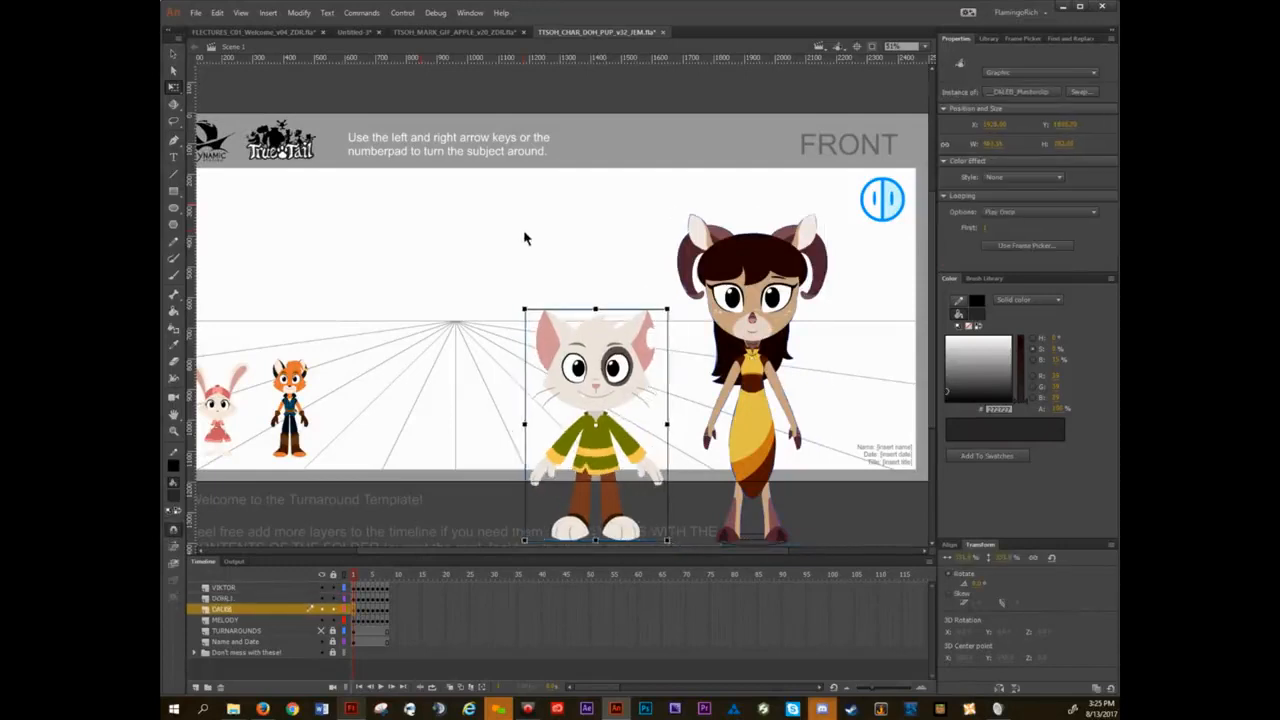
{"action": "key", "text": "ctrl+z"}
{"action": "key", "text": "ctrl+z"}
{"action": "key", "text": "ctrl+z"}
{"action": "key", "text": "ctrl+z"}
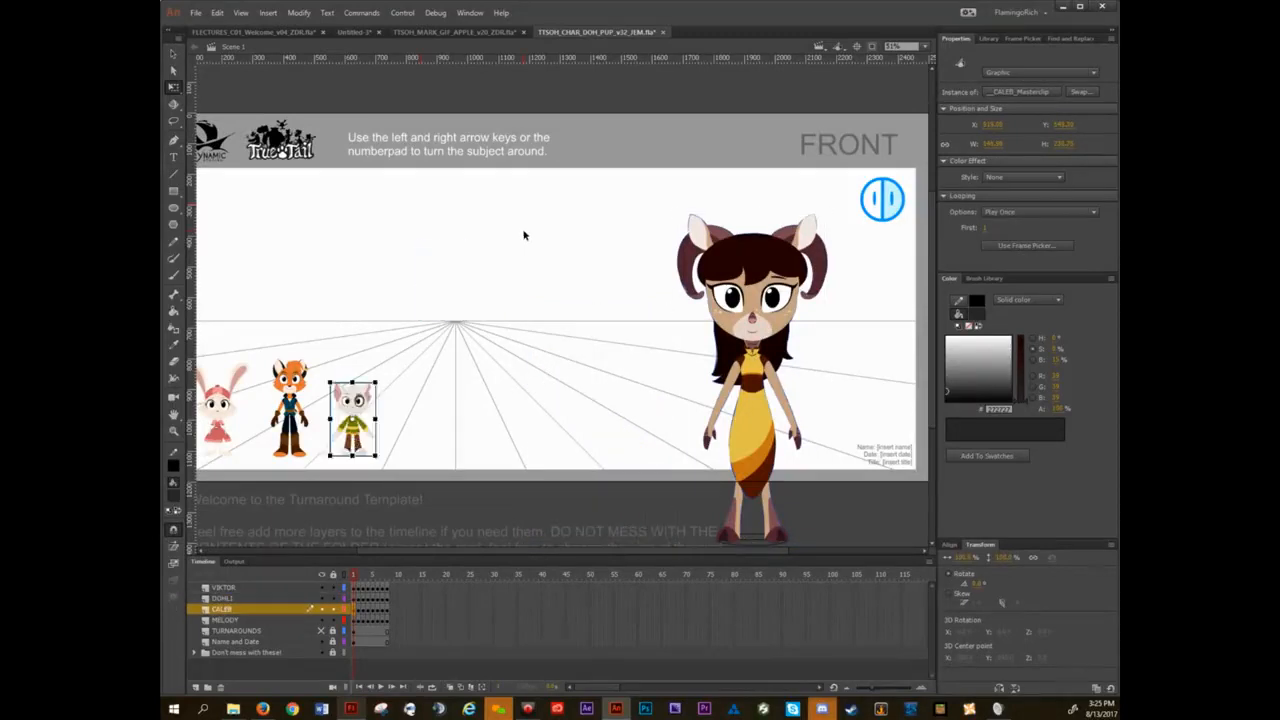
{"action": "key", "text": "ctrl+z"}
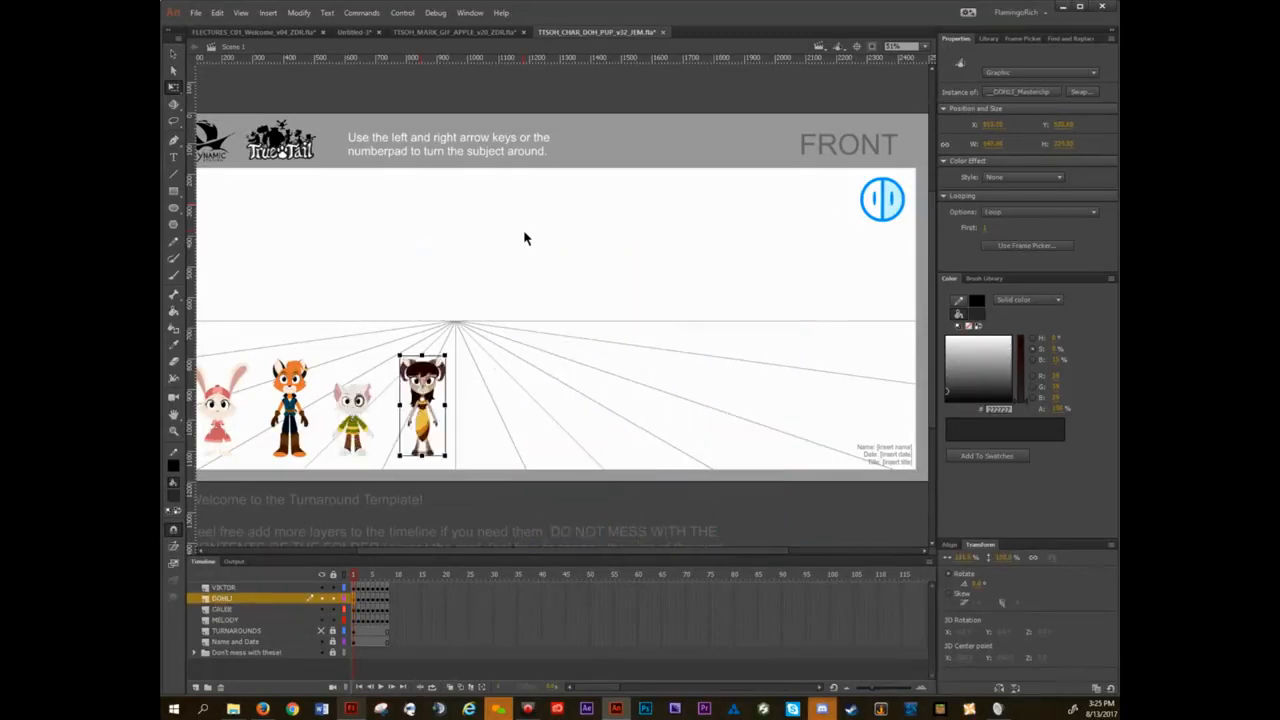
Examine the row of four characters at 100% zoom, checking the fox's scale values, and clear the selection.
{"action": "left_click_drag", "start_coordinate": [406, 278], "coordinate": [629, 257]}
{"action": "scroll", "coordinate": [539, 342], "scroll_direction": "up", "scroll_amount": 3}
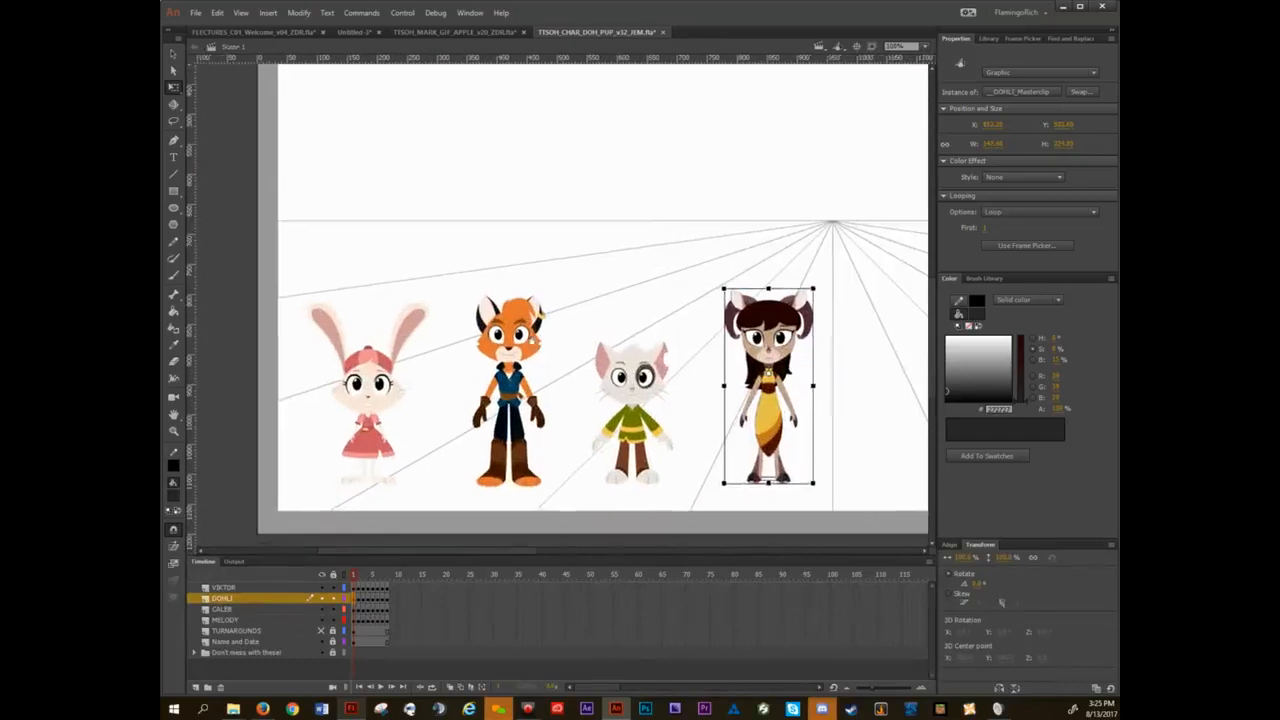
{"action": "left_click_drag", "start_coordinate": [529, 345], "coordinate": [510, 317]}
{"action": "left_click", "coordinate": [503, 360]}
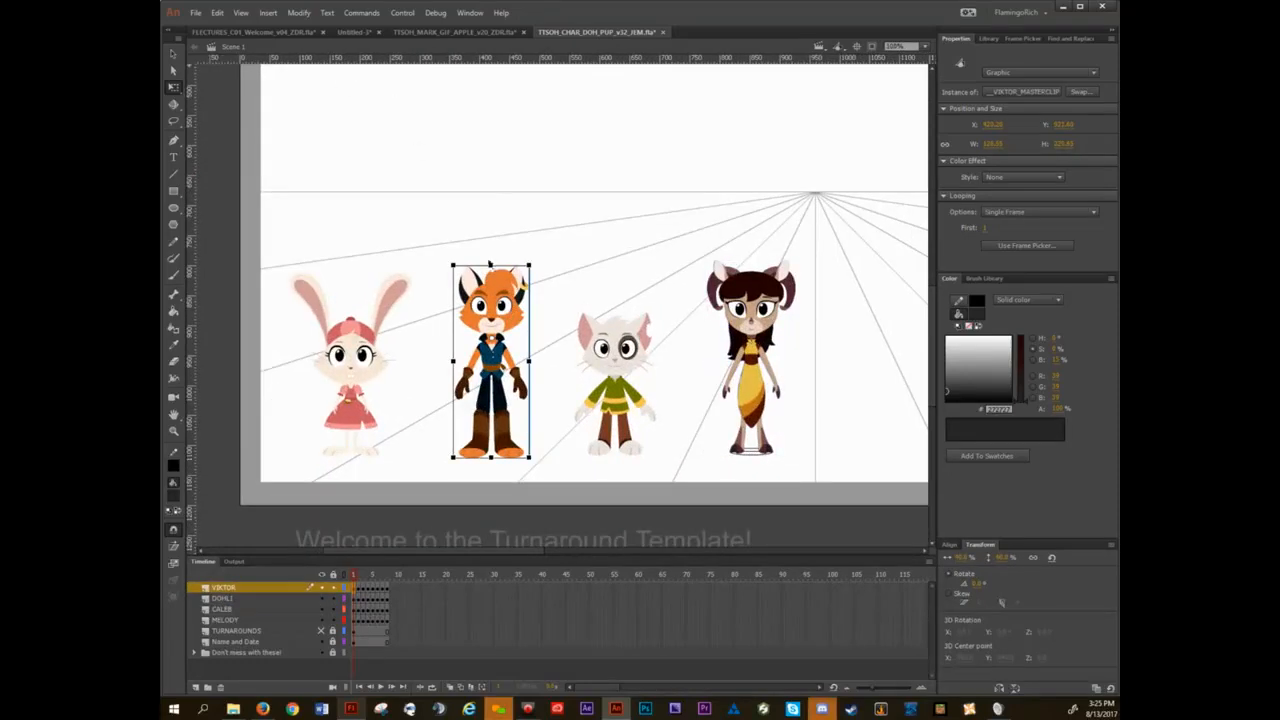
{"action": "left_click_drag", "start_coordinate": [454, 134], "coordinate": [632, 190]}
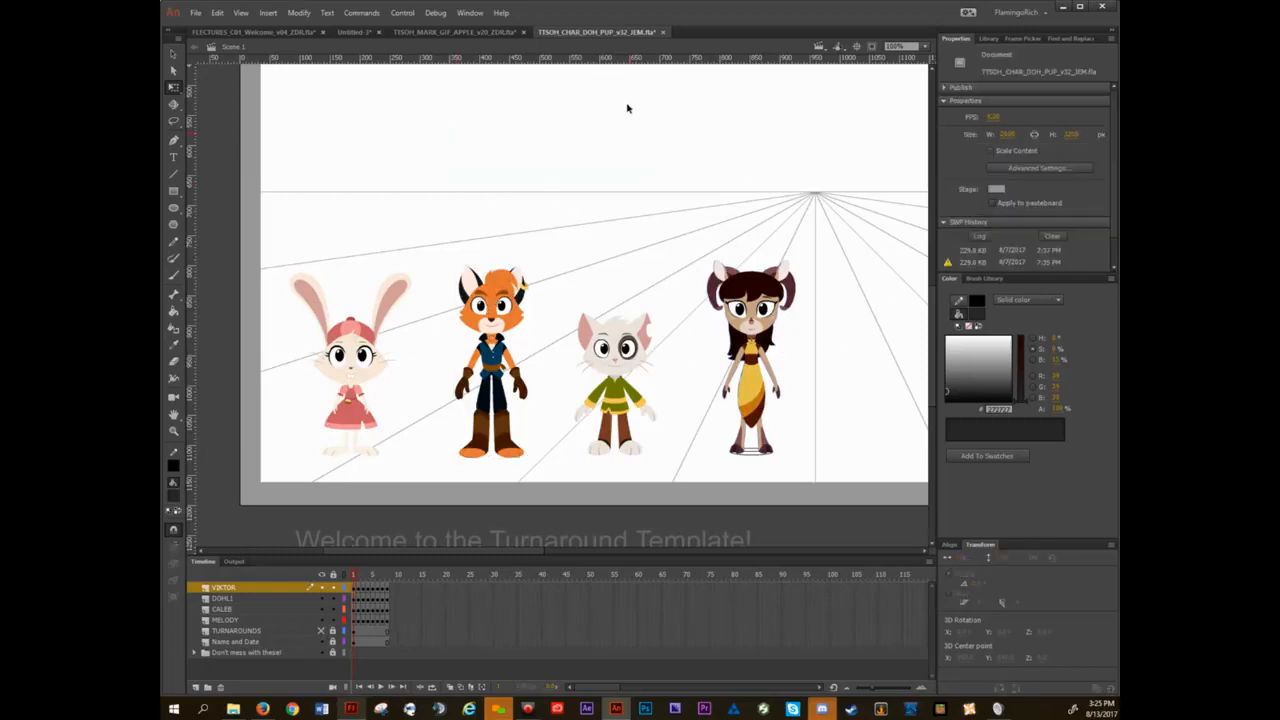
Close TTSOH_CHAR_DOH_PUP_v32_JEM.fla and TTSOH_MARK_GIF_APPLE_v20_ZDR.fla without saving changes to either file.
{"action": "left_click", "coordinate": [663, 32]}
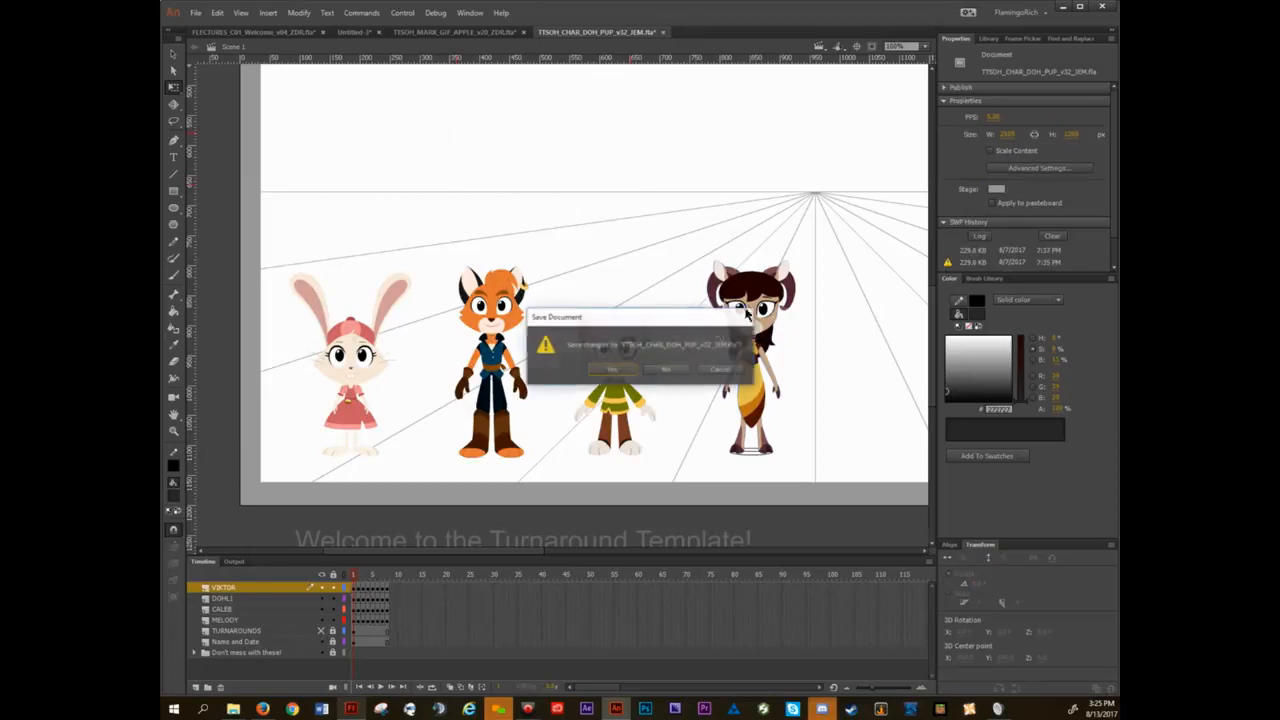
{"action": "left_click", "coordinate": [665, 369]}
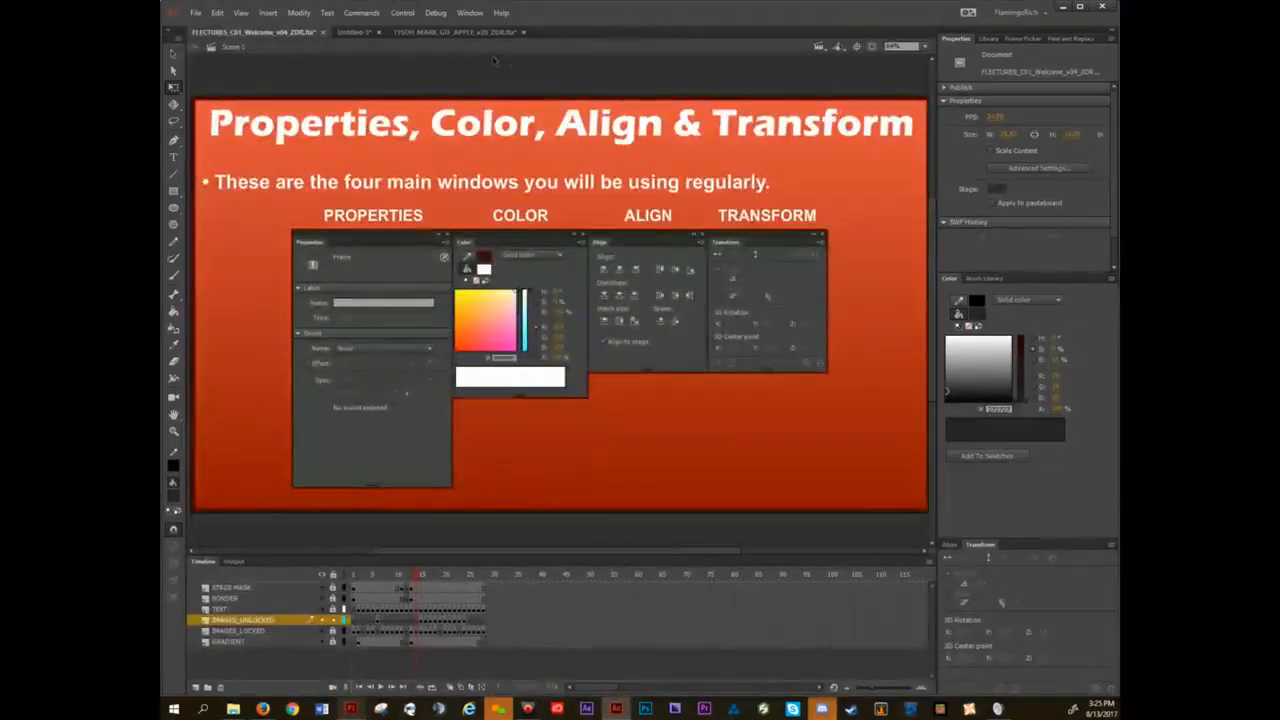
{"action": "left_click", "coordinate": [521, 32]}
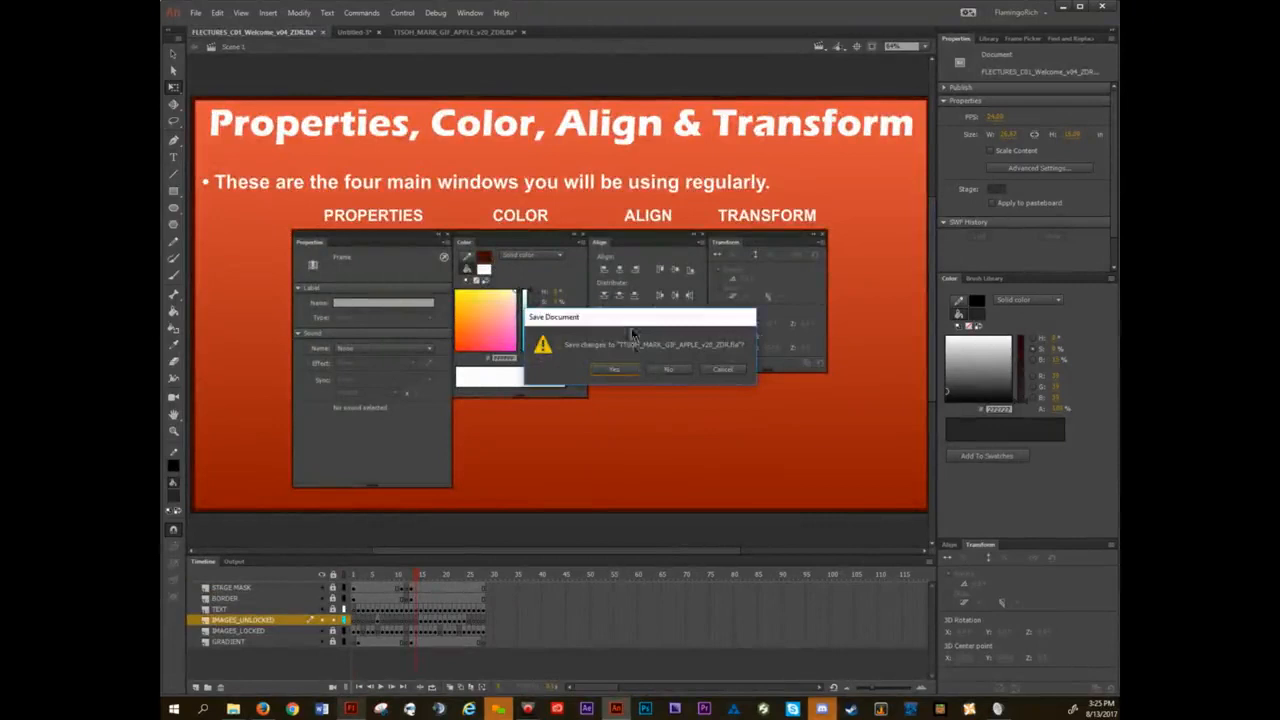
{"action": "left_click", "coordinate": [665, 370]}
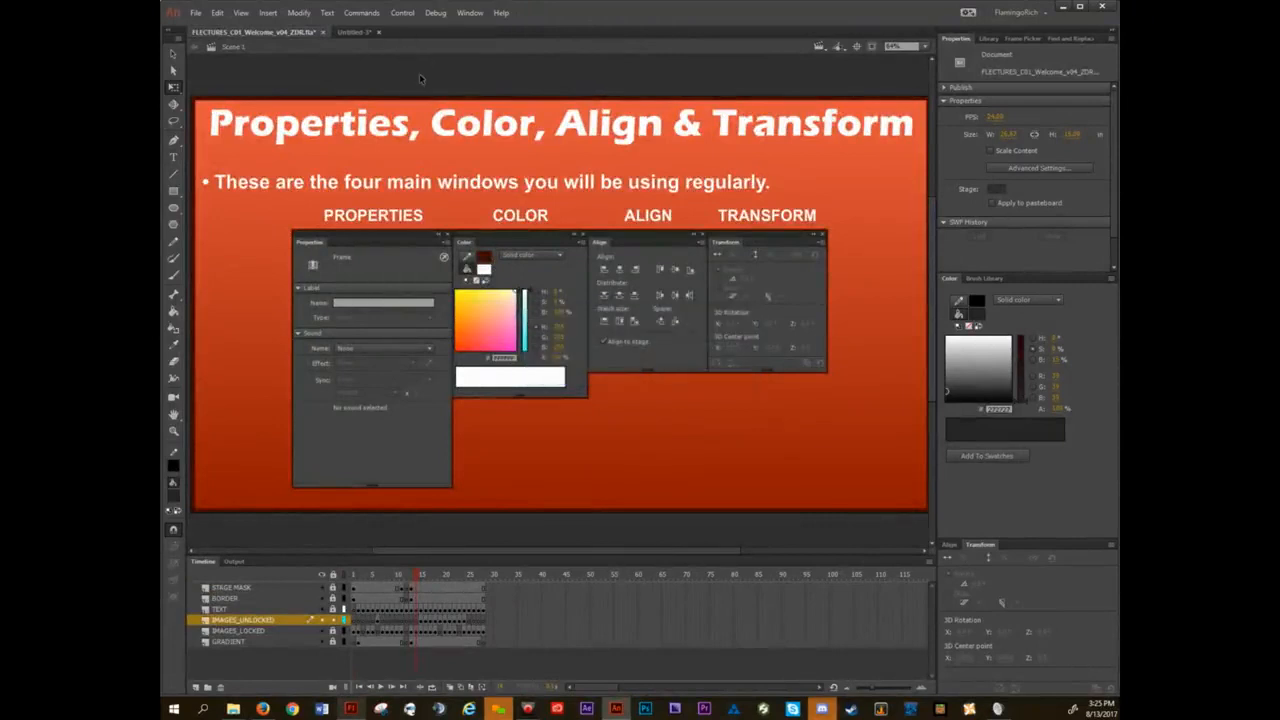
Advance the lecture file to the TRANSFORM tool slide about size, rotate and skew, with the square in its work area.
{"action": "key", "text": "period"}
{"action": "key", "text": "period"}
{"action": "key", "text": "period"}
{"action": "key", "text": "period"}
{"action": "key", "text": "period"}
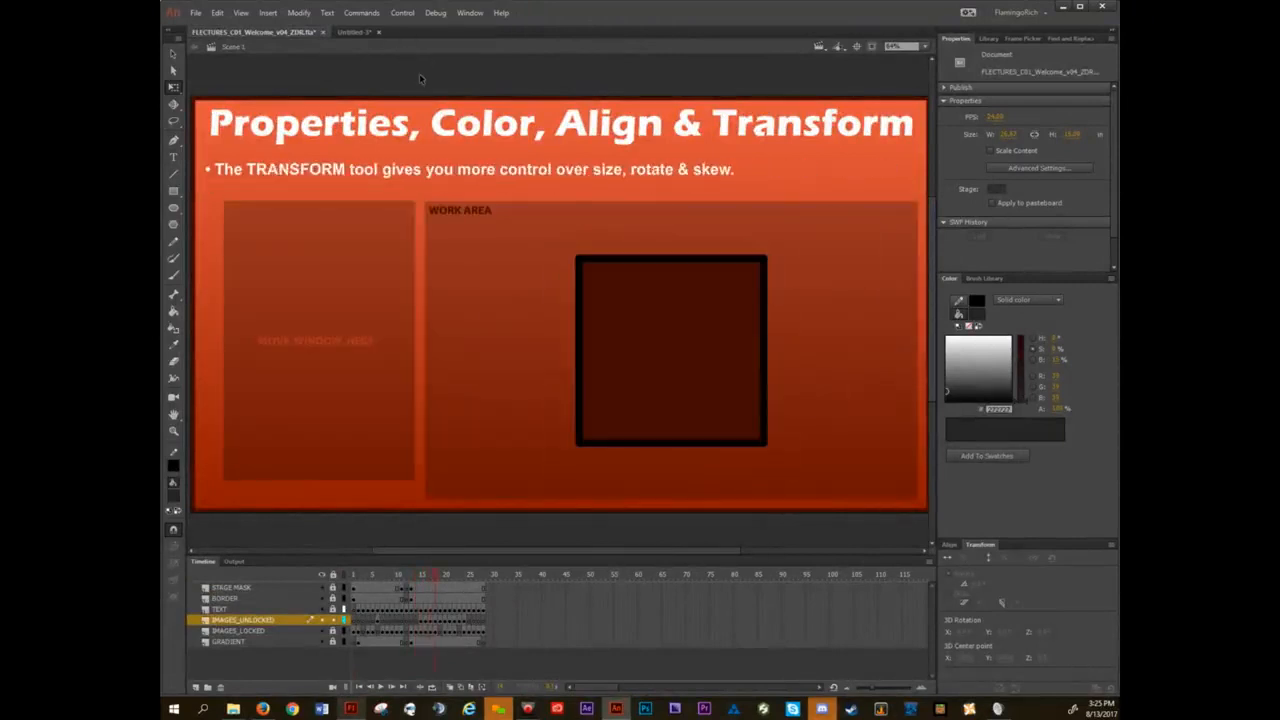
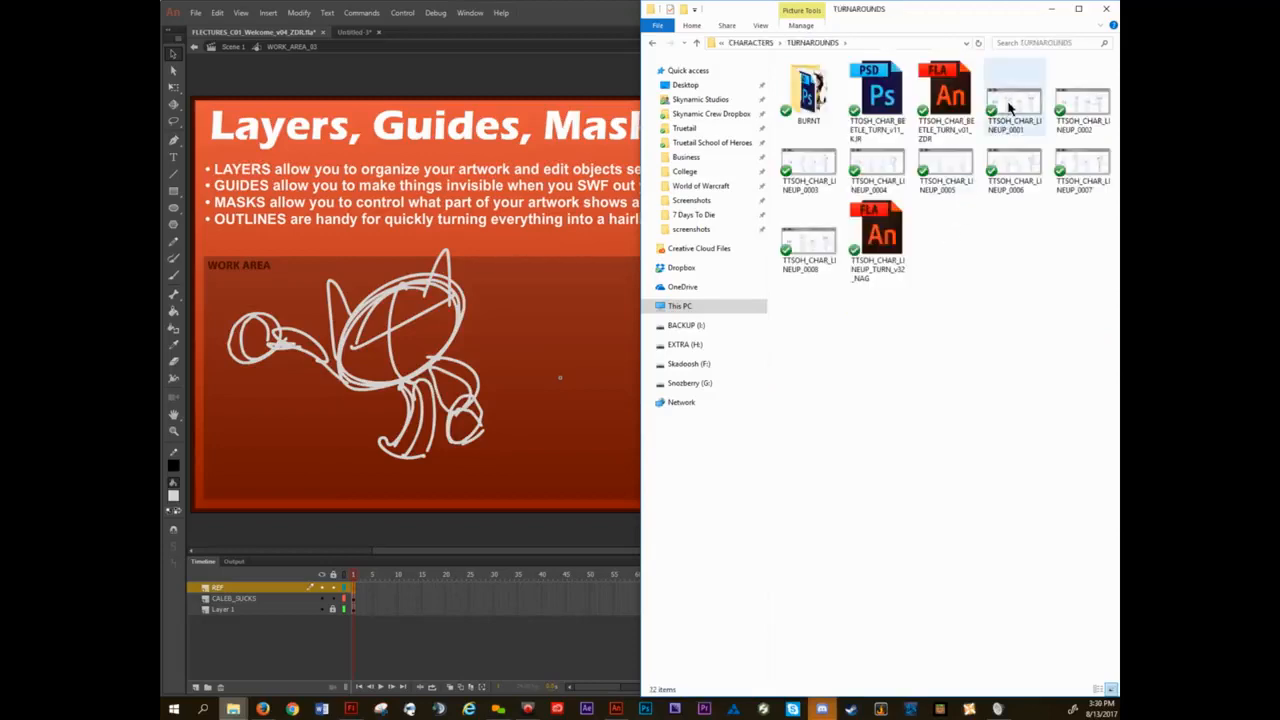
Open the TTSOH_CHAR_LINEUP_0008 image and capture a Snipping Tool snip of the cat's head and shoulders.
{"action": "left_click", "coordinate": [808, 244]}
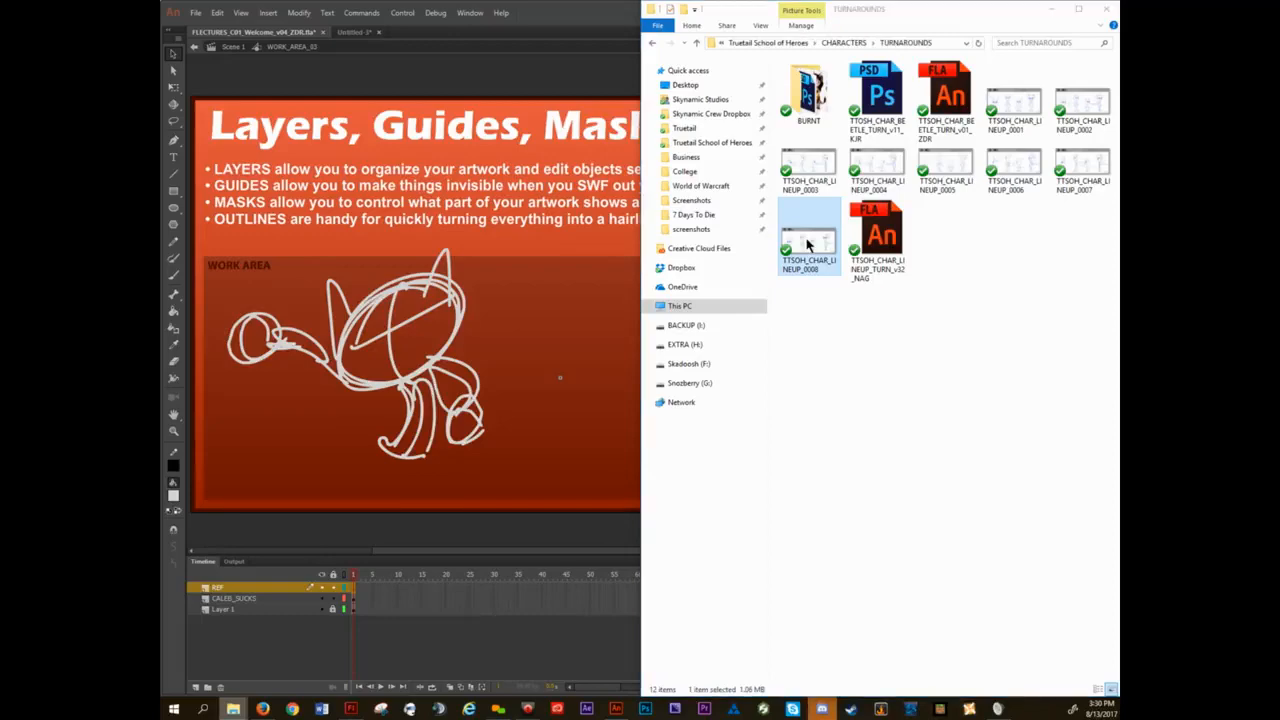
{"action": "double_click", "coordinate": [808, 244]}
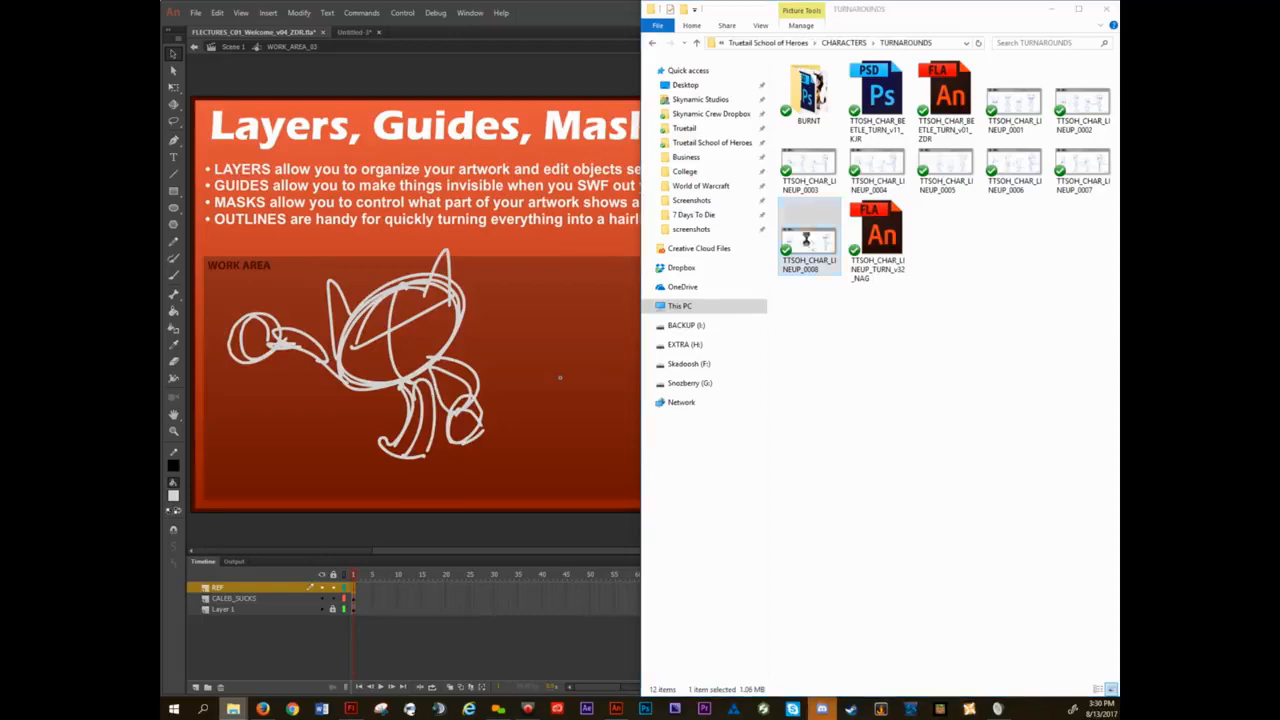
{"action": "scroll", "coordinate": [675, 385], "scroll_direction": "up", "scroll_amount": 3}
{"action": "left_click_drag", "start_coordinate": [688, 392], "coordinate": [591, 327]}
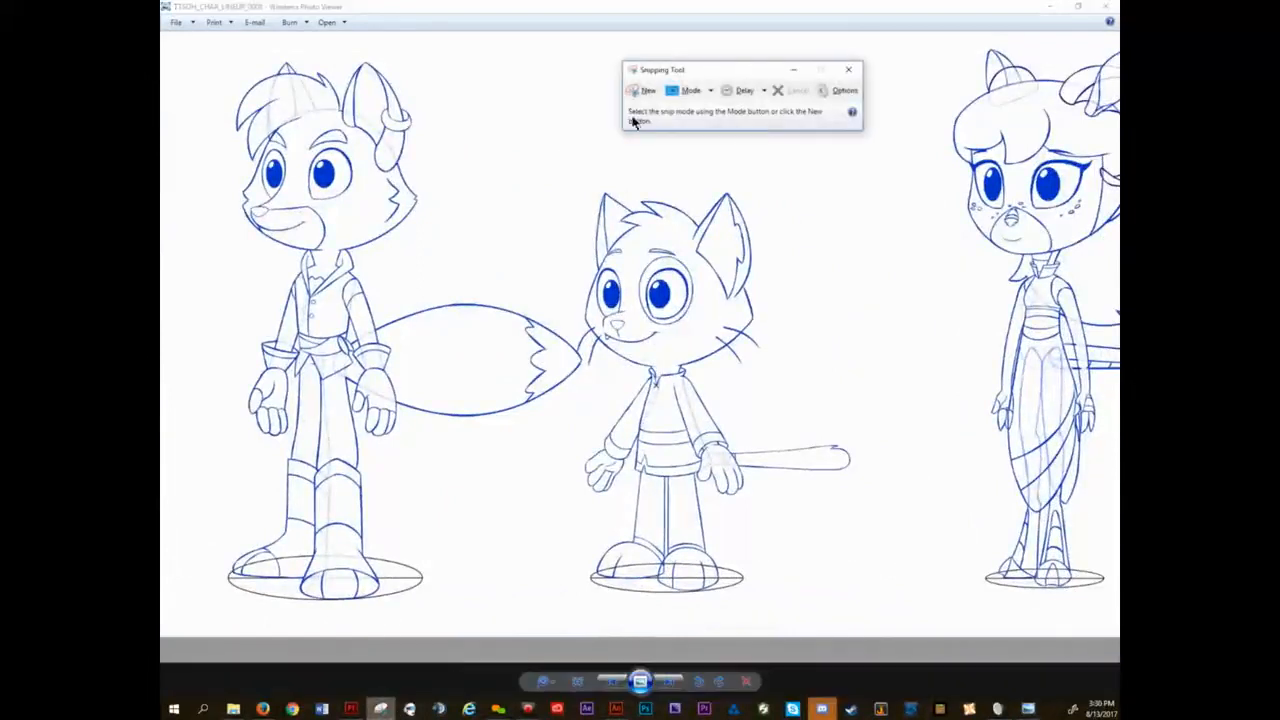
{"action": "left_click", "coordinate": [643, 89]}
{"action": "left_click_drag", "start_coordinate": [557, 160], "coordinate": [778, 425]}
{"action": "left_click", "coordinate": [831, 56]}
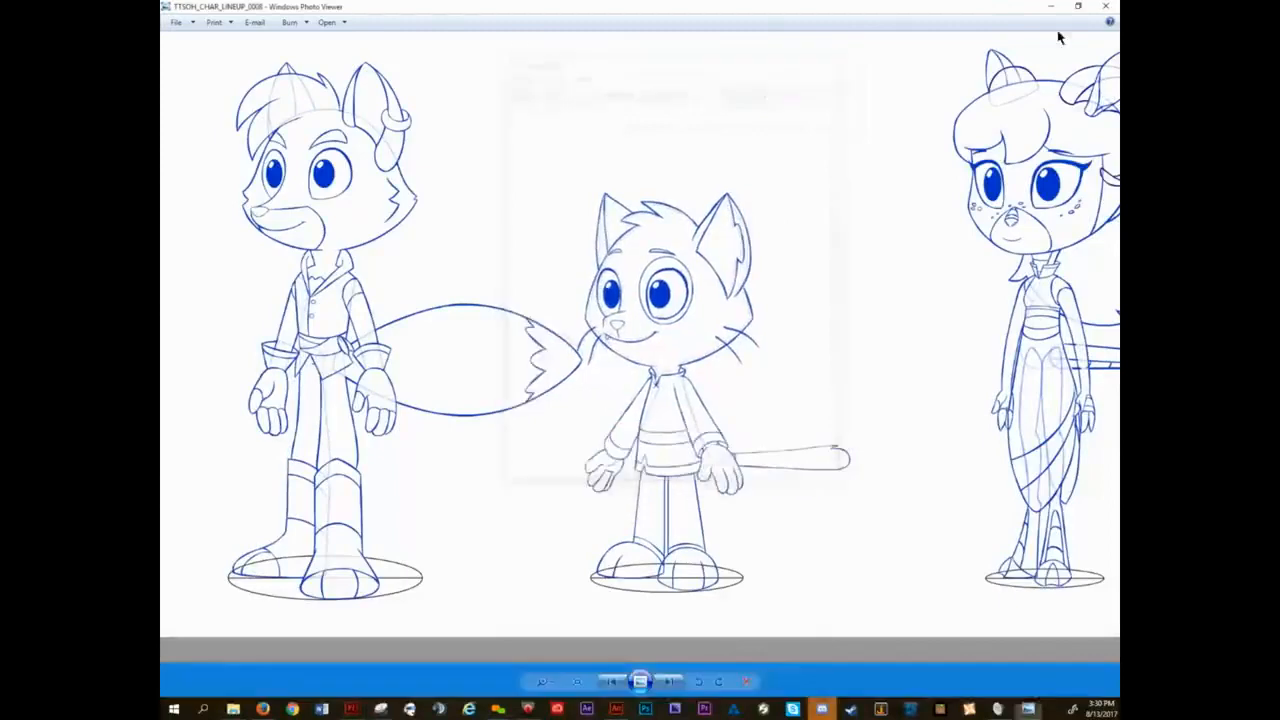
Close the image, switch to Animate, and paste the cat snip on the REF layer beside the white sketch in the work area.
{"action": "left_click", "coordinate": [1105, 6]}
{"action": "double_click", "coordinate": [563, 20]}
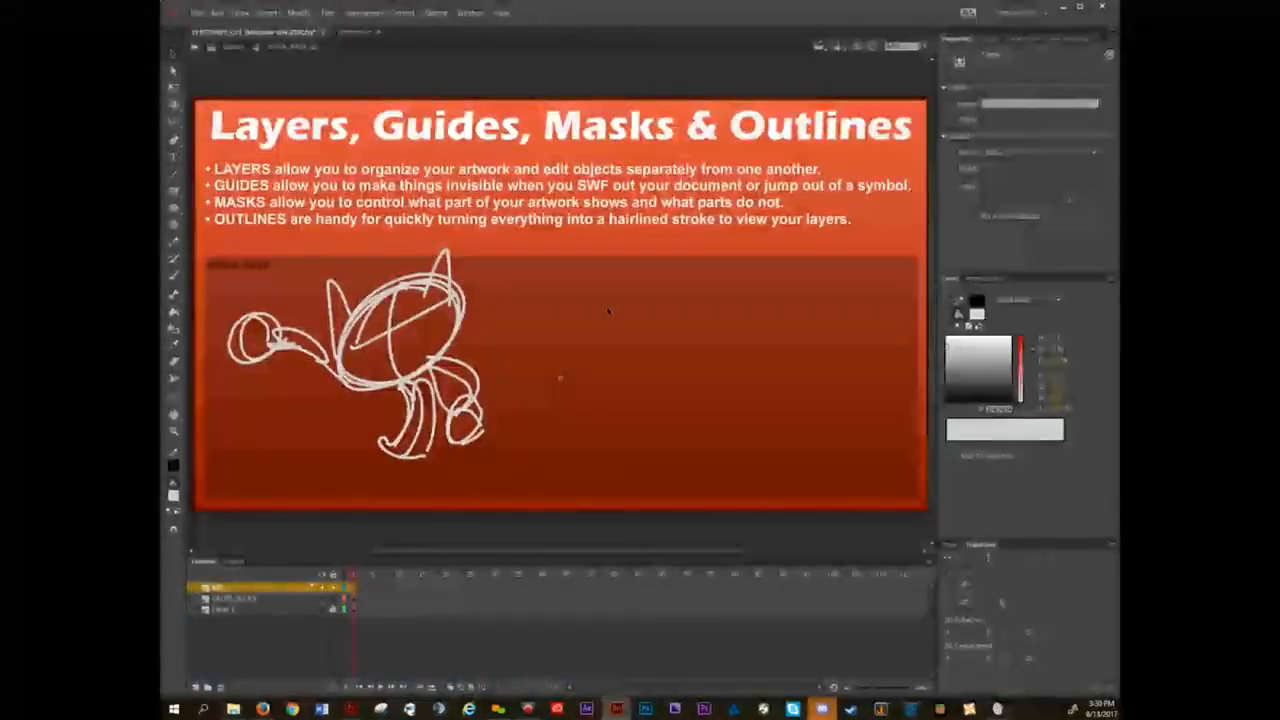
{"action": "key", "text": "ctrl+v"}
{"action": "left_click_drag", "start_coordinate": [598, 326], "coordinate": [723, 373]}
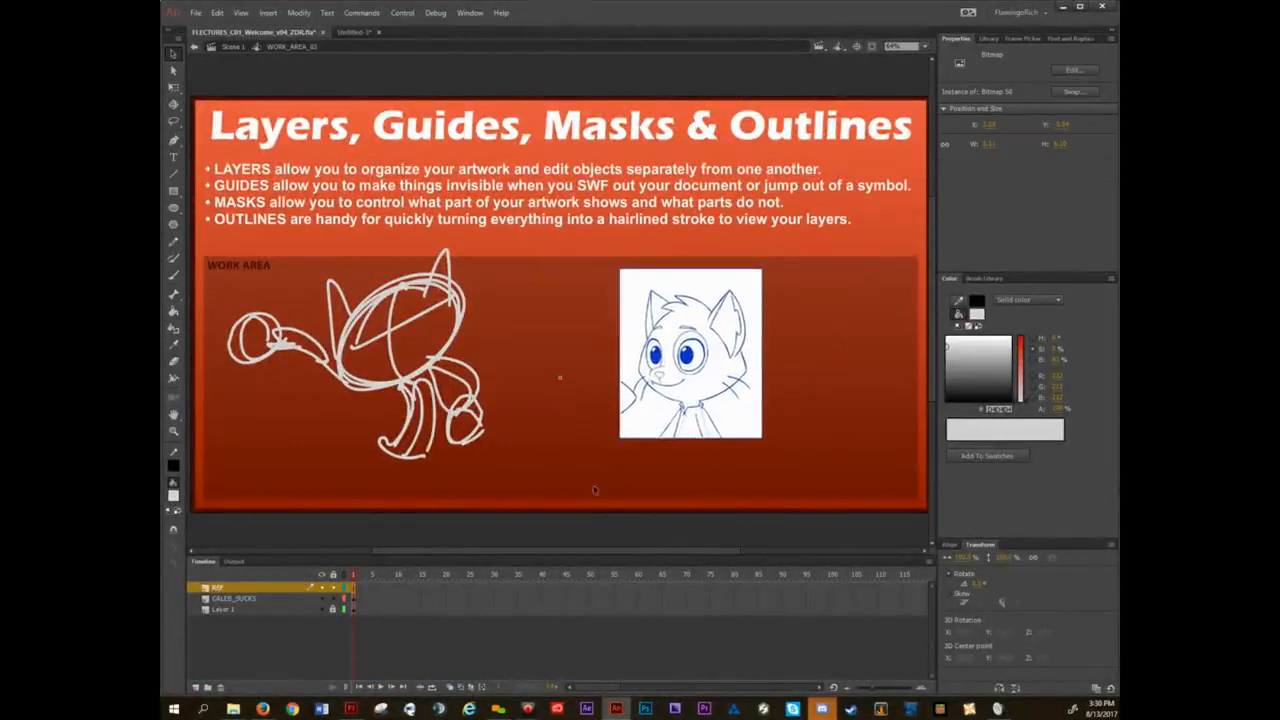
{"action": "left_click", "coordinate": [604, 518]}
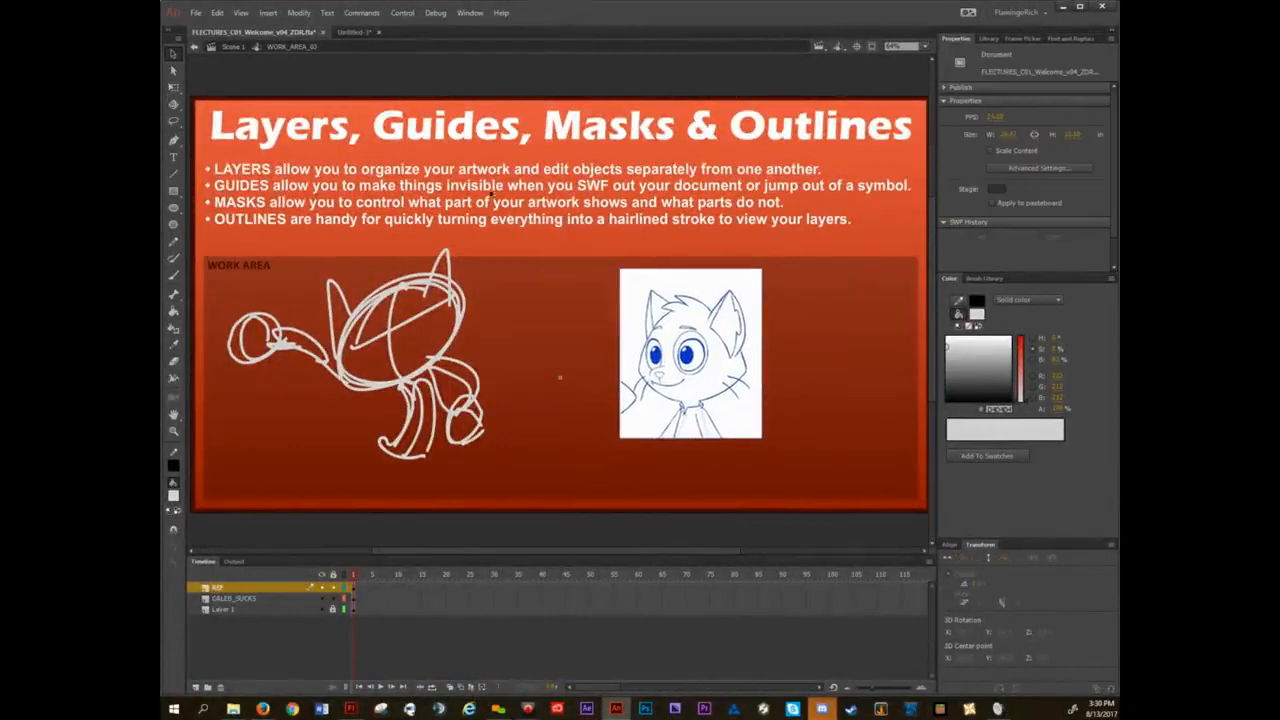
Compare the artwork in Scene 1, turn the REF layer inside WORK_AREA_03 into a guide, and return to Scene 1.
{"action": "left_click", "coordinate": [232, 46]}
{"action": "key", "text": "Return"}
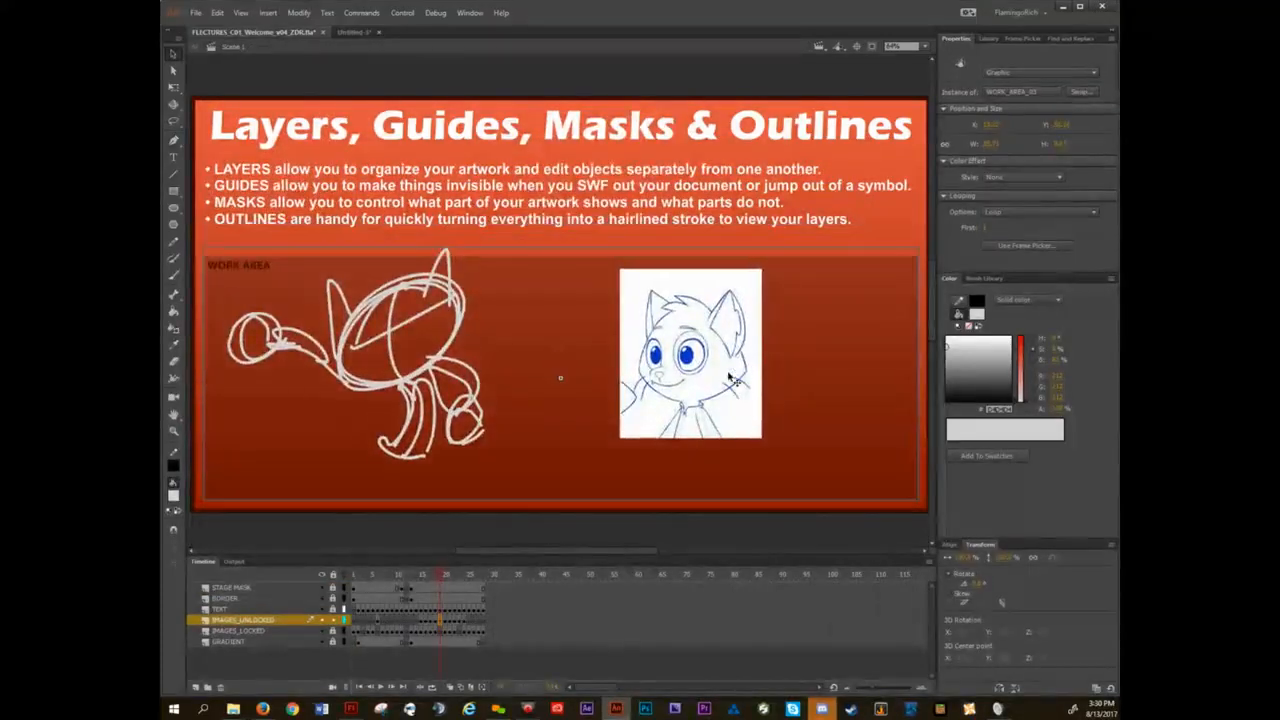
{"action": "double_click", "coordinate": [697, 325]}
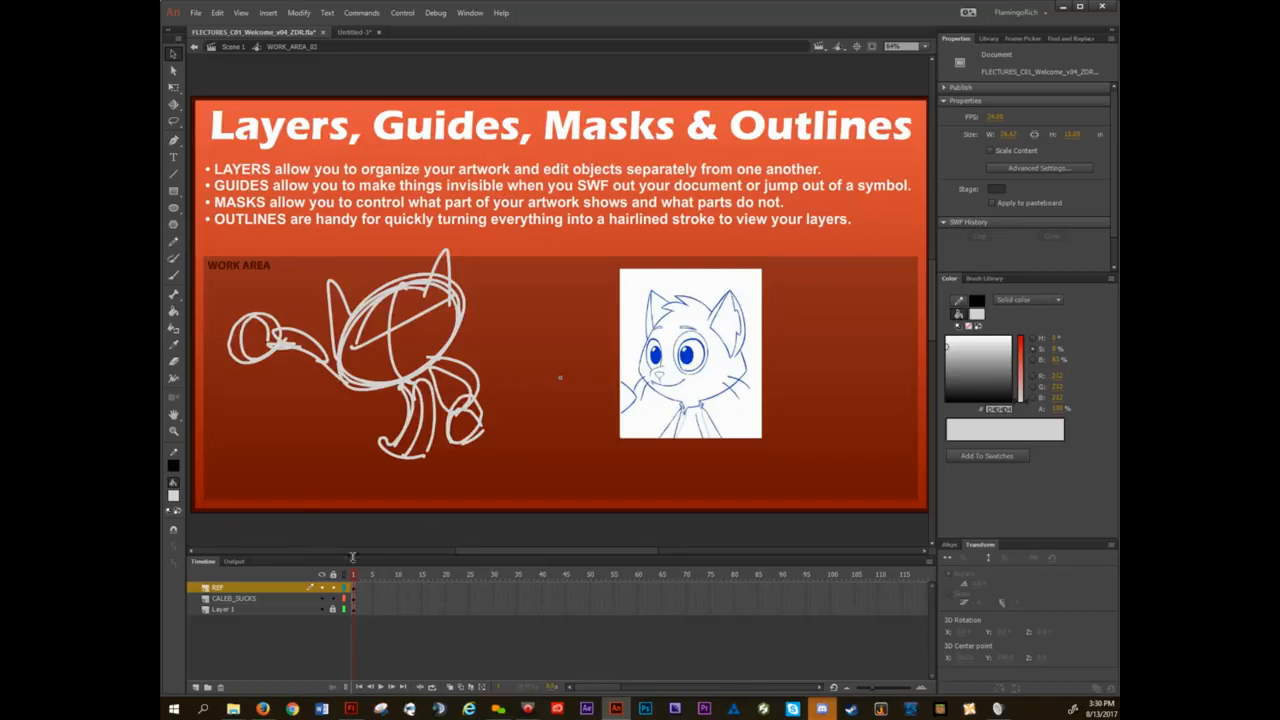
{"action": "right_click", "coordinate": [220, 593]}
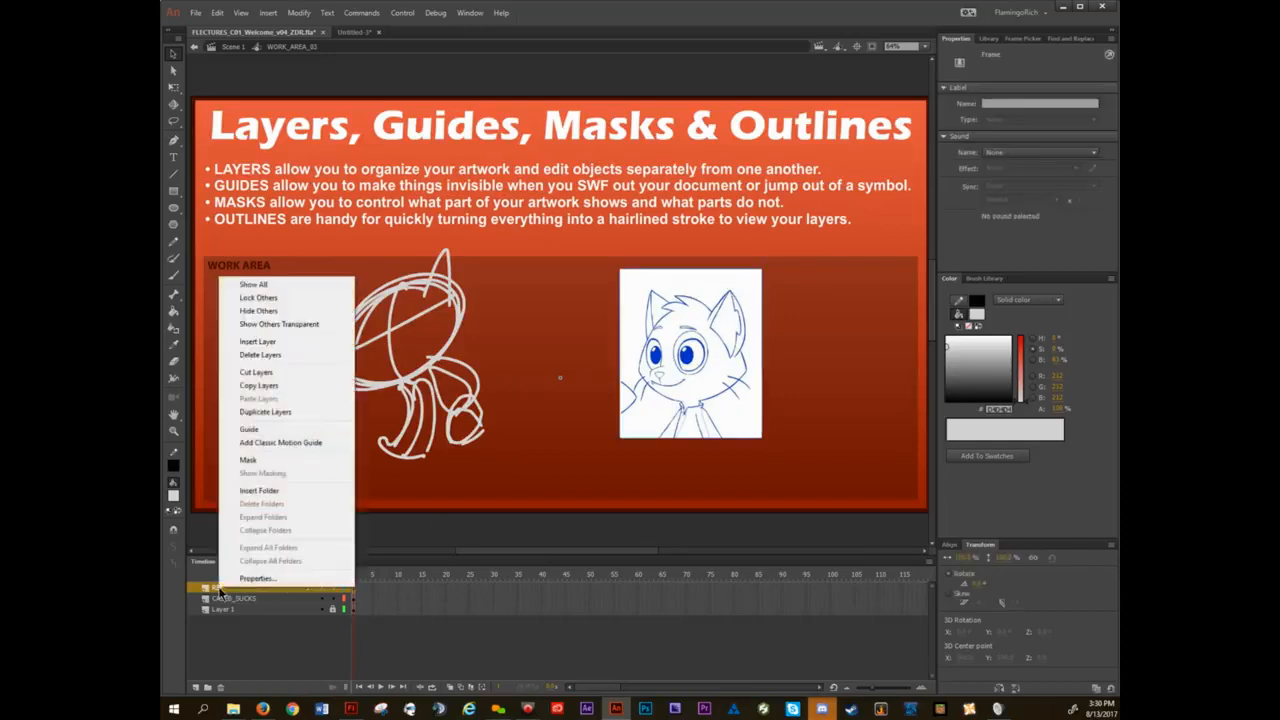
{"action": "left_click", "coordinate": [250, 430]}
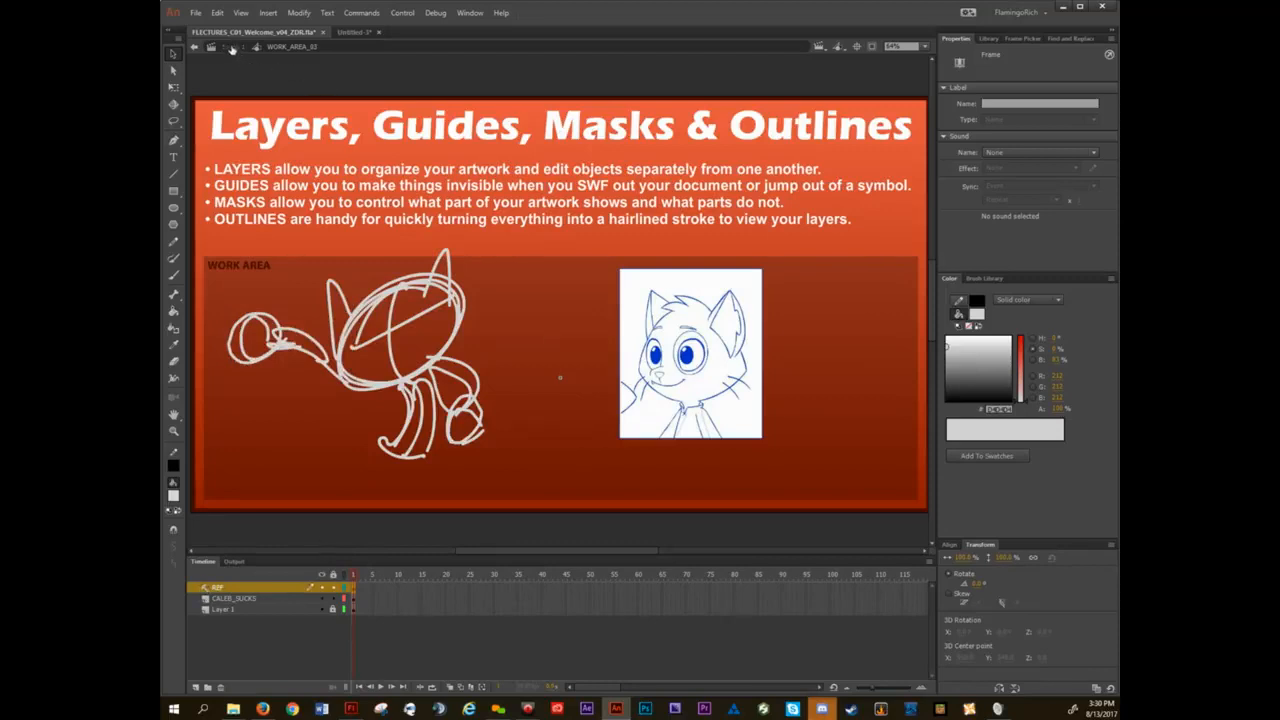
{"action": "left_click", "coordinate": [231, 48]}
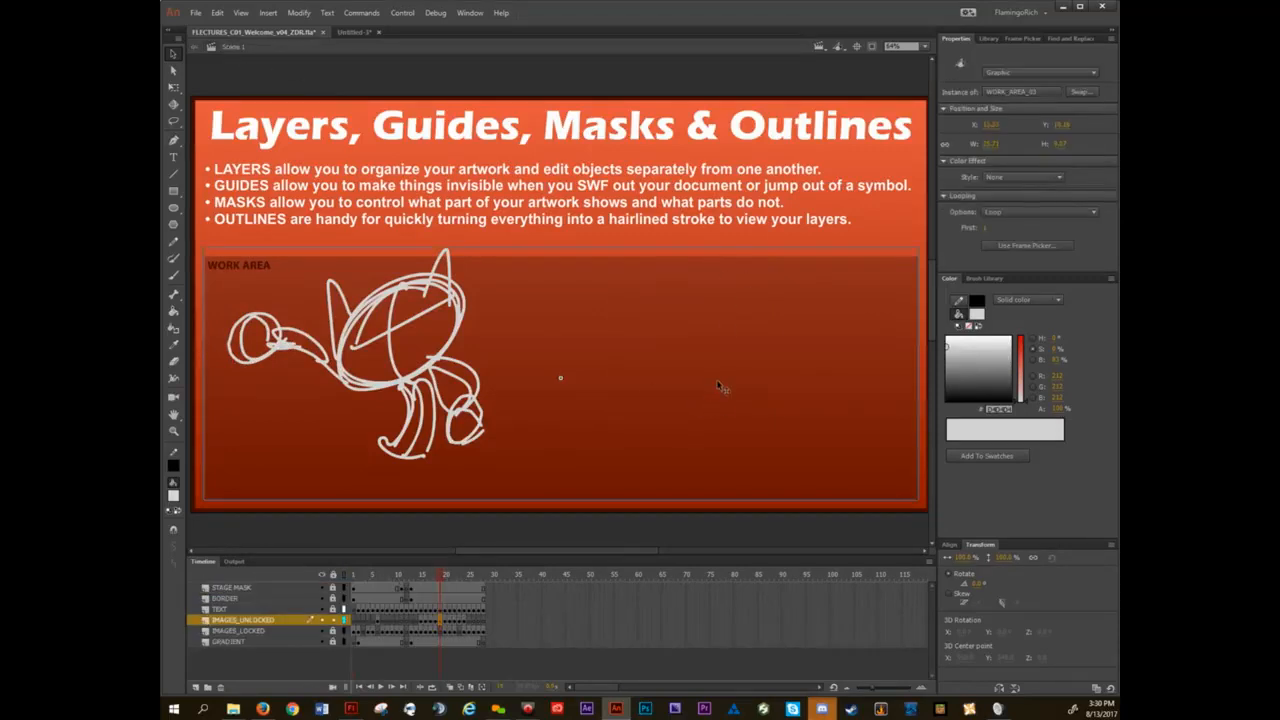
Reopen WORK_AREA_03 and examine the REF layer's Guide setting and its cat reference bitmap.
{"action": "double_click", "coordinate": [527, 331]}
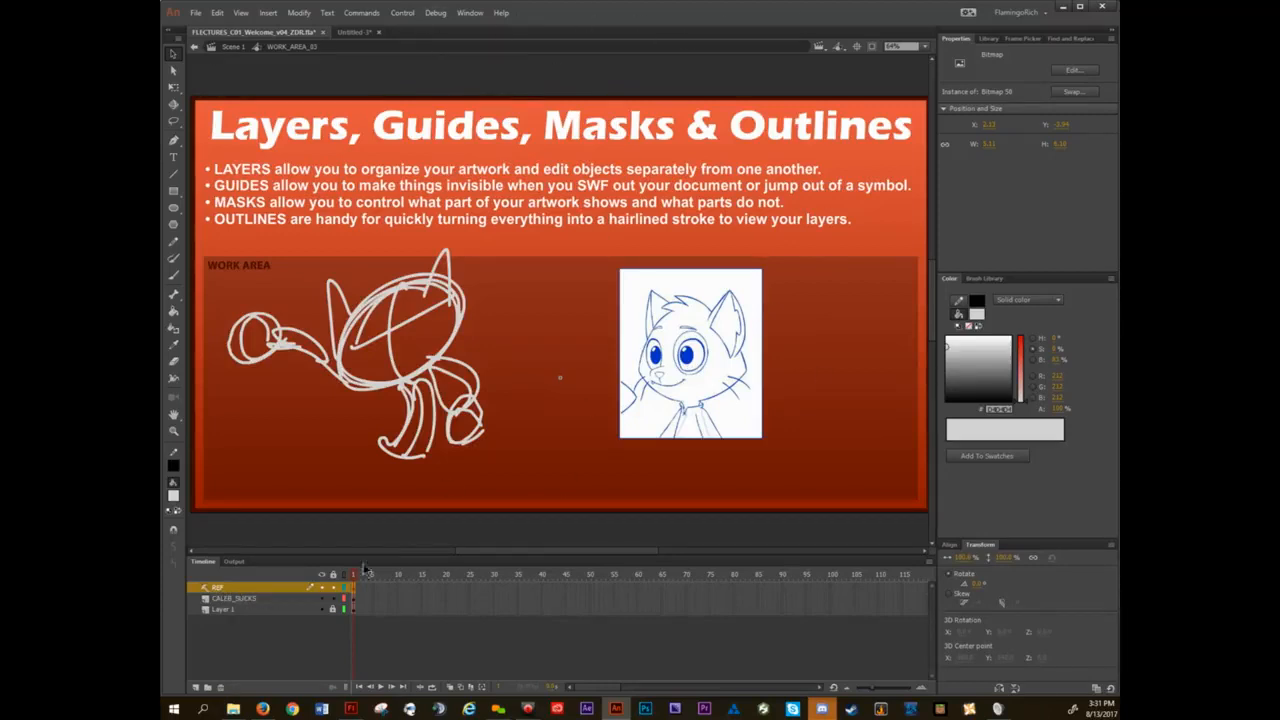
{"action": "right_click", "coordinate": [215, 592]}
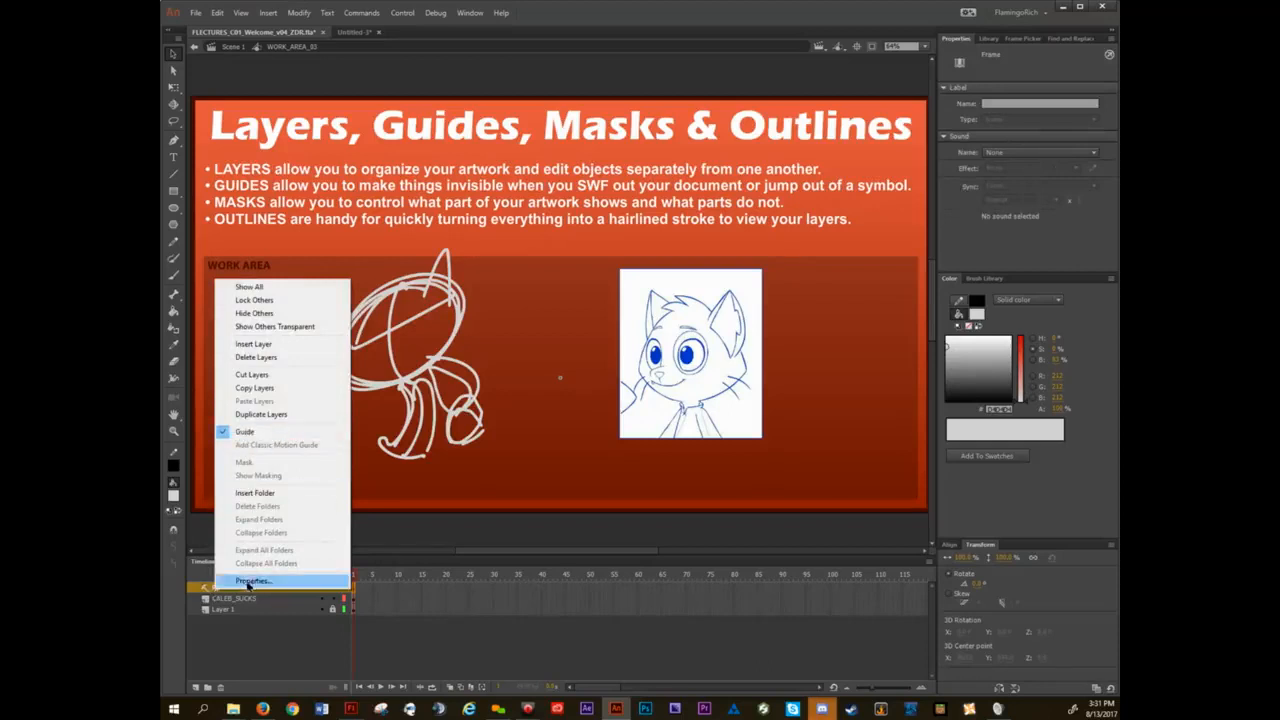
{"action": "left_click", "coordinate": [245, 599]}
{"action": "left_click", "coordinate": [243, 589]}
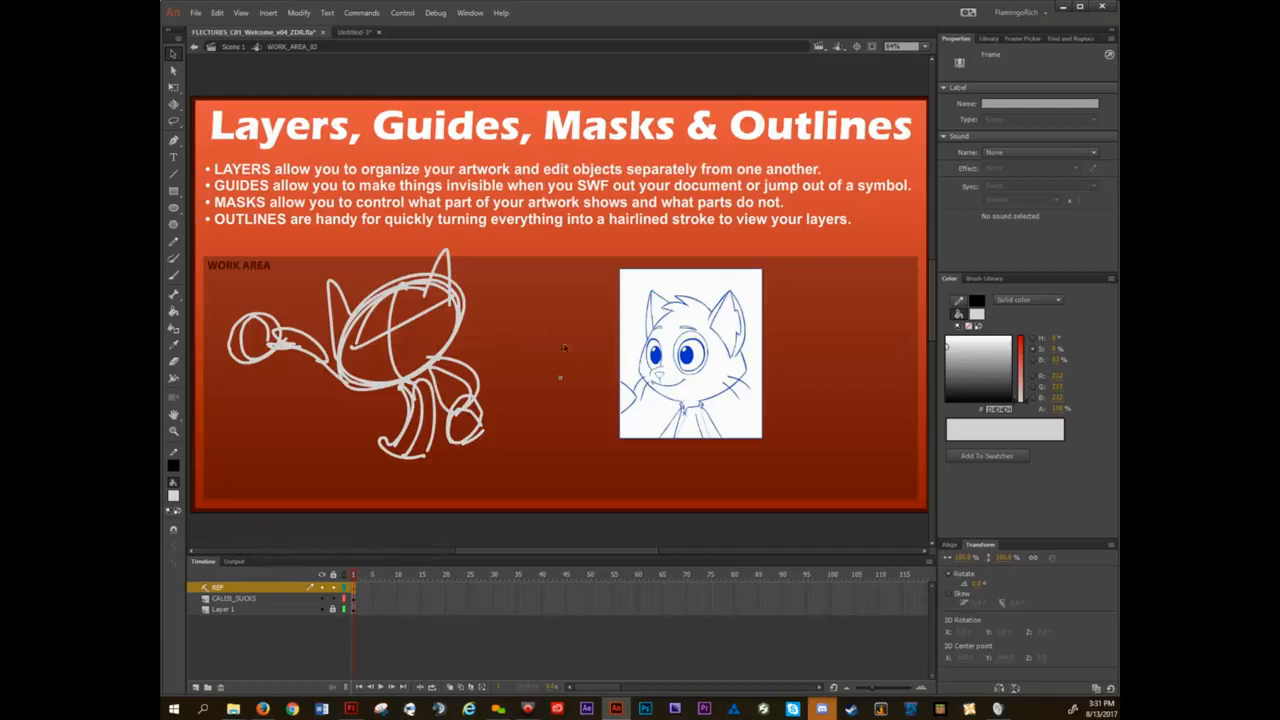
{"action": "left_click", "coordinate": [700, 324]}
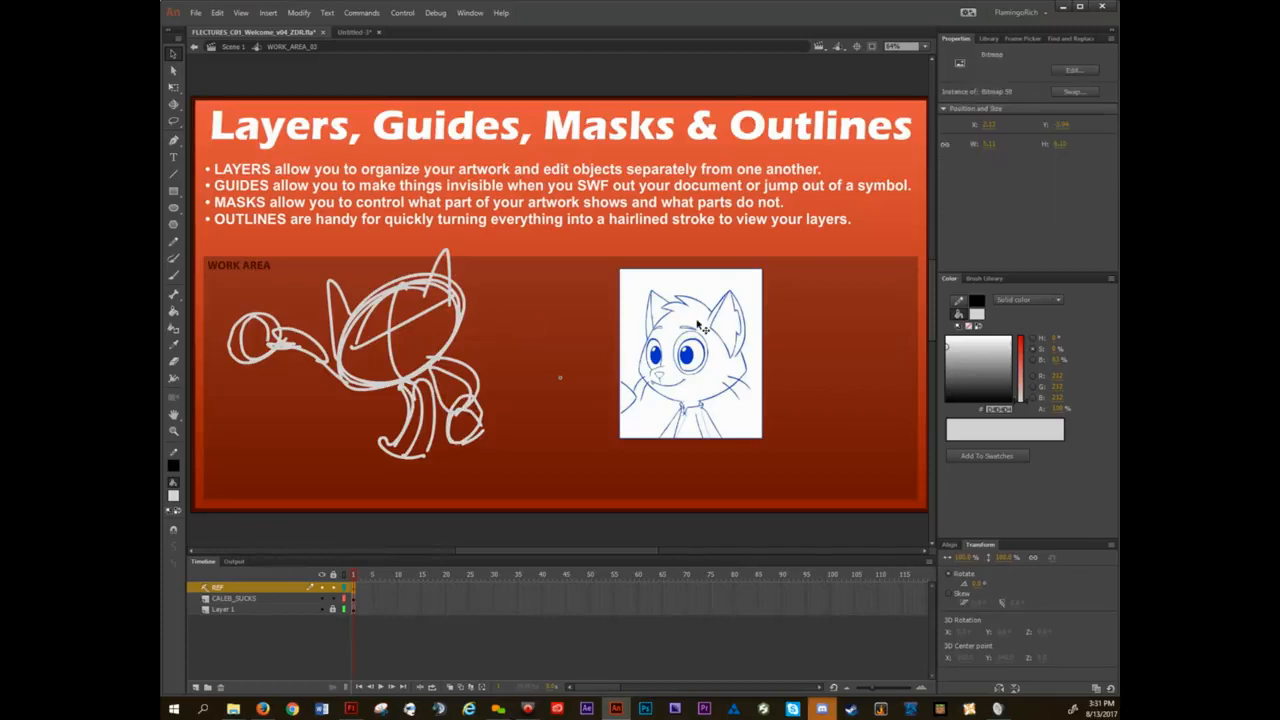
Add a new layer directly above the CALEB_SUCKS layer and name it MASK.
{"action": "left_click", "coordinate": [249, 600]}
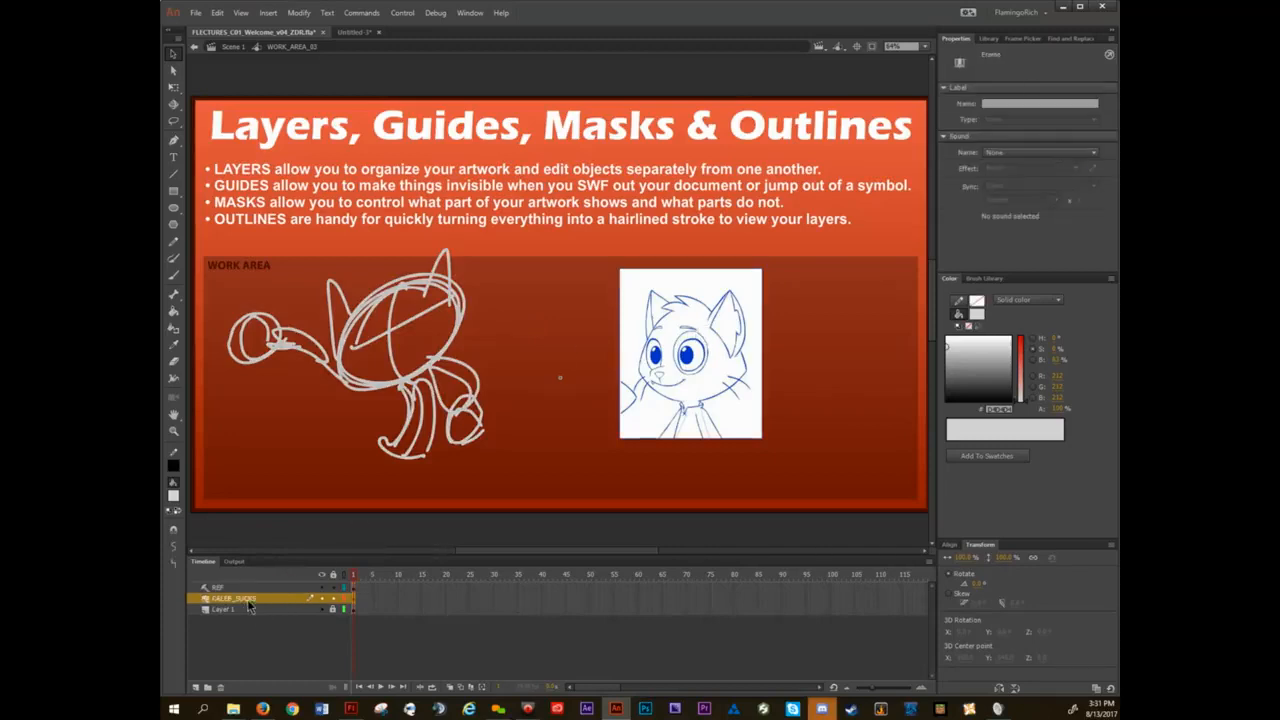
{"action": "left_click", "coordinate": [420, 478]}
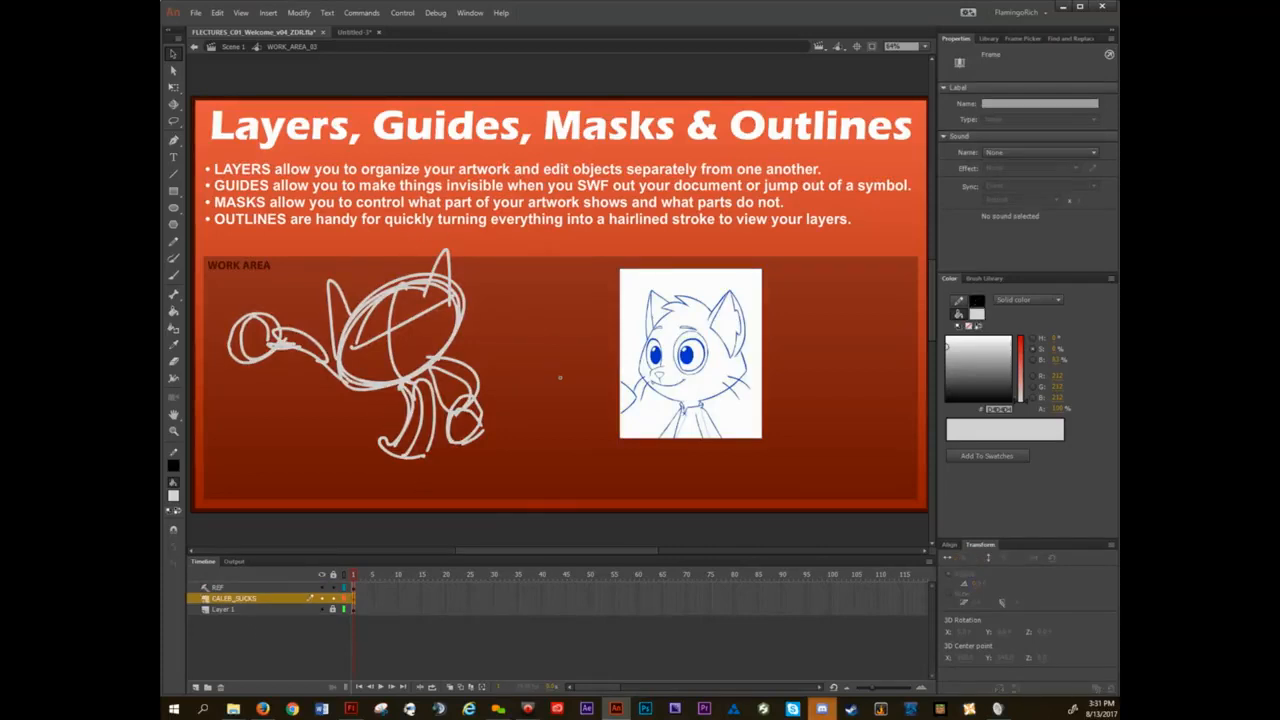
{"action": "mouse_move", "coordinate": [440, 453]}
{"action": "left_mouse_down"}
{"action": "mouse_move", "coordinate": [462, 428]}
{"action": "mouse_move", "coordinate": [442, 428]}
{"action": "left_mouse_up"}
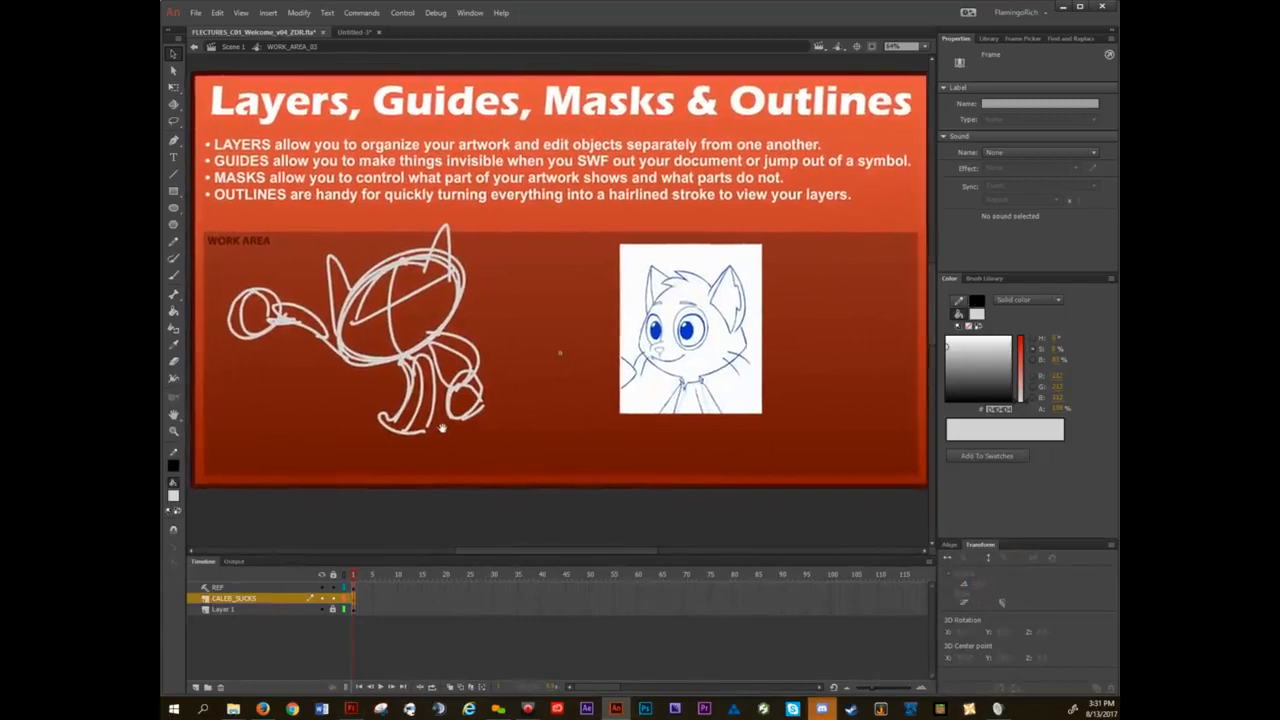
{"action": "left_click", "coordinate": [447, 463]}
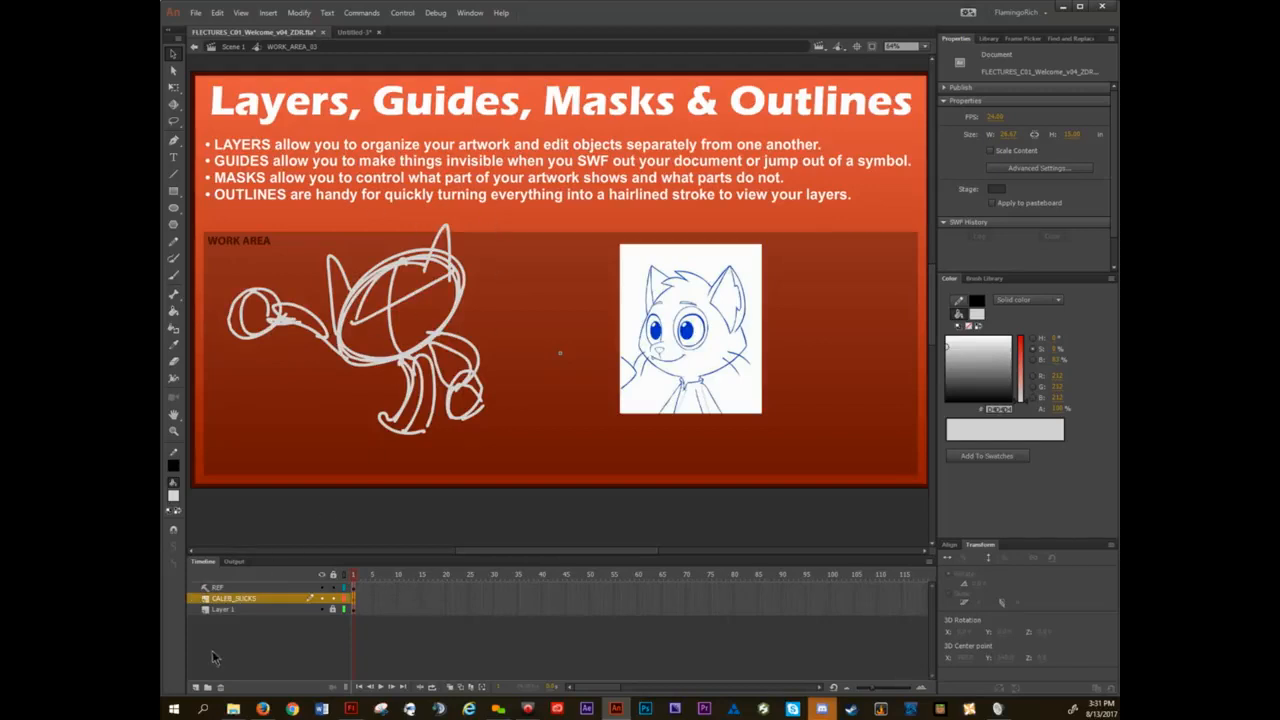
{"action": "left_click", "coordinate": [197, 686]}
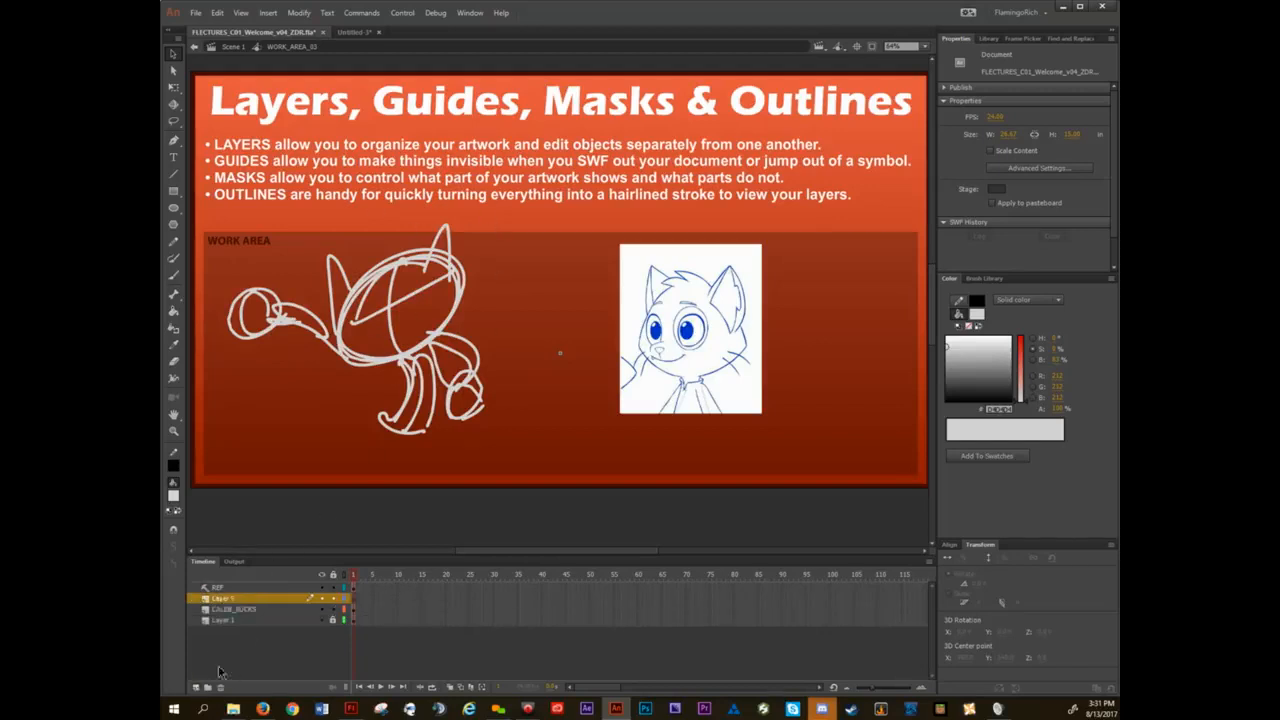
{"action": "left_click", "coordinate": [228, 608]}
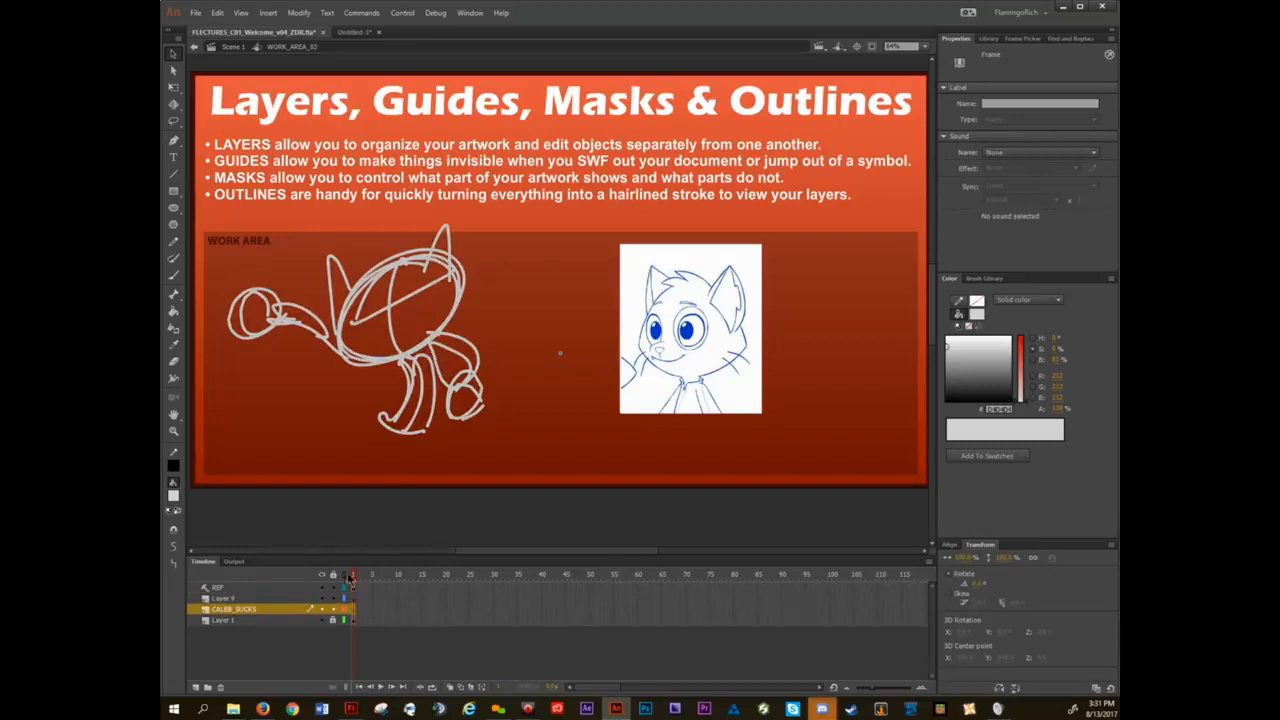
{"action": "double_click", "coordinate": [224, 598]}
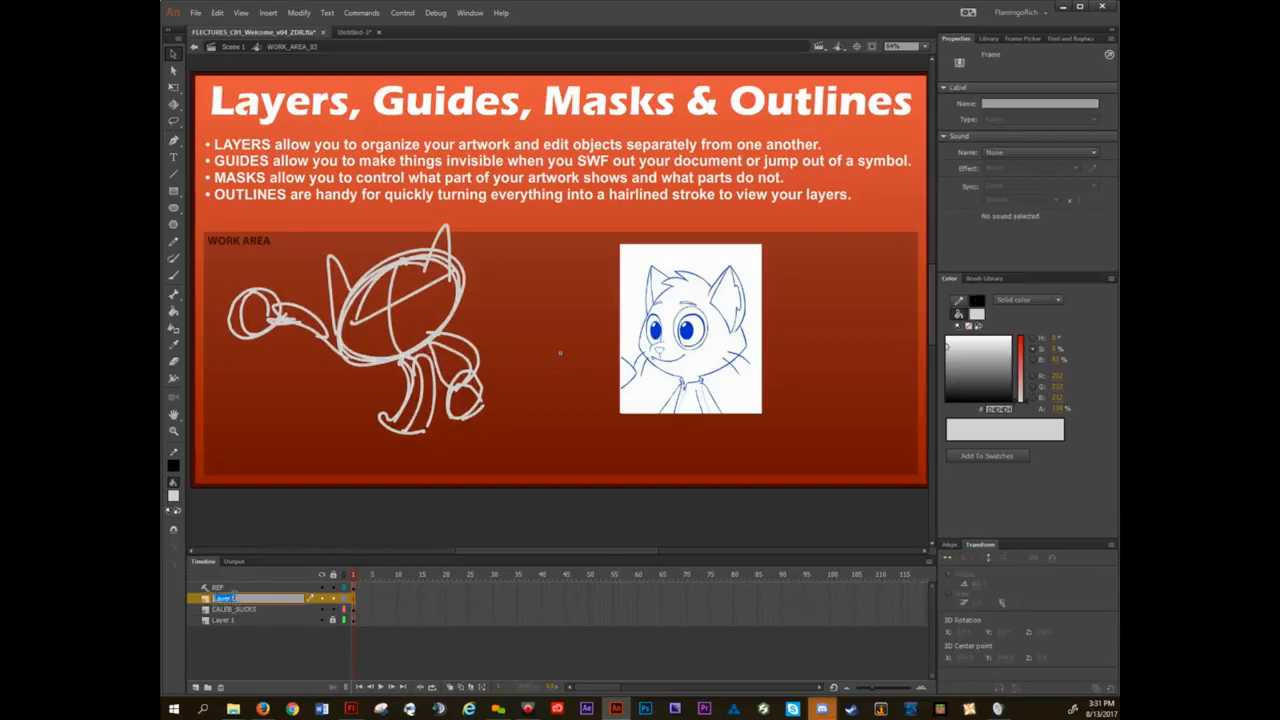
{"action": "type", "text": "MASK"}
{"action": "key", "text": "Return"}
Set up the Rectangle tool with a semi-transparent red FF0000 fill.
{"action": "key", "text": "r"}
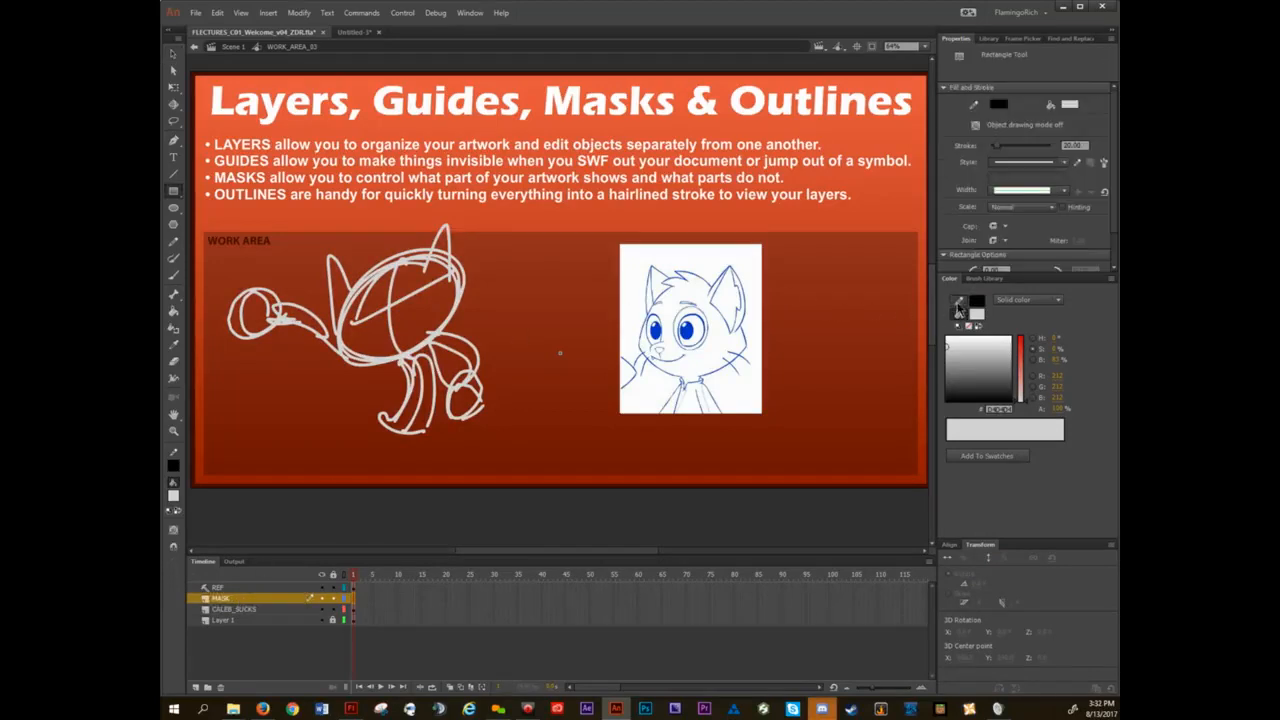
{"action": "left_click", "coordinate": [967, 325]}
{"action": "left_click", "coordinate": [977, 315]}
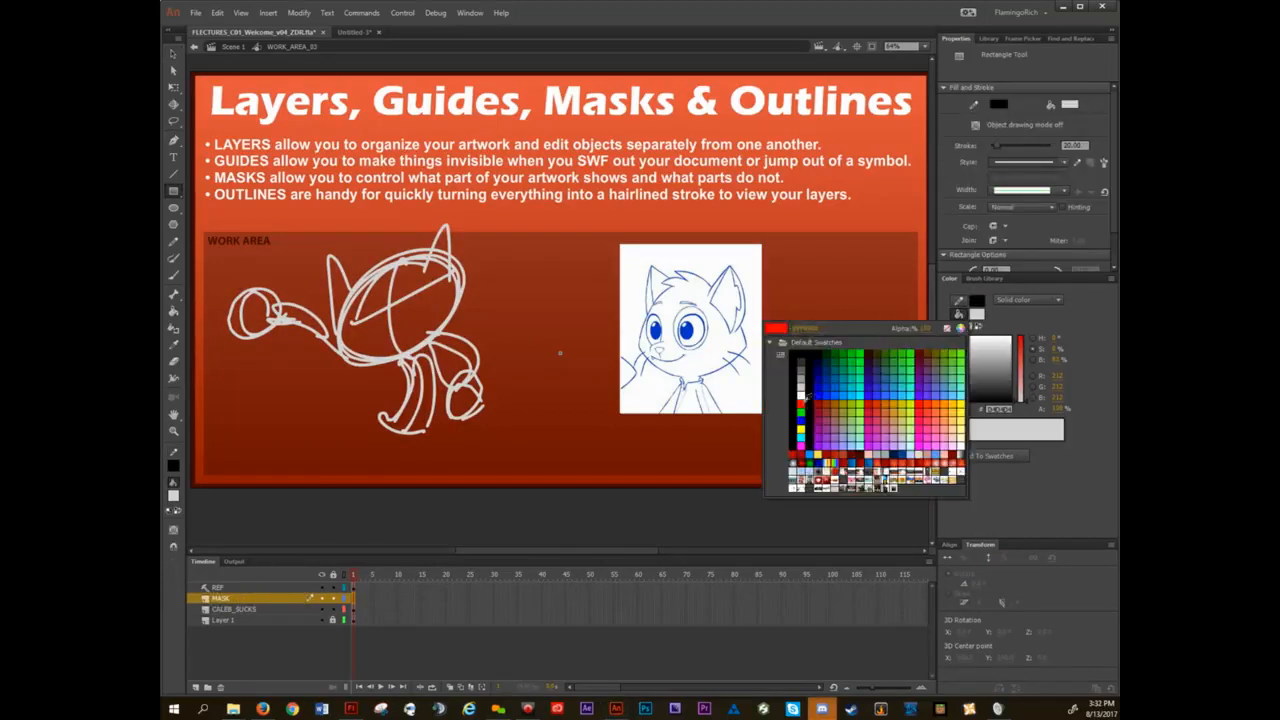
{"action": "left_click", "coordinate": [808, 398]}
{"action": "left_click", "coordinate": [1057, 408]}
{"action": "type", "text": "30"}
{"action": "key", "text": "Return"}
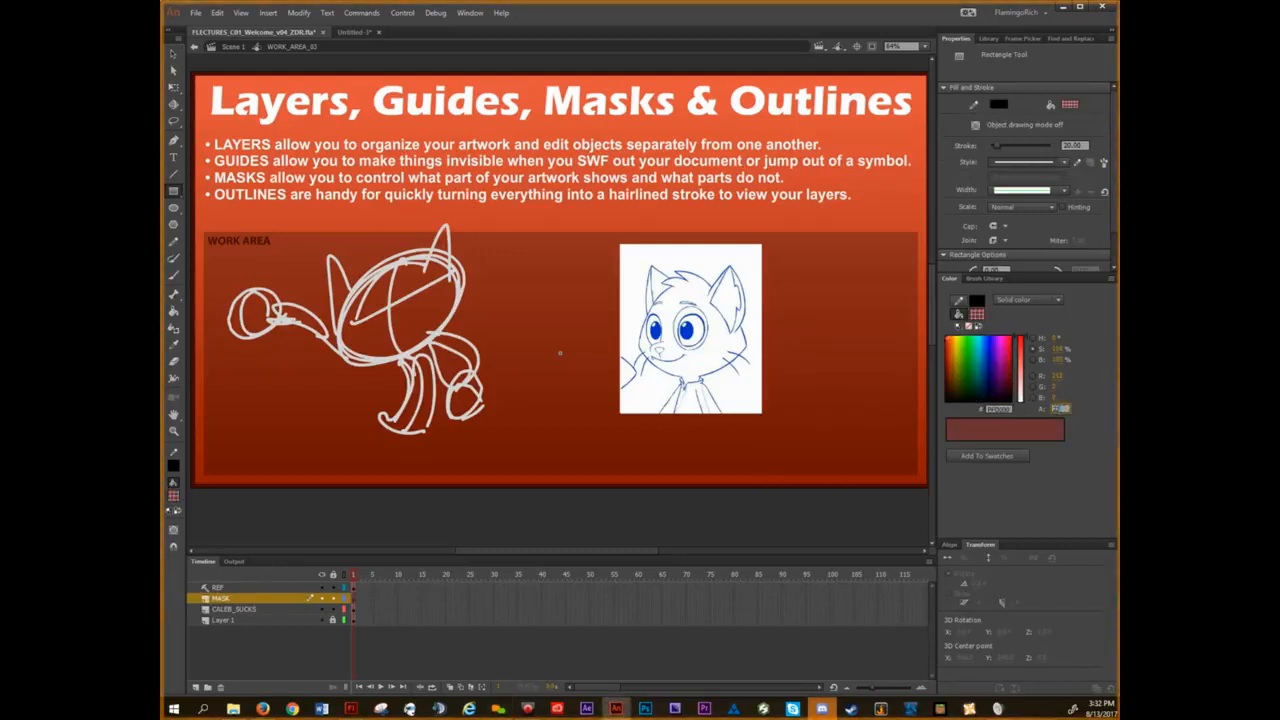
Try drawing rectangles with a thick black outline on the MASK layer and undo them.
{"action": "left_click_drag", "start_coordinate": [521, 219], "coordinate": [606, 331]}
{"action": "left_click_drag", "start_coordinate": [528, 454], "coordinate": [630, 526]}
{"action": "key", "text": "ctrl+z"}
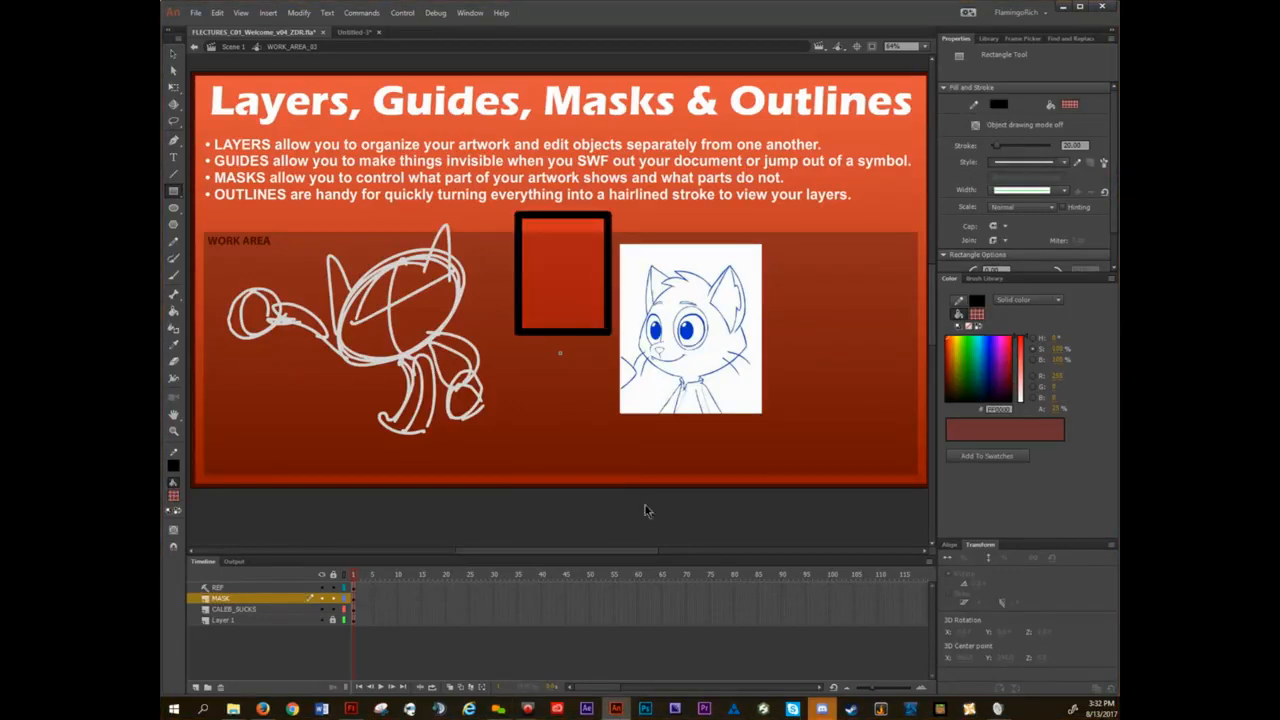
{"action": "key", "text": "ctrl+z"}
Set the stroke to none and draw a translucent red rectangle over the sketch's lowered hand on the MASK layer.
{"action": "left_click", "coordinate": [959, 301]}
{"action": "left_click", "coordinate": [969, 326]}
{"action": "left_click_drag", "start_coordinate": [512, 192], "coordinate": [614, 345]}
{"action": "left_click_drag", "start_coordinate": [535, 412], "coordinate": [643, 535]}
{"action": "key", "text": "ctrl+z"}
{"action": "key", "text": "ctrl+z"}
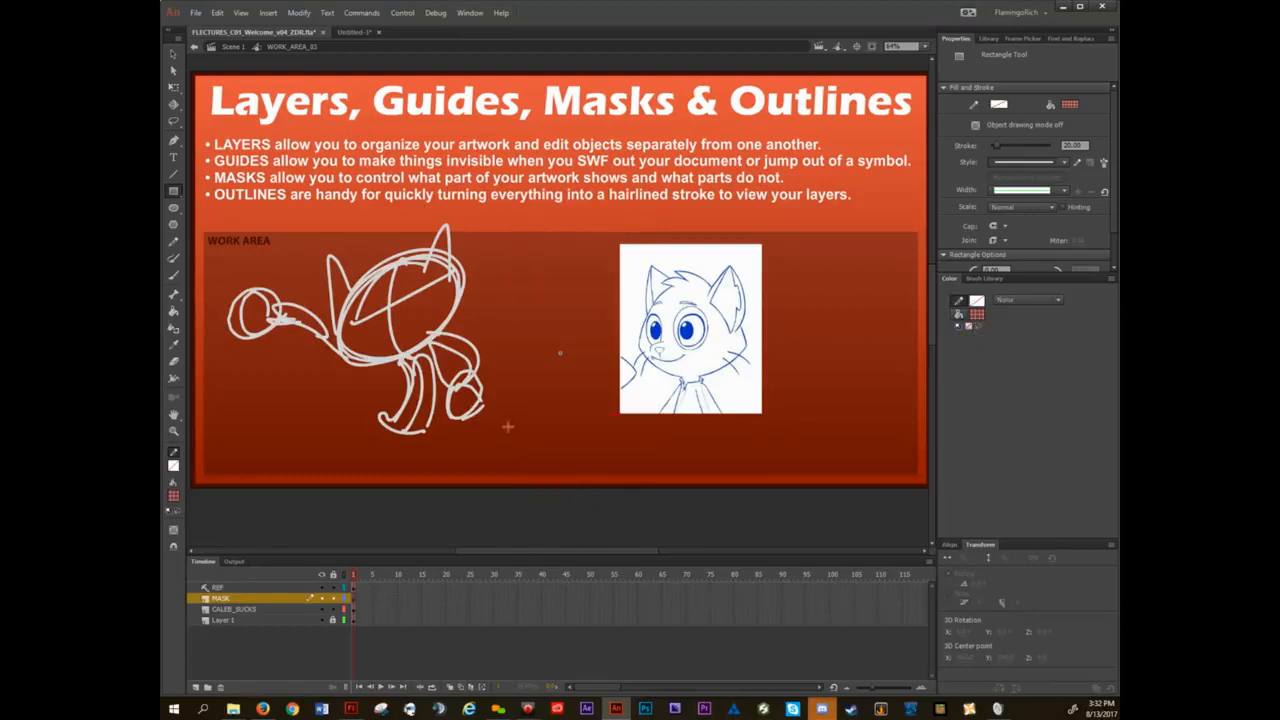
{"action": "left_click_drag", "start_coordinate": [511, 429], "coordinate": [423, 352]}
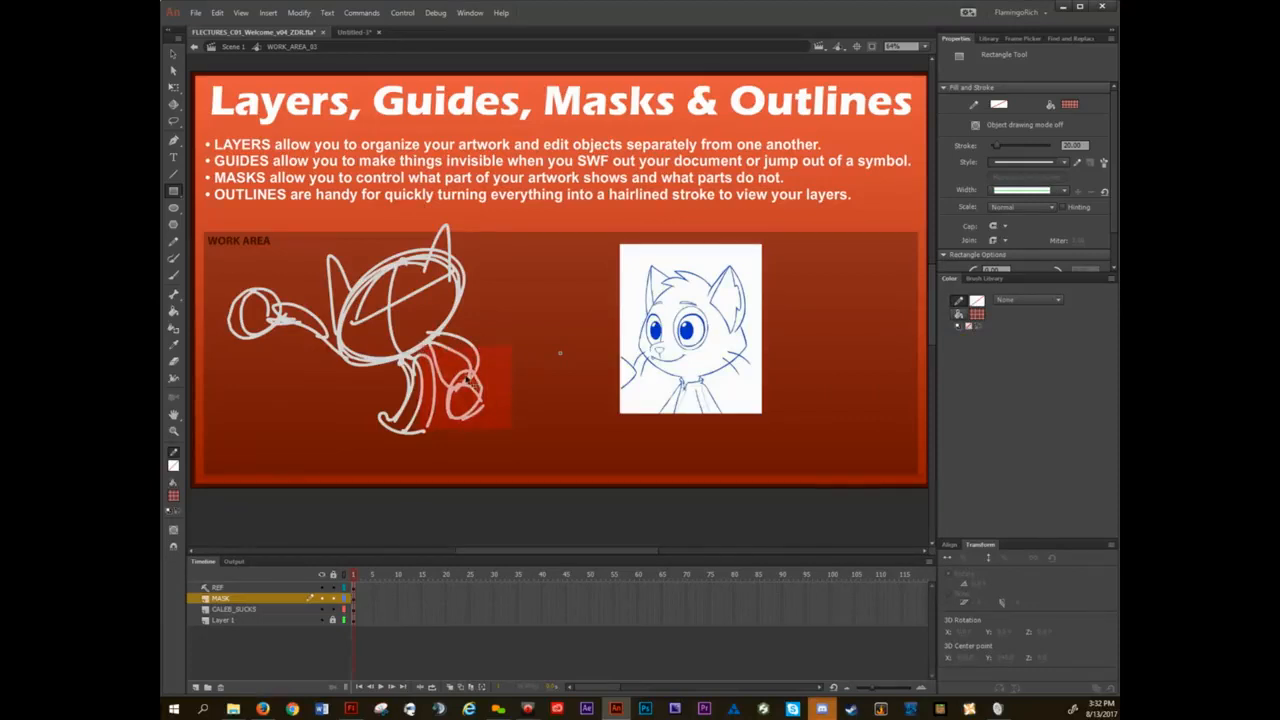
Convert the MASK layer into a mask for the CALEB_SUCKS layer and clear the selection.
{"action": "key", "text": "v"}
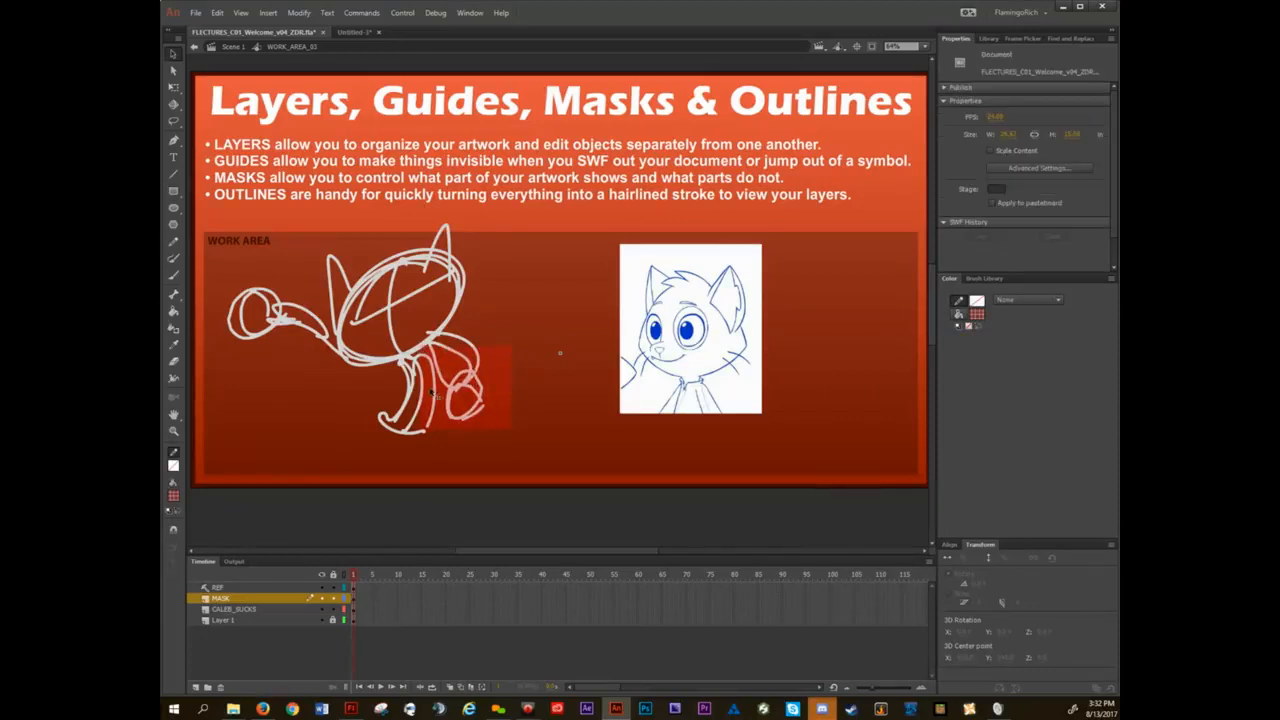
{"action": "right_click", "coordinate": [224, 604]}
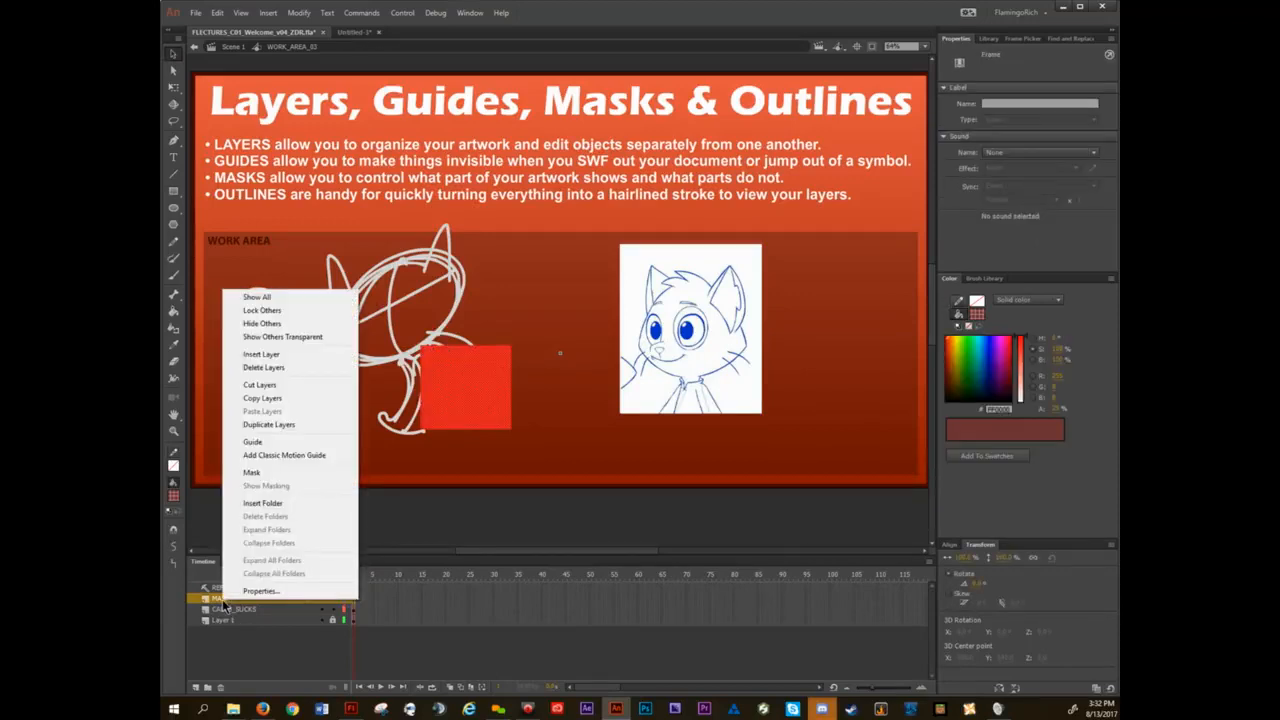
{"action": "left_click", "coordinate": [252, 472]}
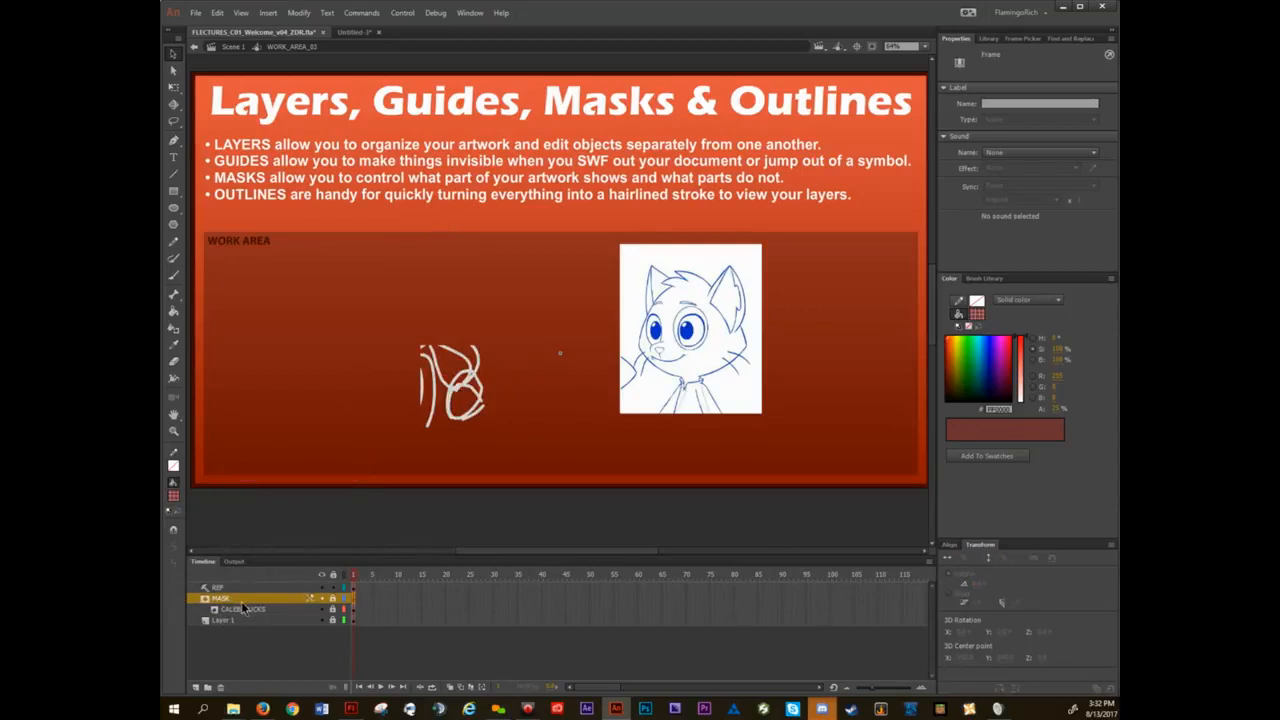
{"action": "left_click", "coordinate": [495, 367]}
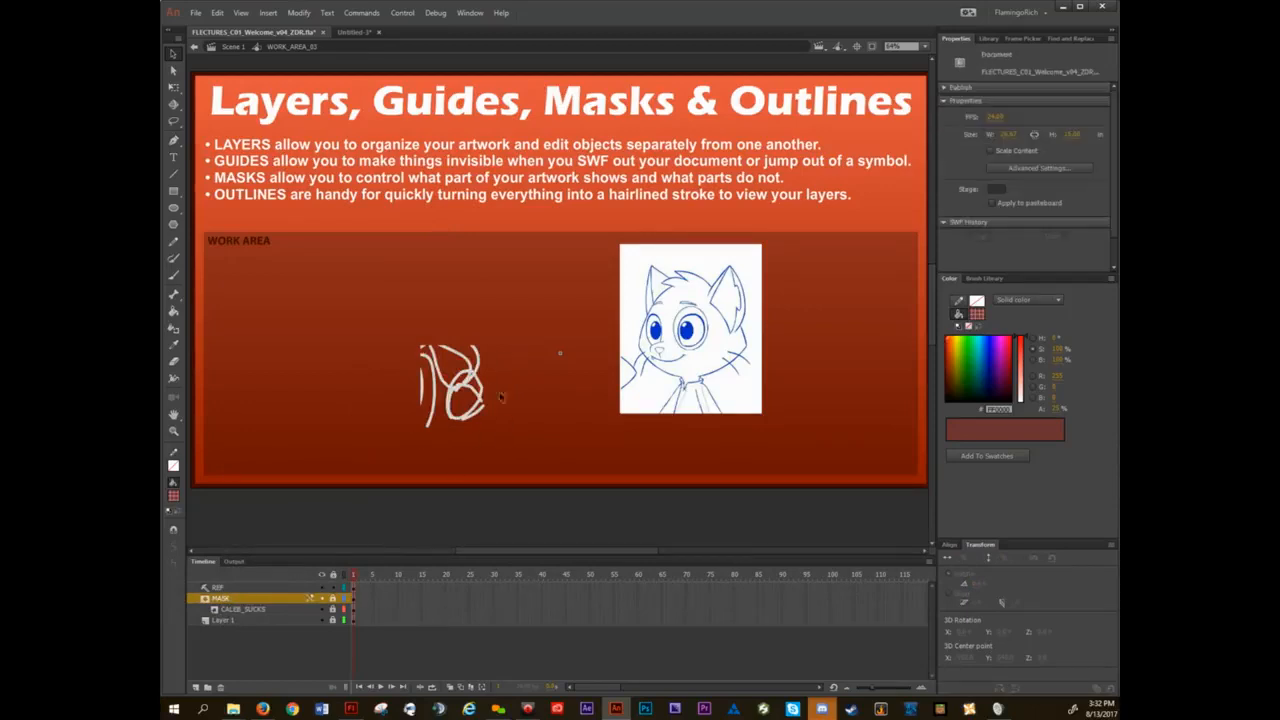
Unlock the MASK and CALEB_SUCKS layers, move the red rectangle over the sketch's outstretched hand, and lock both layers again.
{"action": "left_click", "coordinate": [334, 599]}
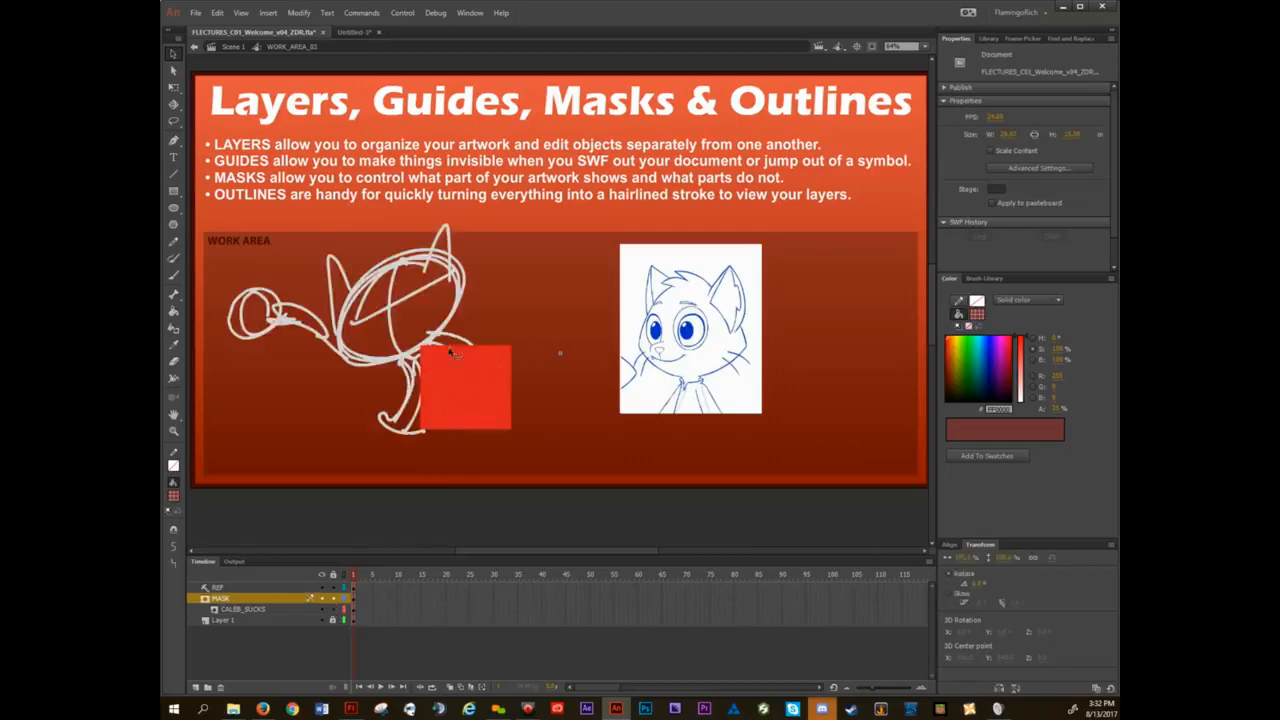
{"action": "left_click", "coordinate": [493, 404]}
{"action": "mouse_move", "coordinate": [493, 404]}
{"action": "left_mouse_down"}
{"action": "mouse_move", "coordinate": [407, 322]}
{"action": "mouse_move", "coordinate": [289, 330]}
{"action": "left_mouse_up"}
{"action": "left_click", "coordinate": [306, 457]}
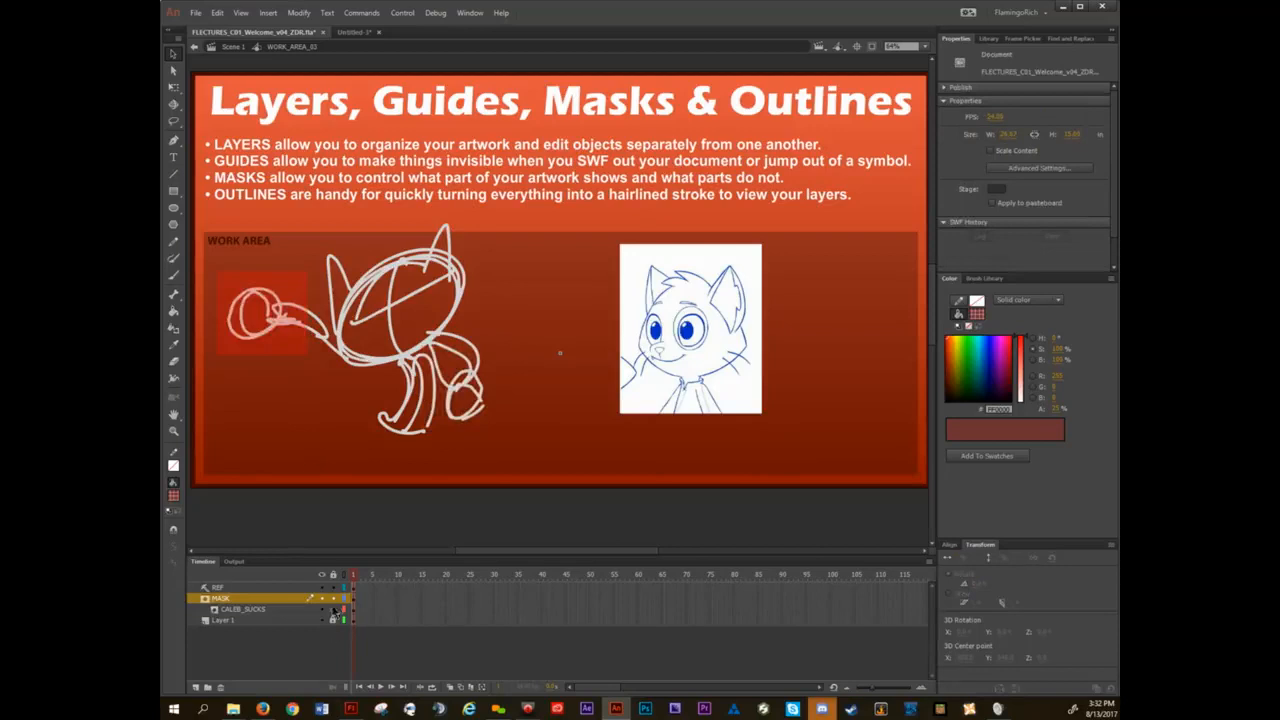
{"action": "left_click", "coordinate": [334, 608]}
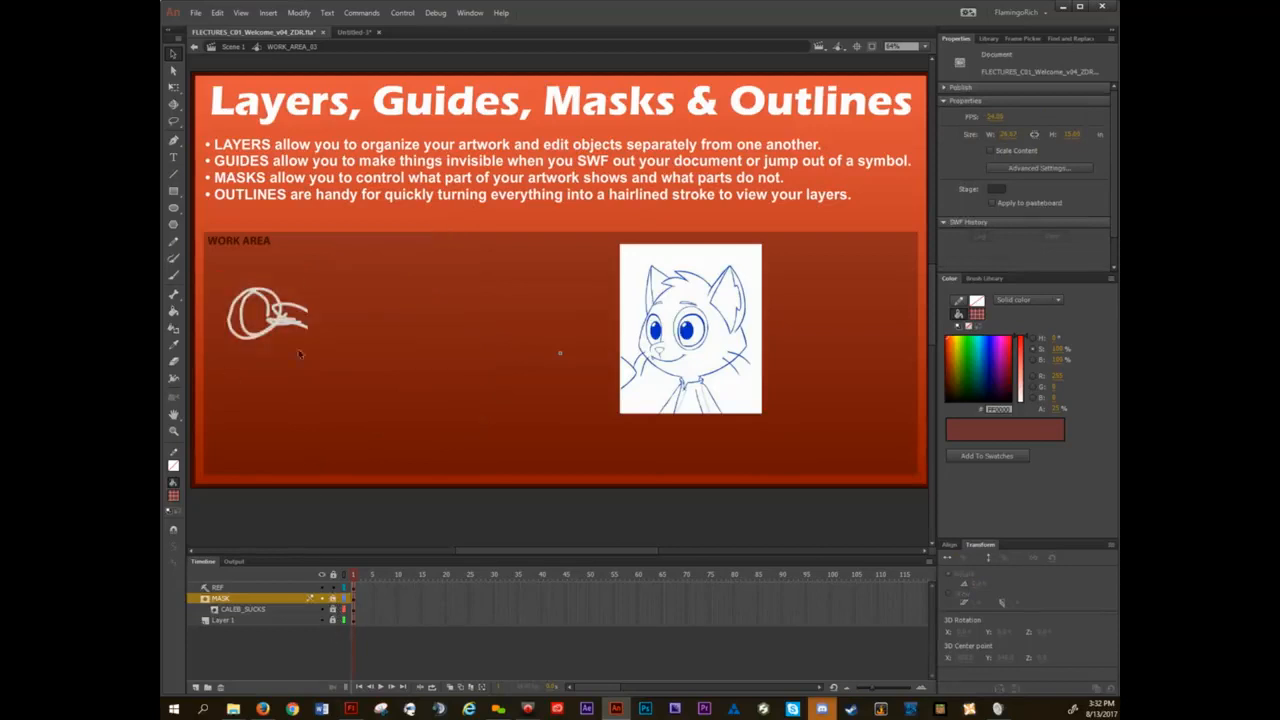
Unlock the MASK and CALEB_SUCKS layers, stretch the red rectangle across the sketch's head past its far edge, and lock both layers again.
{"action": "left_click", "coordinate": [334, 607]}
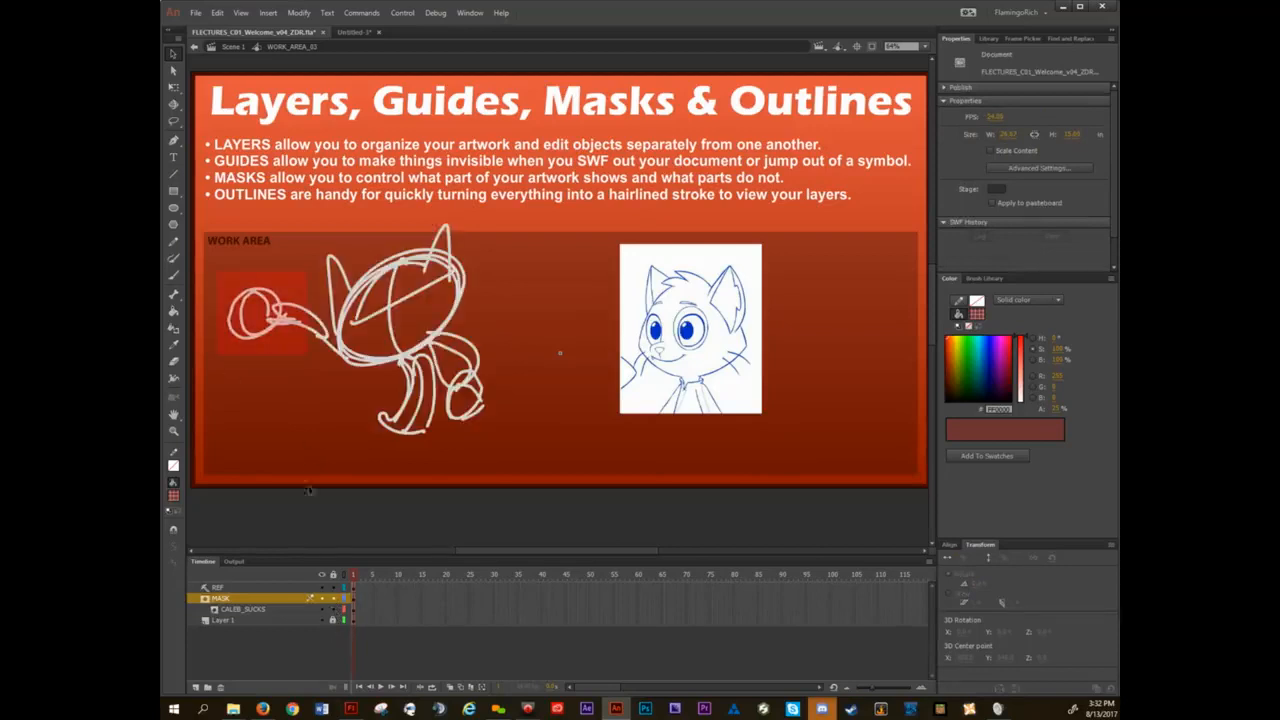
{"action": "left_click", "coordinate": [295, 347]}
{"action": "key", "text": "q"}
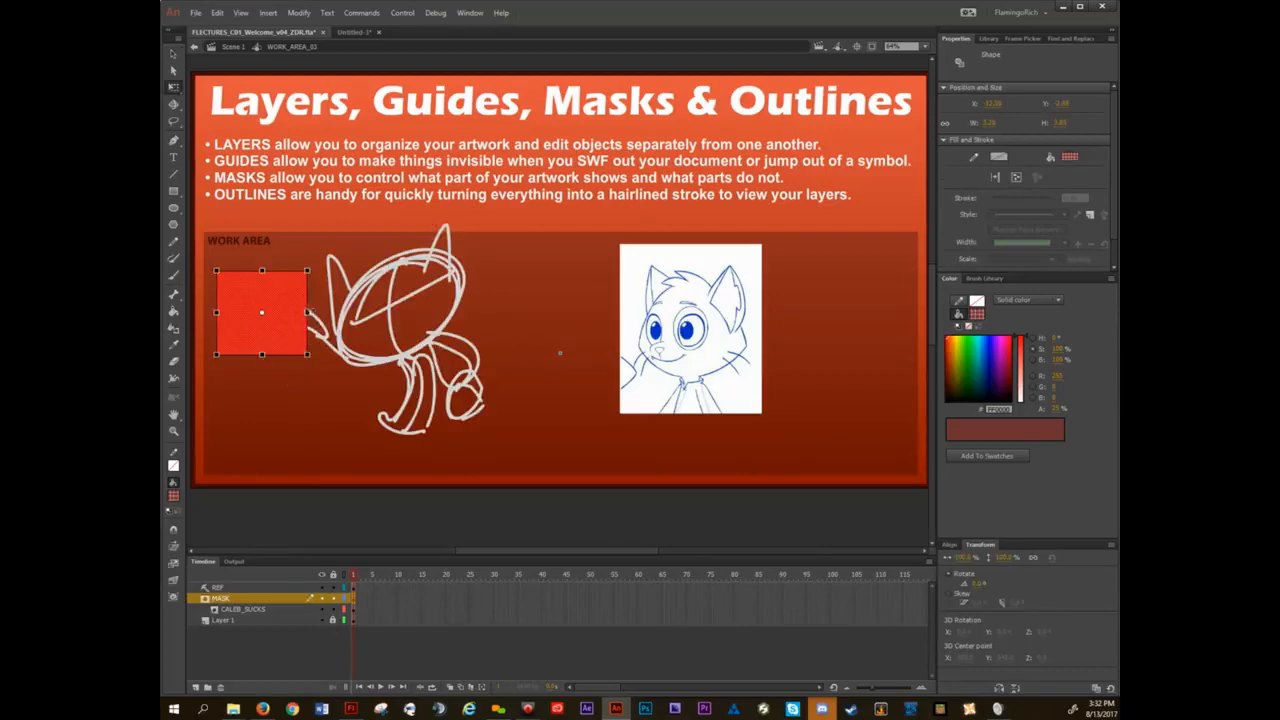
{"action": "left_click_drag", "start_coordinate": [307, 312], "coordinate": [538, 314]}
{"action": "left_click", "coordinate": [334, 608]}
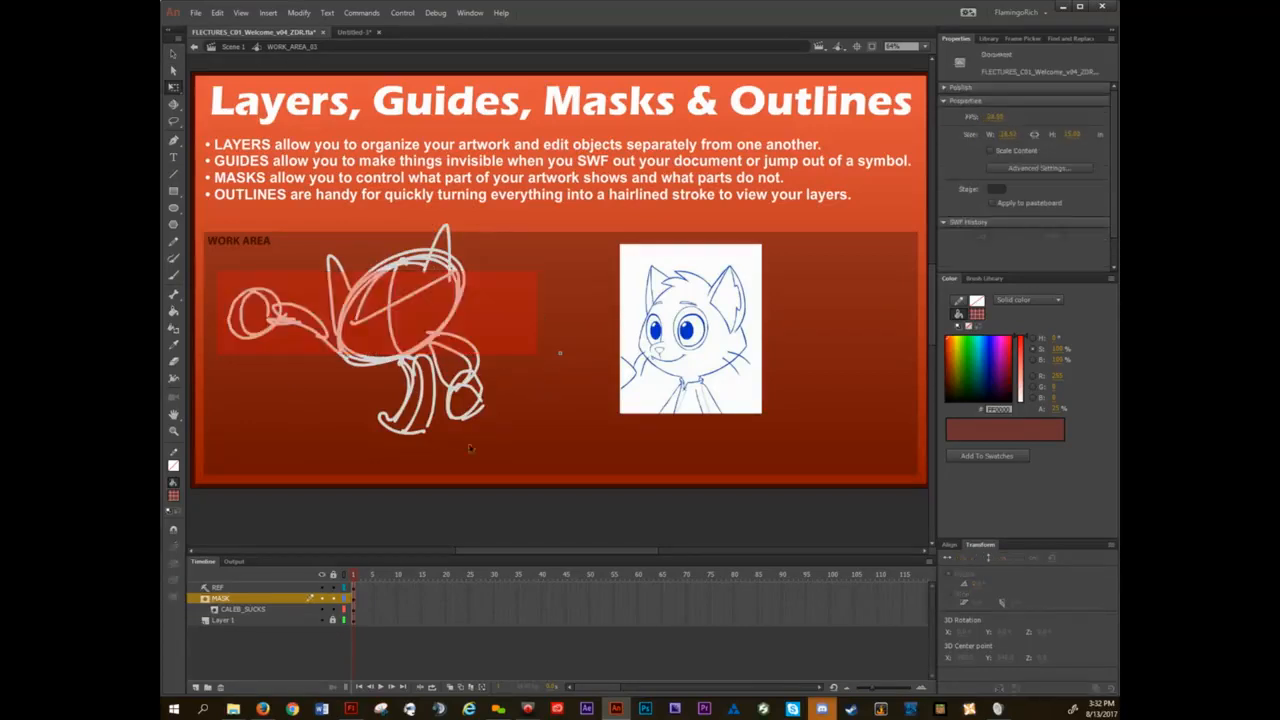
{"action": "left_click", "coordinate": [337, 609]}
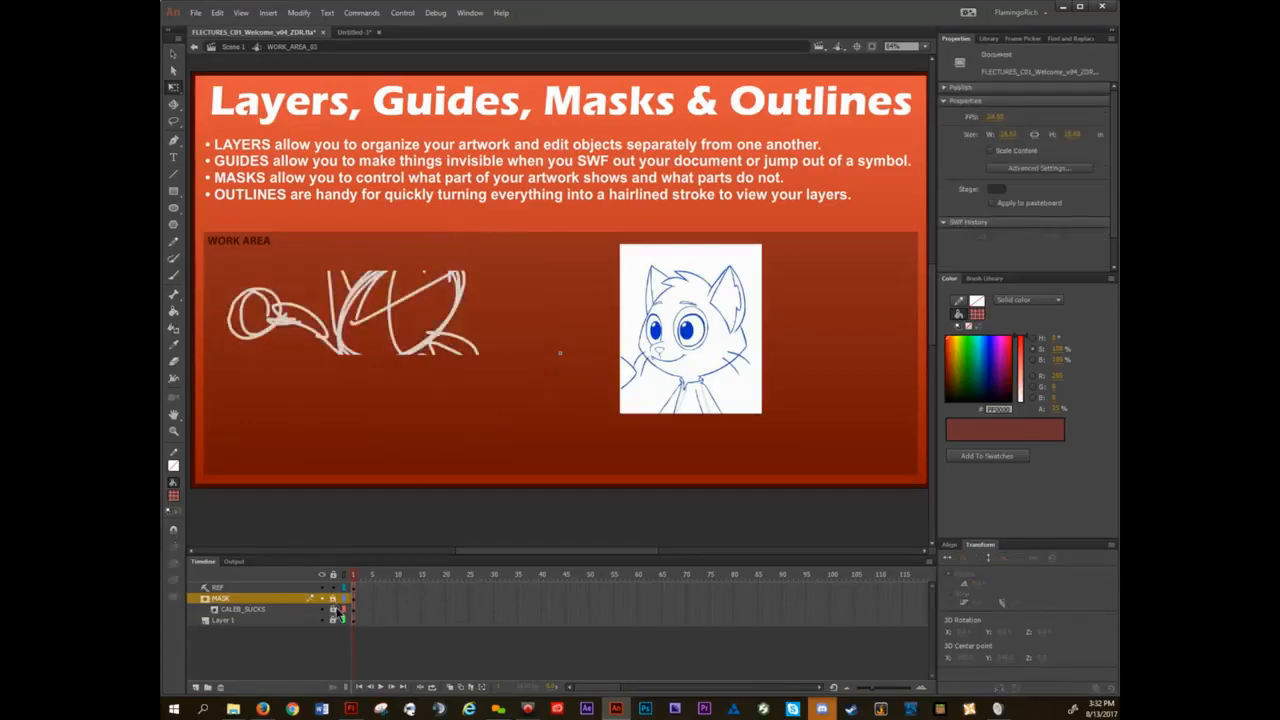
Unlock the MASK and CALEB_SUCKS layers, view the masked sketch from Scene 1, and reopen the WORK_AREA_03 symbol.
{"action": "left_click", "coordinate": [335, 610]}
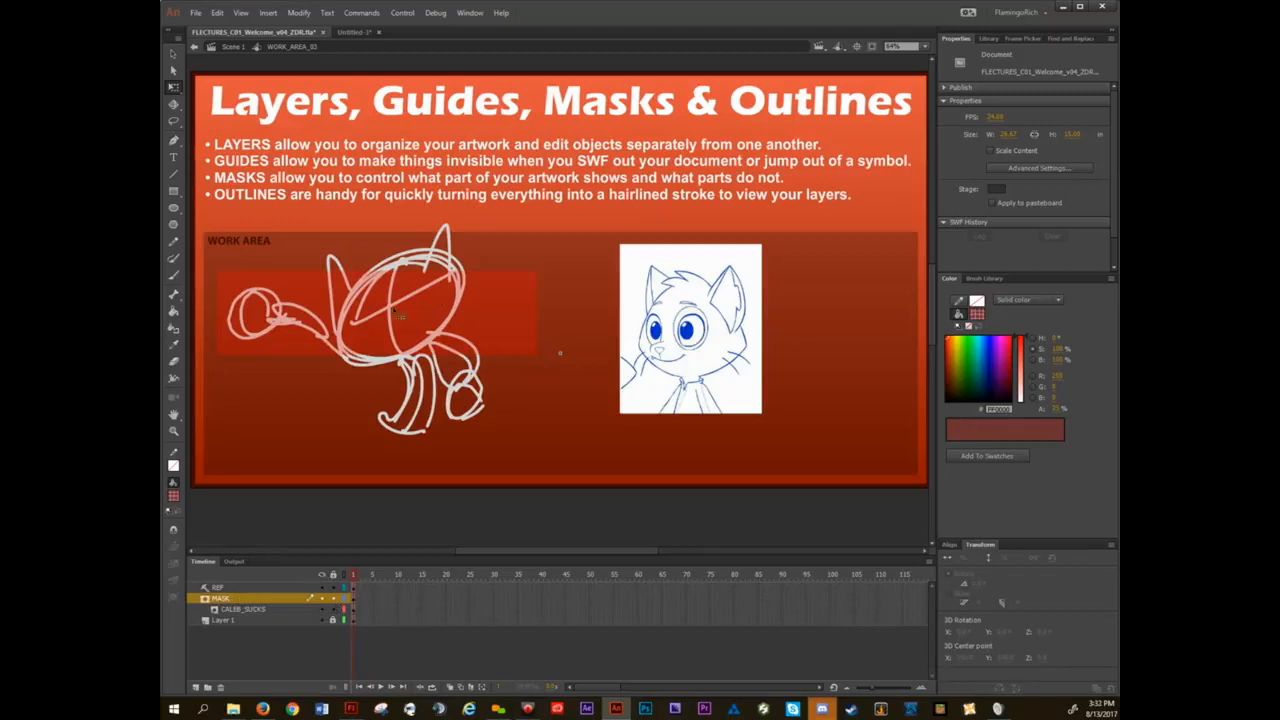
{"action": "left_click", "coordinate": [333, 609]}
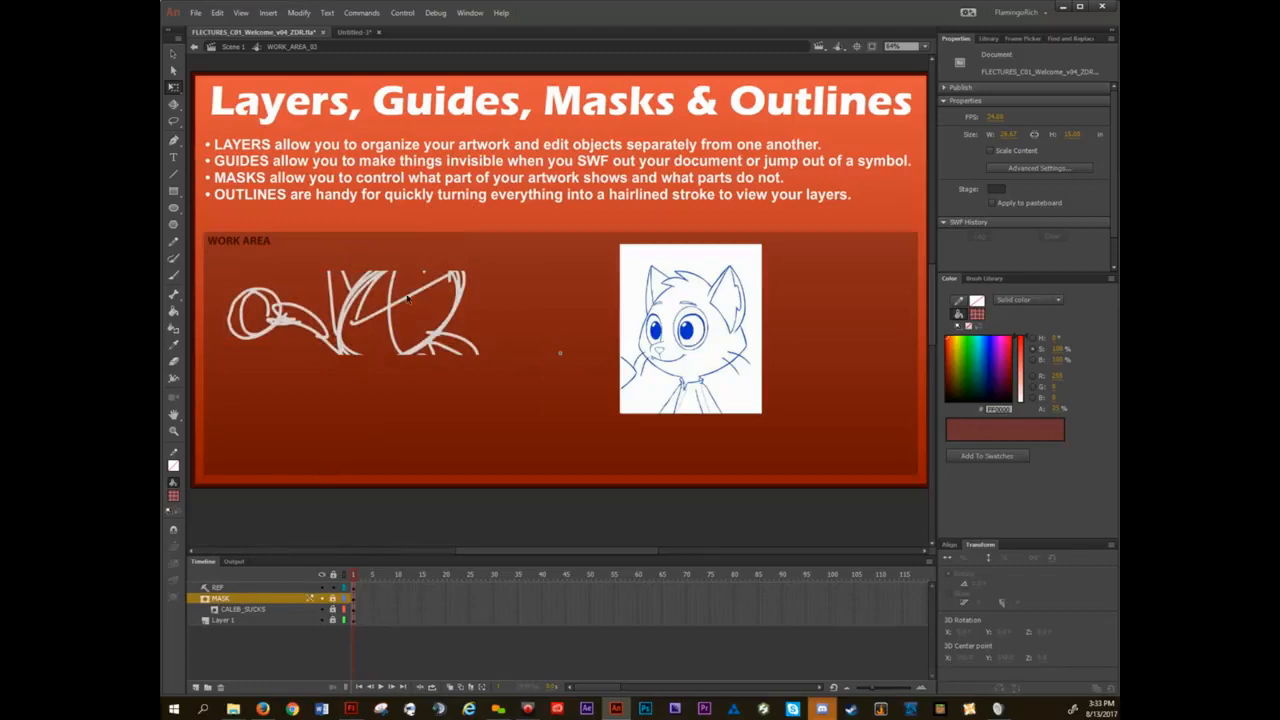
{"action": "left_click", "coordinate": [333, 609]}
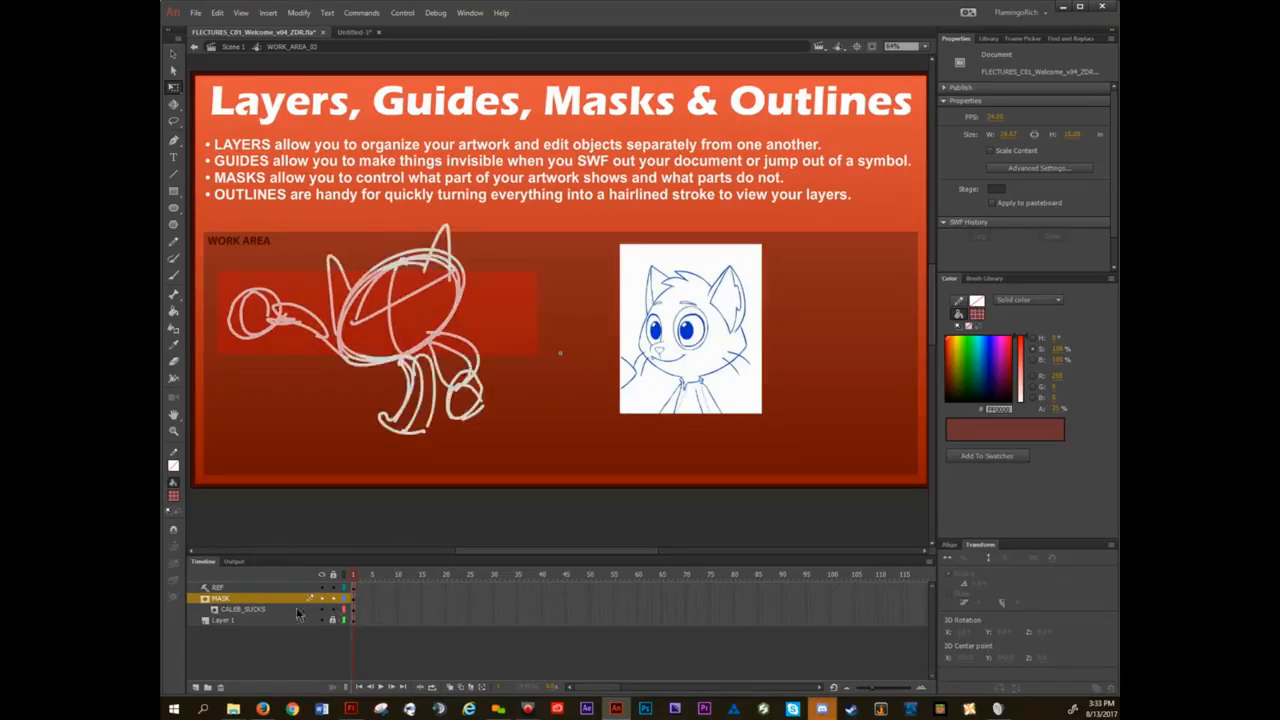
{"action": "left_click", "coordinate": [231, 47]}
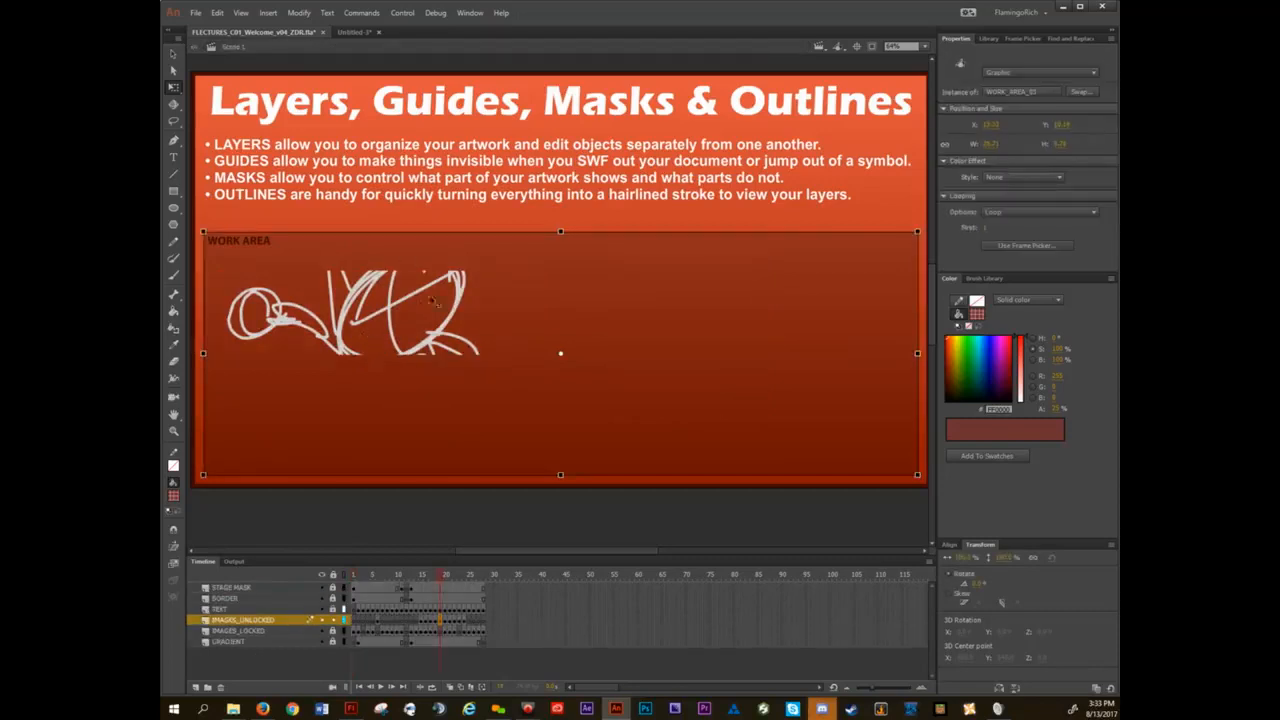
{"action": "double_click", "coordinate": [395, 312]}
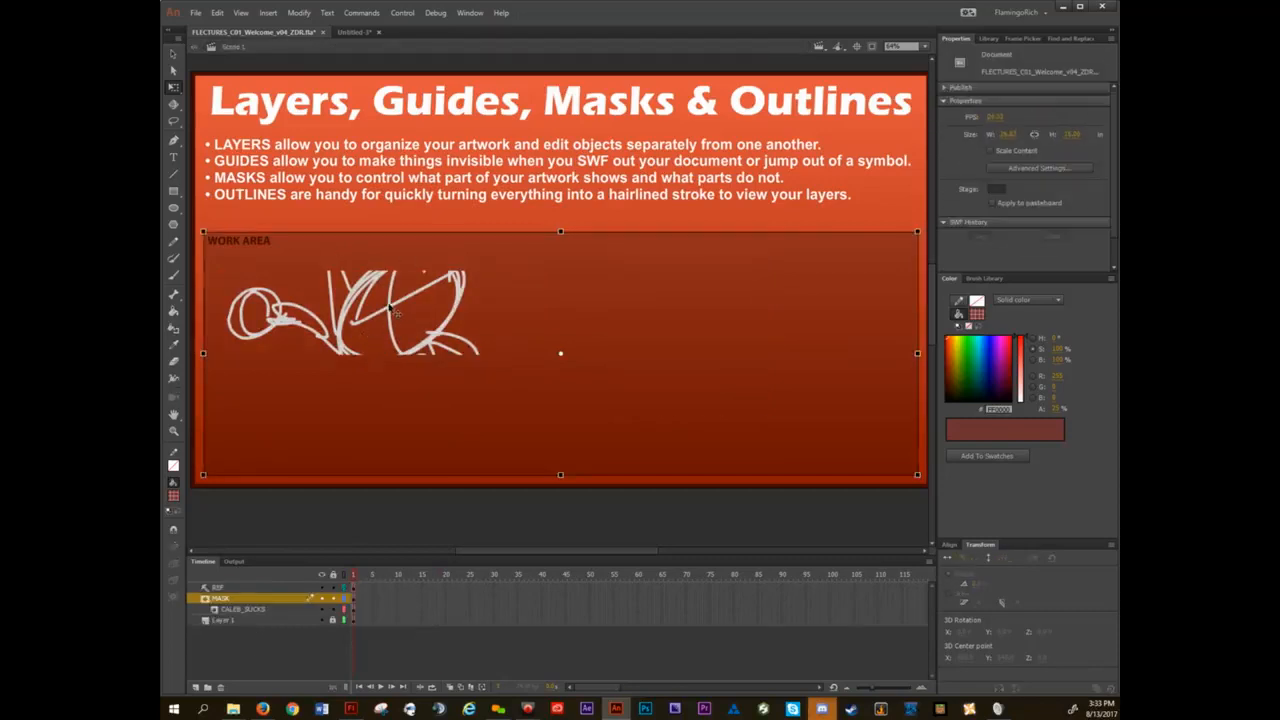
Compare the masked and unmasked sketch by locking the MASK and CALEB_SUCKS layers and unlocking them again.
{"action": "left_click", "coordinate": [334, 620]}
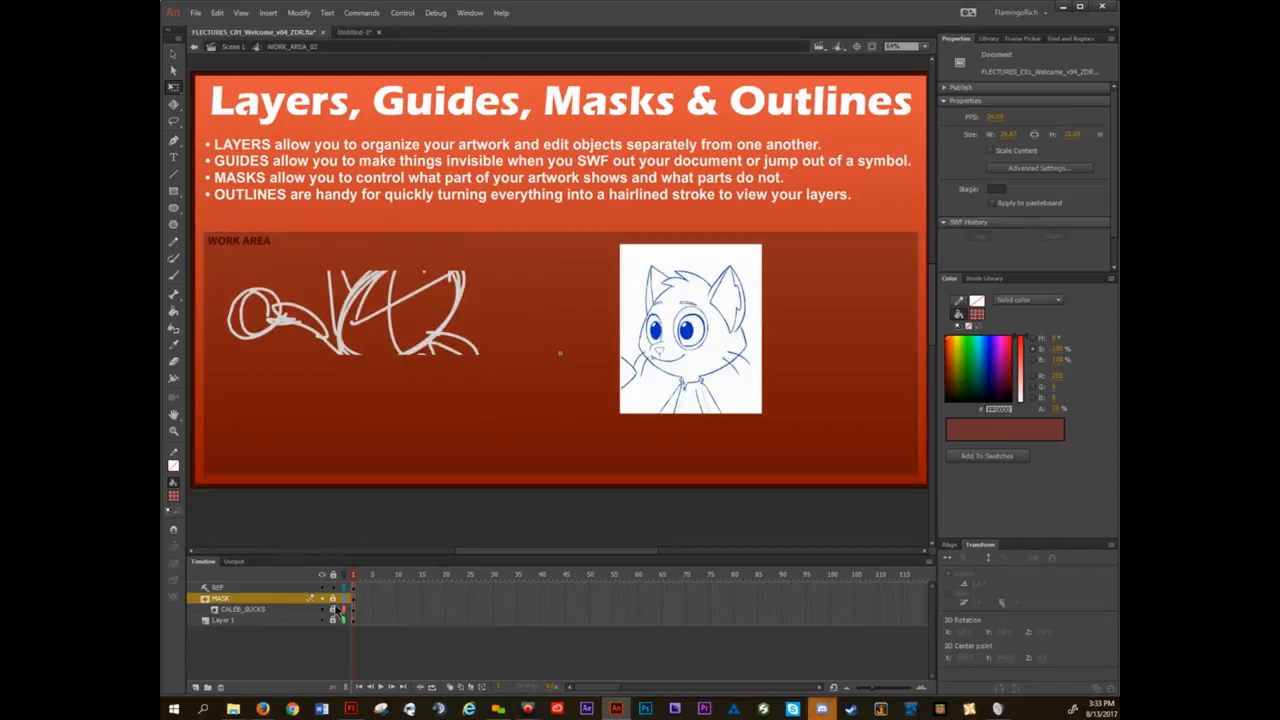
{"action": "left_click", "coordinate": [334, 620]}
{"action": "left_click", "coordinate": [334, 620]}
{"action": "left_click", "coordinate": [333, 598]}
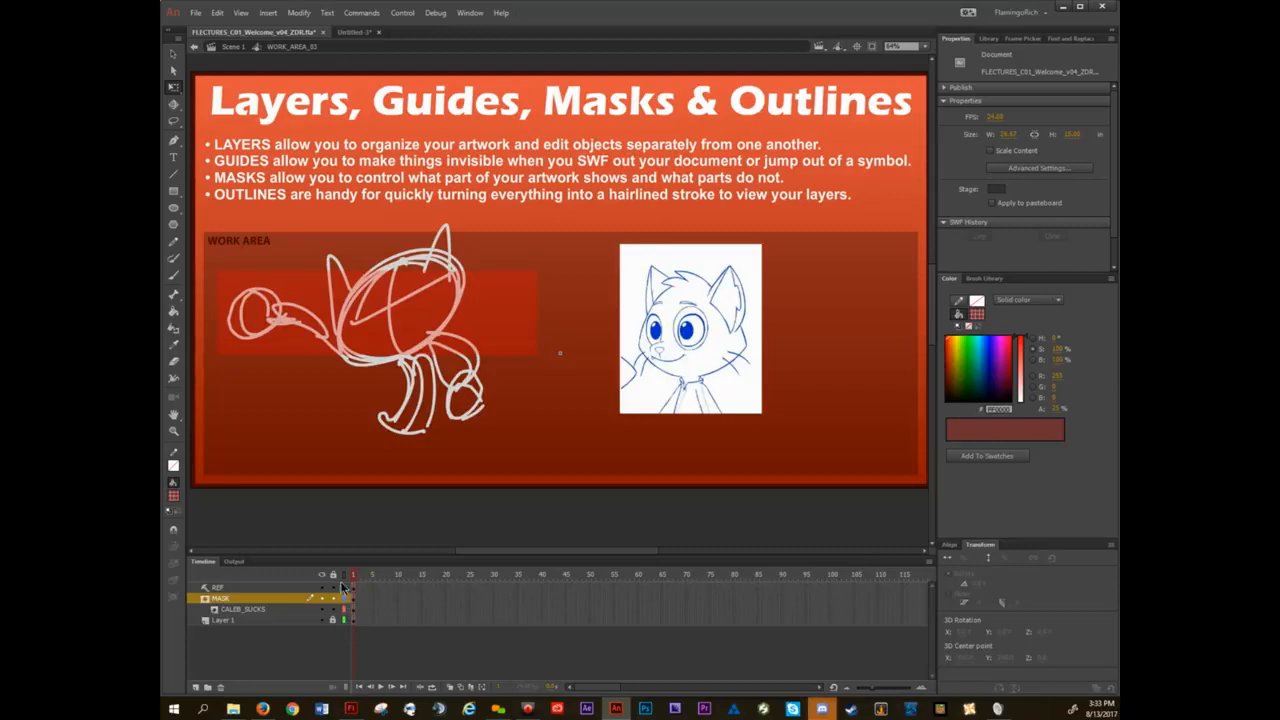
Toggle all layers between outline and normal display to compare the sketch, mask and work area.
{"action": "left_click", "coordinate": [346, 577]}
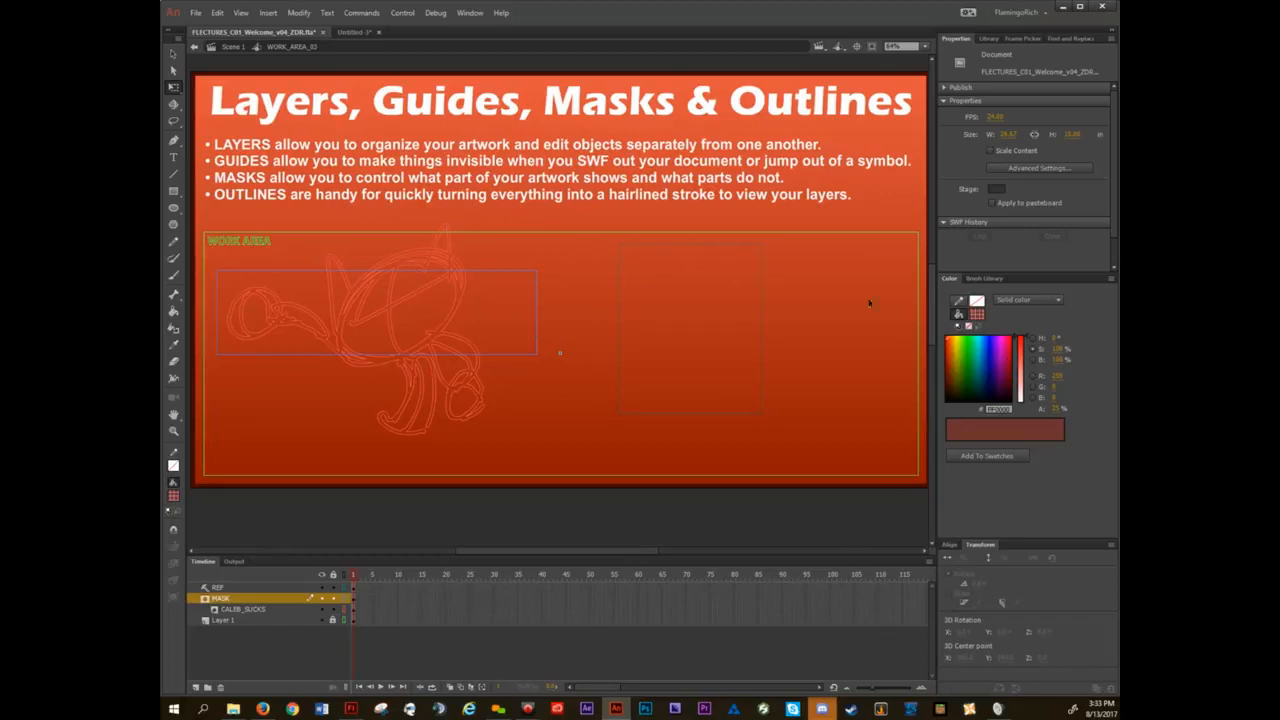
{"action": "left_click", "coordinate": [345, 578]}
{"action": "left_click", "coordinate": [345, 576]}
{"action": "left_click", "coordinate": [345, 578]}
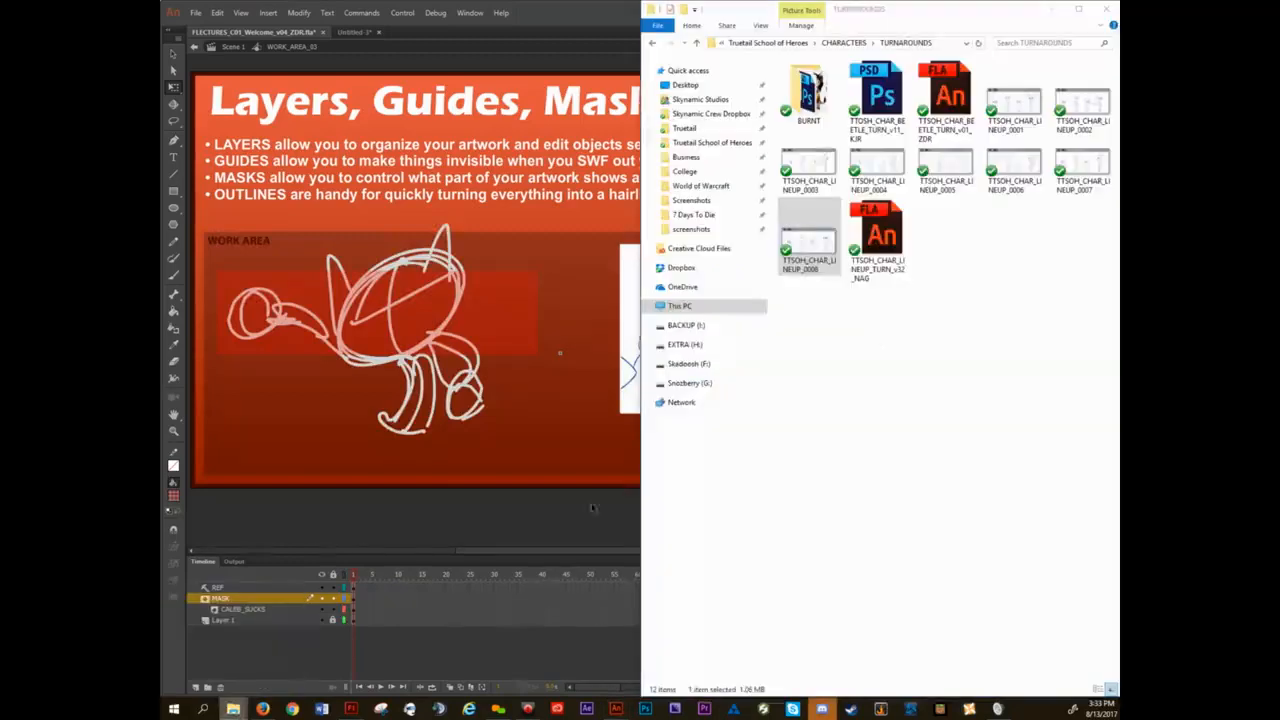
Switch to File Explorer and open TTSOH_CHAR_DOH_PUP_v32_JEM.fla from the PUPPETS folder under CHARACTERS.
{"action": "left_click", "coordinate": [233, 709]}
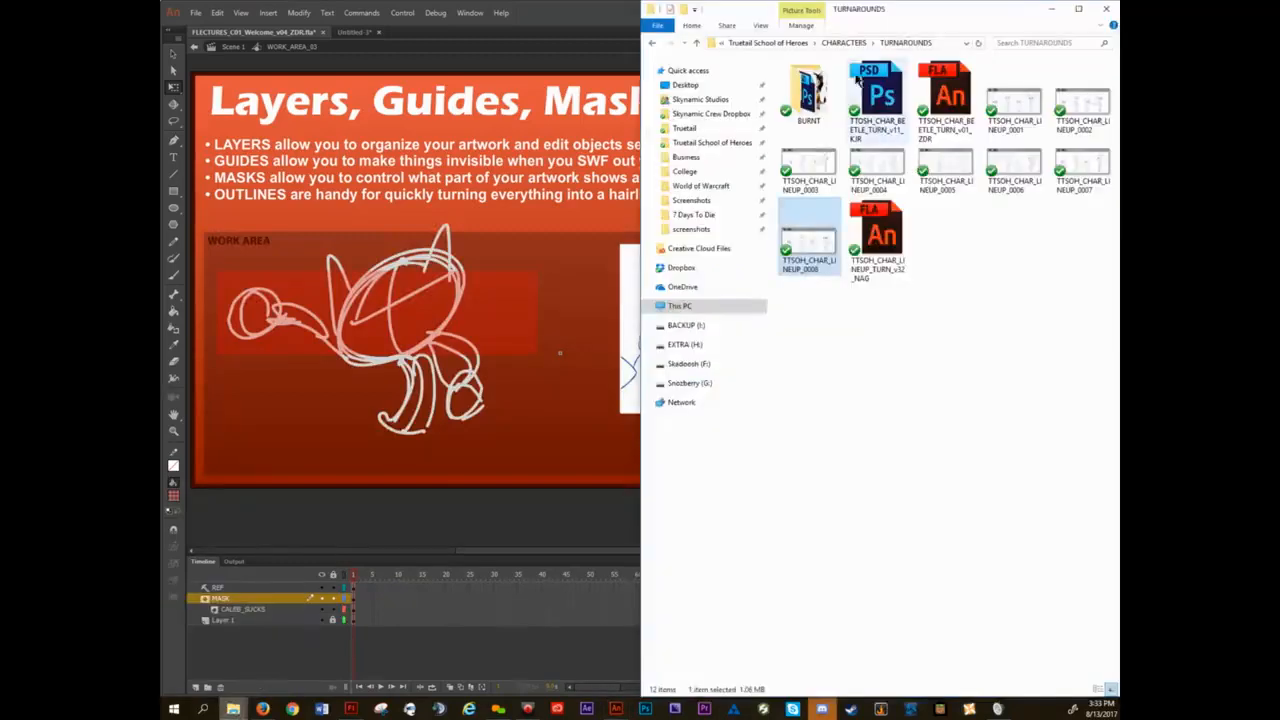
{"action": "left_click", "coordinate": [843, 42]}
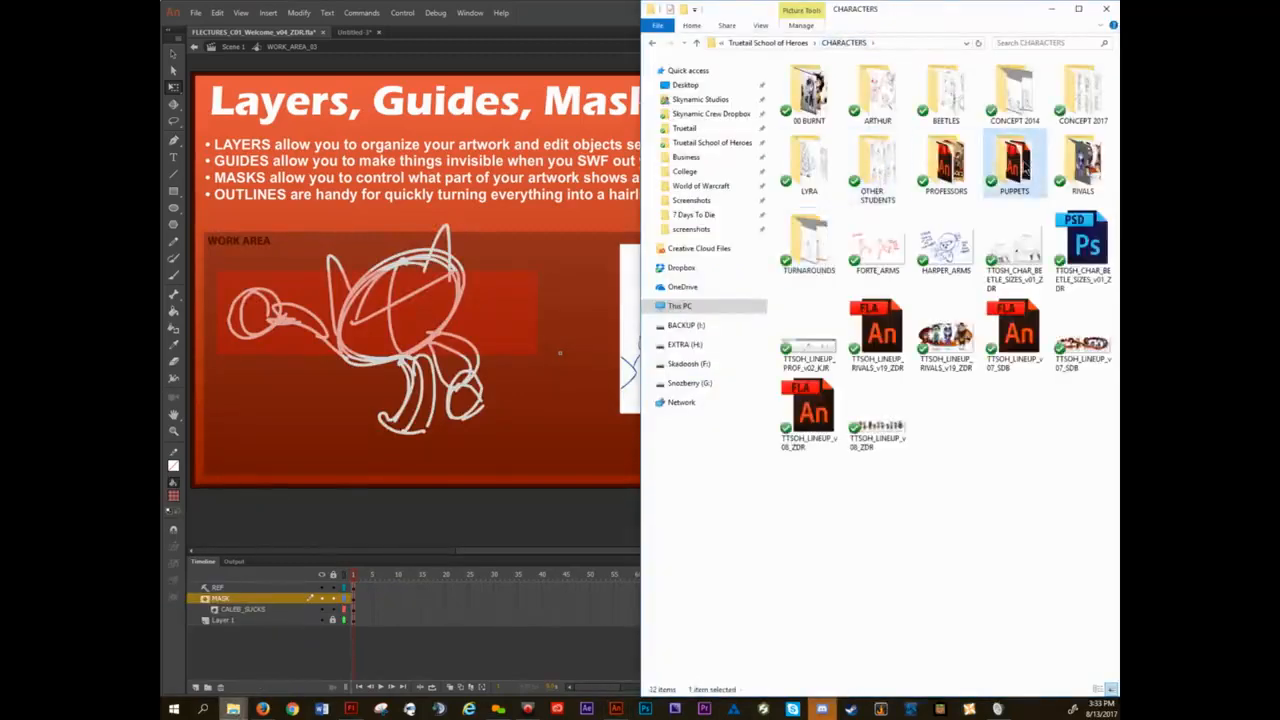
{"action": "double_click", "coordinate": [1025, 168]}
{"action": "double_click", "coordinate": [828, 105]}
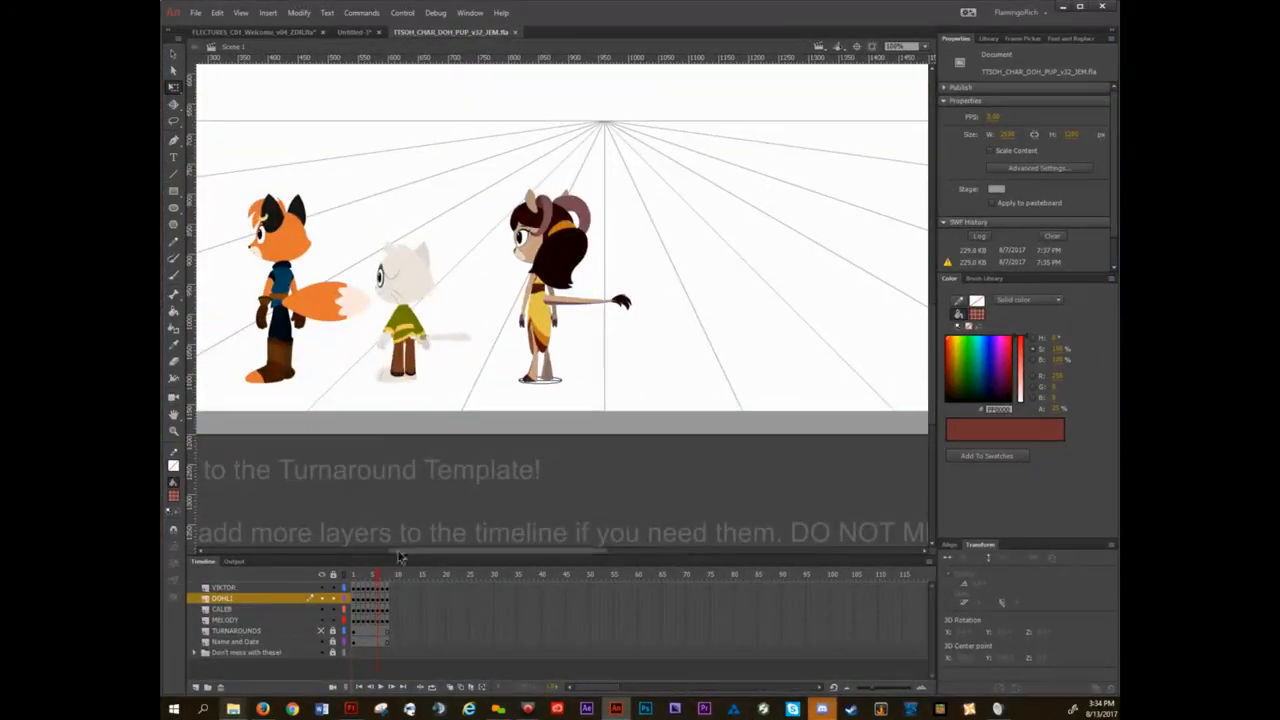
Go to frame 1, examine the head symbol nested inside the DOHLI puppet, and return to Scene 1.
{"action": "left_click", "coordinate": [352, 575]}
{"action": "double_click", "coordinate": [545, 222]}
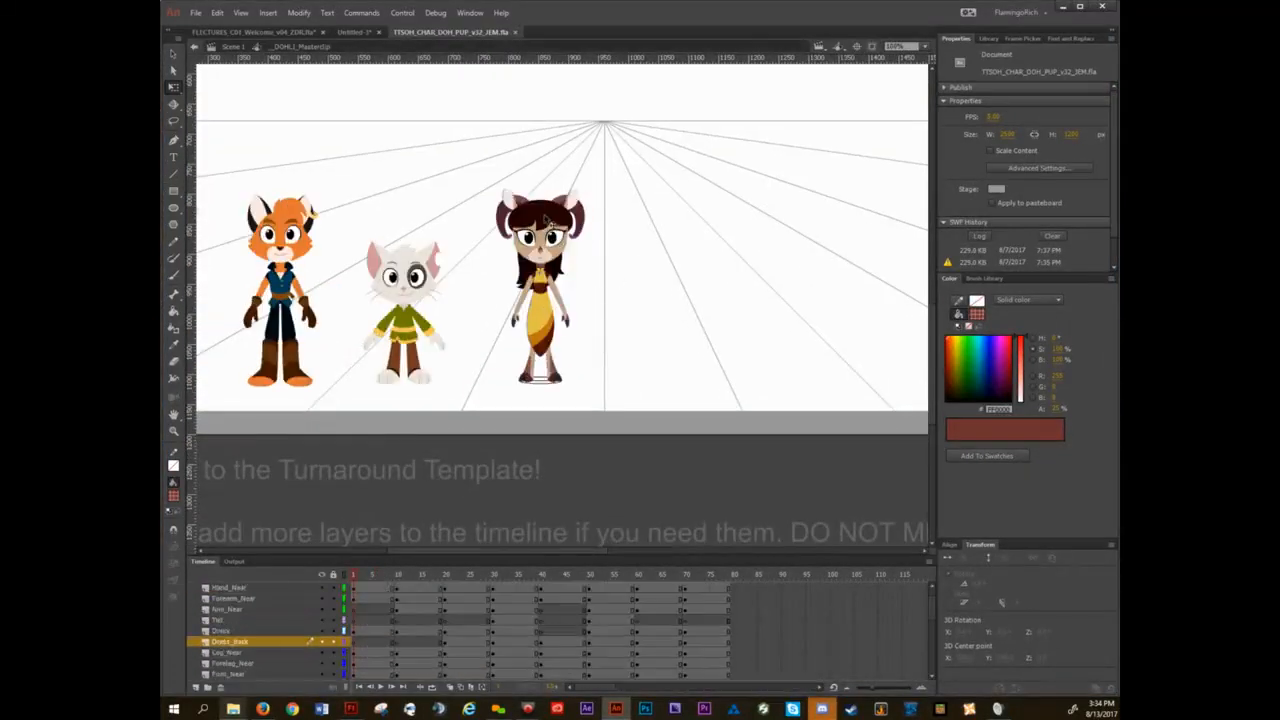
{"action": "double_click", "coordinate": [548, 226]}
{"action": "scroll", "coordinate": [550, 228], "scroll_direction": "up", "scroll_amount": 3}
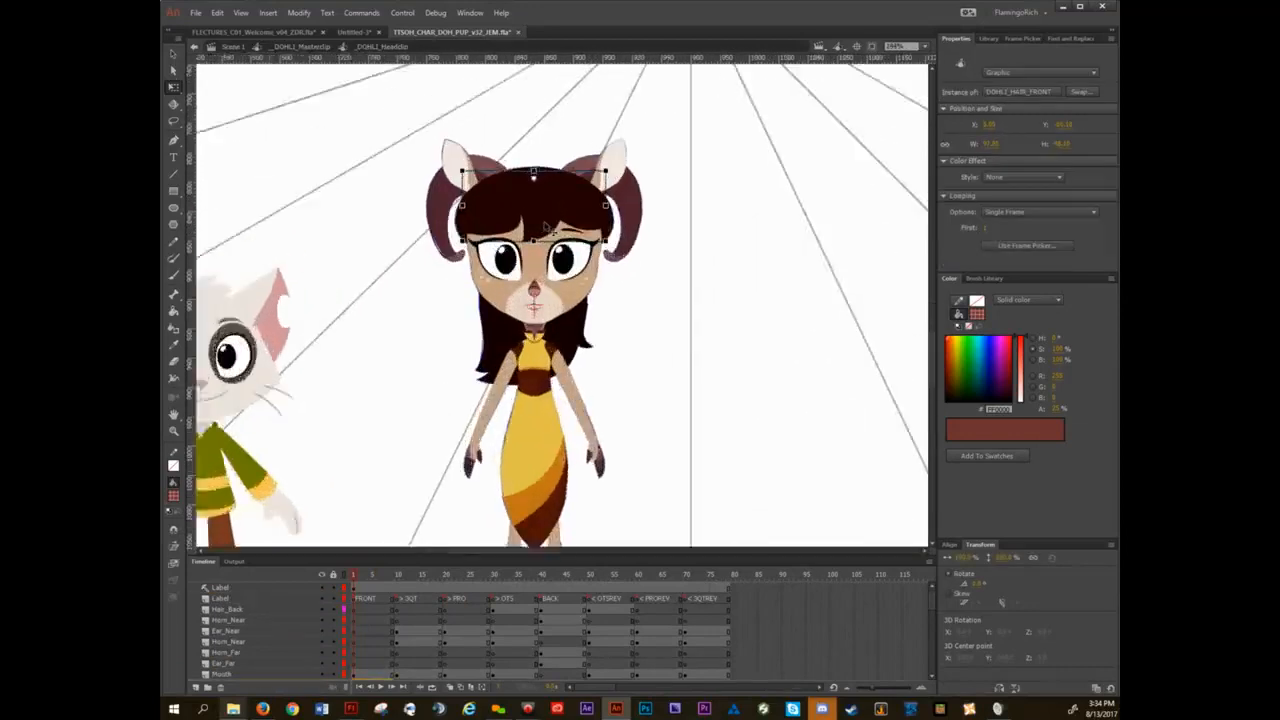
{"action": "scroll", "coordinate": [554, 200], "scroll_direction": "up", "scroll_amount": 2}
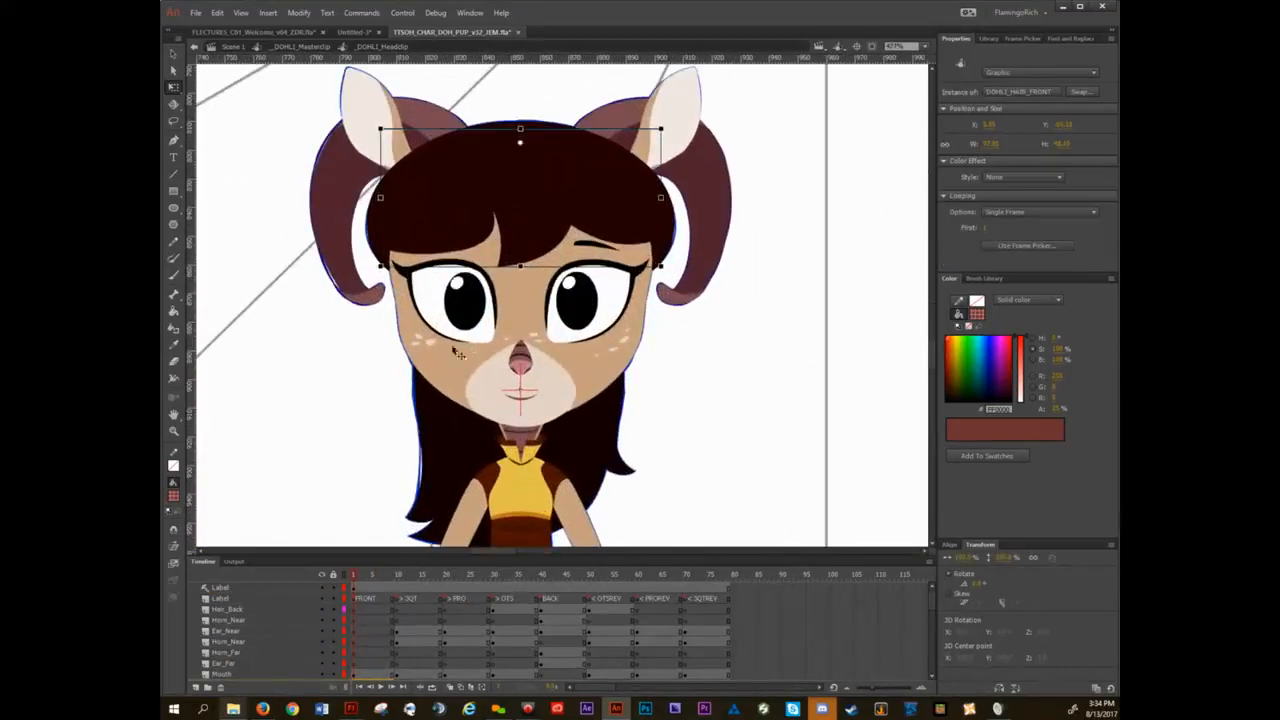
{"action": "key", "text": "v"}
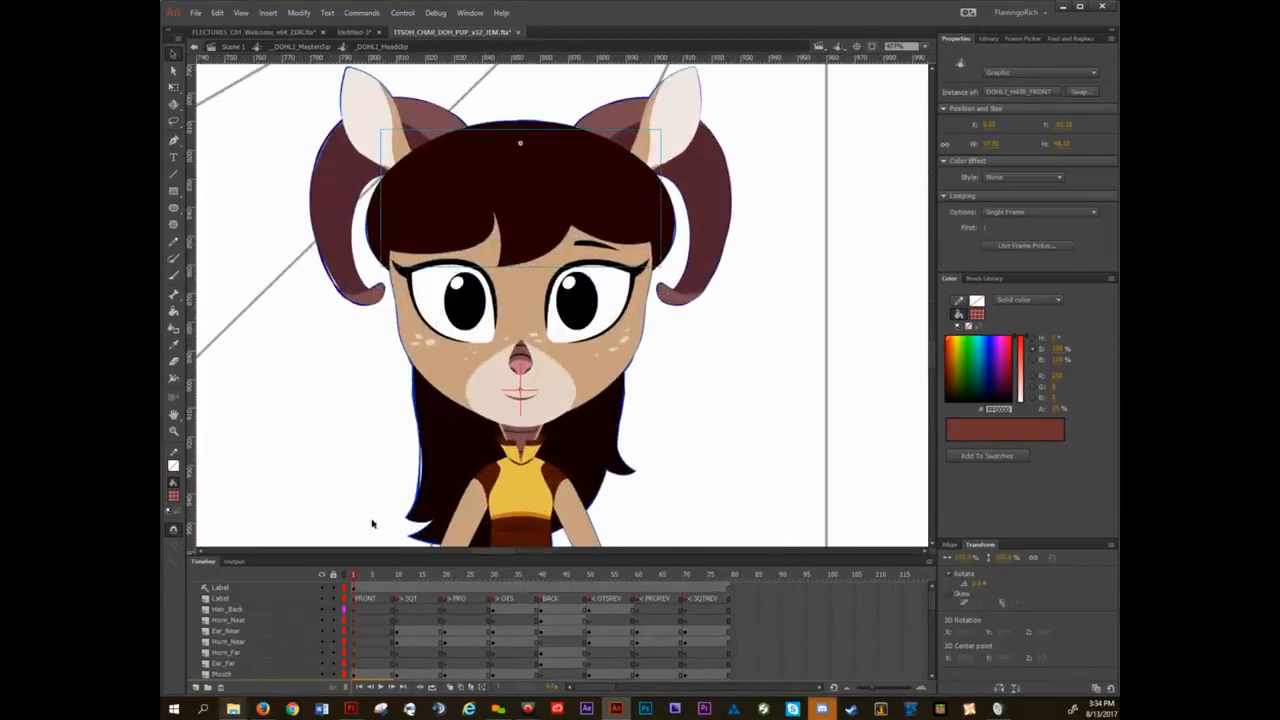
{"action": "double_click", "coordinate": [336, 421]}
{"action": "double_click", "coordinate": [336, 421]}
{"action": "scroll", "coordinate": [336, 421], "scroll_direction": "down", "scroll_amount": 5}
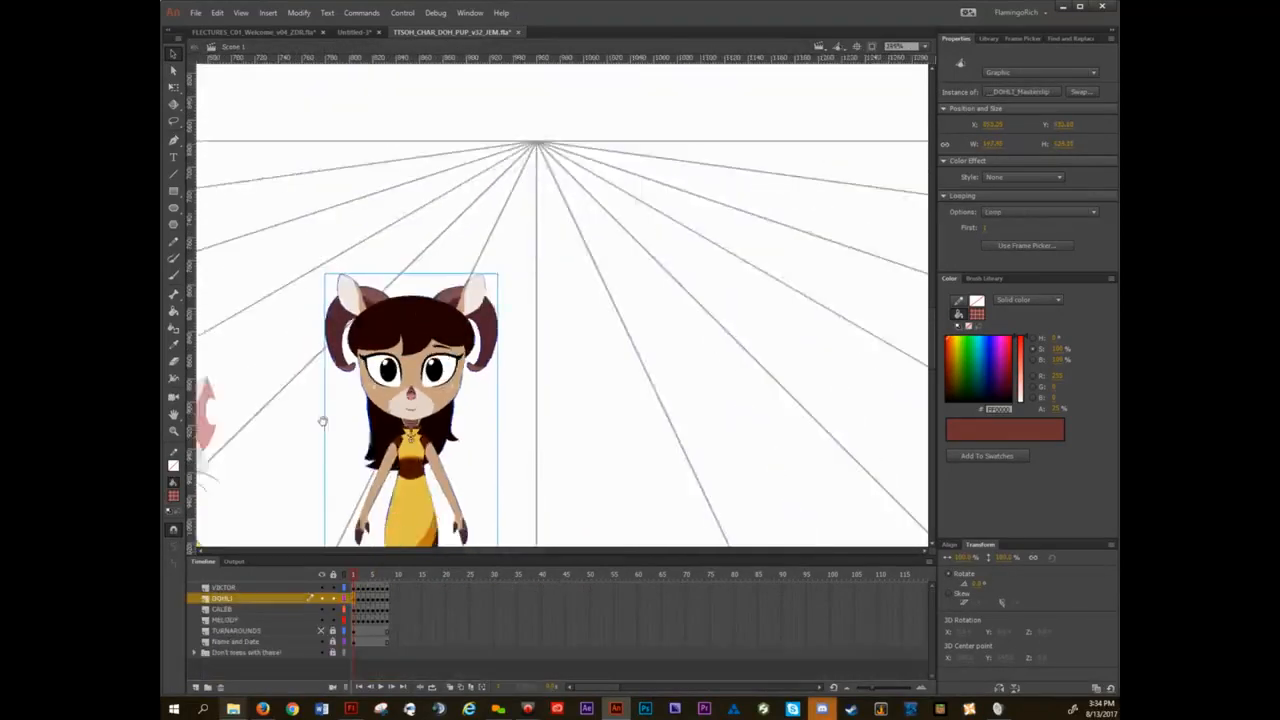
Open the head symbol nested inside the white cat CALEB puppet.
{"action": "left_click_drag", "start_coordinate": [323, 421], "coordinate": [755, 281]}
{"action": "left_click", "coordinate": [590, 283]}
{"action": "double_click", "coordinate": [590, 283]}
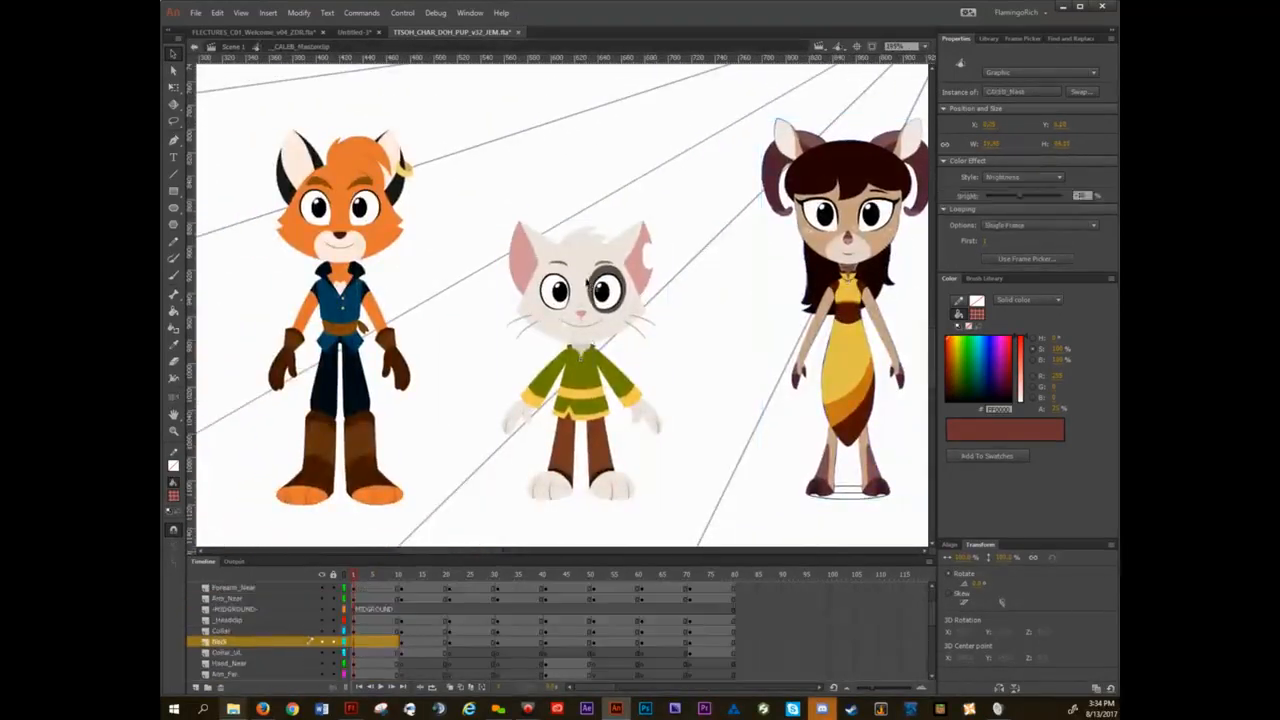
{"action": "left_click", "coordinate": [592, 272]}
{"action": "double_click", "coordinate": [592, 272]}
{"action": "scroll", "coordinate": [590, 280], "scroll_direction": "up", "scroll_amount": 4}
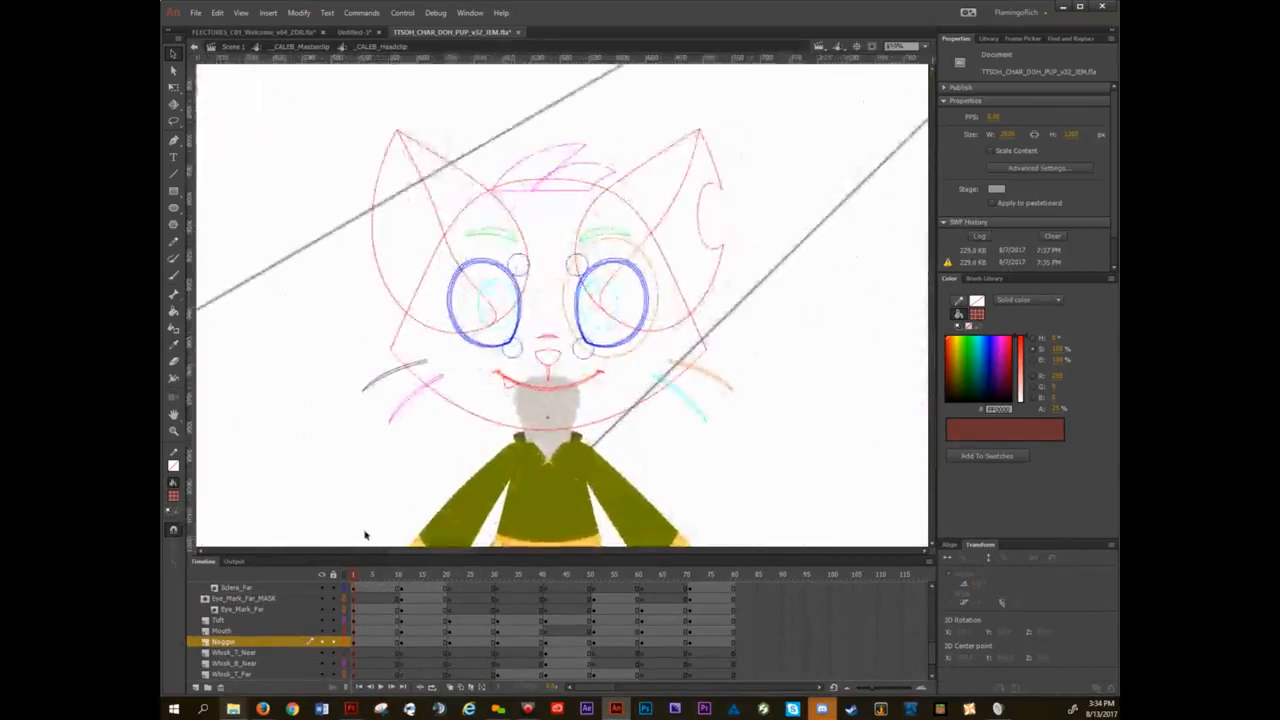
Compare CALEB's head in normal and outline display, ending with all layers shown as outlines.
{"action": "left_click", "coordinate": [346, 576]}
{"action": "scroll", "coordinate": [533, 387], "scroll_direction": "up", "scroll_amount": 2}
{"action": "left_click_drag", "start_coordinate": [511, 197], "coordinate": [487, 233]}
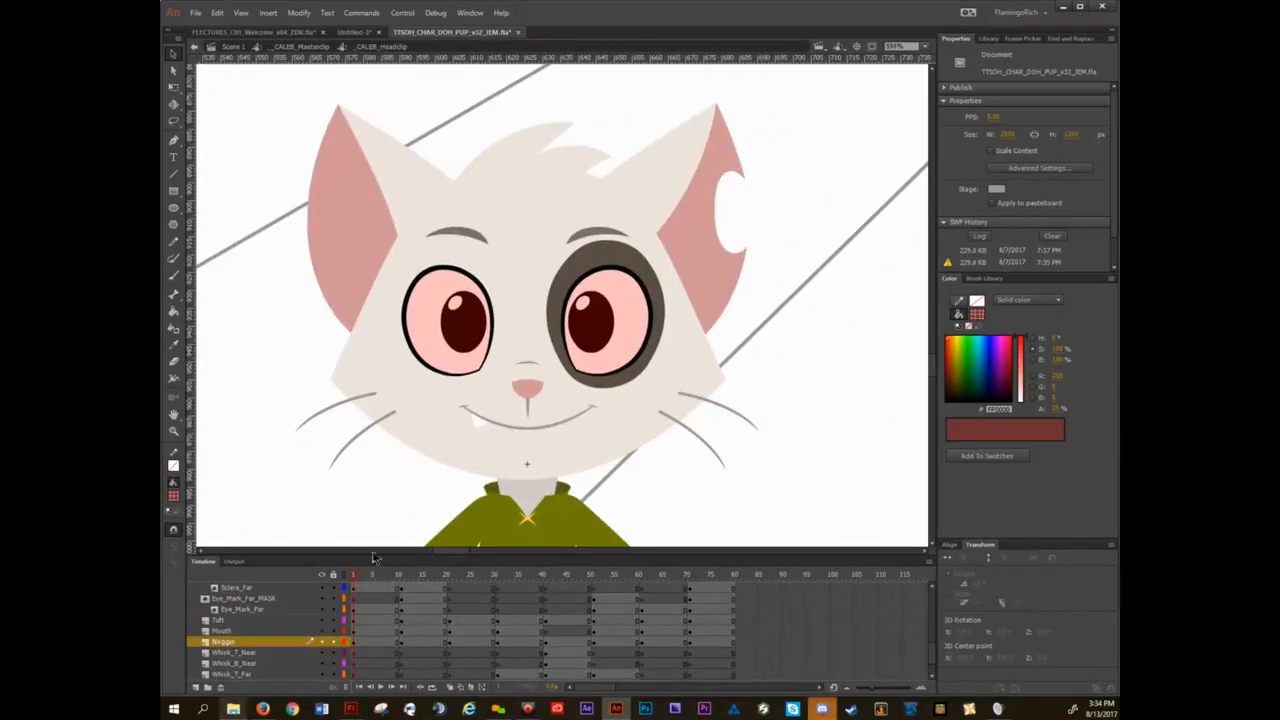
{"action": "left_click", "coordinate": [346, 576]}
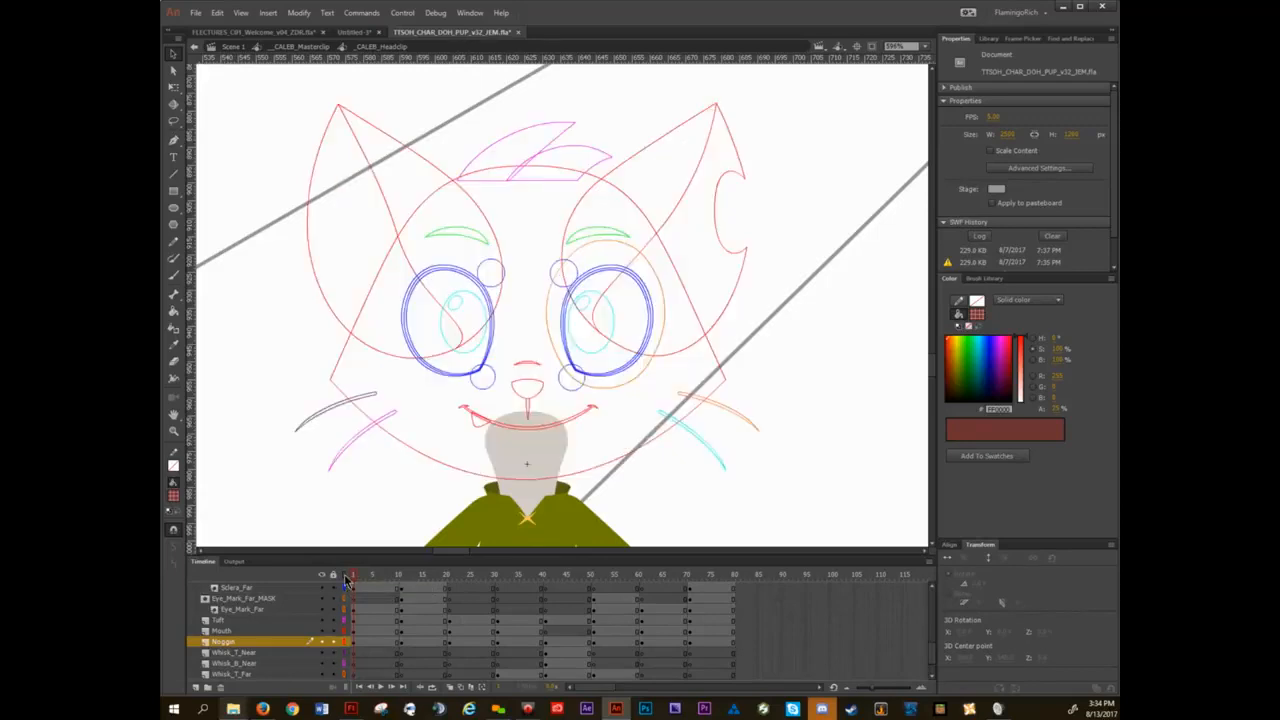
Select the small eyelid and cheek circles around CALEB's eyes one after another, and turn off outline display.
{"action": "left_click", "coordinate": [486, 272]}
{"action": "left_click", "coordinate": [575, 270]}
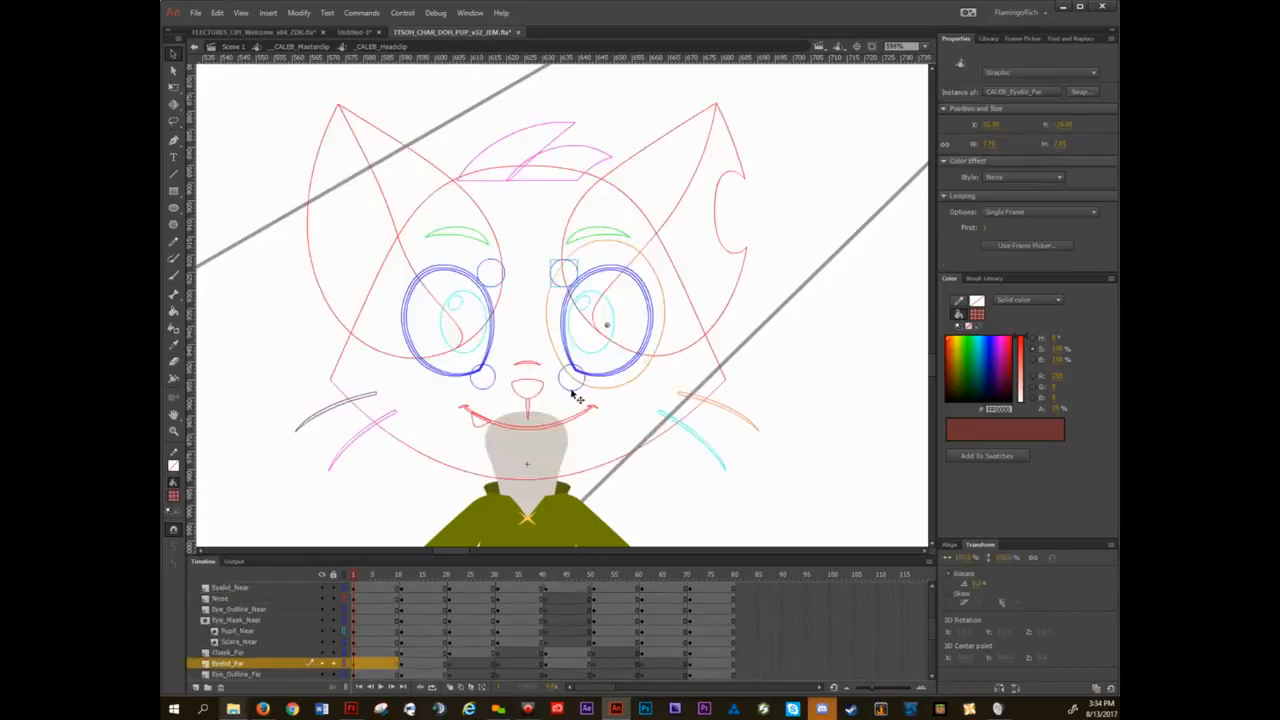
{"action": "left_click", "coordinate": [572, 381]}
{"action": "left_click", "coordinate": [483, 377]}
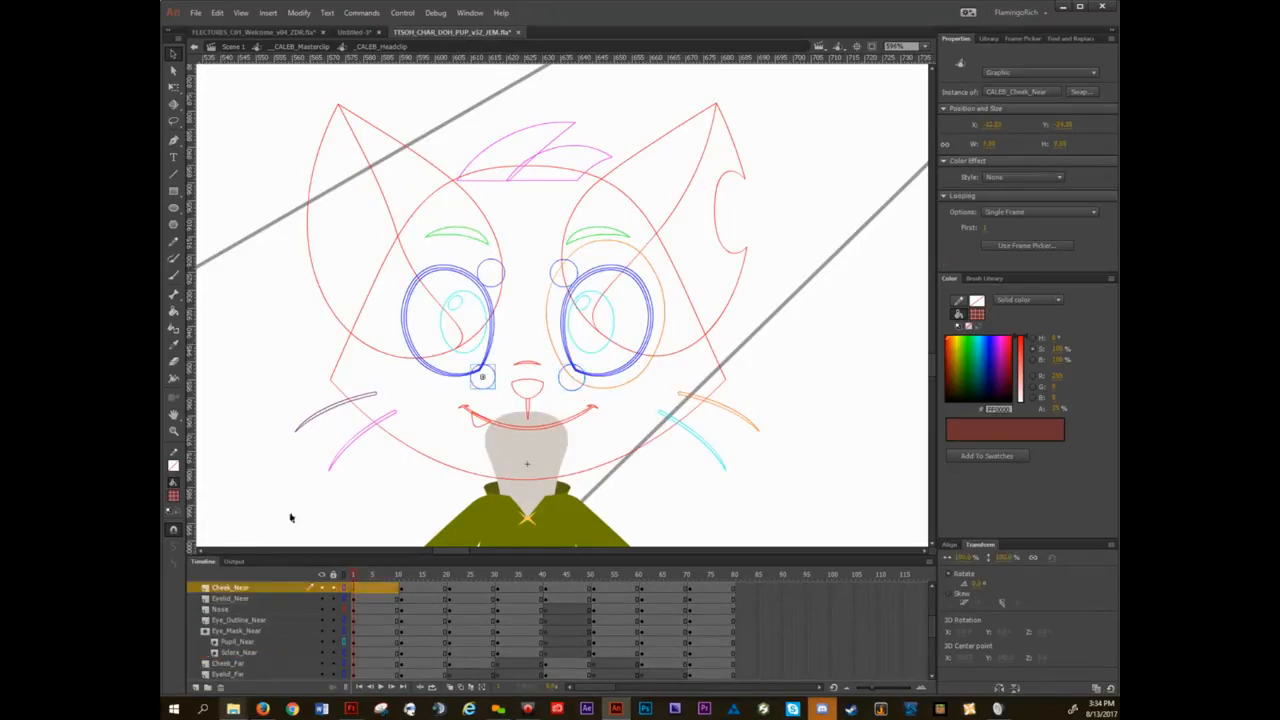
{"action": "left_click", "coordinate": [345, 576]}
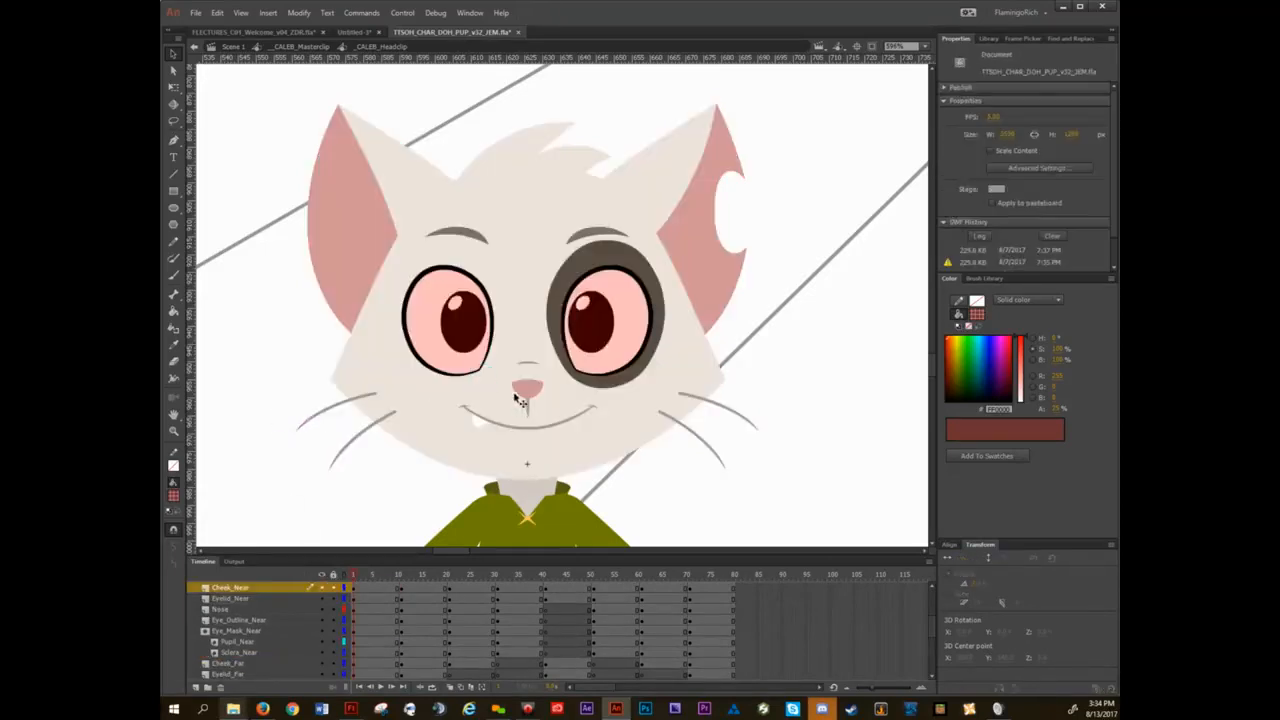
Locate the hidden near and far eyelid symbols beside CALEB's eyes without outlines, select both, and clear the selection.
{"action": "double_click", "coordinate": [490, 276]}
{"action": "double_click", "coordinate": [244, 300]}
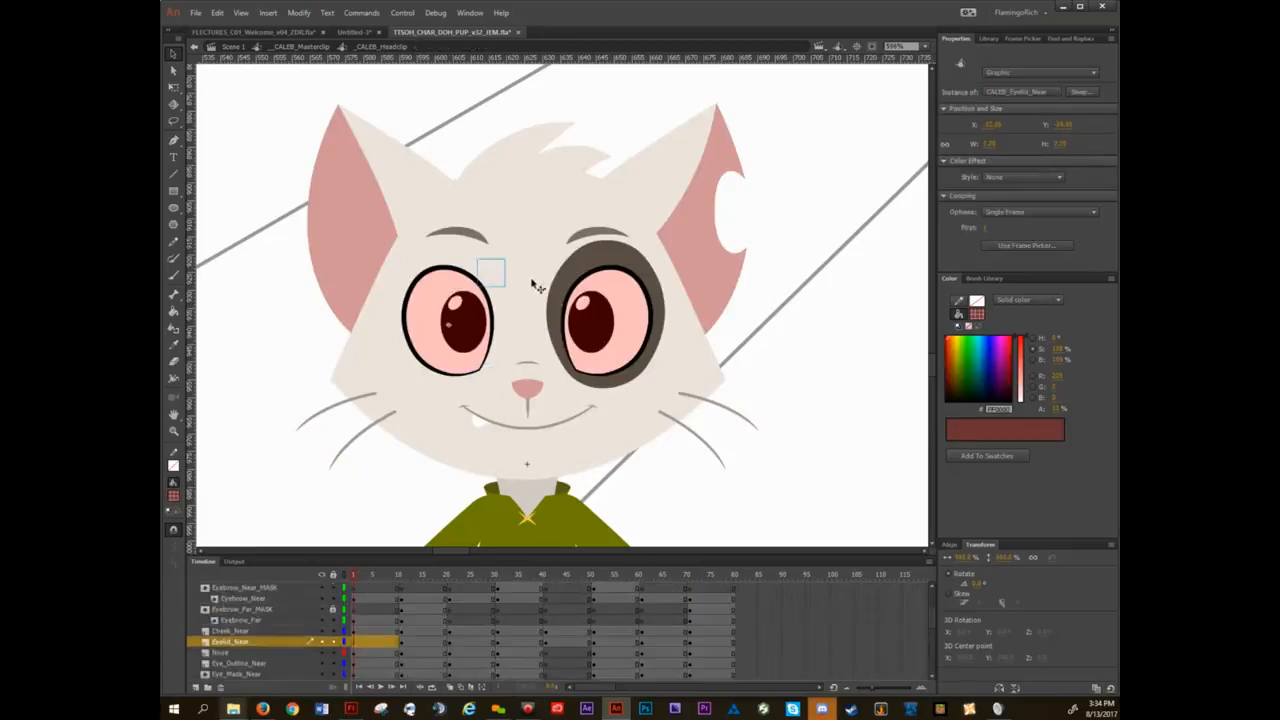
{"action": "left_click", "coordinate": [540, 278]}
{"action": "double_click", "coordinate": [550, 272]}
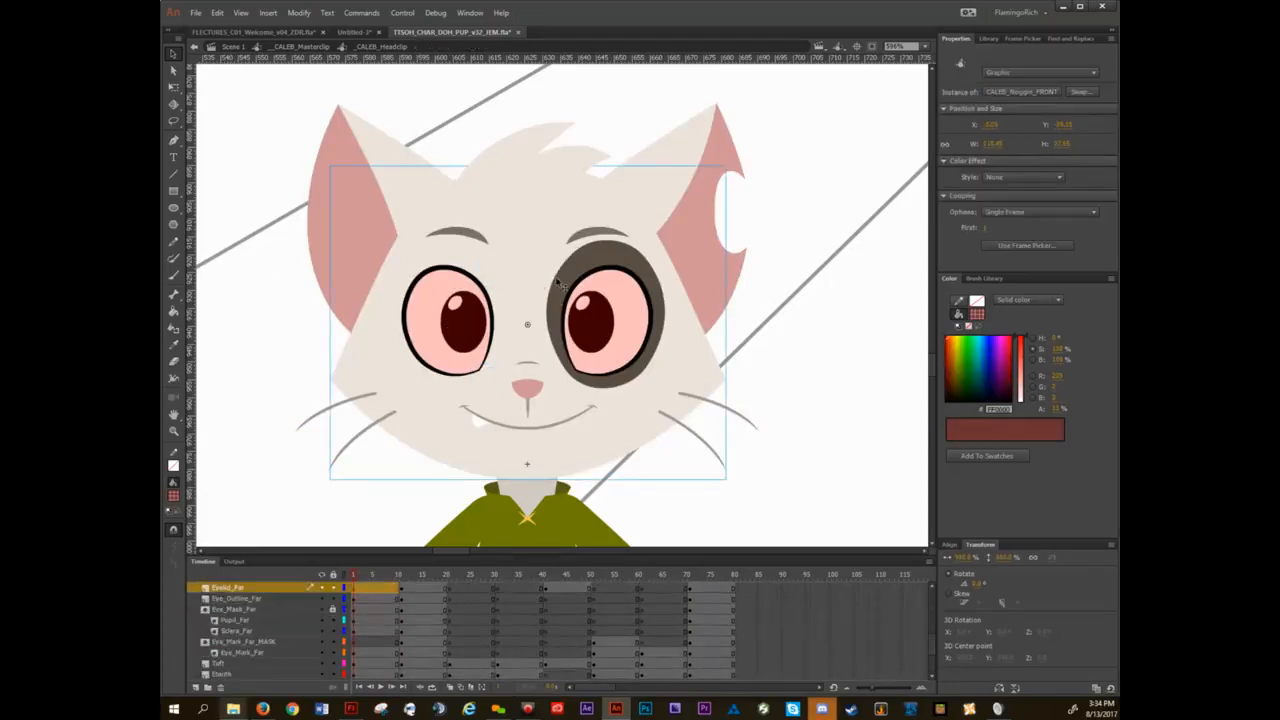
{"action": "left_click", "coordinate": [494, 281], "text": "shift"}
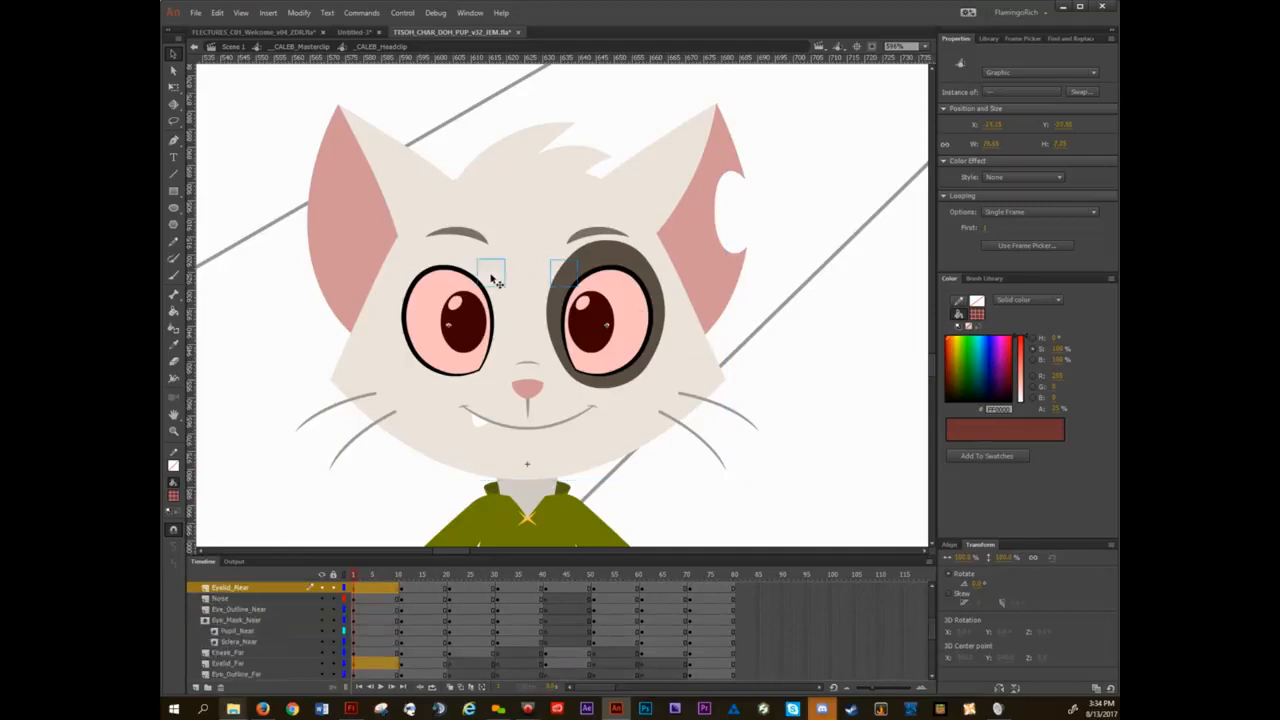
{"action": "left_click", "coordinate": [300, 317]}
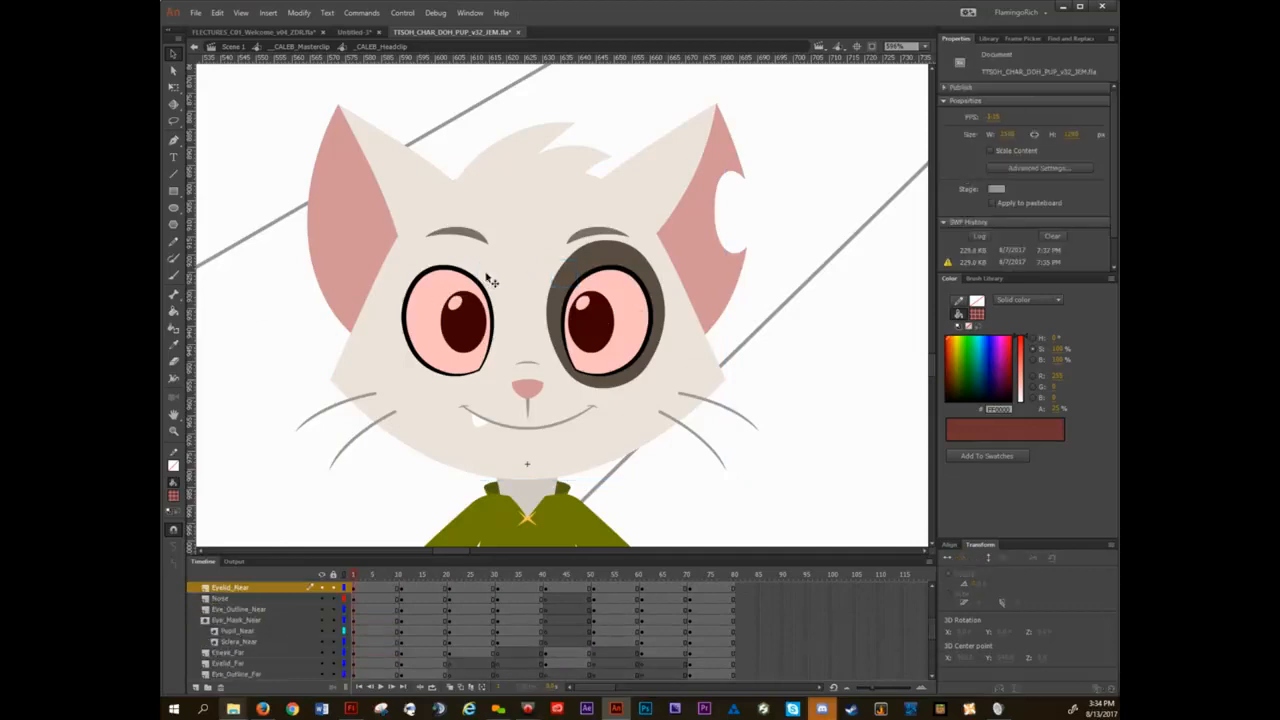
Open the CALEB_Eyelid_Near symbol and step forward through its front-view eyelid shapes.
{"action": "double_click", "coordinate": [490, 281]}
{"action": "key", "text": "period"}
{"action": "key", "text": "period"}
{"action": "key", "text": "period"}
{"action": "key", "text": "period"}
{"action": "key", "text": "period"}
{"action": "key", "text": "period"}
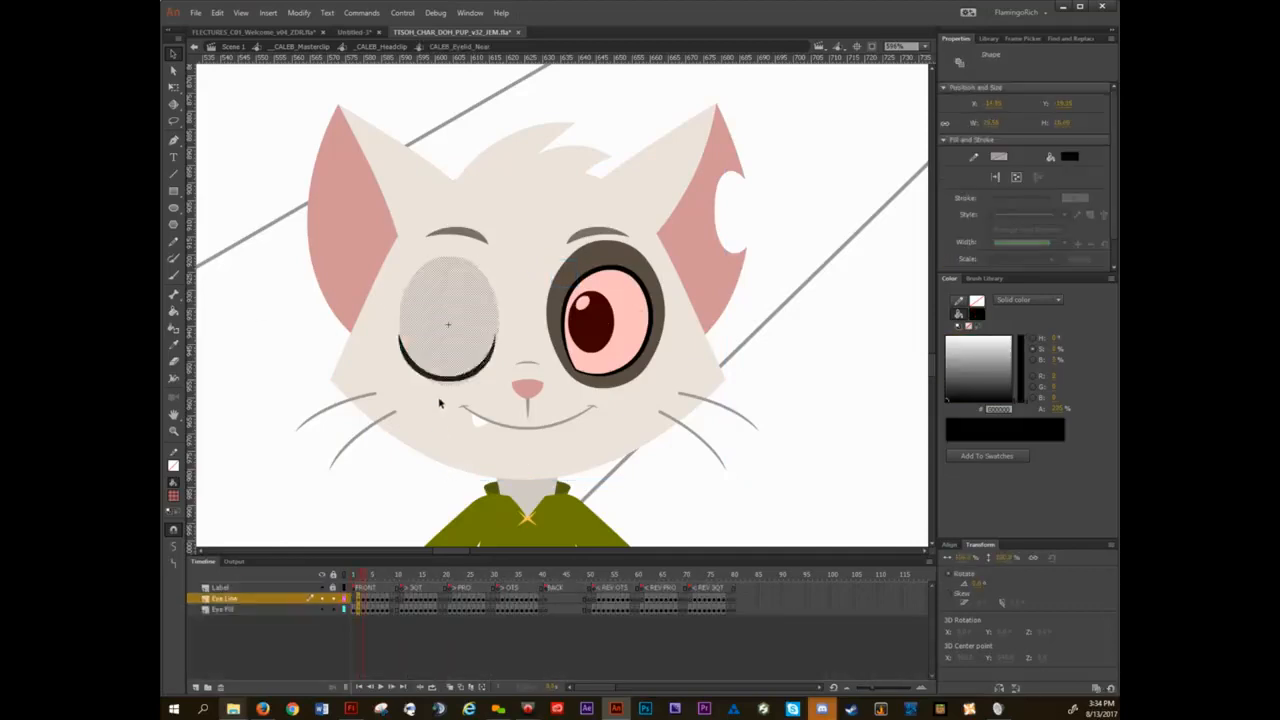
{"action": "key", "text": "period"}
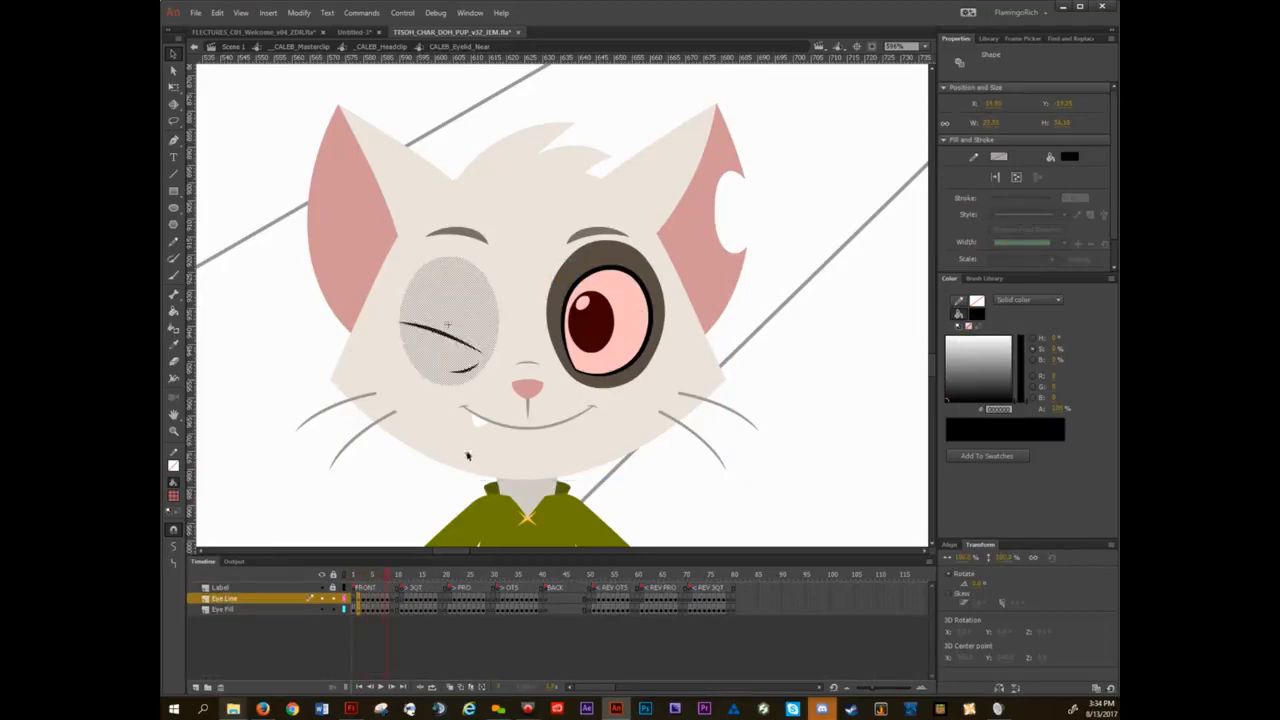
Deselect the eyelid artwork and step back through the eyelid shapes to frame 1.
{"action": "left_click", "coordinate": [470, 489]}
{"action": "key", "text": "period"}
{"action": "key", "text": "comma"}
{"action": "key", "text": "comma"}
{"action": "key", "text": "comma"}
{"action": "key", "text": "comma"}
{"action": "key", "text": "comma"}
Step back and forth through the eyelid frames, stopping on the half-closed eyelid at frame 5.
{"action": "key", "text": "comma"}
{"action": "key", "text": "comma"}
{"action": "key", "text": "comma"}
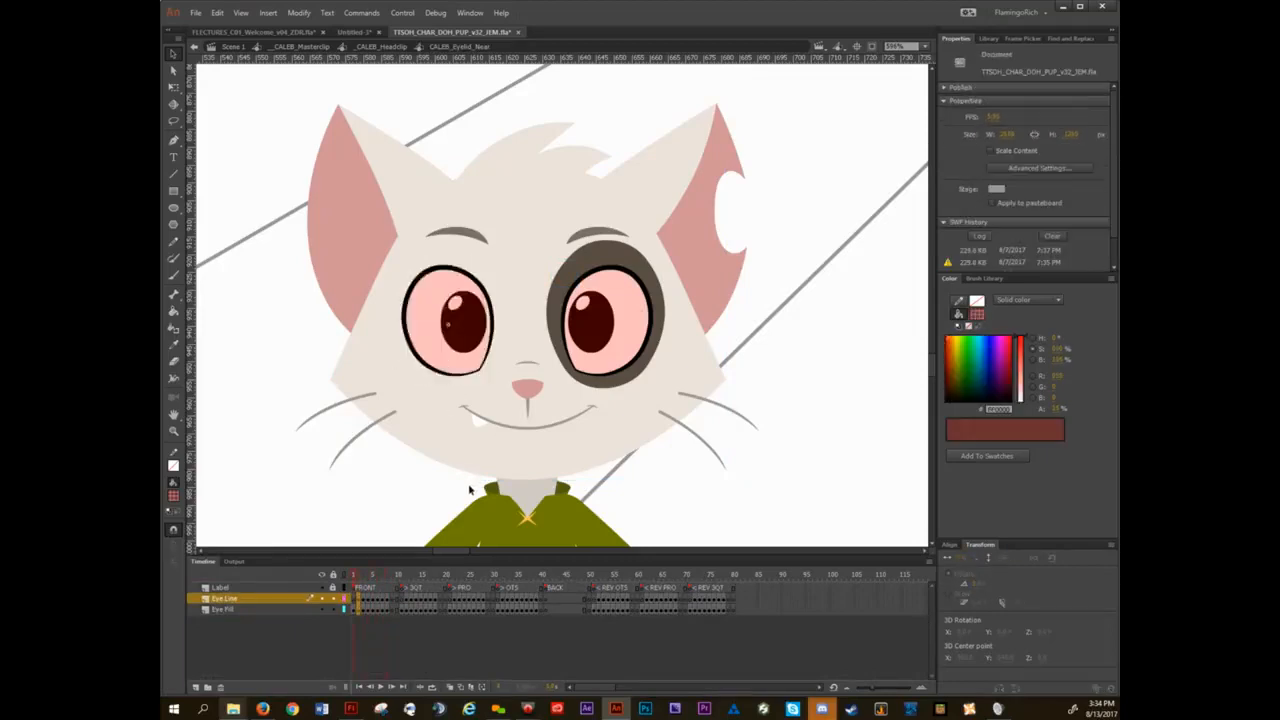
{"action": "key", "text": "period"}
{"action": "key", "text": "period"}
{"action": "key", "text": "period"}
{"action": "key", "text": "comma"}
{"action": "key", "text": "comma"}
{"action": "key", "text": "period"}
Step forward and back through the near eyelid's frames, and return to the CALEB_Headclip symbol.
{"action": "key", "text": "comma"}
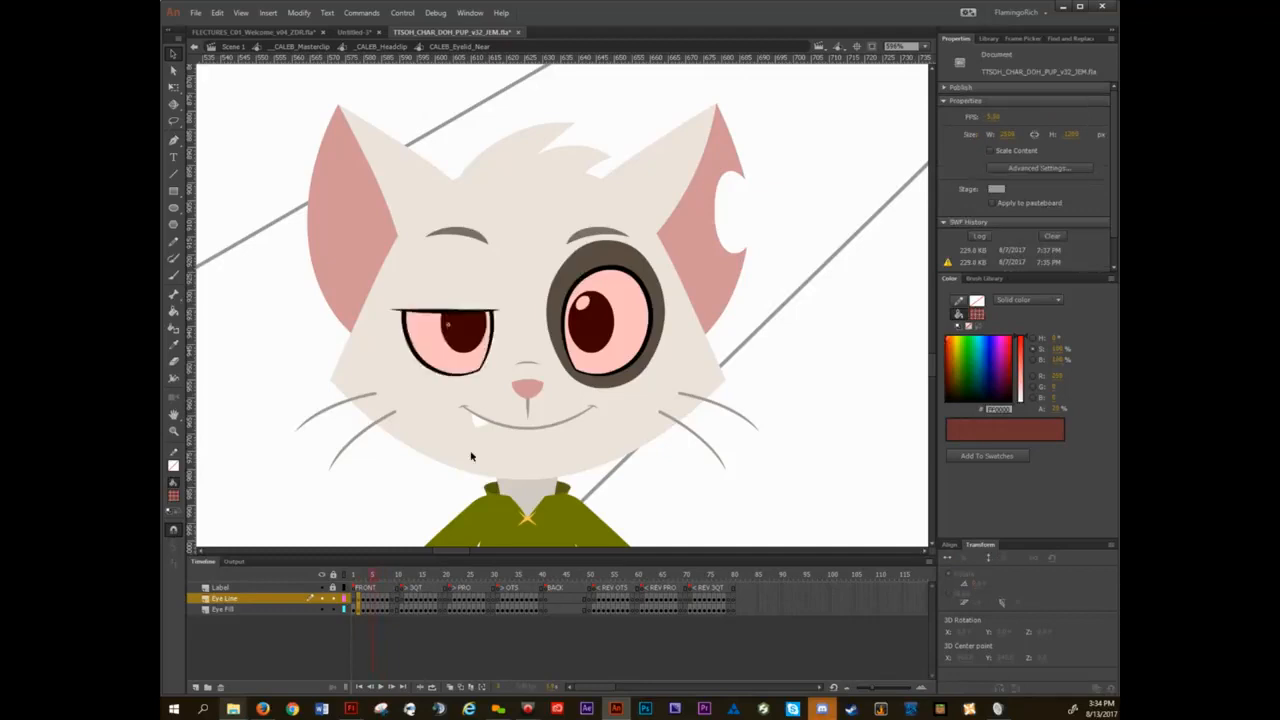
{"action": "key", "text": "period"}
{"action": "key", "text": "period"}
{"action": "key", "text": "comma"}
{"action": "key", "text": "comma"}
{"action": "key", "text": "comma"}
{"action": "double_click", "coordinate": [284, 340]}
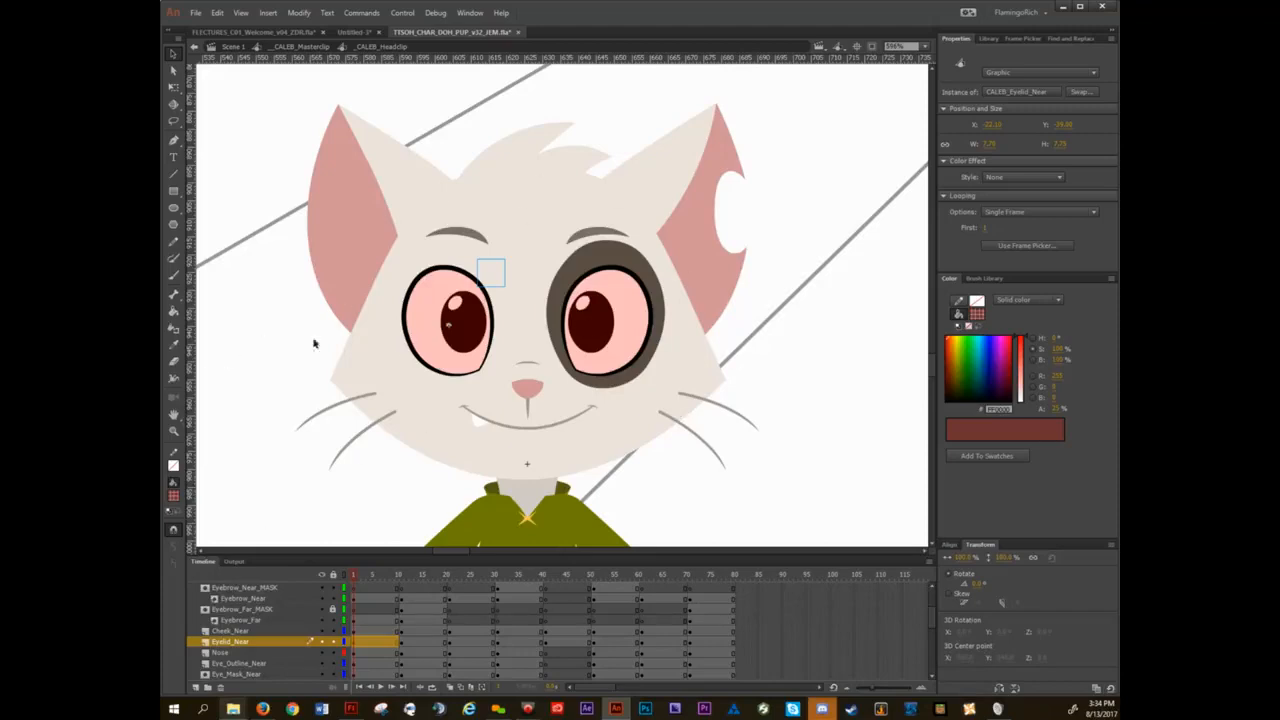
Select CALEB's head shape, view all head layers as outlines, select the near eyelid symbol, and turn the outlines off.
{"action": "left_click", "coordinate": [387, 318]}
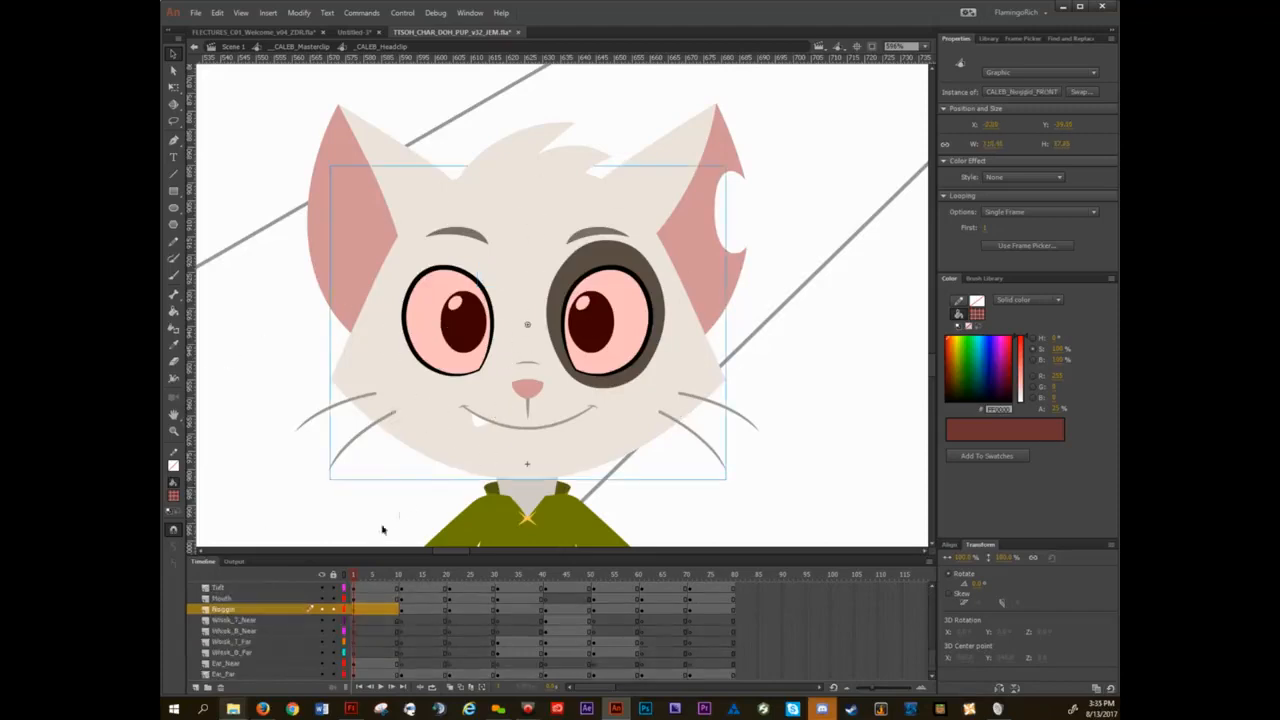
{"action": "left_click", "coordinate": [345, 576]}
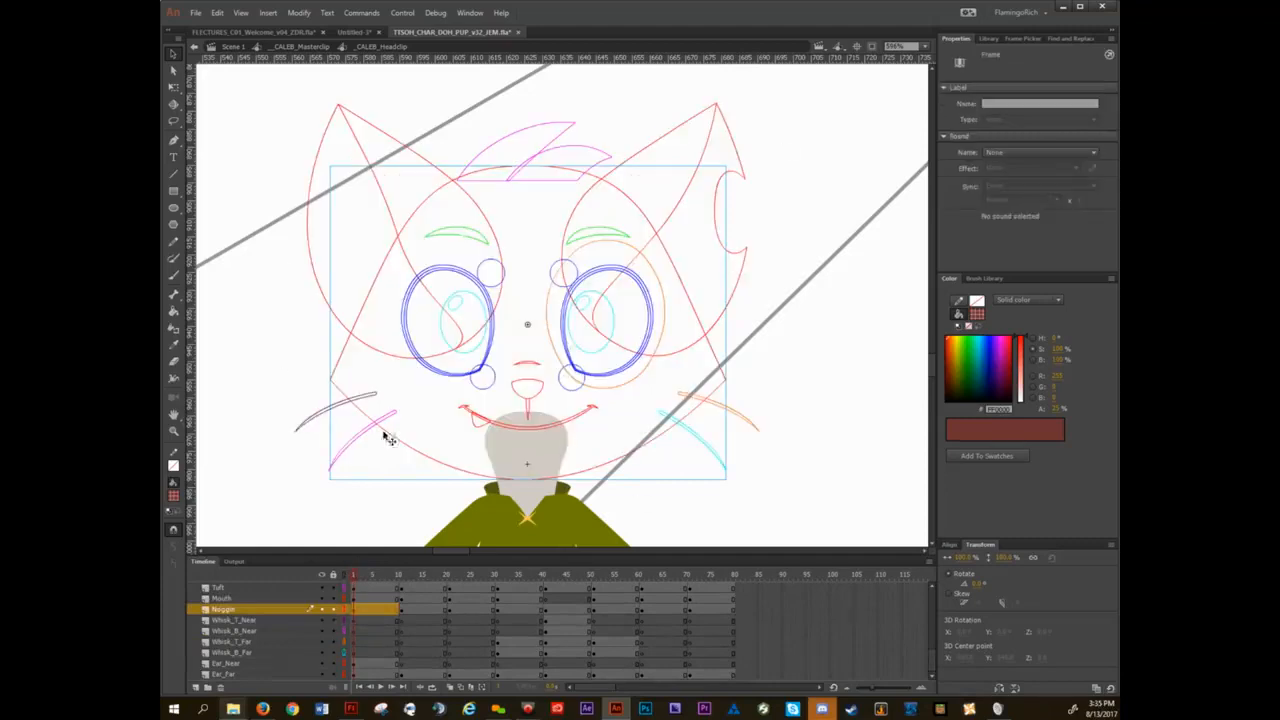
{"action": "left_click", "coordinate": [490, 268]}
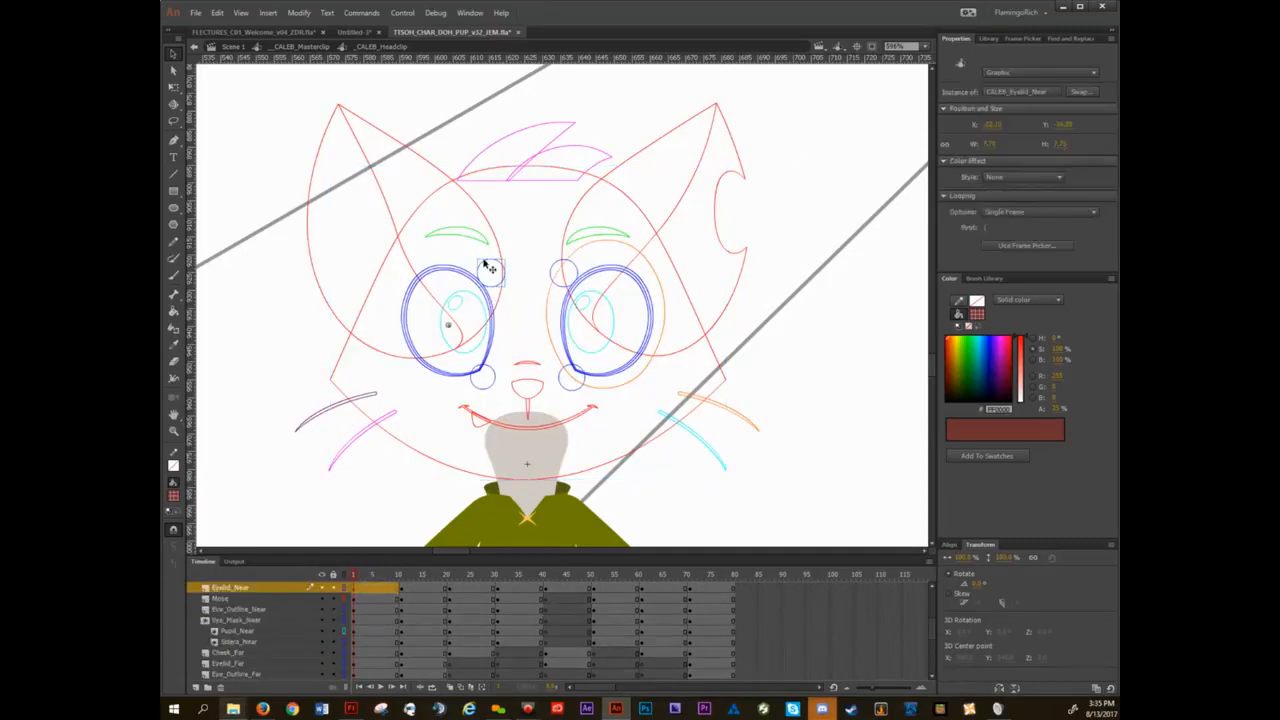
{"action": "left_click", "coordinate": [345, 578]}
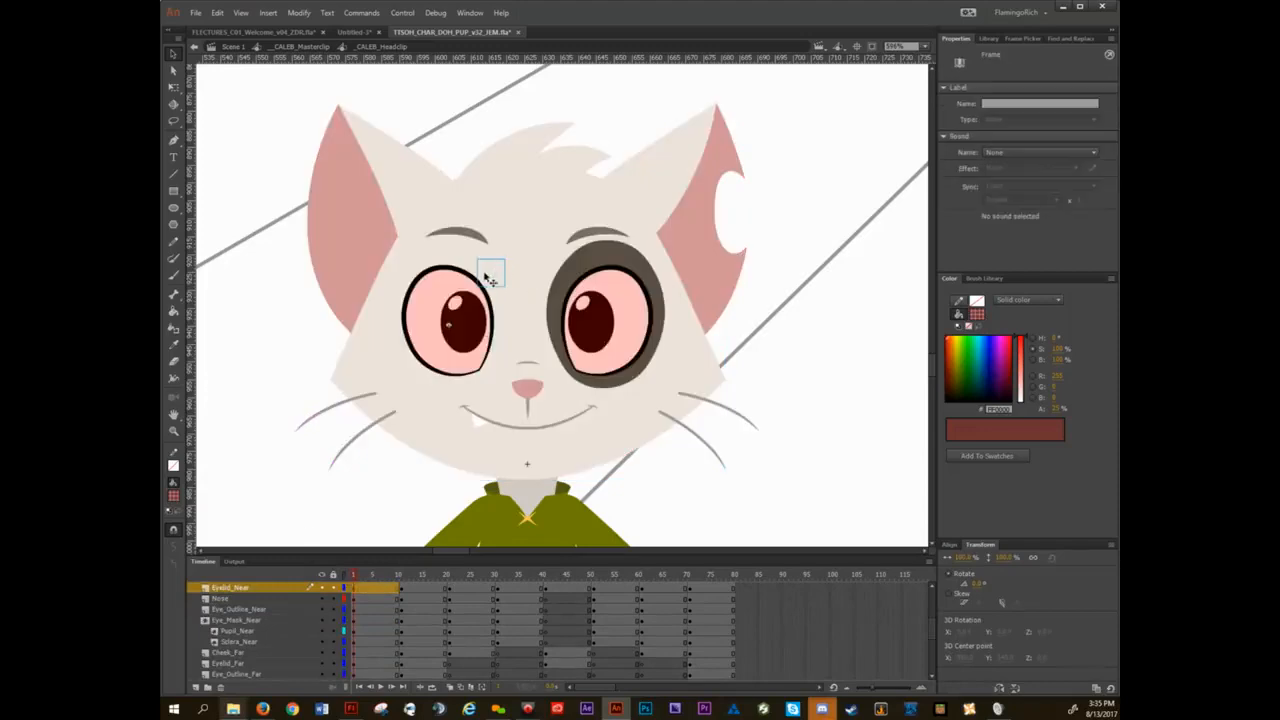
Close the TTSOH_CHAR_DOH_PUP_v32_JEM.fla puppet file and toggle outlines for all layers on and off in the lecture's work area.
{"action": "left_click", "coordinate": [518, 36]}
{"action": "left_click", "coordinate": [666, 369]}
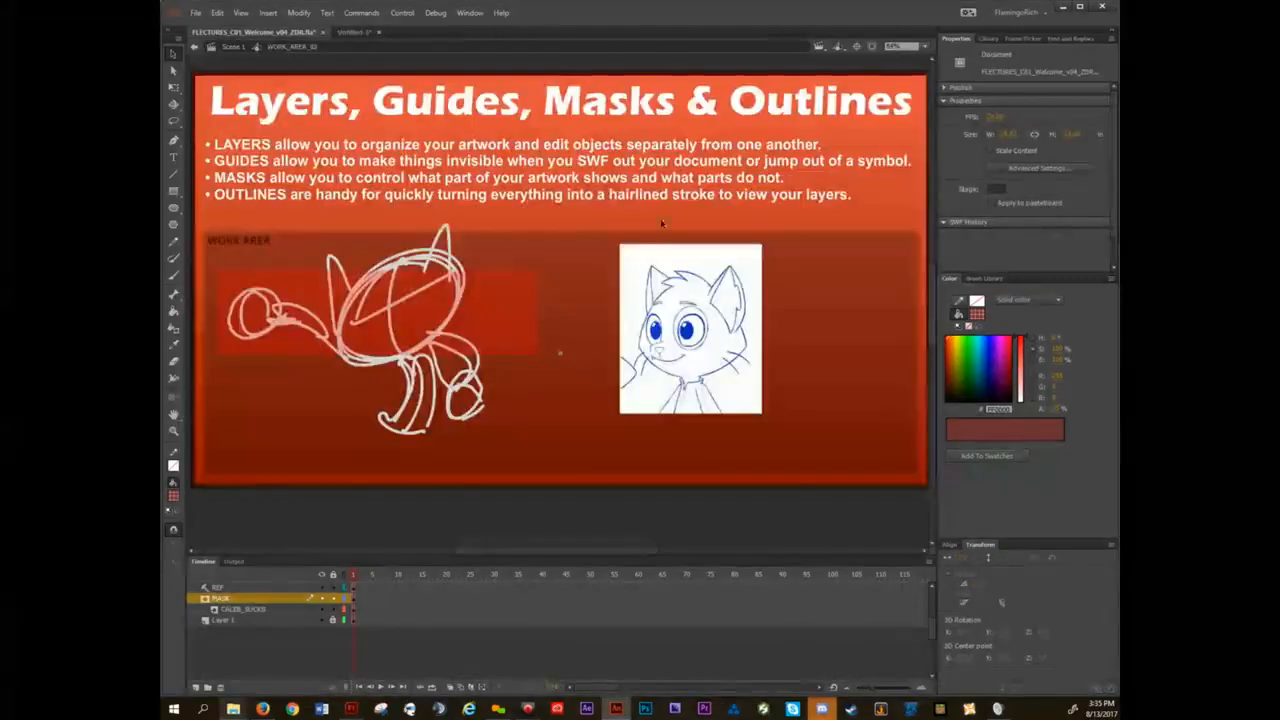
{"action": "left_click", "coordinate": [345, 577]}
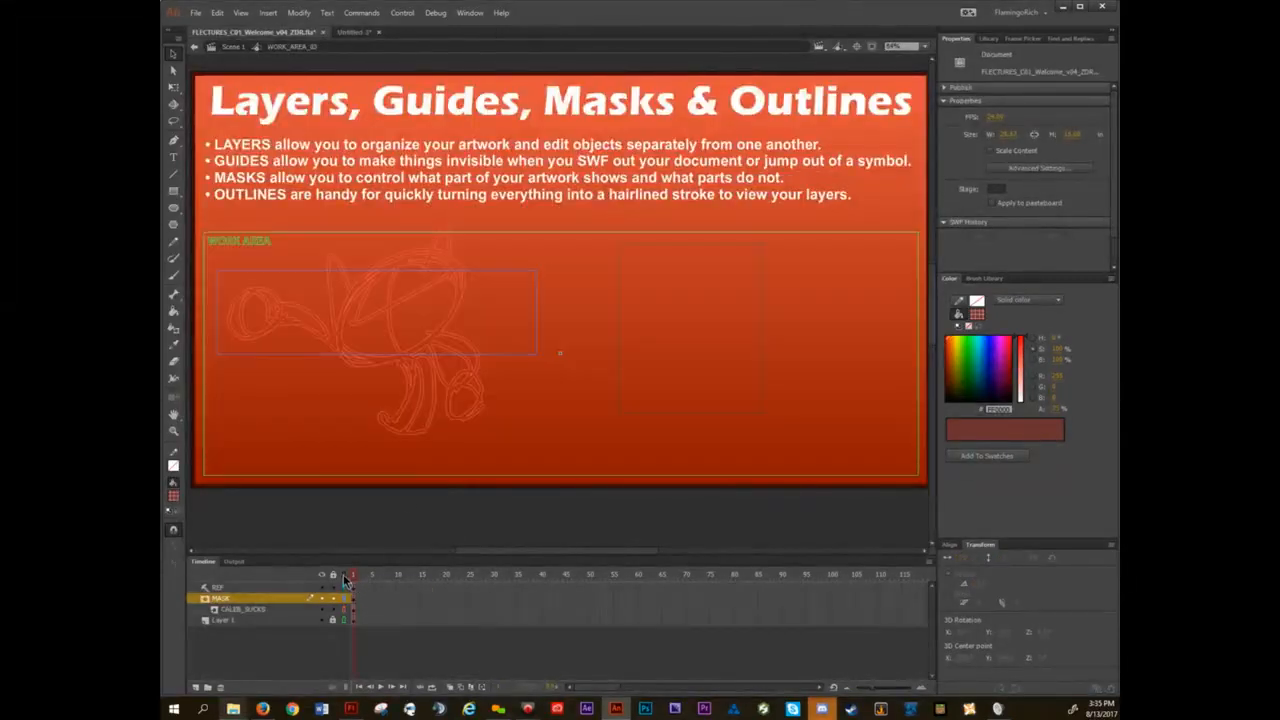
{"action": "left_click", "coordinate": [345, 578]}
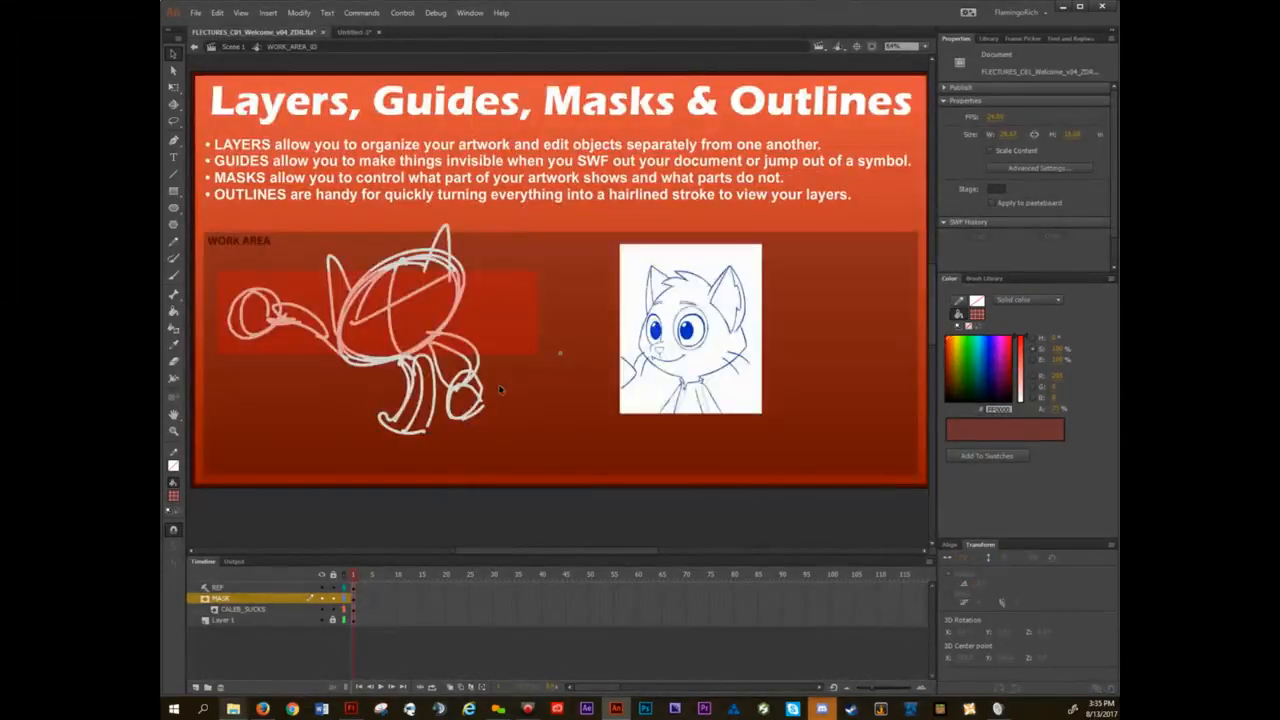
Set the MASK layer's outline color to black and toggle its outline view, leaving it off.
{"action": "double_click", "coordinate": [345, 599]}
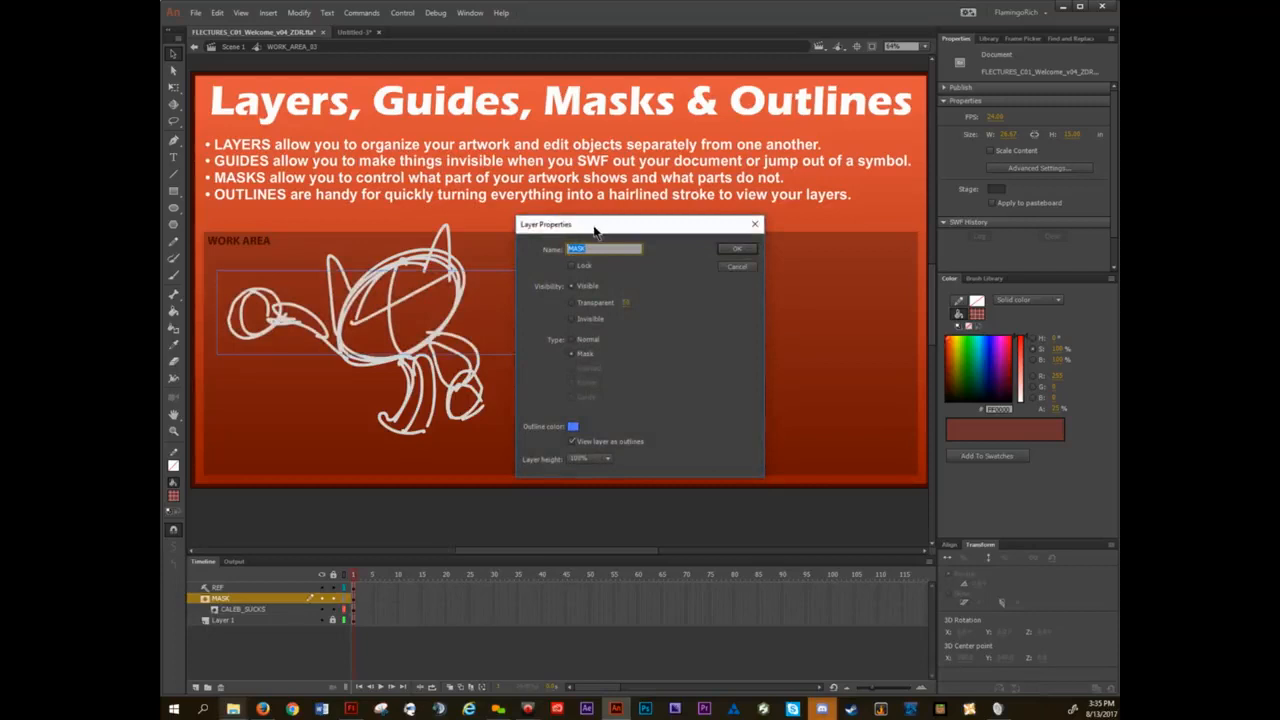
{"action": "left_click", "coordinate": [574, 426]}
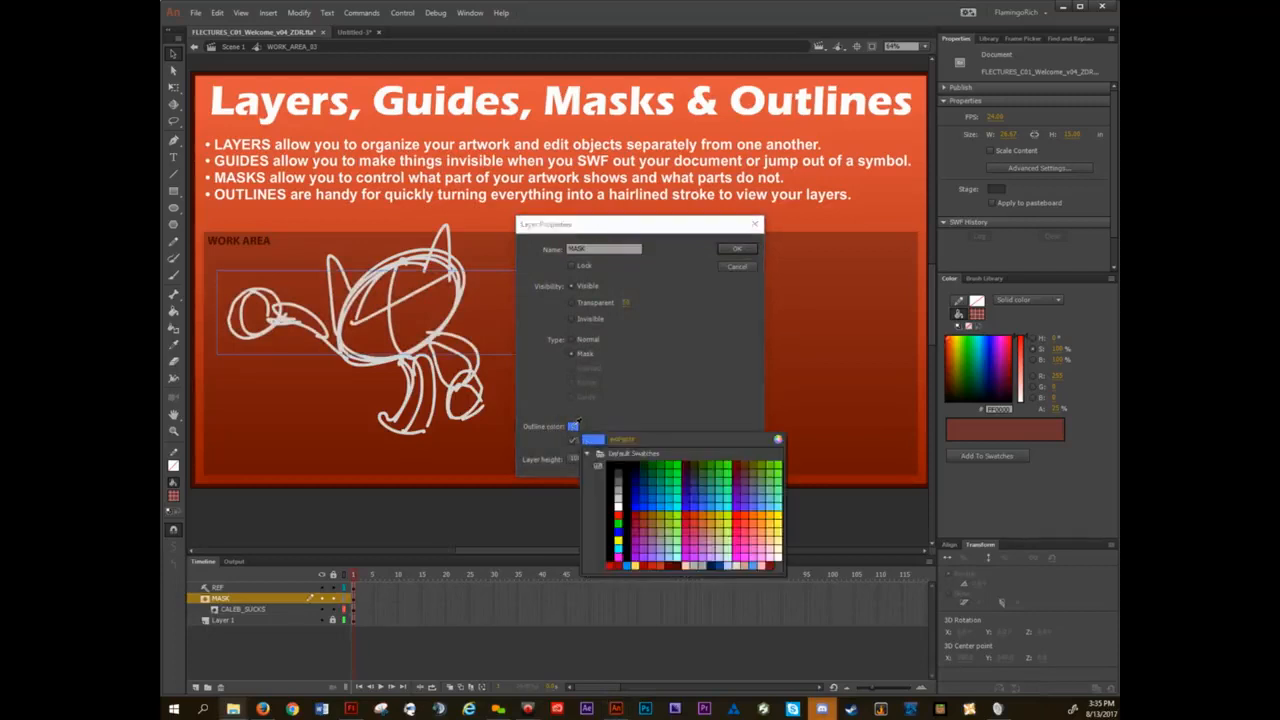
{"action": "left_click", "coordinate": [615, 468]}
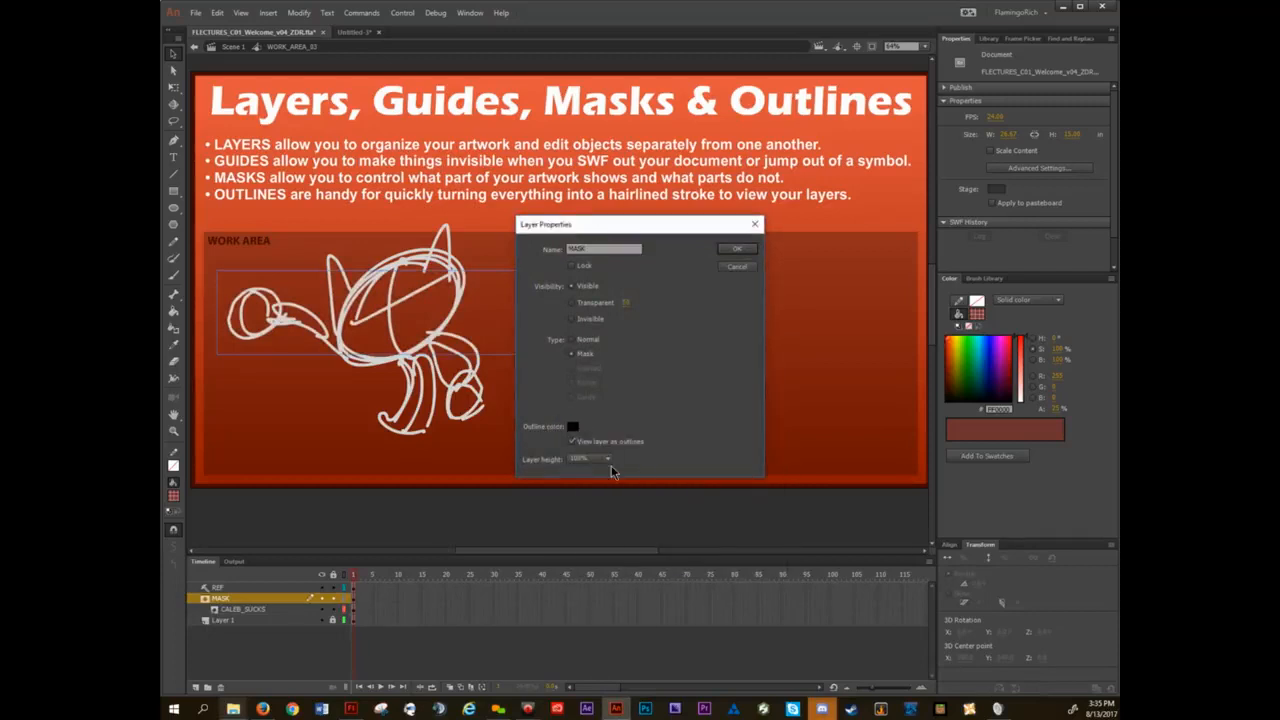
{"action": "left_click", "coordinate": [740, 249]}
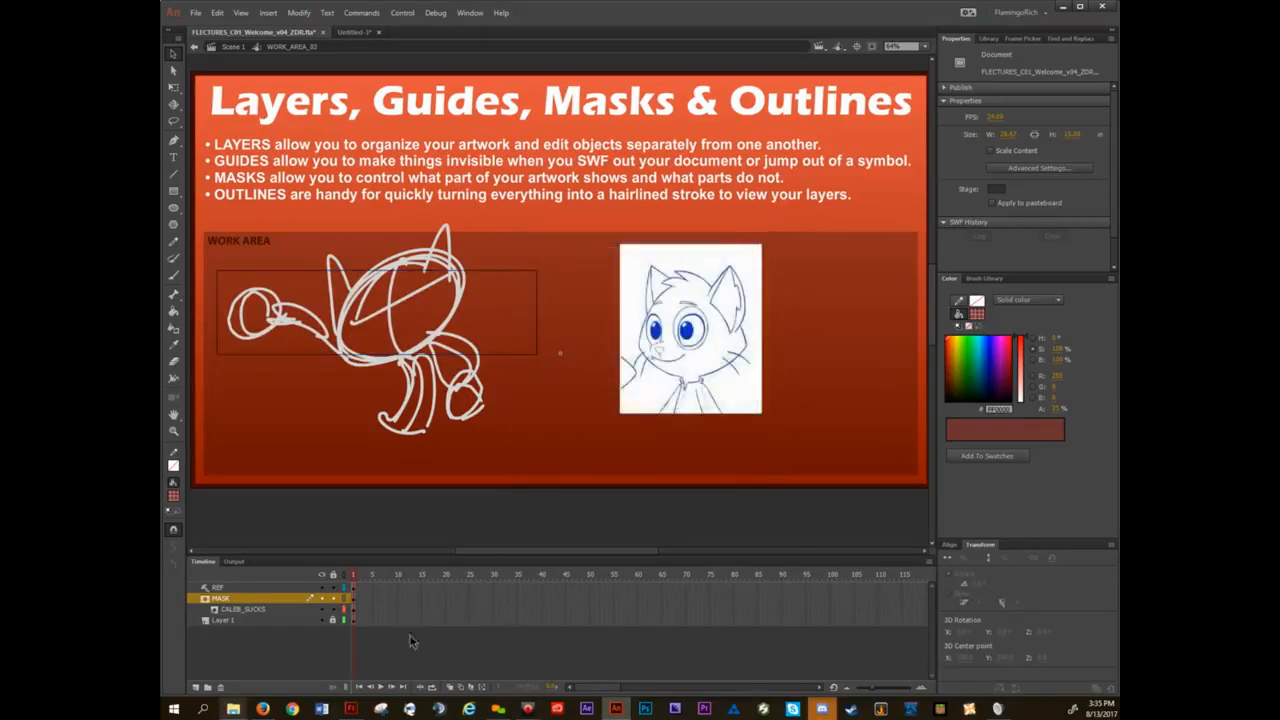
{"action": "left_click", "coordinate": [345, 598]}
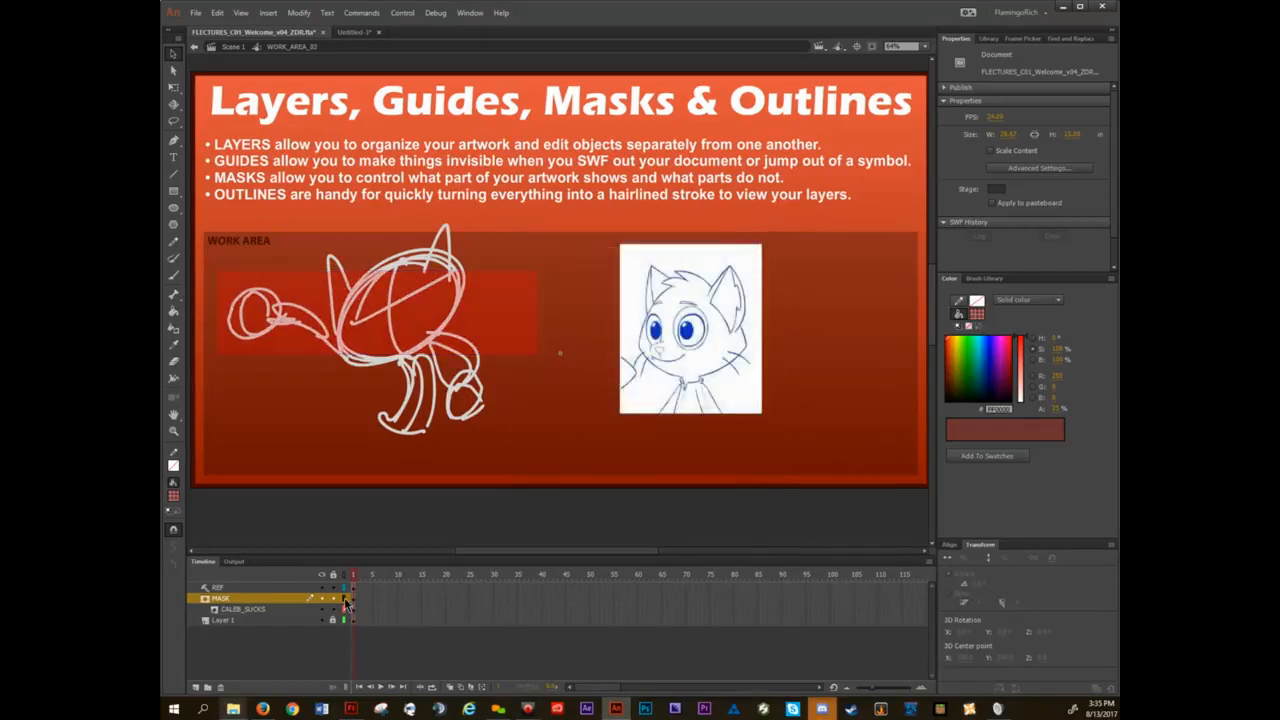
{"action": "left_click", "coordinate": [345, 598]}
{"action": "left_click", "coordinate": [345, 598]}
Set the CALEB_SUCKS layer's outline color to green and turn its outline view off.
{"action": "double_click", "coordinate": [345, 609]}
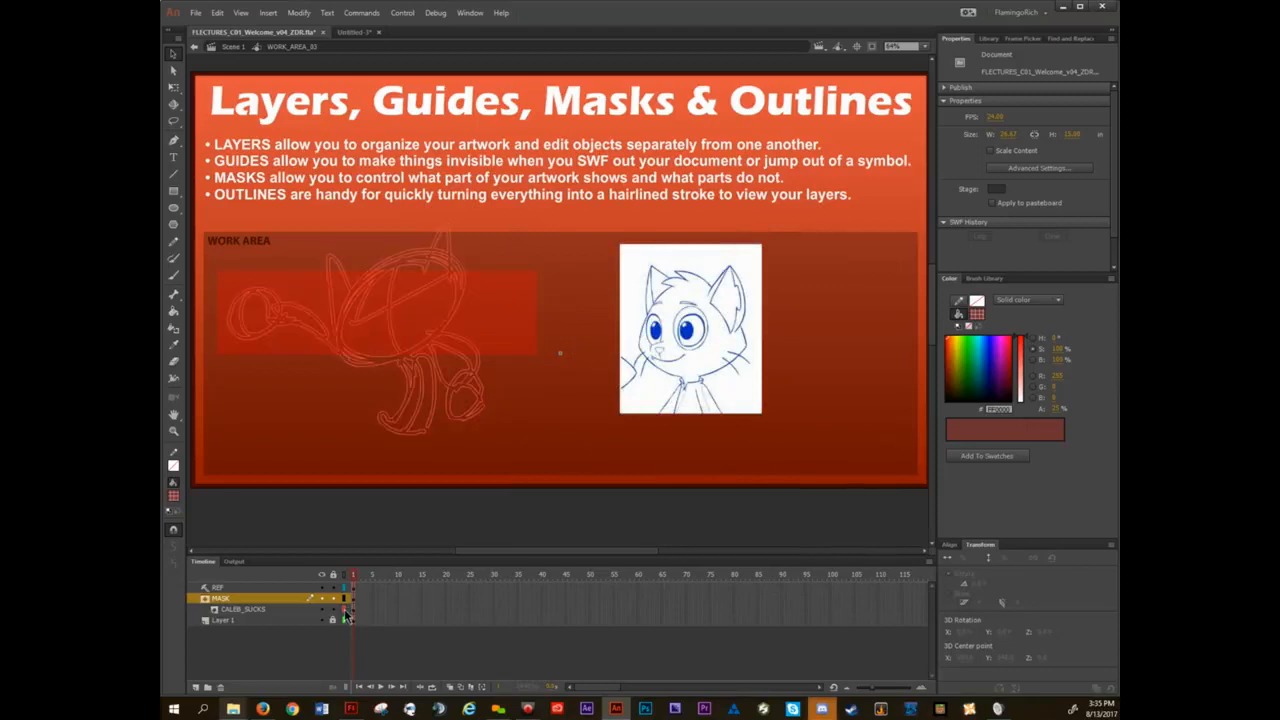
{"action": "left_click", "coordinate": [573, 426]}
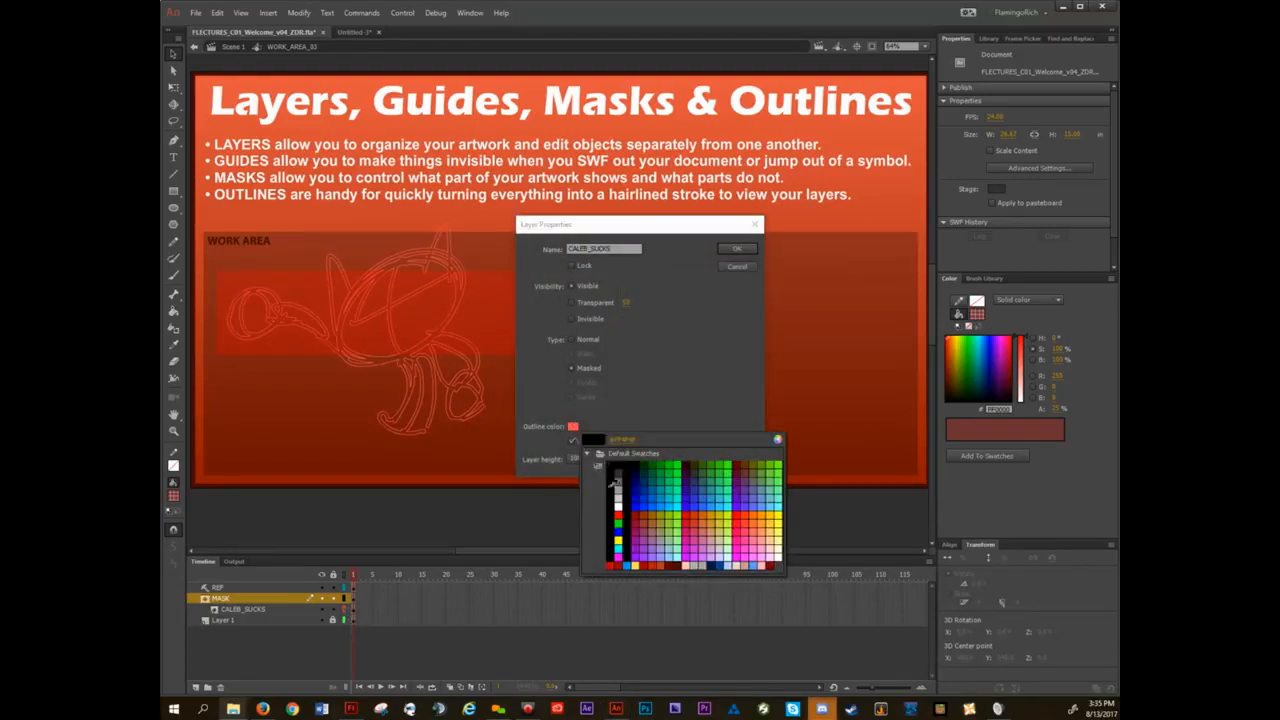
{"action": "left_click", "coordinate": [618, 512]}
{"action": "left_click", "coordinate": [735, 249]}
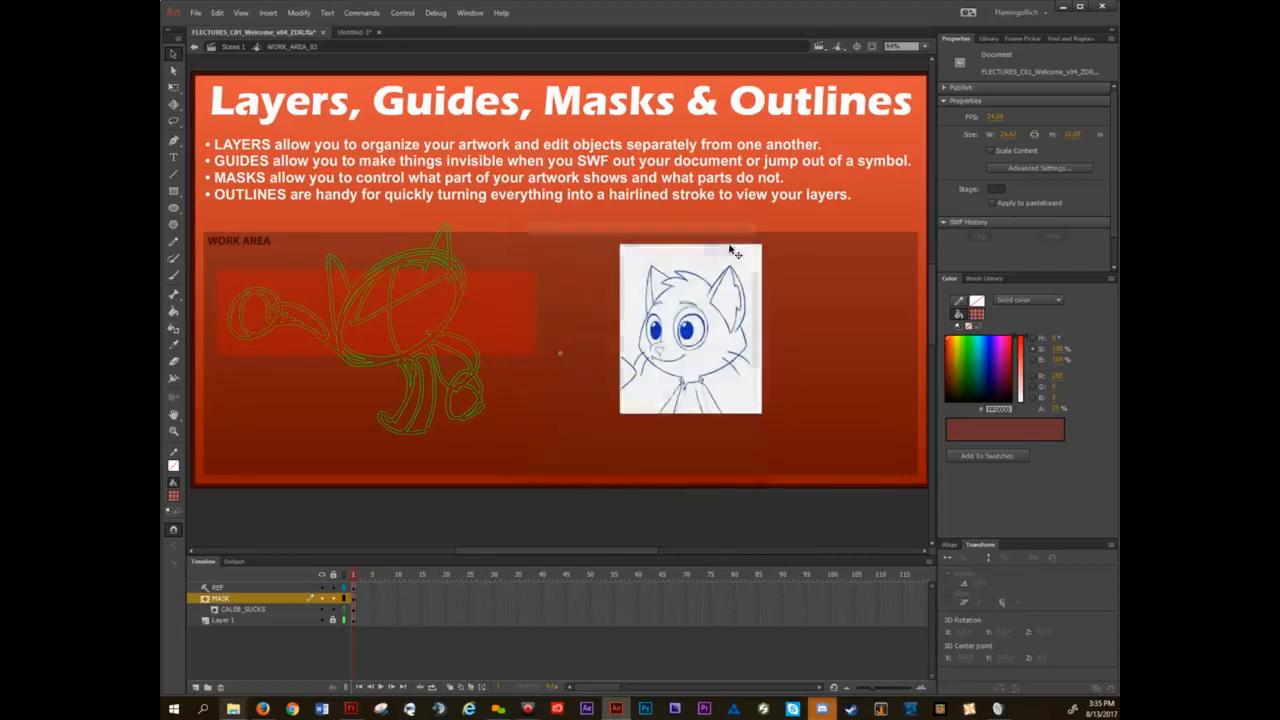
{"action": "left_click", "coordinate": [344, 609]}
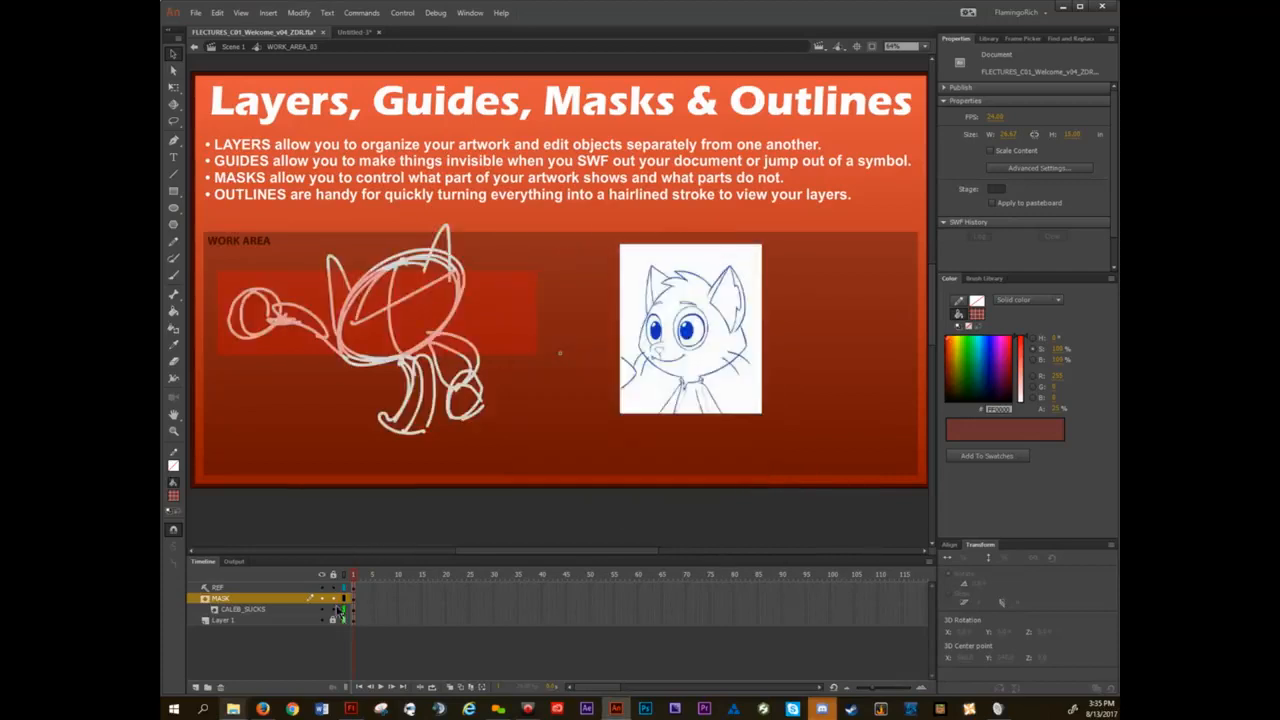
Toggle outline view for all layers on and off repeatedly to compare the sketch artwork with its outlines.
{"action": "left_click", "coordinate": [345, 577]}
{"action": "left_click", "coordinate": [345, 577]}
{"action": "left_click", "coordinate": [345, 577]}
{"action": "left_click", "coordinate": [345, 577]}
{"action": "left_click", "coordinate": [345, 577]}
{"action": "left_click", "coordinate": [345, 577]}
{"action": "left_click", "coordinate": [345, 577]}
{"action": "left_click", "coordinate": [345, 577]}
Exit the work area symbol to Scene 1 and advance to the Wet Art, Symbols & Libraries slide.
{"action": "double_click", "coordinate": [548, 520]}
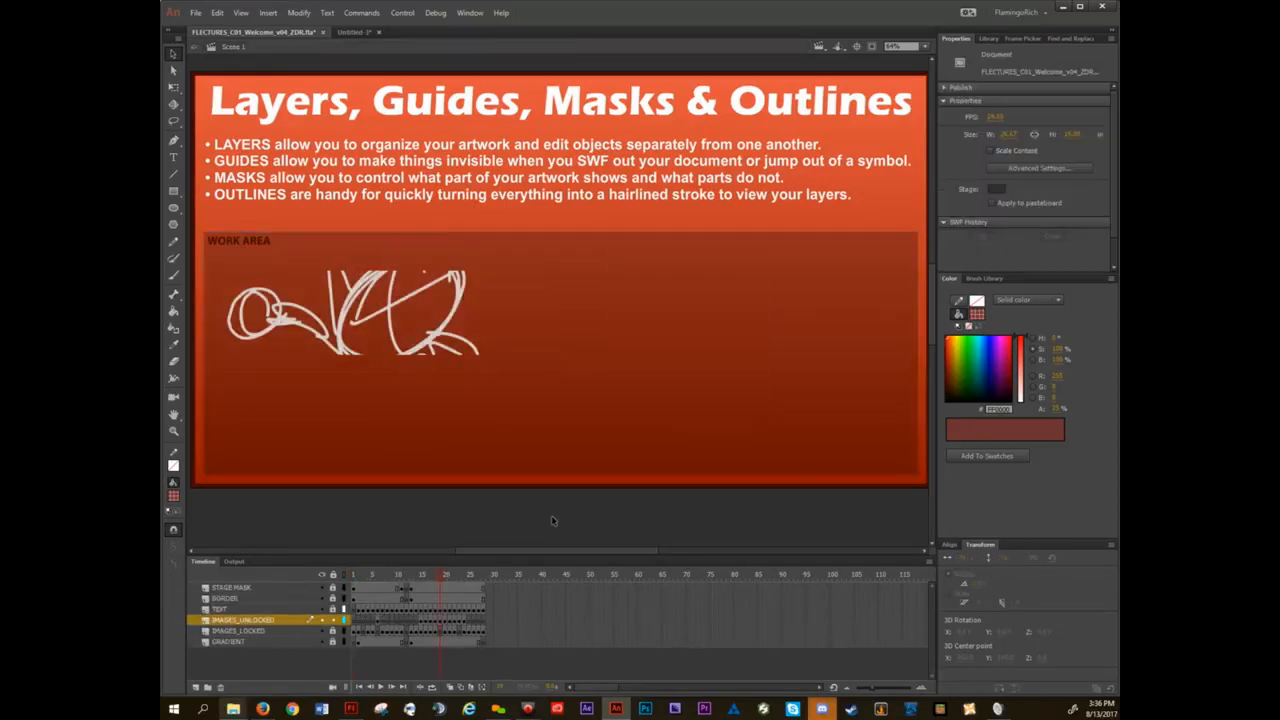
{"action": "key", "text": "period"}
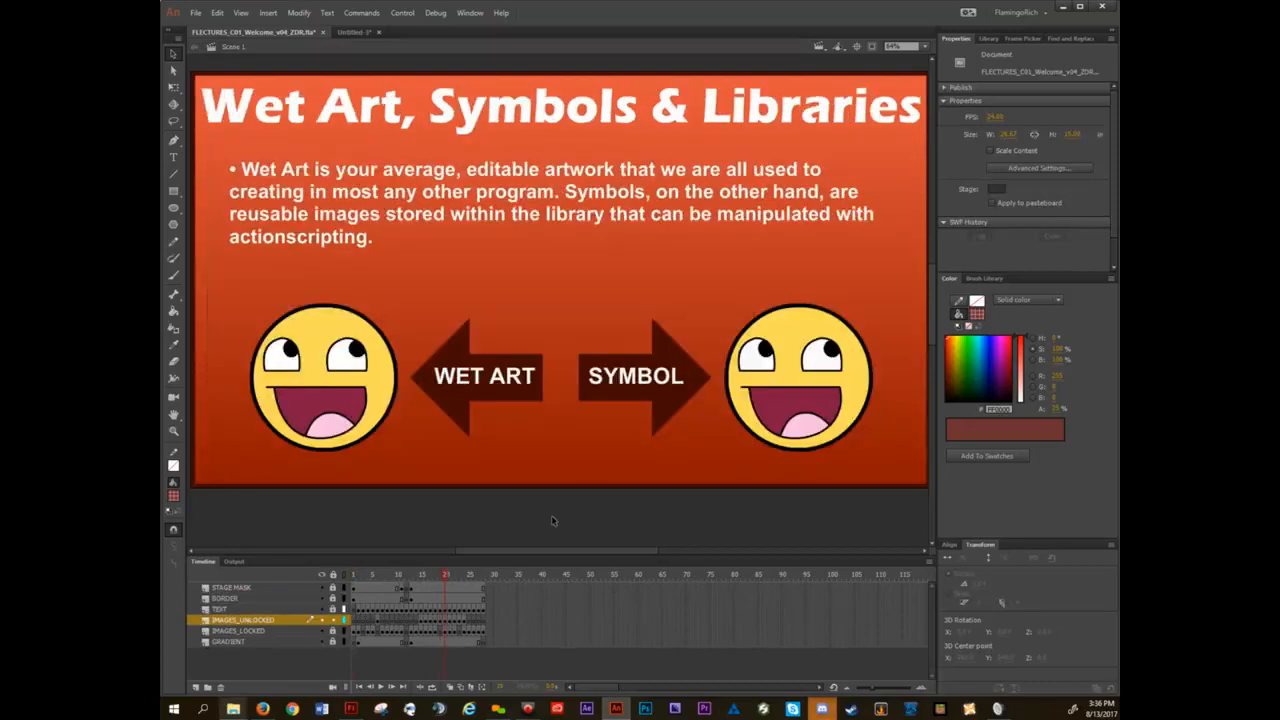
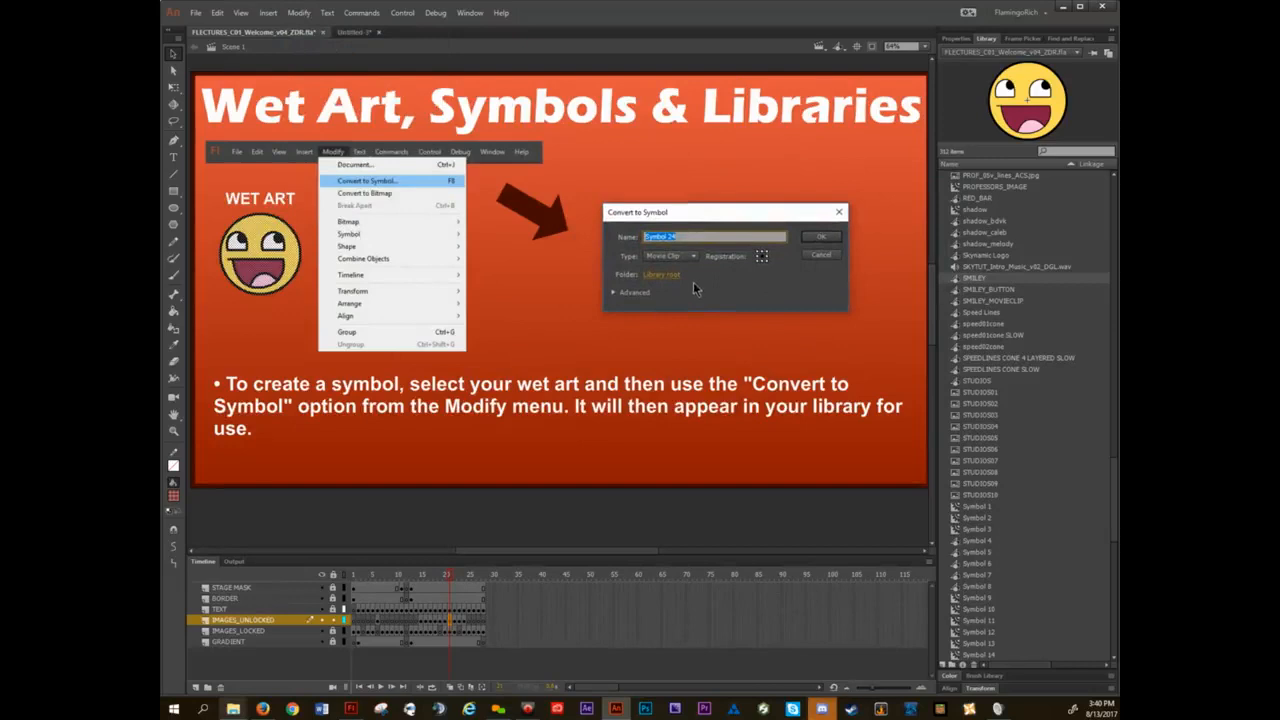
Convert the wet art smiley to a Graphic symbol named ZZ_SMILEY.
{"action": "left_click", "coordinate": [693, 257]}
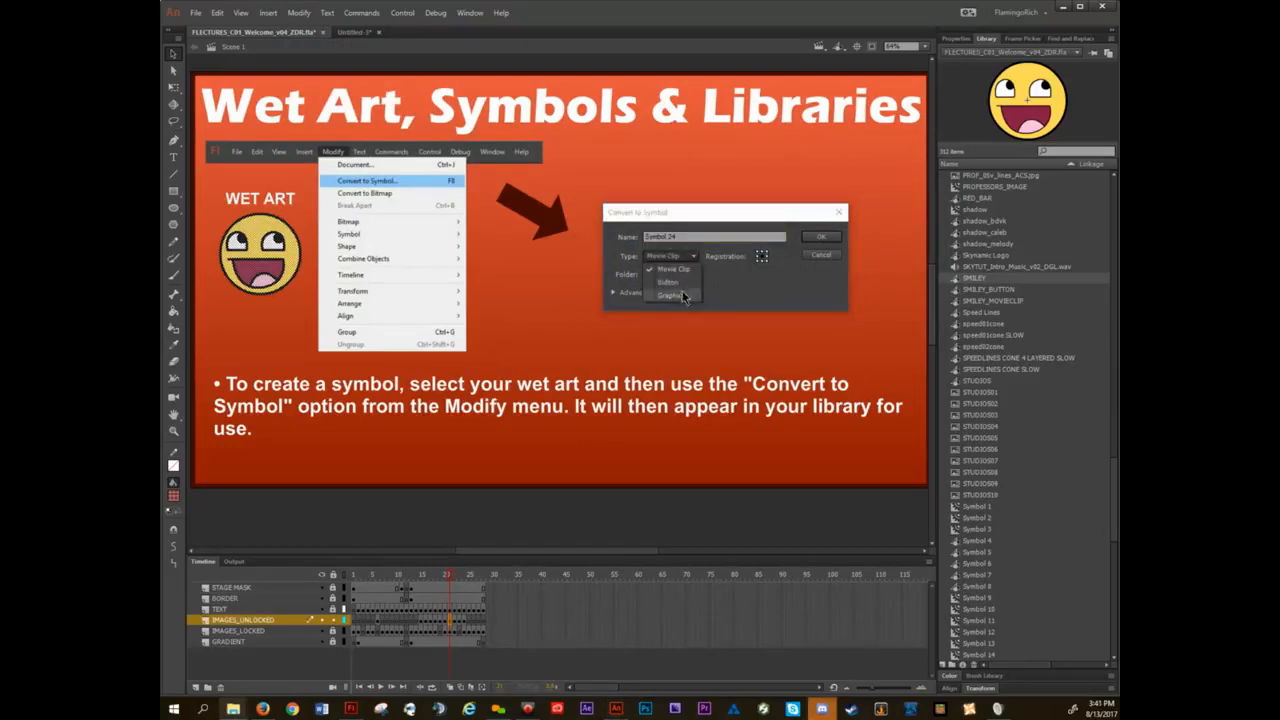
{"action": "left_click", "coordinate": [682, 291]}
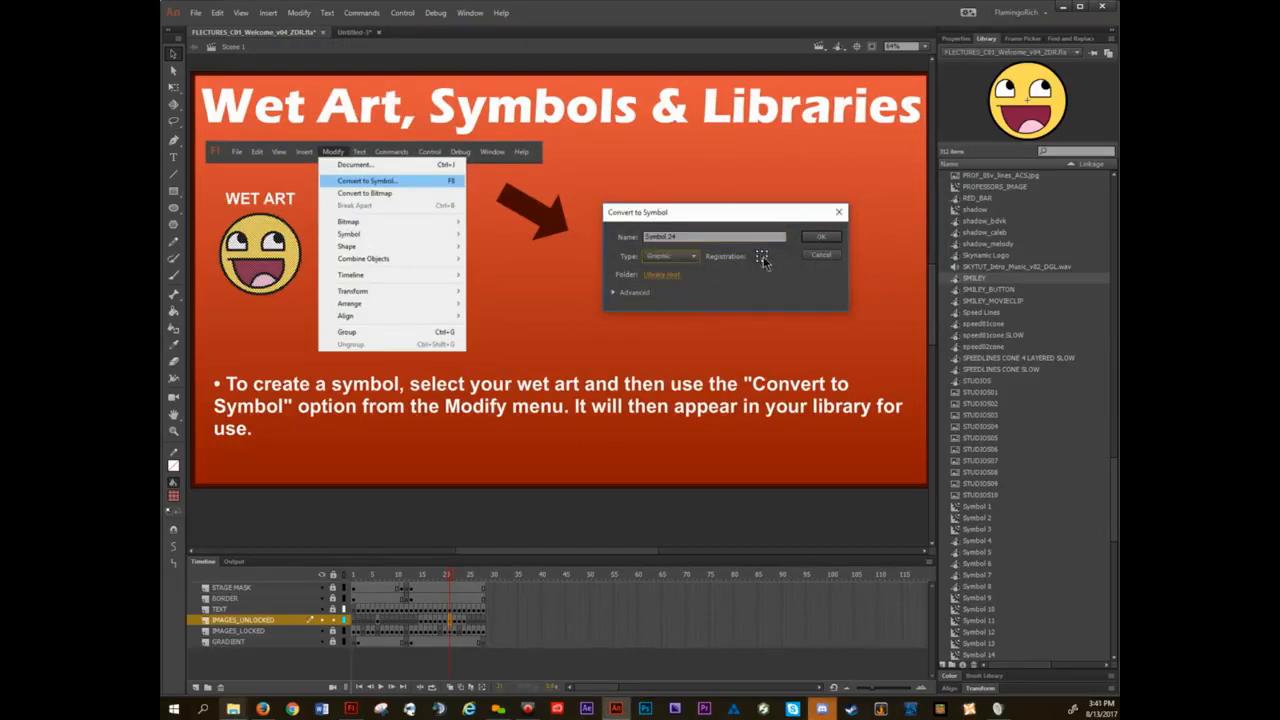
{"action": "left_click_drag", "start_coordinate": [690, 236], "coordinate": [628, 246]}
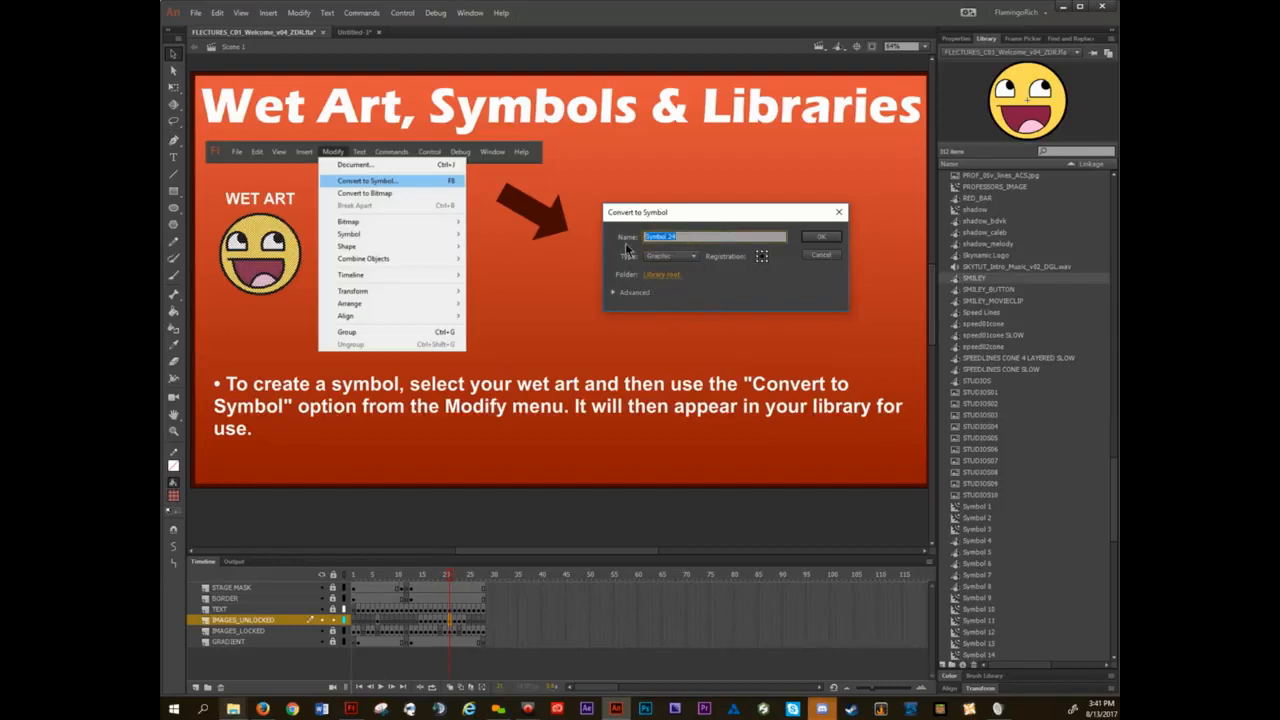
{"action": "type", "text": "ZZ_SMILEY"}
{"action": "left_click", "coordinate": [821, 240]}
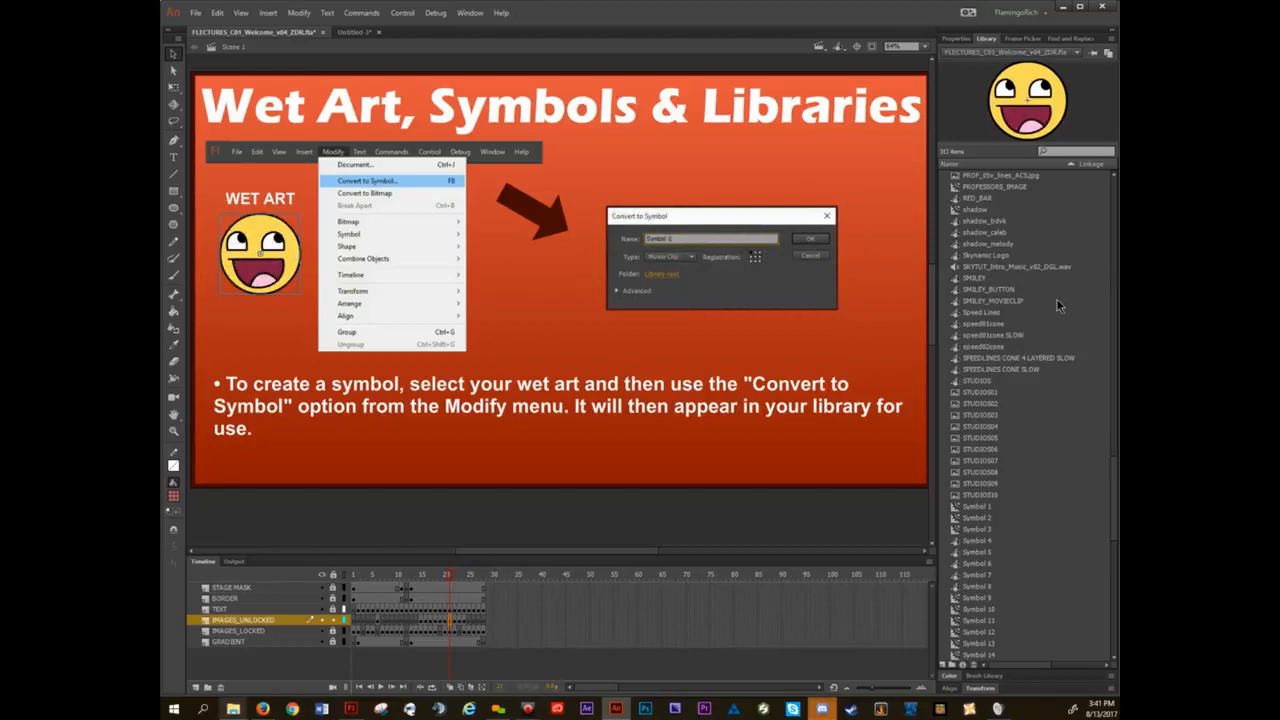
Place two instances of ZZ_SMILEY from the library on the slide, then undo both placements.
{"action": "scroll", "coordinate": [1059, 306], "scroll_direction": "down", "scroll_amount": 12}
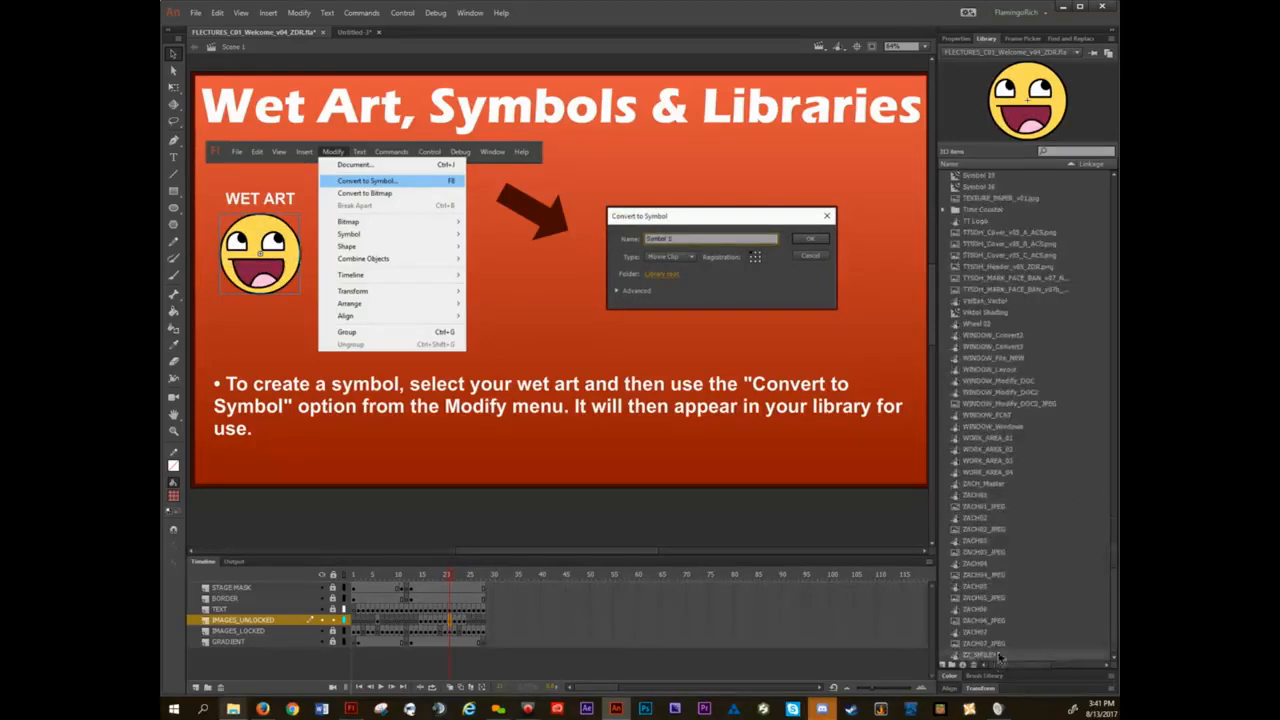
{"action": "left_click_drag", "start_coordinate": [990, 656], "coordinate": [713, 409]}
{"action": "left_click_drag", "start_coordinate": [992, 655], "coordinate": [713, 503]}
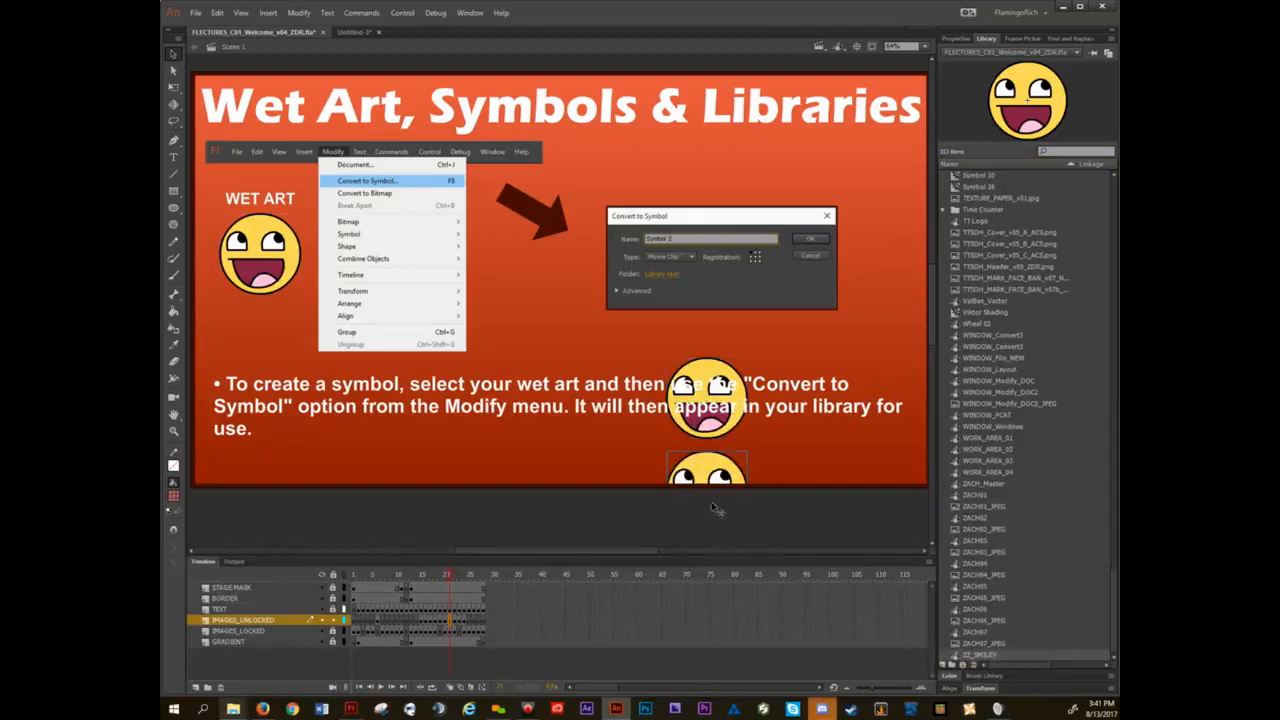
{"action": "key", "text": "ctrl+z"}
{"action": "key", "text": "ctrl+z"}
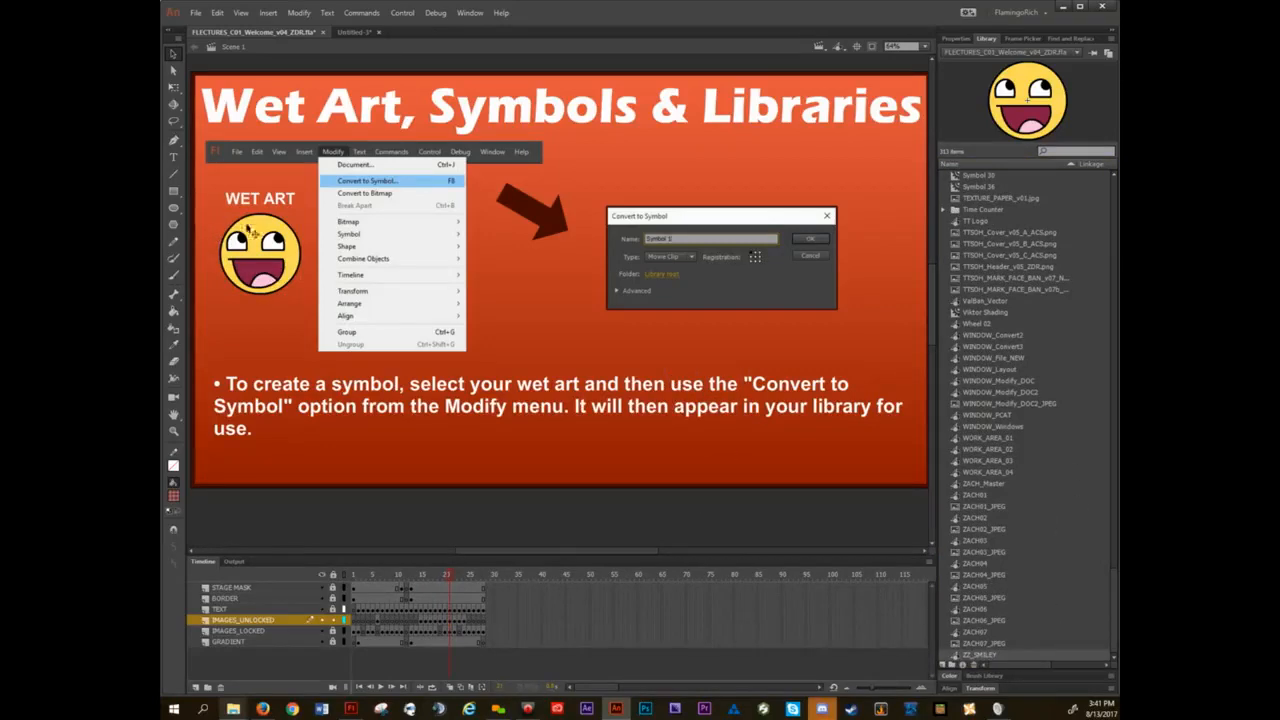
Edit the ZZ_SMILEY symbol in place, pull its outline outward, undo the distortion and return to Scene 1.
{"action": "mouse_move", "coordinate": [272, 235]}
{"action": "left_mouse_down"}
{"action": "mouse_move", "coordinate": [262, 246]}
{"action": "mouse_move", "coordinate": [302, 271]}
{"action": "mouse_move", "coordinate": [611, 178]}
{"action": "mouse_move", "coordinate": [574, 319]}
{"action": "mouse_move", "coordinate": [258, 238]}
{"action": "left_mouse_up"}
{"action": "double_click", "coordinate": [258, 240]}
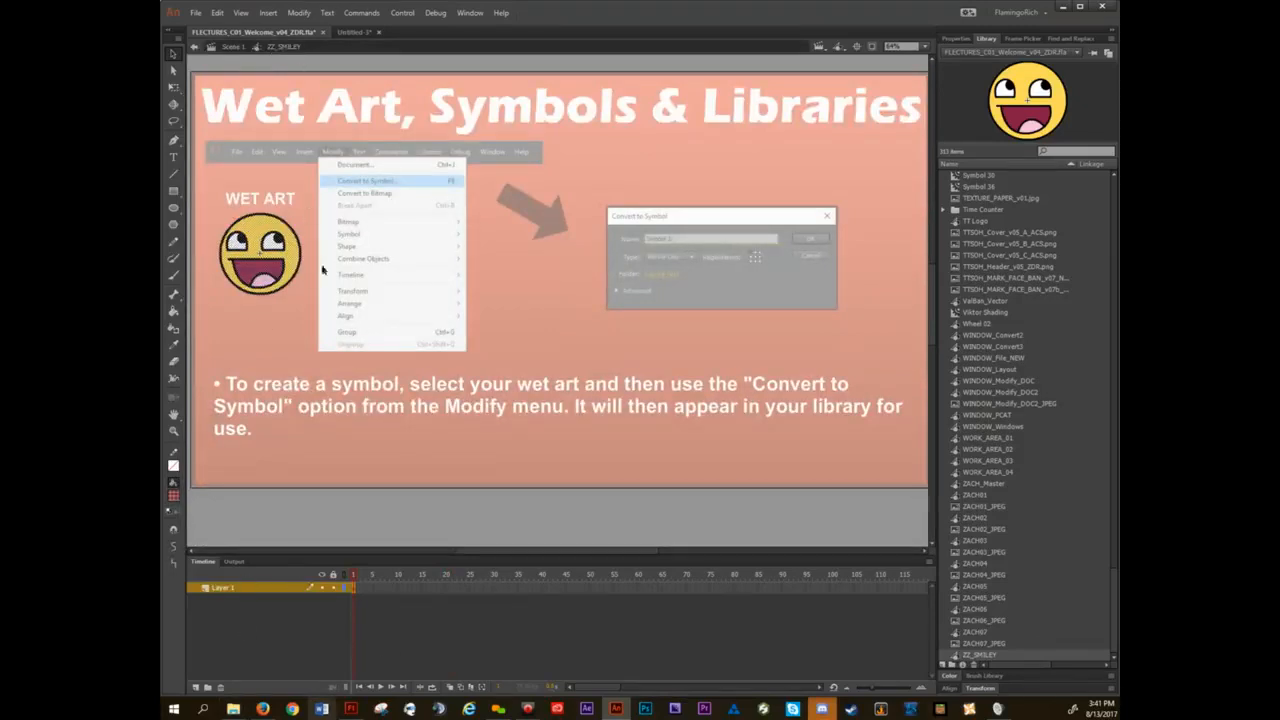
{"action": "left_click_drag", "start_coordinate": [292, 224], "coordinate": [348, 188]}
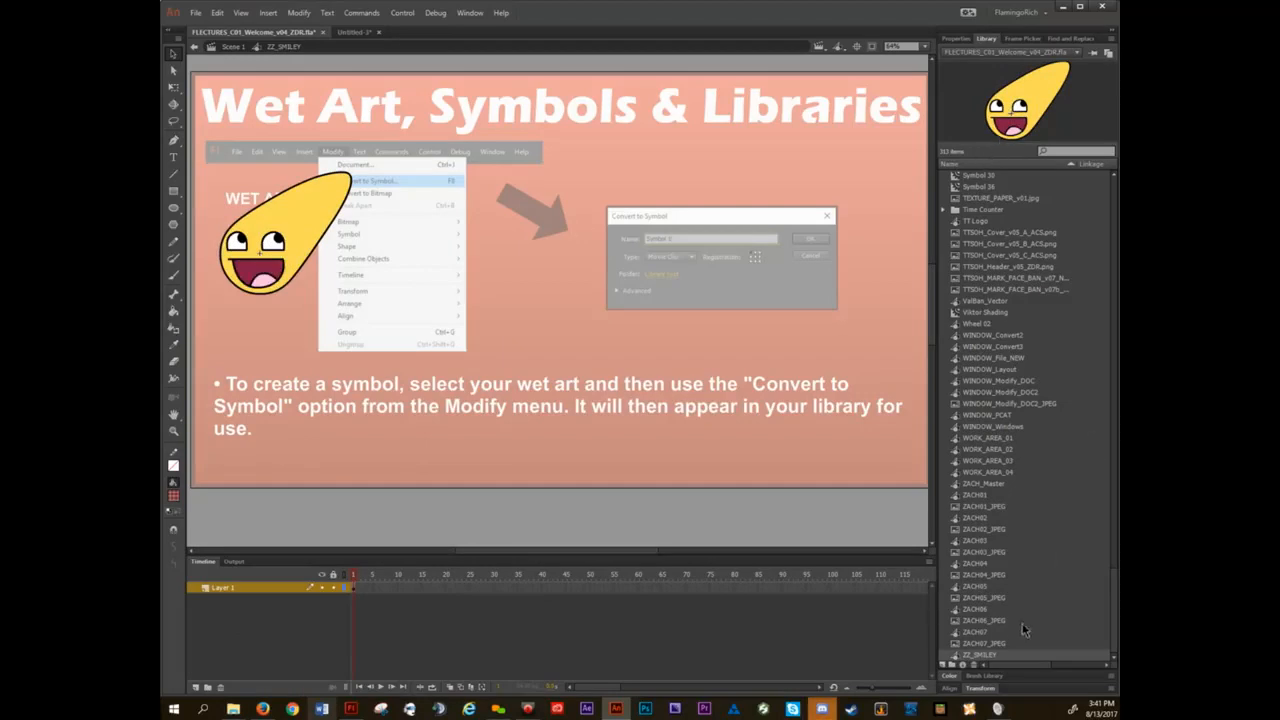
{"action": "key", "text": "ctrl+z"}
{"action": "double_click", "coordinate": [281, 330]}
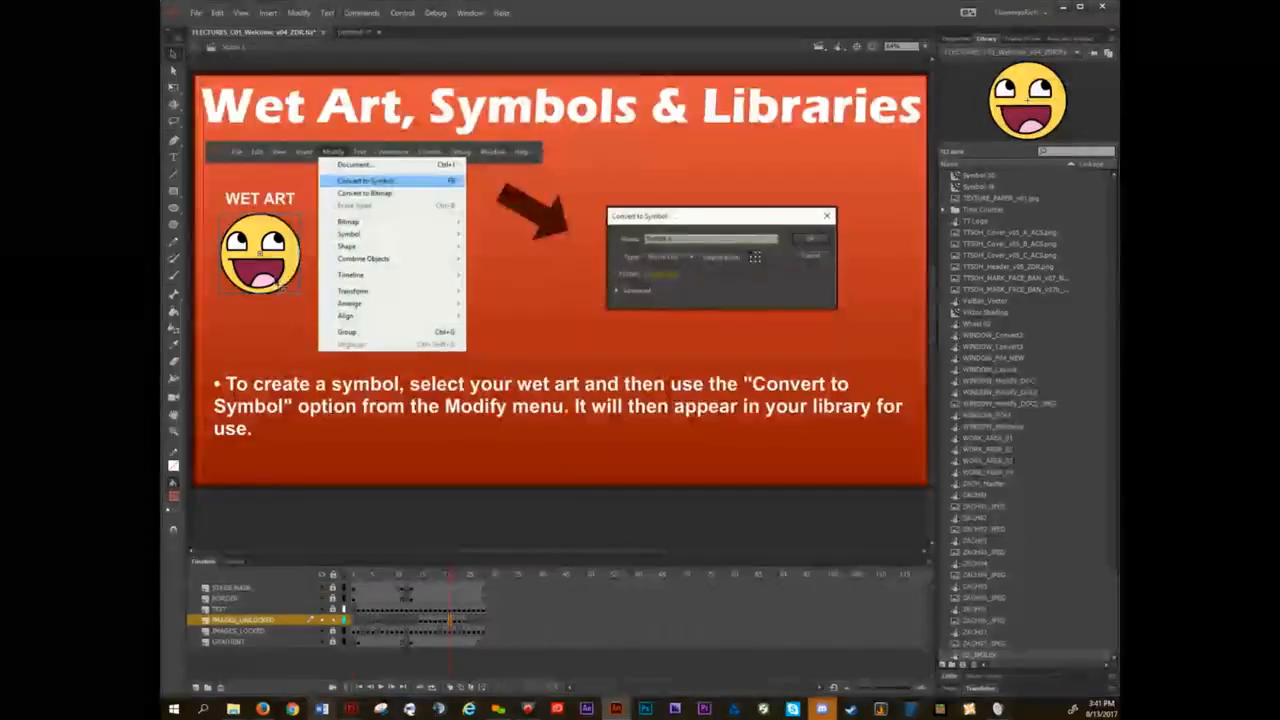
Advance to the slide on the three types of symbols and show the properties of the movie clip smiley.
{"action": "key", "text": "Return"}
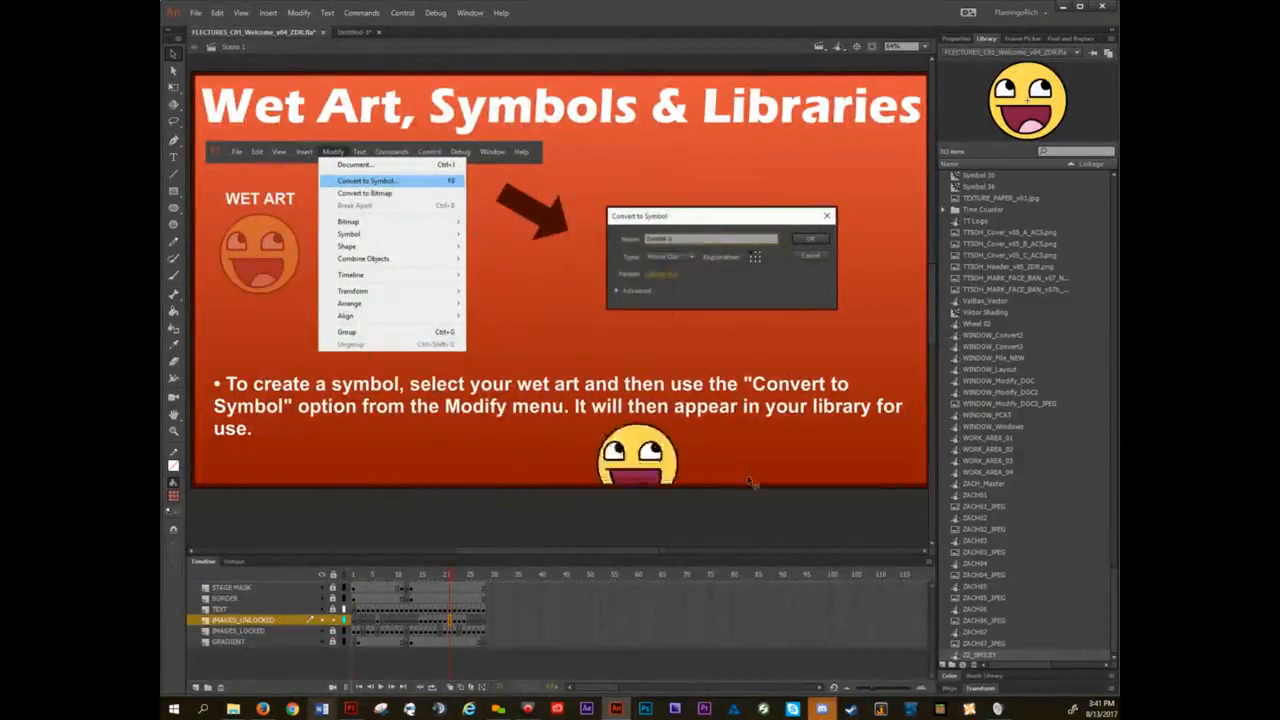
{"action": "left_click", "coordinate": [299, 12]}
{"action": "left_click", "coordinate": [306, 18]}
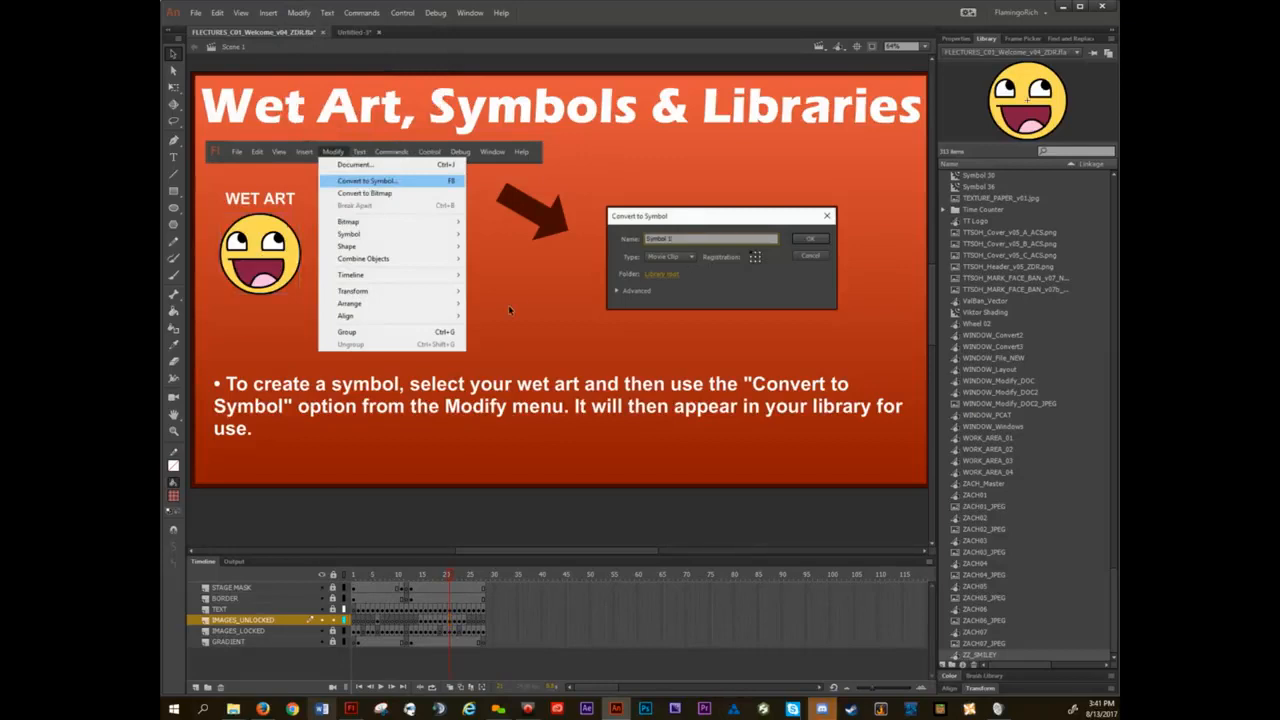
{"action": "key", "text": "period"}
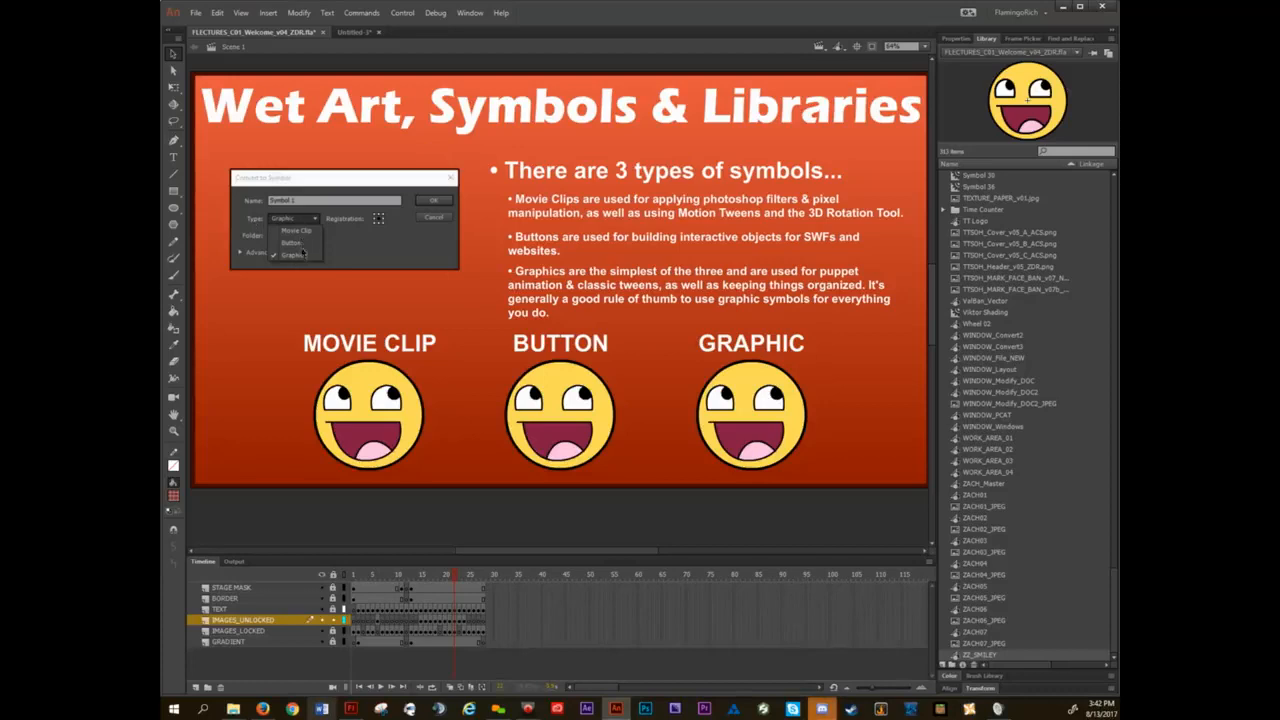
{"action": "left_click", "coordinate": [958, 39]}
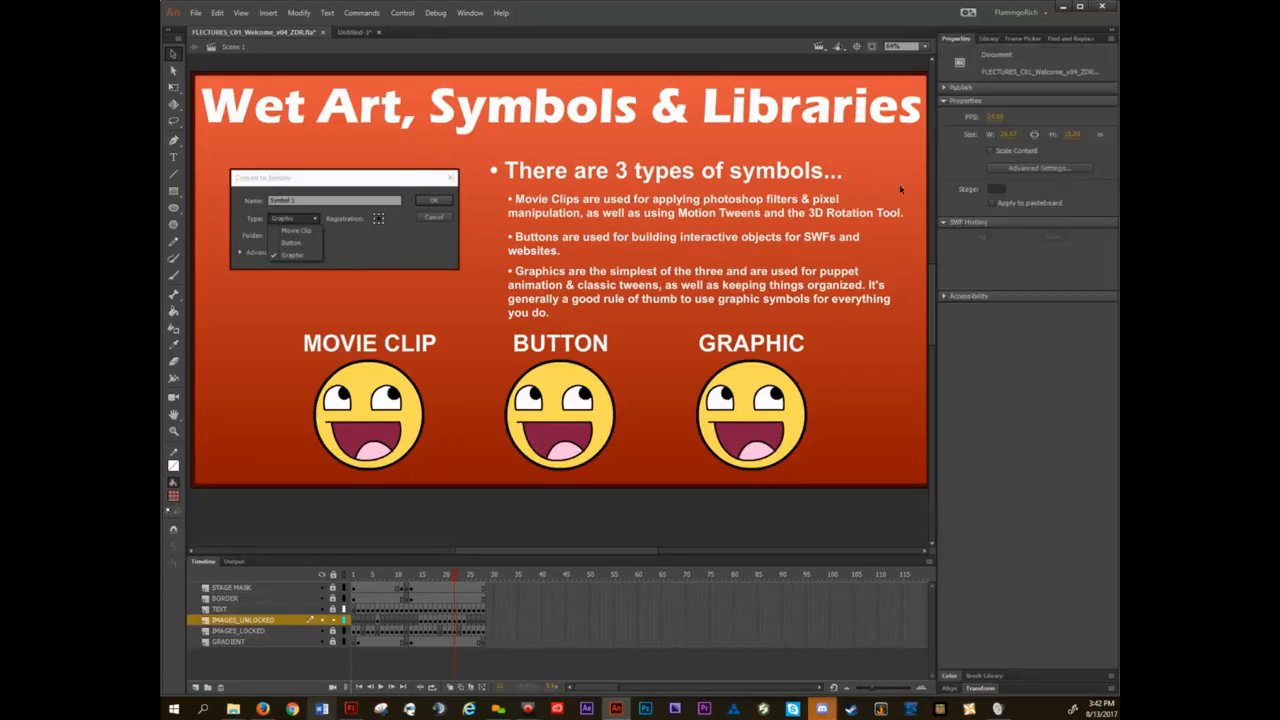
{"action": "left_click", "coordinate": [408, 418]}
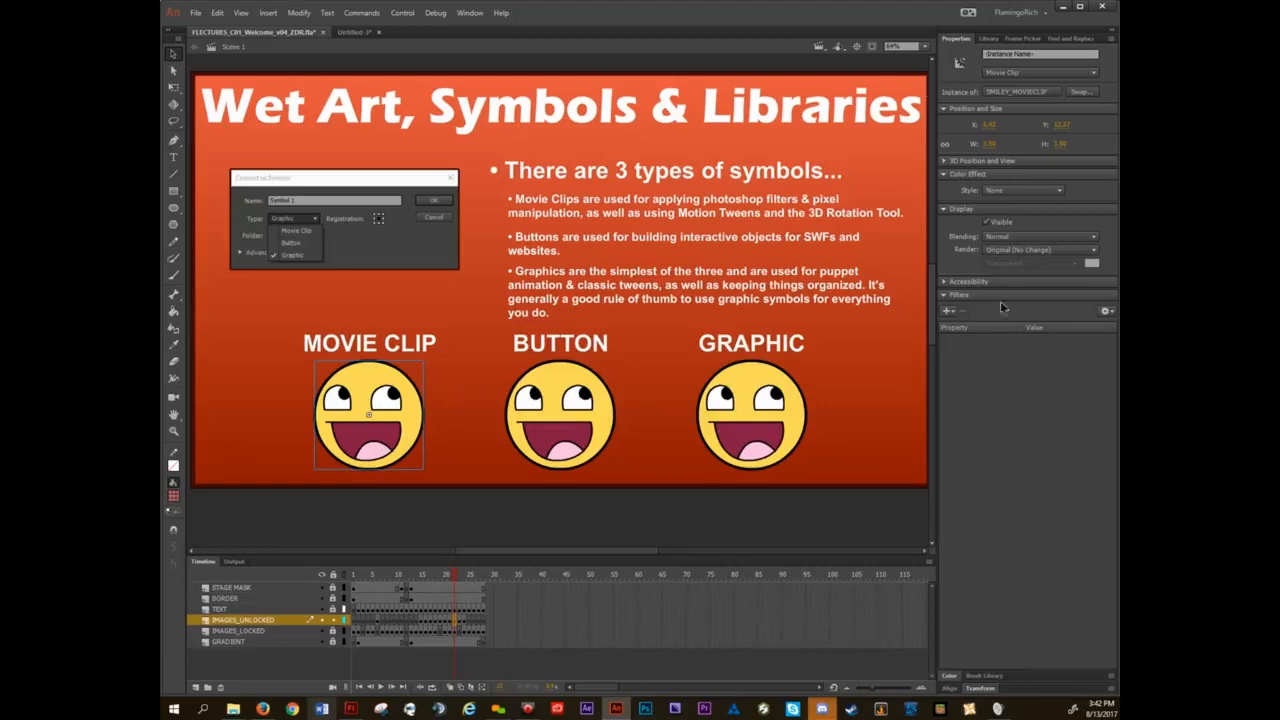
Place a ZZ_SMILEY instance from the library beside the GRAPHIC smiley and break it apart.
{"action": "left_click", "coordinate": [990, 39]}
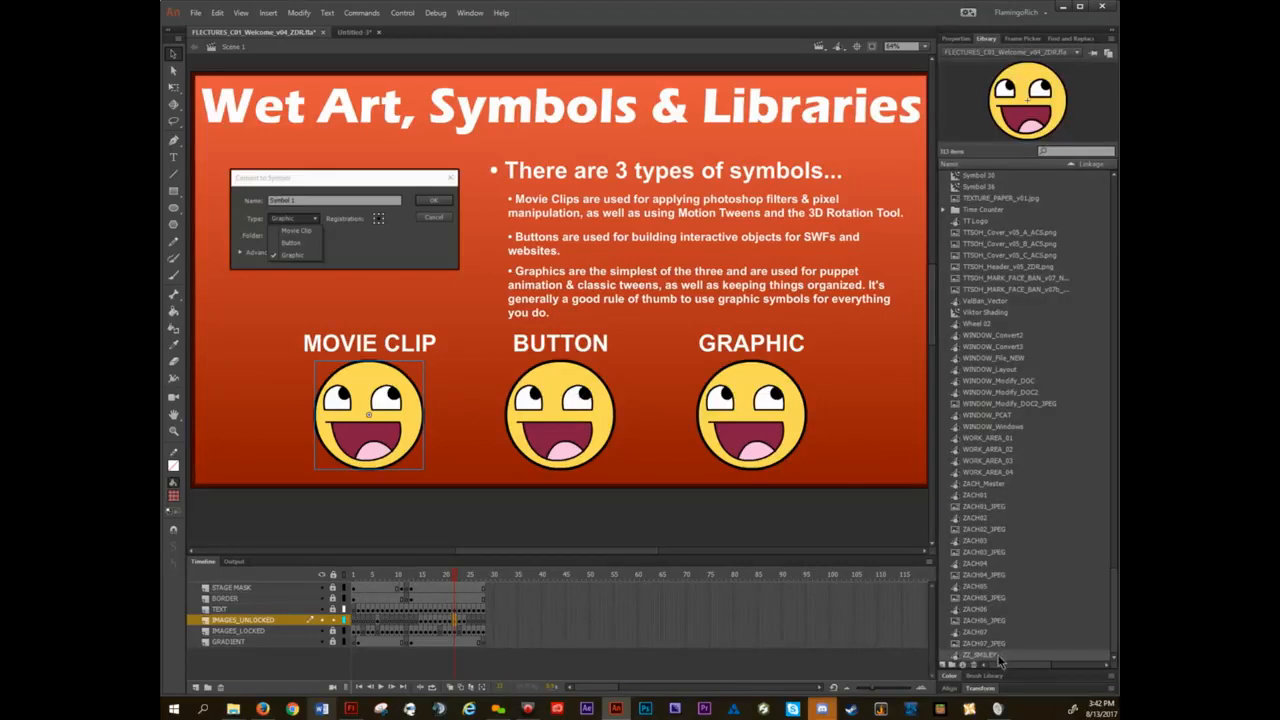
{"action": "left_click_drag", "start_coordinate": [998, 660], "coordinate": [886, 397]}
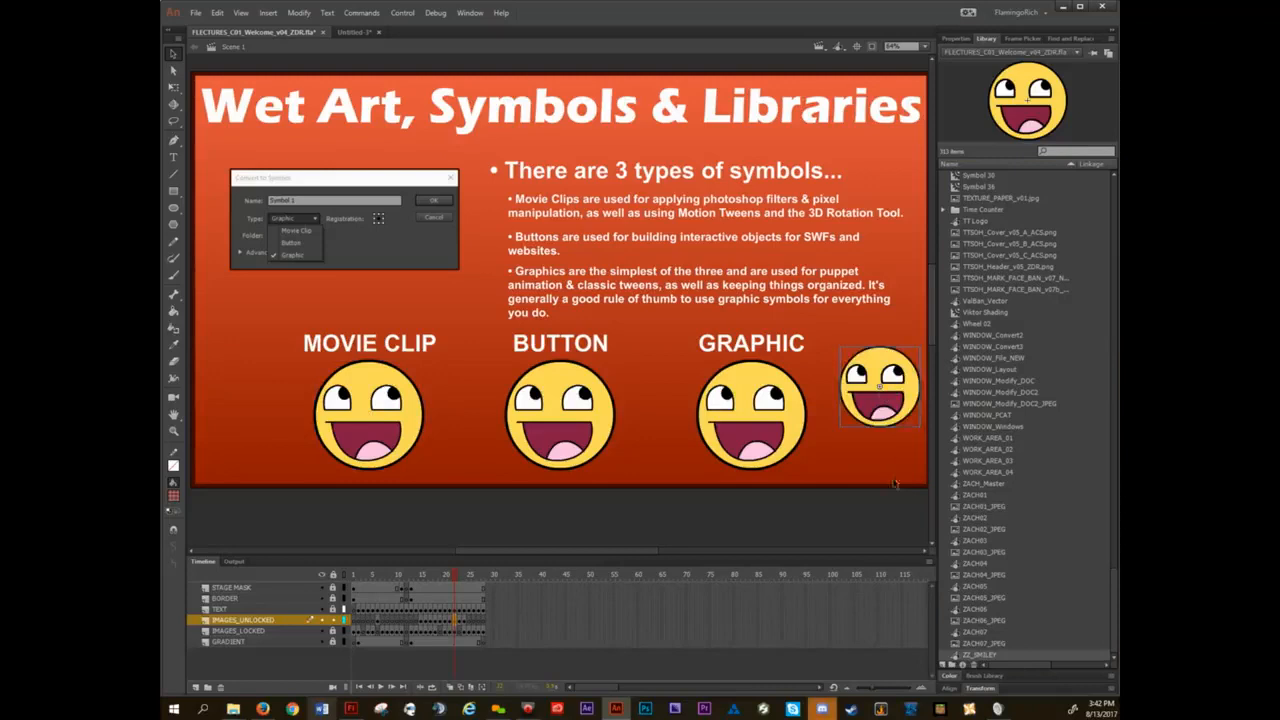
{"action": "left_click_drag", "start_coordinate": [877, 464], "coordinate": [825, 453]}
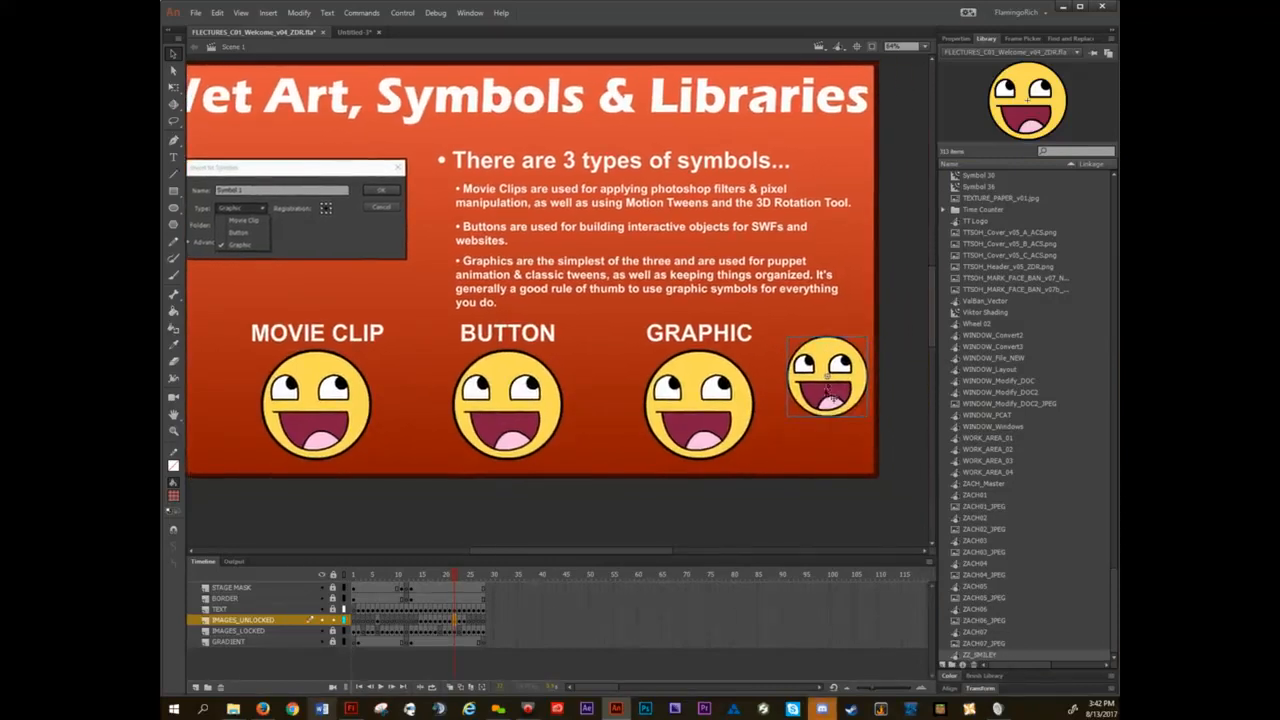
{"action": "mouse_move", "coordinate": [833, 400]}
{"action": "left_mouse_down"}
{"action": "mouse_move", "coordinate": [795, 409]}
{"action": "mouse_move", "coordinate": [809, 337]}
{"action": "mouse_move", "coordinate": [826, 389]}
{"action": "left_mouse_up"}
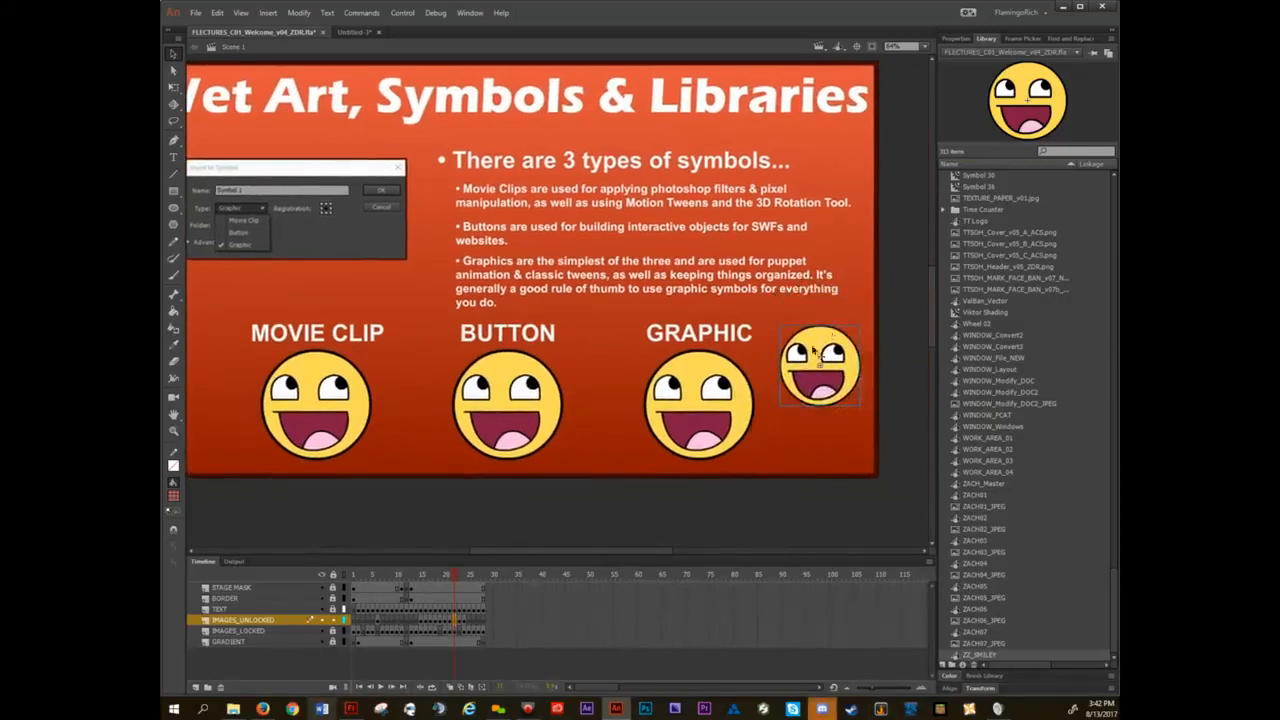
{"action": "right_click", "coordinate": [806, 345]}
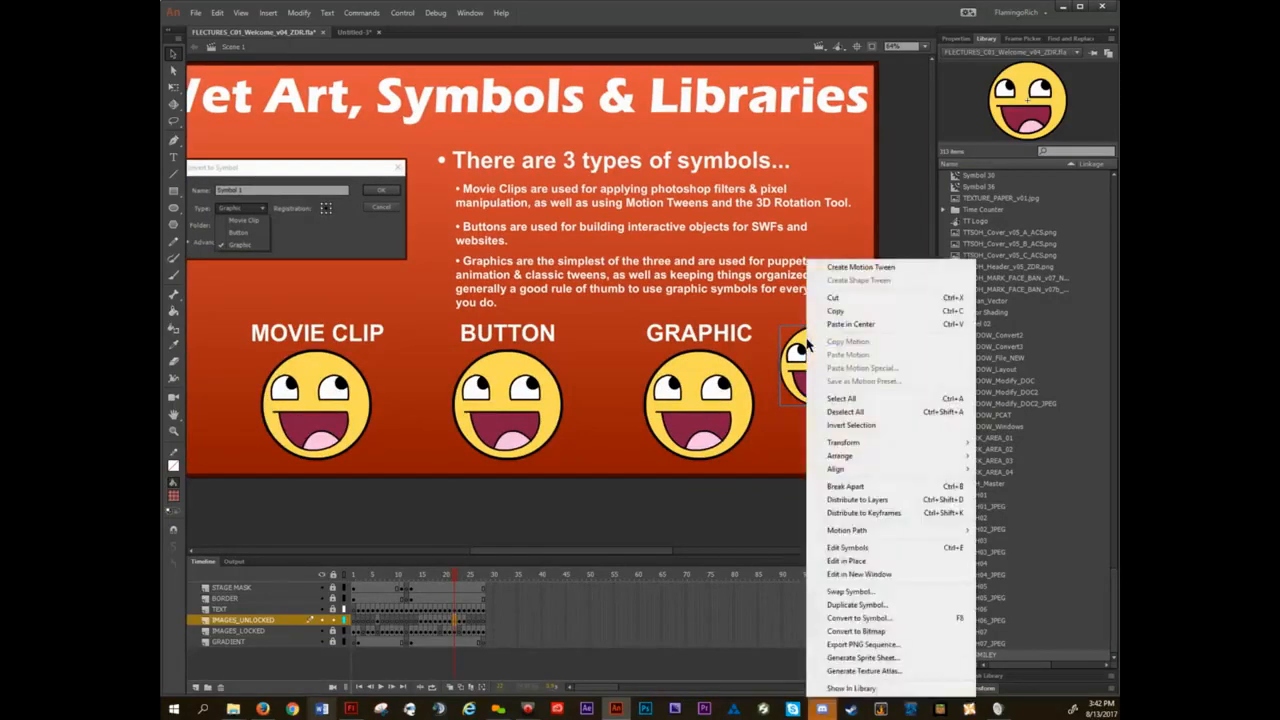
{"action": "left_click", "coordinate": [875, 490]}
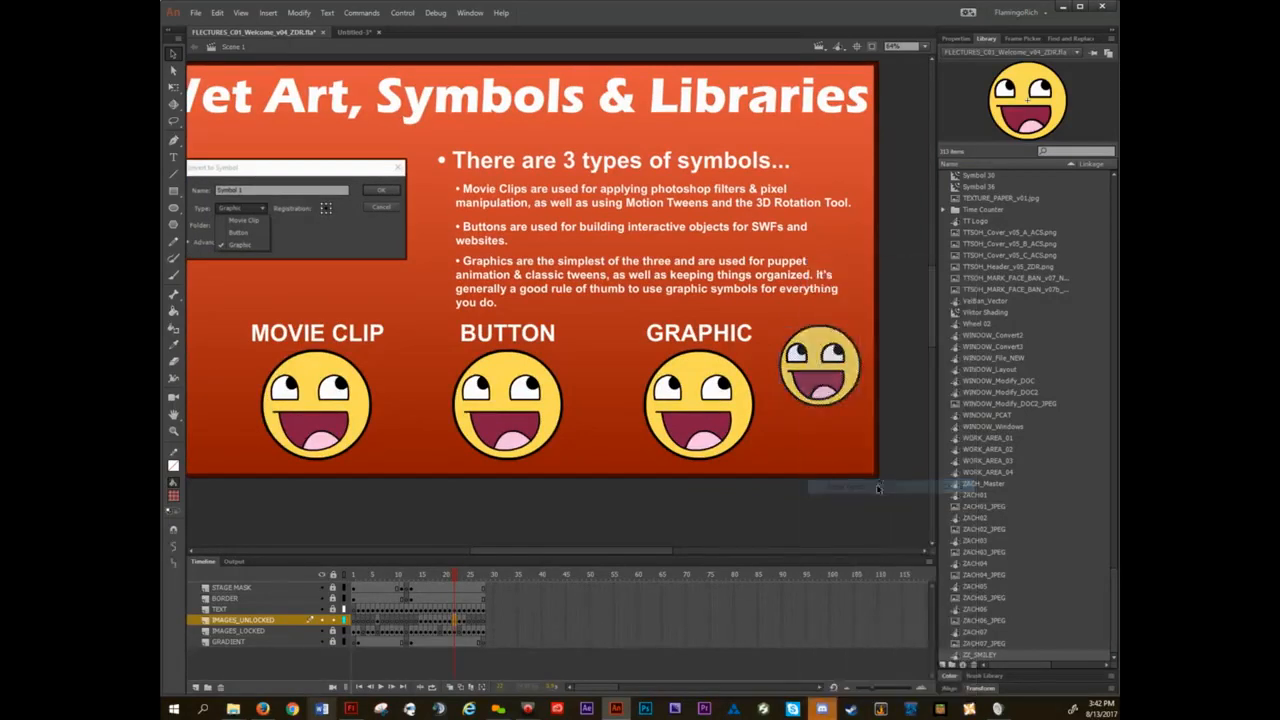
Pull the broken-apart smiley's outline outward twice, undoing each distortion, and delete the smiley from the slide.
{"action": "left_click", "coordinate": [838, 313]}
{"action": "left_click_drag", "start_coordinate": [846, 335], "coordinate": [867, 305]}
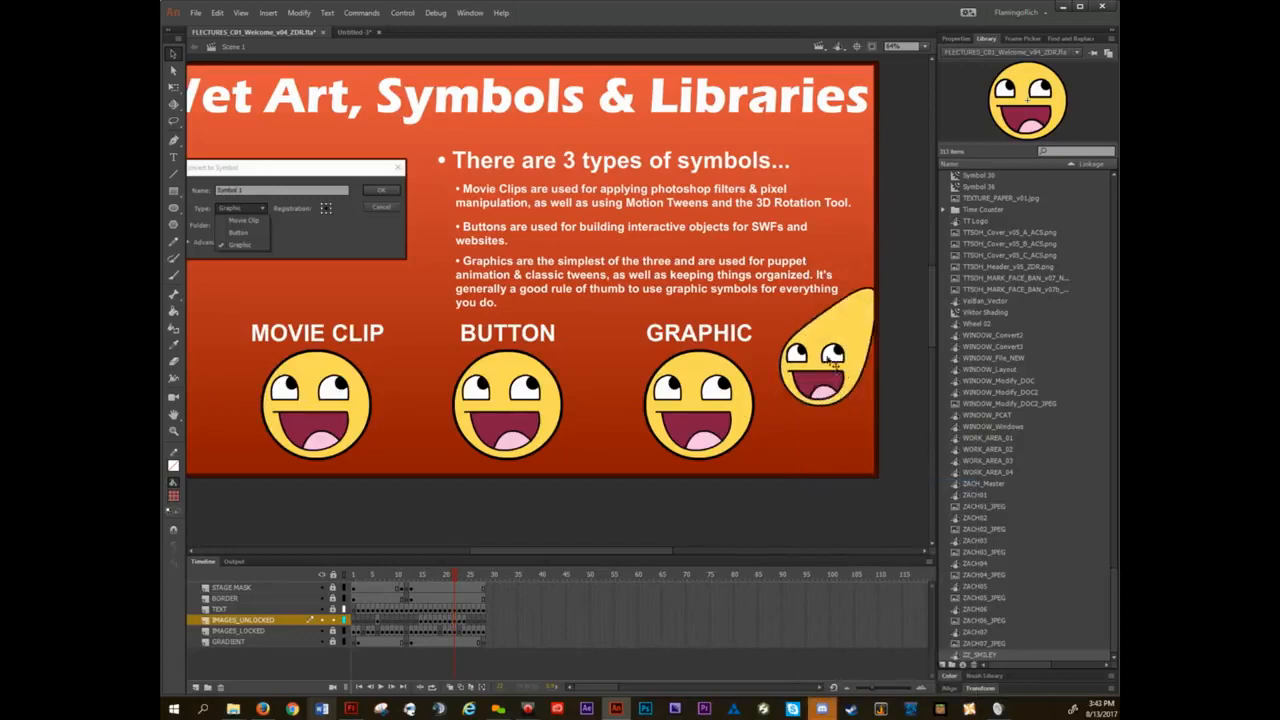
{"action": "key", "text": "ctrl+z"}
{"action": "left_click_drag", "start_coordinate": [797, 334], "coordinate": [777, 316]}
{"action": "key", "text": "ctrl+z"}
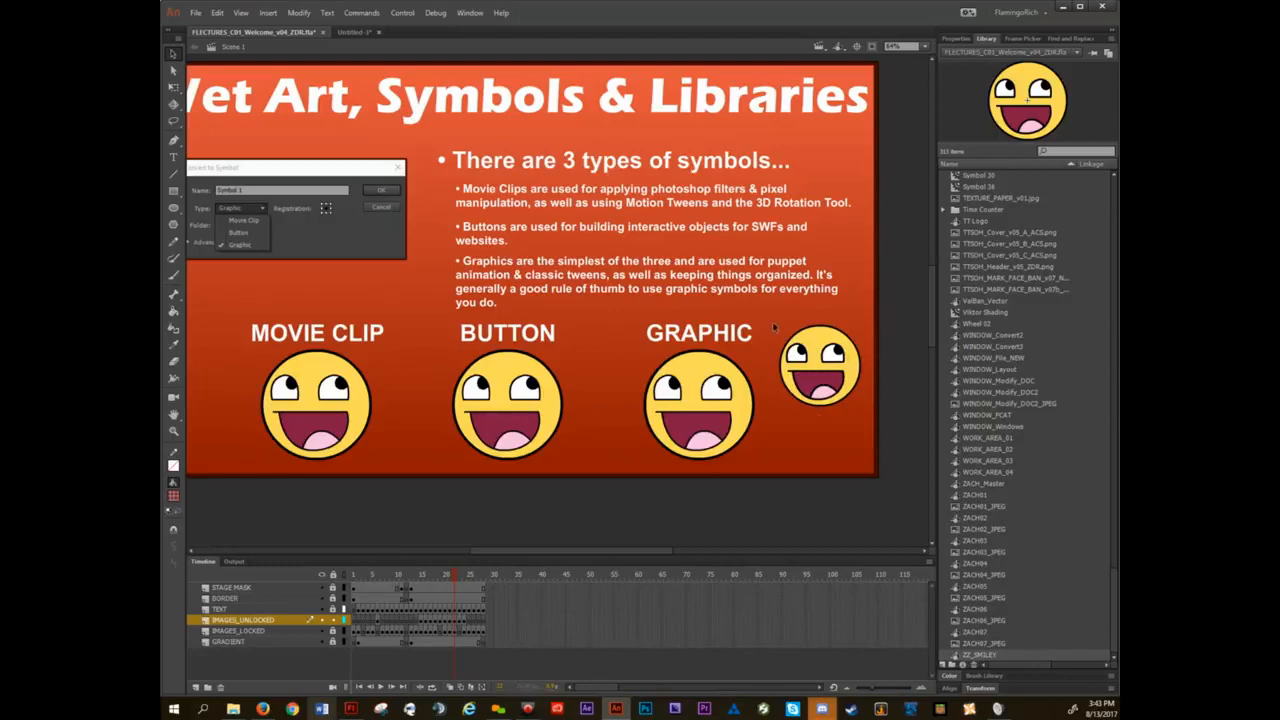
{"action": "left_click_drag", "start_coordinate": [771, 314], "coordinate": [866, 418]}
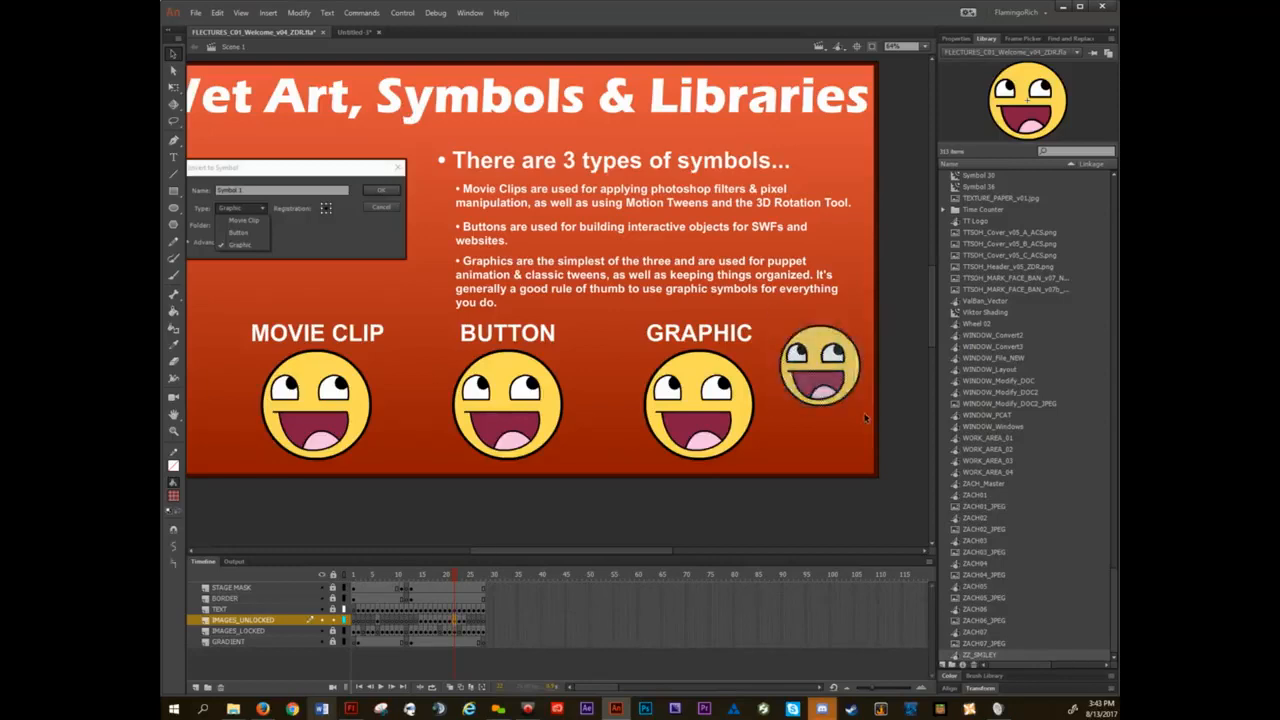
{"action": "key", "text": "Delete"}
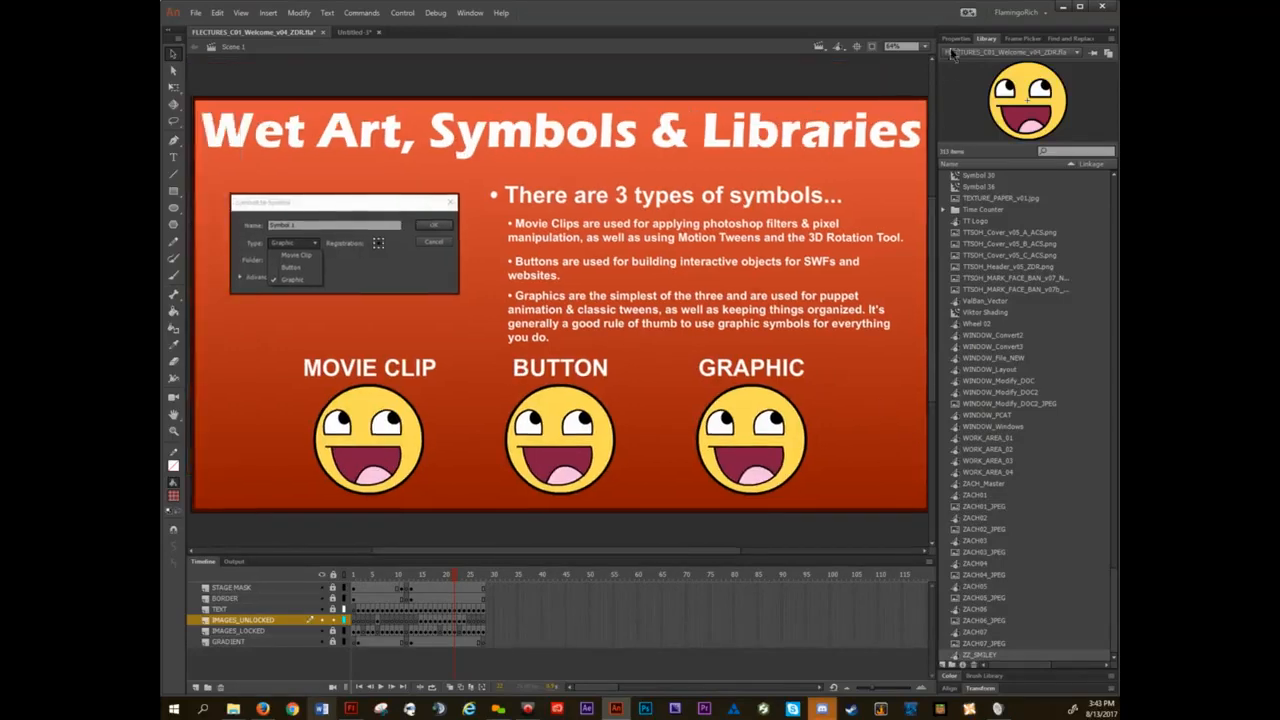
View the movie clip smiley's properties, enter its symbol to inspect the artwork and return to Scene 1.
{"action": "left_click", "coordinate": [955, 39]}
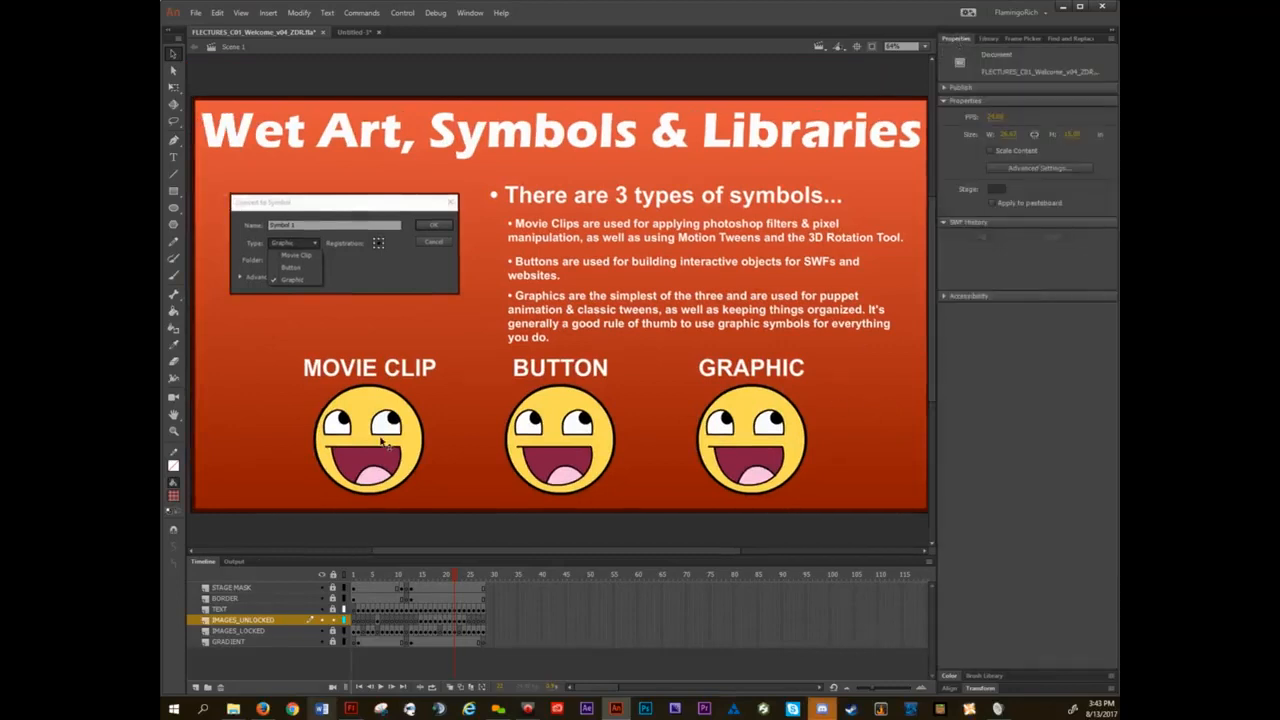
{"action": "left_click", "coordinate": [370, 404]}
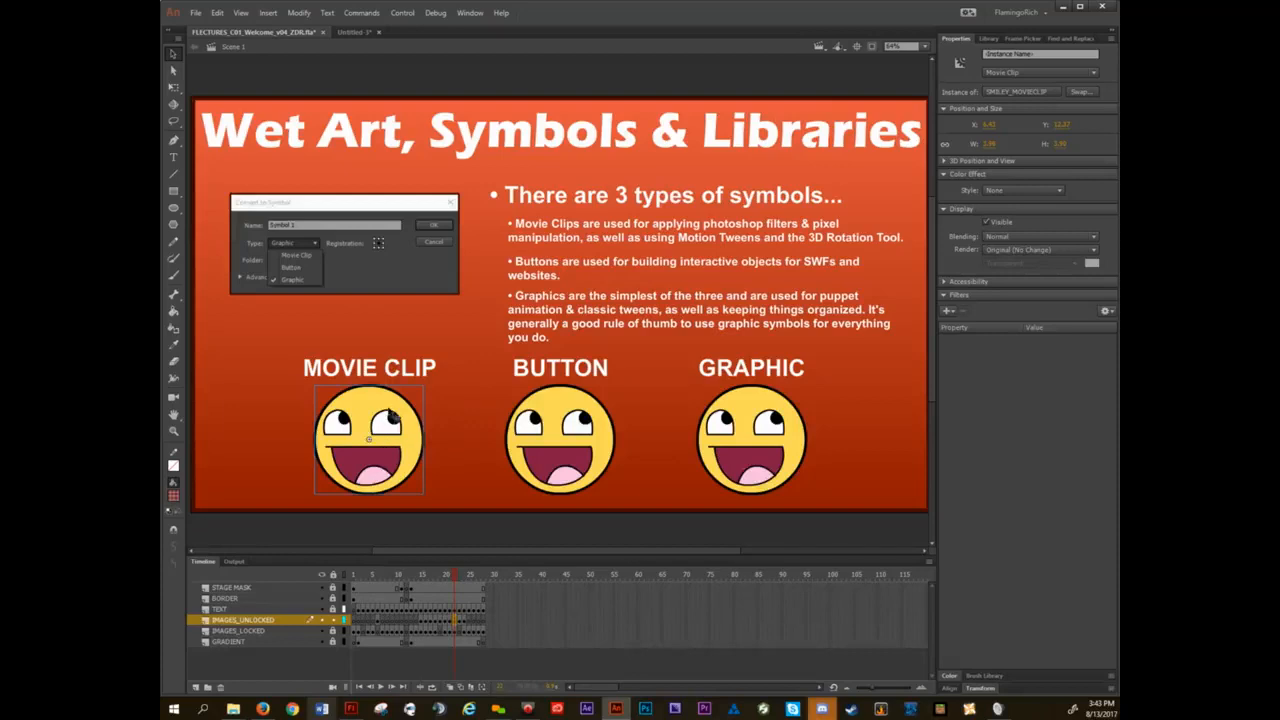
{"action": "double_click", "coordinate": [394, 415]}
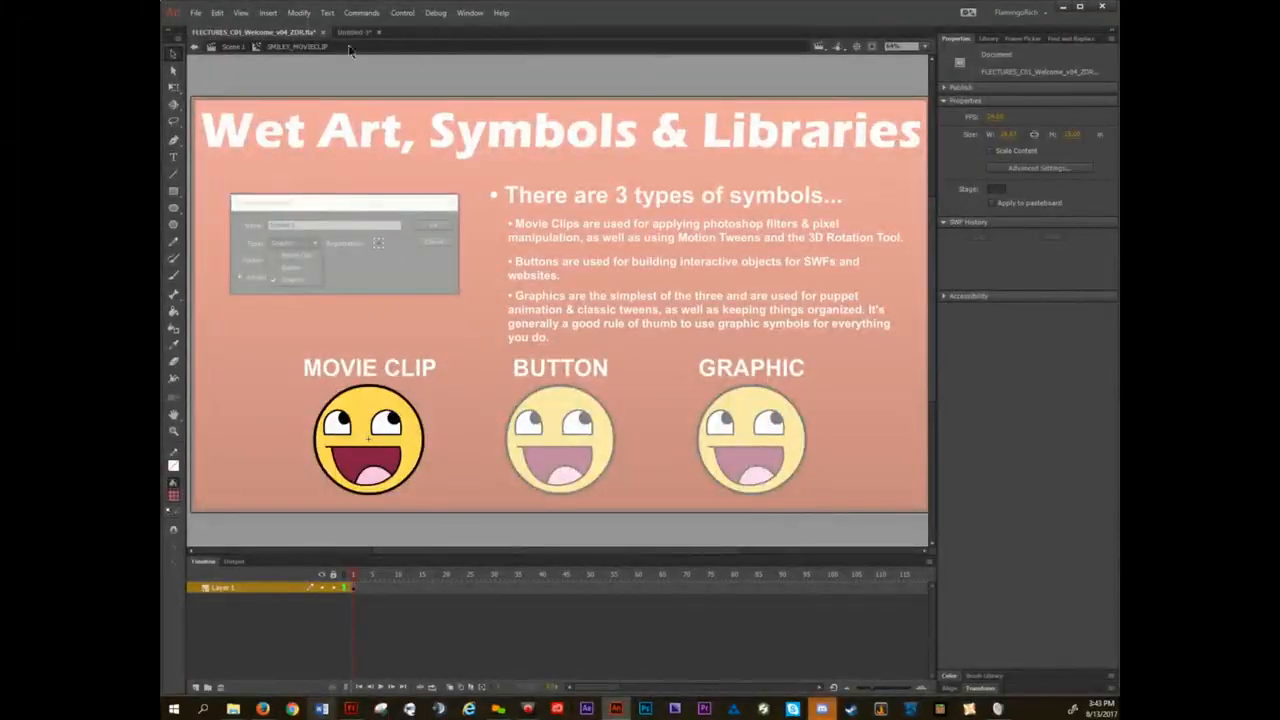
{"action": "double_click", "coordinate": [258, 348]}
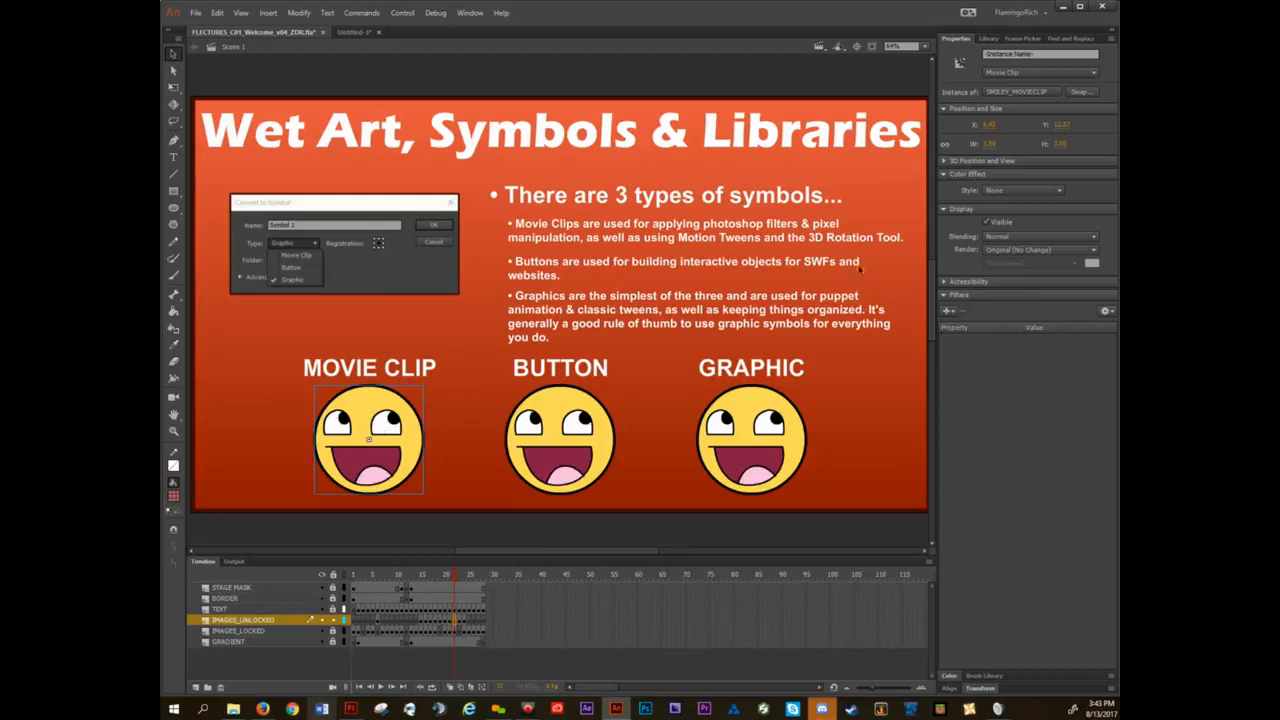
Try the Lighten, Overlay, Hard Light and Invert blending modes on the movie clip smiley, then reset blending to Normal.
{"action": "left_click", "coordinate": [1012, 241]}
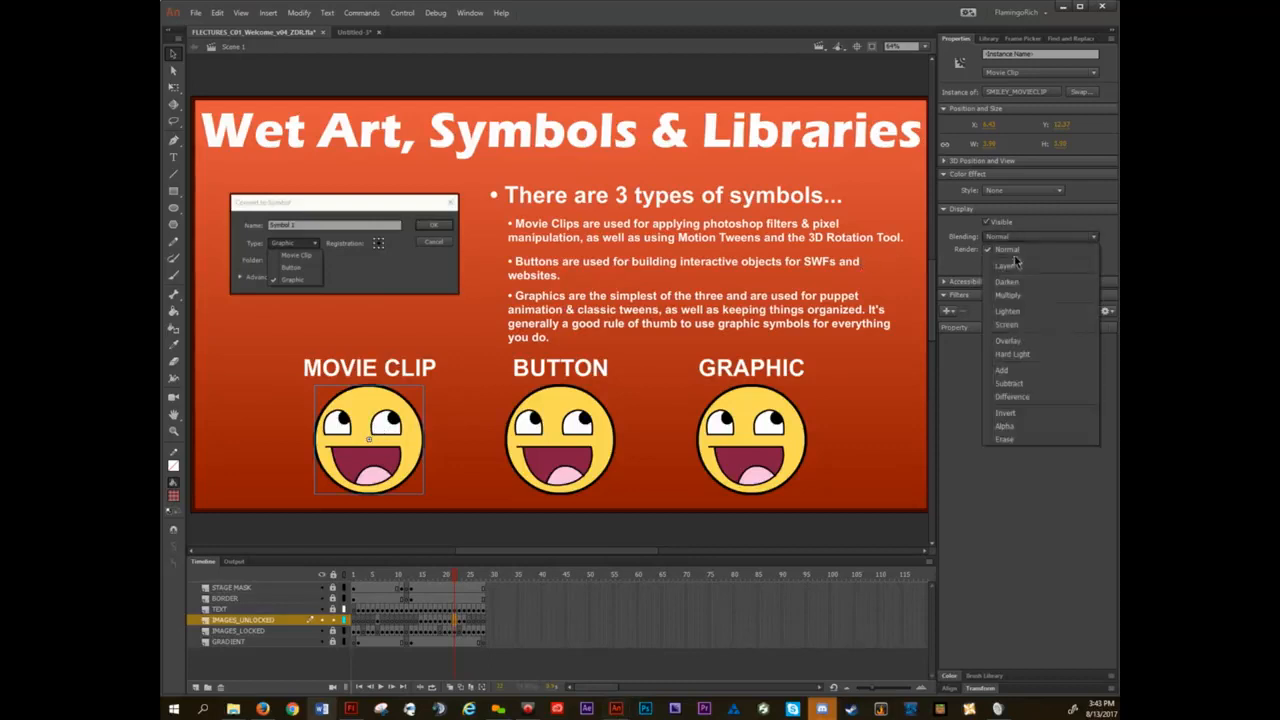
{"action": "left_click", "coordinate": [1013, 308]}
{"action": "left_click", "coordinate": [1006, 238]}
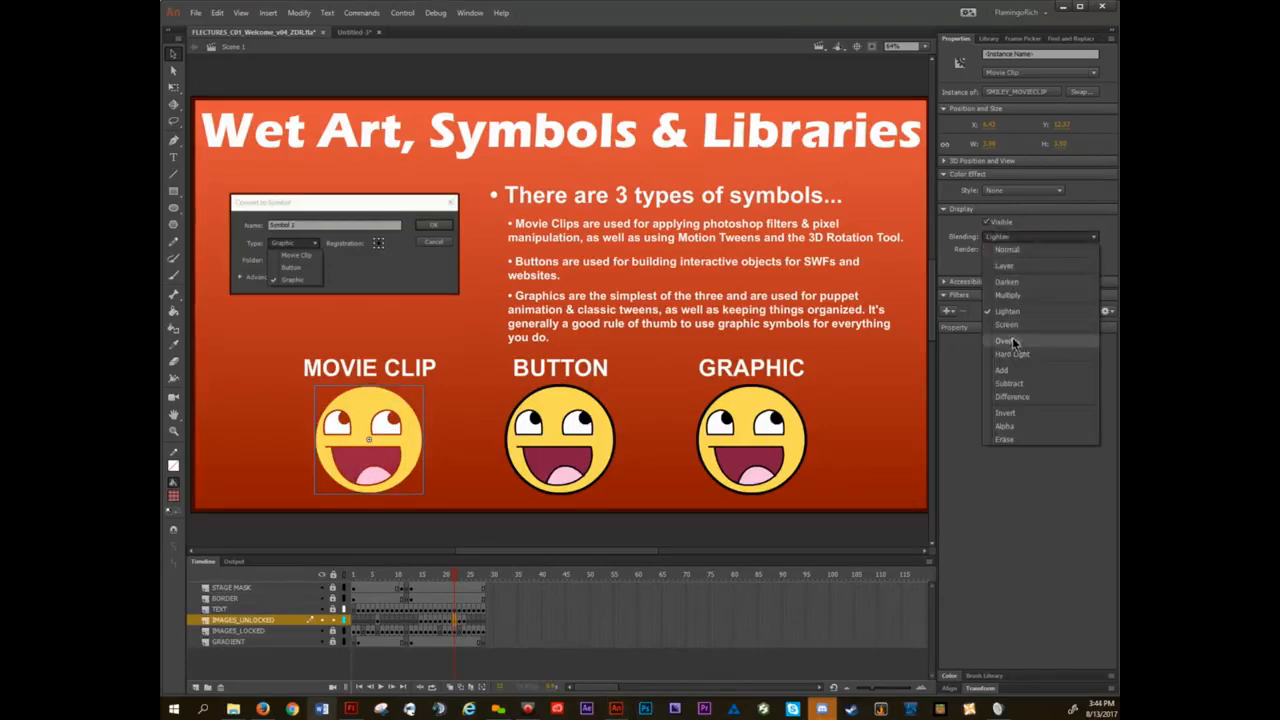
{"action": "left_click", "coordinate": [1008, 340]}
{"action": "left_click", "coordinate": [1013, 238]}
{"action": "left_click", "coordinate": [1010, 352]}
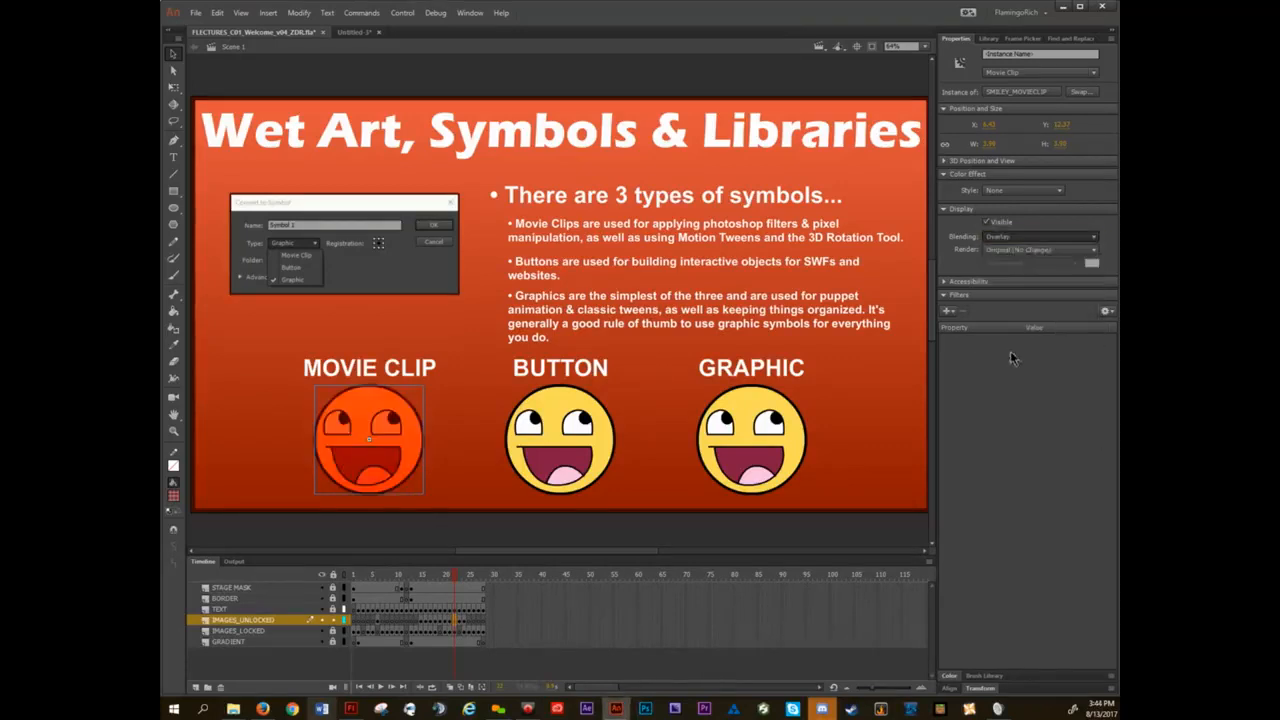
{"action": "left_click", "coordinate": [1003, 238]}
{"action": "left_click", "coordinate": [1004, 411]}
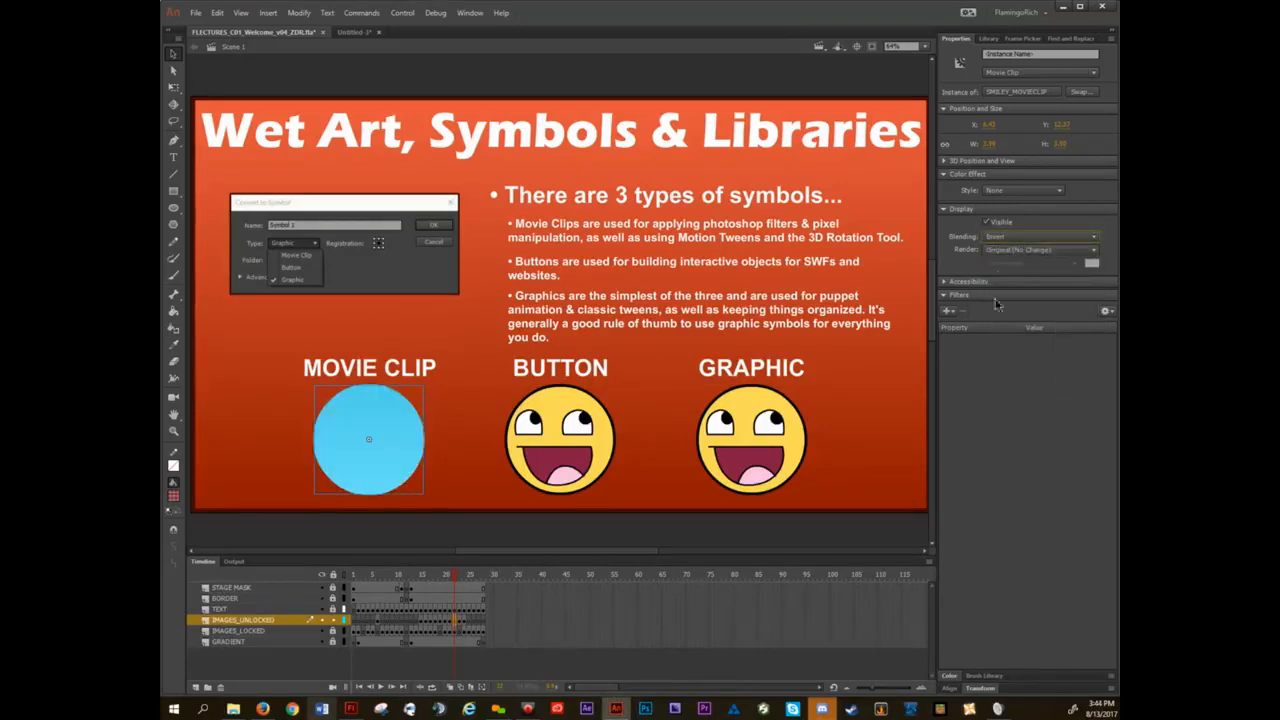
{"action": "left_click", "coordinate": [1003, 238]}
{"action": "left_click", "coordinate": [1006, 249]}
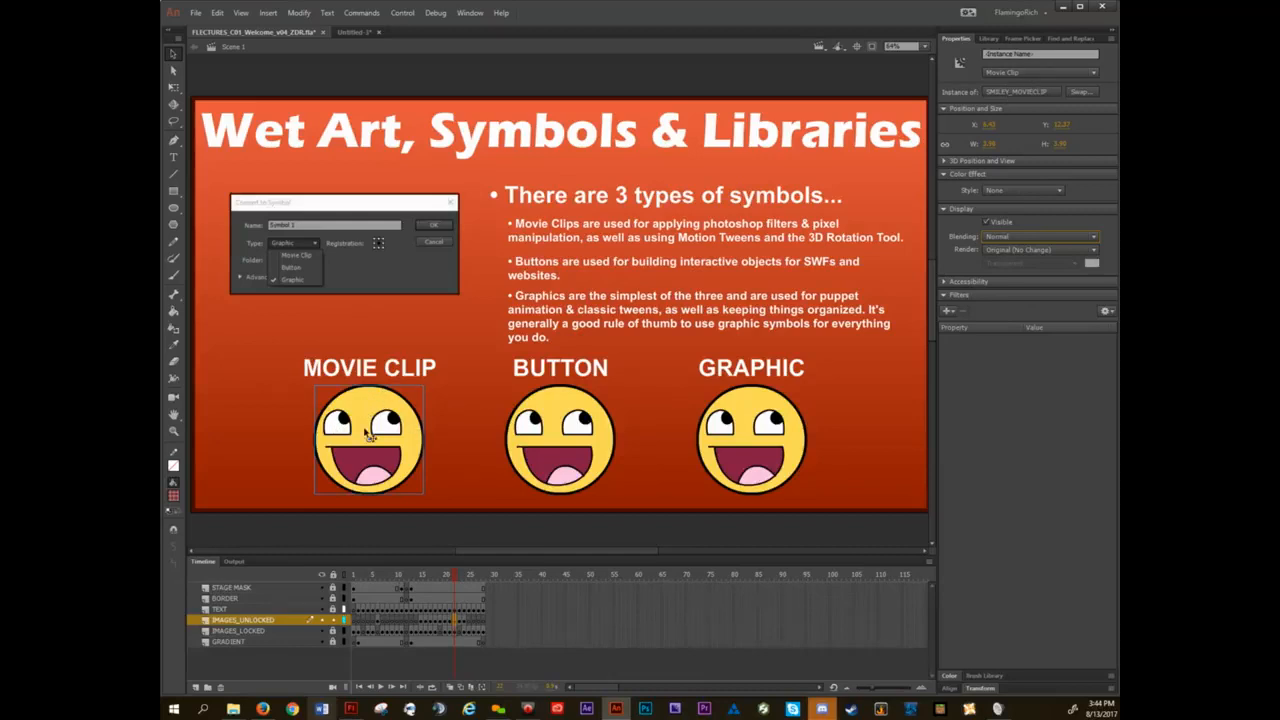
Add a Blur filter to the movie clip smiley, increase its blur amount and set the quality to High.
{"action": "left_click", "coordinate": [949, 313]}
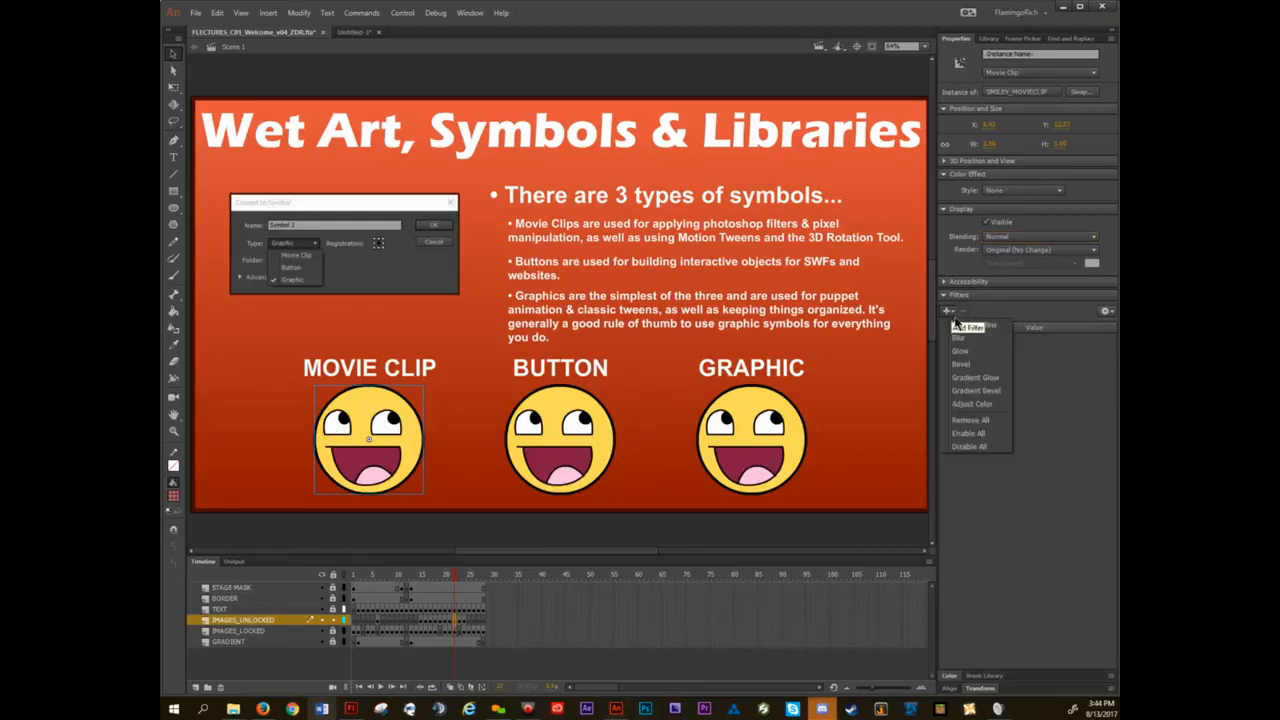
{"action": "left_click", "coordinate": [966, 338]}
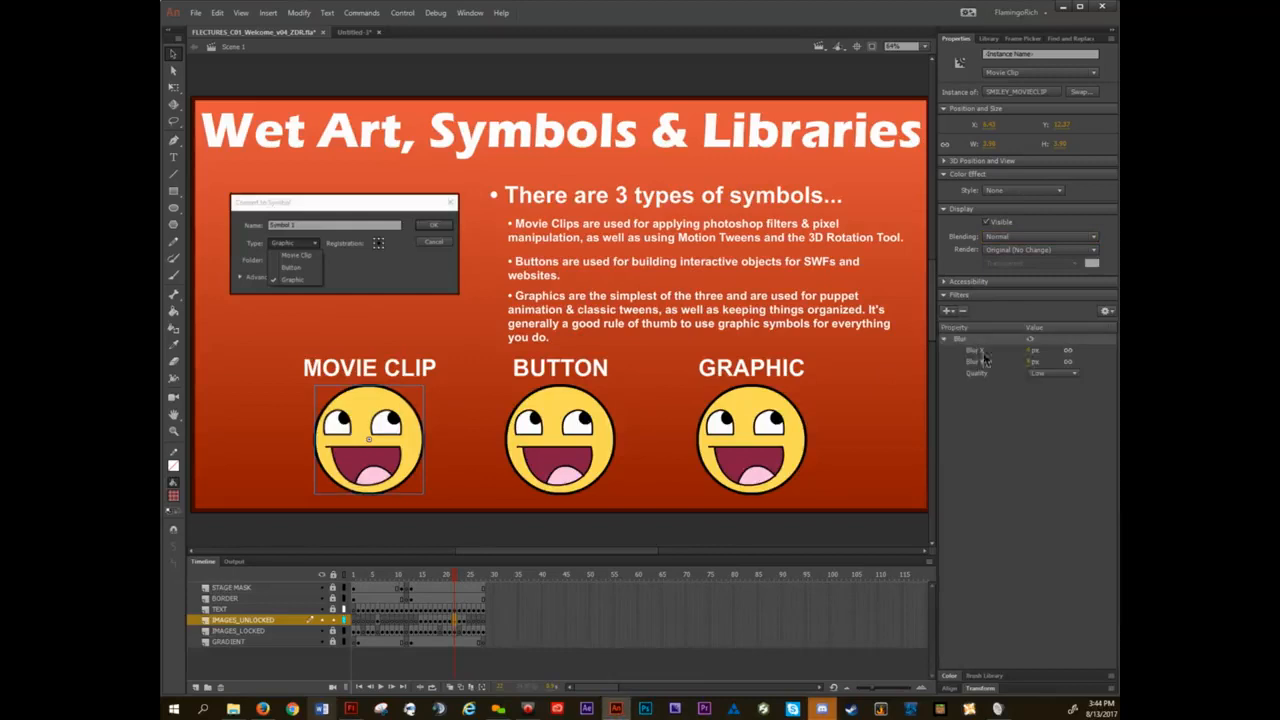
{"action": "left_click", "coordinate": [1033, 361]}
{"action": "left_click", "coordinate": [1042, 372]}
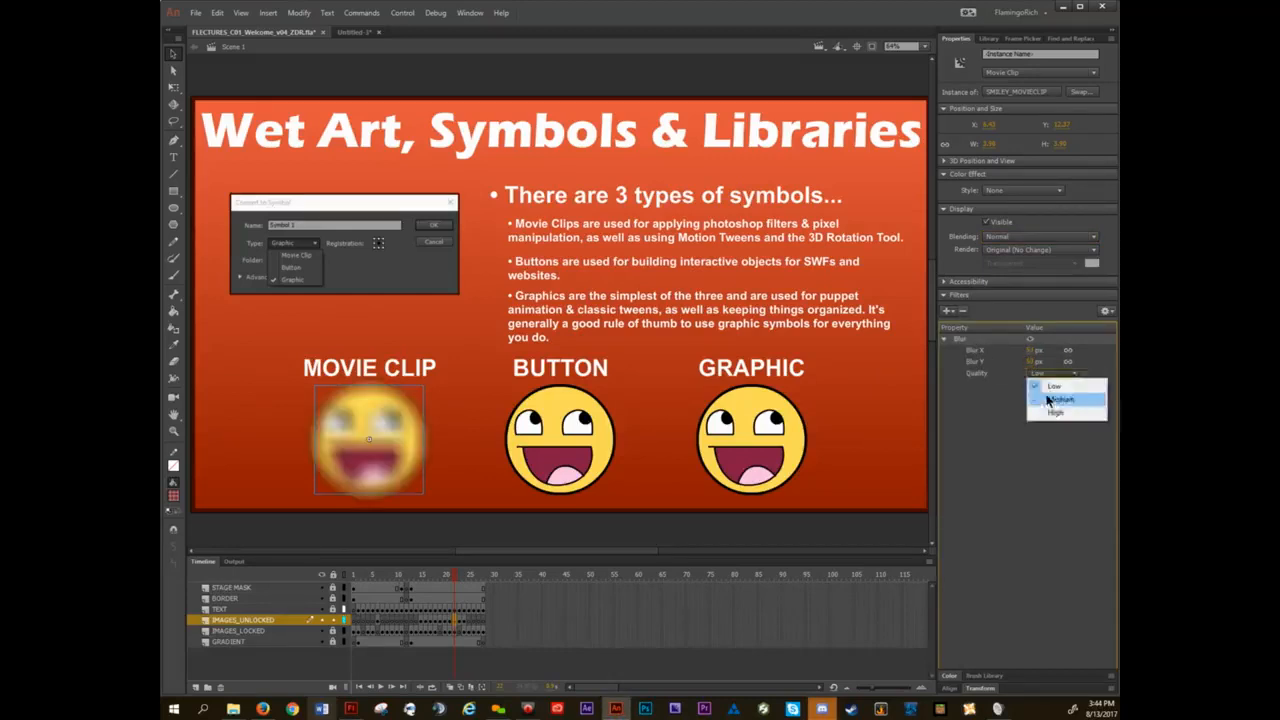
{"action": "left_click", "coordinate": [1052, 414]}
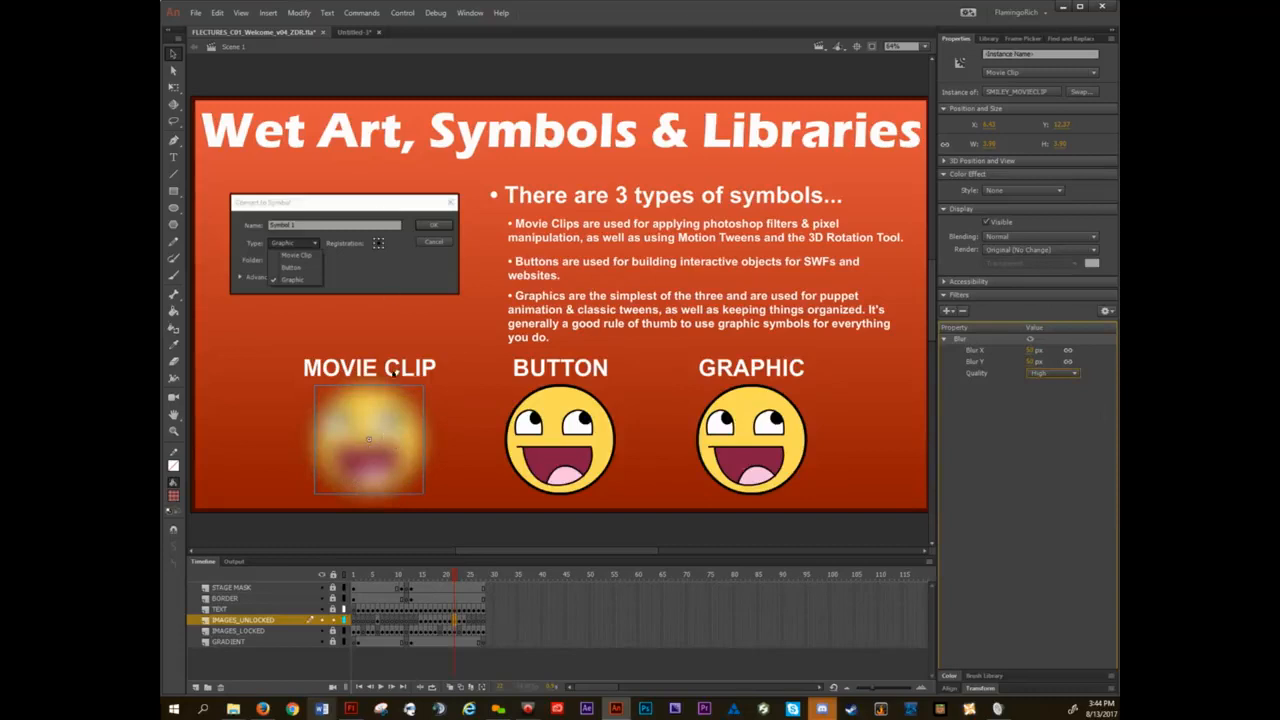
Move the blurred movie clip smiley downward, undo the move and remove its Blur filter.
{"action": "left_click_drag", "start_coordinate": [386, 422], "coordinate": [372, 463]}
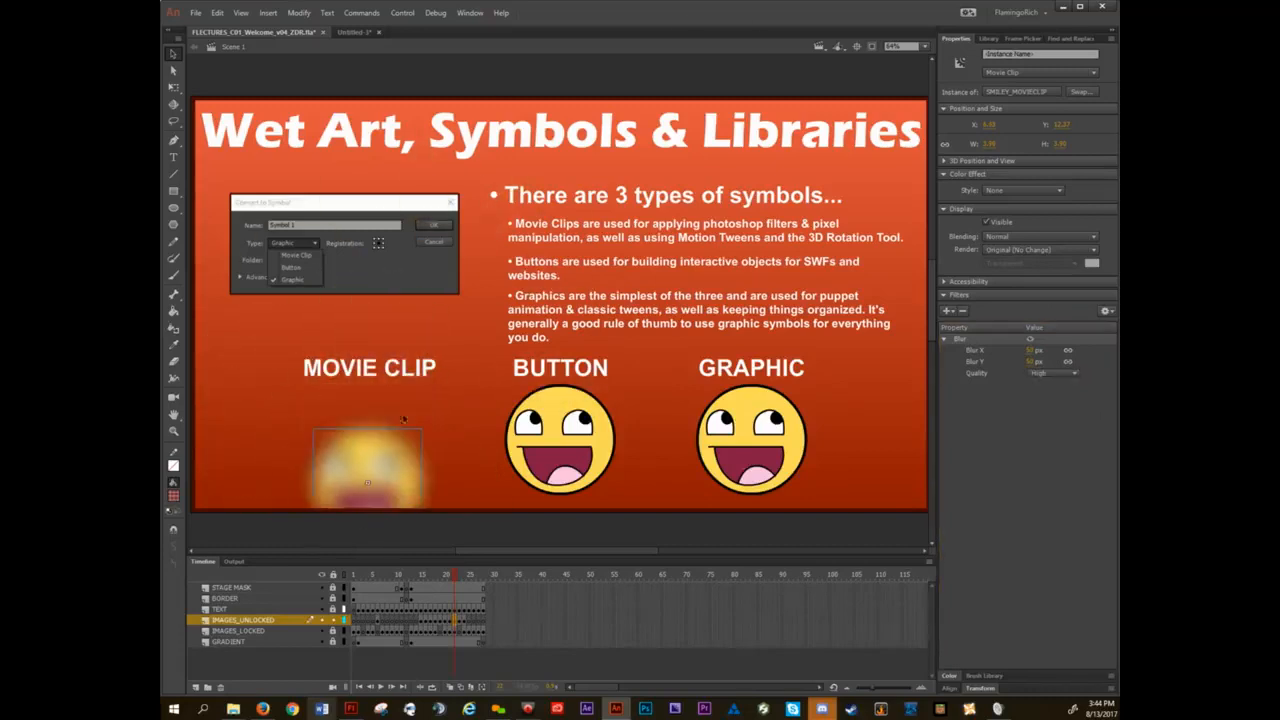
{"action": "key", "text": "ctrl+z"}
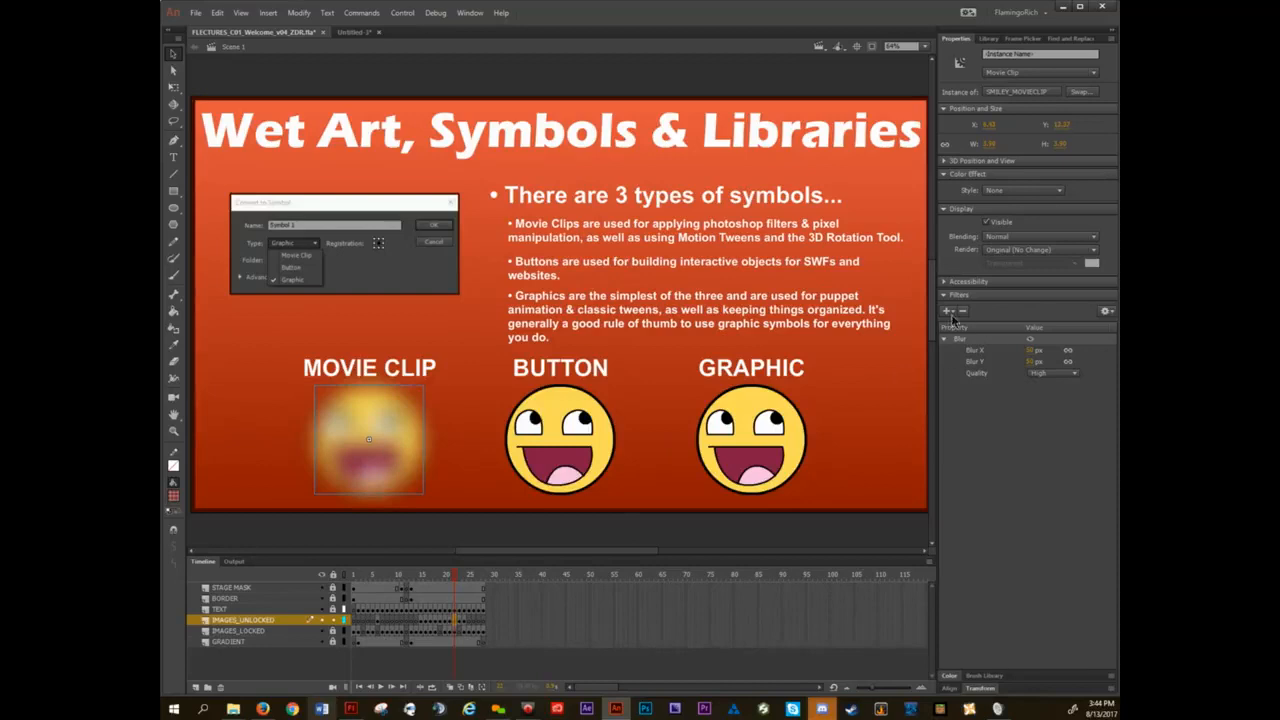
{"action": "left_click", "coordinate": [963, 311]}
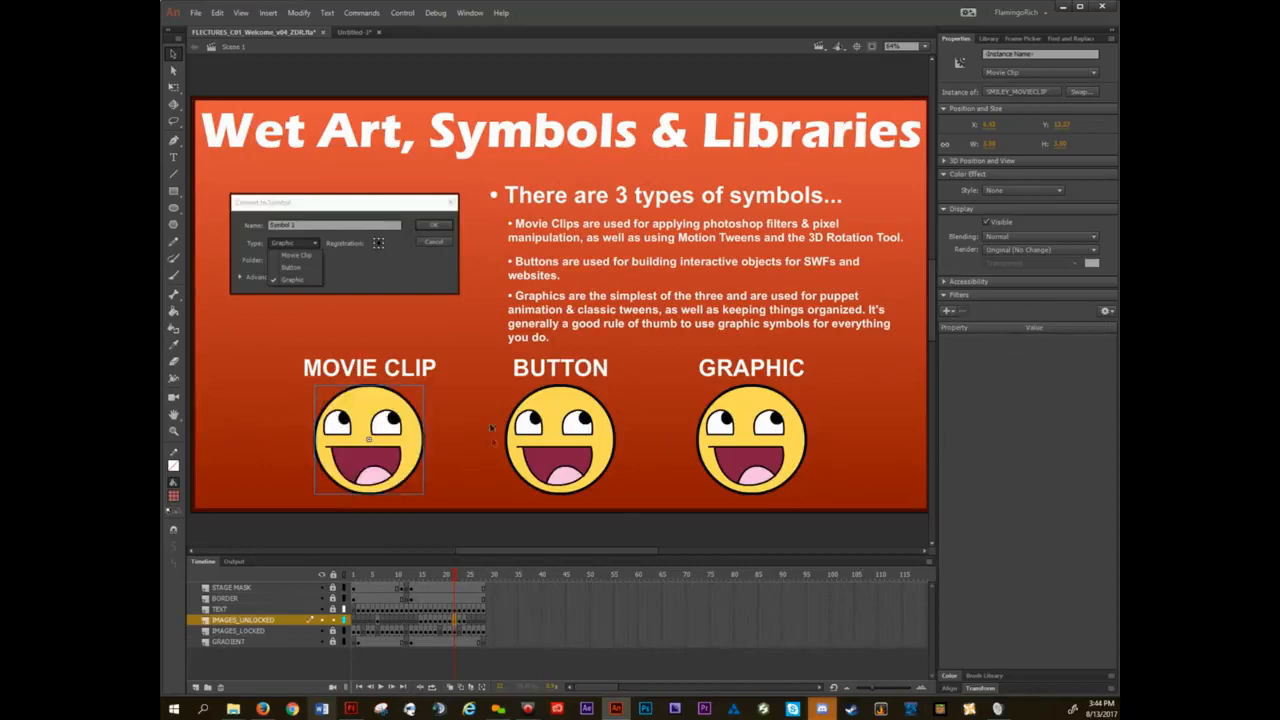
Close the untitled document and open TTSOH_MARK_GIF_APPLE_v20_ZDR.fla from the APPLE folder under Truetail School of Heroes, MARKETING, GIF, 00 POSTED.
{"action": "left_click", "coordinate": [378, 33]}
{"action": "left_click", "coordinate": [651, 372]}
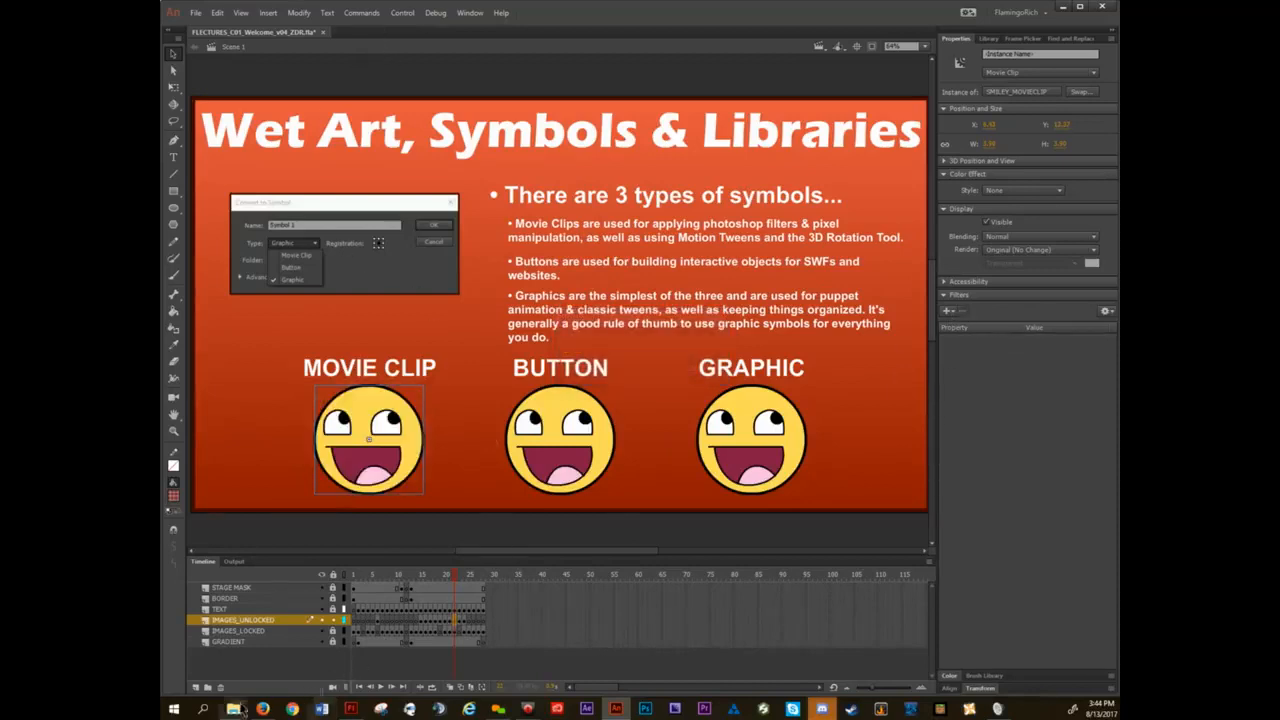
{"action": "mouse_move", "coordinate": [233, 708]}
{"action": "left_click", "coordinate": [262, 682]}
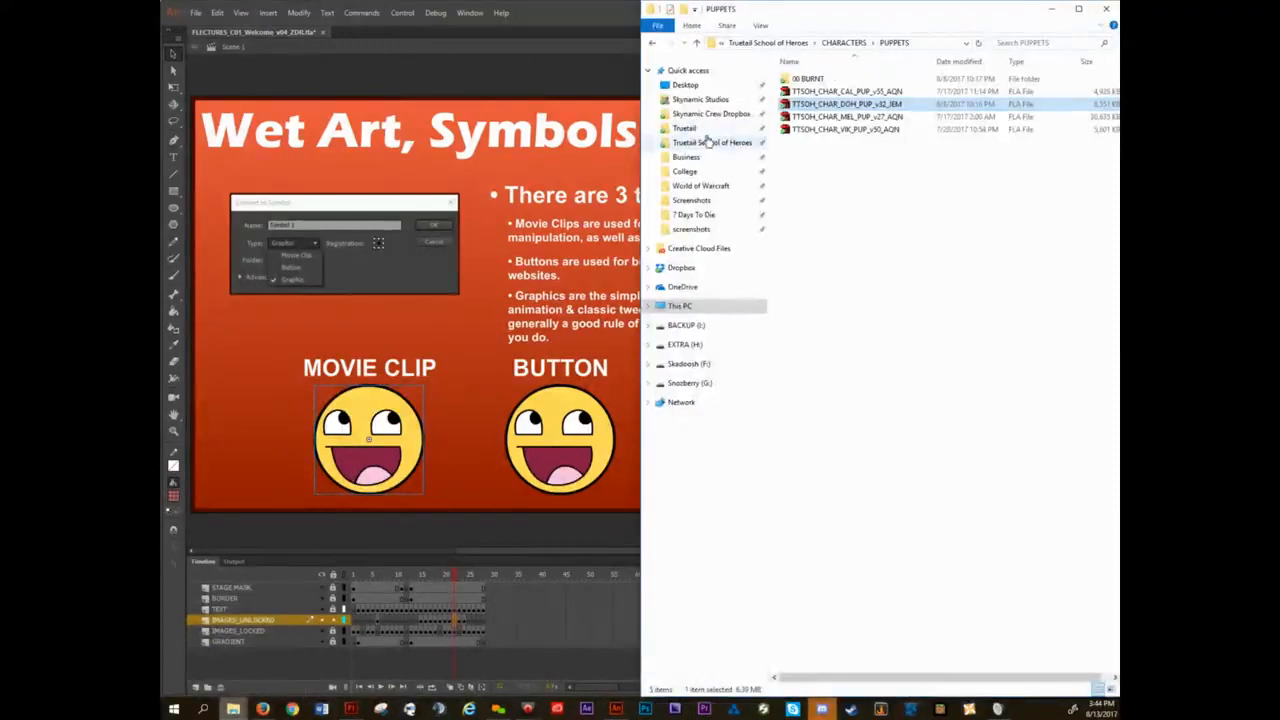
{"action": "left_click", "coordinate": [712, 142]}
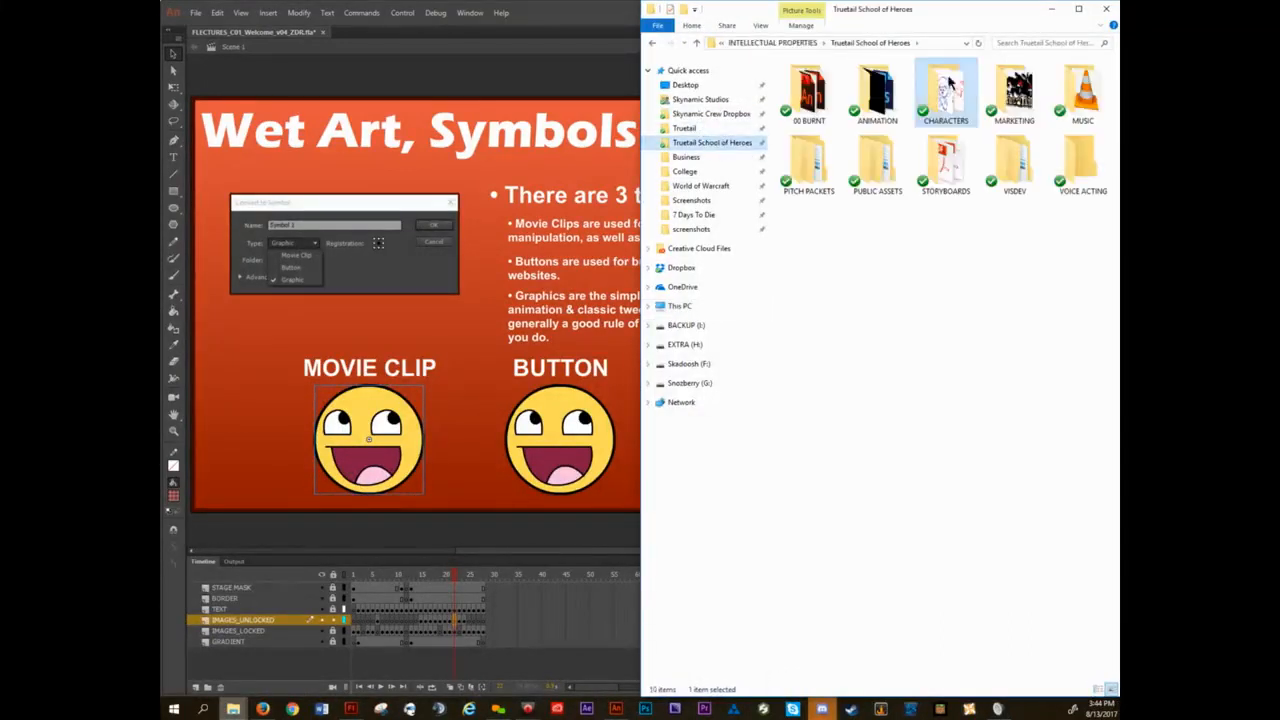
{"action": "double_click", "coordinate": [1014, 90]}
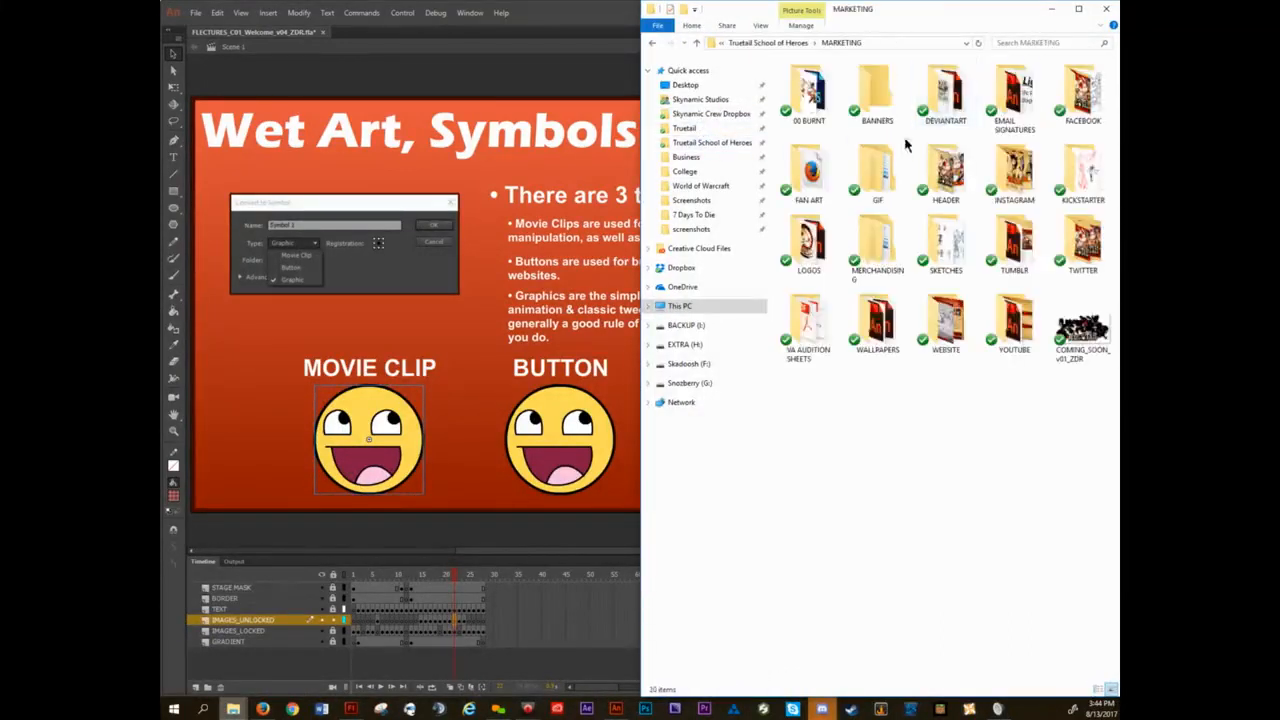
{"action": "double_click", "coordinate": [872, 185]}
{"action": "double_click", "coordinate": [812, 92]}
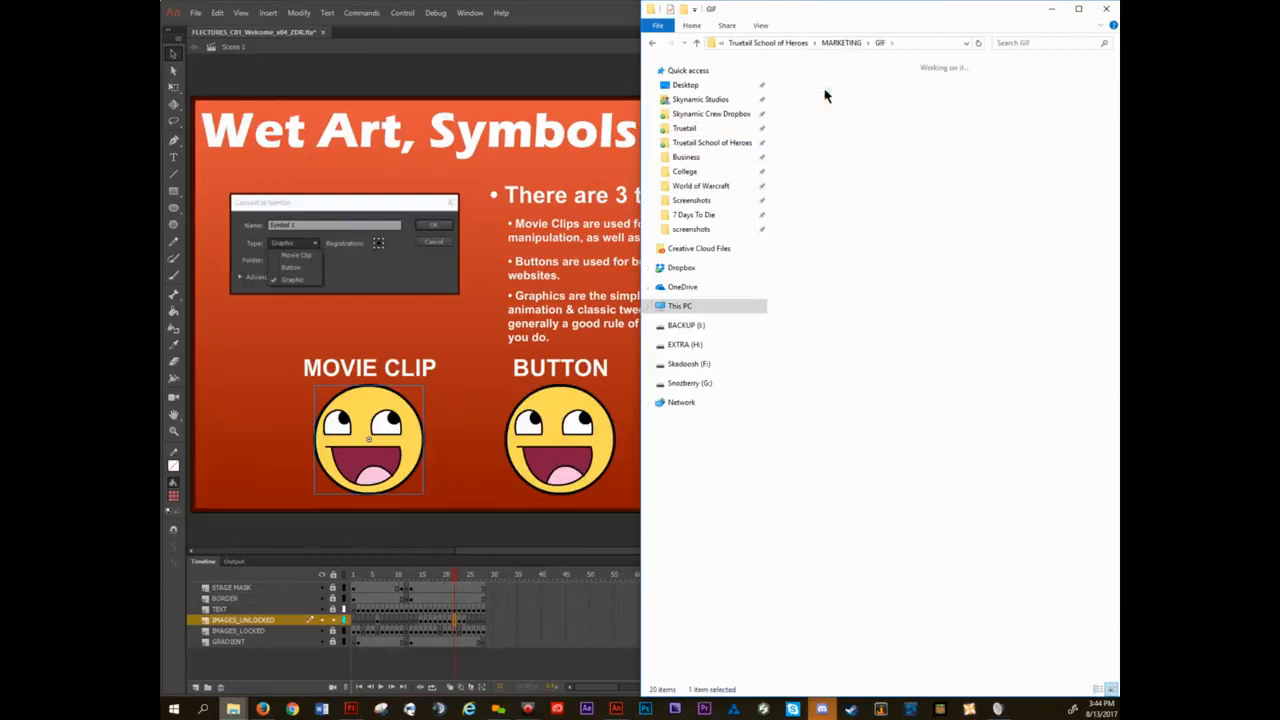
{"action": "double_click", "coordinate": [880, 105]}
{"action": "double_click", "coordinate": [878, 115]}
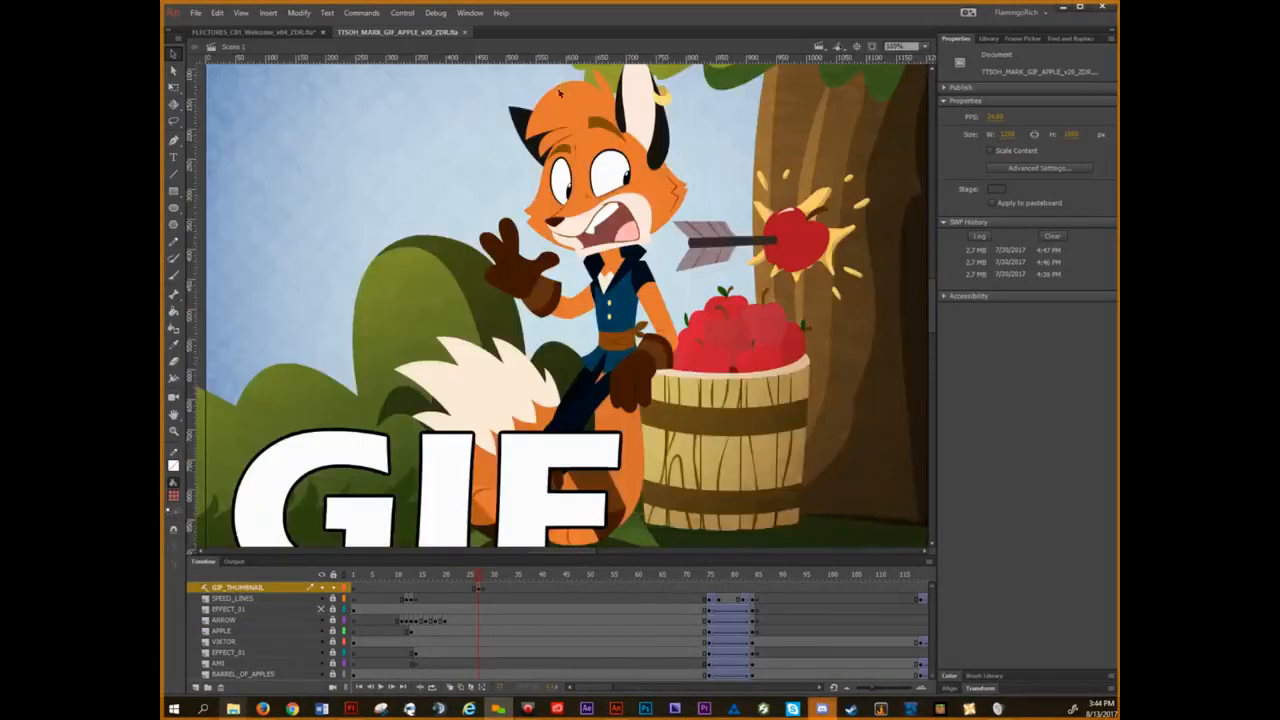
Show frame 75 of the apple GIF animation and clip the content outside the stage.
{"action": "left_click", "coordinate": [590, 334]}
{"action": "key", "text": "ctrl+minus"}
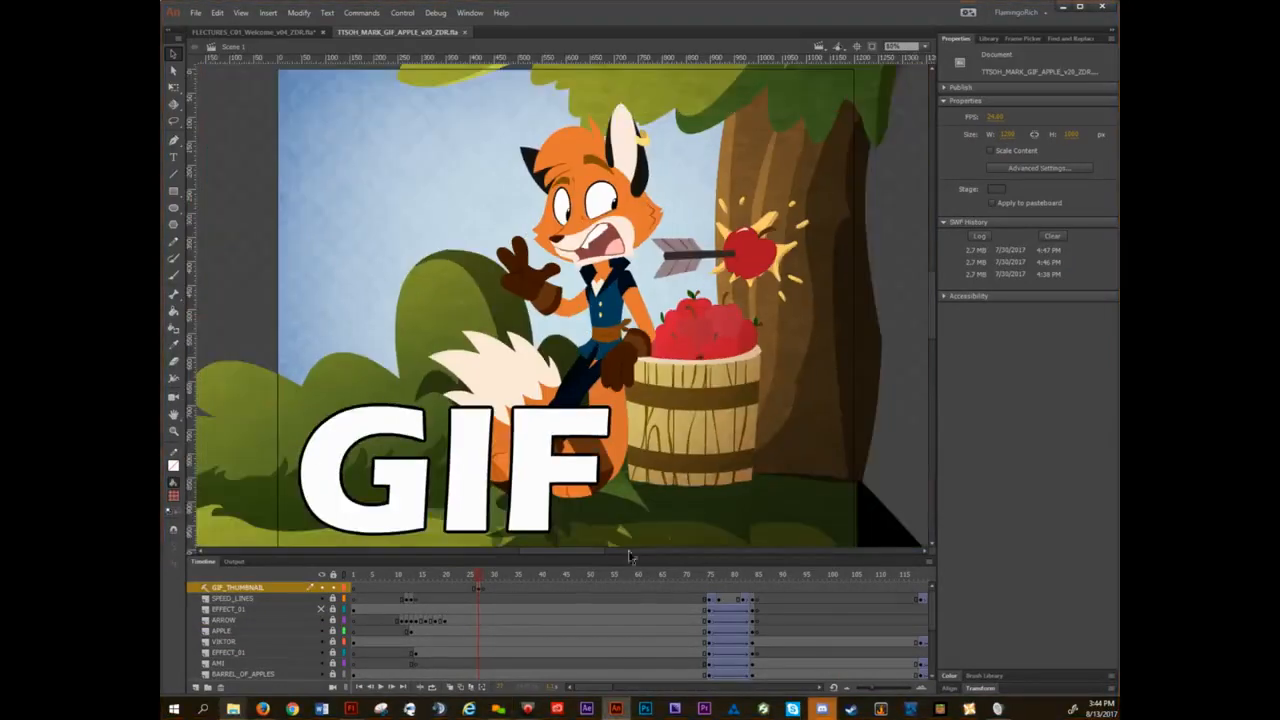
{"action": "left_click_drag", "start_coordinate": [485, 578], "coordinate": [708, 577]}
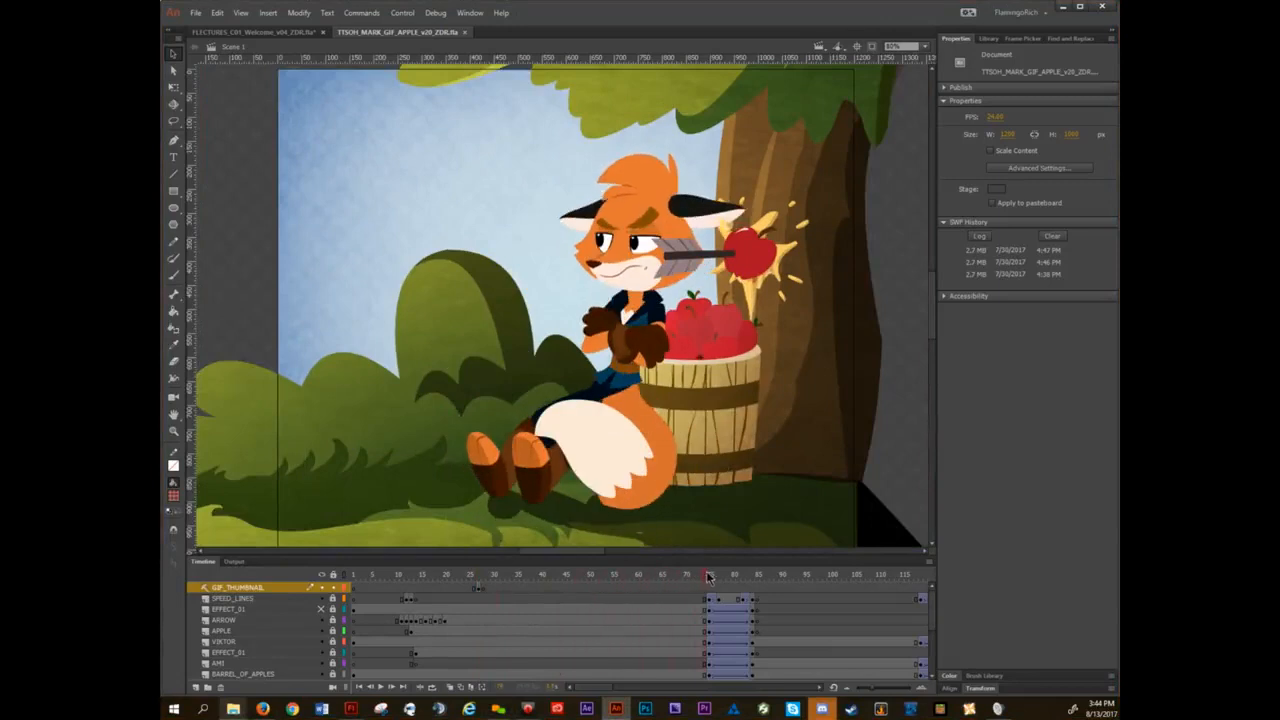
{"action": "left_click", "coordinate": [872, 47]}
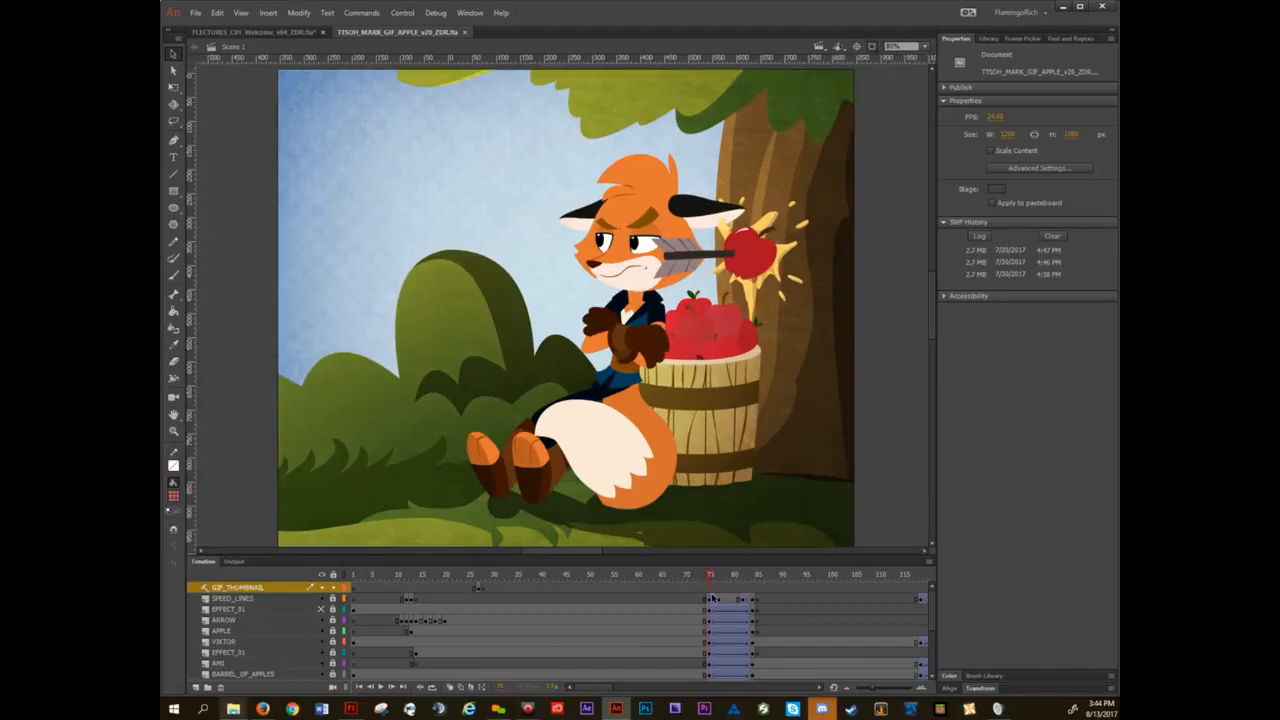
Step frame by frame through the fast pan from frame 75 to frame 84 to examine its blur effect.
{"action": "key", "text": "period"}
{"action": "key", "text": "period"}
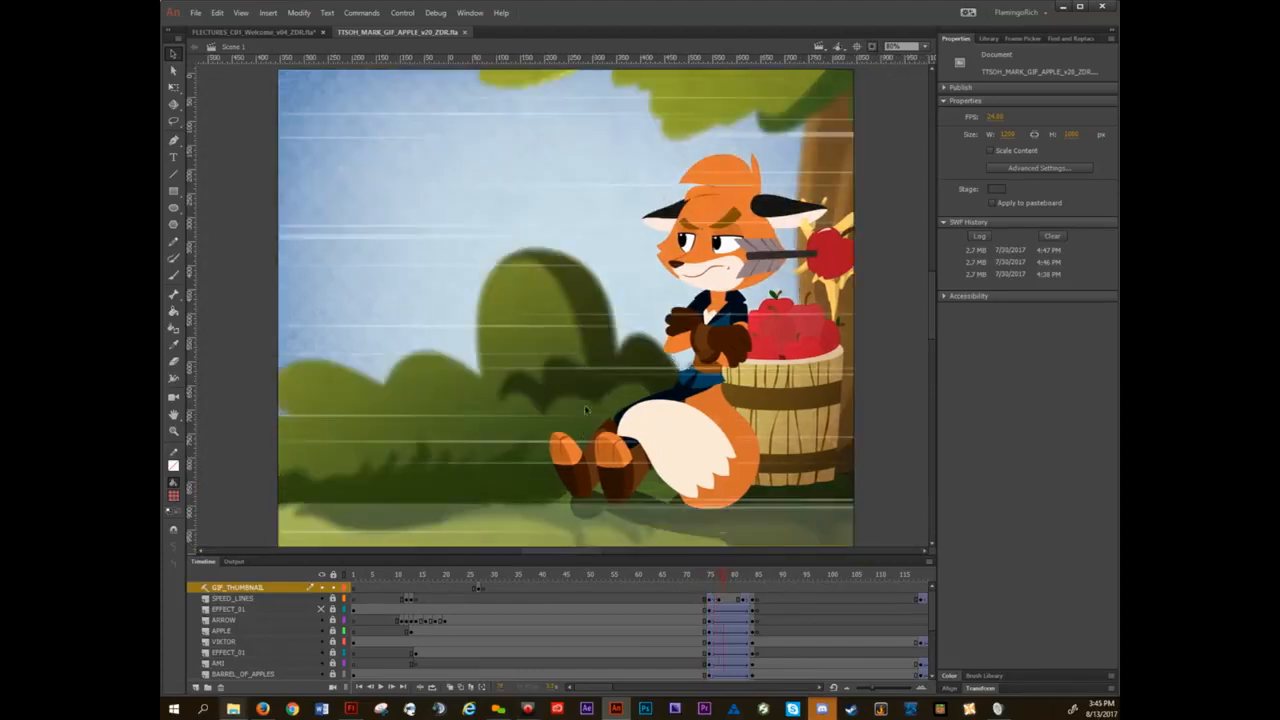
{"action": "key", "text": "period"}
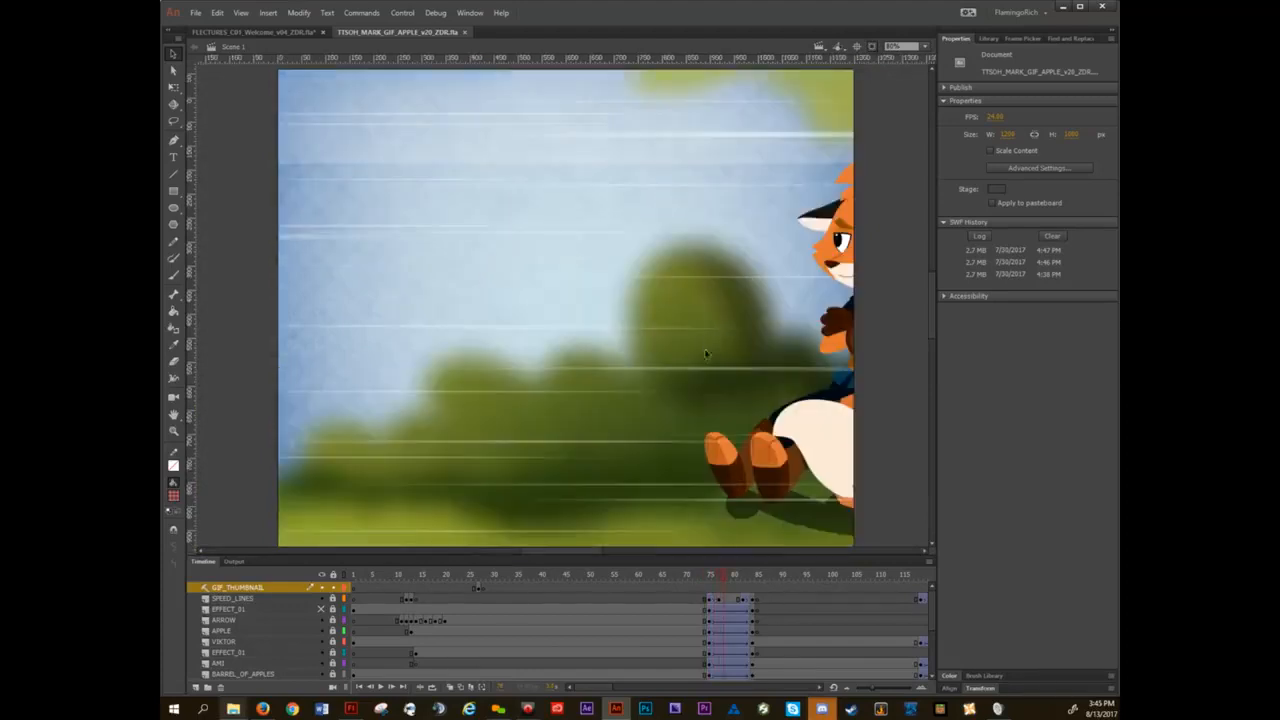
{"action": "key", "text": "period"}
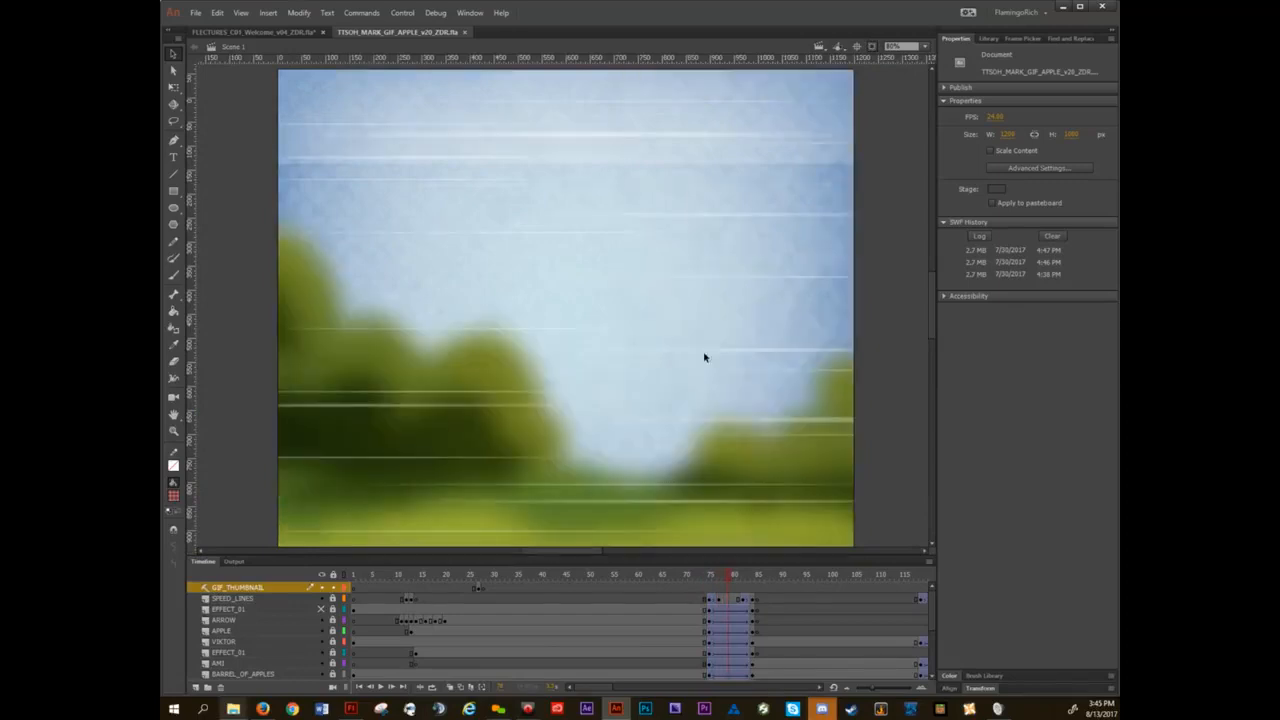
{"action": "key", "text": "period"}
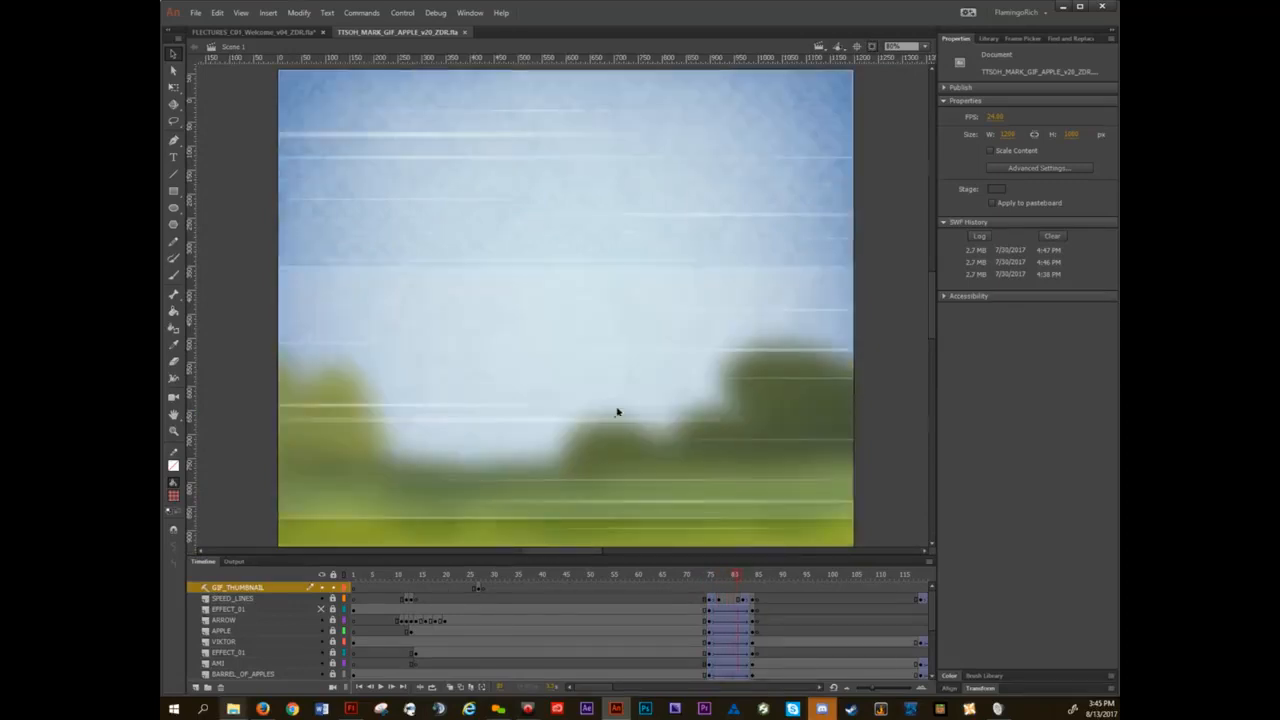
{"action": "key", "text": "period"}
{"action": "key", "text": "period"}
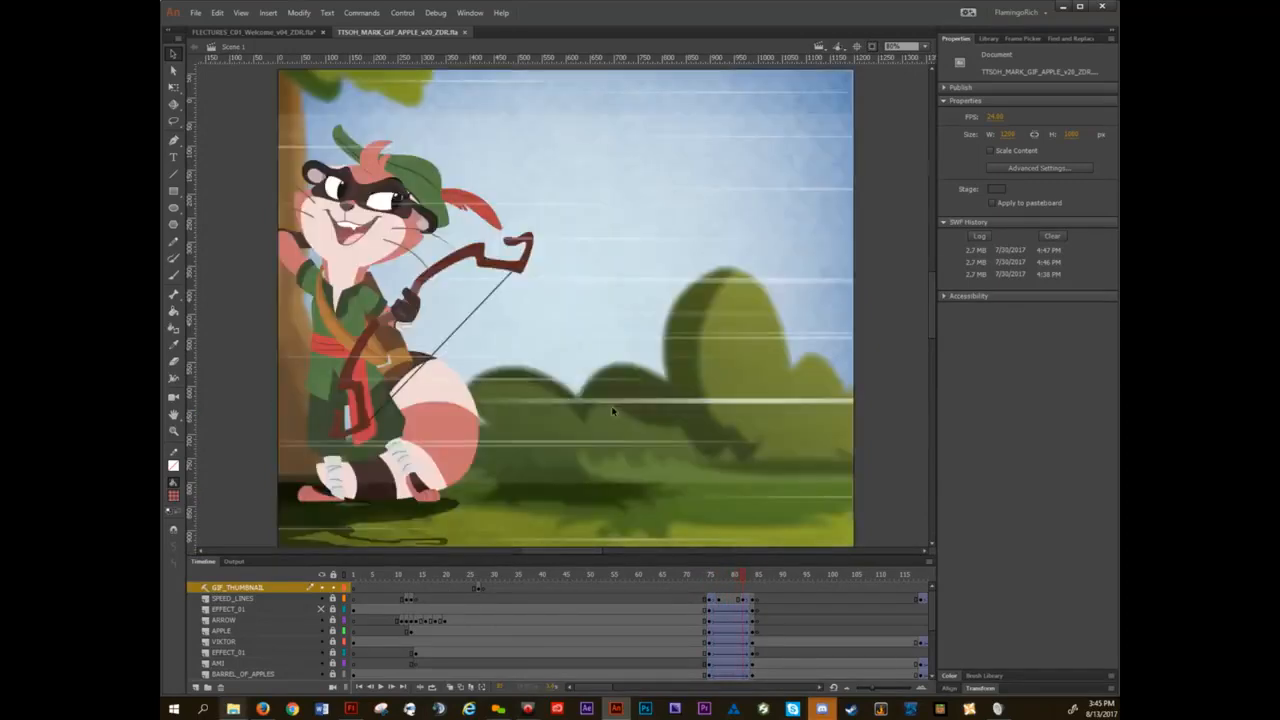
{"action": "key", "text": "period"}
{"action": "key", "text": "period"}
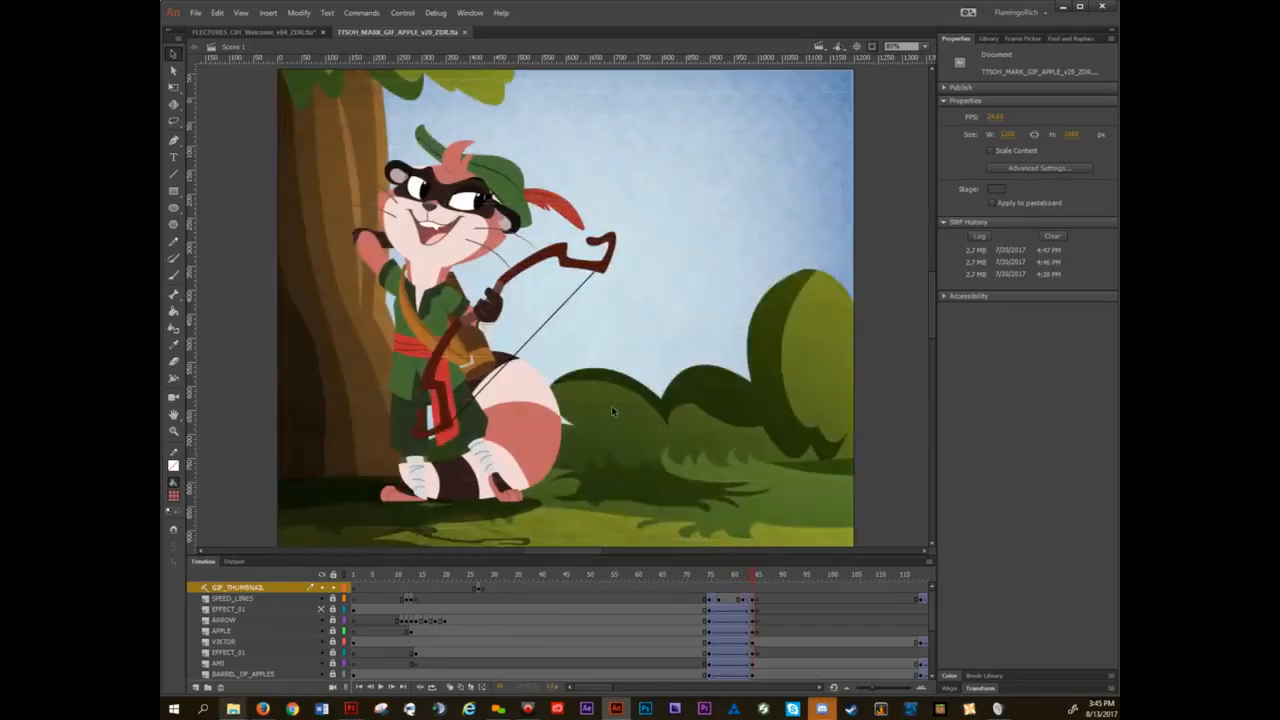
Hide all layers and show only the lower BG layer with the trees and bushes.
{"action": "scroll", "coordinate": [765, 628], "scroll_direction": "down", "scroll_amount": 3}
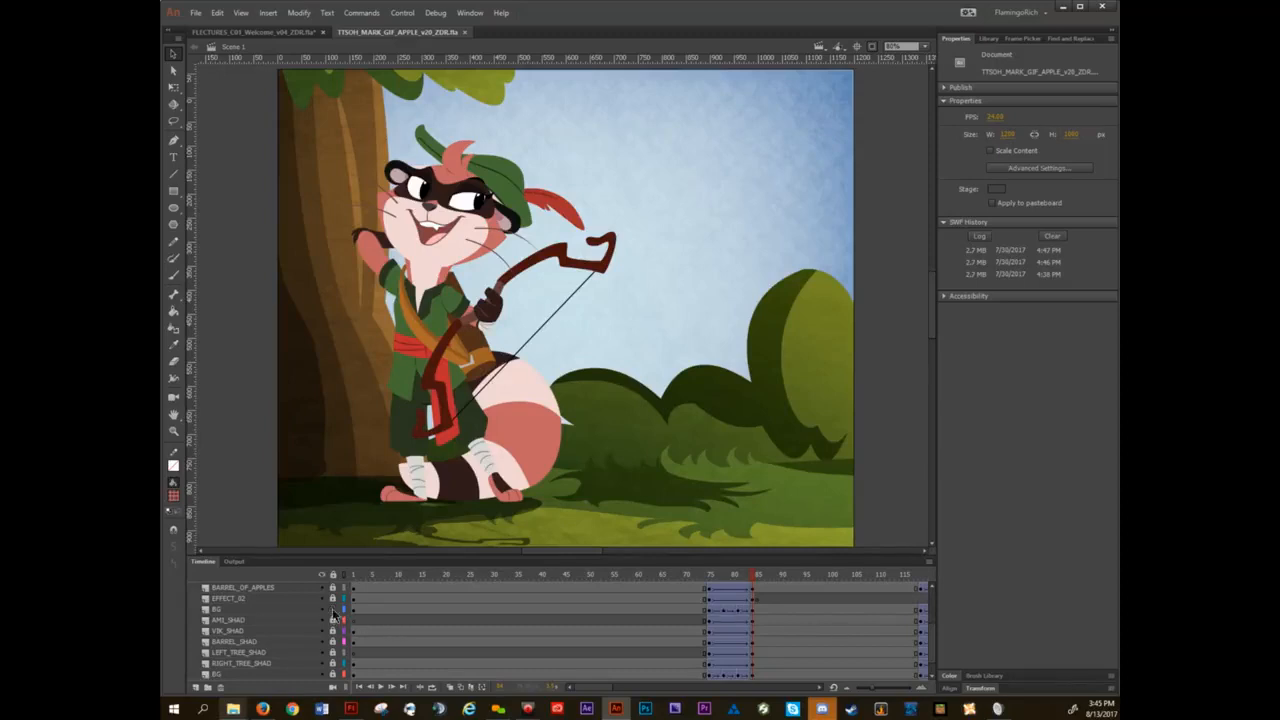
{"action": "left_click", "coordinate": [321, 575]}
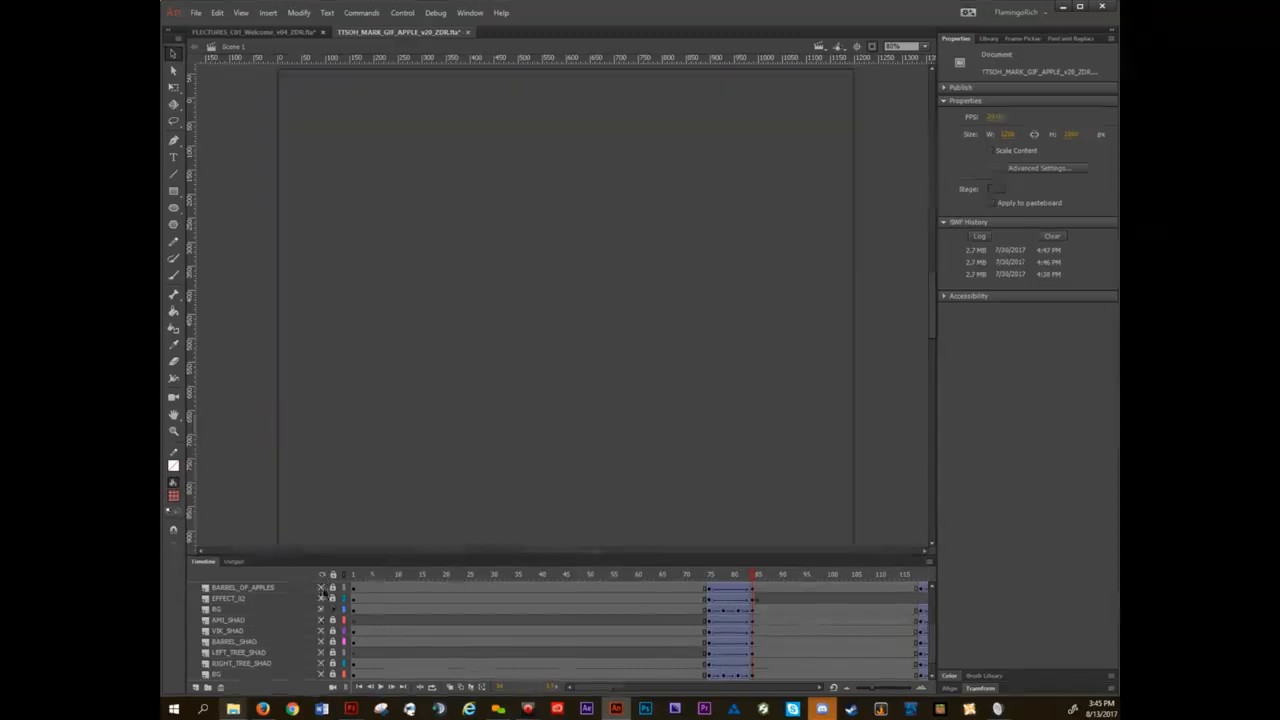
{"action": "left_click", "coordinate": [321, 609]}
{"action": "left_click", "coordinate": [321, 609]}
{"action": "scroll", "coordinate": [321, 640], "scroll_direction": "down", "scroll_amount": 2}
{"action": "left_click", "coordinate": [321, 652]}
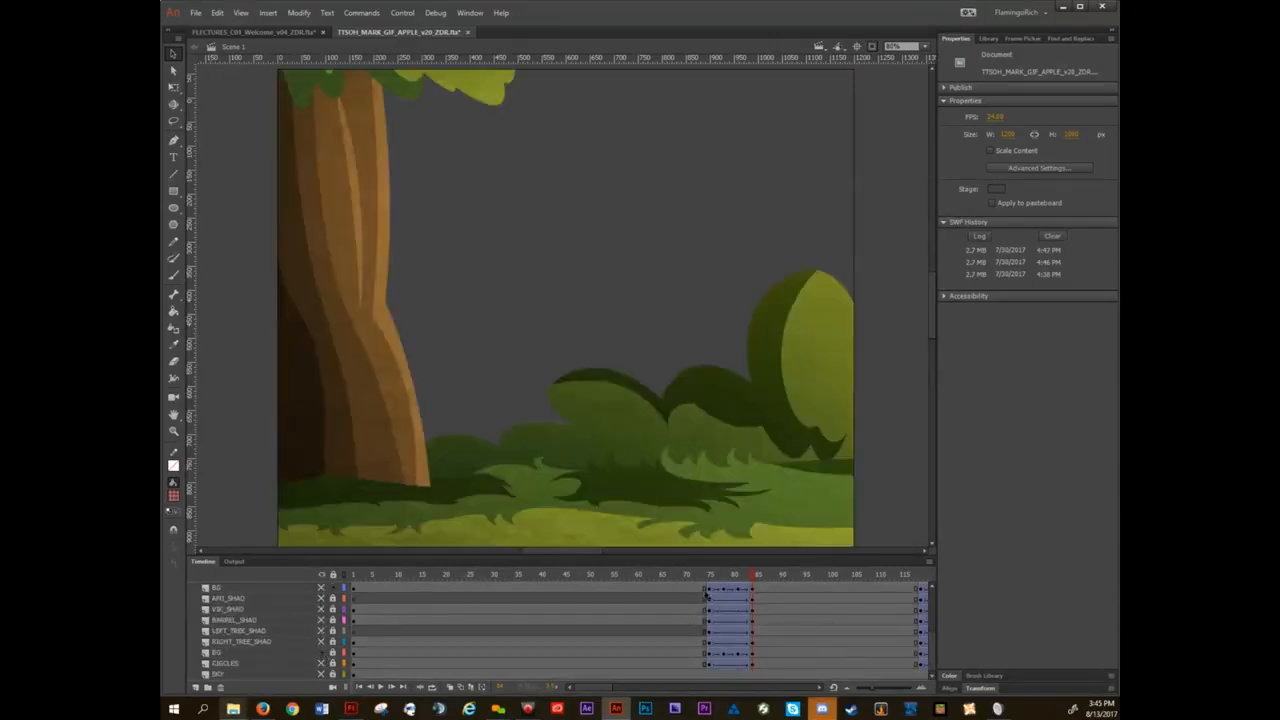
Compare the Blur filter settings of the BG movie clip at frame 75 and at its next keyframe.
{"action": "left_click", "coordinate": [709, 580]}
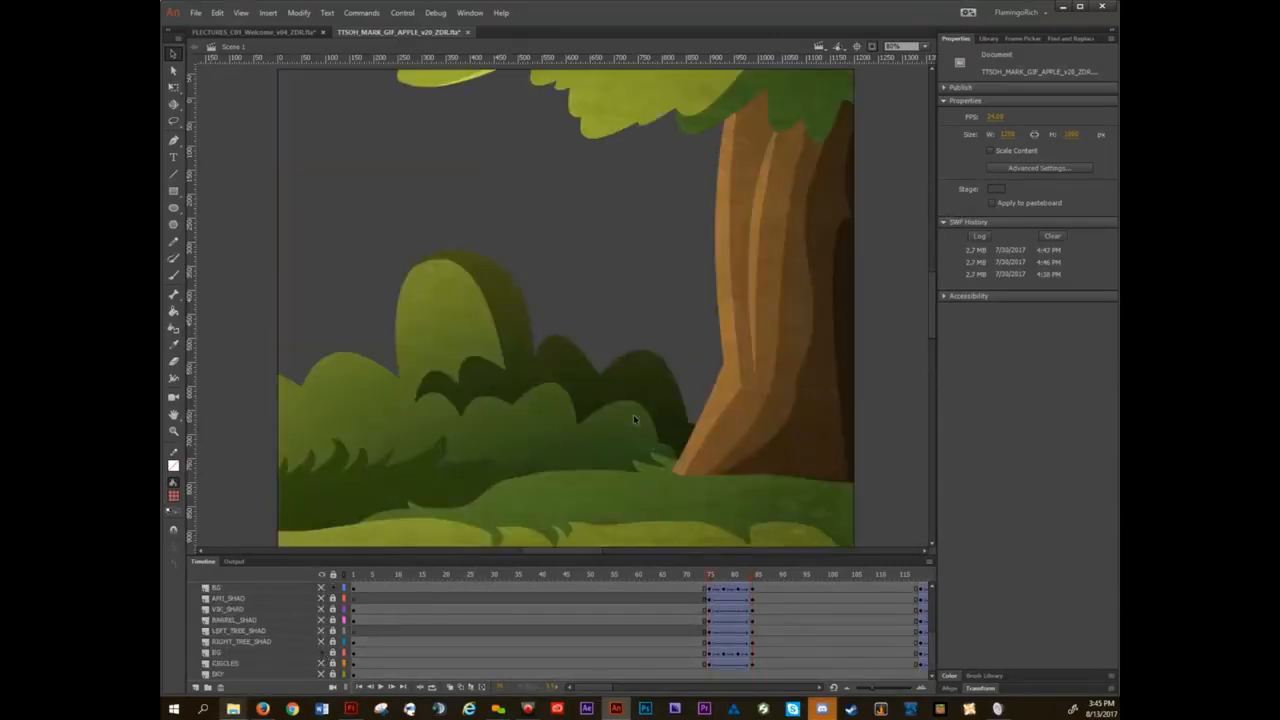
{"action": "left_click", "coordinate": [577, 397]}
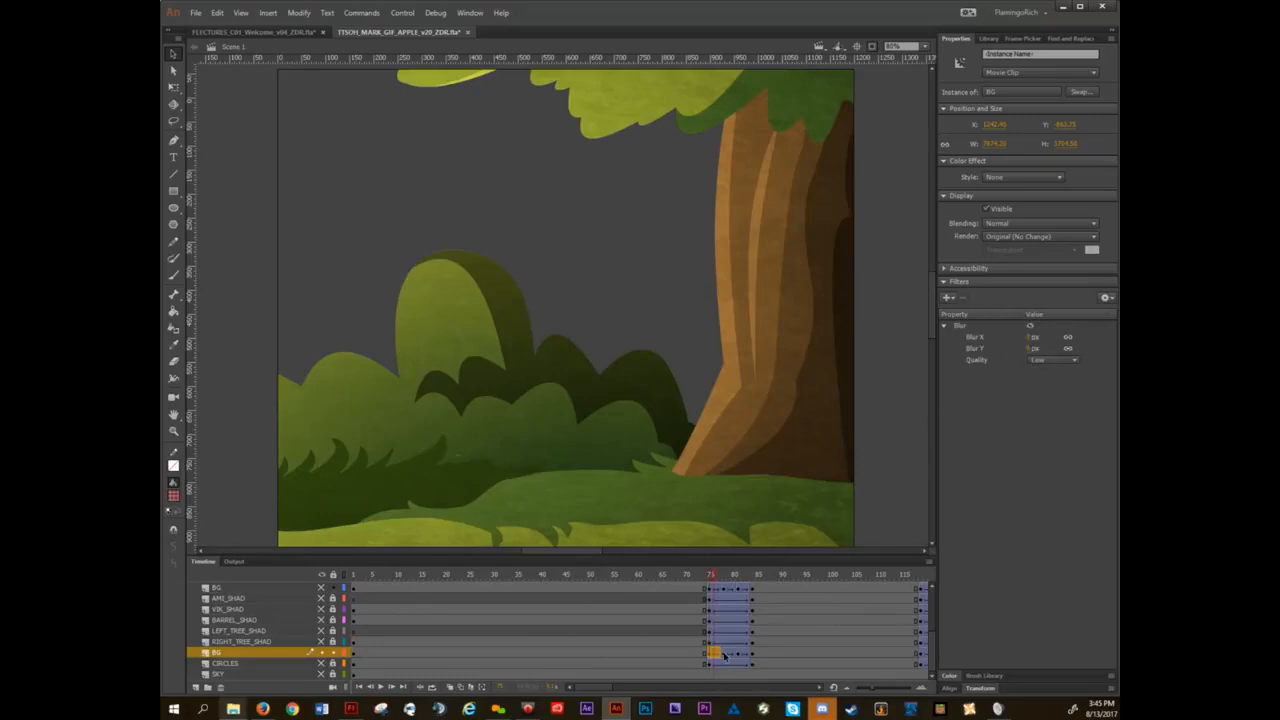
{"action": "key", "text": "period"}
{"action": "key", "text": "period"}
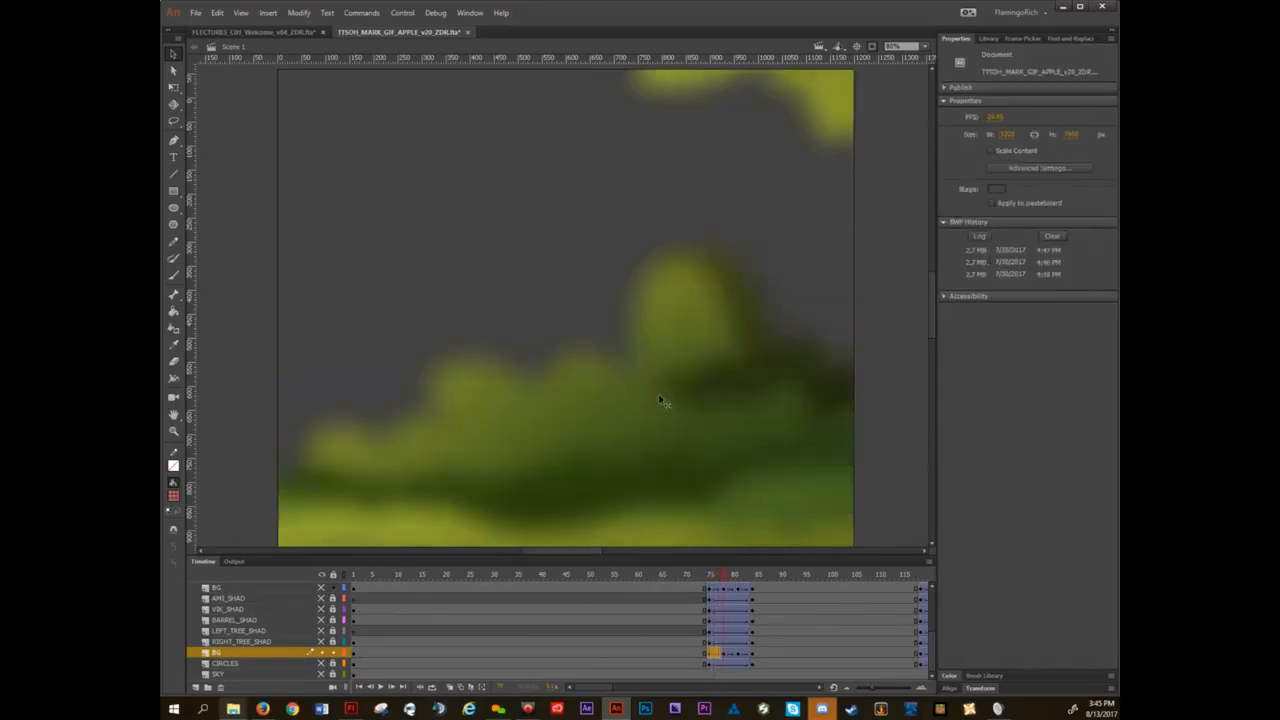
{"action": "left_click", "coordinate": [660, 398]}
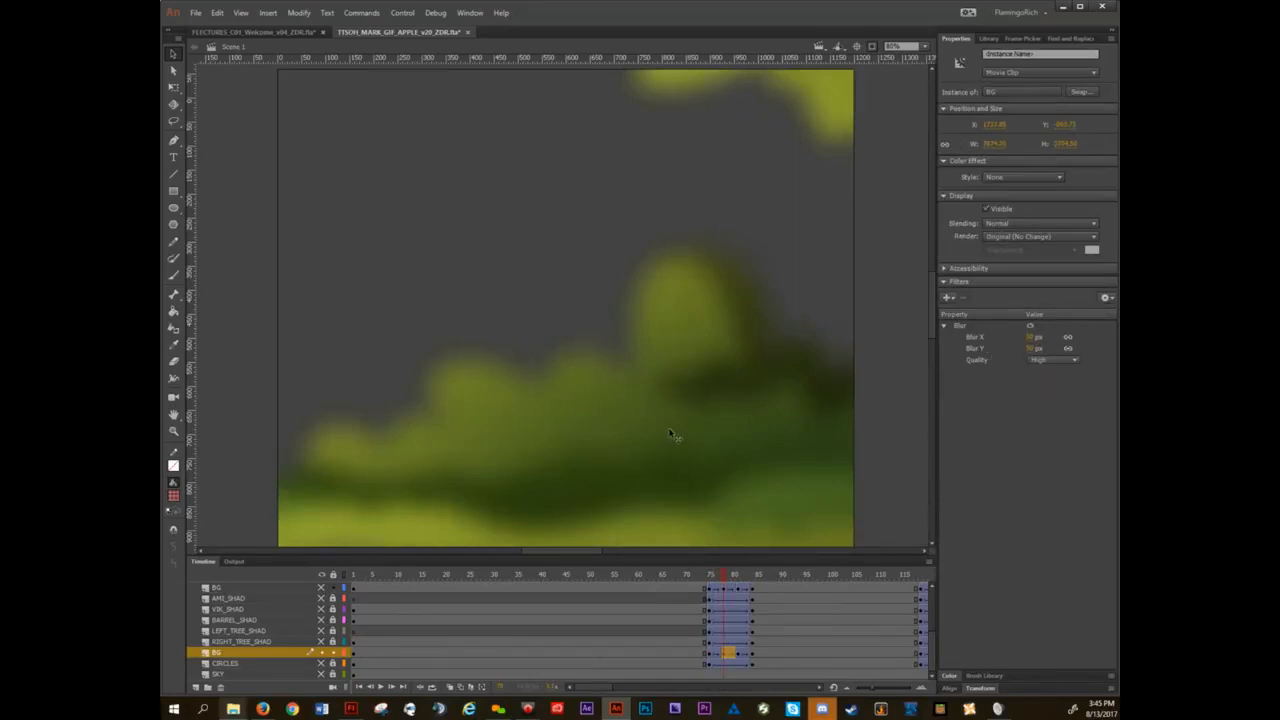
{"action": "left_click", "coordinate": [716, 438]}
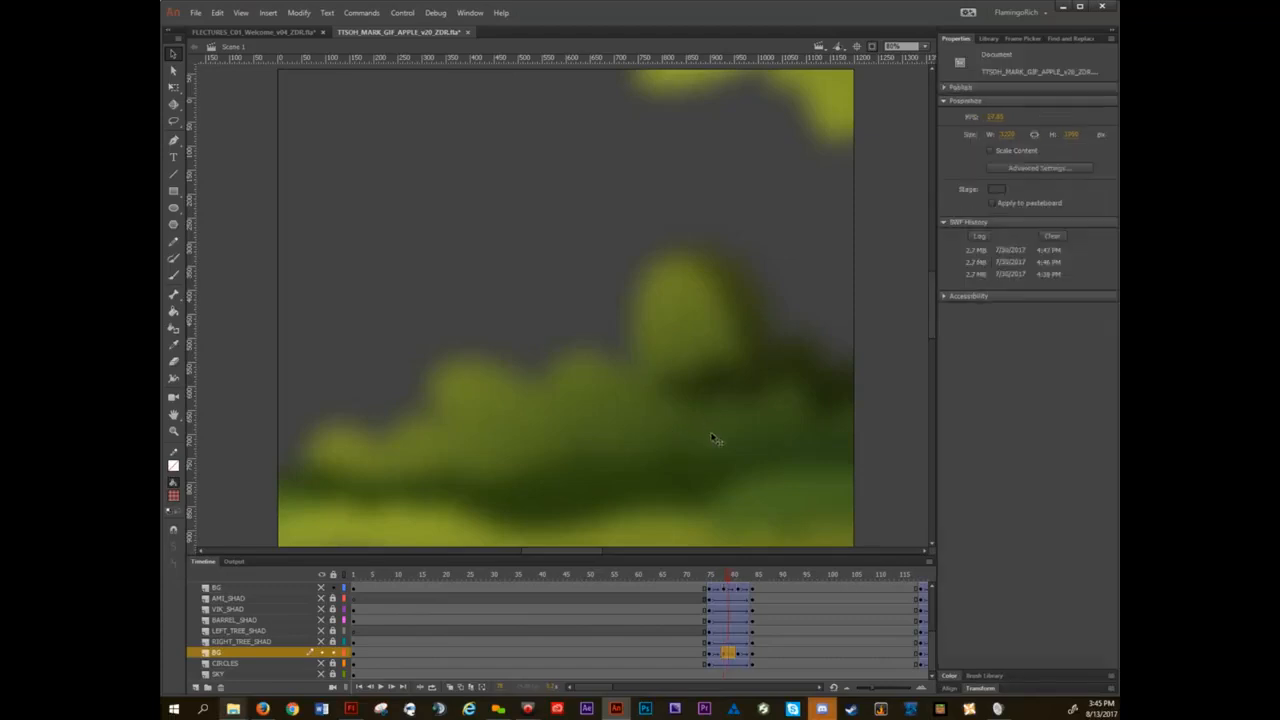
Step through the remaining pan frames to frame 84 to examine how the background blur changes.
{"action": "key", "text": "."}
{"action": "key", "text": "."}
{"action": "key", "text": "."}
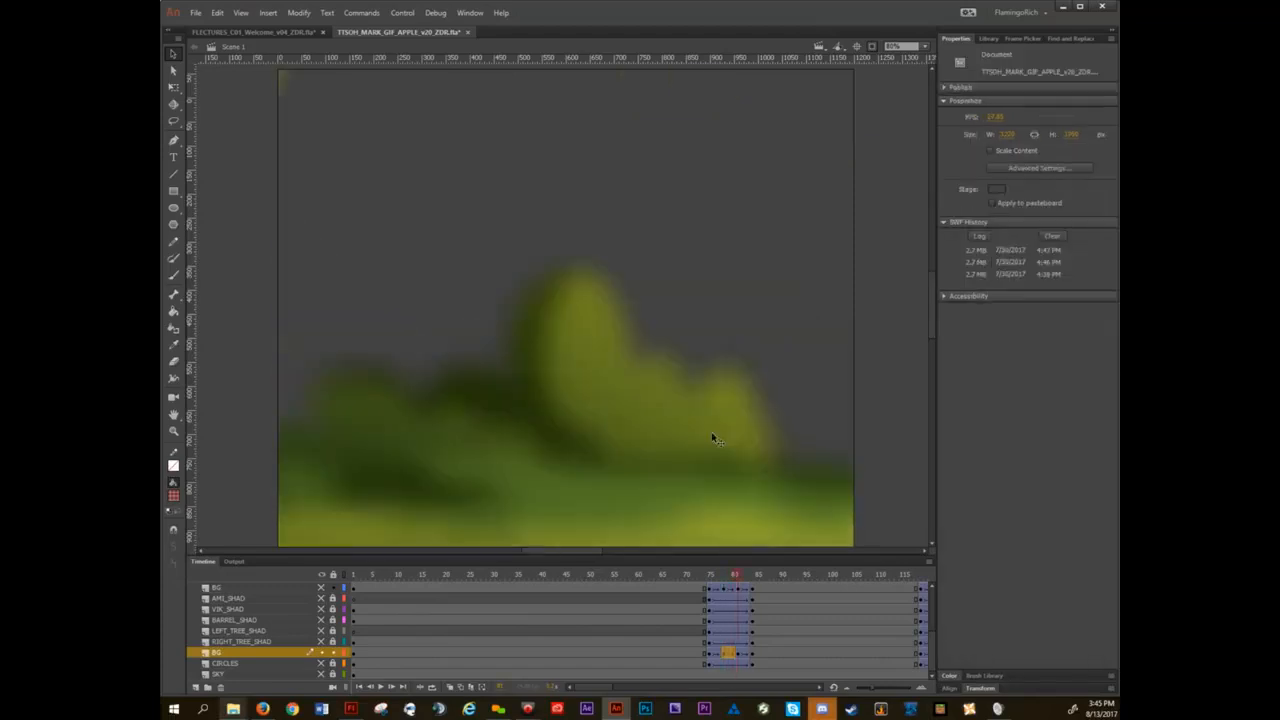
{"action": "key", "text": "."}
{"action": "key", "text": "."}
{"action": "key", "text": "."}
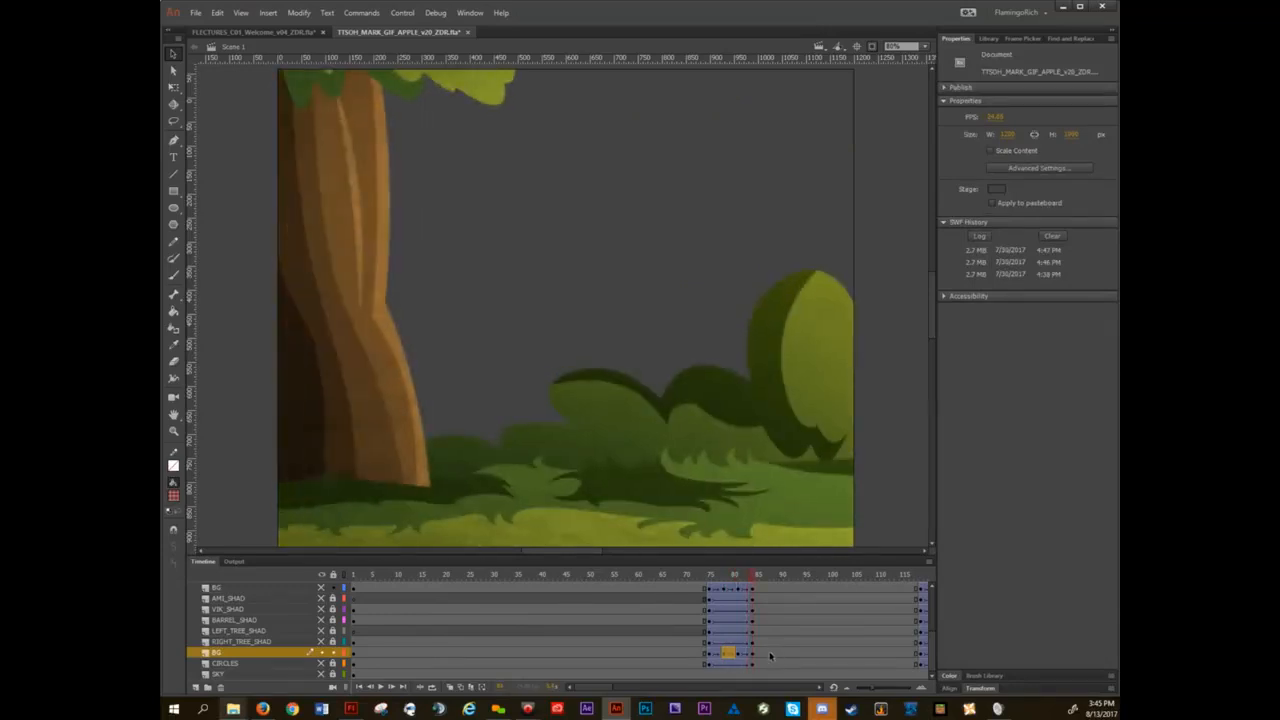
Return to the symbols lecture document and select the BUTTON smiley to view its properties.
{"action": "left_click", "coordinate": [277, 35]}
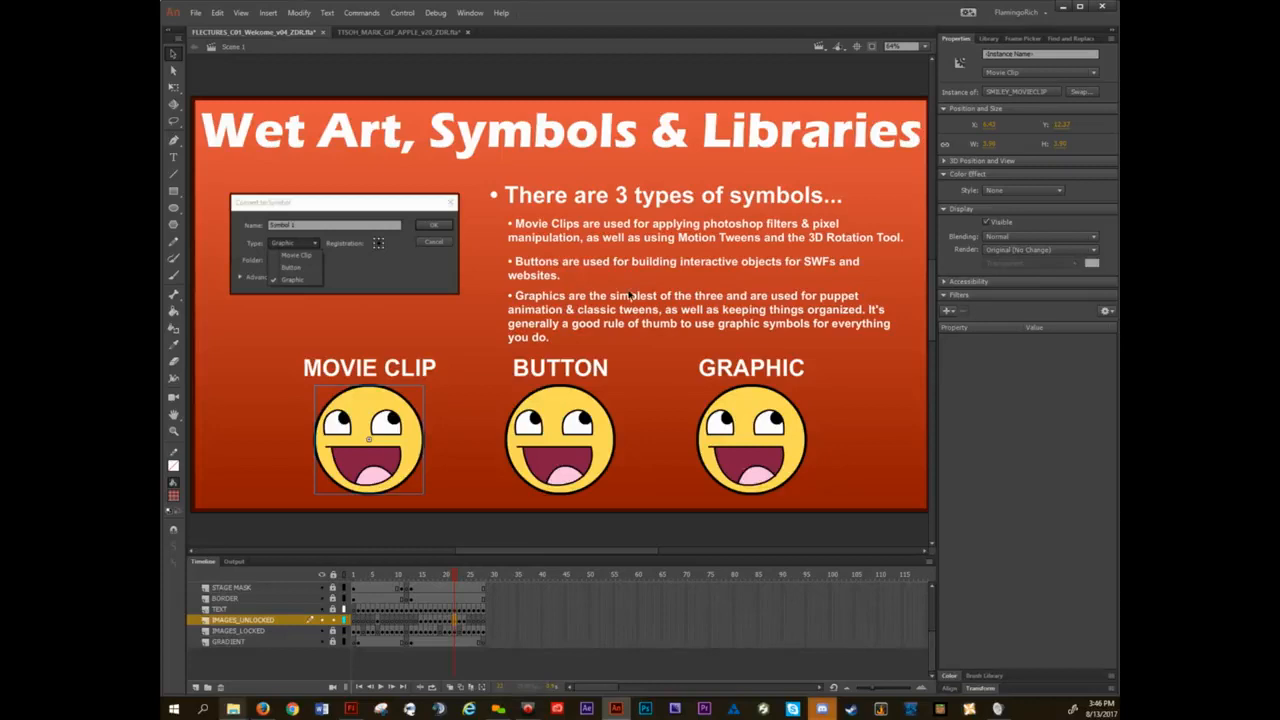
{"action": "left_click", "coordinate": [562, 425]}
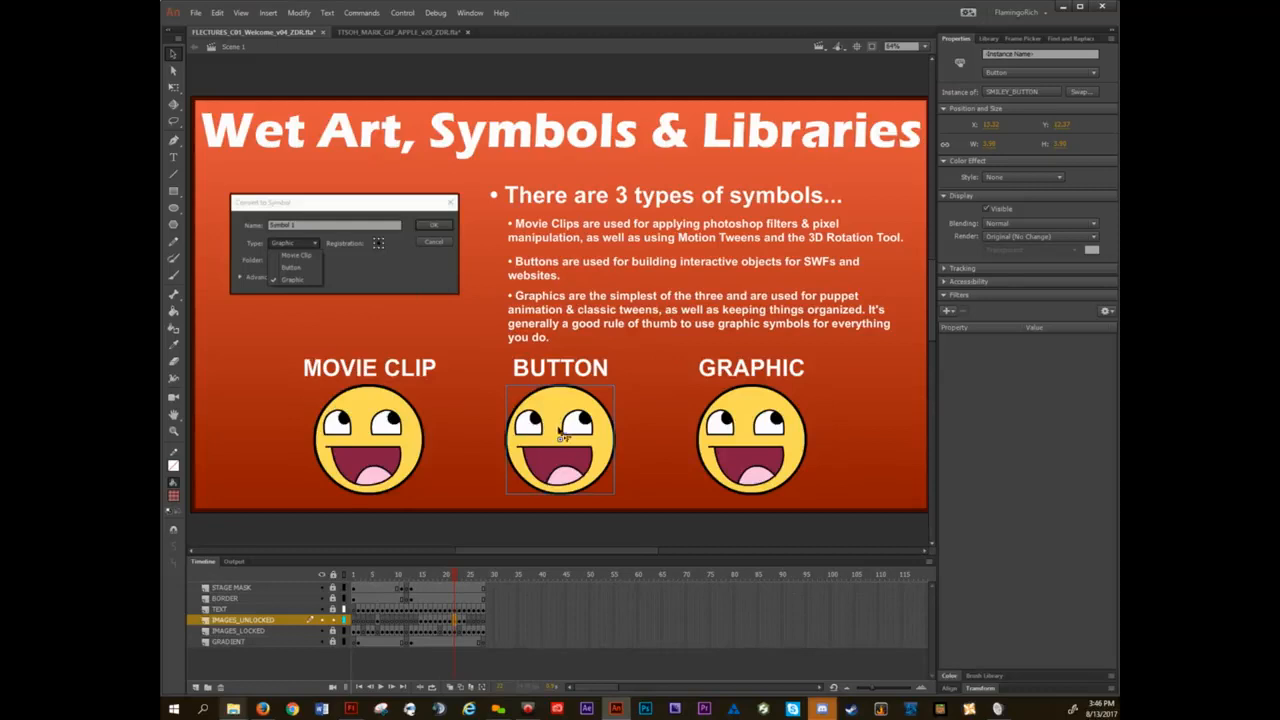
In File Explorer, go from College through 04 PERSONAL WORK and MLP Ballad of Mecha Pinkie Pie to the Panel 13 SBS step-by-step video folder.
{"action": "mouse_move", "coordinate": [233, 709]}
{"action": "left_click", "coordinate": [279, 636]}
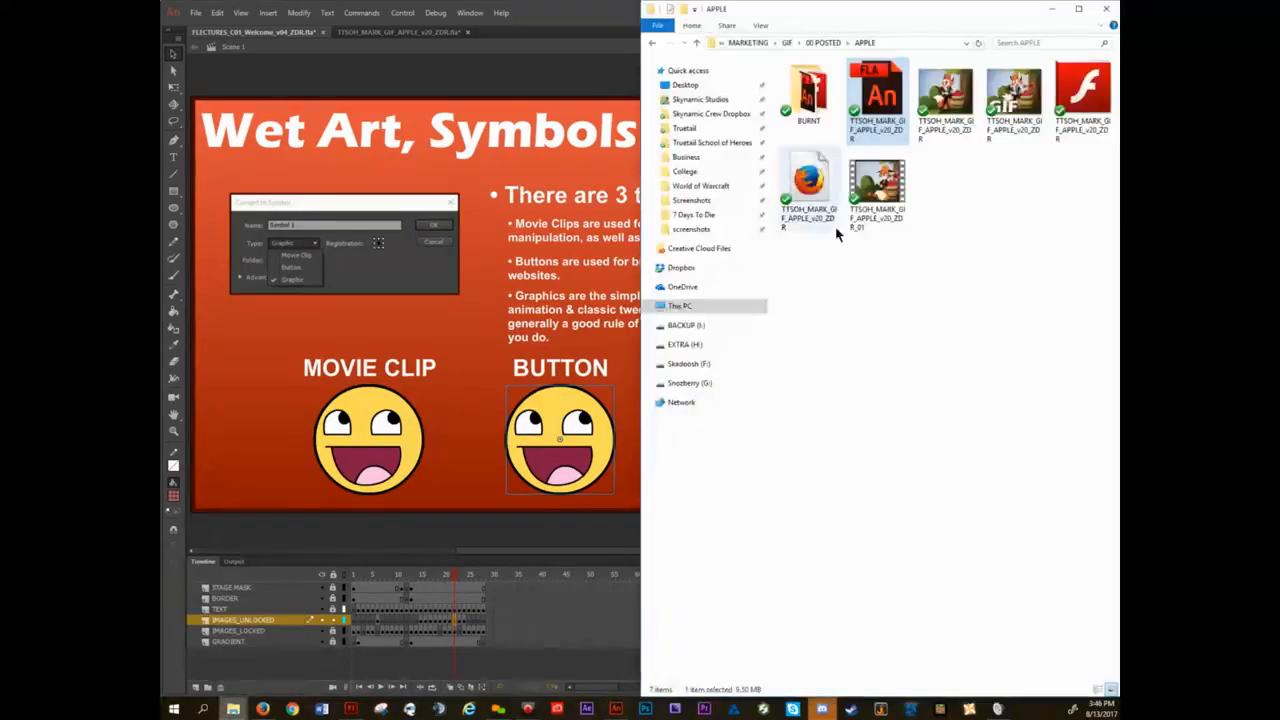
{"action": "left_click", "coordinate": [687, 171]}
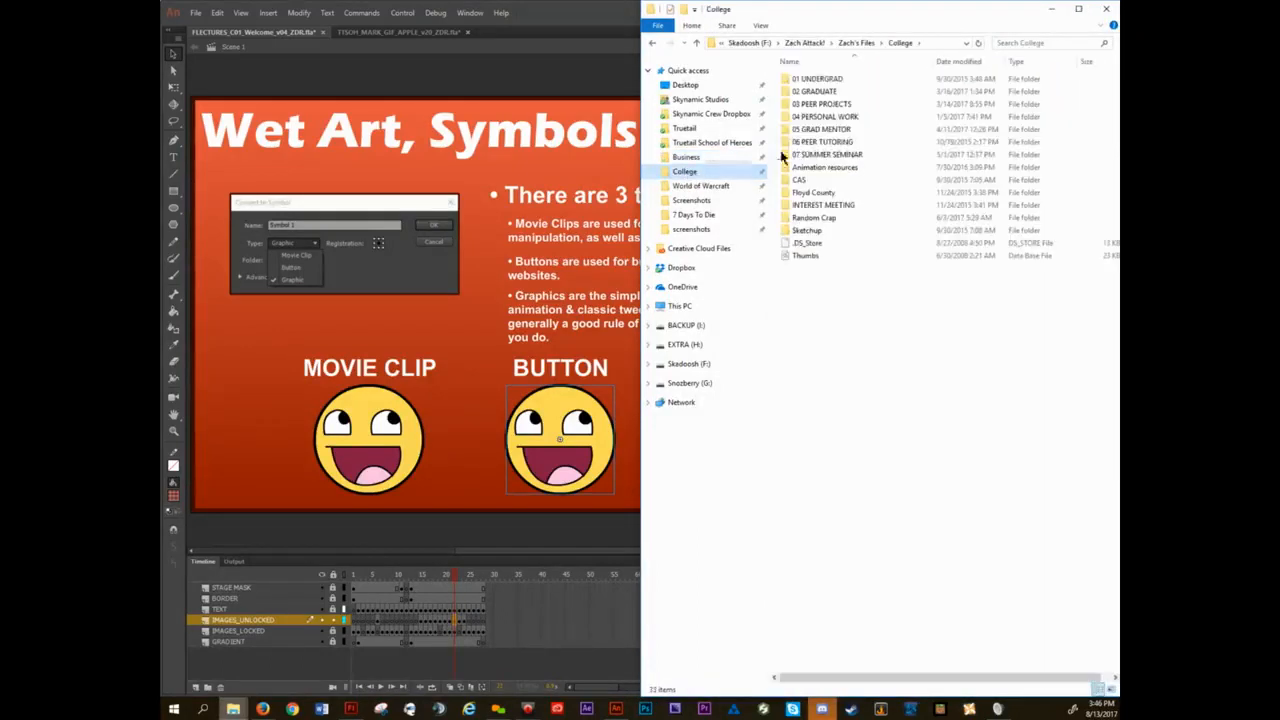
{"action": "double_click", "coordinate": [822, 118]}
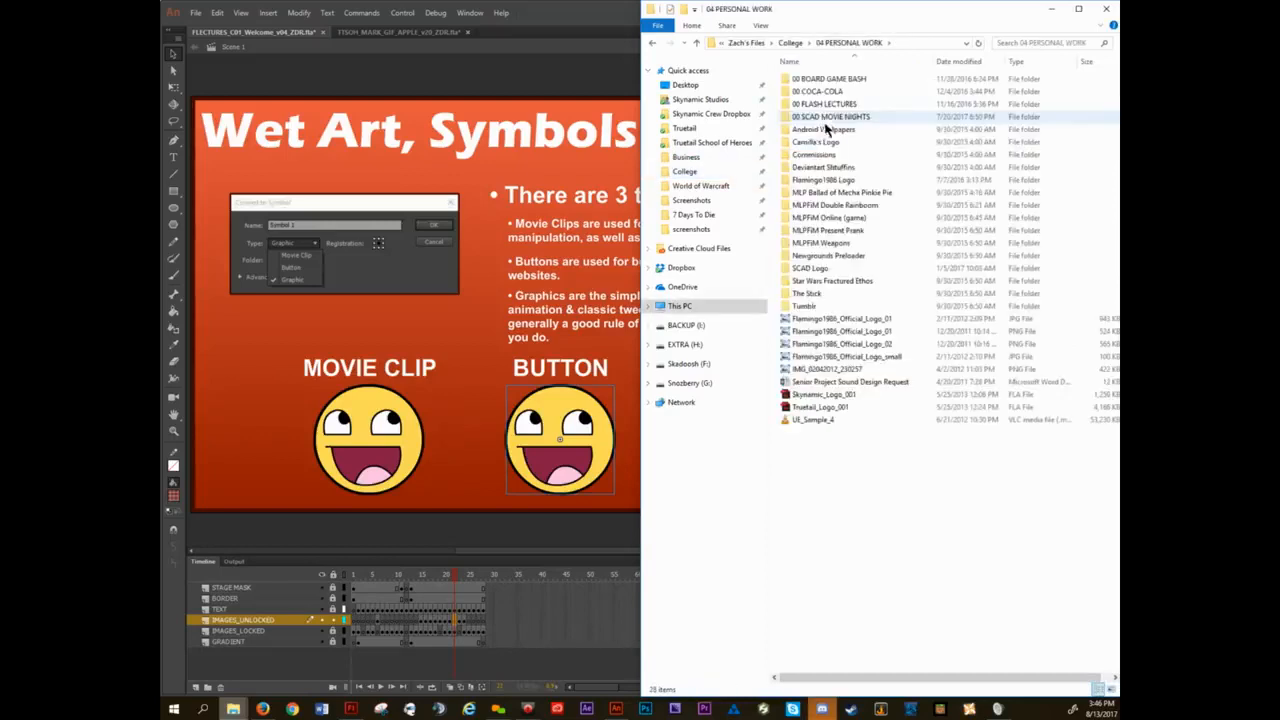
{"action": "double_click", "coordinate": [838, 192]}
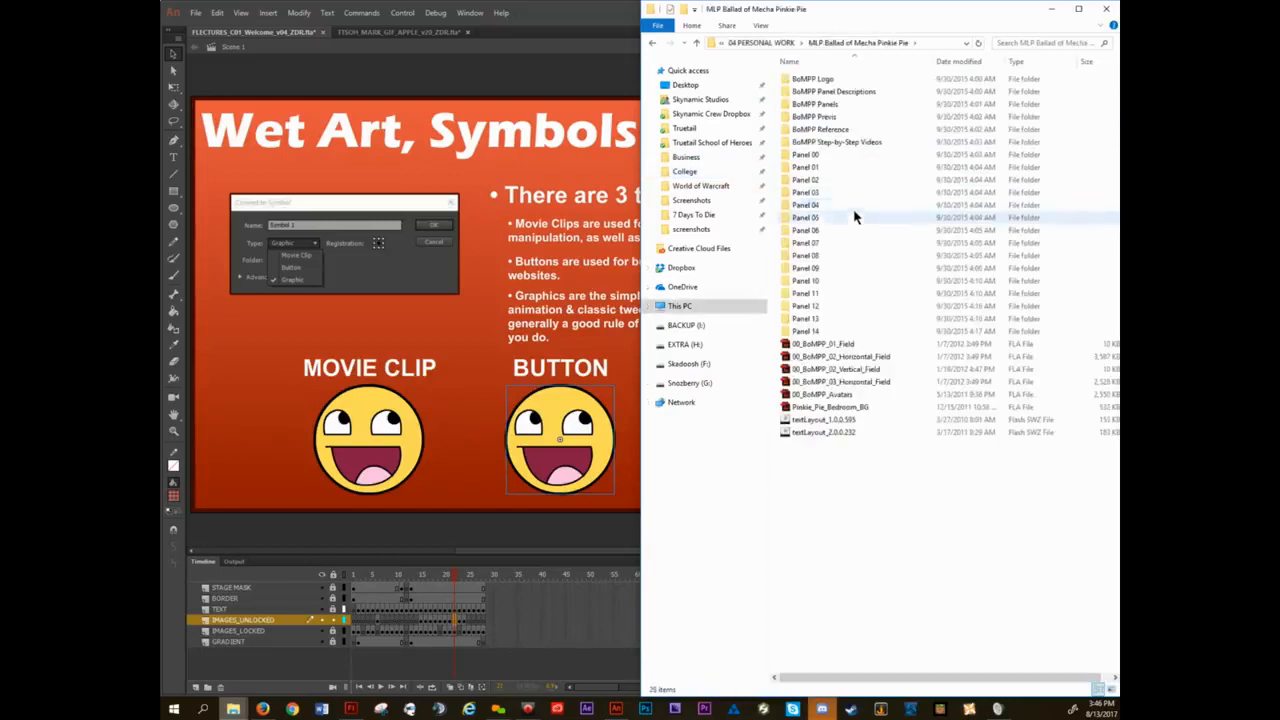
{"action": "double_click", "coordinate": [838, 144]}
{"action": "left_click", "coordinate": [816, 81]}
{"action": "double_click", "coordinate": [814, 81]}
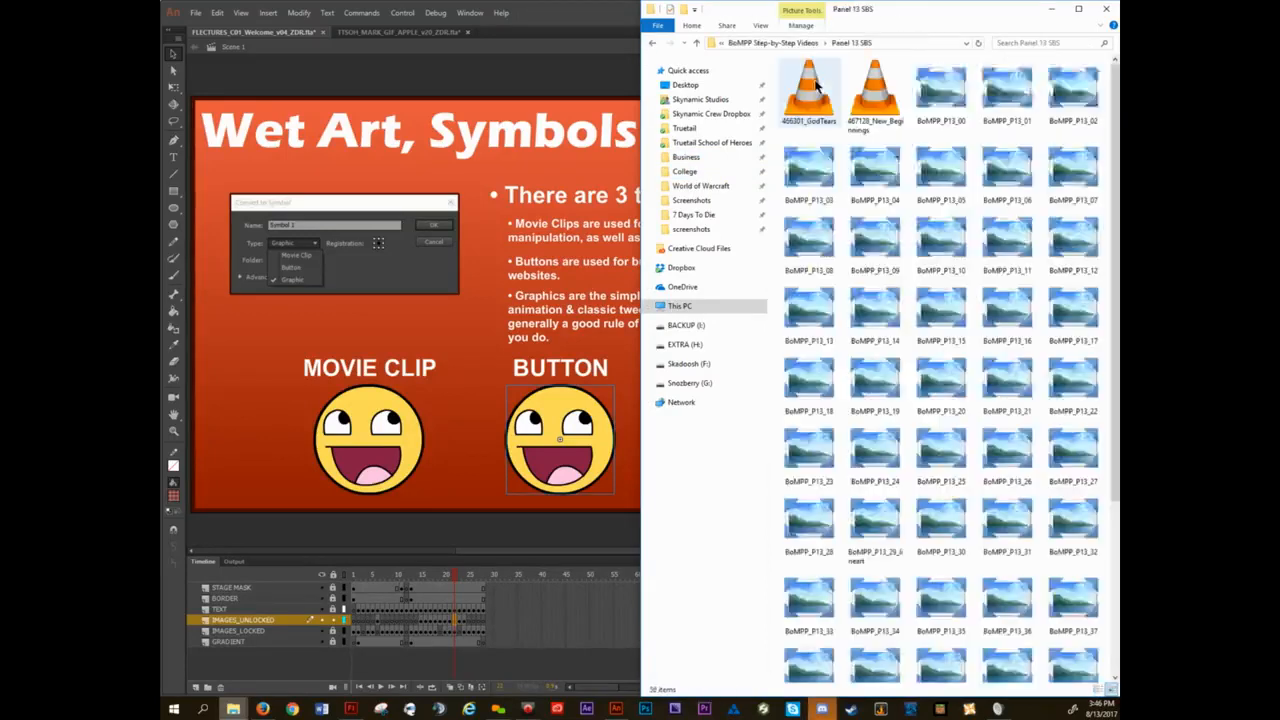
Open the published BoMPP_P13_SBS_03 Flash movie, start it with its PLAY! button, and close the player.
{"action": "scroll", "coordinate": [914, 285], "scroll_direction": "down", "scroll_amount": 5}
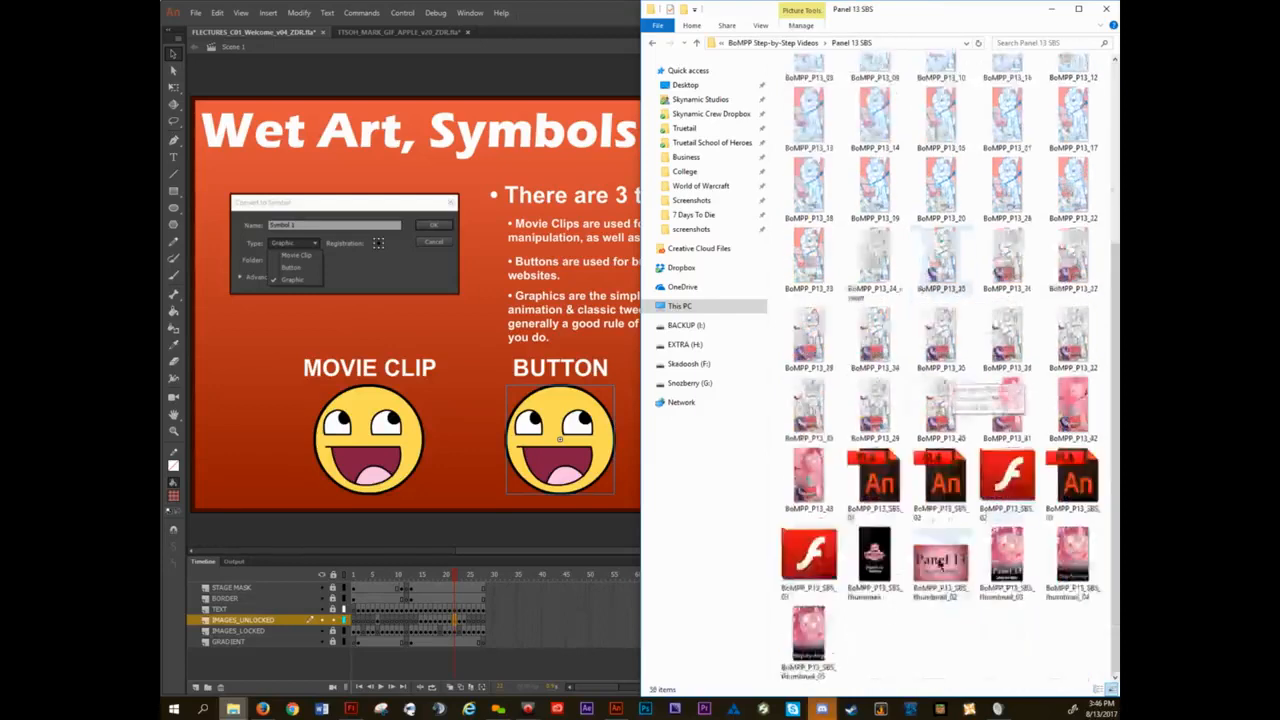
{"action": "double_click", "coordinate": [813, 556]}
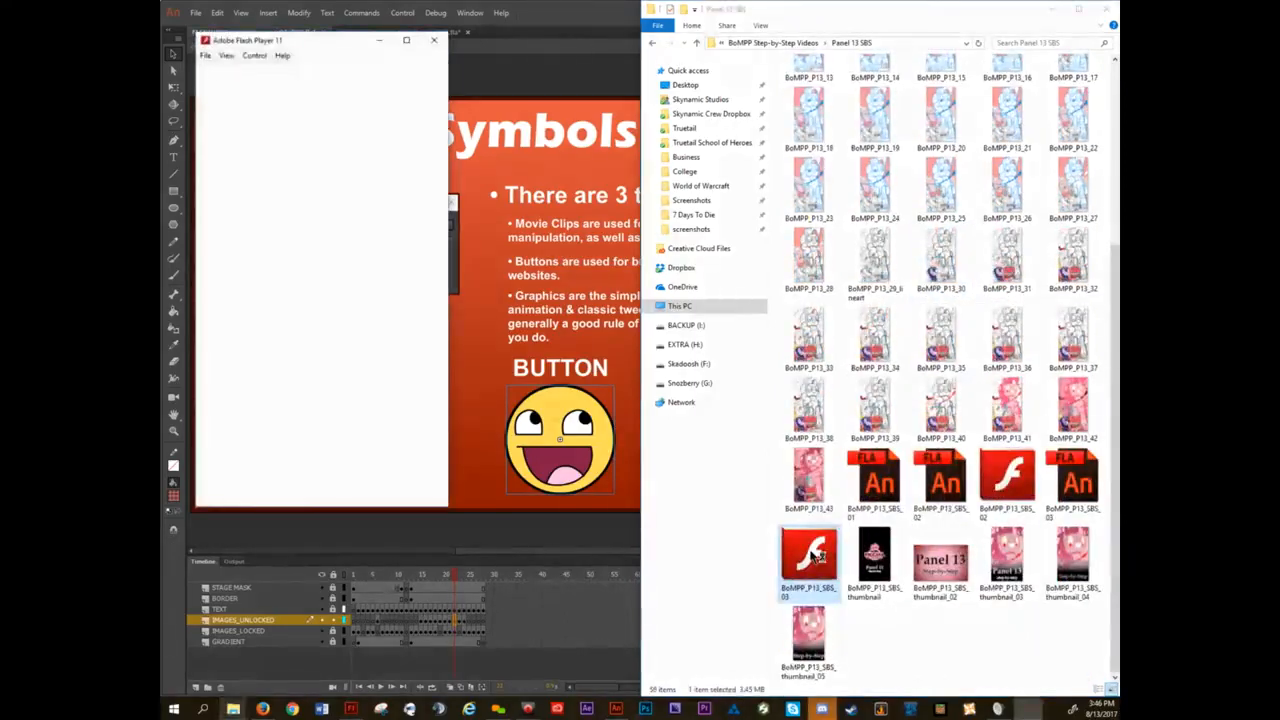
{"action": "left_click_drag", "start_coordinate": [318, 47], "coordinate": [662, 101]}
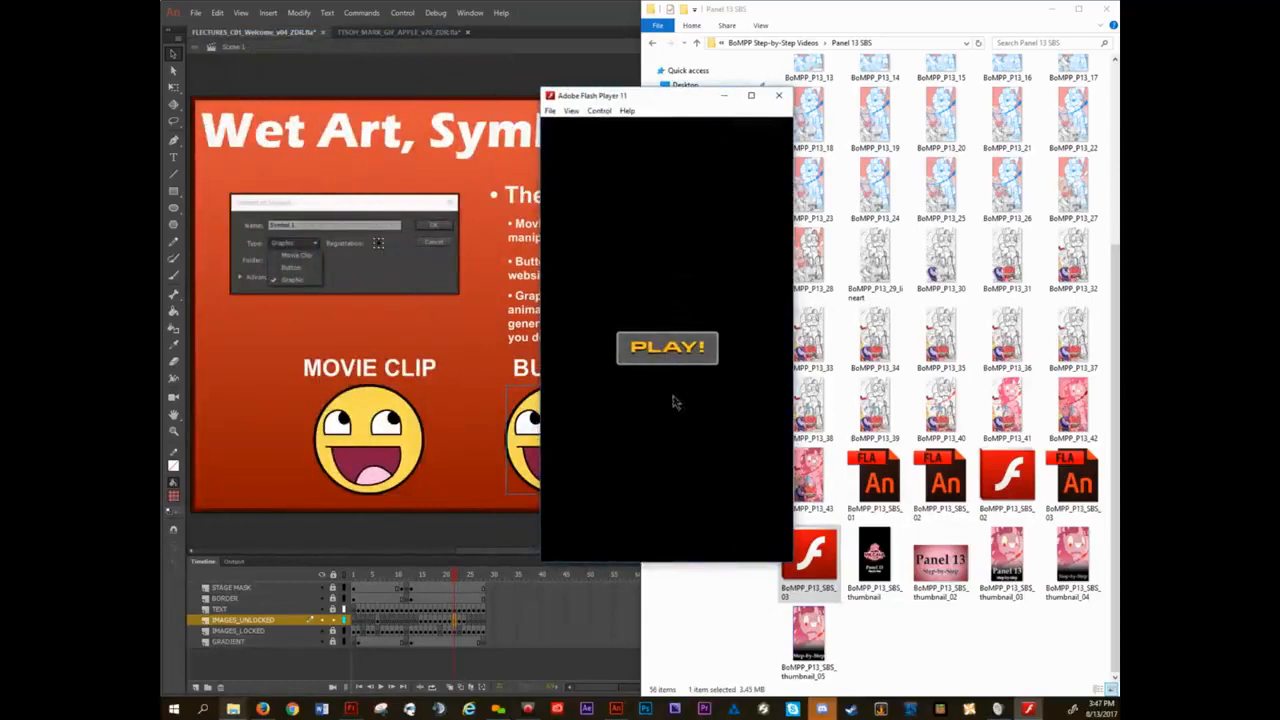
{"action": "left_click", "coordinate": [672, 352]}
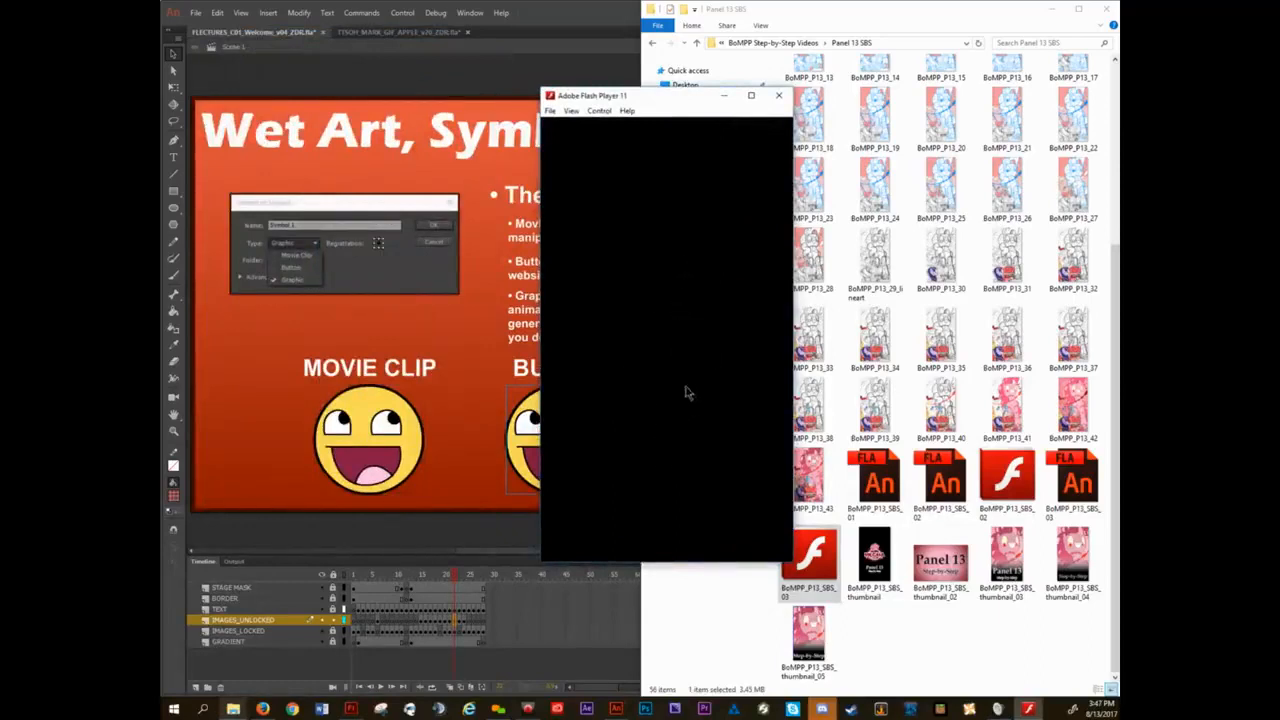
{"action": "left_click", "coordinate": [779, 96]}
Open the BoMPP_P13_SBS_03 source file in Animate, accept the default font mapping, and go to frame 1 with the preloader.
{"action": "double_click", "coordinate": [1077, 468]}
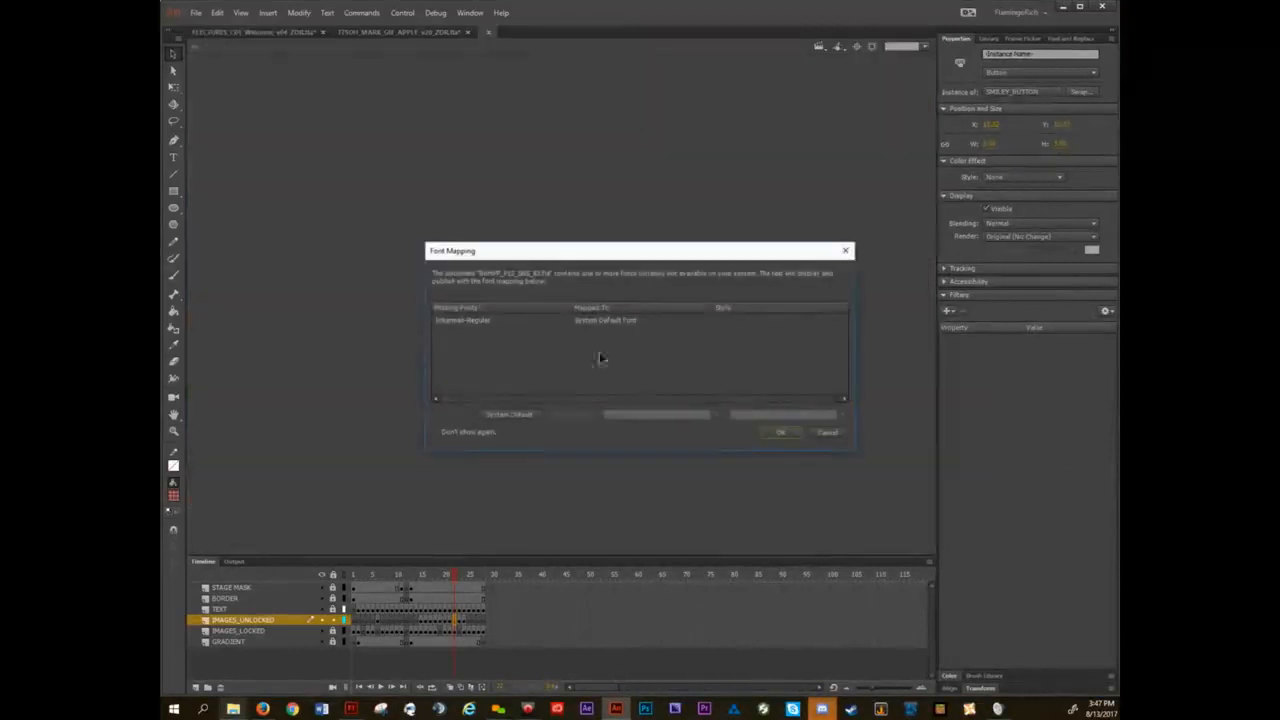
{"action": "left_click", "coordinate": [778, 434]}
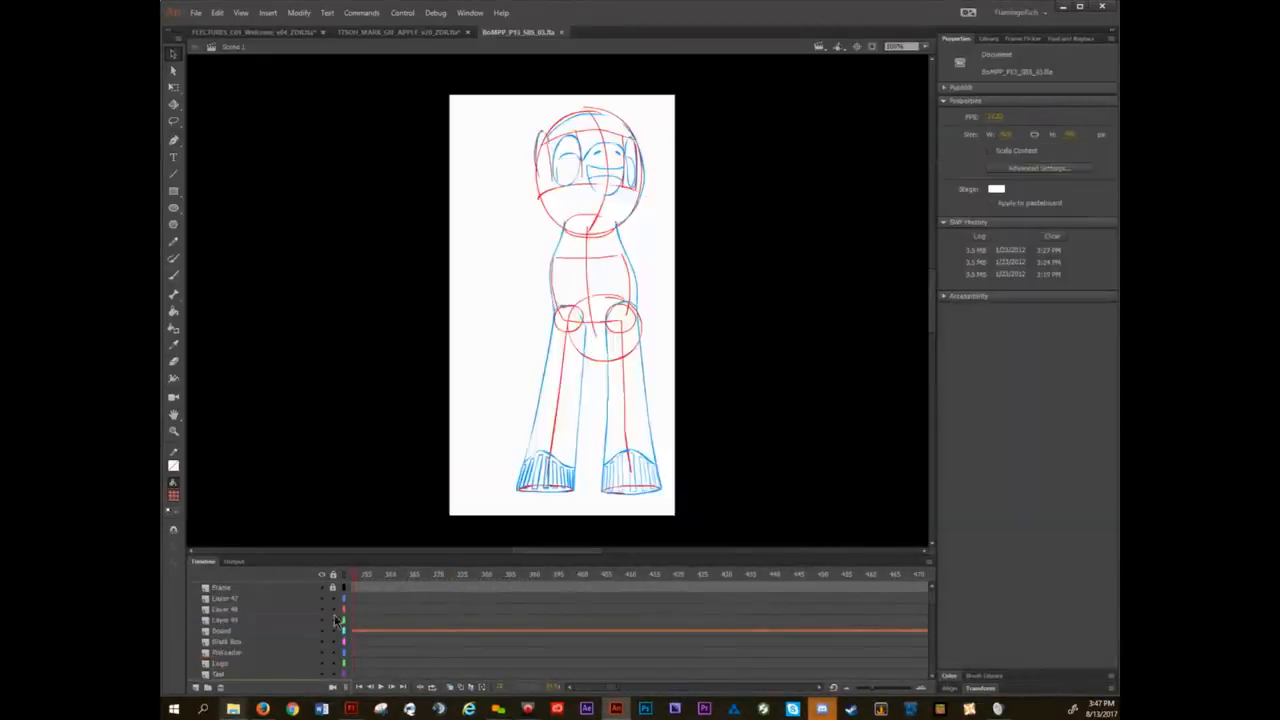
{"action": "scroll", "coordinate": [425, 607], "scroll_direction": "left", "scroll_amount": 10}
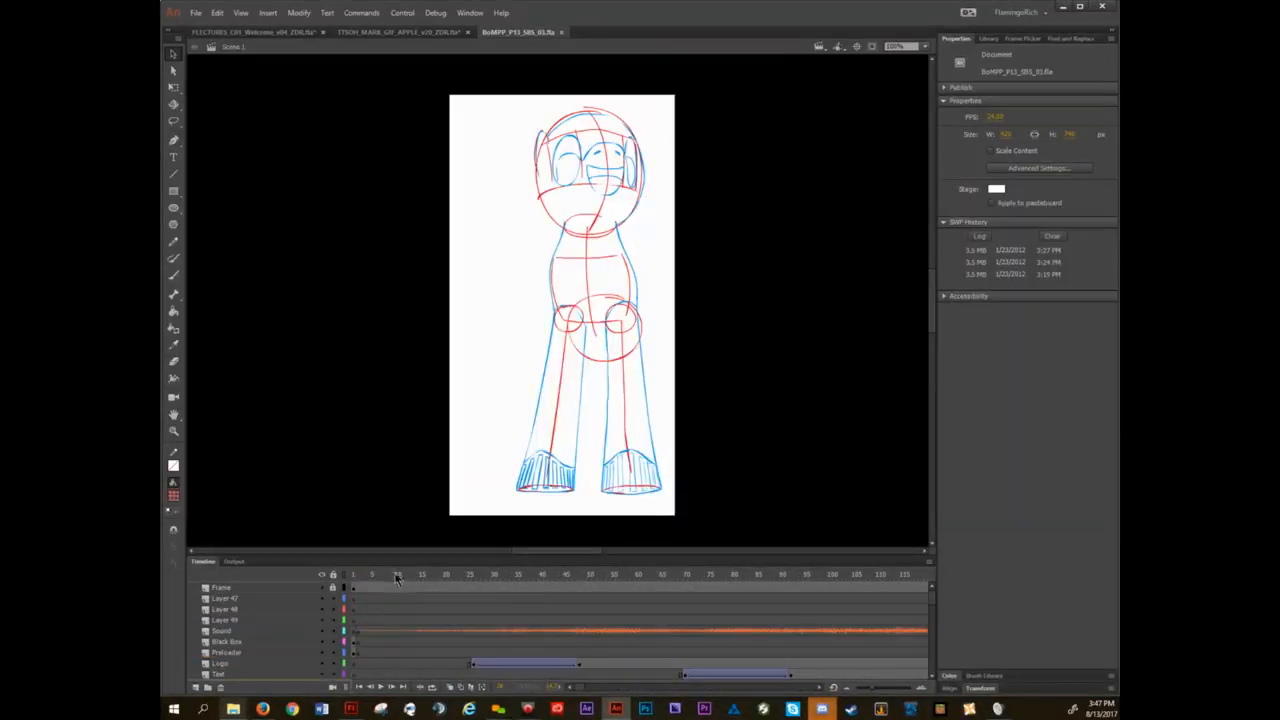
{"action": "left_click_drag", "start_coordinate": [396, 575], "coordinate": [314, 583]}
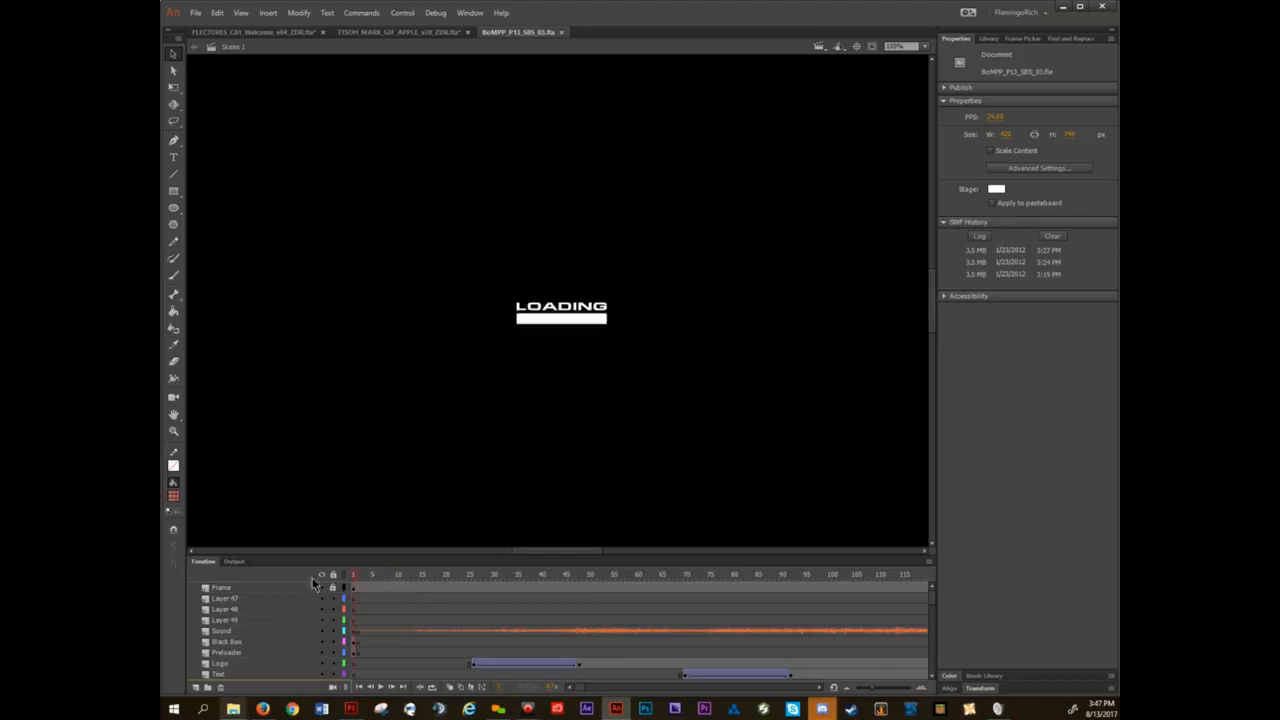
Enter the LOADING movie clip, advance to its second frame, and select the PLAY! button to view its symbol properties.
{"action": "left_click", "coordinate": [573, 318]}
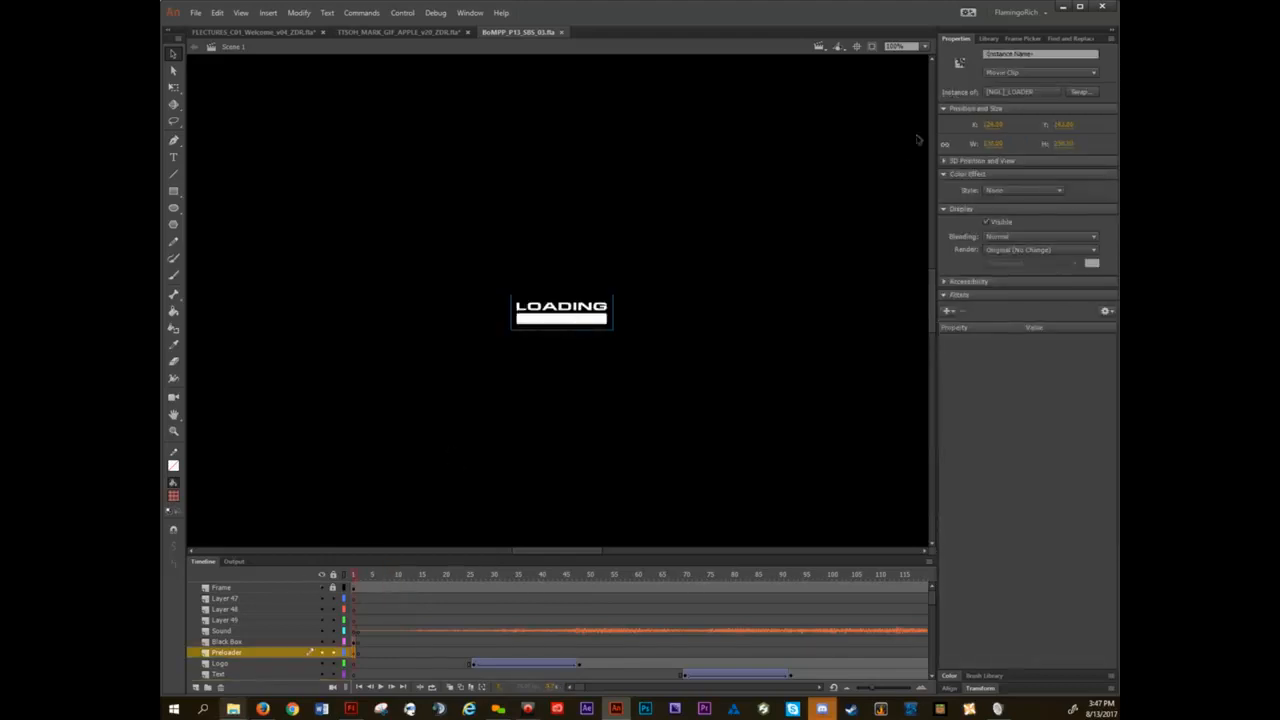
{"action": "left_click", "coordinate": [546, 360]}
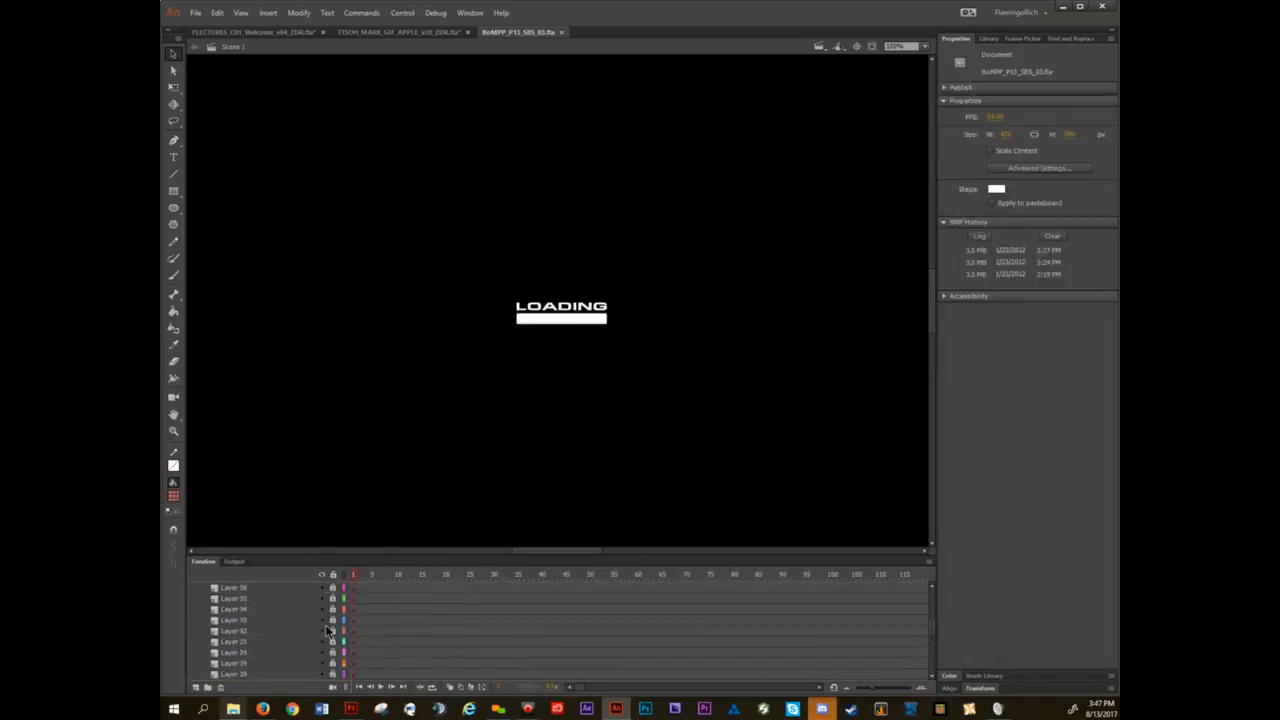
{"action": "double_click", "coordinate": [579, 319]}
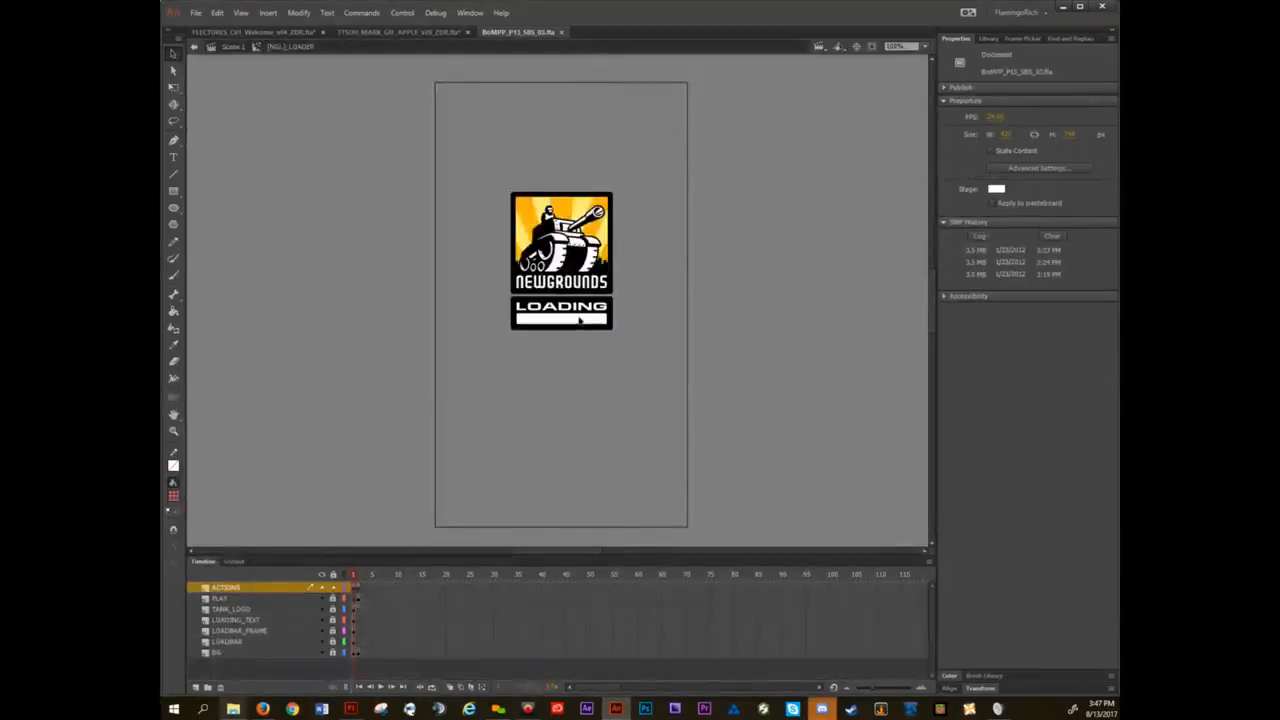
{"action": "key", "text": "period"}
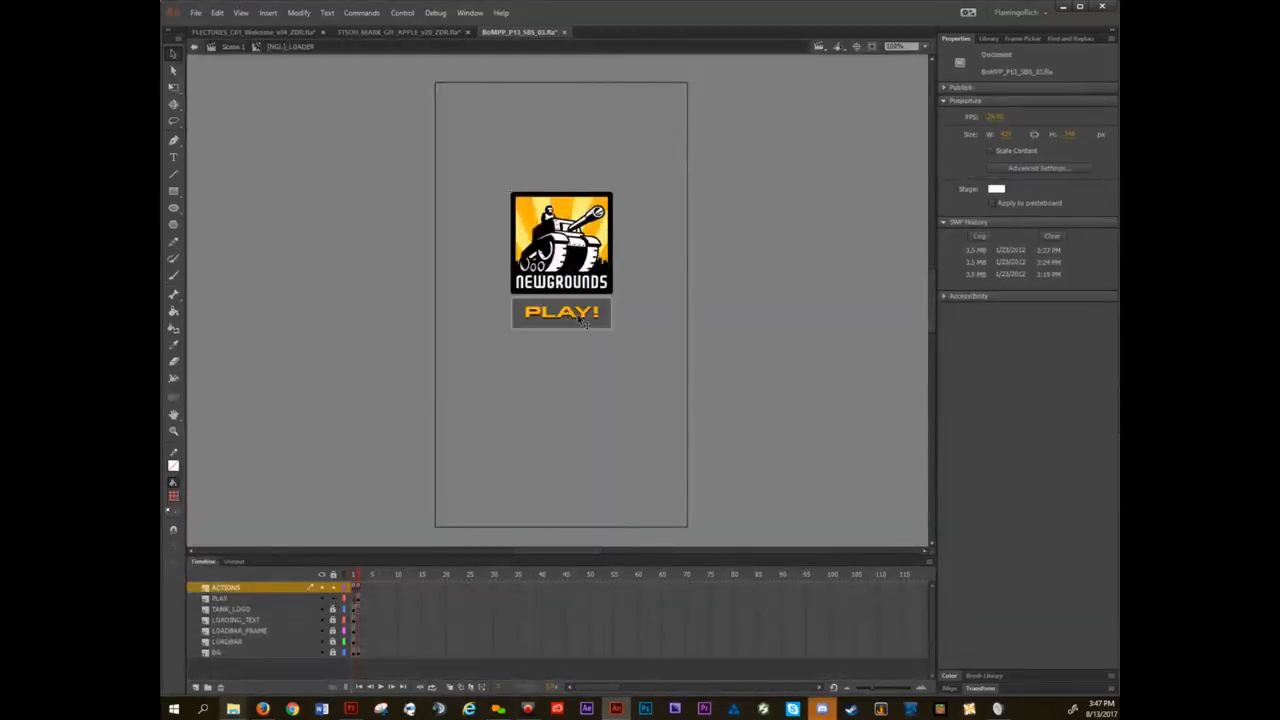
{"action": "left_click", "coordinate": [585, 322]}
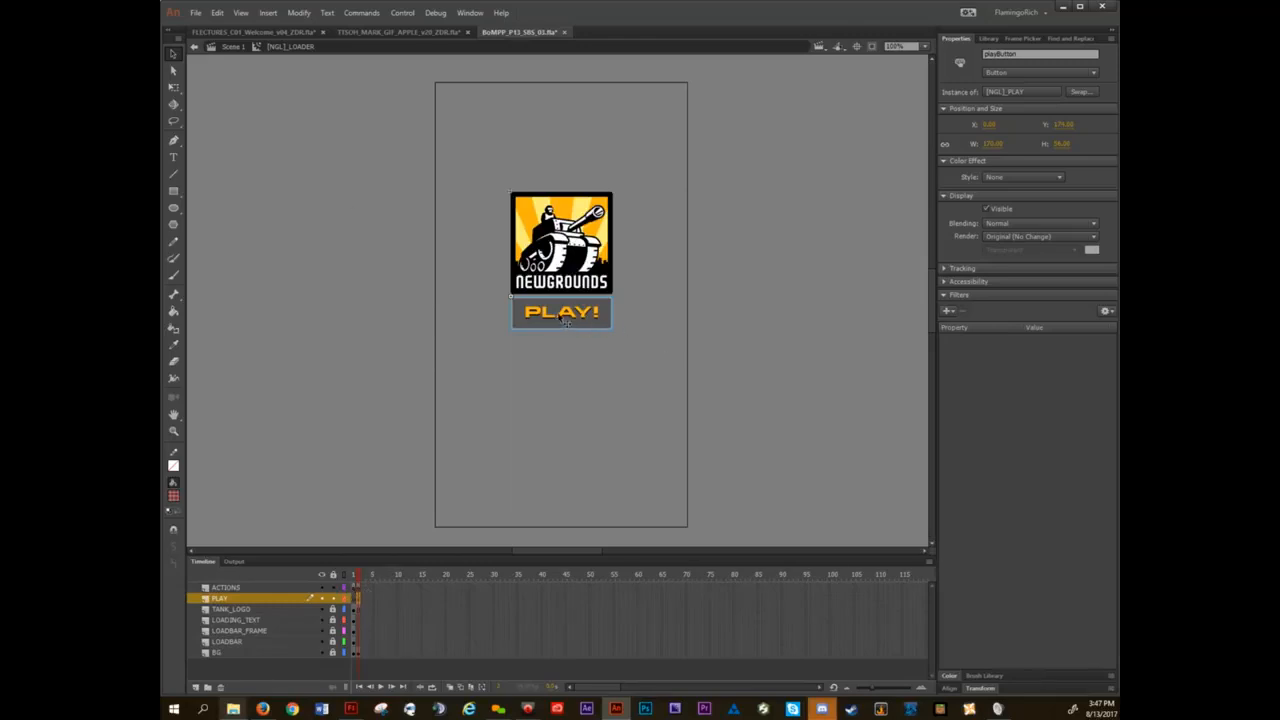
Close the BoMPP_P13_SBS_03 document without saving and reselect the BUTTON smiley on the lecture slide.
{"action": "left_click", "coordinate": [566, 32]}
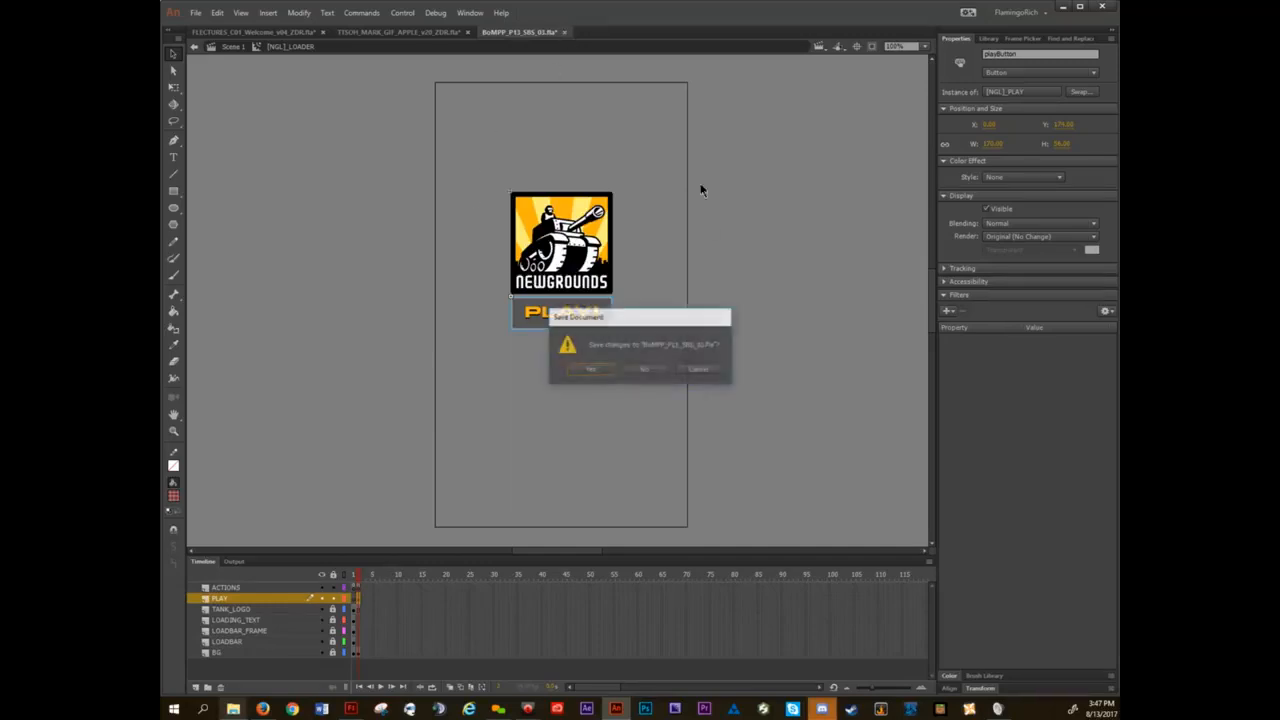
{"action": "left_click", "coordinate": [645, 370]}
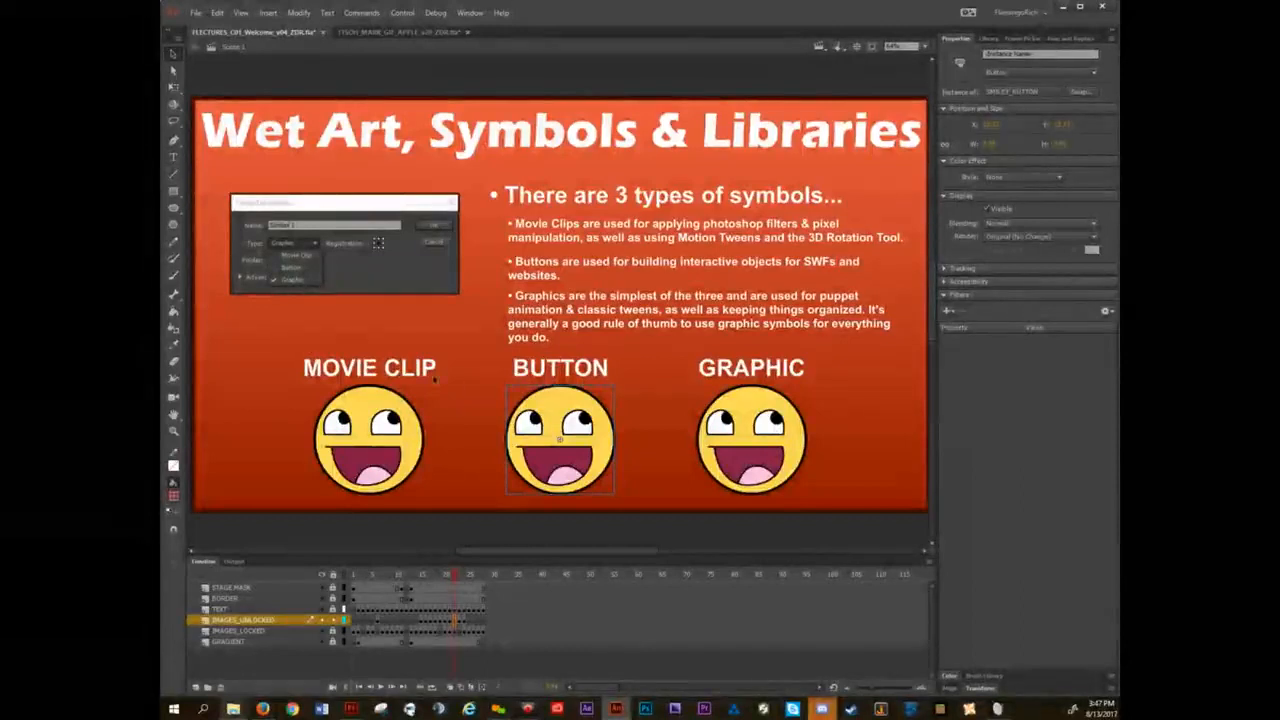
{"action": "left_click", "coordinate": [467, 350]}
{"action": "left_click", "coordinate": [548, 407]}
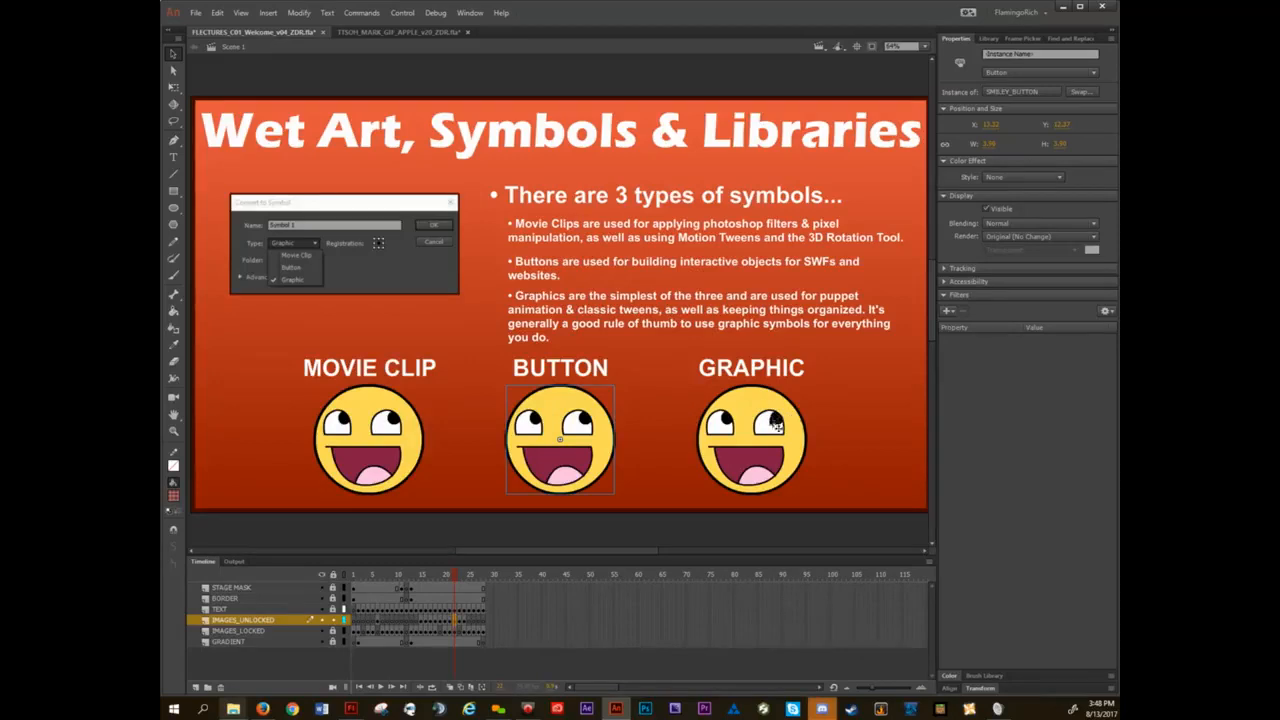
Compare the properties of the GRAPHIC smiley with the MOVIE CLIP smiley's properties and available filters.
{"action": "left_click", "coordinate": [762, 420]}
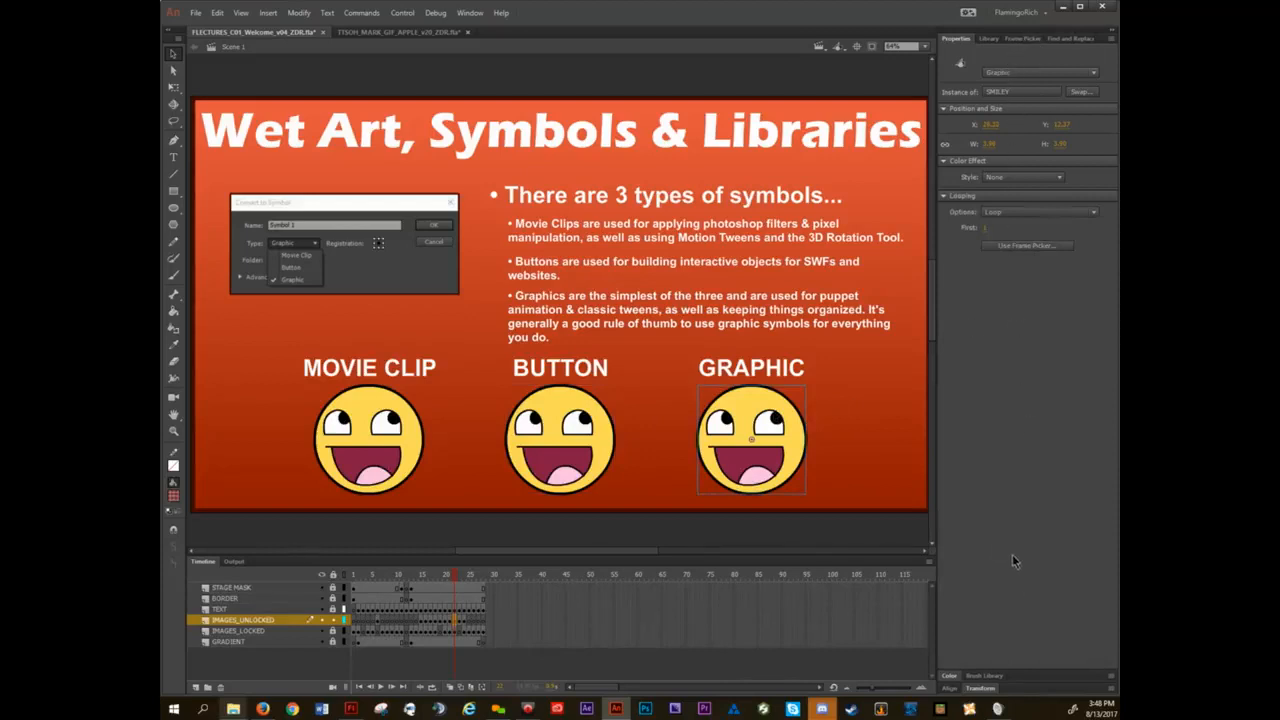
{"action": "left_click", "coordinate": [404, 430]}
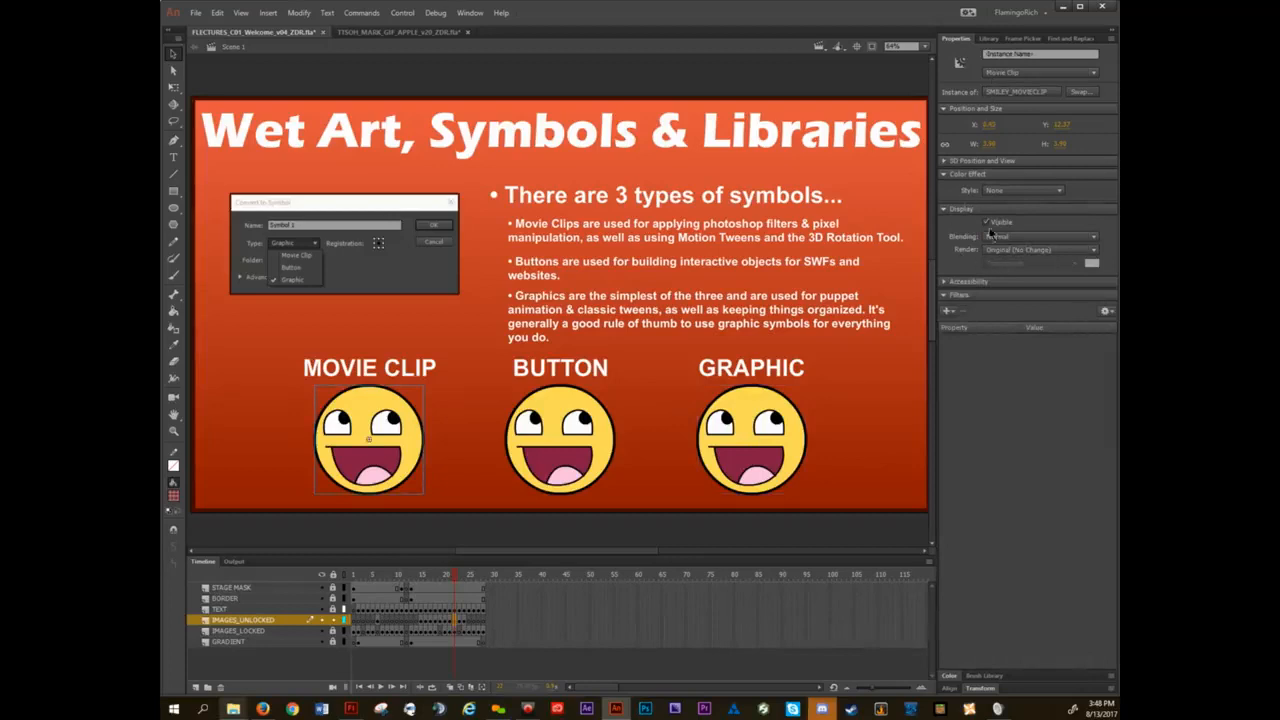
{"action": "left_click", "coordinate": [948, 311]}
{"action": "left_click", "coordinate": [951, 314]}
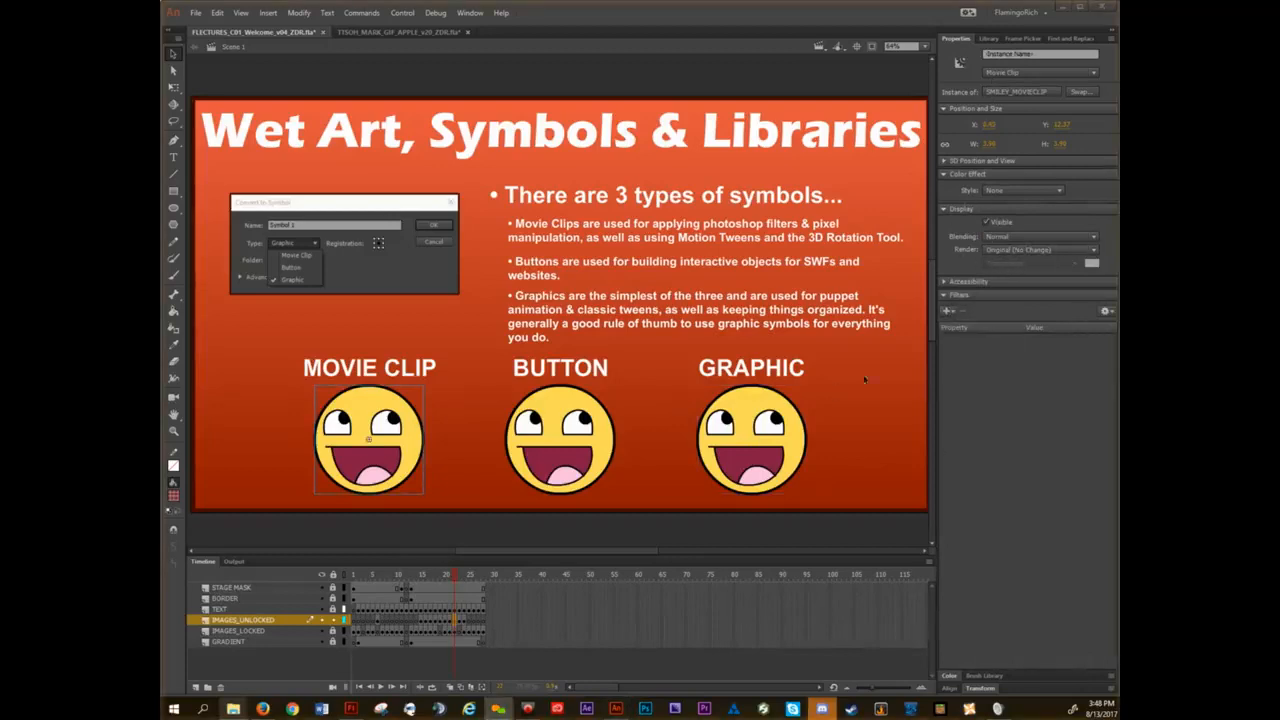
Open the GRAPHIC smiley's symbol to view its own timeline and return to the main scene.
{"action": "left_click", "coordinate": [762, 432]}
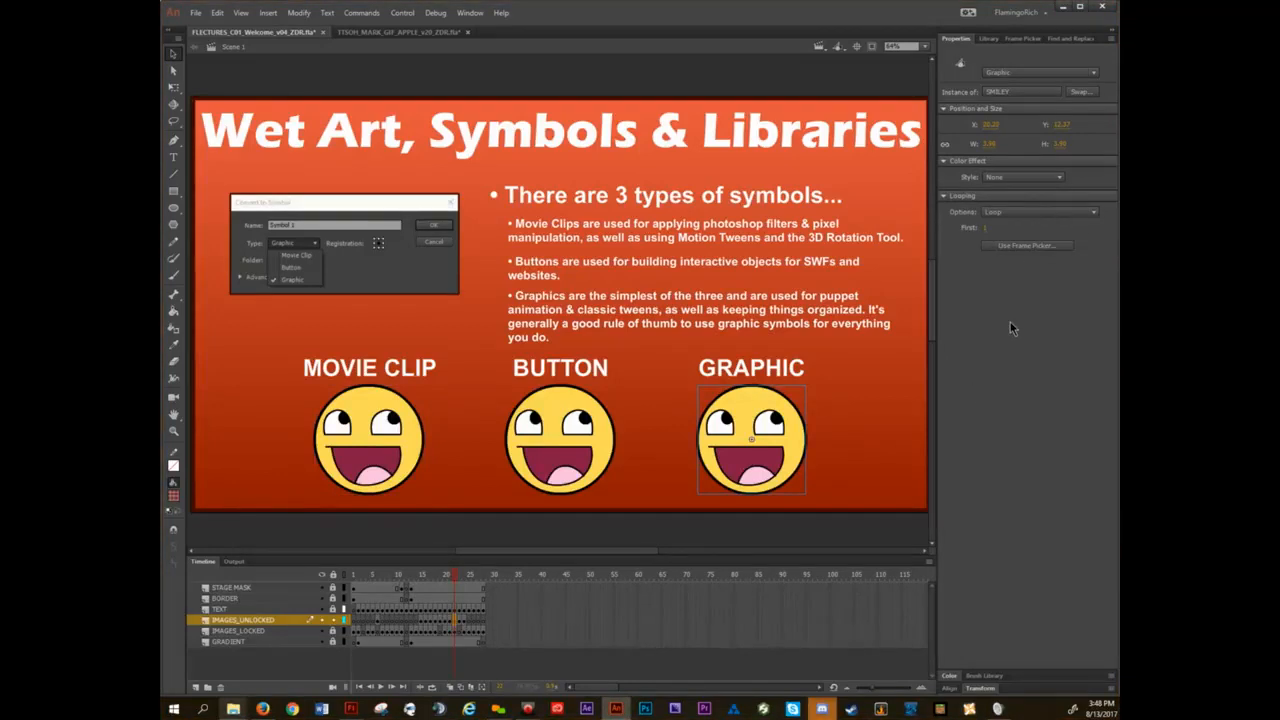
{"action": "double_click", "coordinate": [739, 415]}
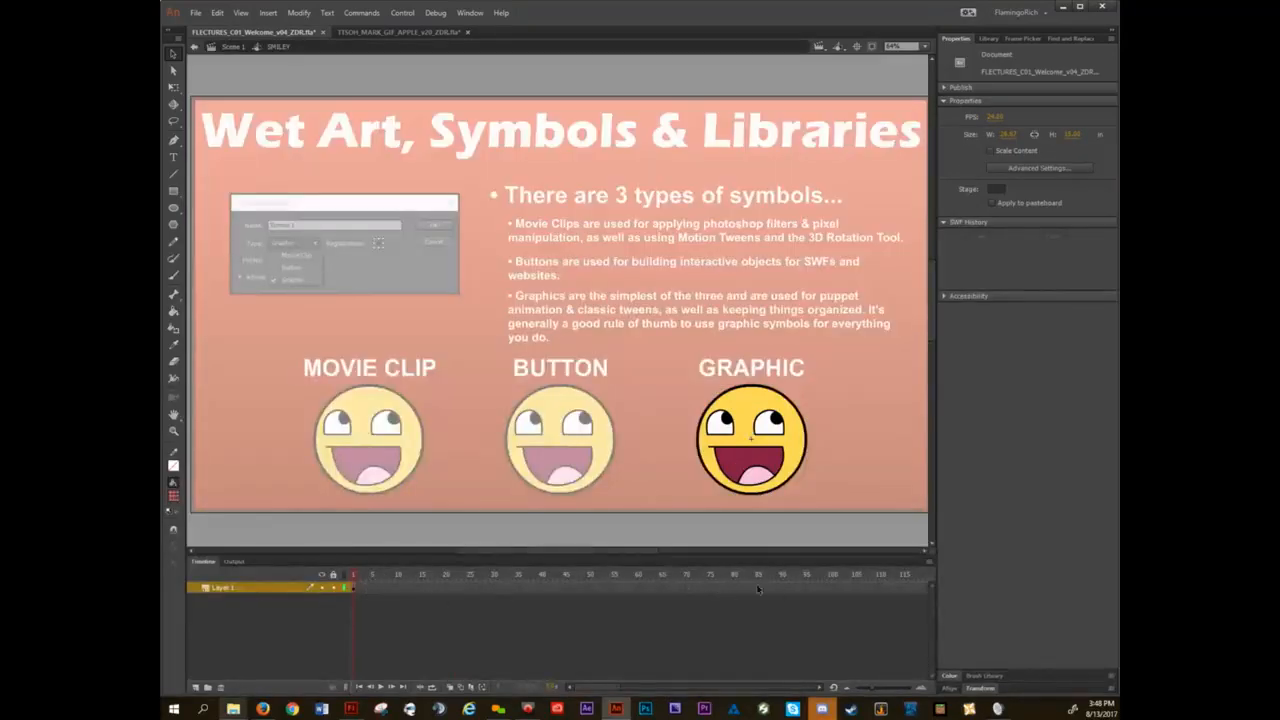
{"action": "double_click", "coordinate": [868, 365]}
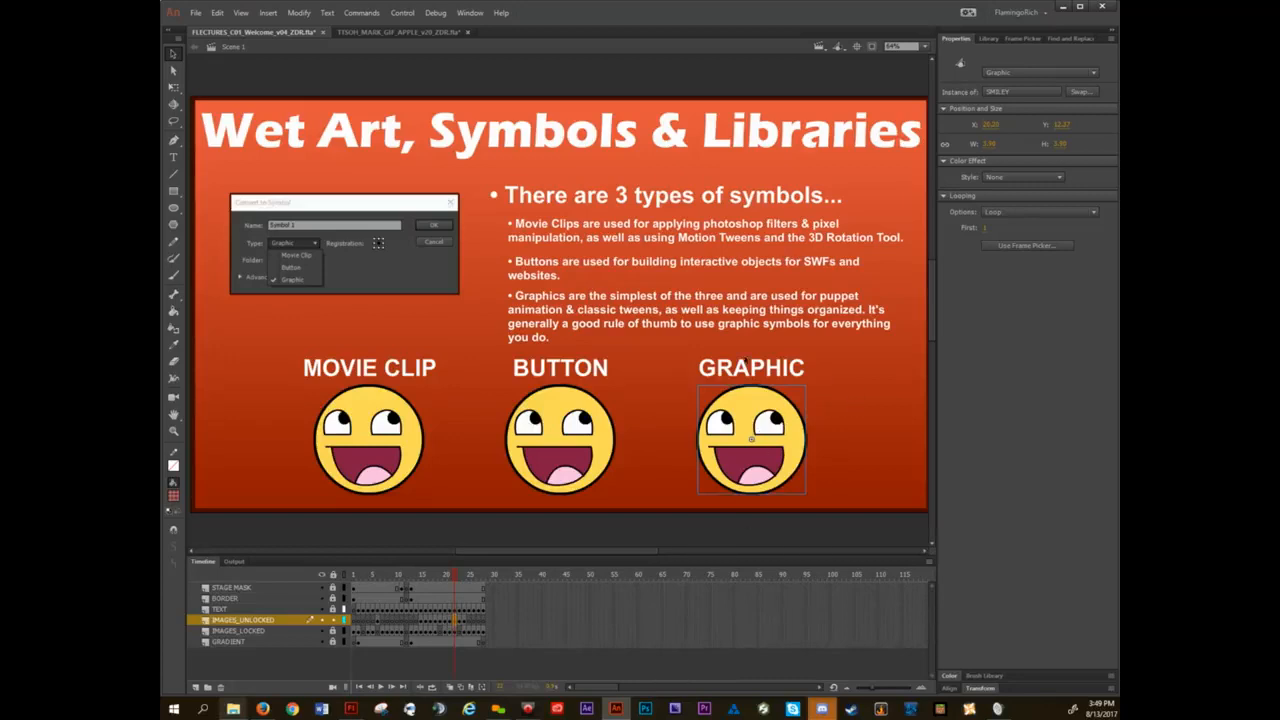
Try a Brightness color effect on the GRAPHIC smiley, followed by a red Tint reduced to about half strength.
{"action": "left_click", "coordinate": [1015, 177]}
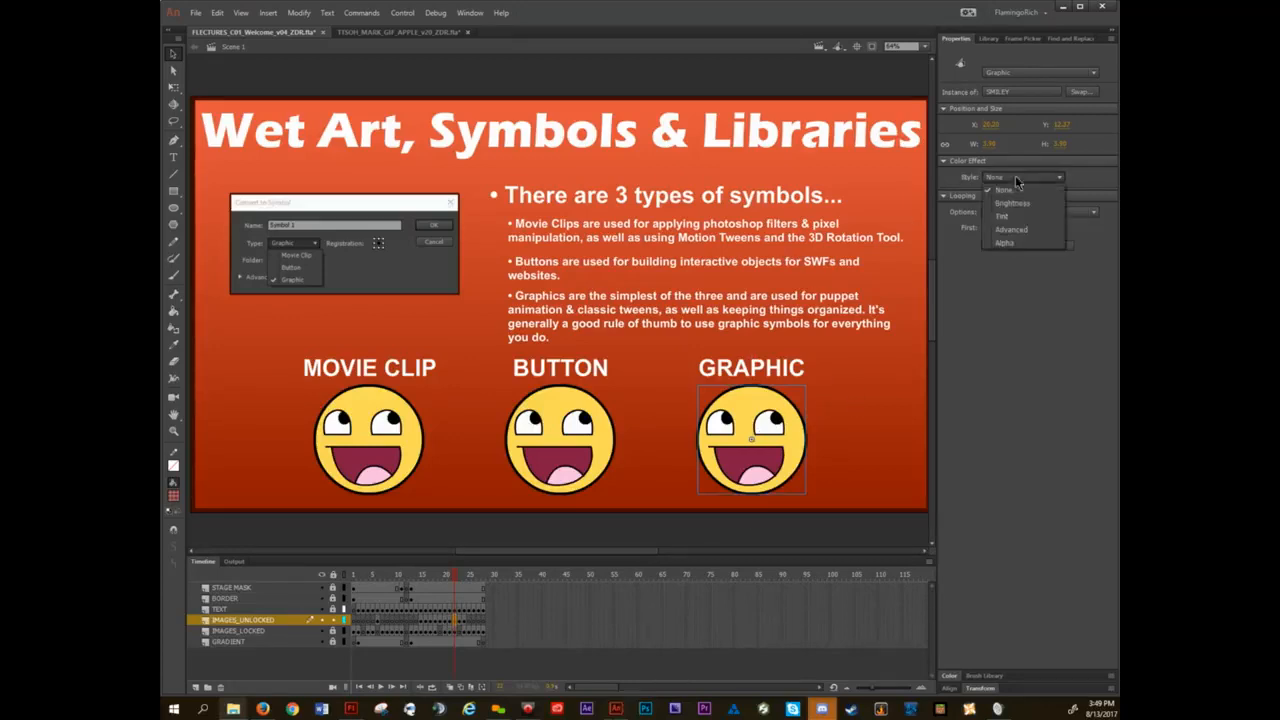
{"action": "left_click", "coordinate": [1012, 203]}
{"action": "mouse_move", "coordinate": [1017, 194]}
{"action": "left_mouse_down"}
{"action": "mouse_move", "coordinate": [1010, 204]}
{"action": "mouse_move", "coordinate": [1070, 203]}
{"action": "mouse_move", "coordinate": [988, 207]}
{"action": "mouse_move", "coordinate": [1027, 199]}
{"action": "left_mouse_up"}
{"action": "left_click", "coordinate": [1028, 178]}
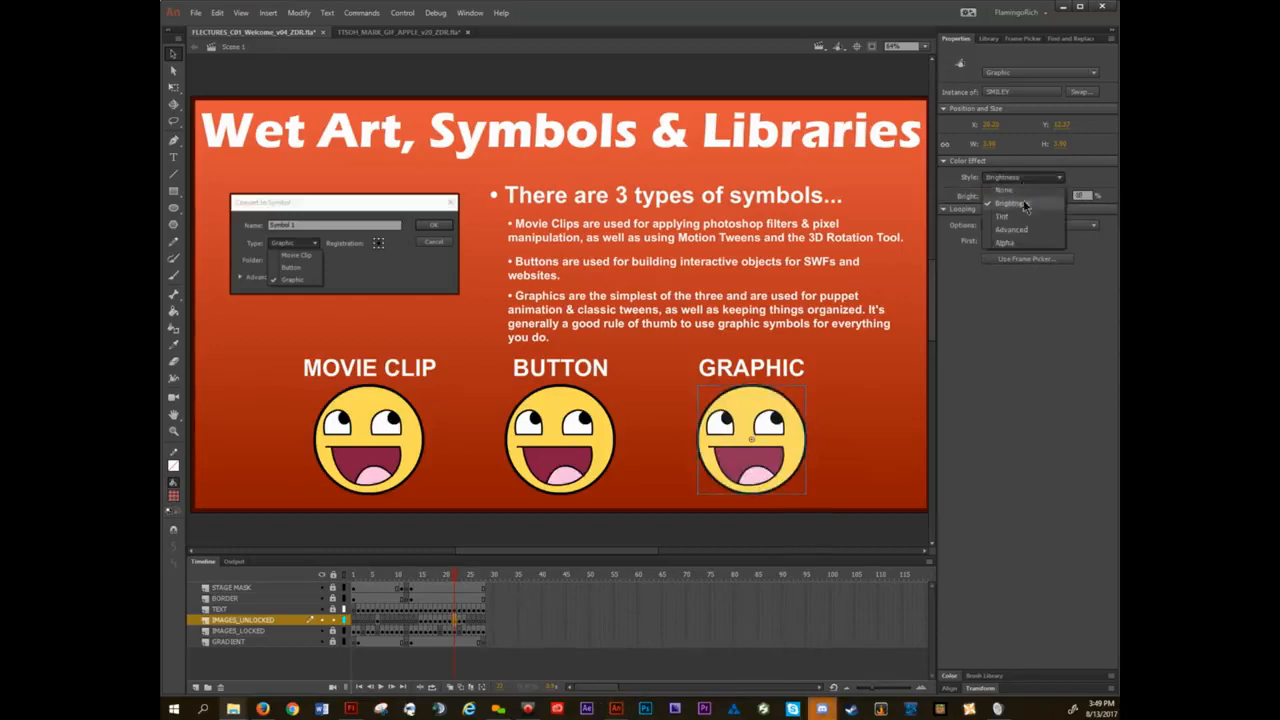
{"action": "left_click", "coordinate": [1020, 217]}
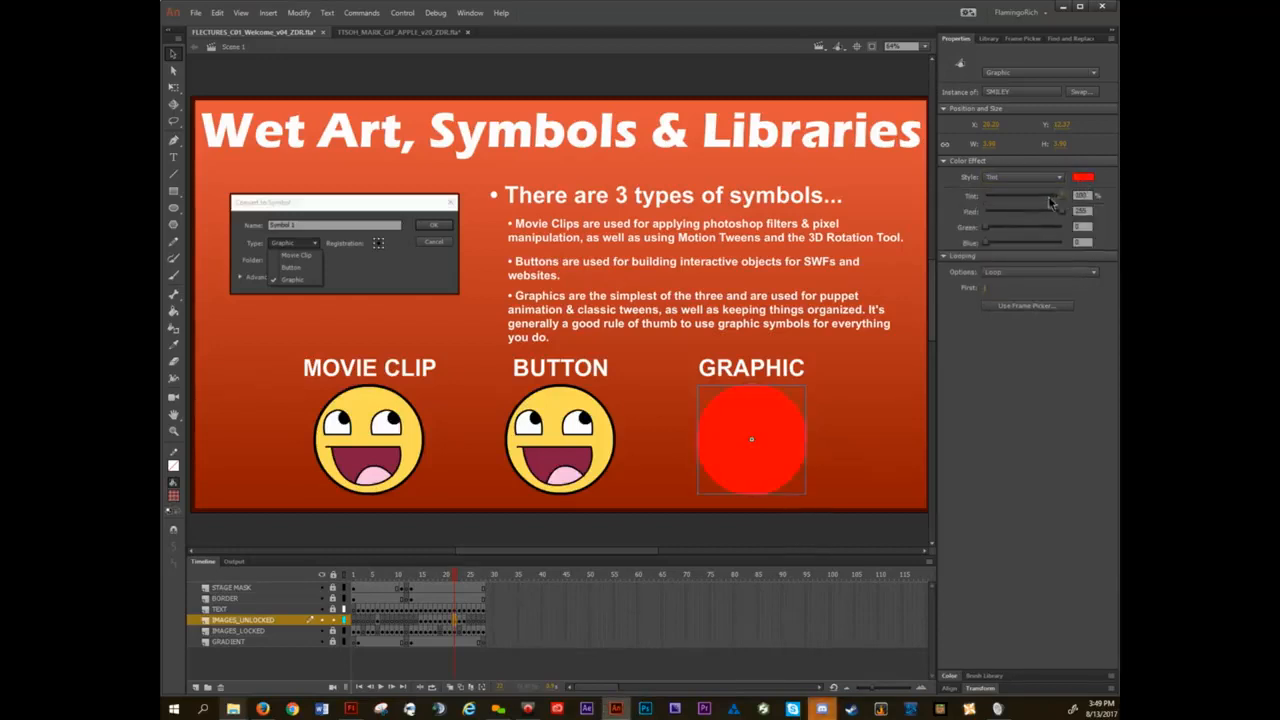
{"action": "mouse_move", "coordinate": [1022, 200]}
{"action": "left_mouse_down"}
{"action": "mouse_move", "coordinate": [1048, 196]}
{"action": "mouse_move", "coordinate": [1034, 197]}
{"action": "left_mouse_up"}
Switch the GRAPHIC smiley's color effect to Alpha and lower it until the smiley is mostly transparent.
{"action": "left_click", "coordinate": [1027, 176]}
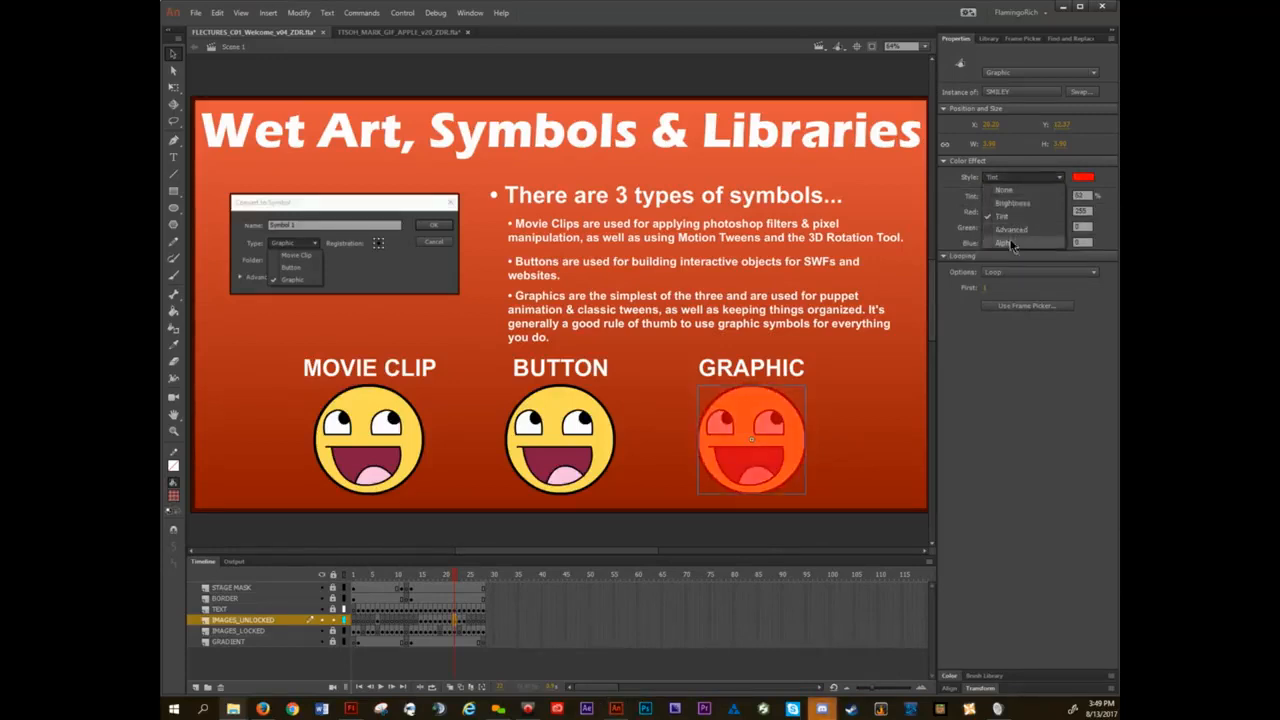
{"action": "left_click", "coordinate": [1037, 211]}
{"action": "mouse_move", "coordinate": [1008, 197]}
{"action": "left_mouse_down"}
{"action": "mouse_move", "coordinate": [967, 206]}
{"action": "mouse_move", "coordinate": [1062, 198]}
{"action": "mouse_move", "coordinate": [998, 204]}
{"action": "mouse_move", "coordinate": [1035, 199]}
{"action": "mouse_move", "coordinate": [1000, 202]}
{"action": "mouse_move", "coordinate": [1013, 199]}
{"action": "left_mouse_up"}
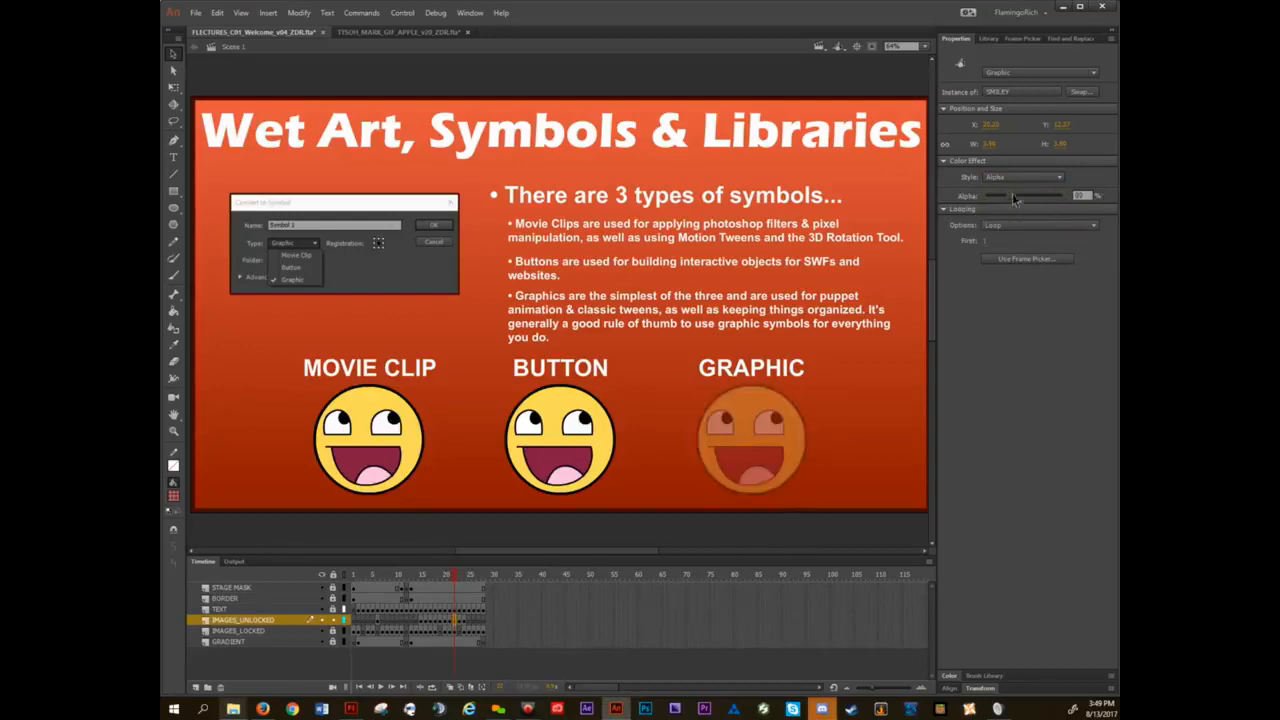
Apply an Advanced color effect to the GRAPHIC smiley, adjusting Red, reducing Green and raising Alpha back to full opacity.
{"action": "left_click", "coordinate": [1012, 178]}
{"action": "left_click", "coordinate": [1011, 229]}
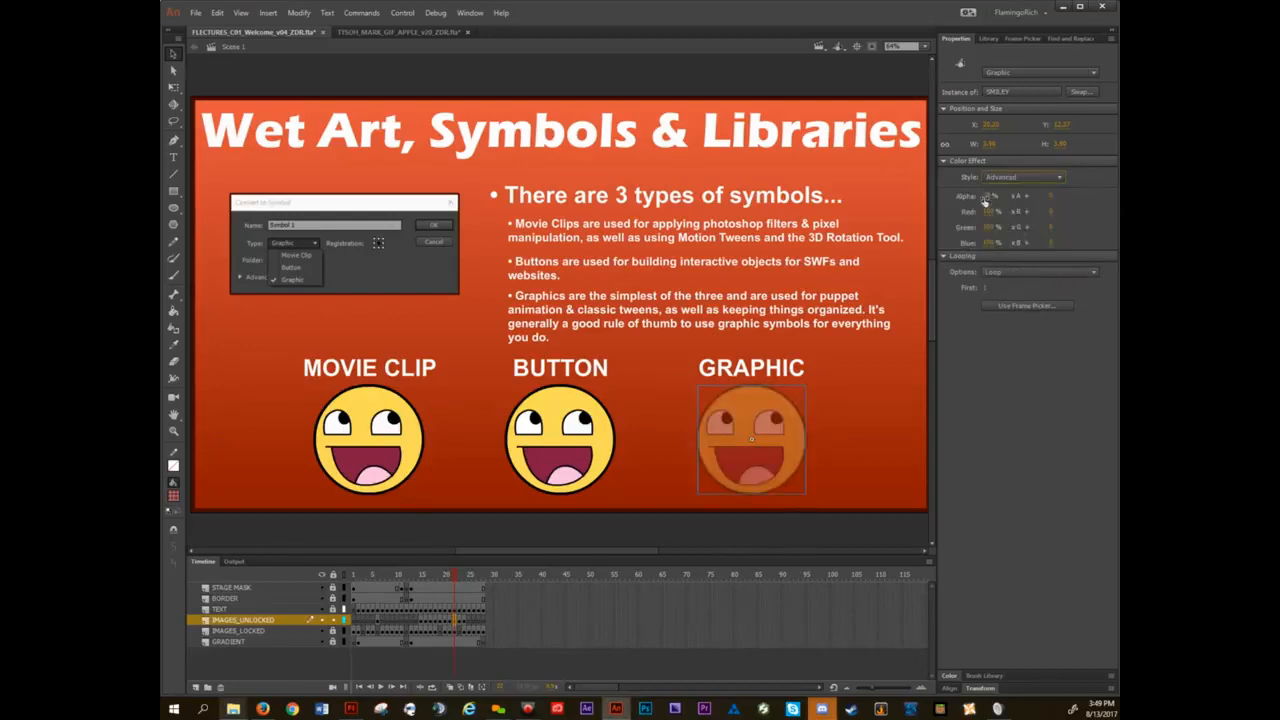
{"action": "left_click_drag", "start_coordinate": [989, 217], "coordinate": [1069, 217]}
{"action": "left_click_drag", "start_coordinate": [991, 230], "coordinate": [914, 236]}
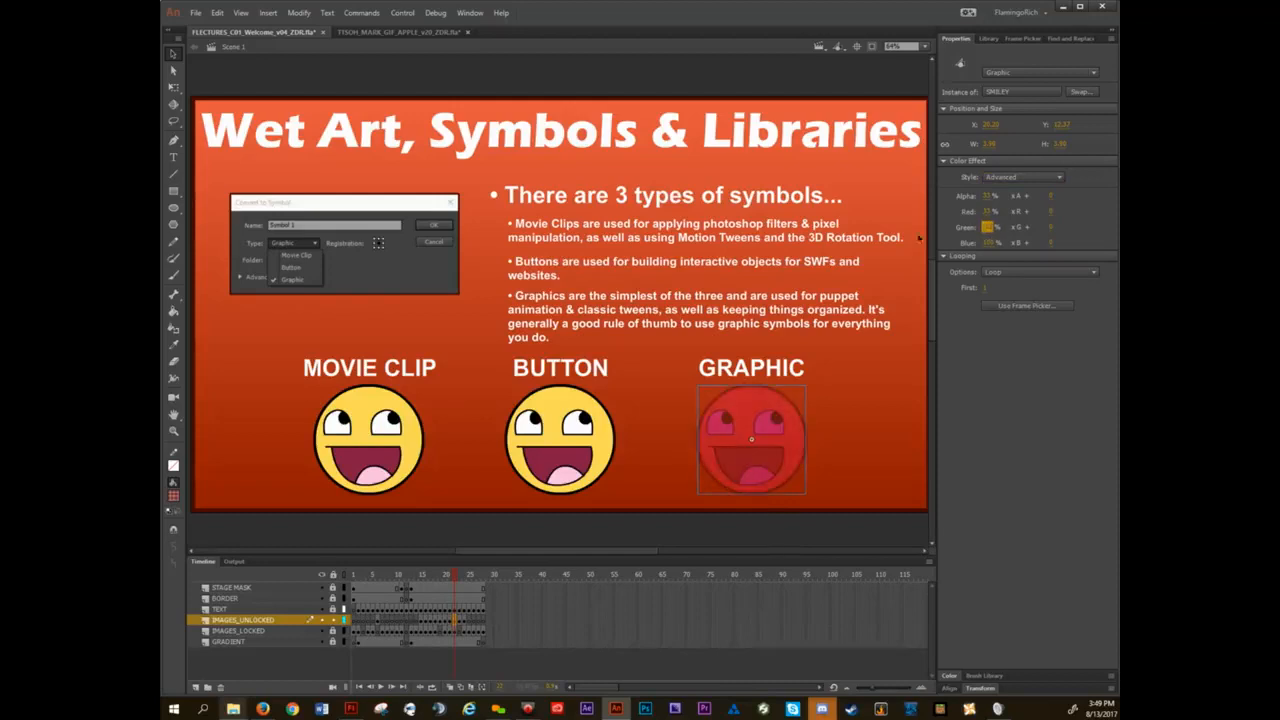
{"action": "left_click_drag", "start_coordinate": [984, 203], "coordinate": [1049, 188]}
Set the GRAPHIC smiley's color effect style to None, choose Loop as its looping option, and deselect it.
{"action": "left_click", "coordinate": [1046, 178]}
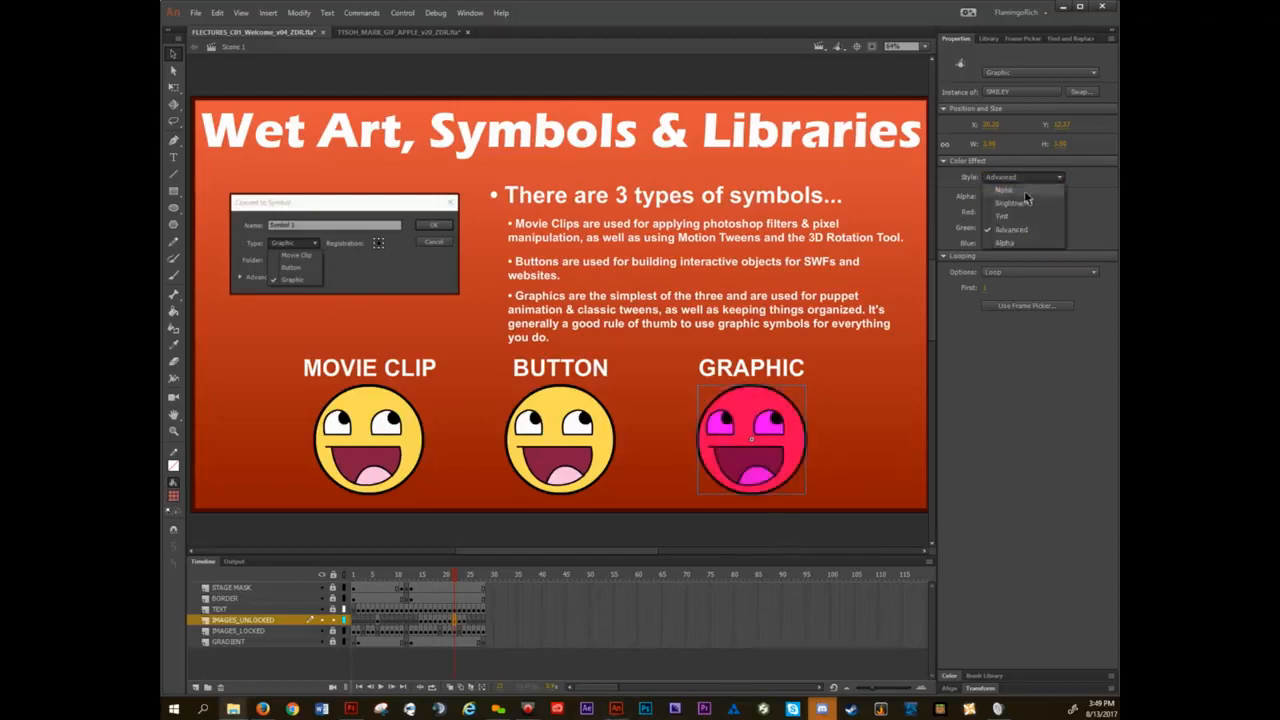
{"action": "left_click", "coordinate": [1025, 191]}
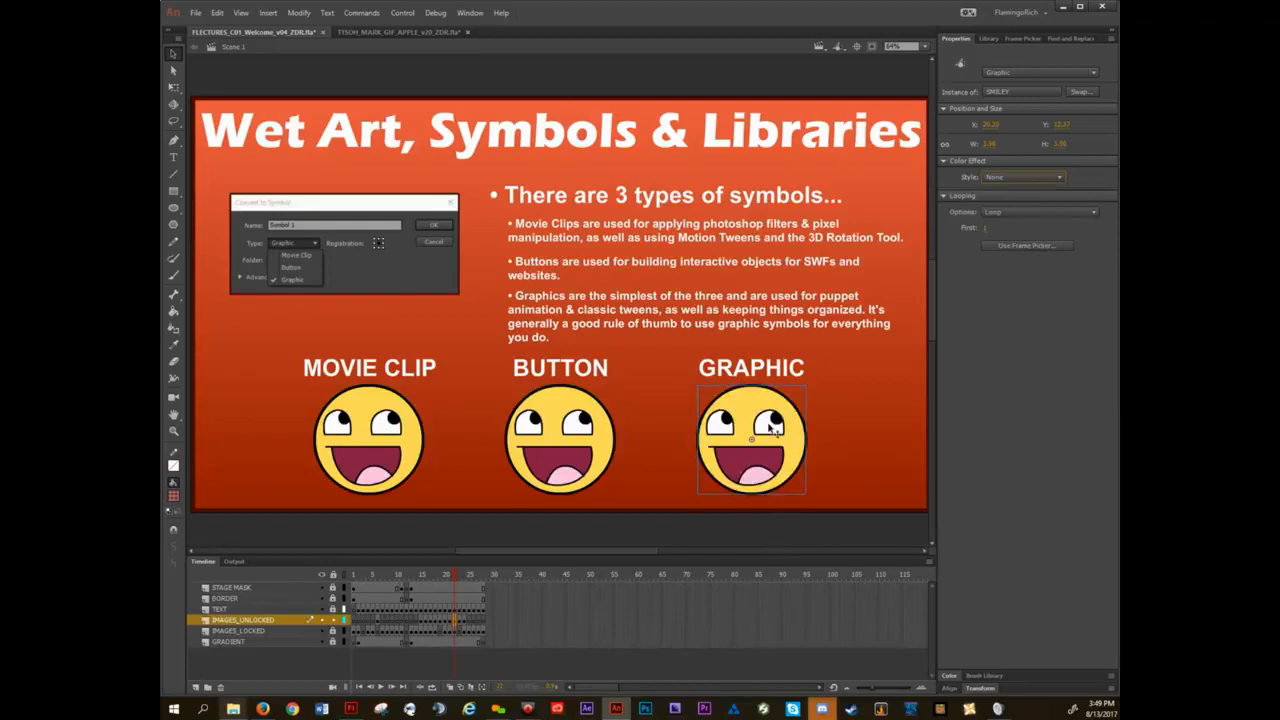
{"action": "left_click", "coordinate": [1042, 212]}
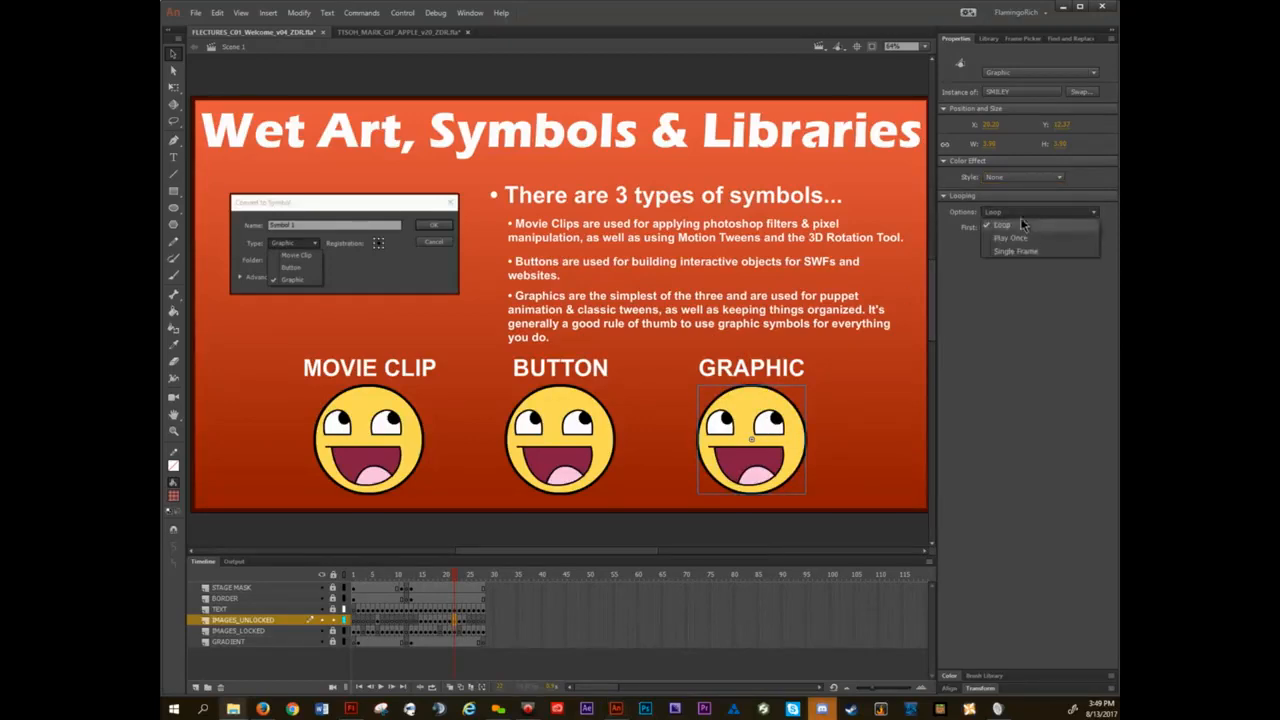
{"action": "left_click", "coordinate": [1003, 225]}
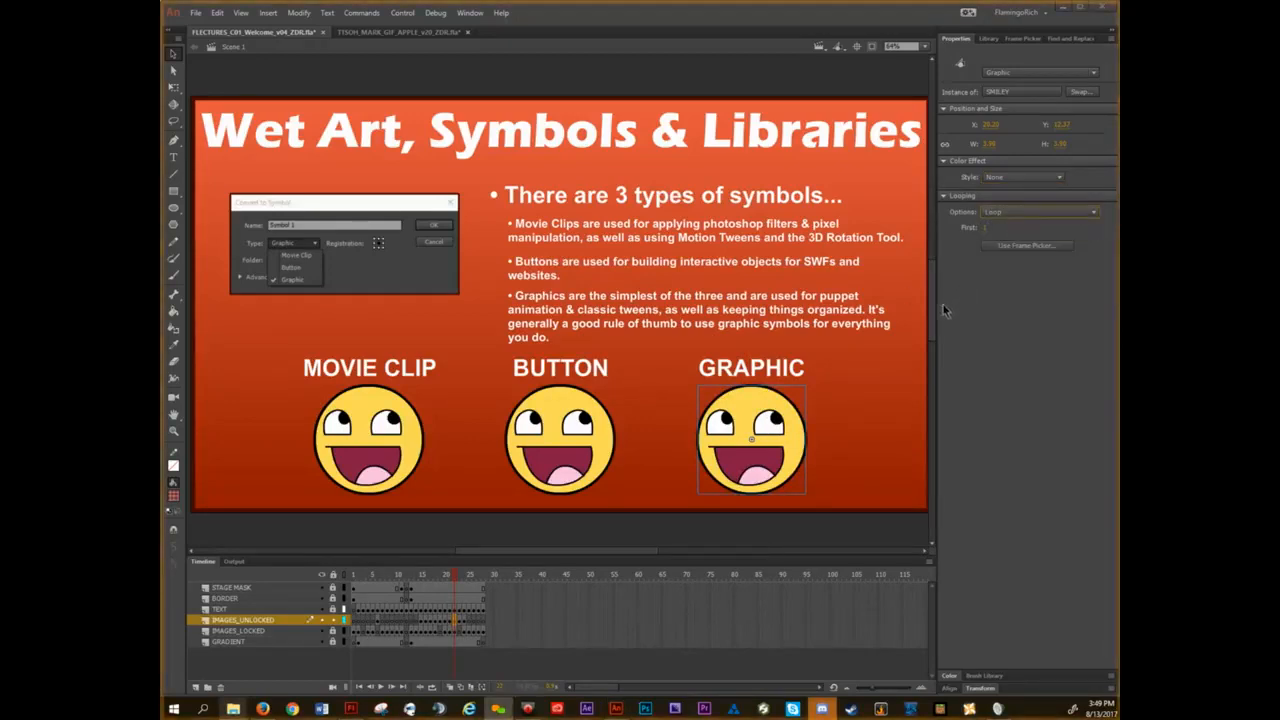
{"action": "left_click", "coordinate": [867, 409]}
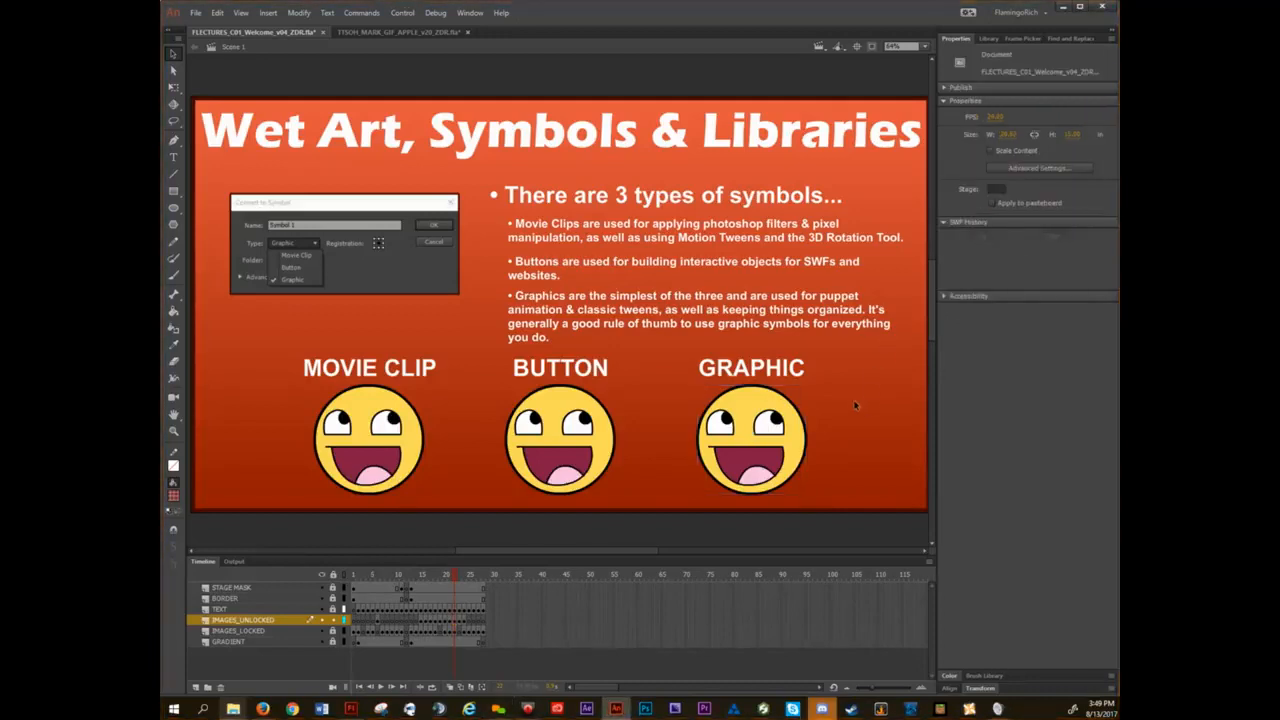
Switch the GRAPHIC smiley's instance type to Movie Clip and back to Graphic.
{"action": "left_click", "coordinate": [795, 430]}
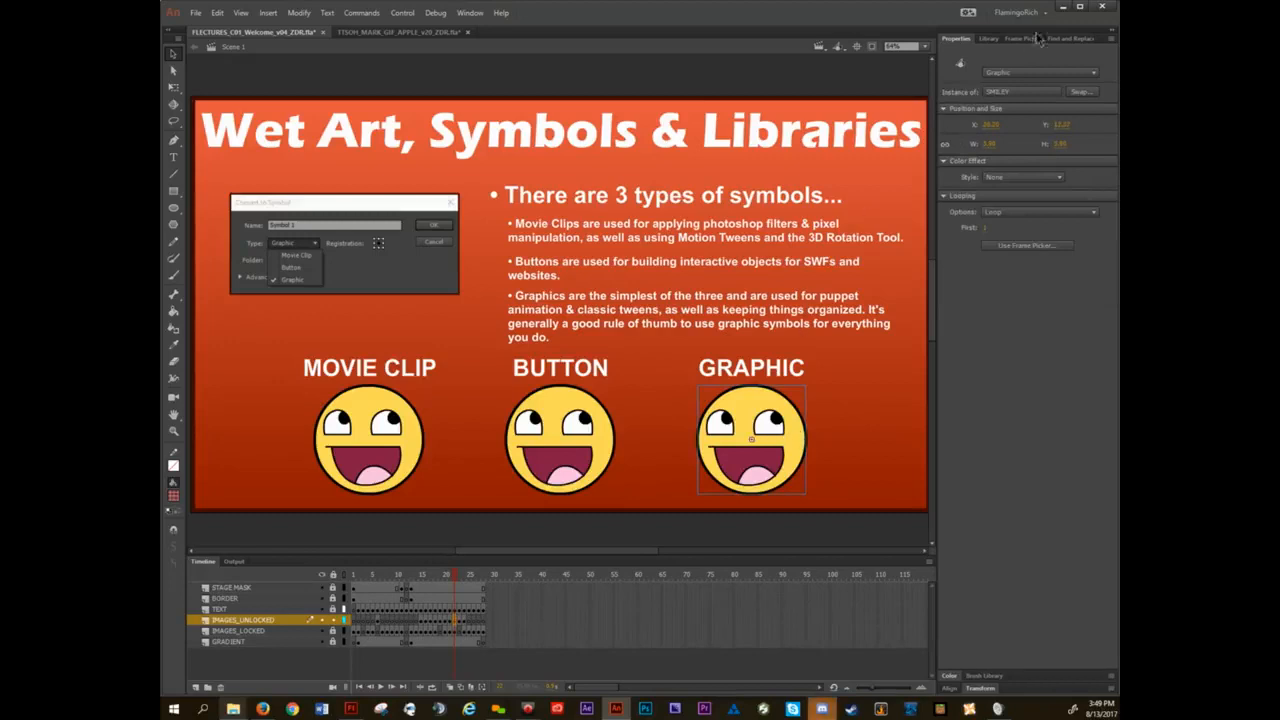
{"action": "left_click", "coordinate": [1031, 73]}
{"action": "left_click", "coordinate": [1025, 85]}
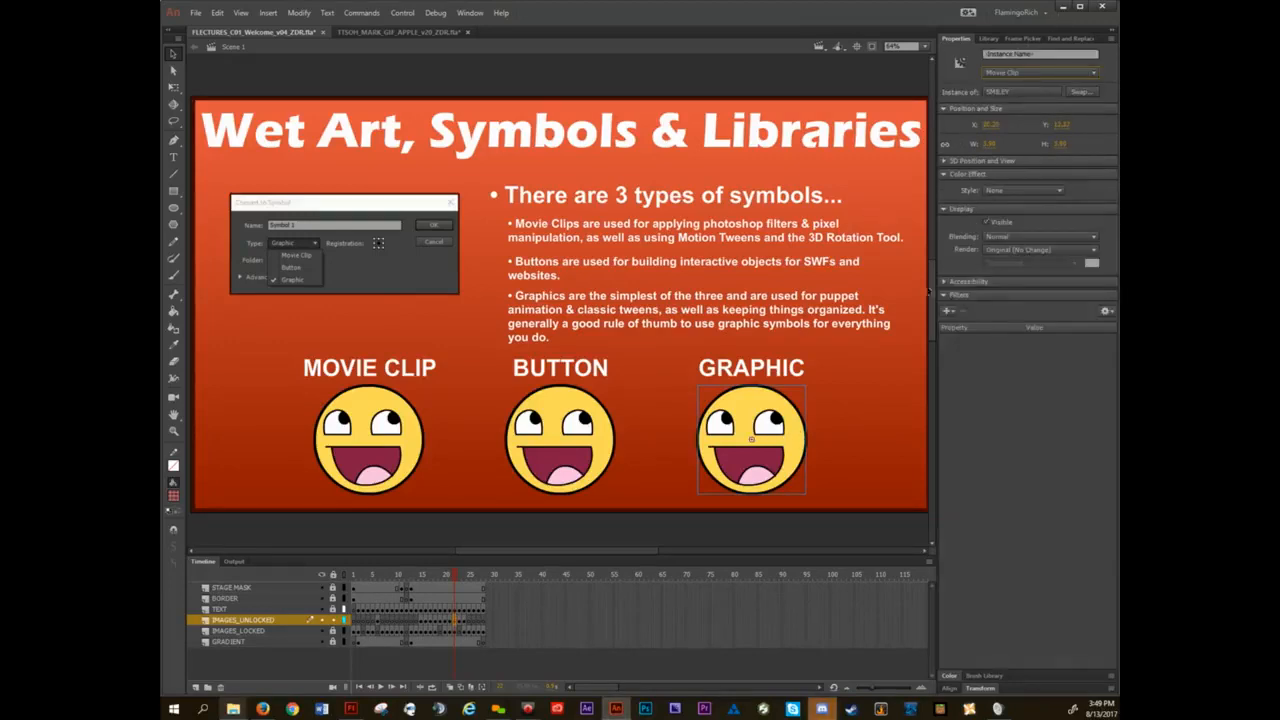
{"action": "left_click", "coordinate": [1012, 74]}
{"action": "left_click", "coordinate": [1009, 110]}
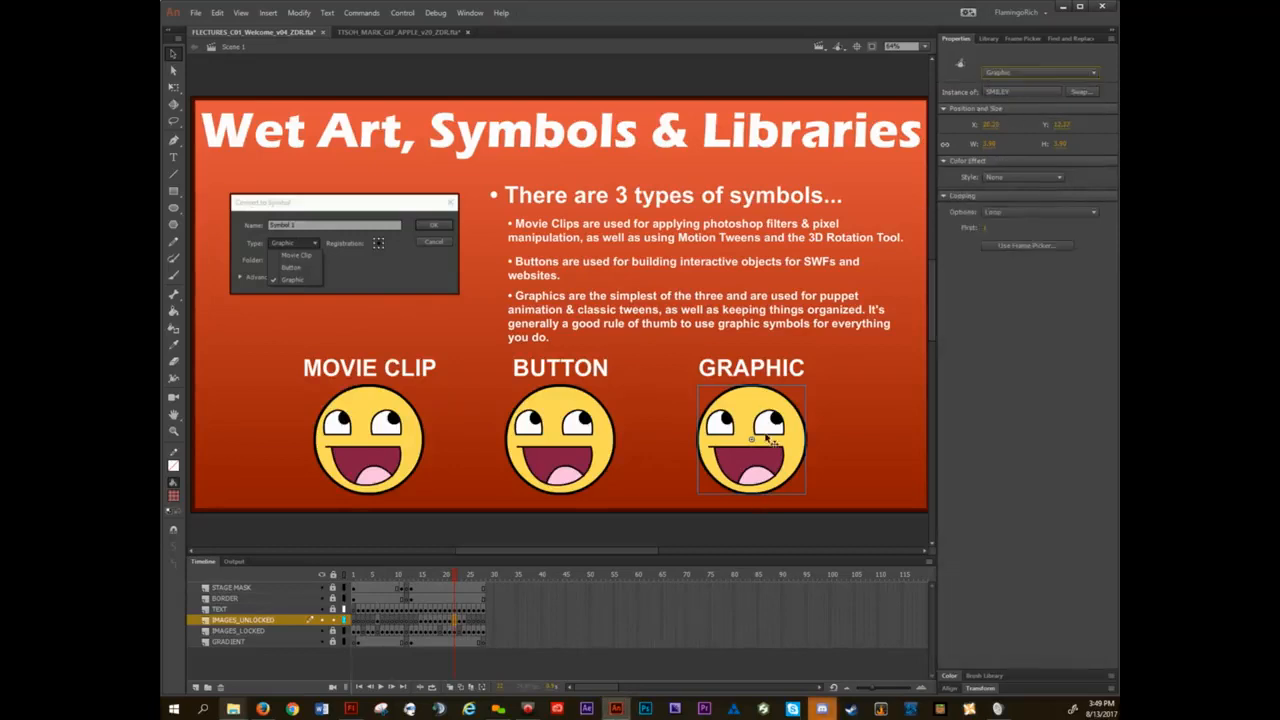
{"action": "left_click", "coordinate": [860, 372]}
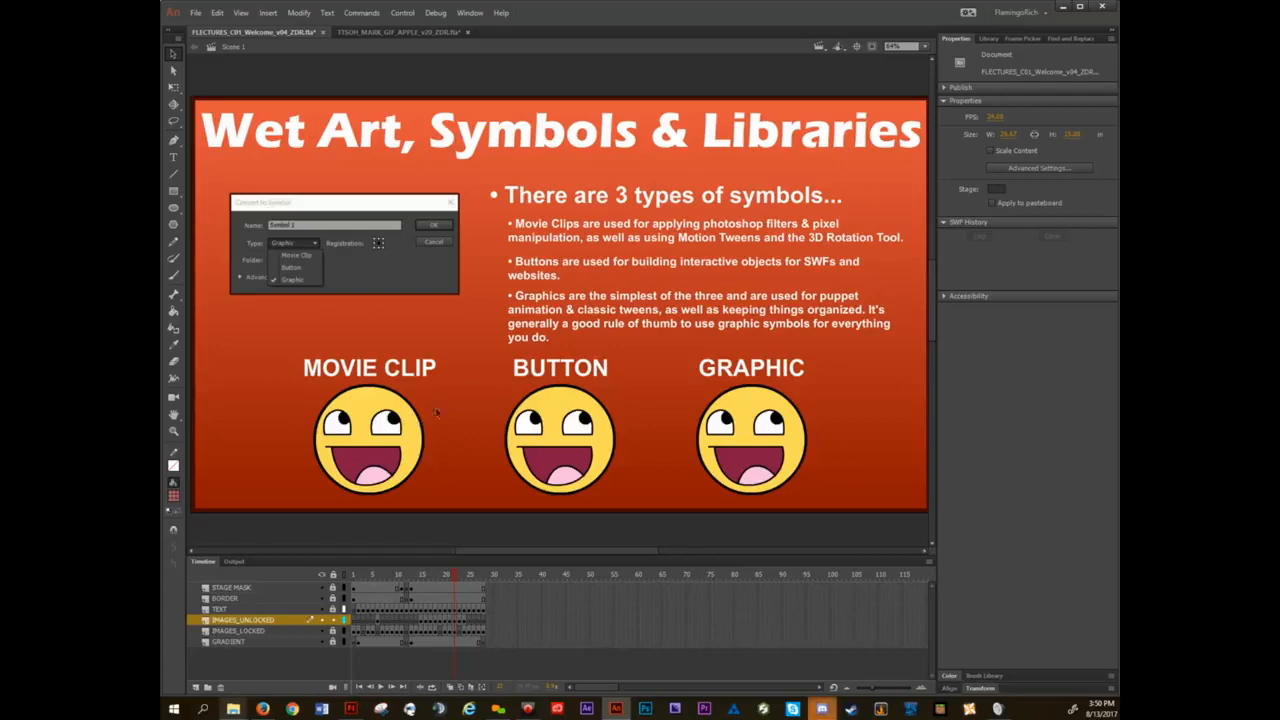
Compare the instance properties of the MOVIE CLIP smiley with those of the GRAPHIC smiley.
{"action": "left_click", "coordinate": [390, 434]}
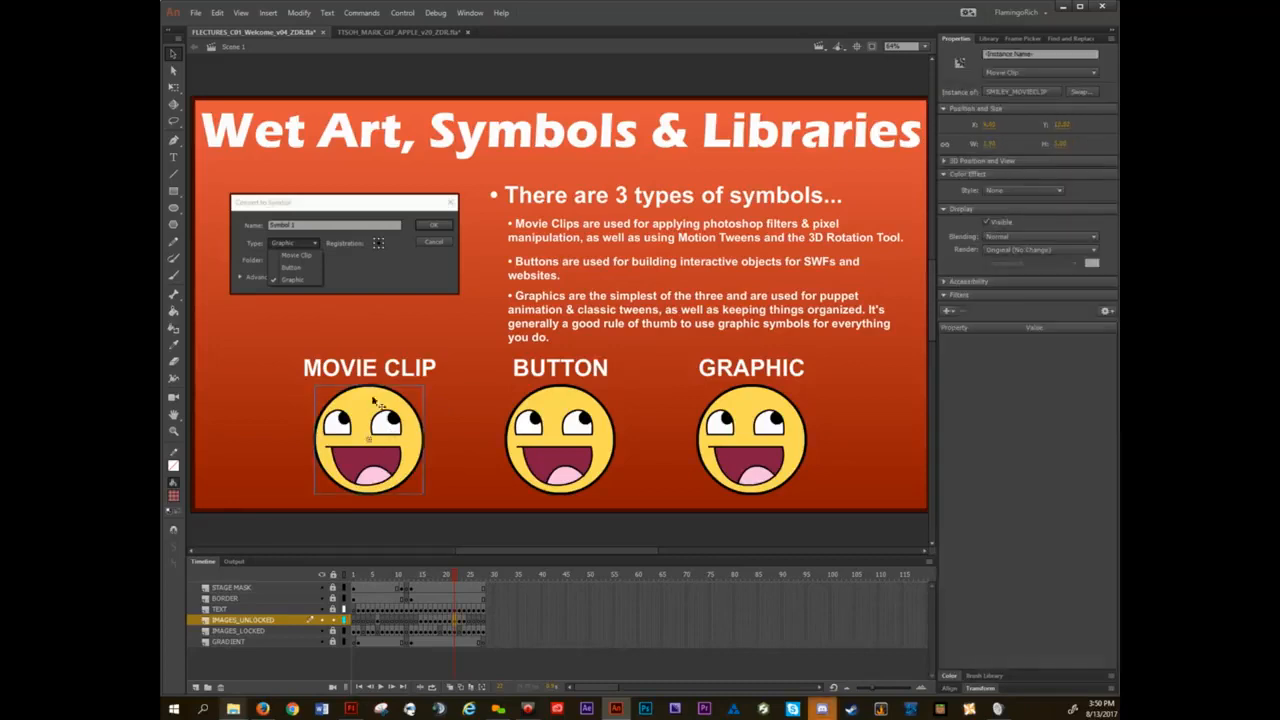
{"action": "left_click", "coordinate": [768, 430]}
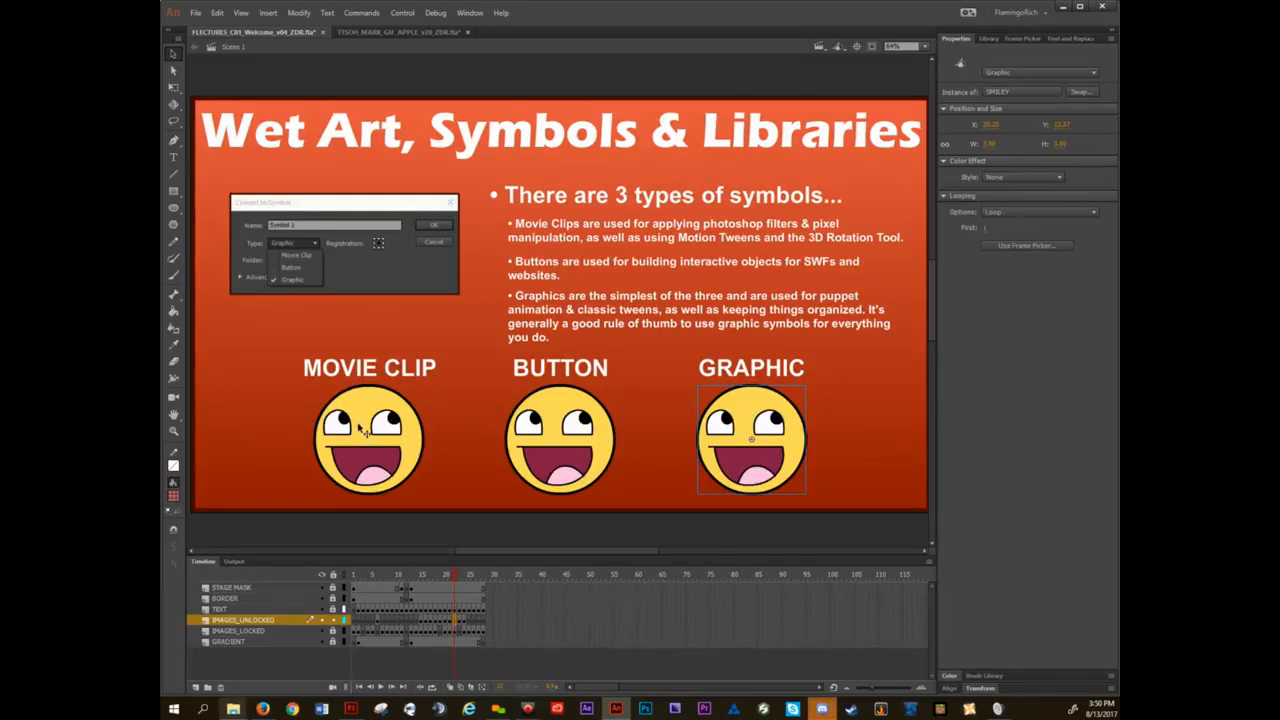
{"action": "left_click", "coordinate": [362, 430]}
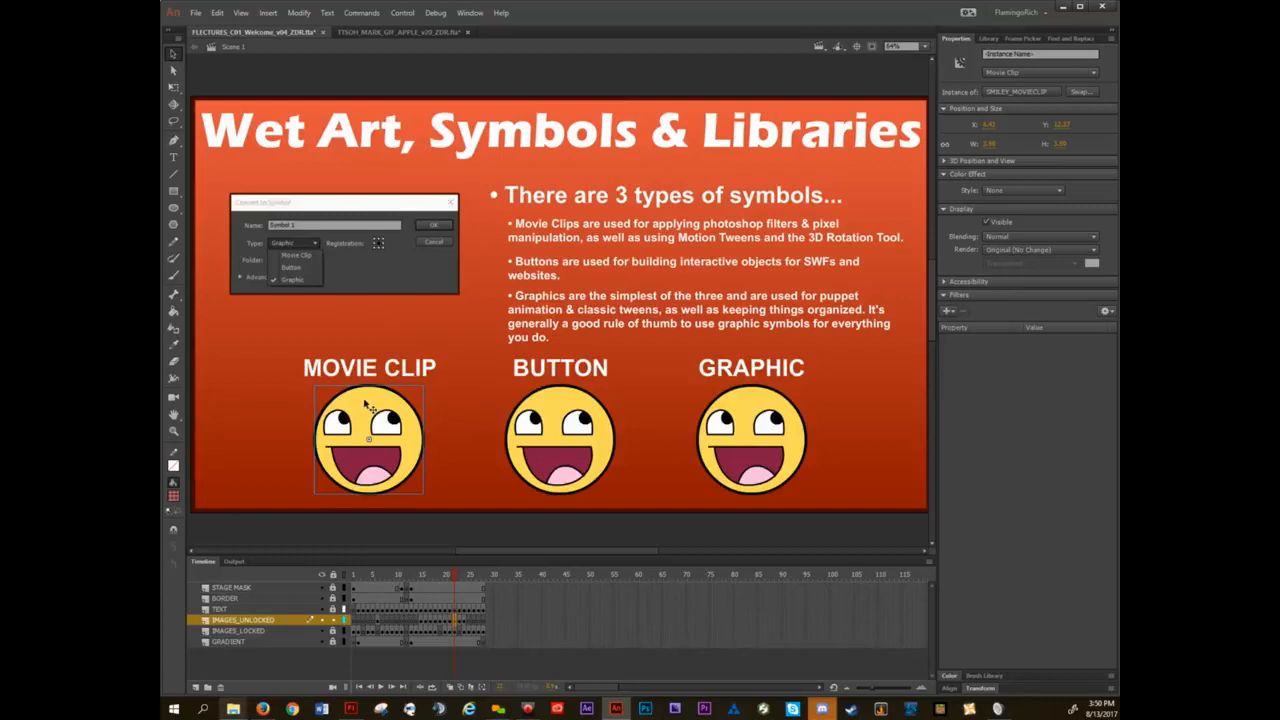
{"action": "left_click", "coordinate": [398, 316]}
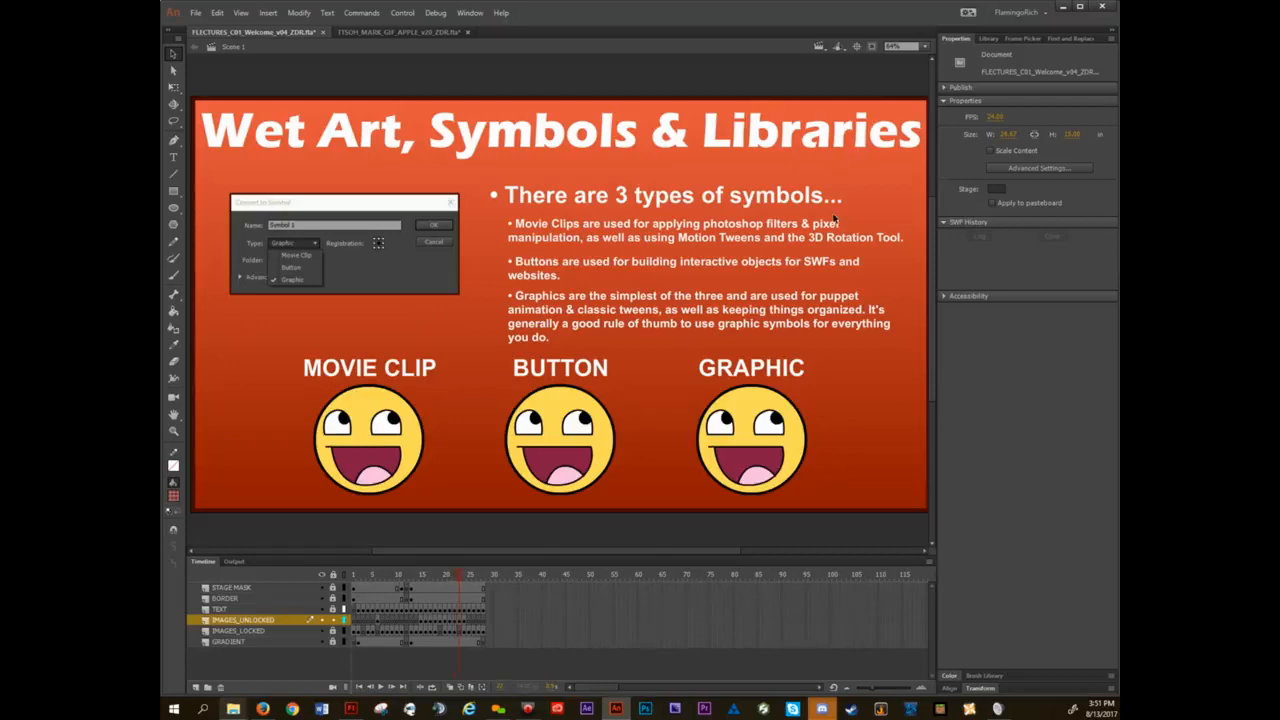
Advance to the slide about symbols not preserving layers, show the library, and open the work area symbol for editing.
{"action": "key", "text": "."}
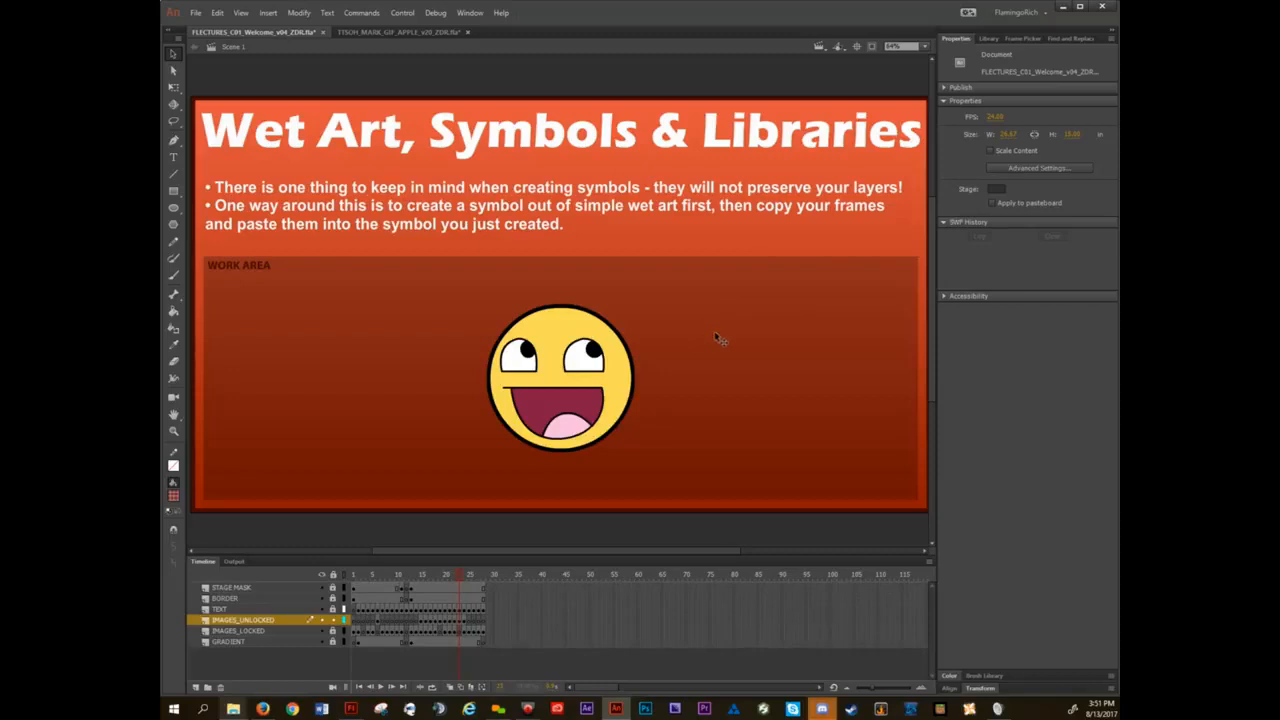
{"action": "left_click", "coordinate": [988, 39]}
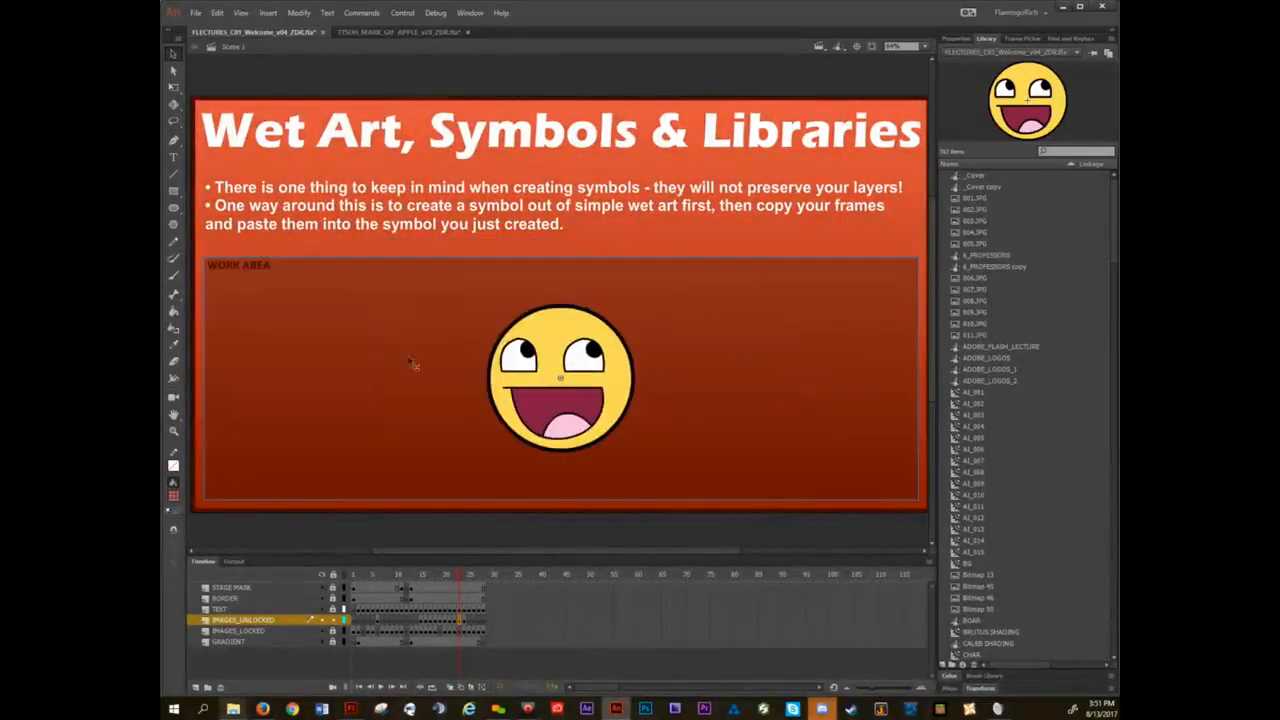
{"action": "double_click", "coordinate": [446, 332]}
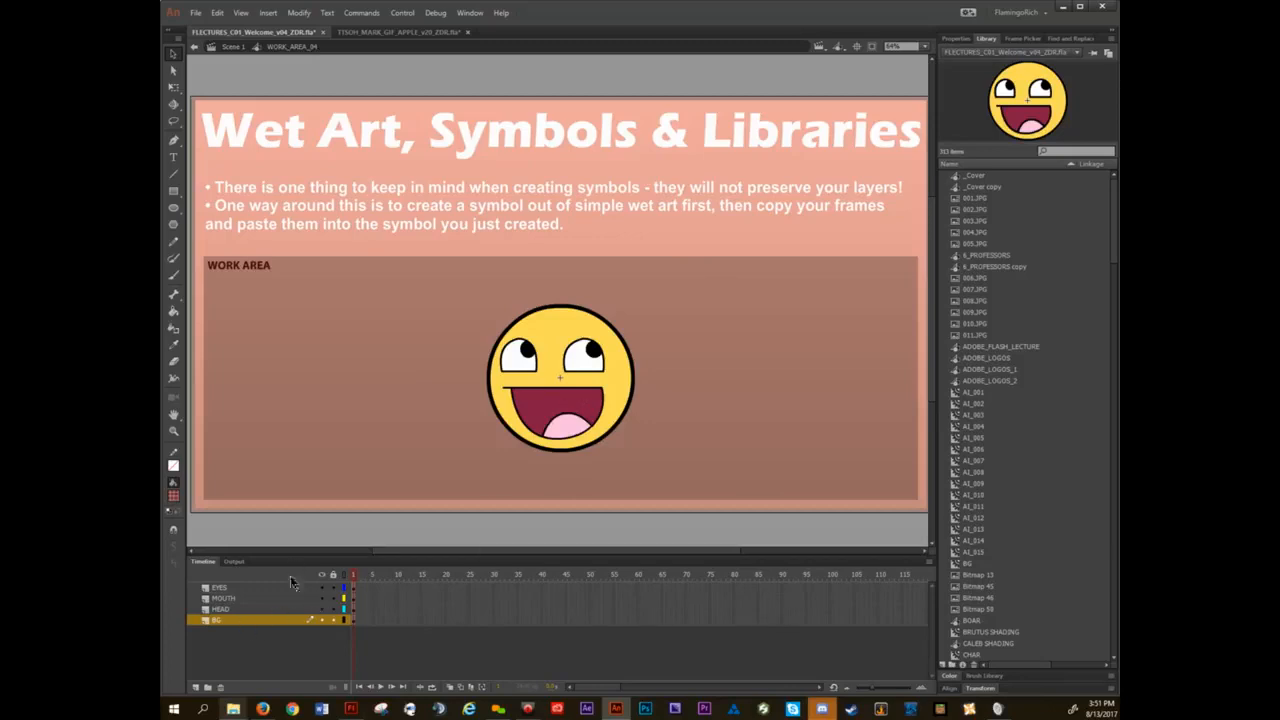
Check what each smiley layer holds by moving the HEAD and EYES art aside and undoing each move.
{"action": "left_click", "coordinate": [230, 621]}
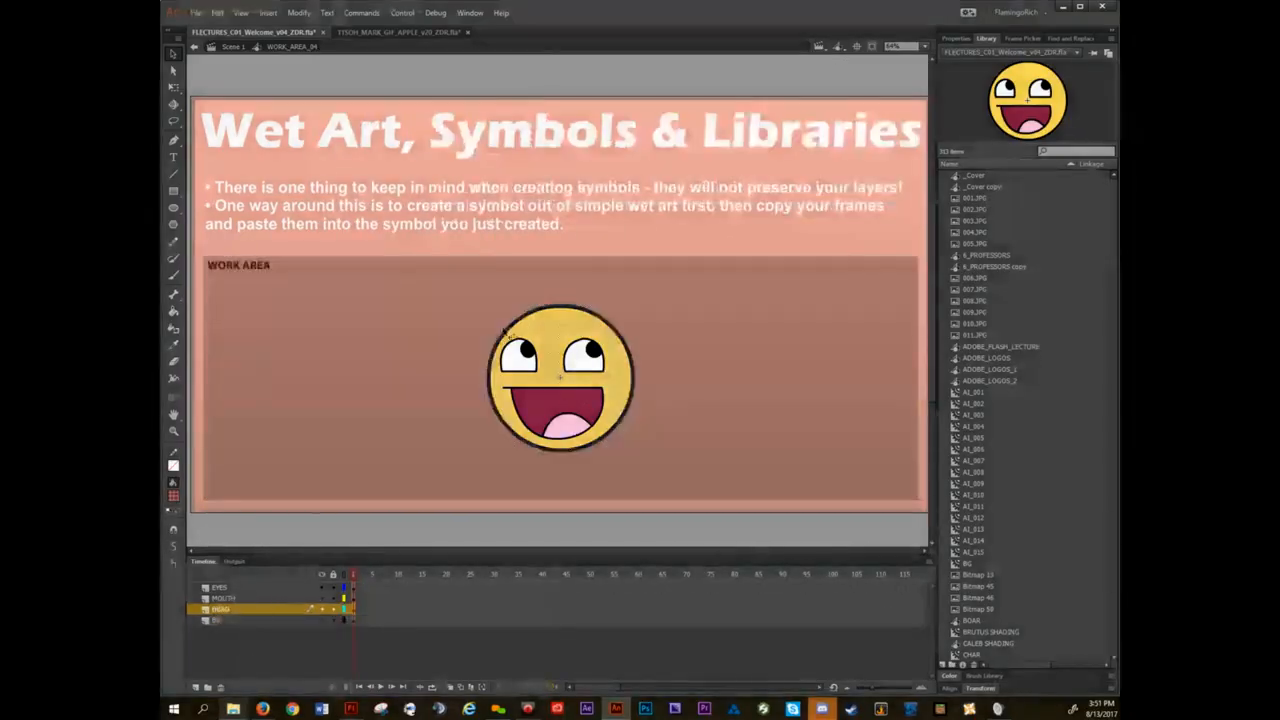
{"action": "left_click_drag", "start_coordinate": [505, 333], "coordinate": [343, 214]}
{"action": "key", "text": "ctrl+z"}
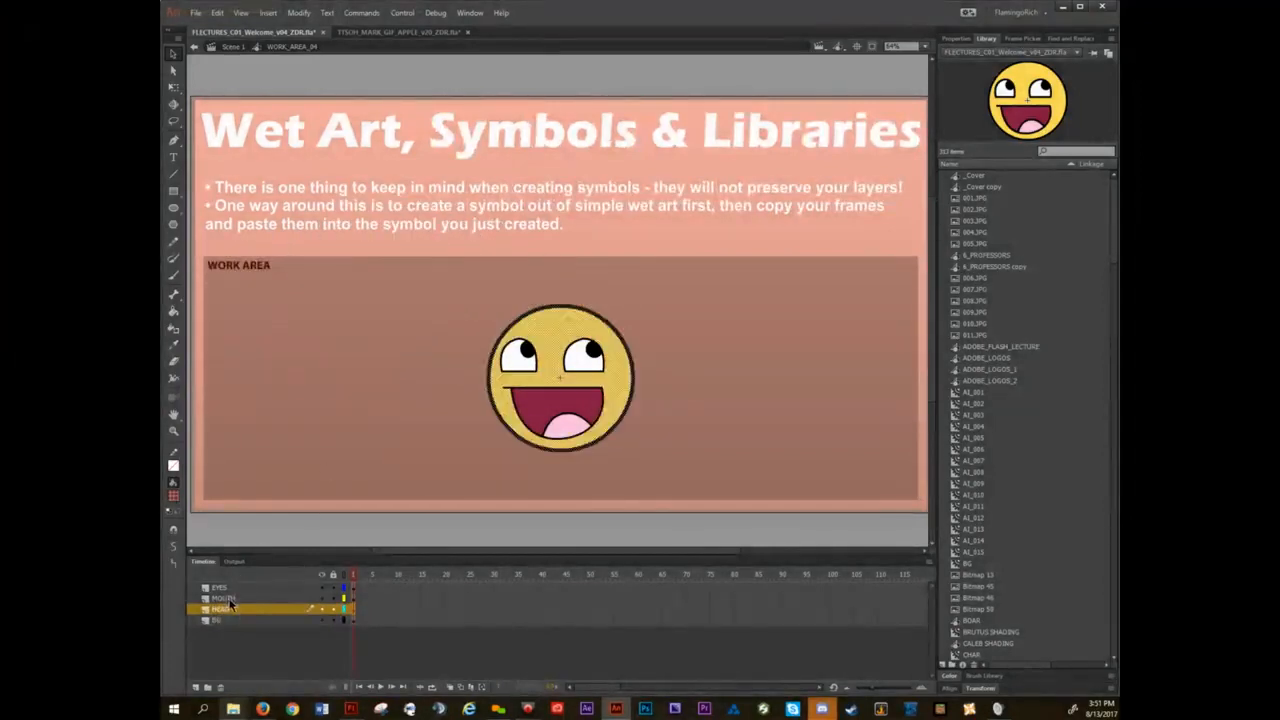
{"action": "left_click", "coordinate": [224, 598]}
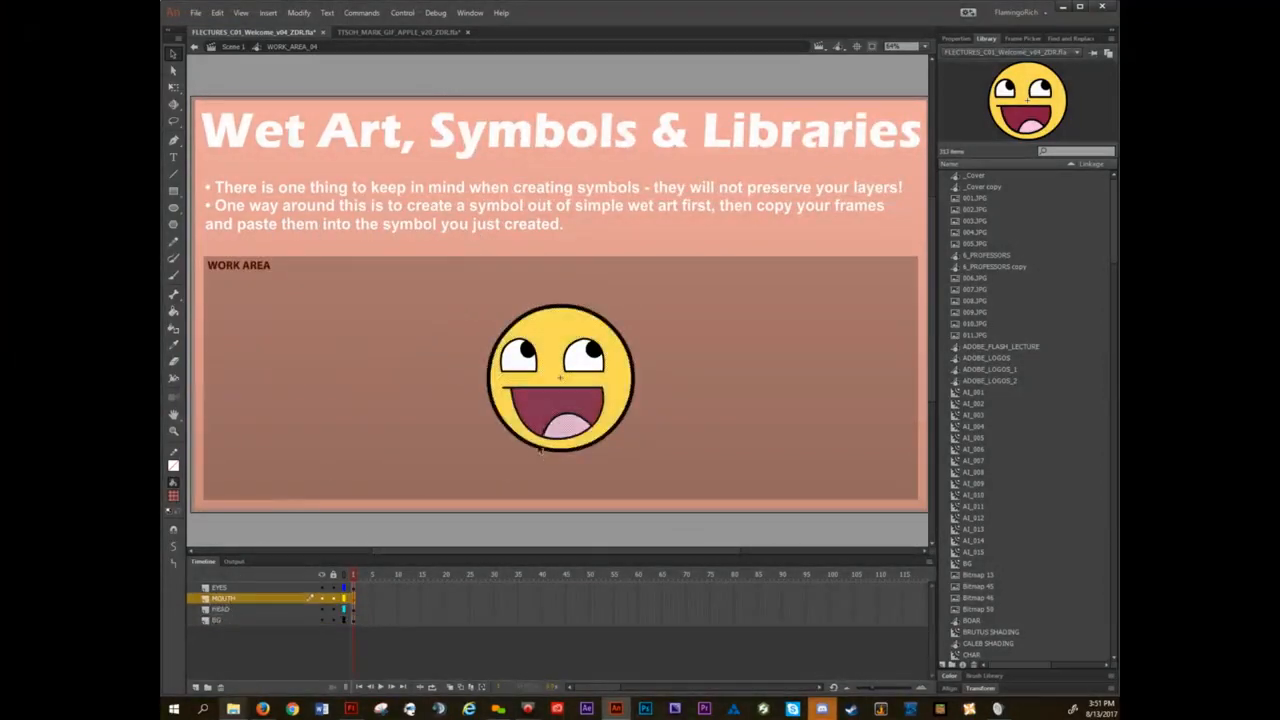
{"action": "left_click", "coordinate": [224, 587]}
{"action": "left_click_drag", "start_coordinate": [522, 362], "coordinate": [340, 295]}
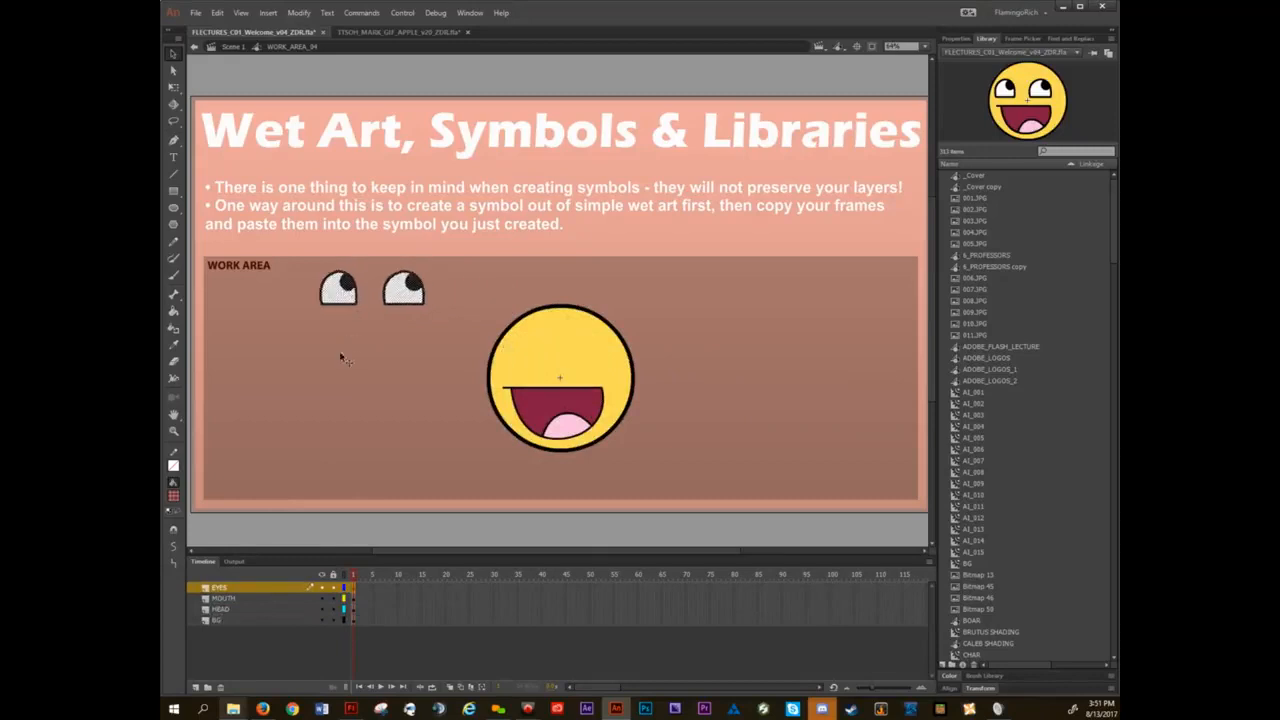
{"action": "key", "text": "ctrl+z"}
{"action": "left_click", "coordinate": [370, 364]}
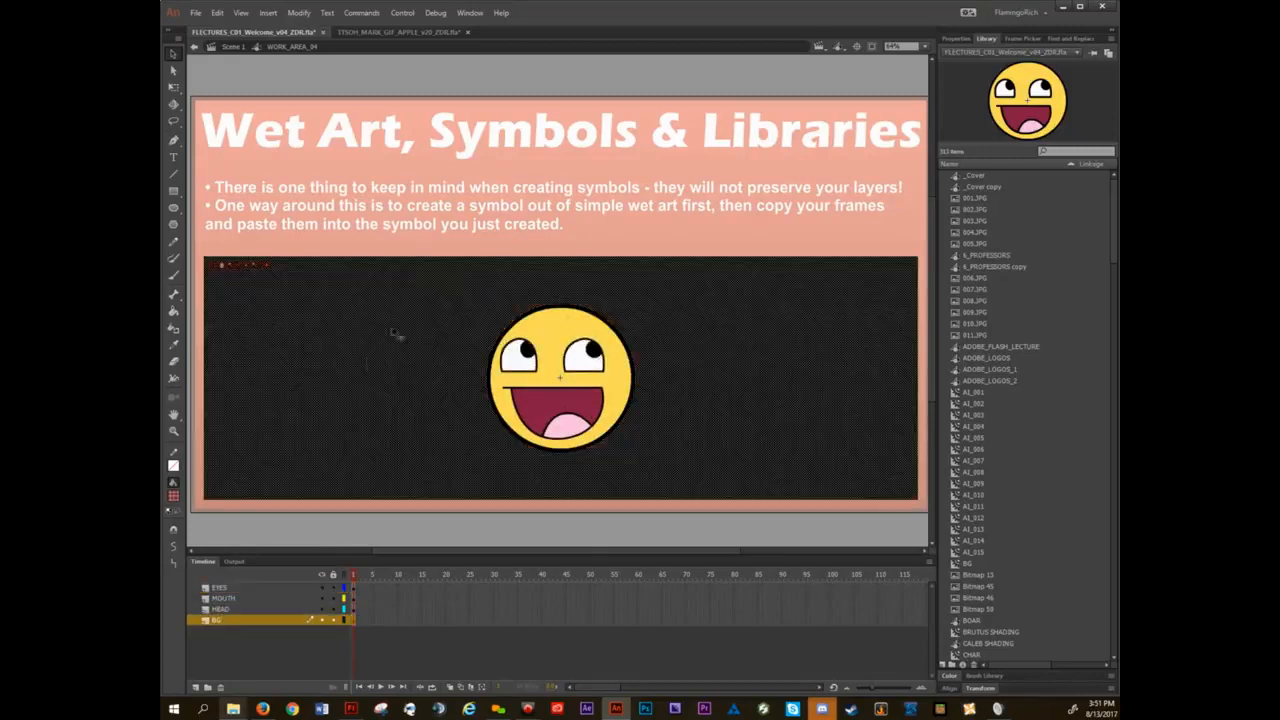
{"action": "left_click", "coordinate": [486, 224]}
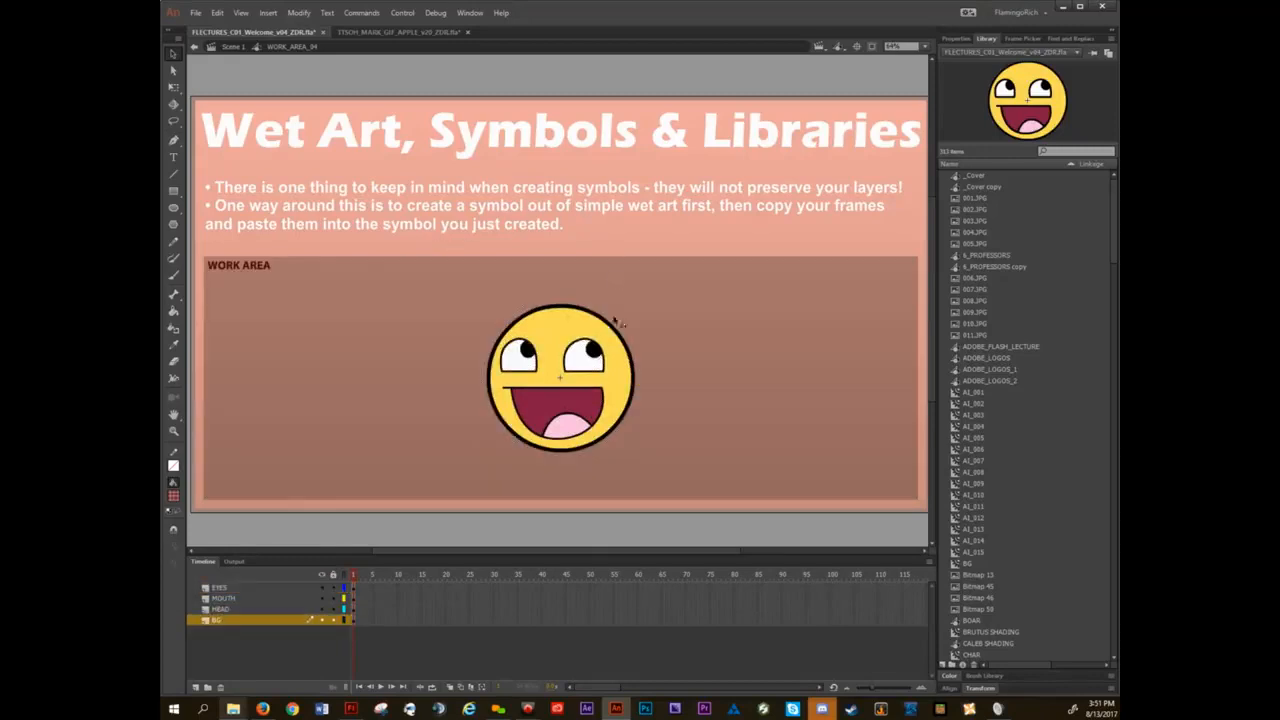
Try stretching the art on the MOUTH layer downward with Free Transform and undo it.
{"action": "left_click", "coordinate": [225, 588]}
{"action": "key", "text": "q"}
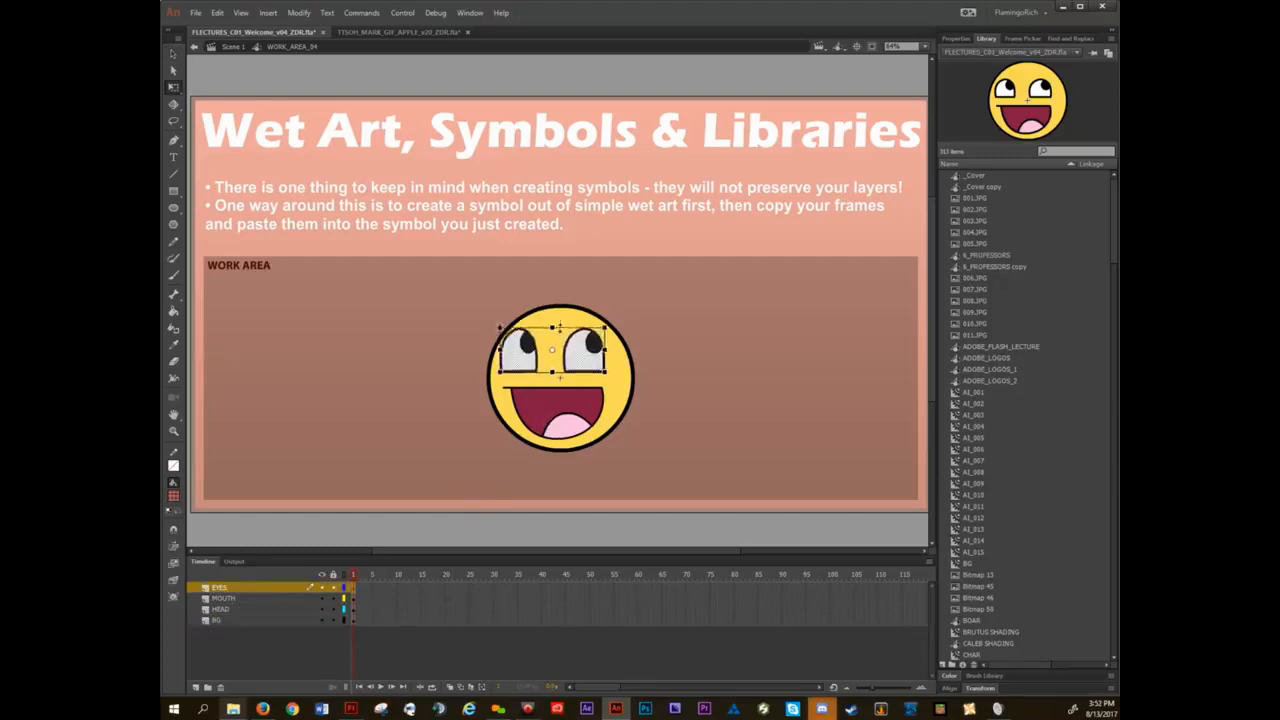
{"action": "left_click", "coordinate": [560, 402]}
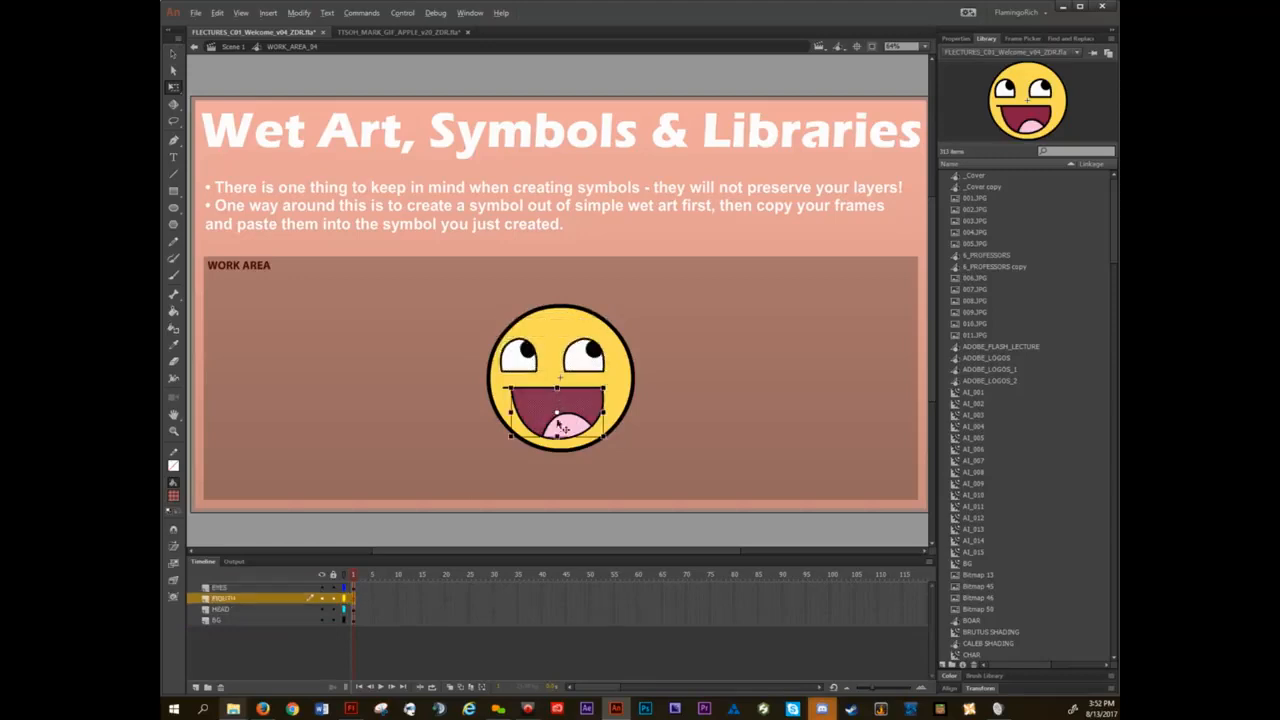
{"action": "left_click_drag", "start_coordinate": [556, 437], "coordinate": [547, 487]}
{"action": "key", "text": "ctrl+z"}
{"action": "left_click", "coordinate": [229, 599]}
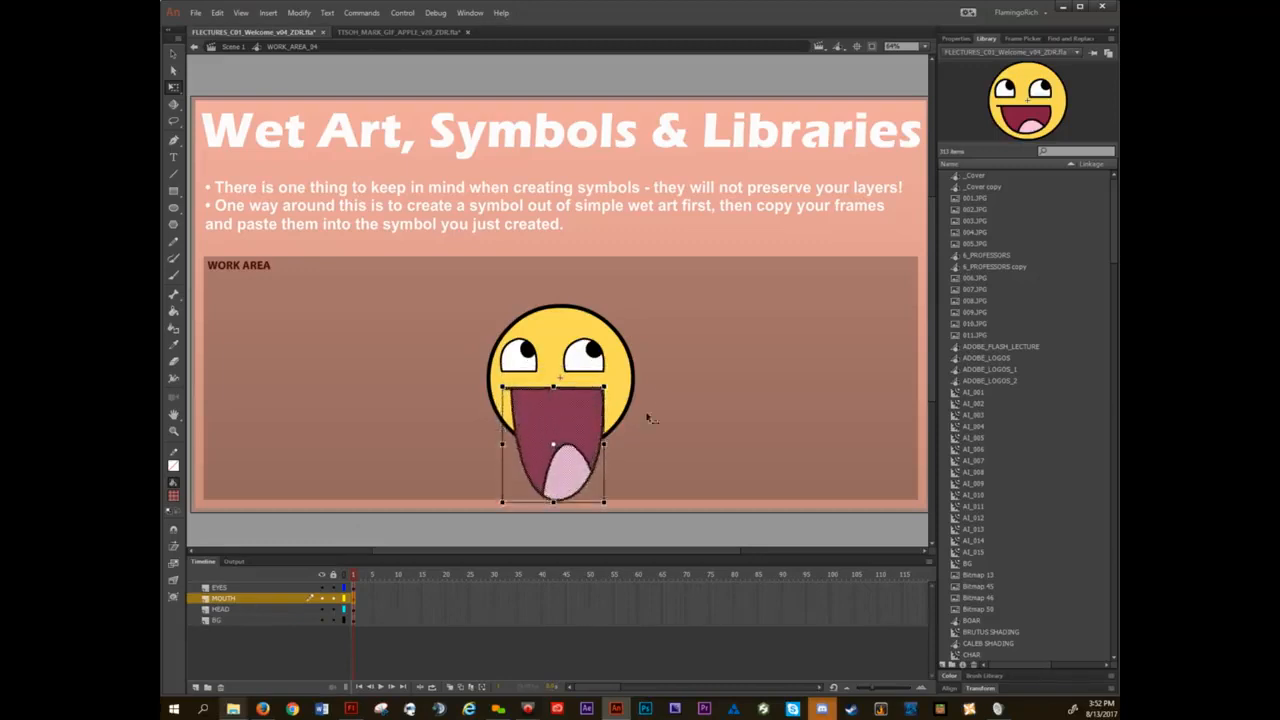
{"action": "key", "text": "ctrl+z"}
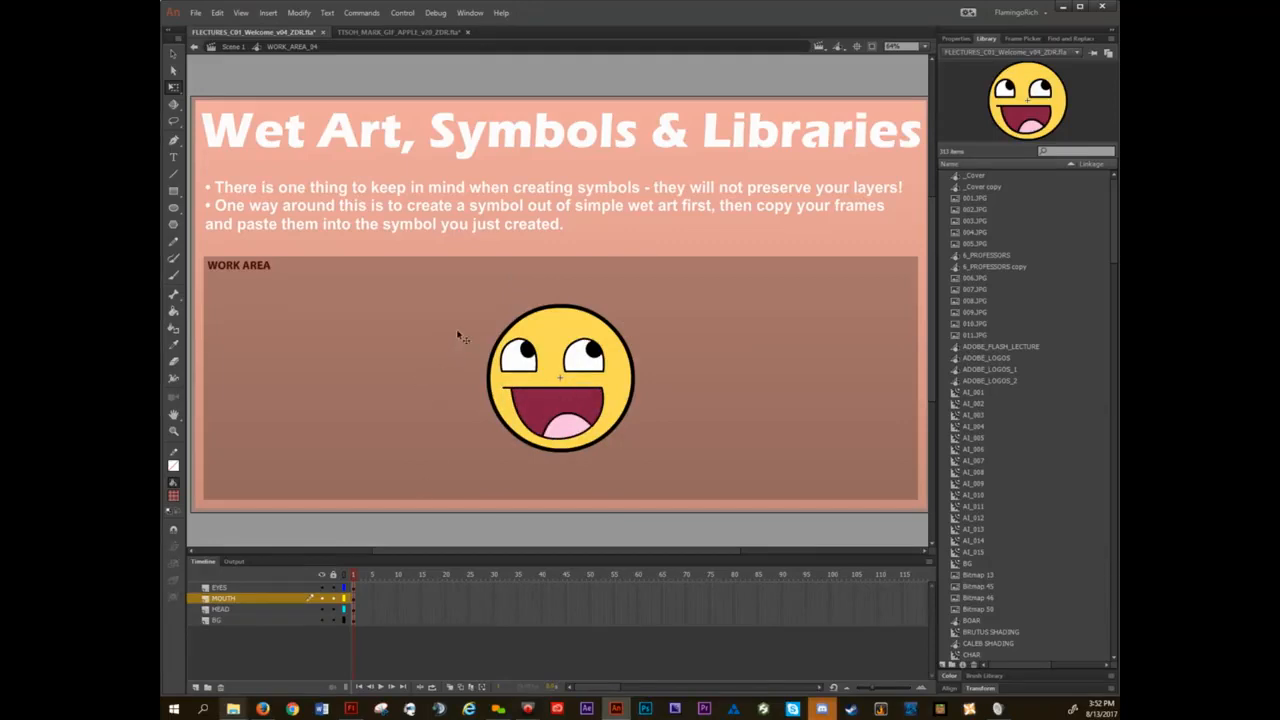
Lock the BG layer, select the whole smiley, and convert it to a Graphic symbol named ZZ_SMILEY_02.
{"action": "left_click", "coordinate": [333, 620]}
{"action": "left_click_drag", "start_coordinate": [410, 274], "coordinate": [711, 500]}
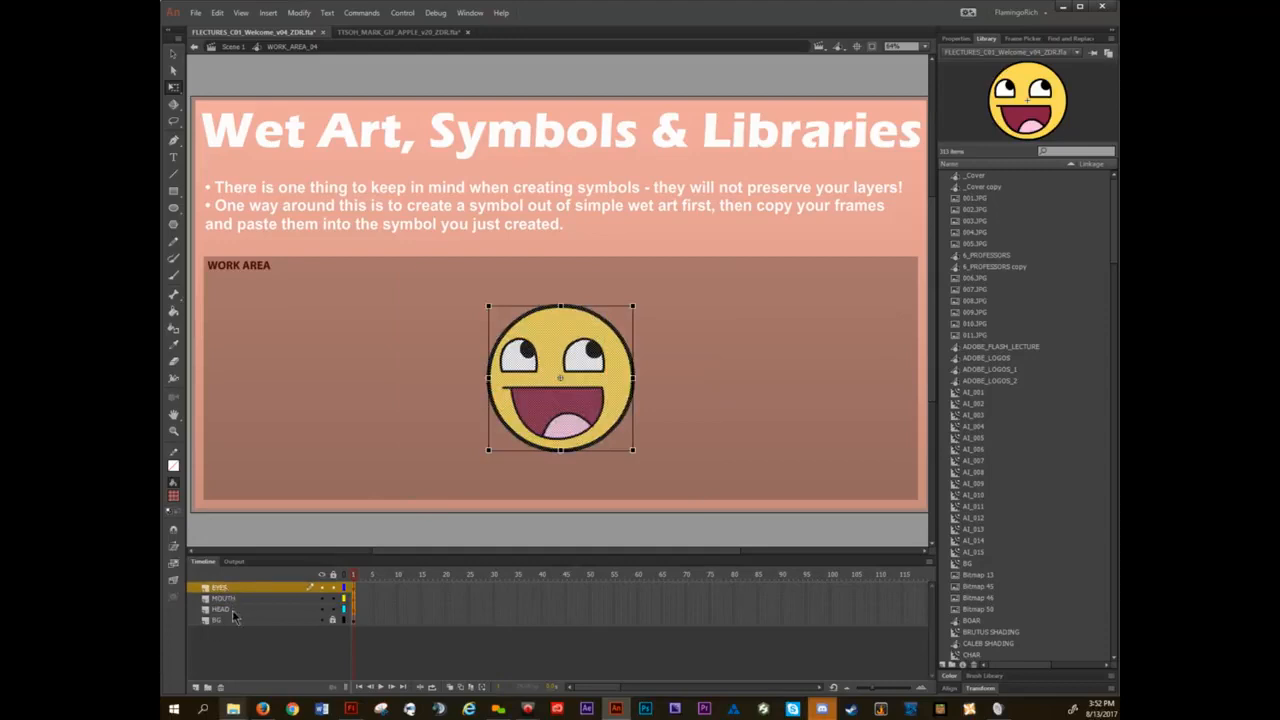
{"action": "left_click", "coordinate": [300, 13]}
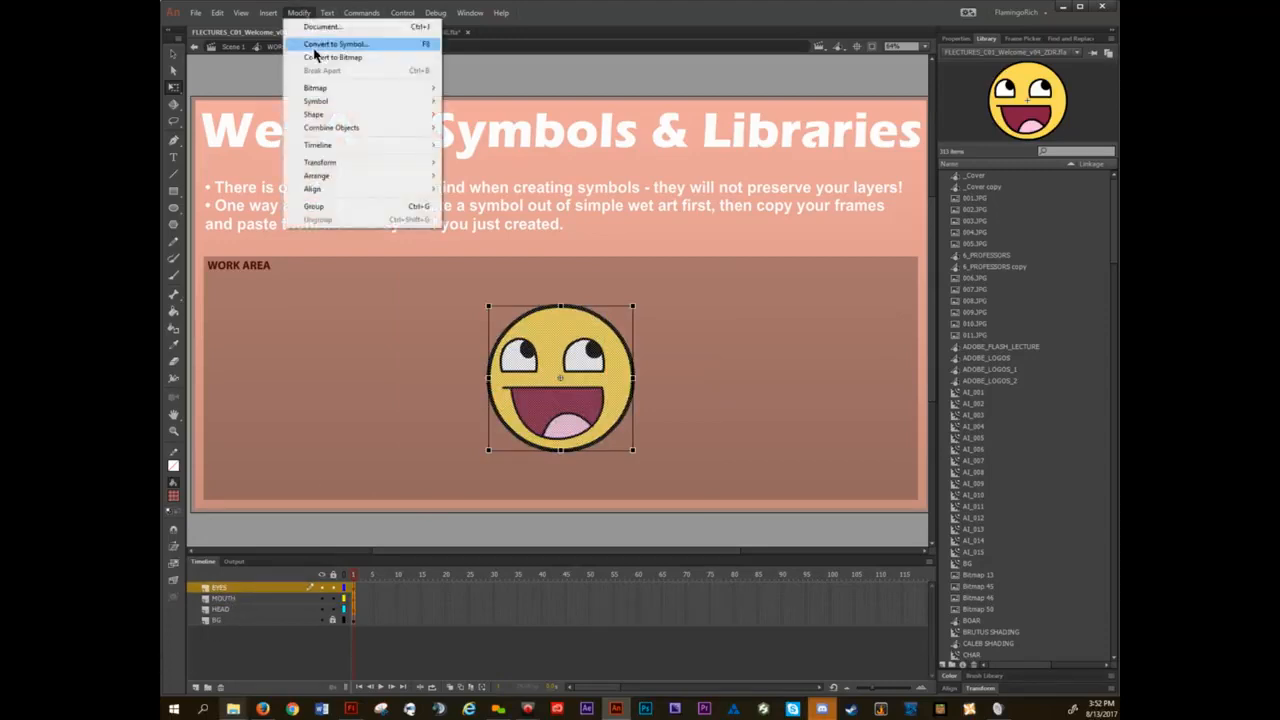
{"action": "left_click", "coordinate": [315, 45]}
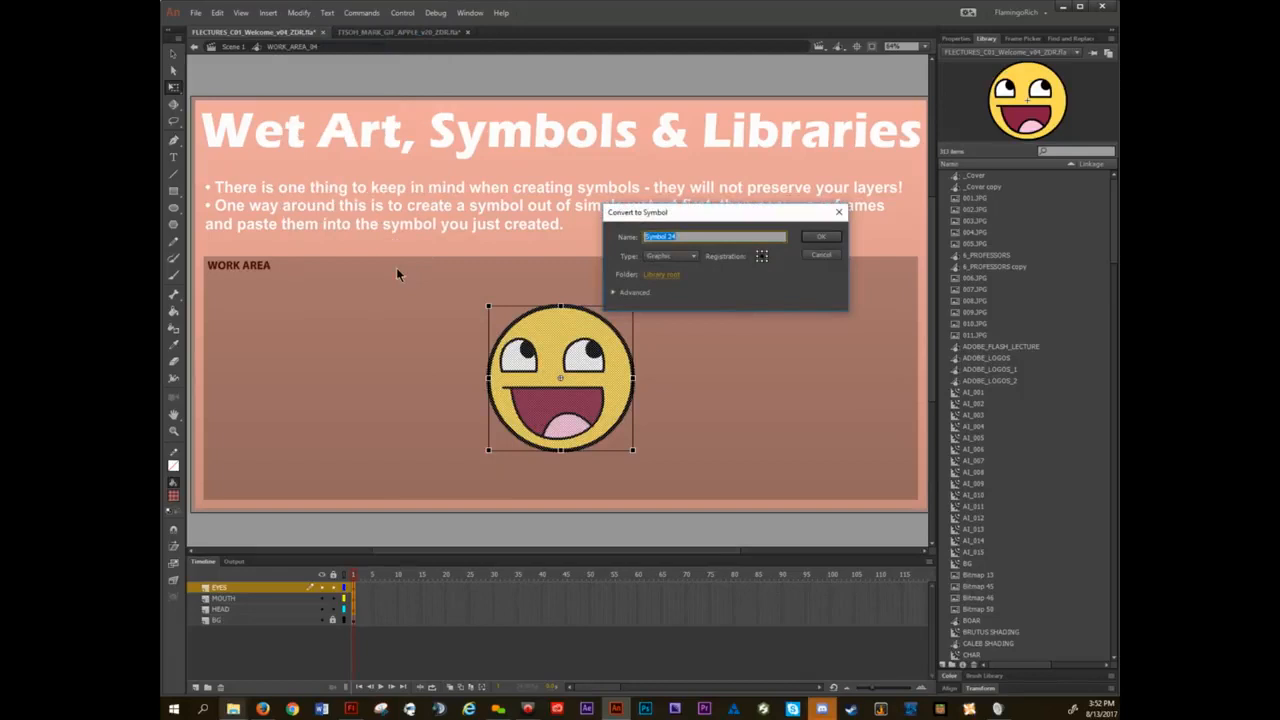
{"action": "type", "text": "EY_EY"}
{"action": "key", "text": "Return"}
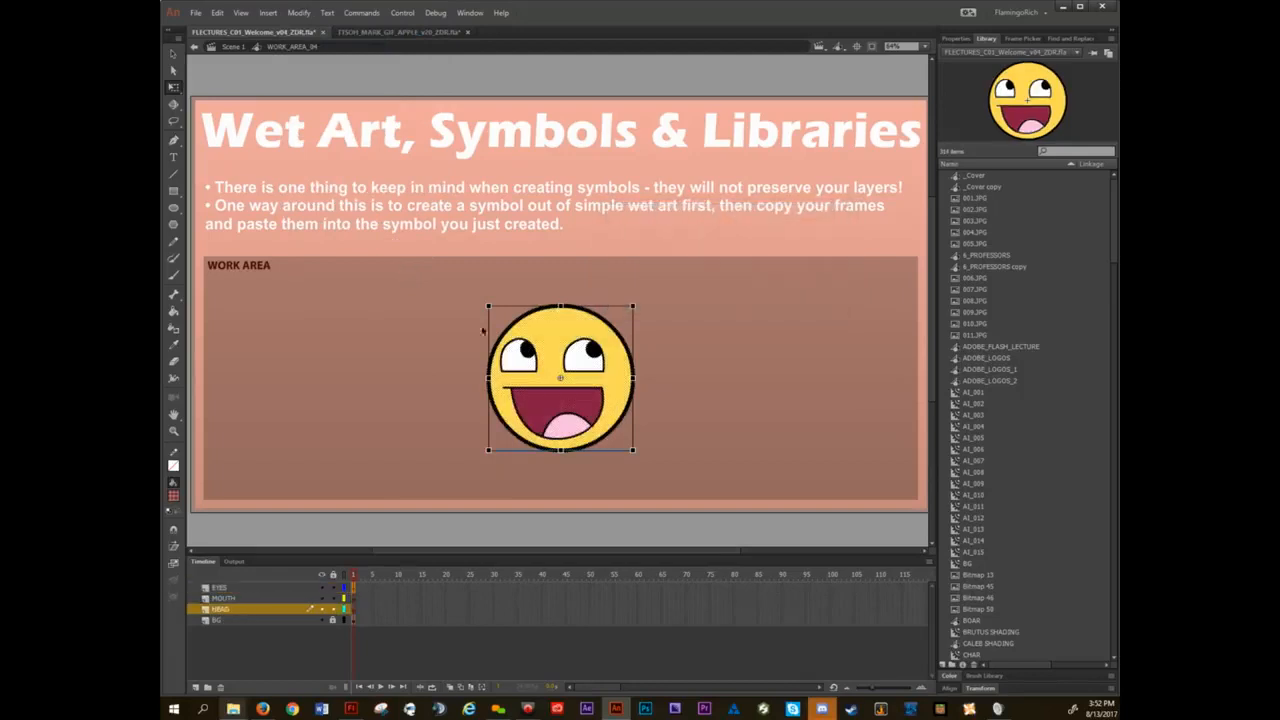
Try moving the new smiley symbol aside, undo the move, and open the symbol to view its layers.
{"action": "left_click_drag", "start_coordinate": [606, 365], "coordinate": [790, 336]}
{"action": "key", "text": "ctrl+z"}
{"action": "double_click", "coordinate": [553, 347]}
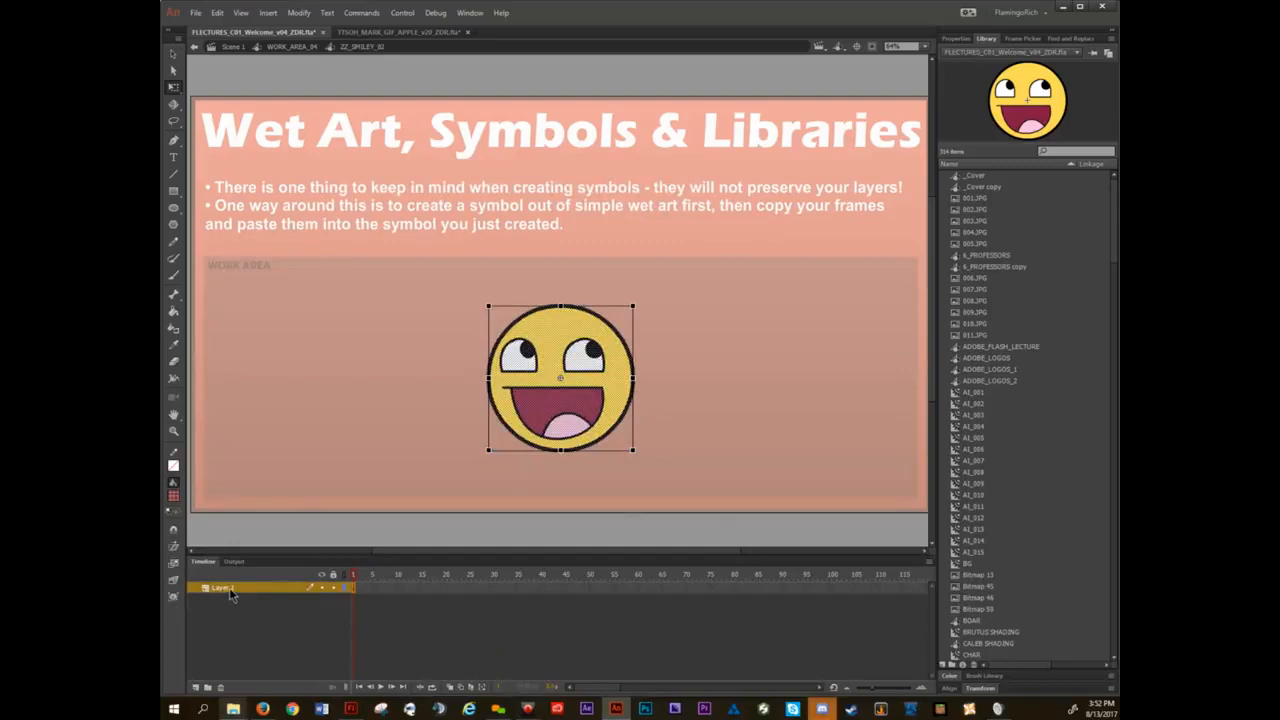
{"action": "left_click", "coordinate": [357, 428]}
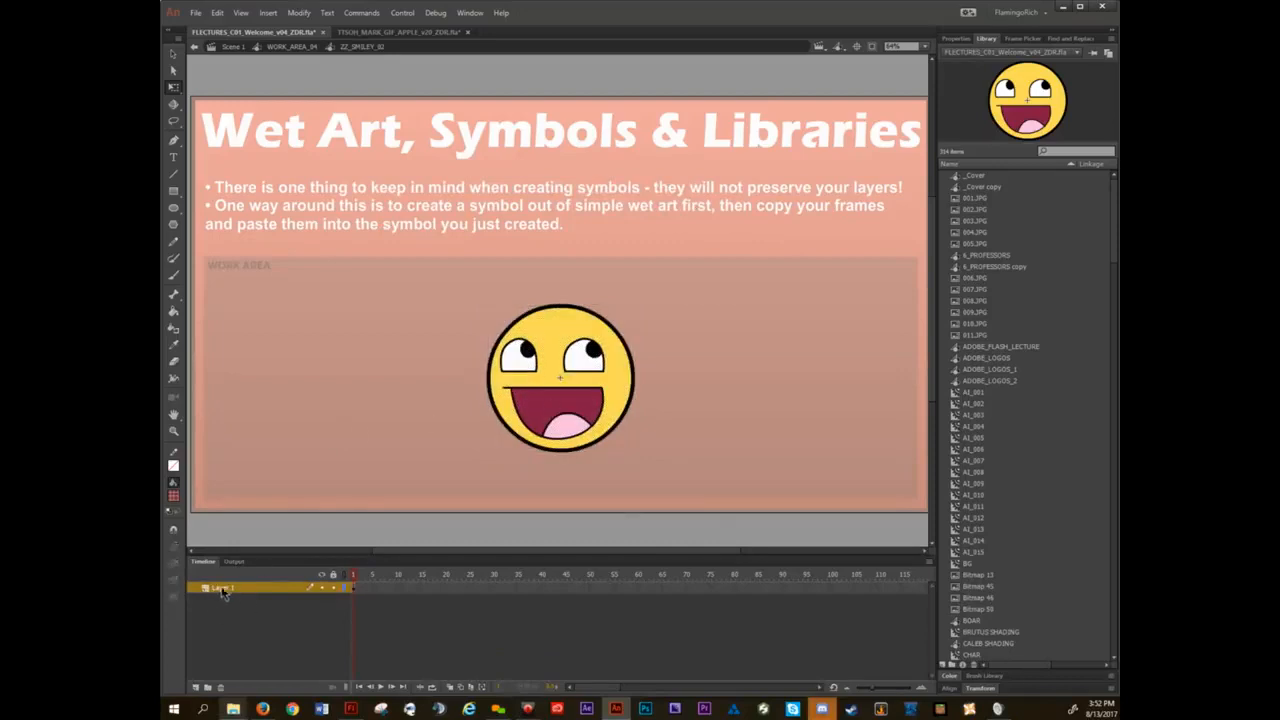
Try moving the mouth and one eye aside inside the merged smiley symbol, undoing each move.
{"action": "double_click", "coordinate": [545, 407]}
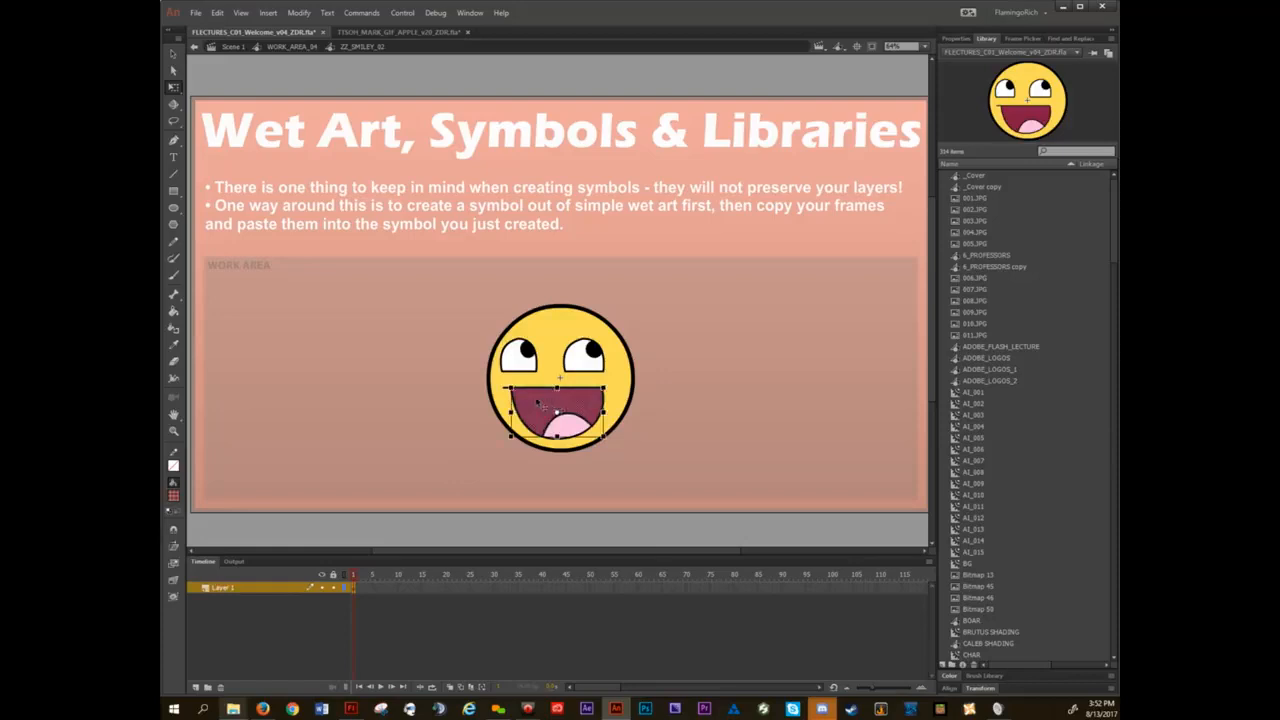
{"action": "left_click_drag", "start_coordinate": [541, 403], "coordinate": [305, 368]}
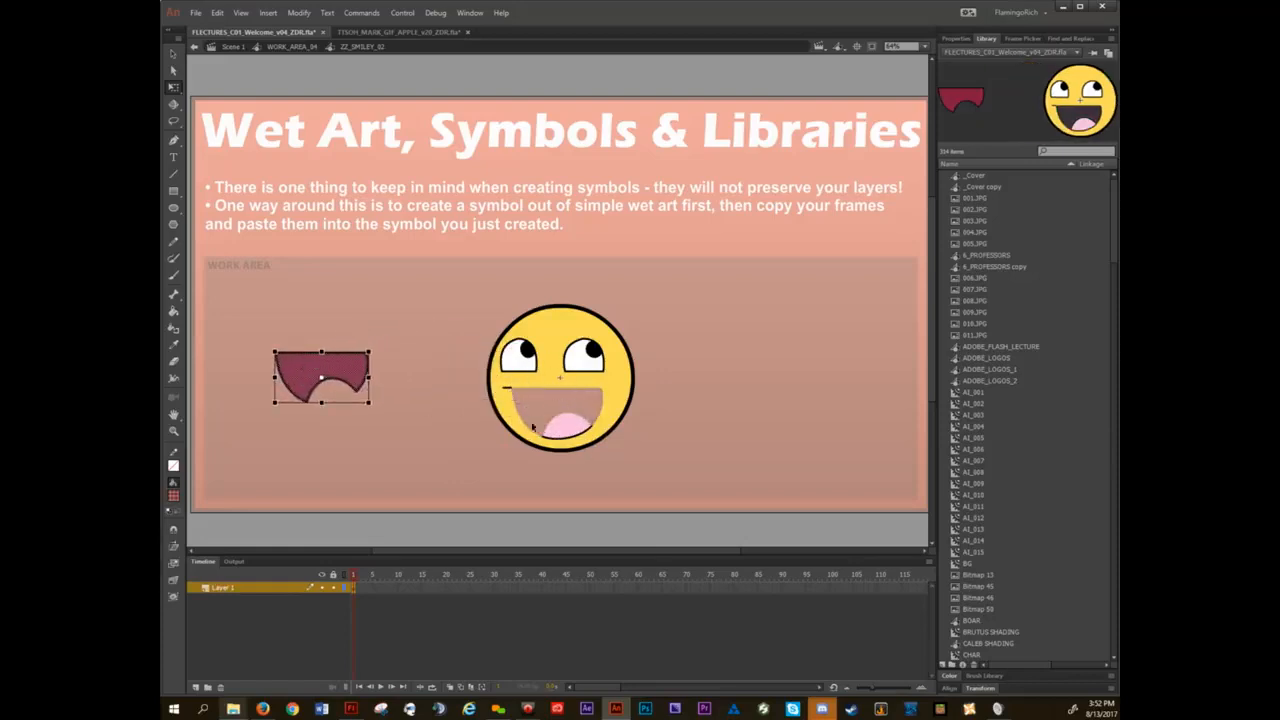
{"action": "key", "text": "ctrl+z"}
{"action": "left_click", "coordinate": [524, 362]}
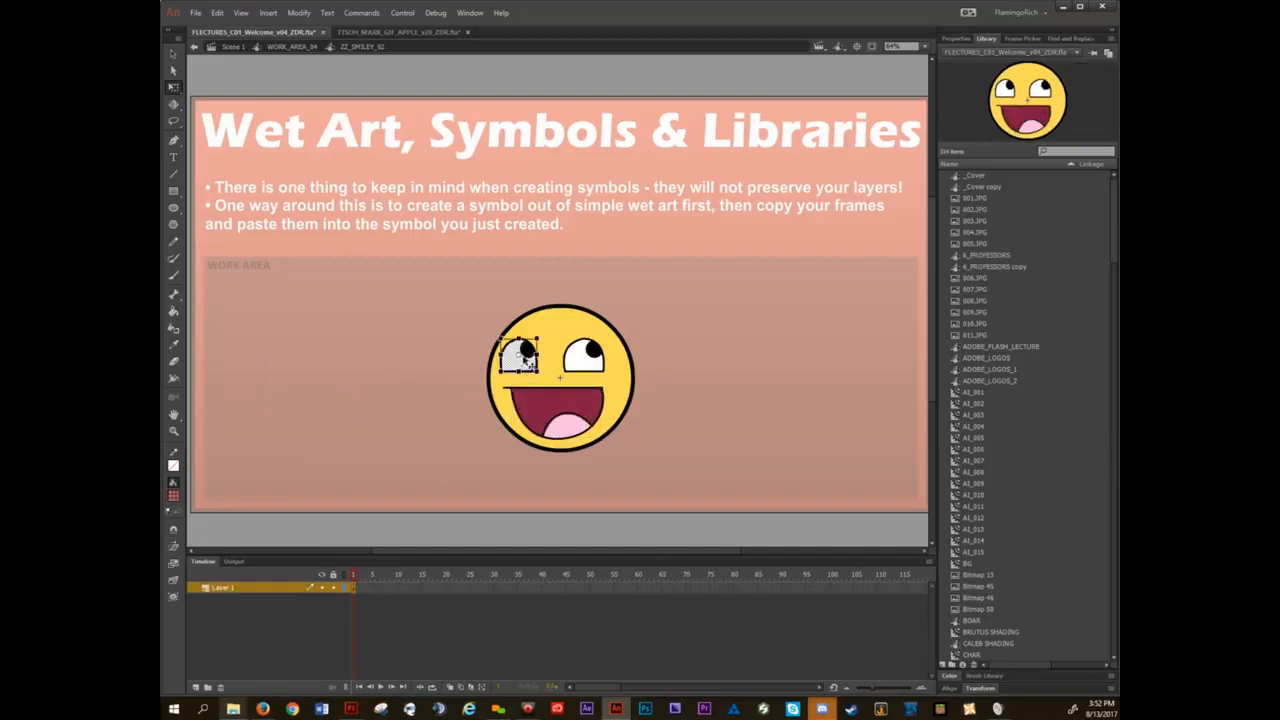
{"action": "left_click_drag", "start_coordinate": [527, 362], "coordinate": [385, 348]}
{"action": "key", "text": "ctrl+z"}
Exit the smiley symbol and undo its conversion to bring back the separate art layers, leaving nothing selected.
{"action": "left_click", "coordinate": [376, 397]}
{"action": "double_click", "coordinate": [377, 398]}
{"action": "key", "text": "ctrl+b"}
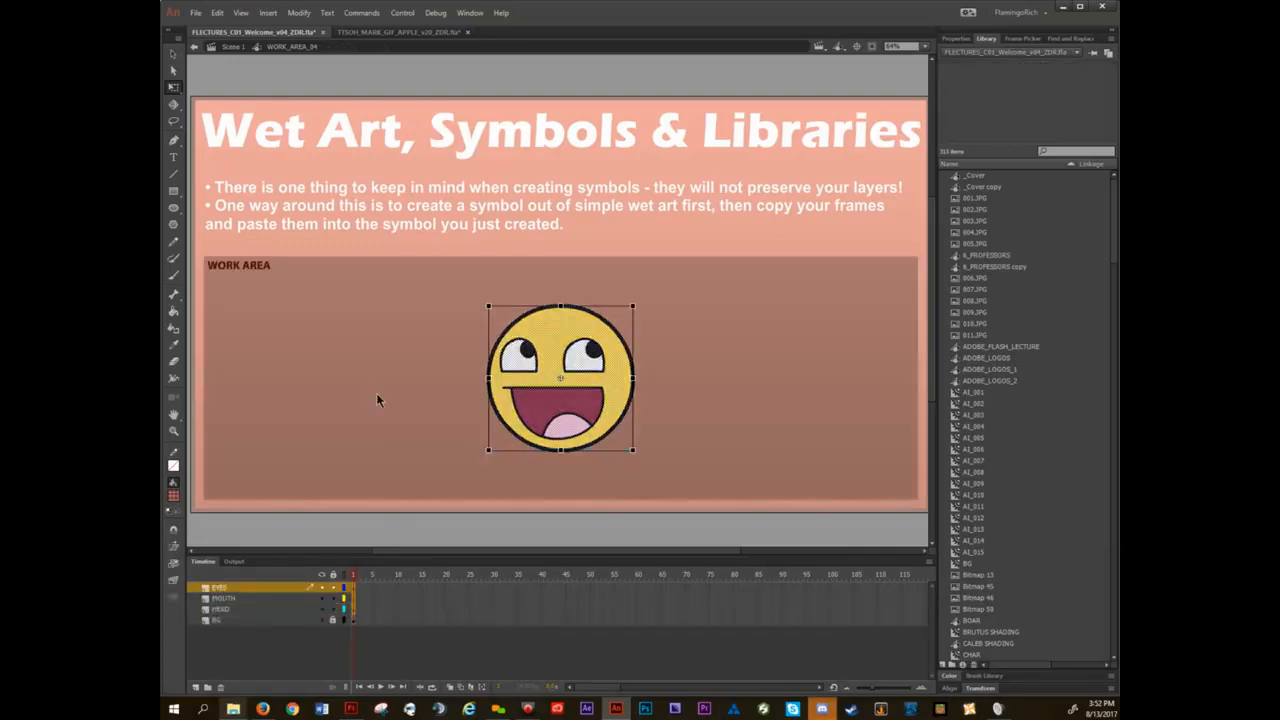
{"action": "left_click", "coordinate": [421, 376]}
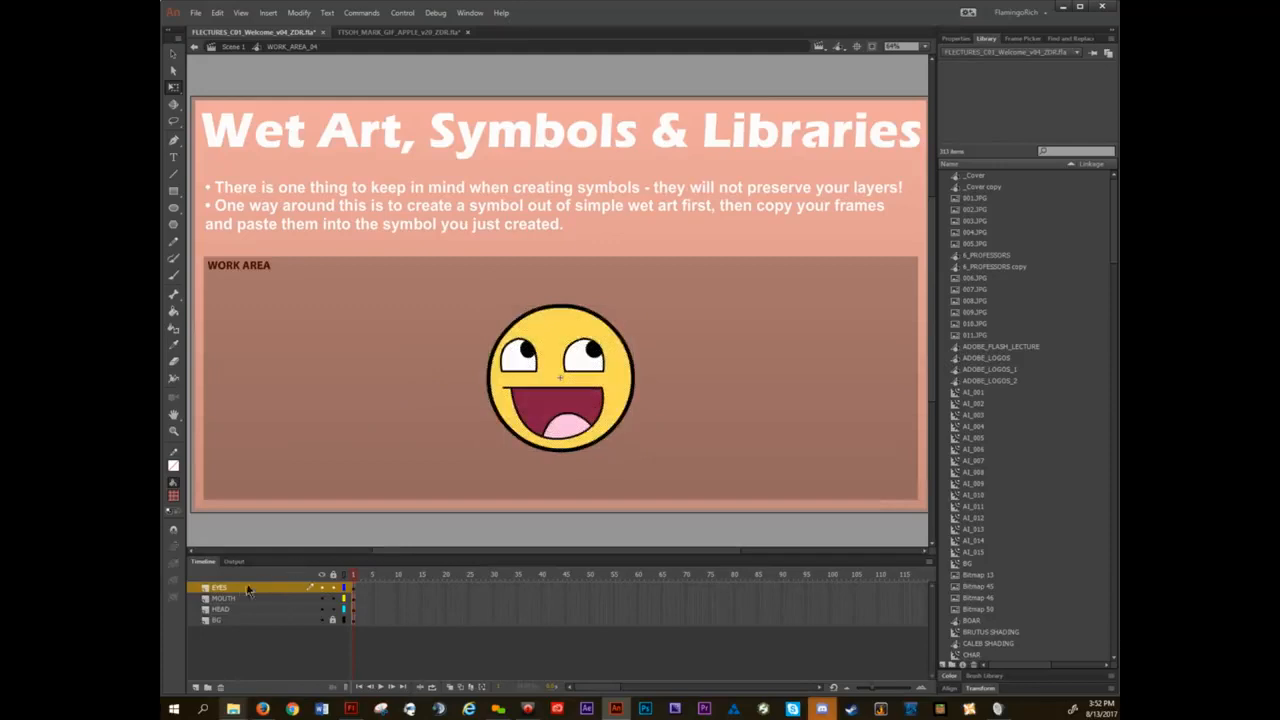
Check which art sits on the HEAD, MOUTH and EYES layers, and clear the selection.
{"action": "left_click", "coordinate": [236, 609]}
{"action": "left_click", "coordinate": [237, 597]}
{"action": "left_click", "coordinate": [236, 588]}
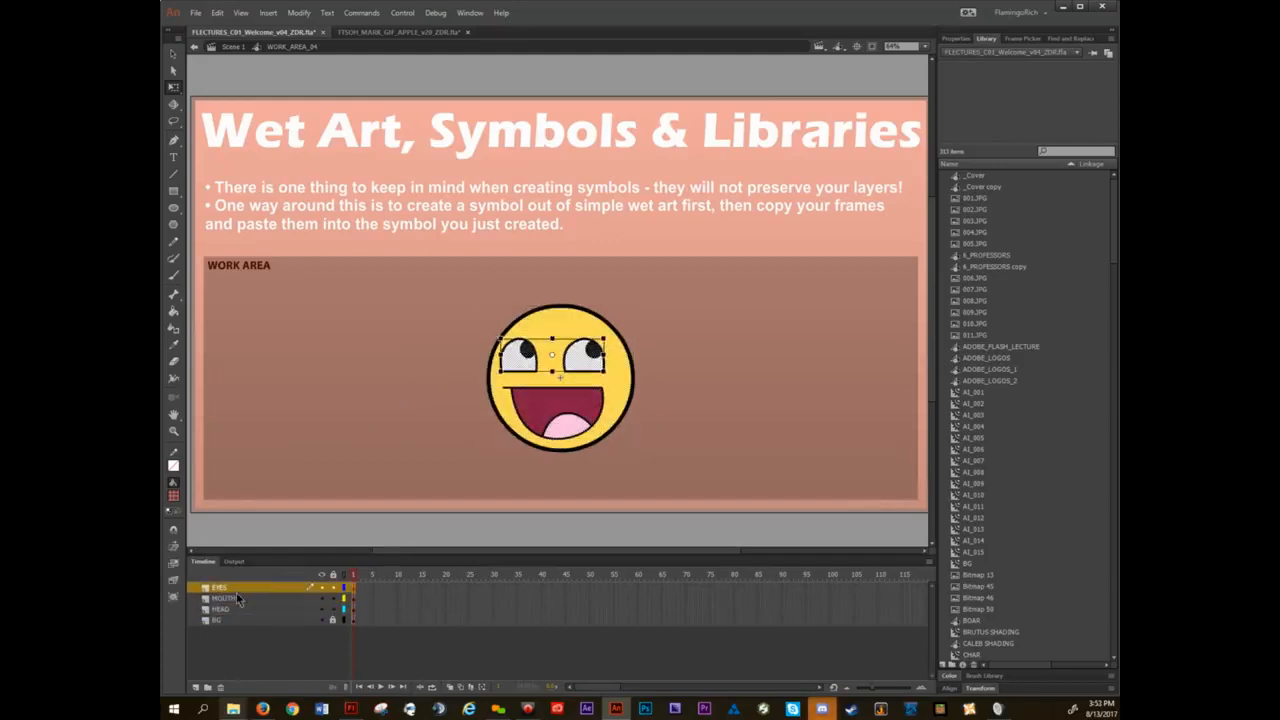
{"action": "left_click", "coordinate": [389, 366]}
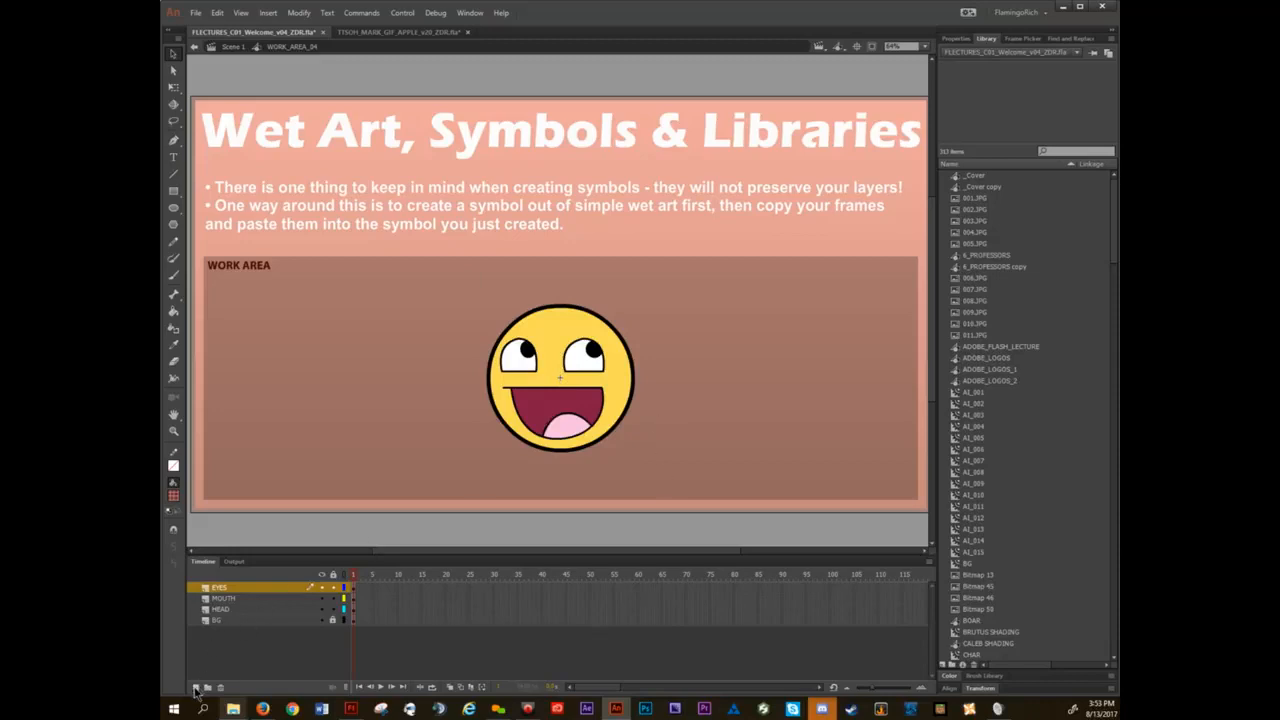
Add a new layer above EYES and name it ZZ_SMILEY_02.
{"action": "left_click", "coordinate": [196, 688]}
{"action": "double_click", "coordinate": [220, 587]}
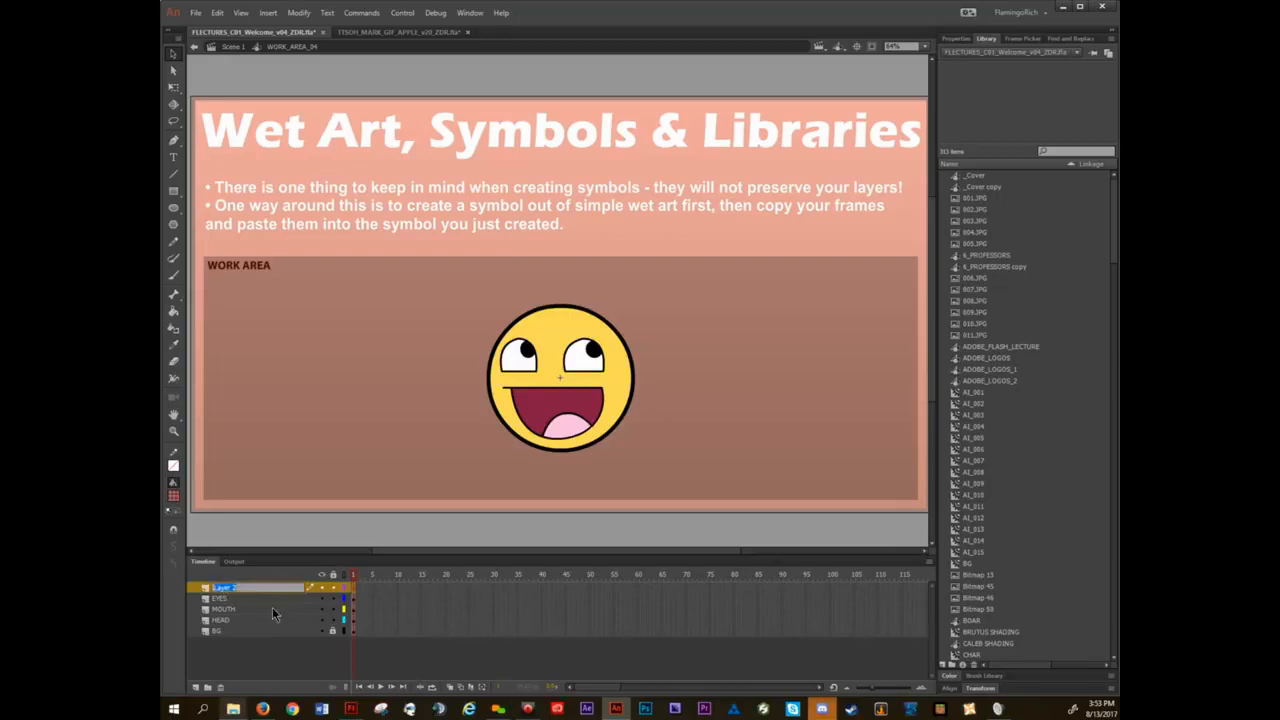
{"action": "type", "text": "SH_"}
{"action": "type", "text": "SMILEY"}
{"action": "type", "text": "_02"}
{"action": "key", "text": "Return"}
Draw a small red circle beside the smiley on the ZZ_SMILEY_02 layer and convert it to a Graphic symbol named ZZ_SMILEY_02.
{"action": "key", "text": "o"}
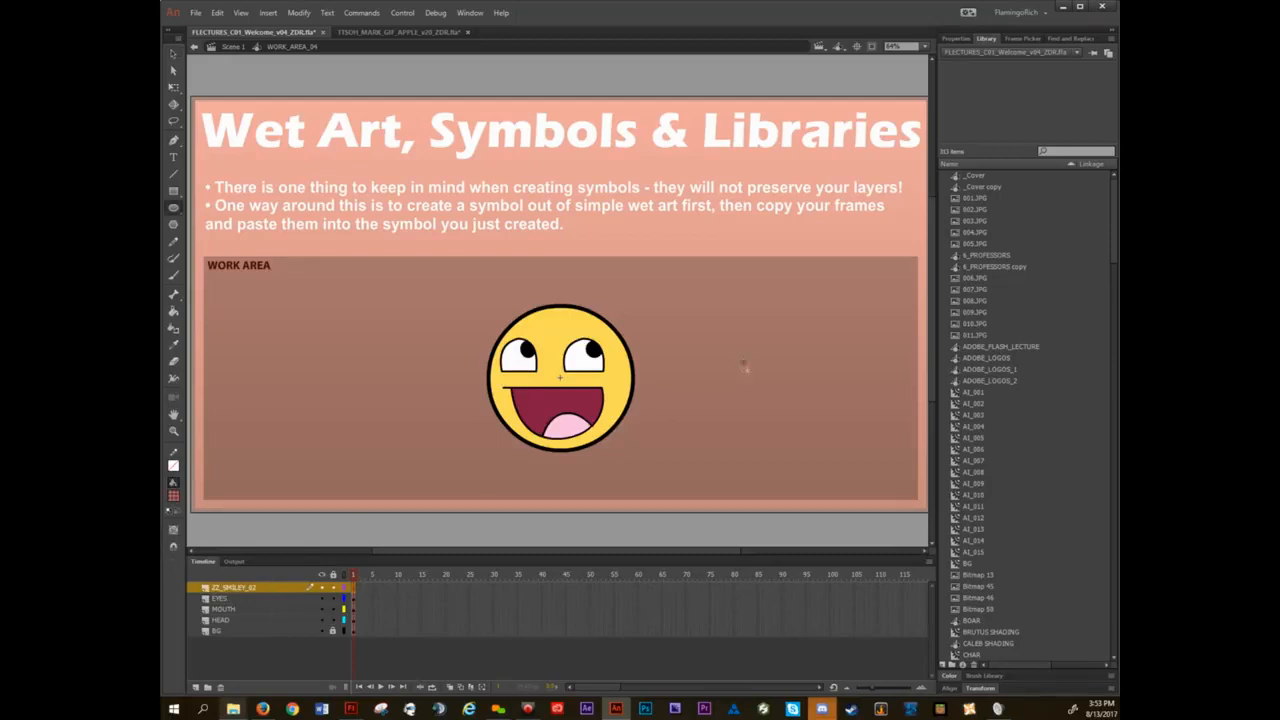
{"action": "left_click_drag", "start_coordinate": [744, 363], "coordinate": [764, 381]}
{"action": "key", "text": "v"}
{"action": "left_click", "coordinate": [757, 389]}
{"action": "key", "text": "F8"}
{"action": "type", "text": "ZZ_SMI"}
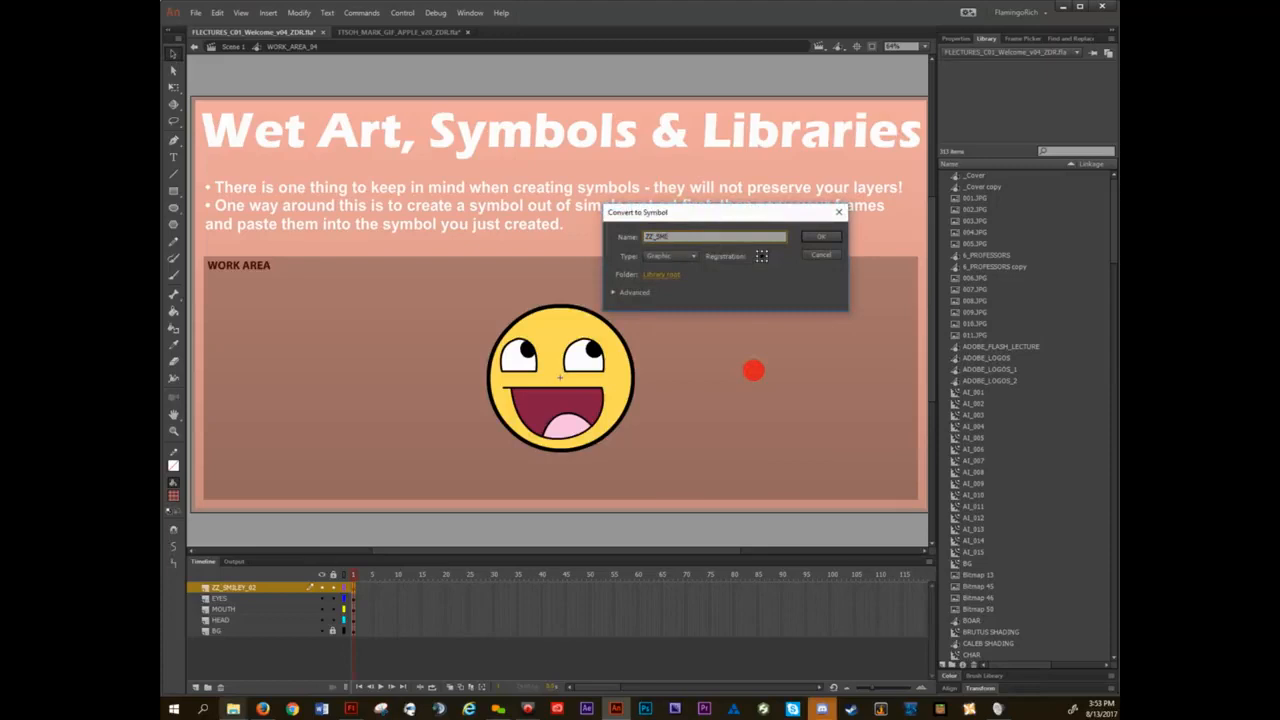
{"action": "type", "text": "LEY_02"}
{"action": "key", "text": "Return"}
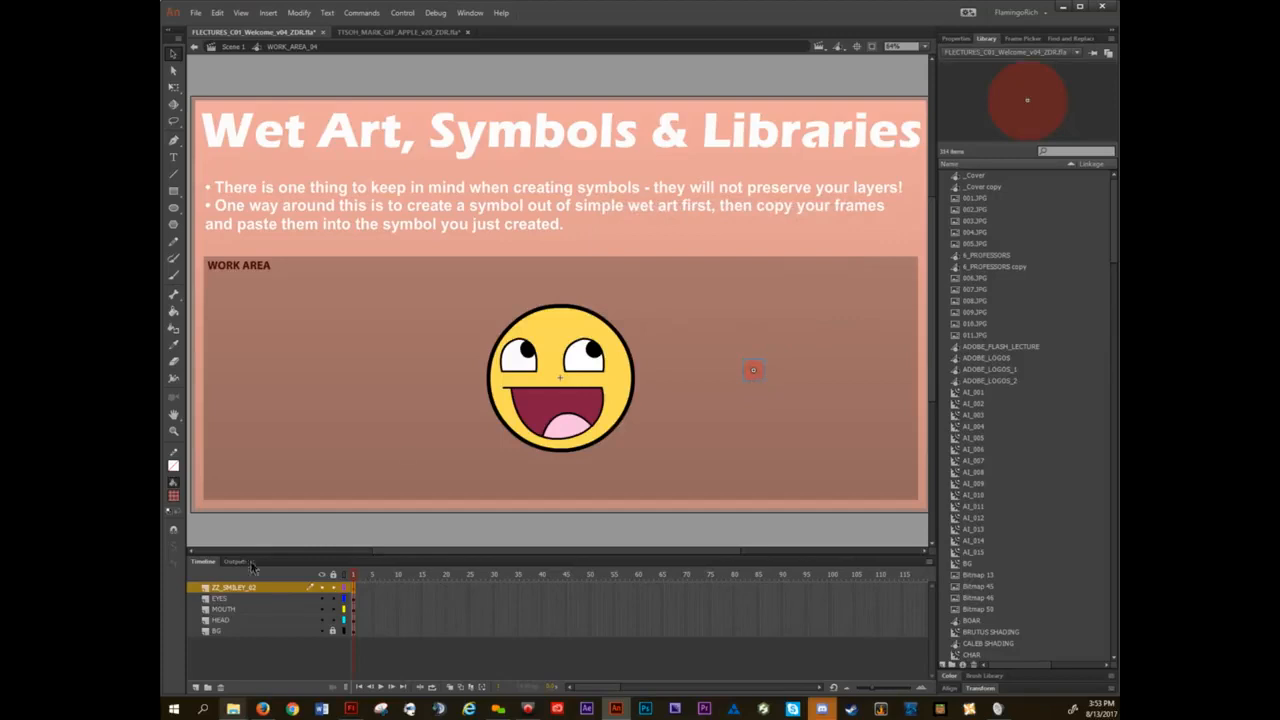
Copy the EYES, MOUTH and HEAD layers and paste them inside the red circle symbol.
{"action": "left_click", "coordinate": [226, 598]}
{"action": "left_click", "coordinate": [240, 620], "text": "shift"}
{"action": "right_click", "coordinate": [228, 602]}
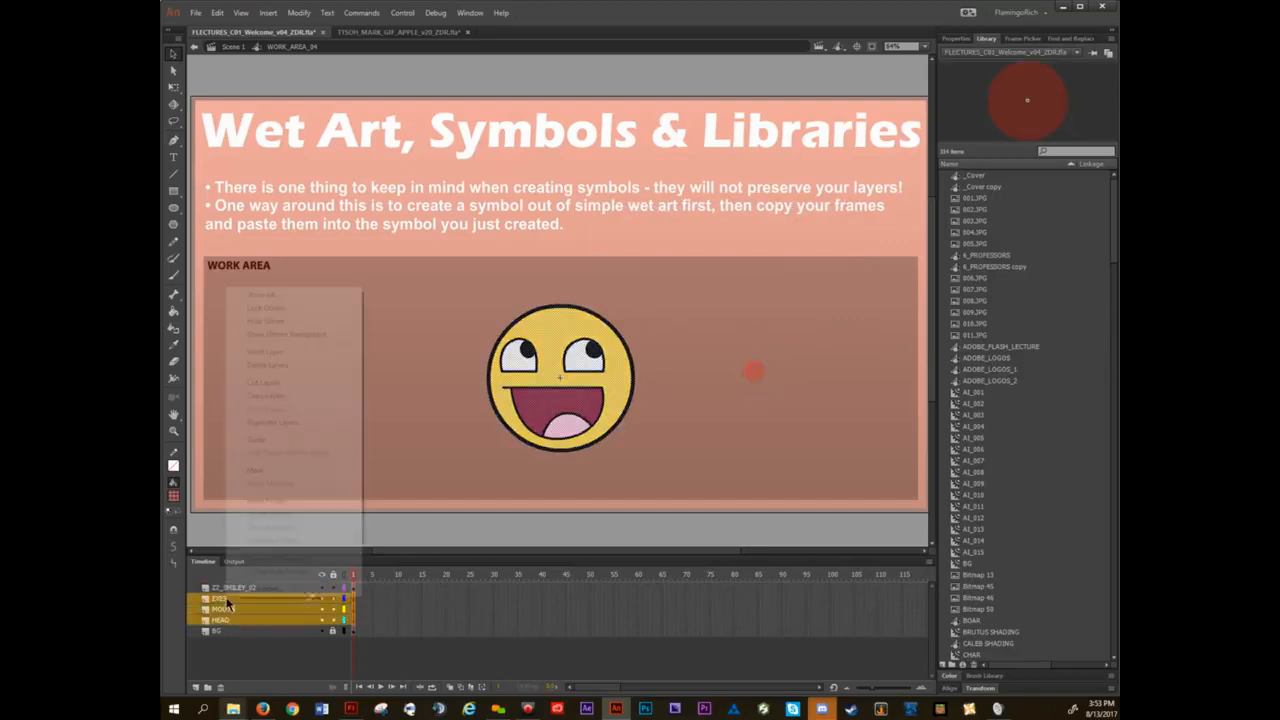
{"action": "left_click", "coordinate": [266, 397]}
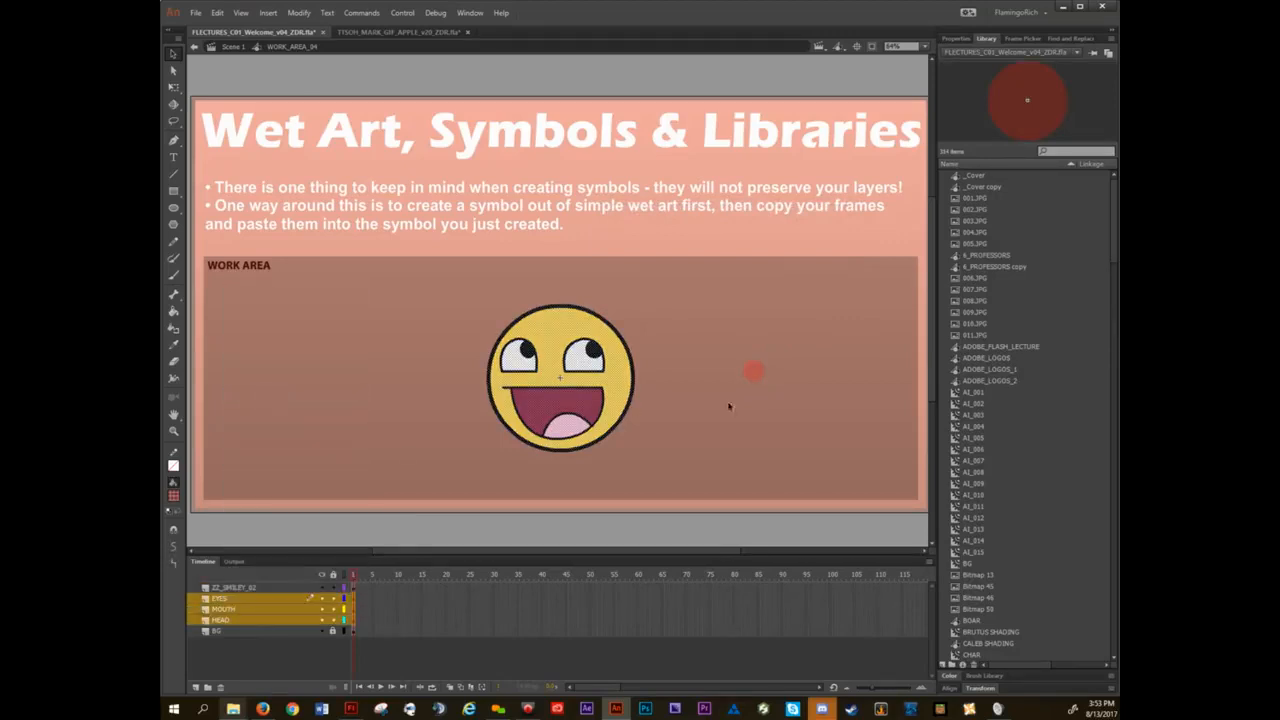
{"action": "double_click", "coordinate": [762, 375]}
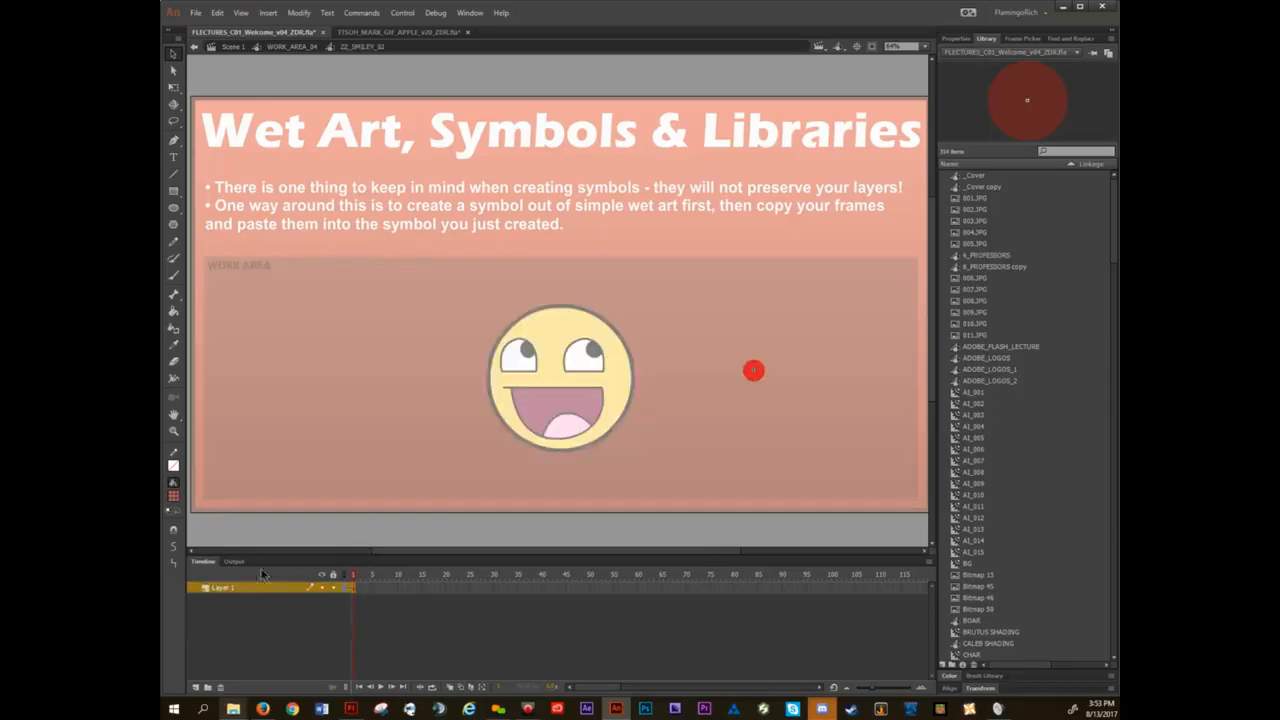
{"action": "right_click", "coordinate": [222, 597]}
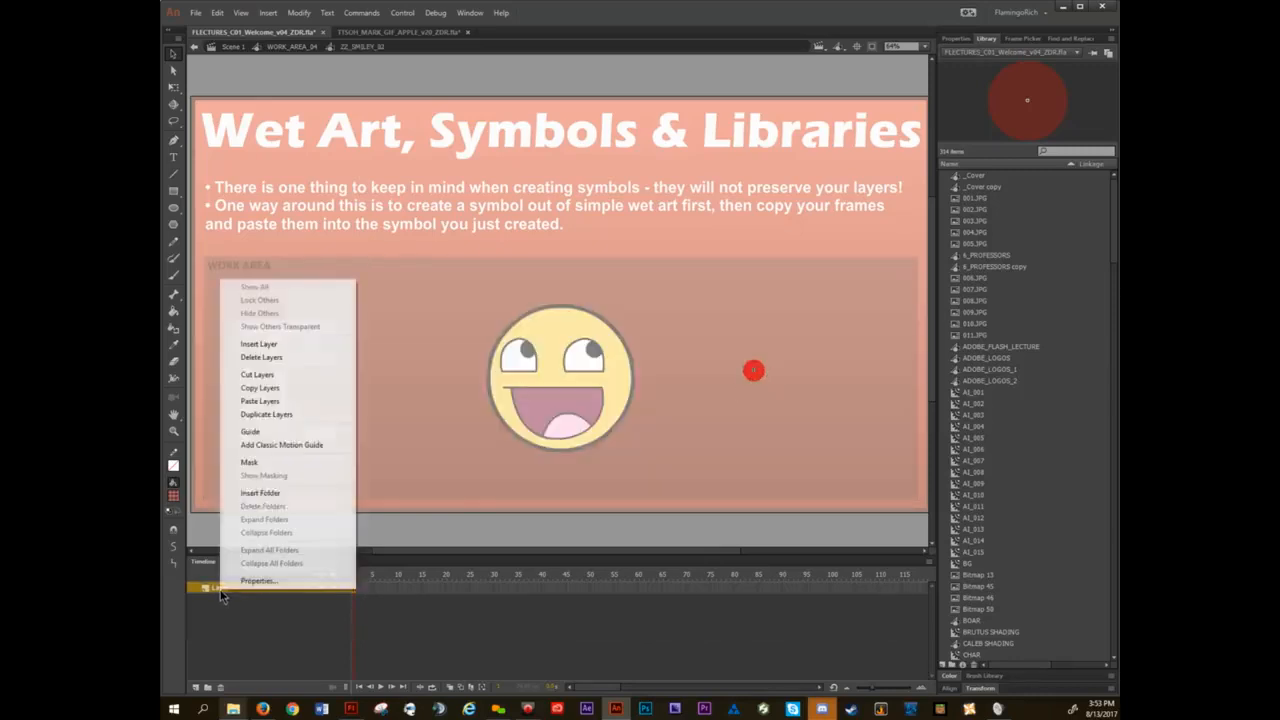
{"action": "left_click", "coordinate": [268, 406]}
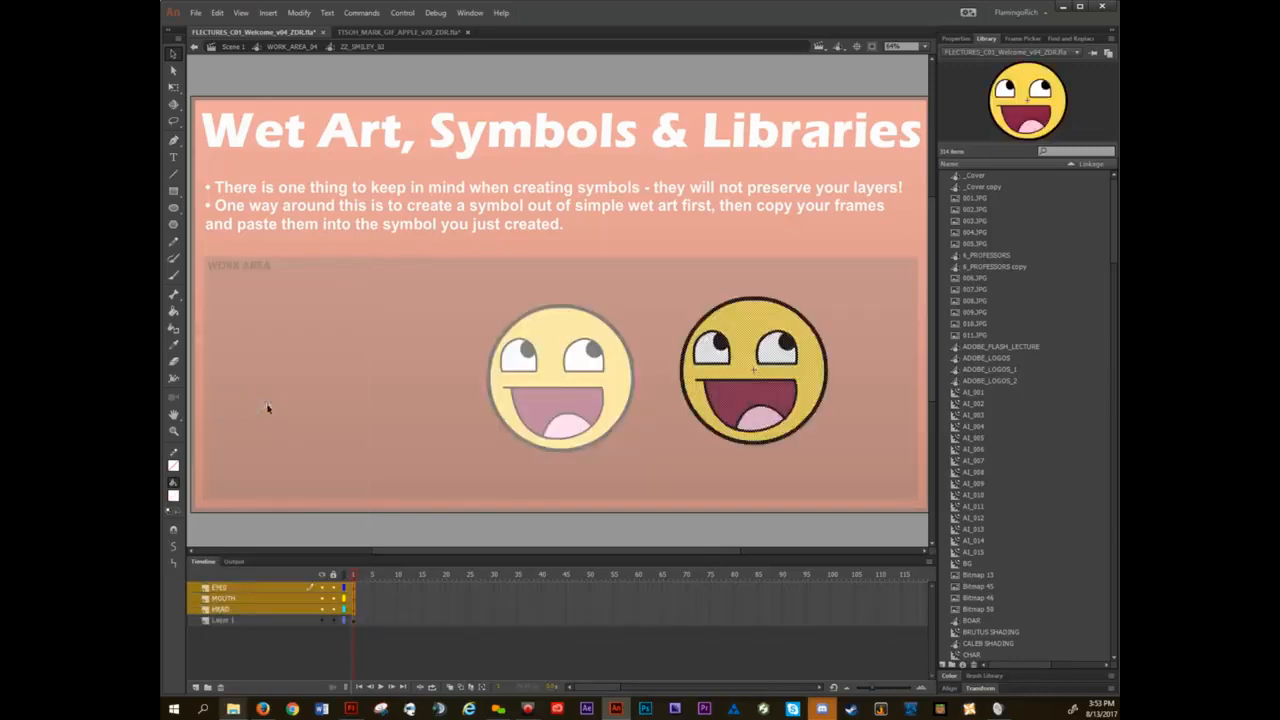
Delete Layer 1 holding the red circle and exit the symbol to the work area.
{"action": "left_click", "coordinate": [245, 621]}
{"action": "left_click", "coordinate": [220, 687]}
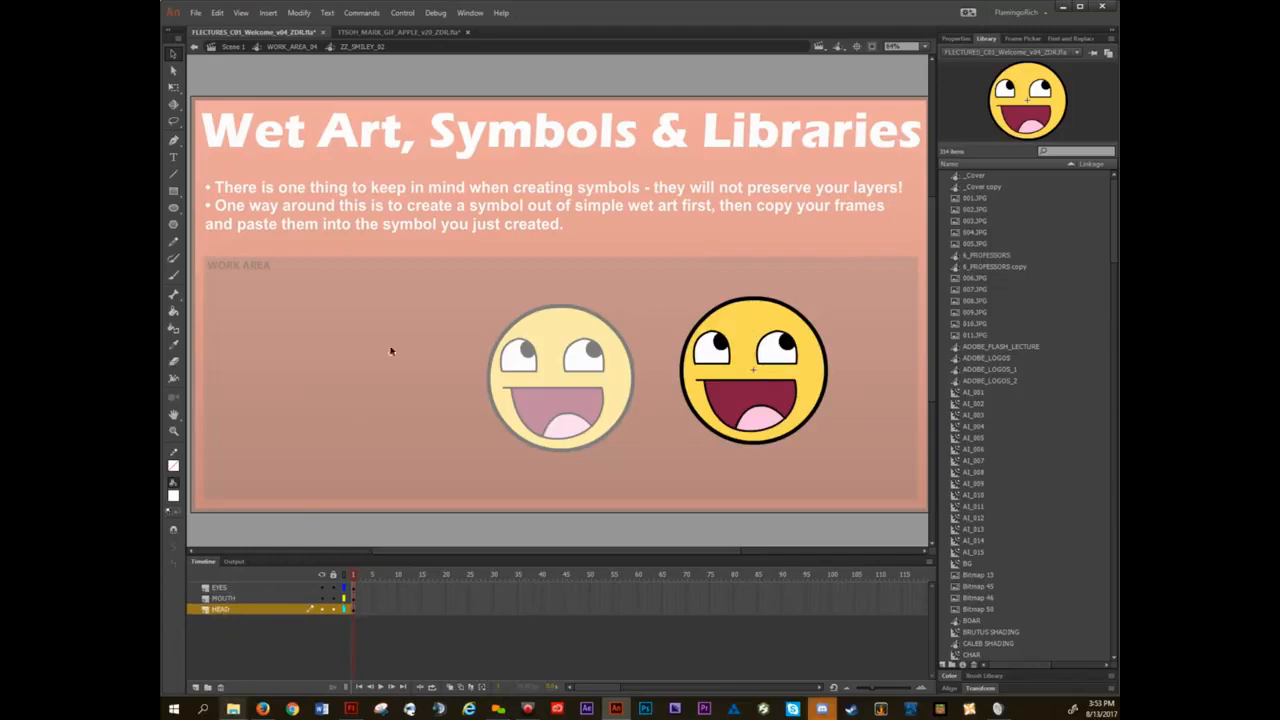
{"action": "double_click", "coordinate": [420, 315]}
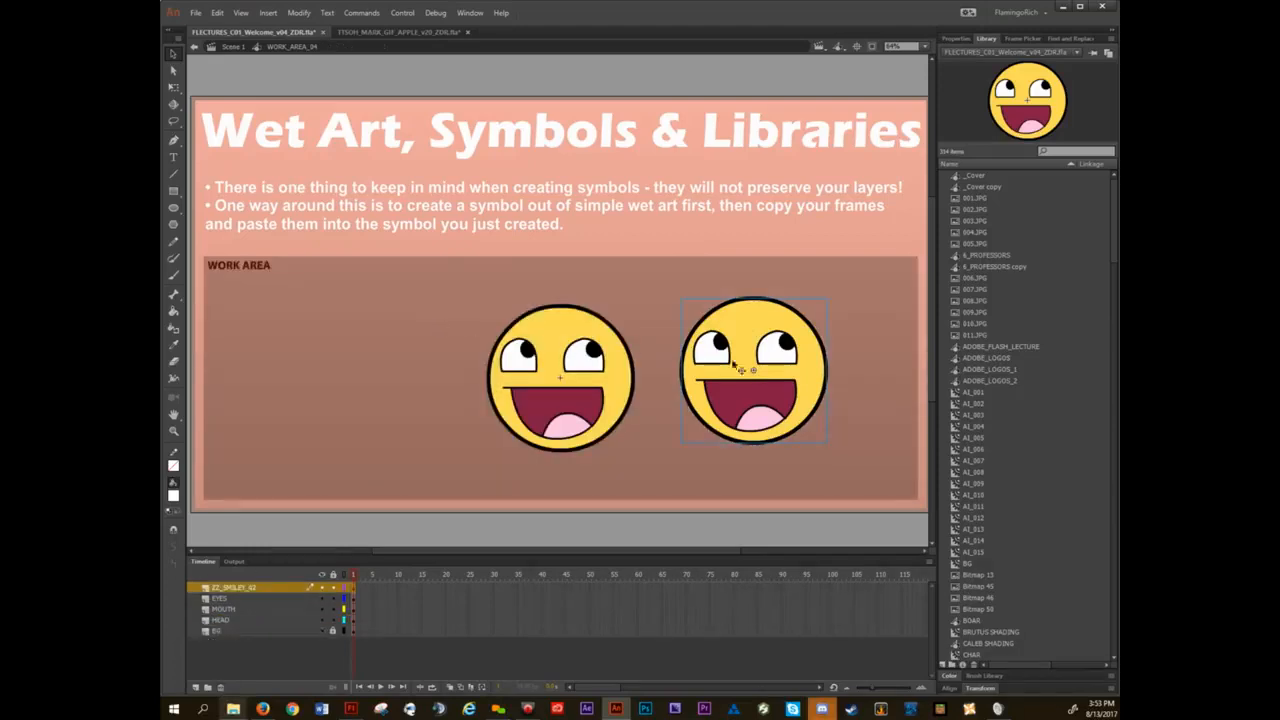
Move the rebuilt smiley symbol aside, then delete it from the work area together with its ZZ_SMILEY_02 layer.
{"action": "left_click_drag", "start_coordinate": [774, 370], "coordinate": [811, 373]}
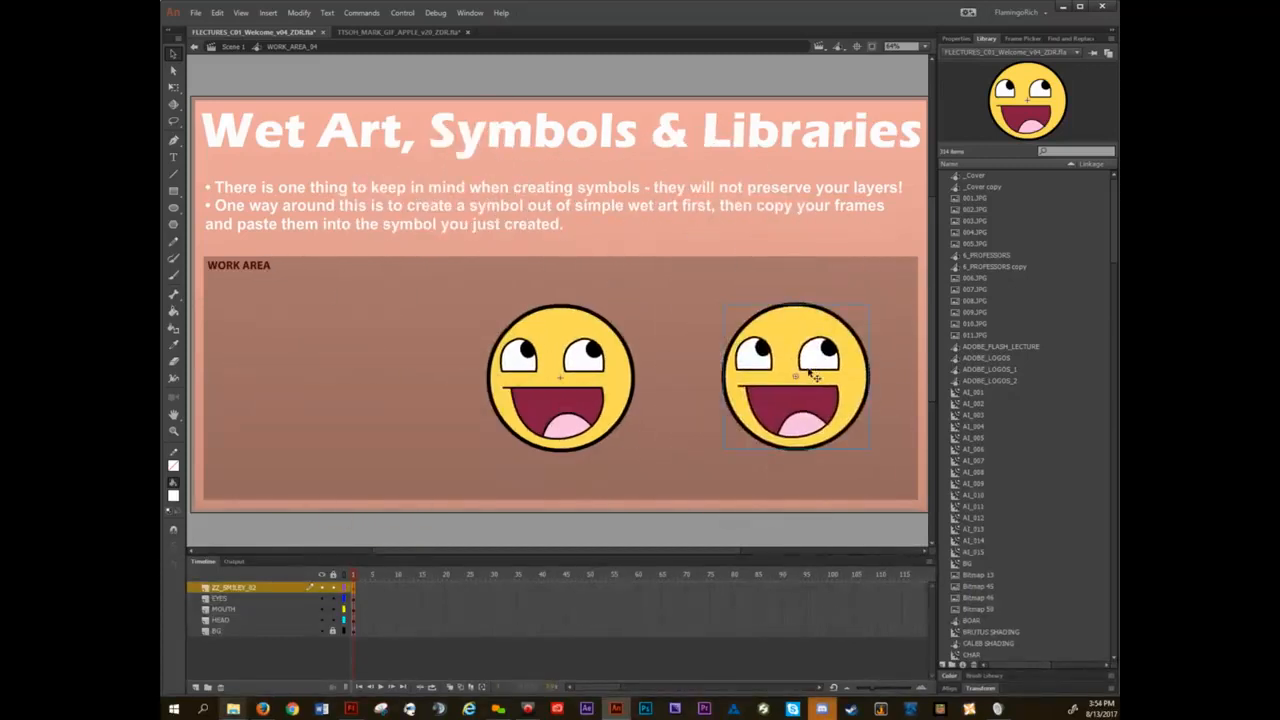
{"action": "key", "text": "Delete"}
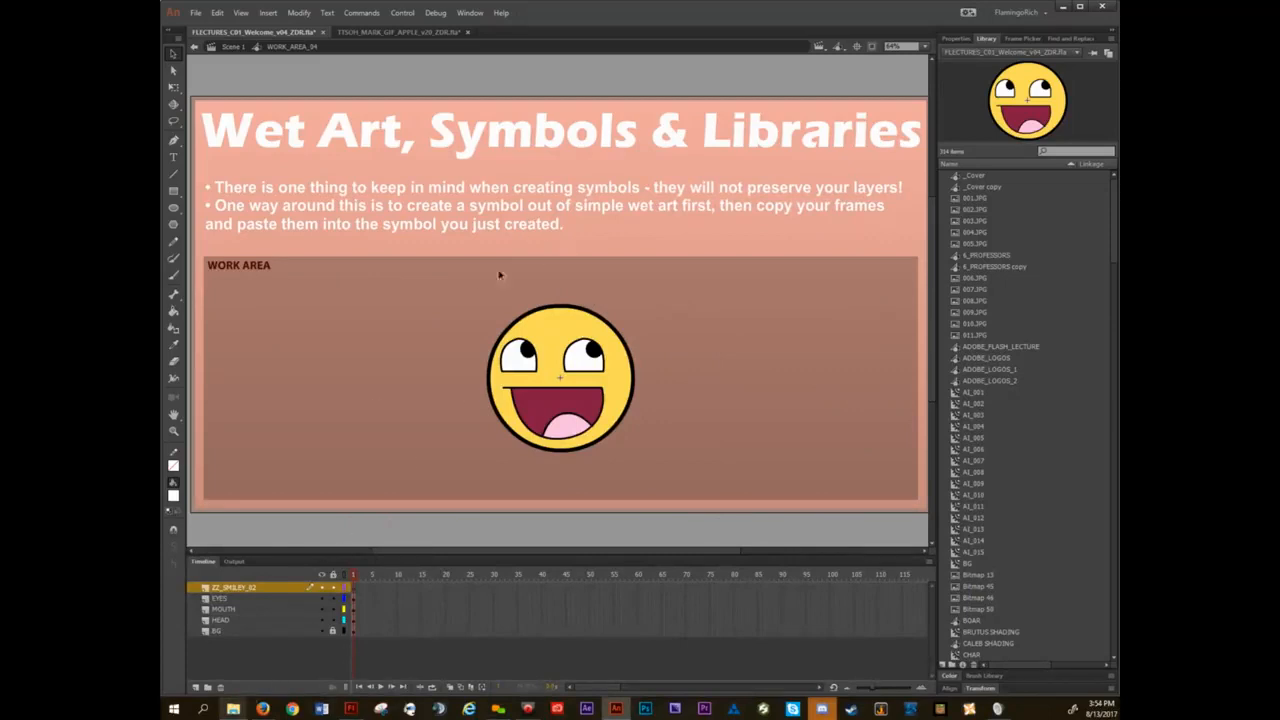
{"action": "left_click", "coordinate": [362, 13]}
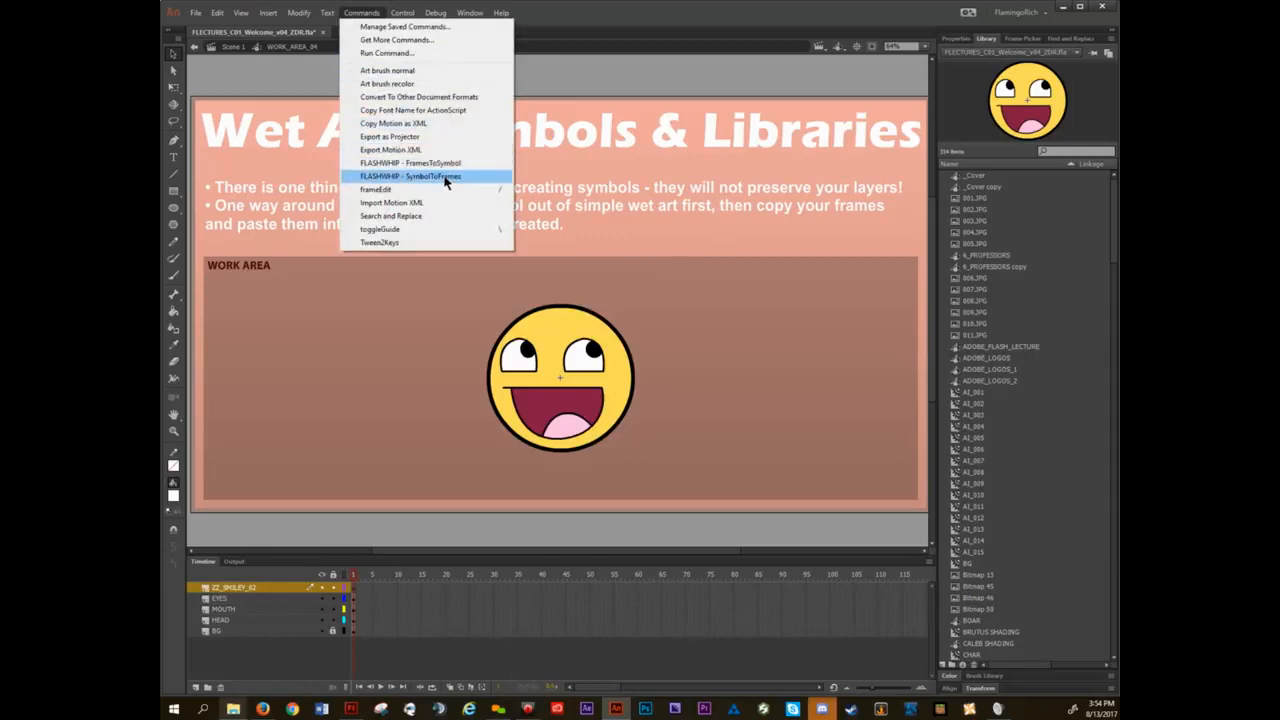
{"action": "left_click", "coordinate": [368, 14]}
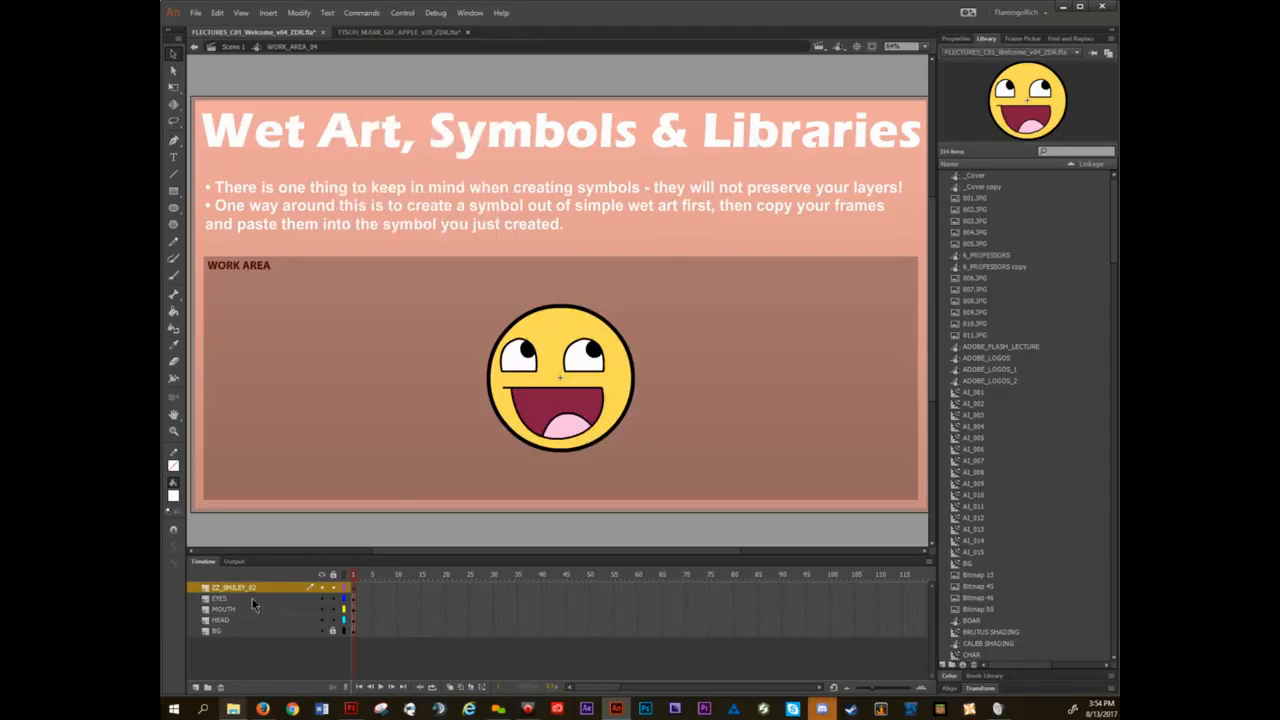
{"action": "left_click", "coordinate": [220, 688]}
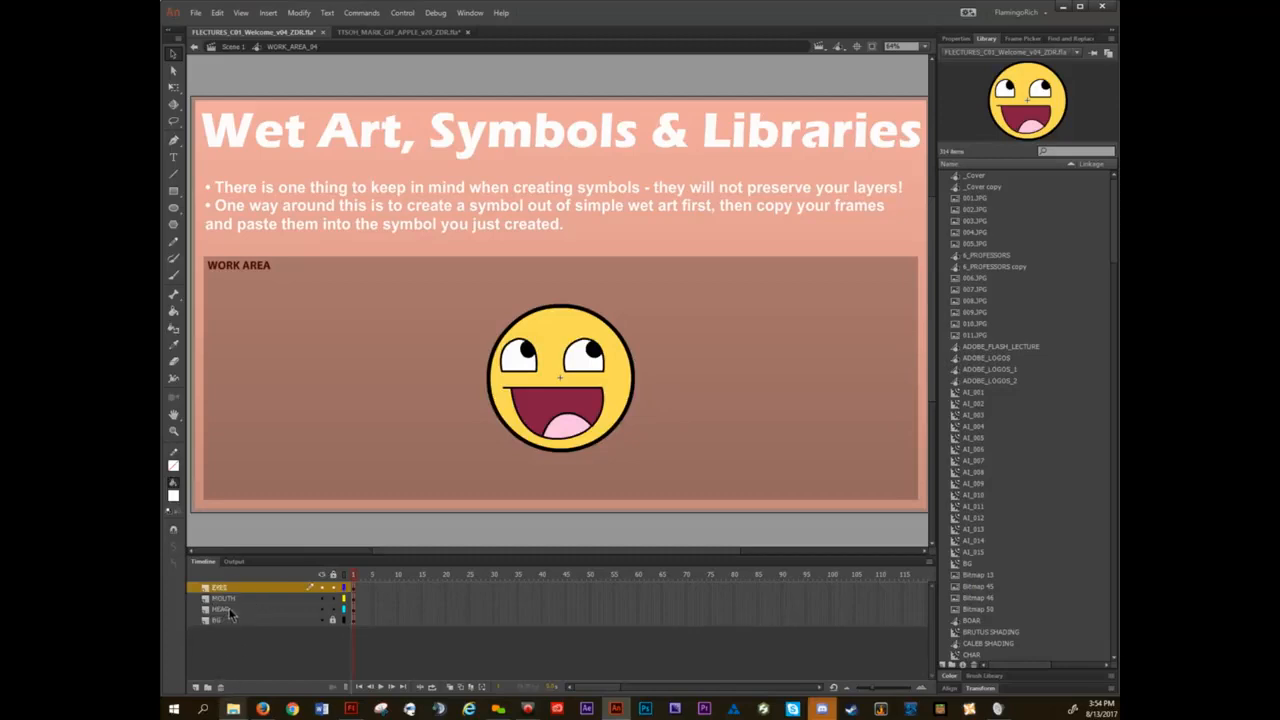
Convert the EYES, MOUTH and HEAD layers into a symbol named ZZ_SMILEY_03 with the FLASHWHIP FramesToSymbol command.
{"action": "left_click", "coordinate": [228, 609]}
{"action": "left_click", "coordinate": [254, 587]}
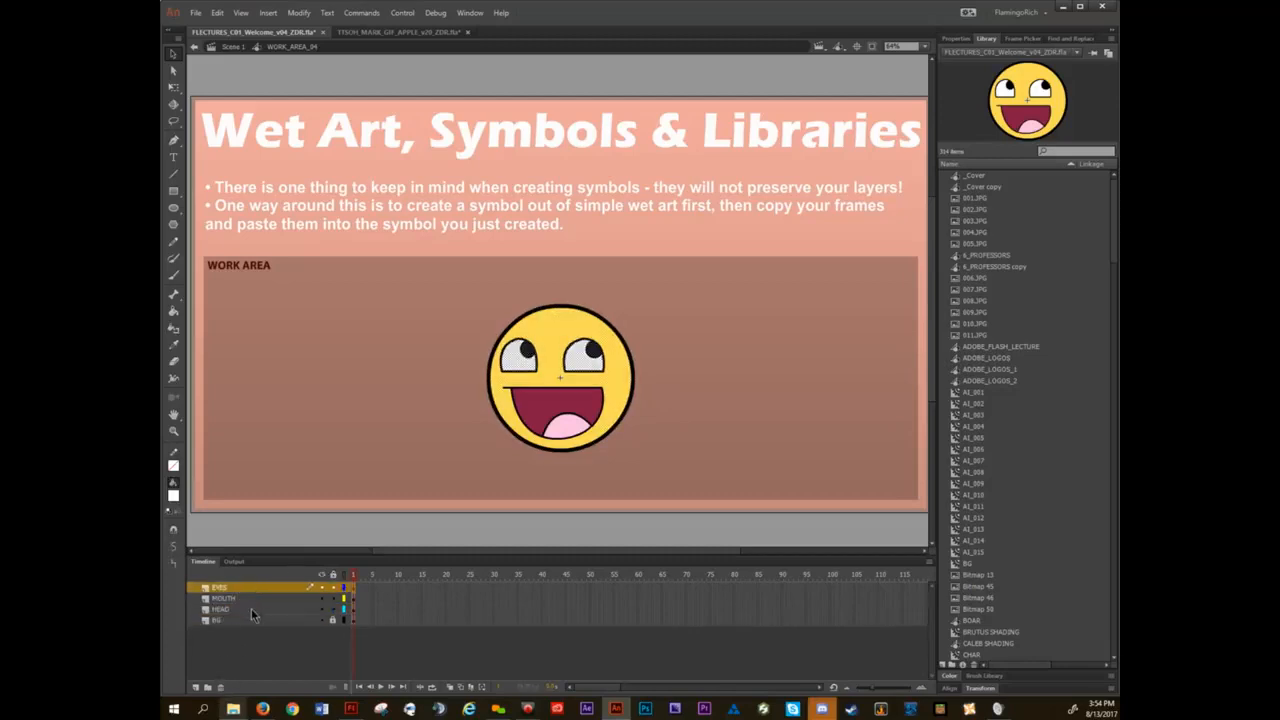
{"action": "left_click", "coordinate": [251, 608], "text": "shift"}
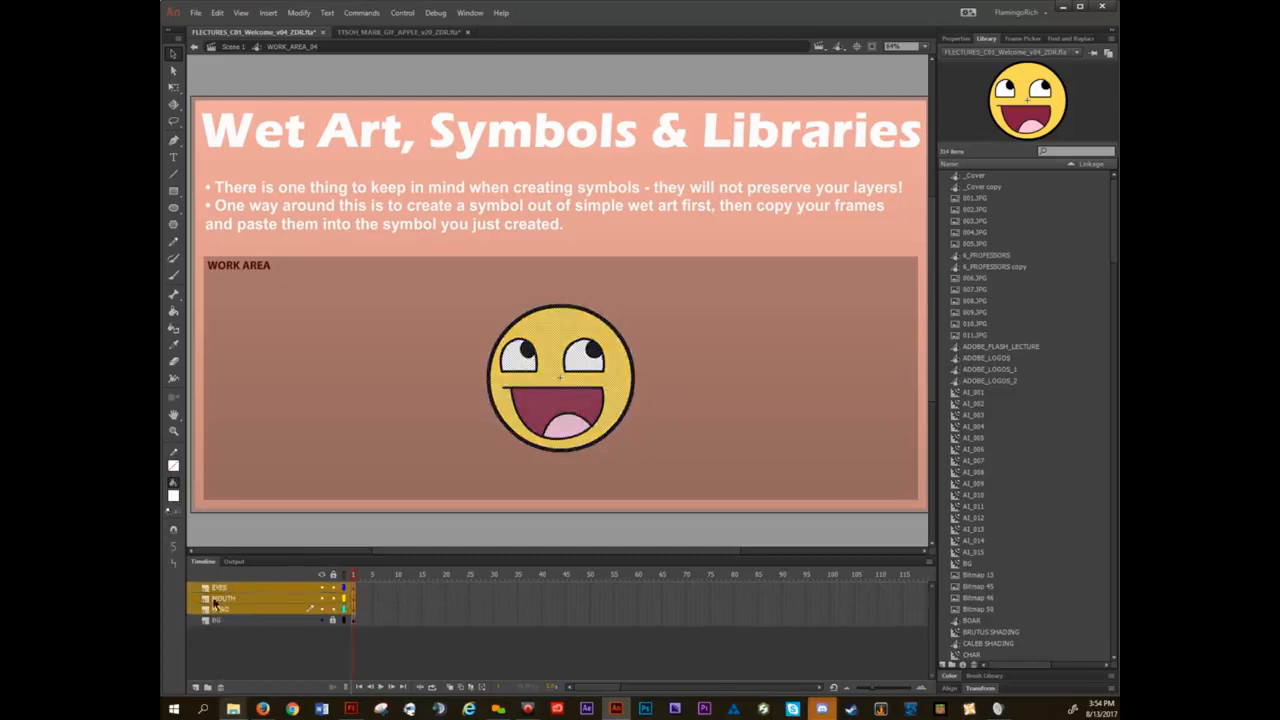
{"action": "left_click", "coordinate": [361, 12]}
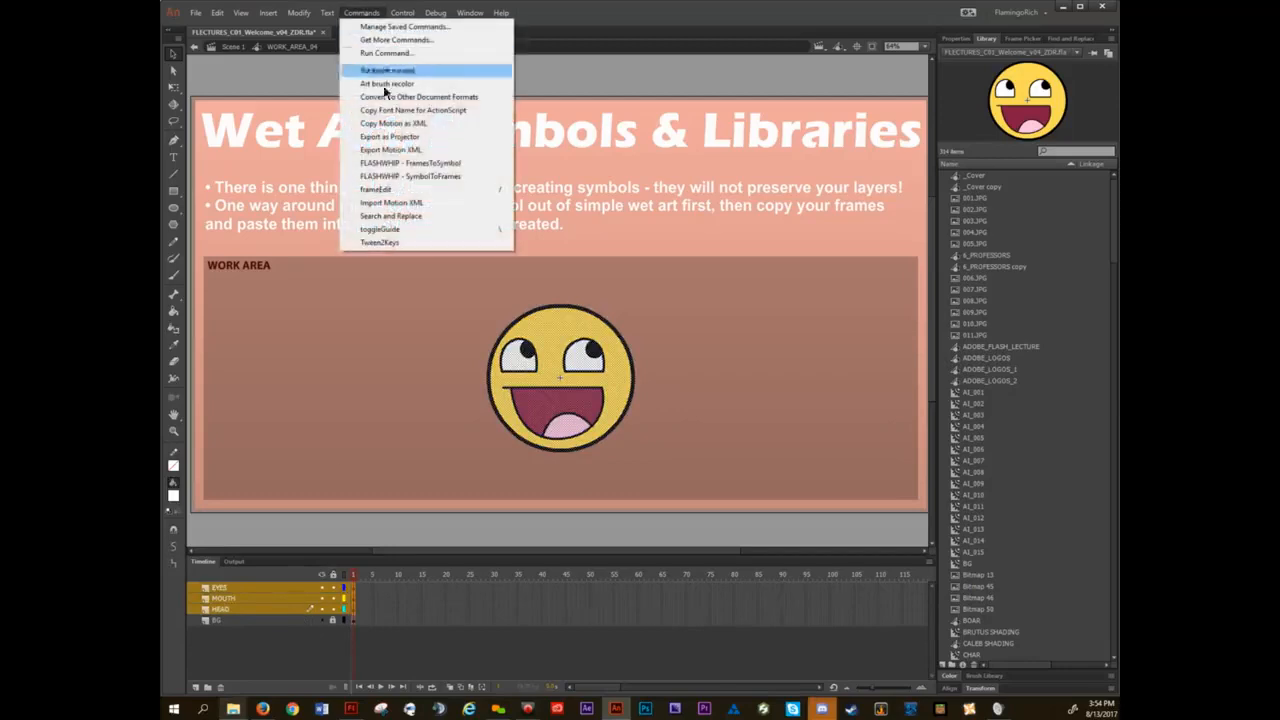
{"action": "left_click", "coordinate": [429, 164]}
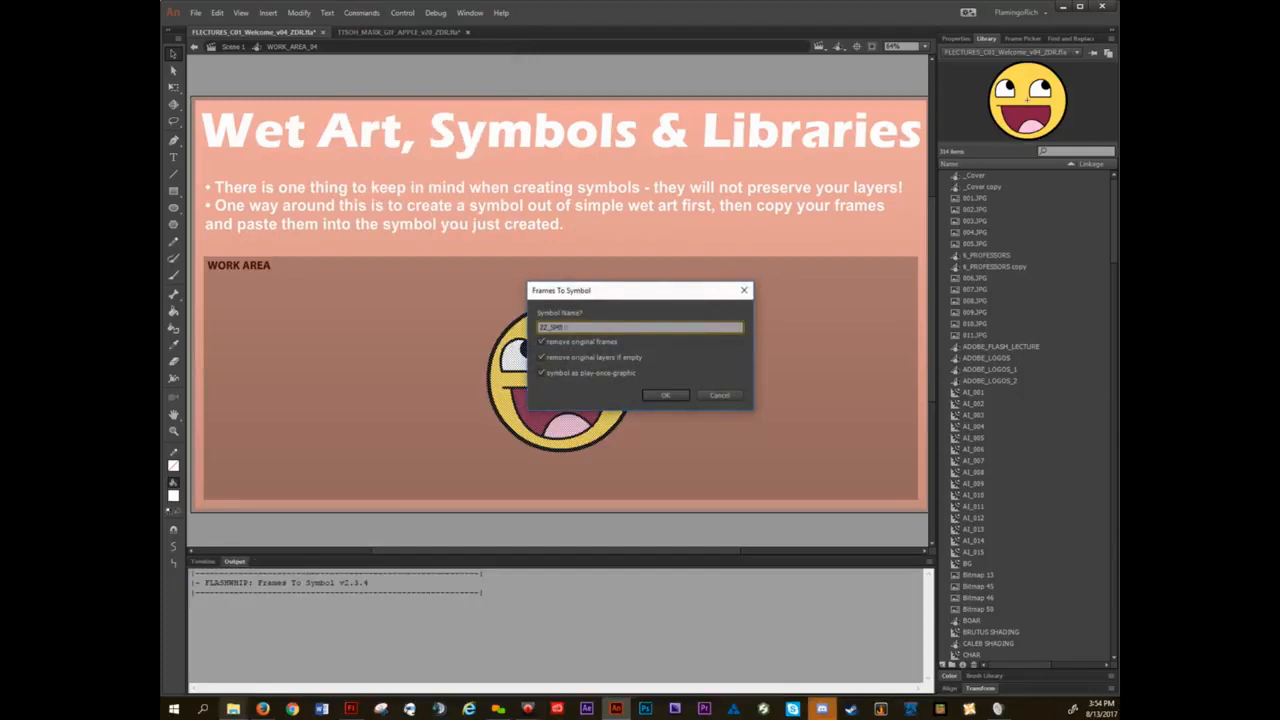
{"action": "key", "text": "Return"}
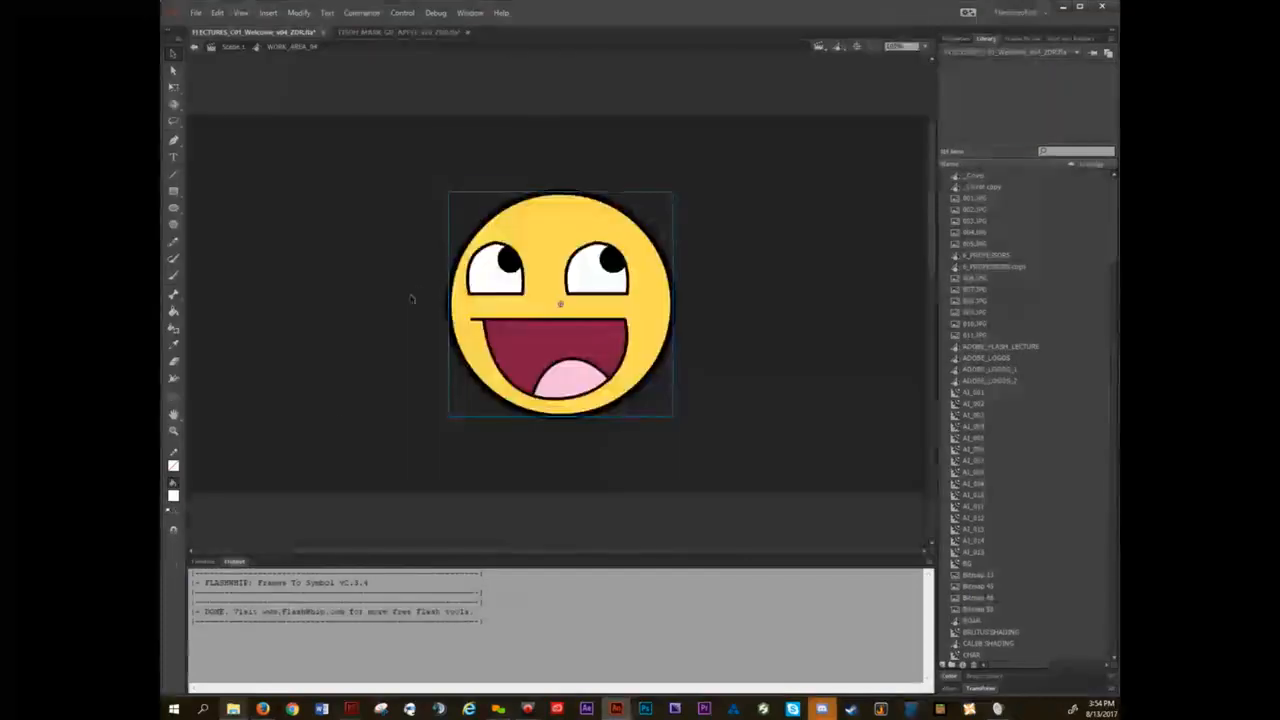
Show the timeline again and reopen the work area in place from Scene 1.
{"action": "left_click", "coordinate": [204, 562]}
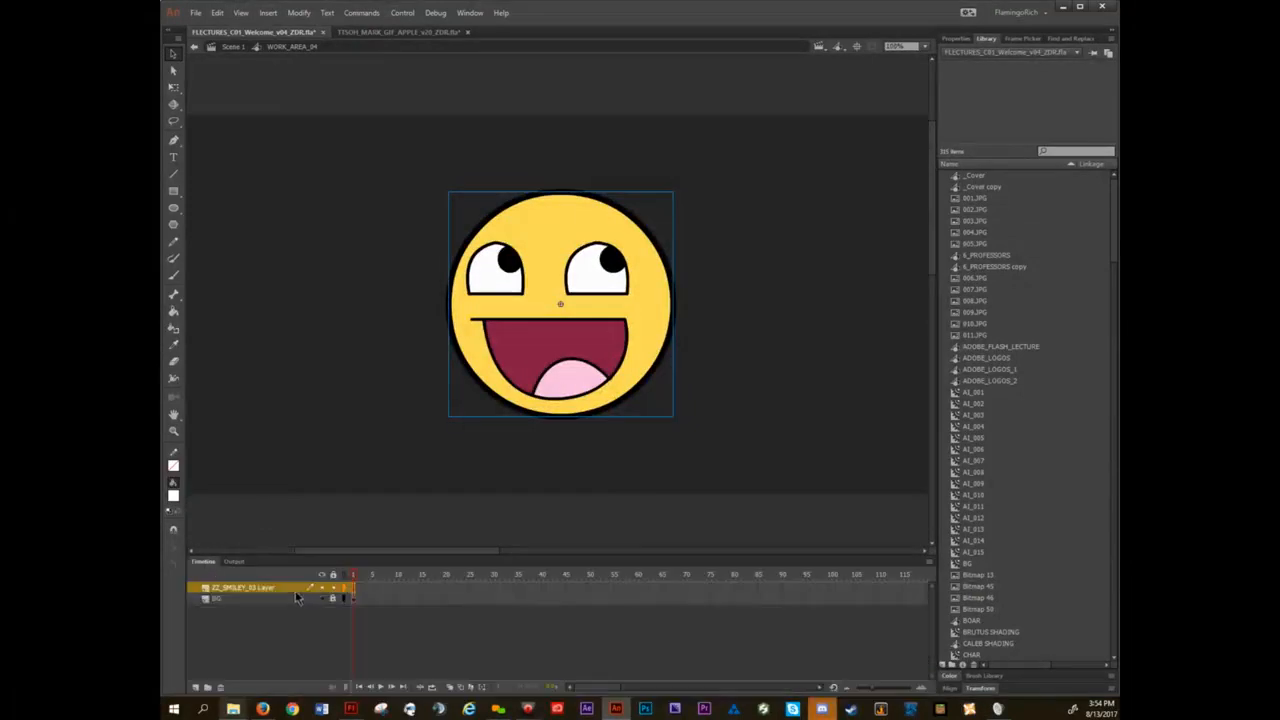
{"action": "left_click", "coordinate": [236, 48]}
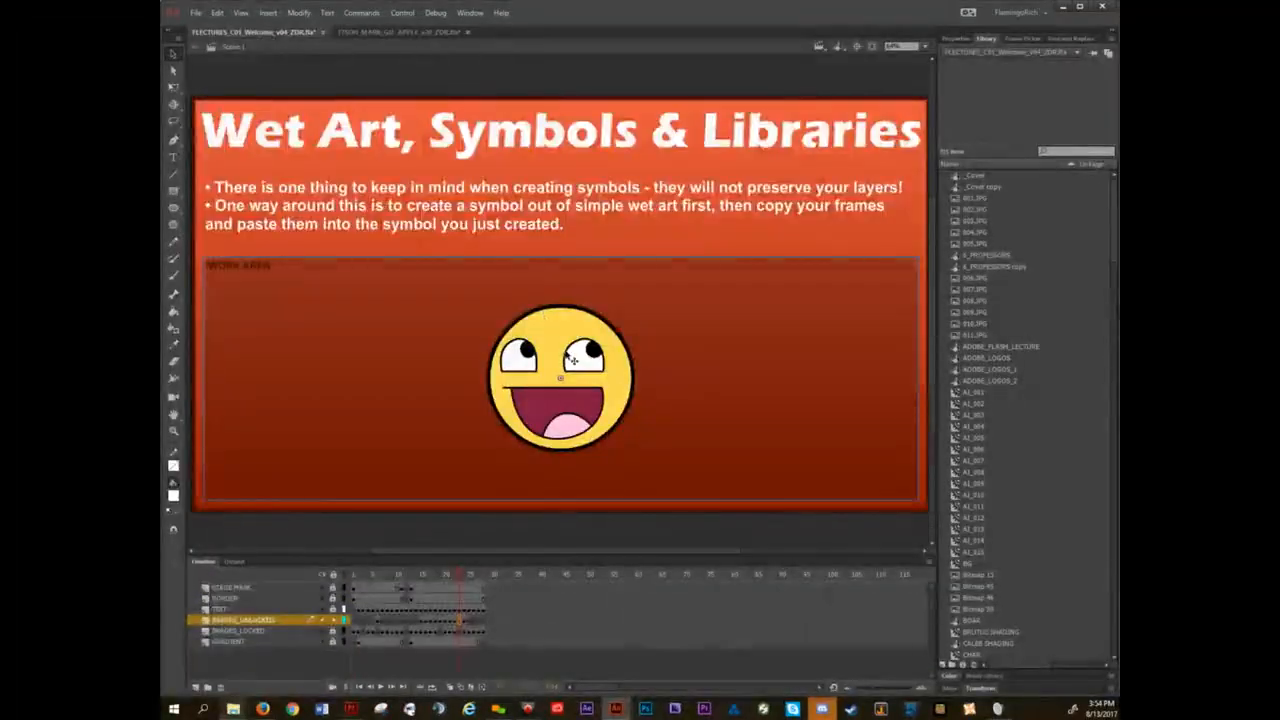
{"action": "double_click", "coordinate": [572, 360]}
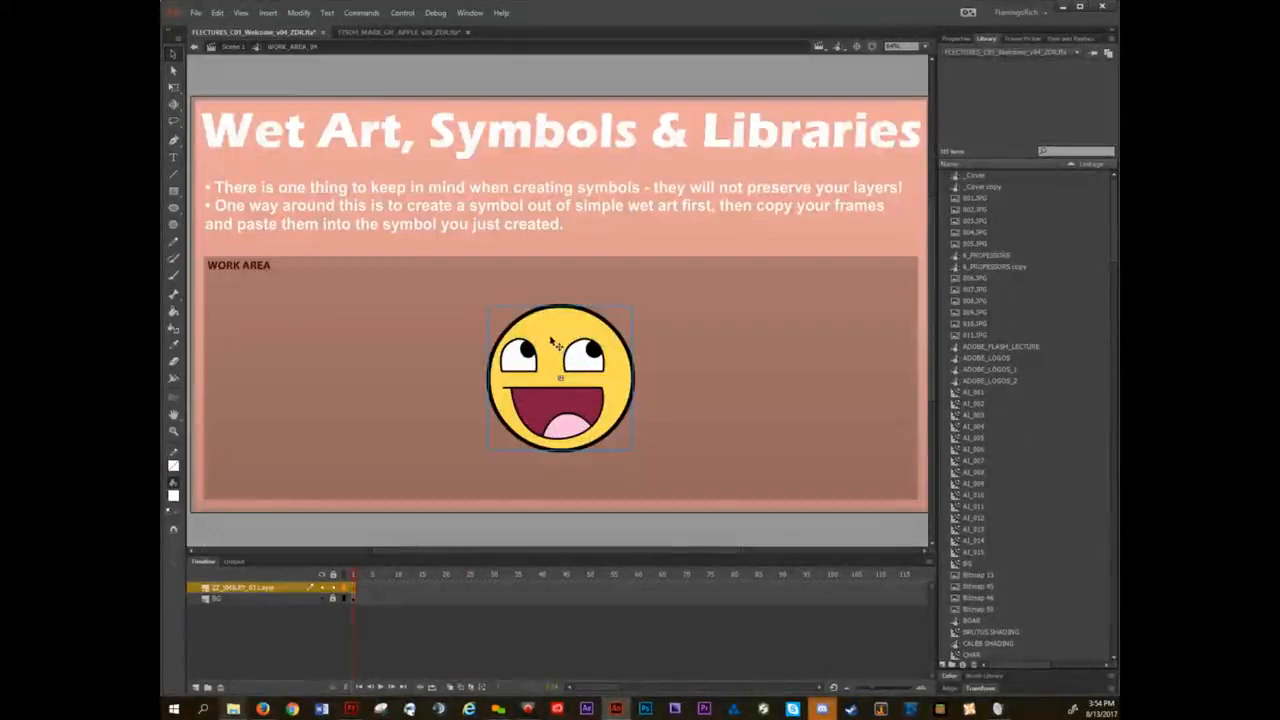
Test-move the new smiley symbol and undo it, then open the symbol to inspect its EYES, MOUTH and HEAD layers.
{"action": "left_click_drag", "start_coordinate": [556, 344], "coordinate": [860, 380]}
{"action": "key", "text": "ctrl+z"}
{"action": "double_click", "coordinate": [550, 350]}
{"action": "left_click", "coordinate": [241, 589]}
{"action": "left_click", "coordinate": [247, 598]}
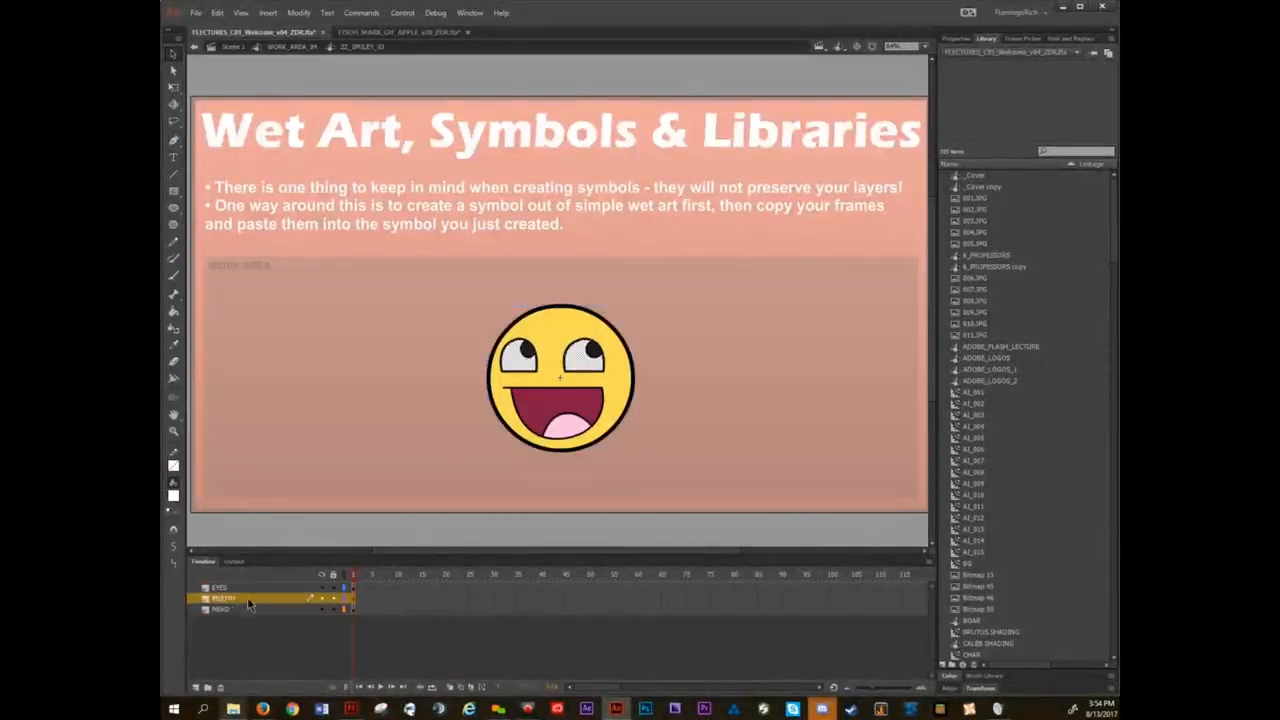
{"action": "left_click", "coordinate": [248, 610]}
{"action": "left_click", "coordinate": [248, 600]}
{"action": "left_click", "coordinate": [267, 587]}
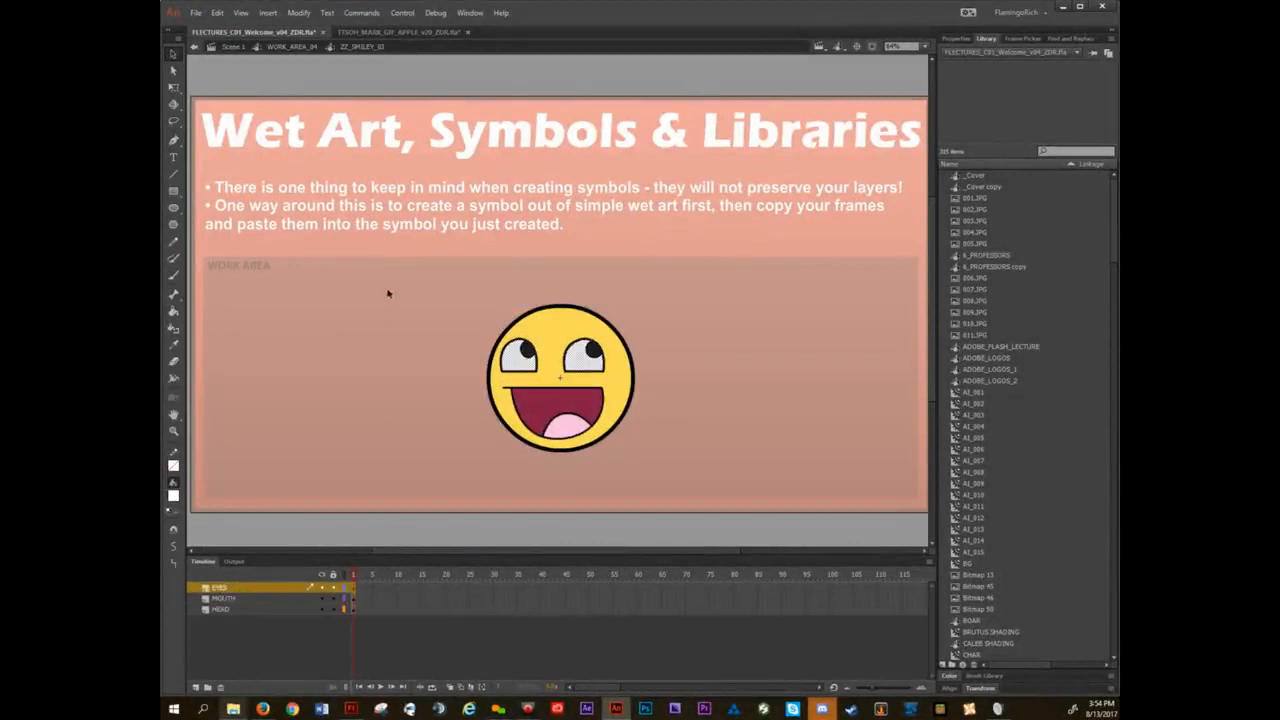
Exit the symbol, try moving the whole smiley and undo it, then move the smiley to the work area's lower edge.
{"action": "double_click", "coordinate": [443, 409]}
{"action": "left_click_drag", "start_coordinate": [550, 362], "coordinate": [623, 423]}
{"action": "key", "text": "ctrl+z"}
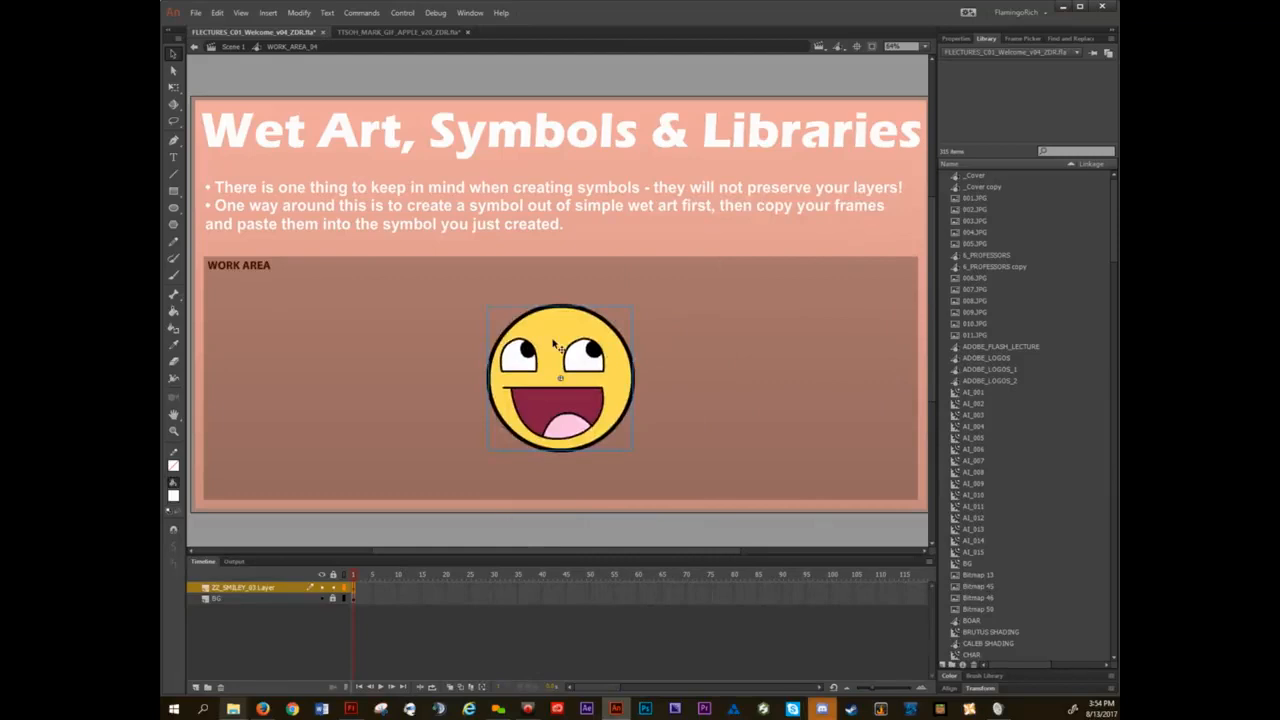
{"action": "left_click_drag", "start_coordinate": [555, 345], "coordinate": [666, 396]}
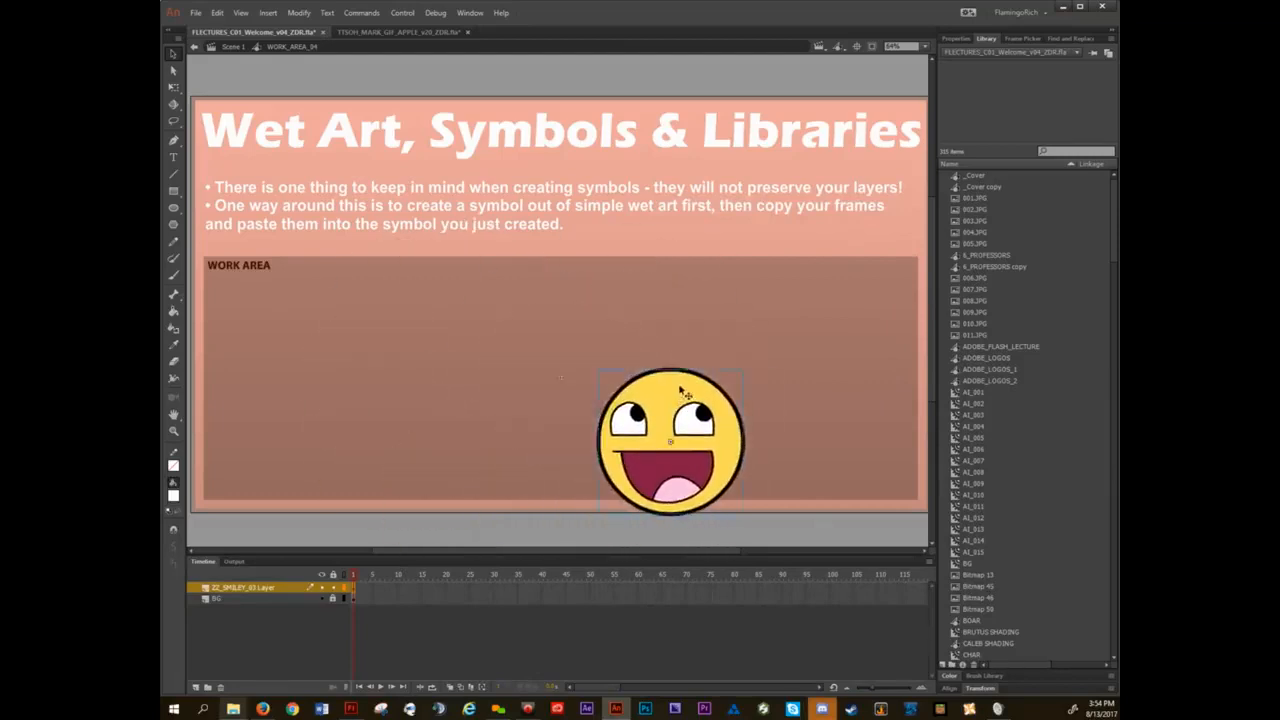
Undo the smiley's last move and leave the work area symbol to return to Scene 1.
{"action": "key", "text": "ctrl+z"}
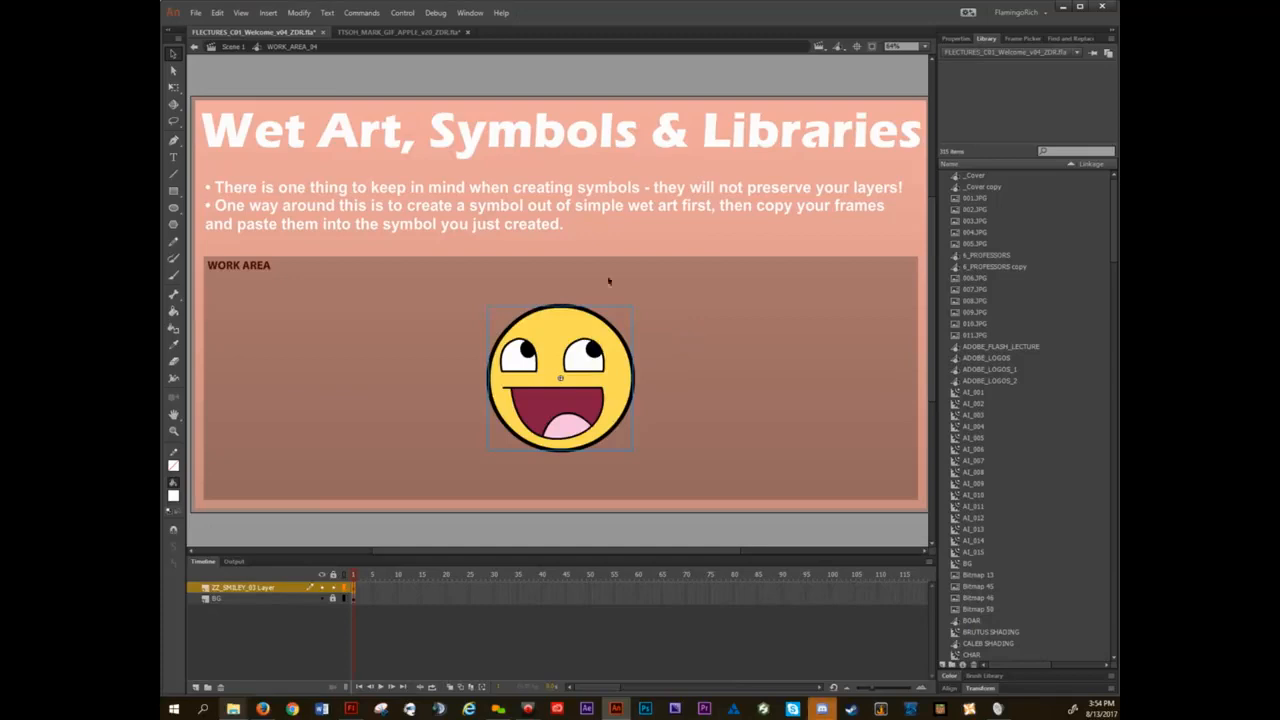
{"action": "left_click", "coordinate": [362, 12]}
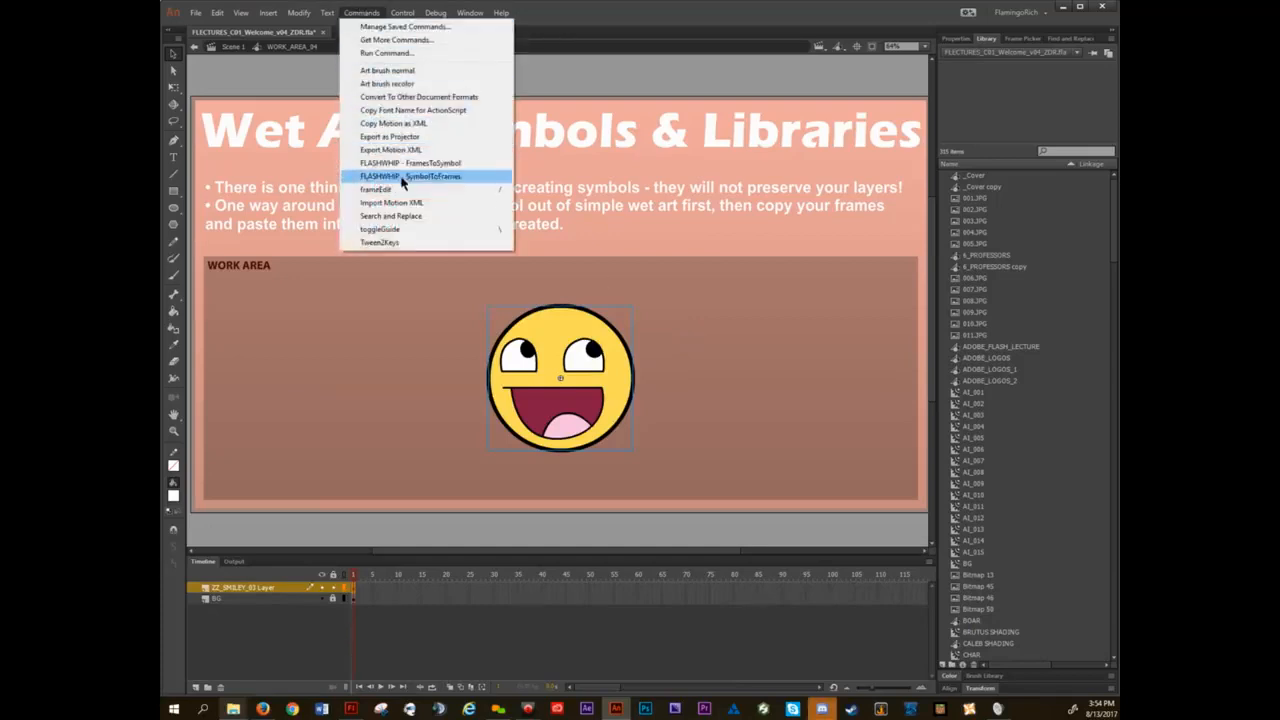
{"action": "left_click", "coordinate": [766, 279]}
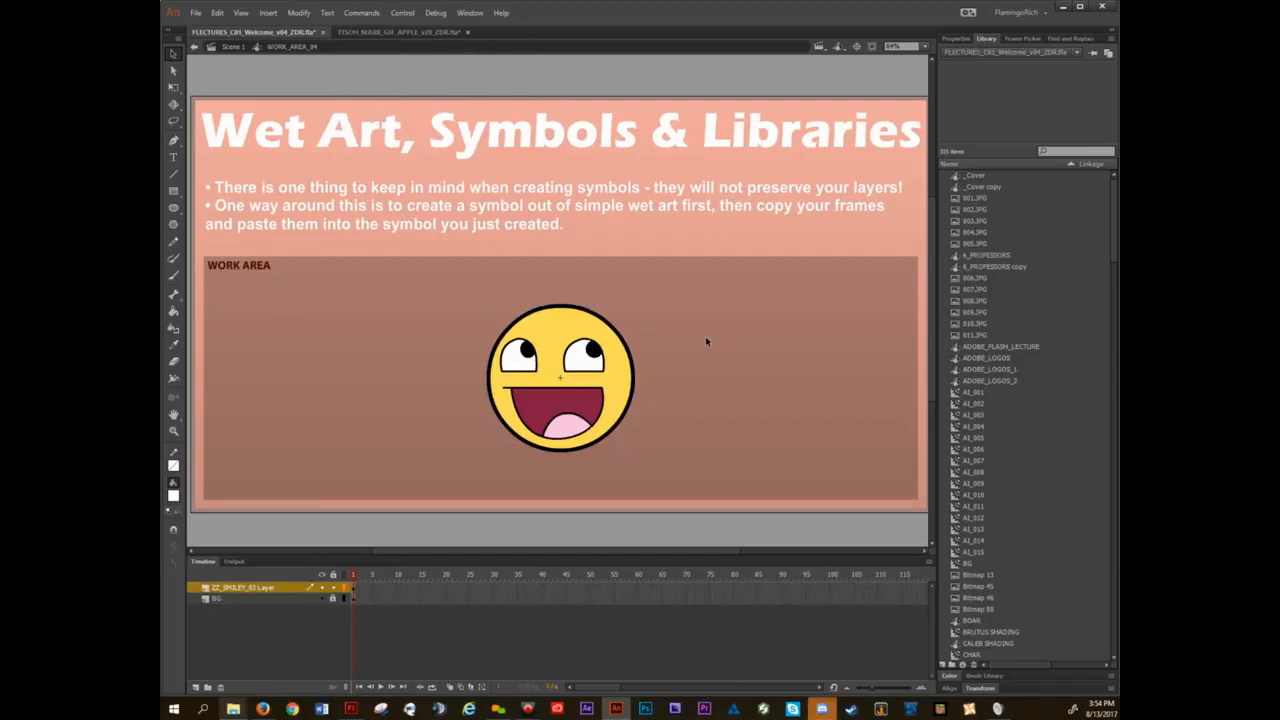
{"action": "double_click", "coordinate": [625, 241]}
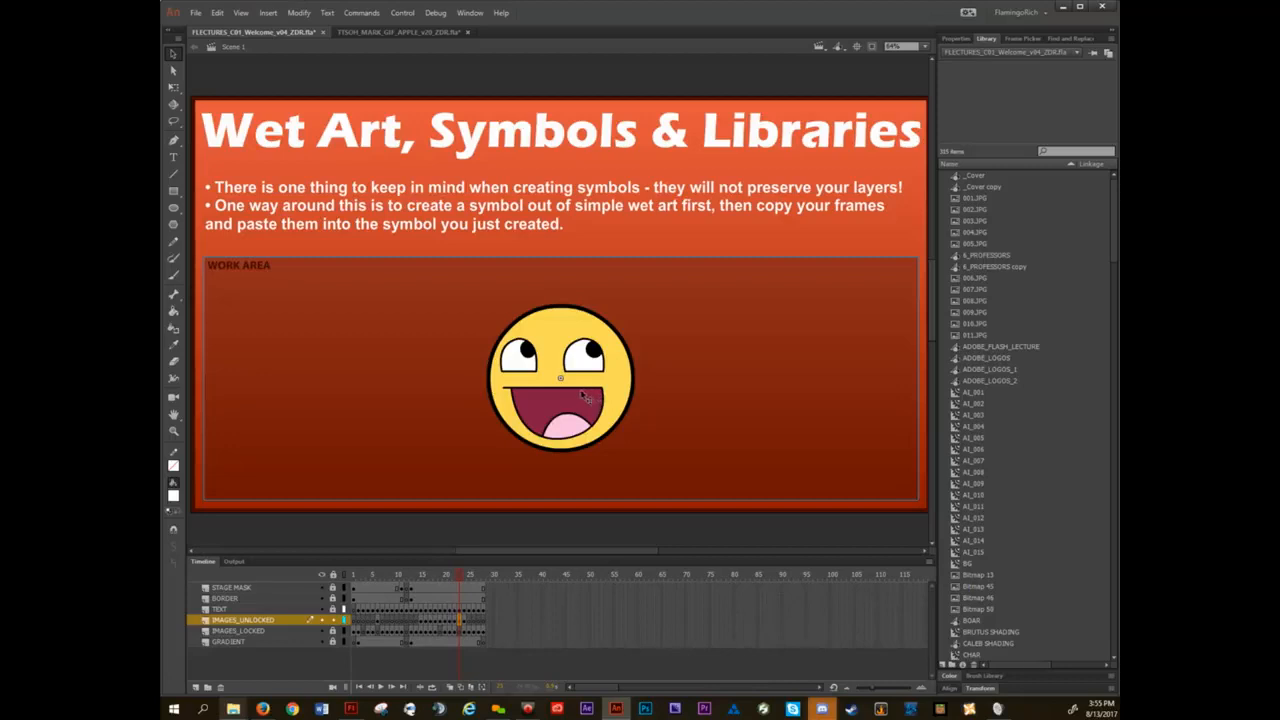
Advance to the next slide, on using library symbols, and look through the document's library list.
{"action": "key", "text": "period"}
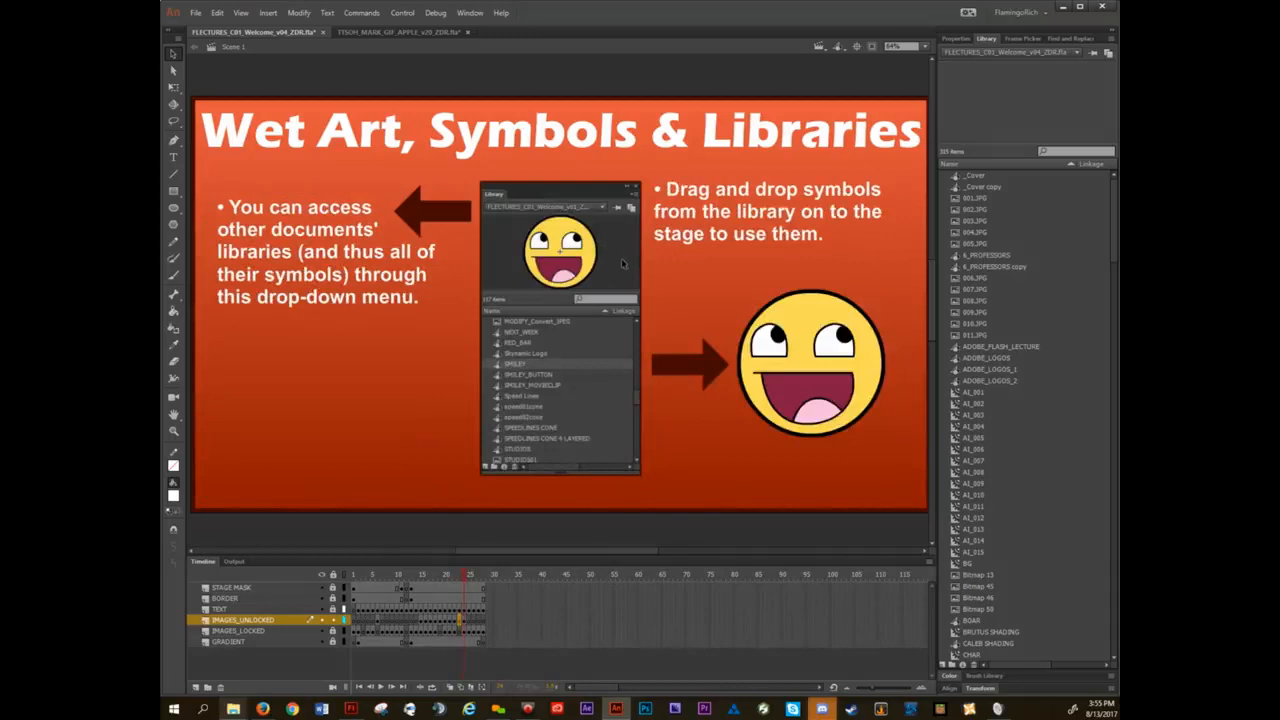
{"action": "scroll", "coordinate": [1013, 255], "scroll_direction": "down", "scroll_amount": 10}
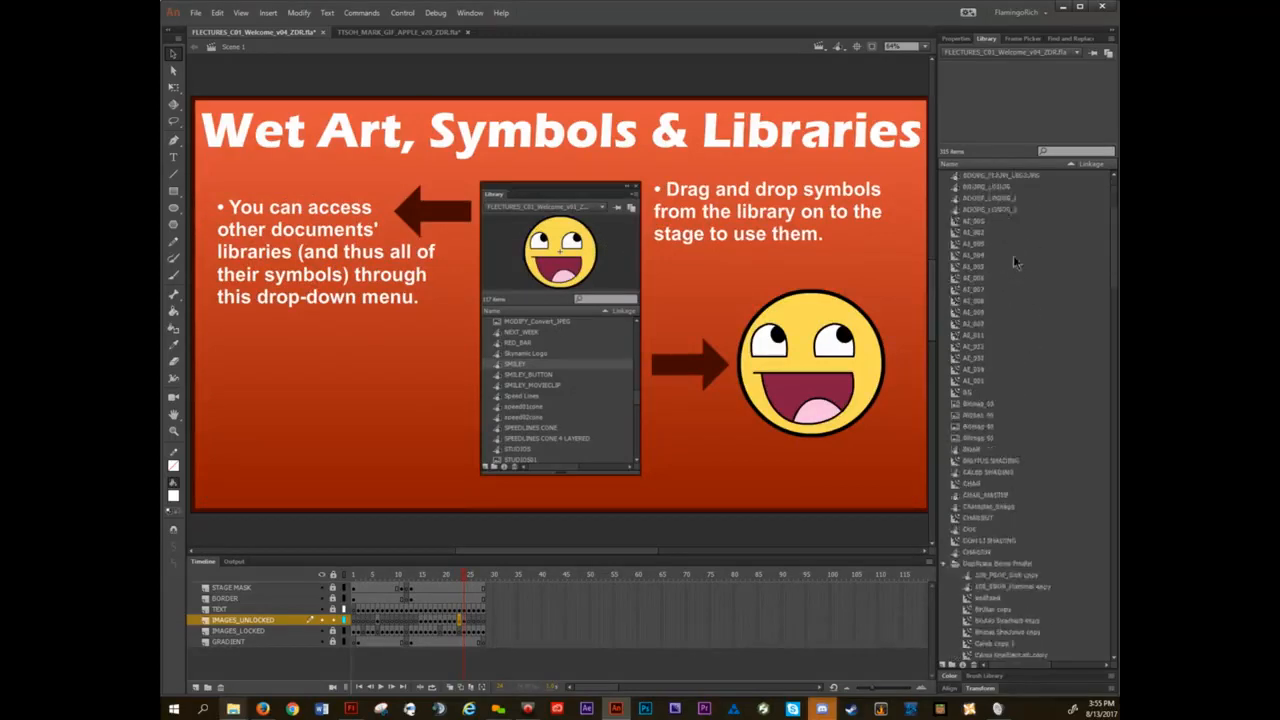
{"action": "scroll", "coordinate": [1010, 356], "scroll_direction": "up", "scroll_amount": 10}
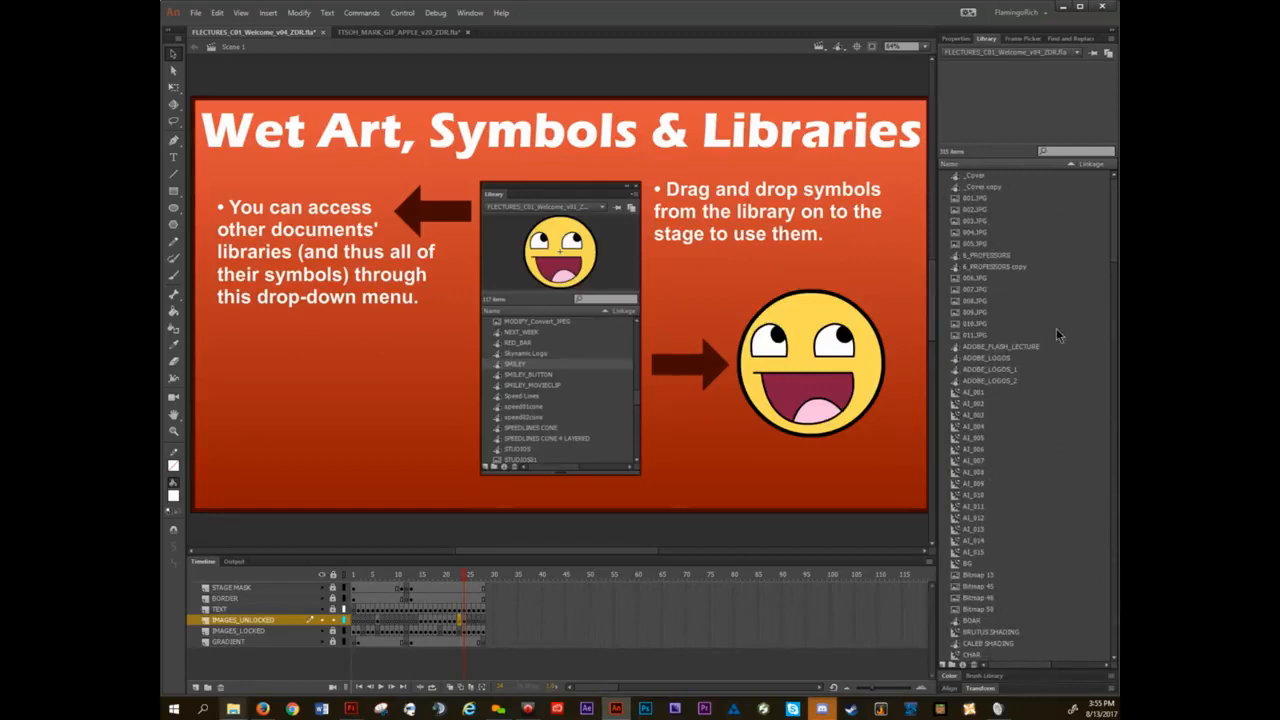
Try copying the slide's smiley symbol into the TTSOH_MARK_GIF_APPLE_v20_ZDR document, and undo the paste.
{"action": "left_click", "coordinate": [419, 34]}
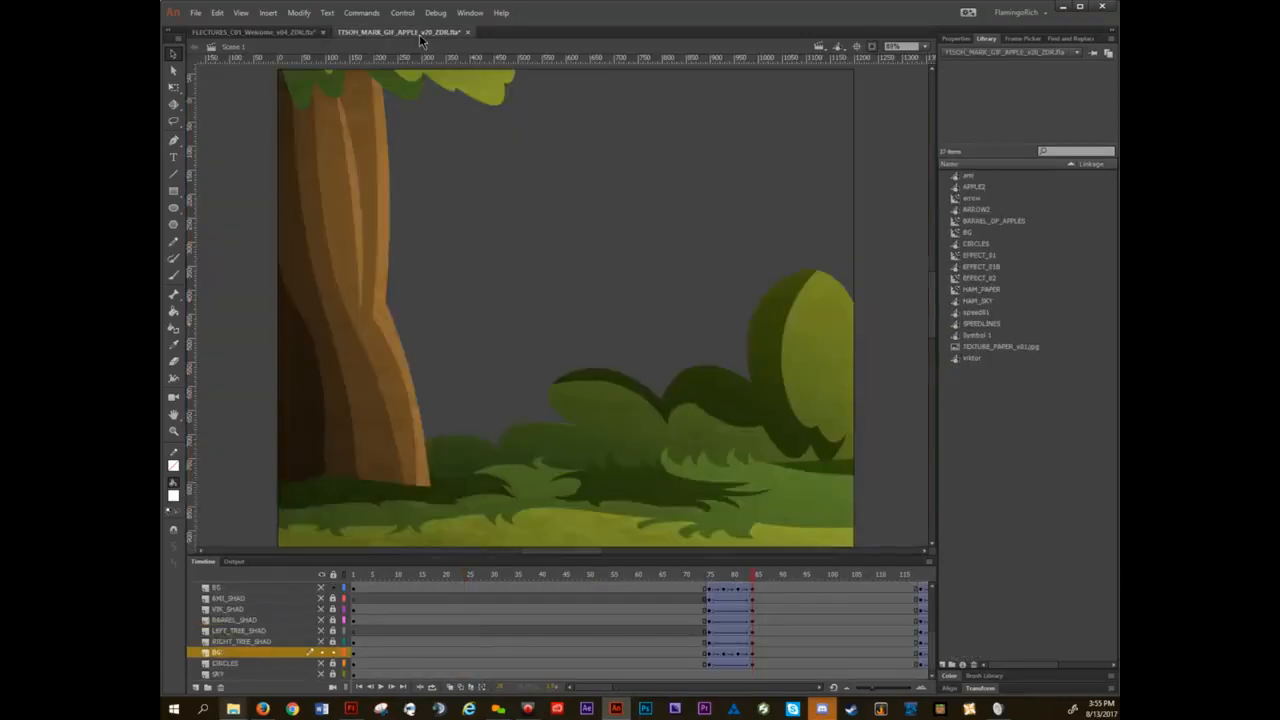
{"action": "left_click_drag", "start_coordinate": [728, 176], "coordinate": [695, 241]}
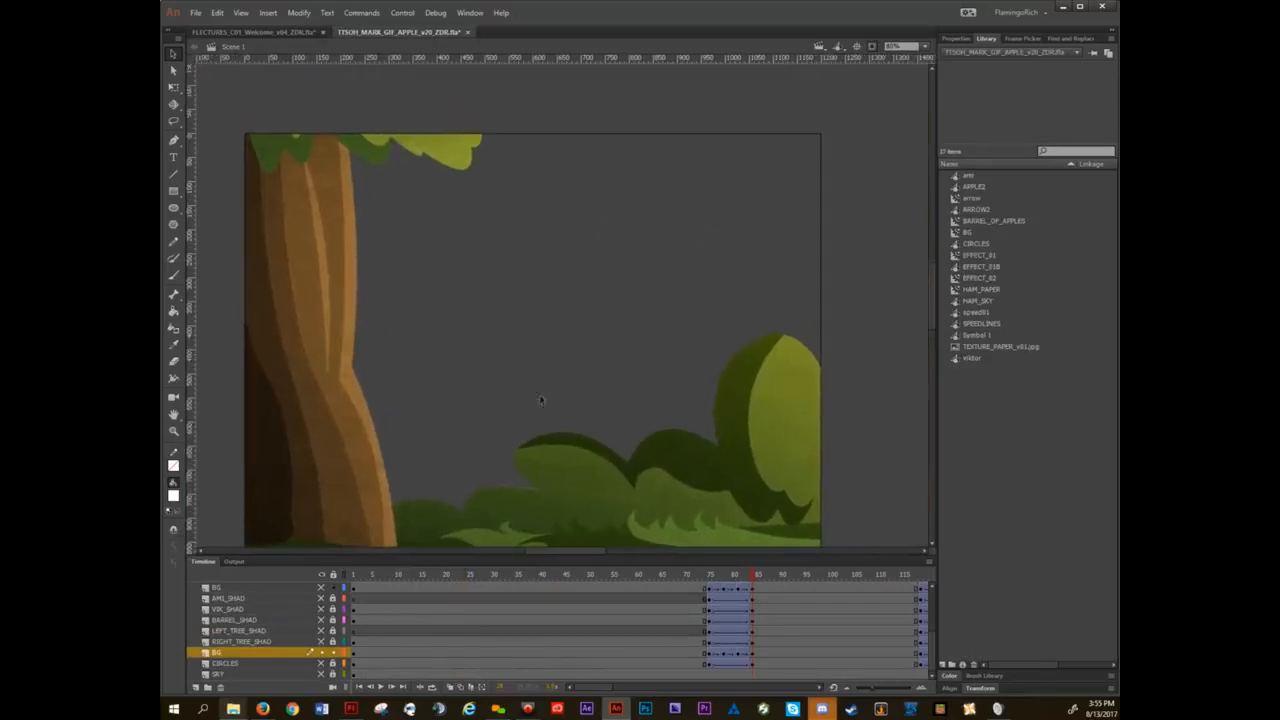
{"action": "left_click", "coordinate": [252, 32]}
{"action": "left_click", "coordinate": [781, 360]}
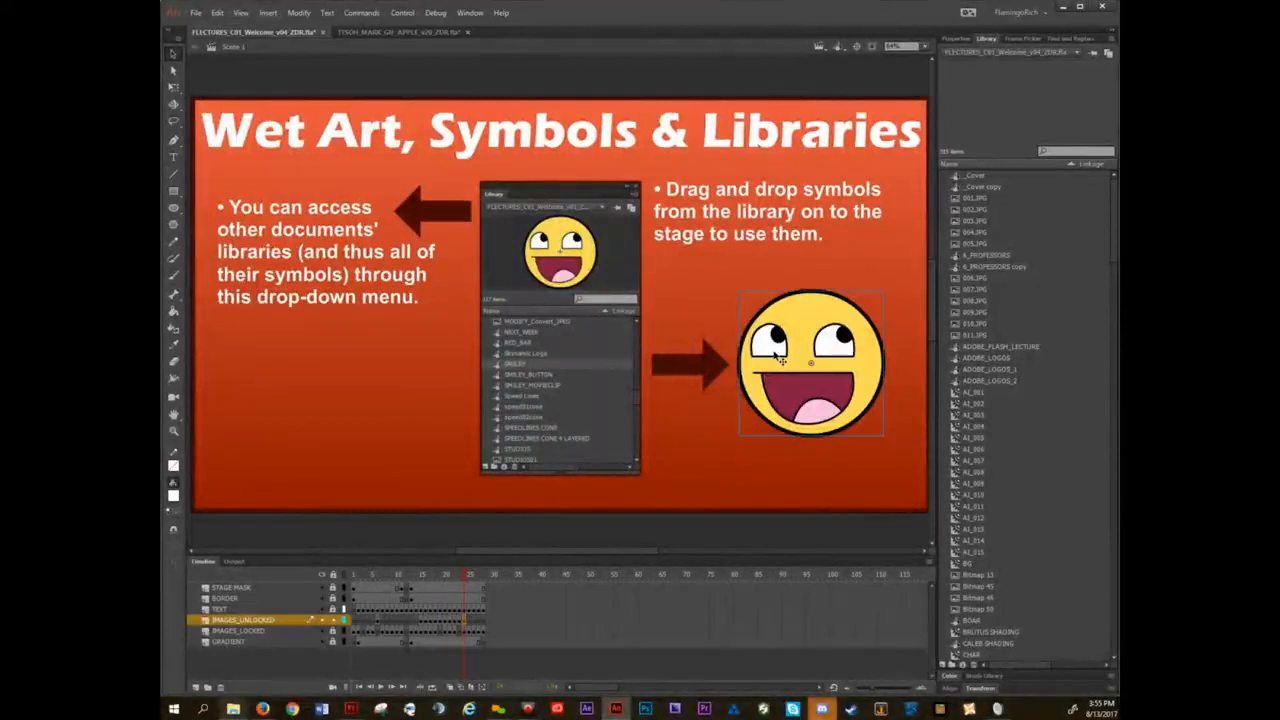
{"action": "left_click", "coordinate": [418, 34]}
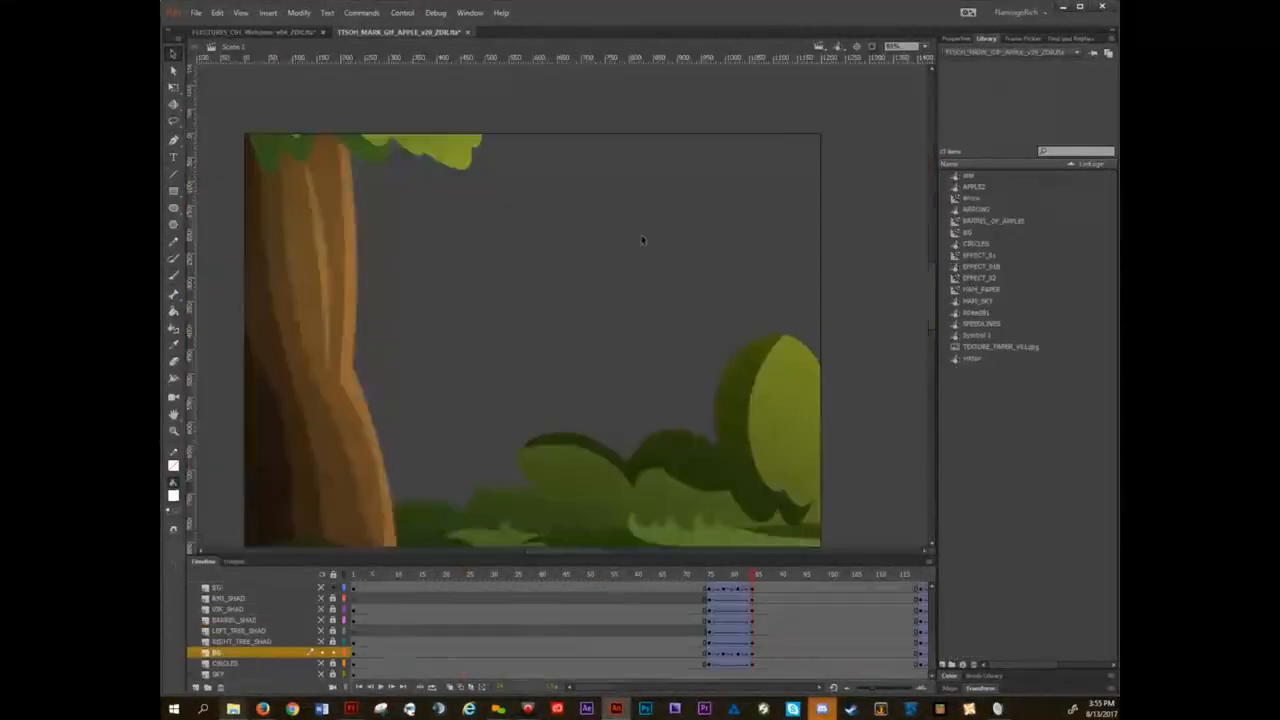
{"action": "key", "text": "ctrl+v"}
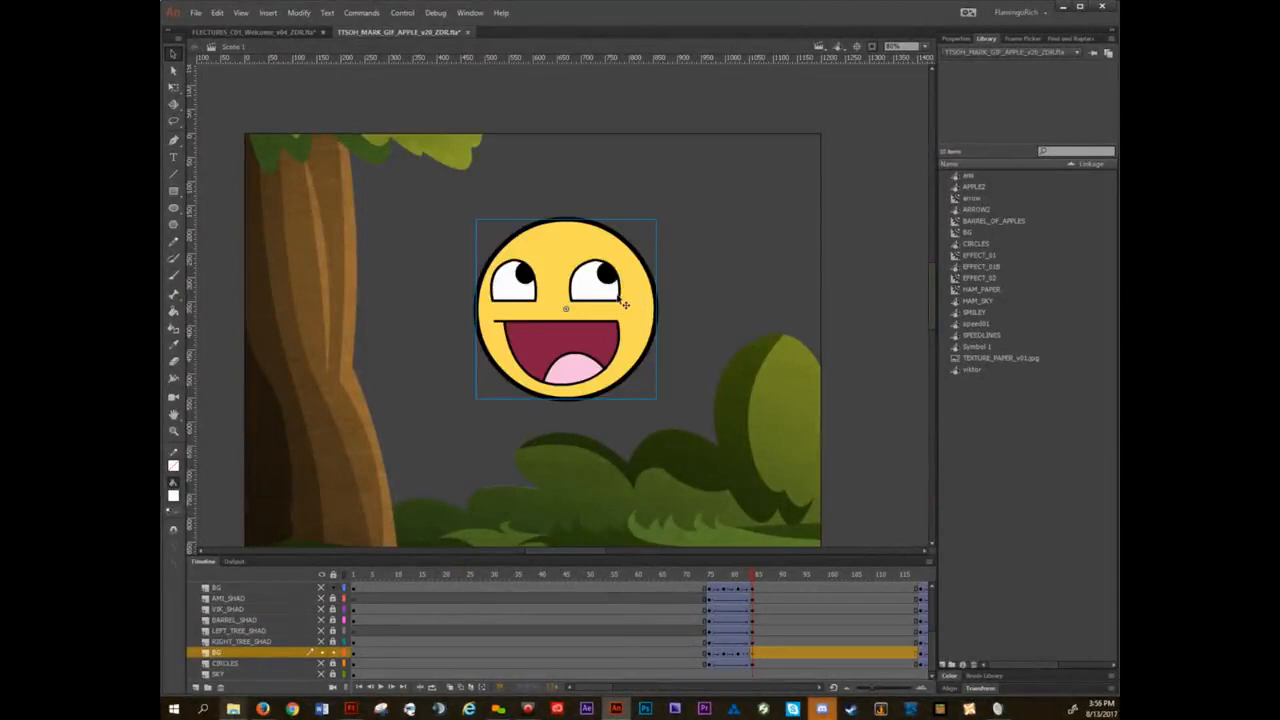
{"action": "key", "text": "ctrl+z"}
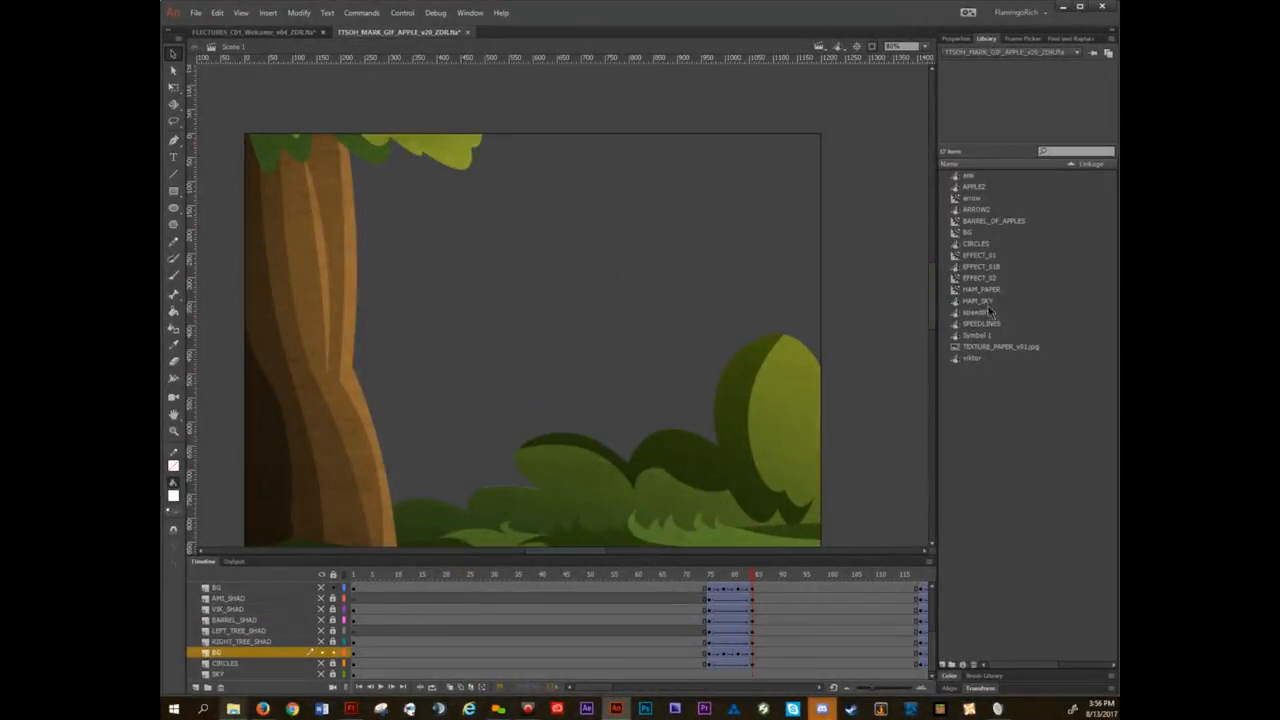
Show the FLECTURES_C01_Welcome_v04_ZDR library, filter it by "zz", and place ZZ_SMILEY_03 on the forest scene's stage.
{"action": "left_click", "coordinate": [1072, 53]}
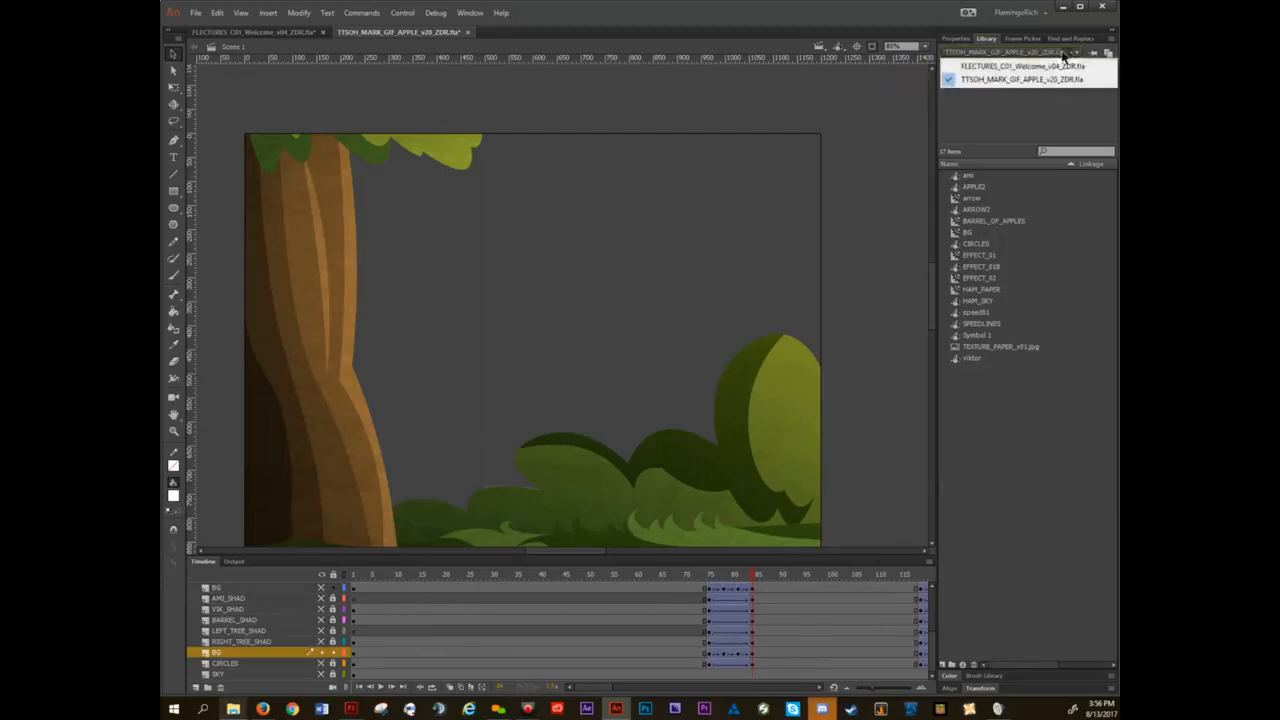
{"action": "left_click", "coordinate": [1021, 67]}
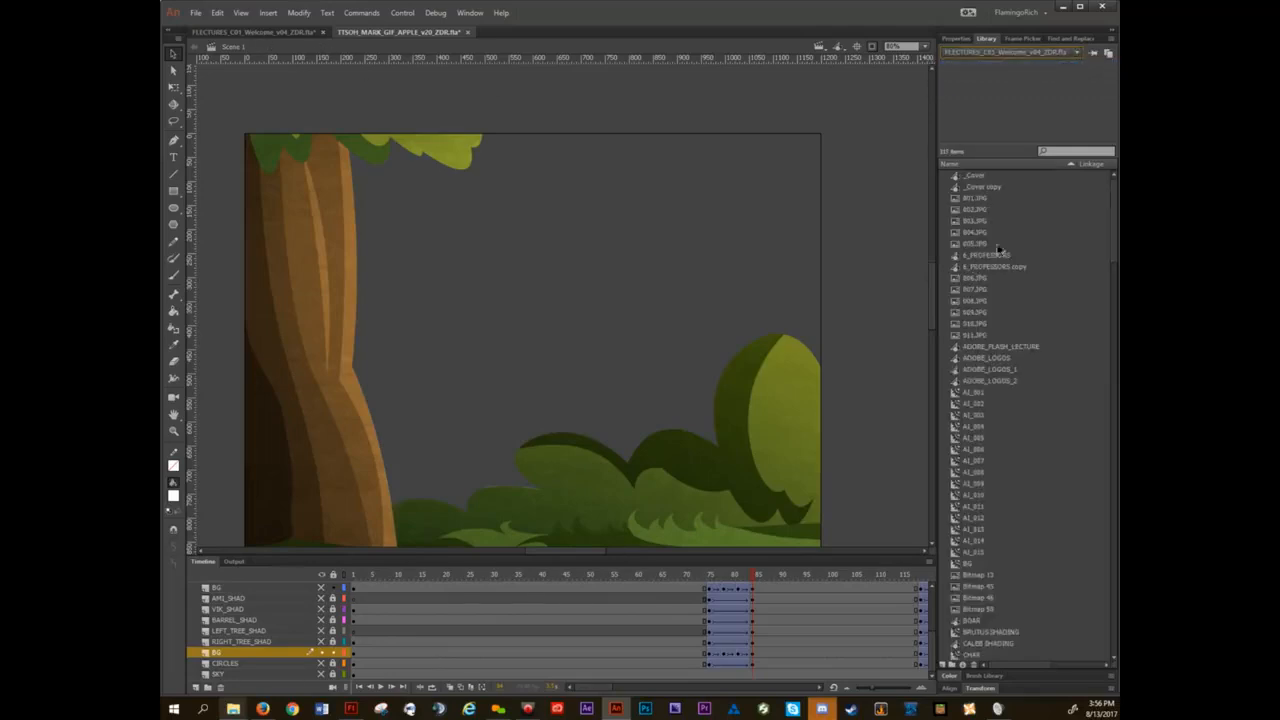
{"action": "left_click", "coordinate": [1065, 152]}
{"action": "type", "text": "zz"}
{"action": "left_click_drag", "start_coordinate": [994, 200], "coordinate": [605, 270]}
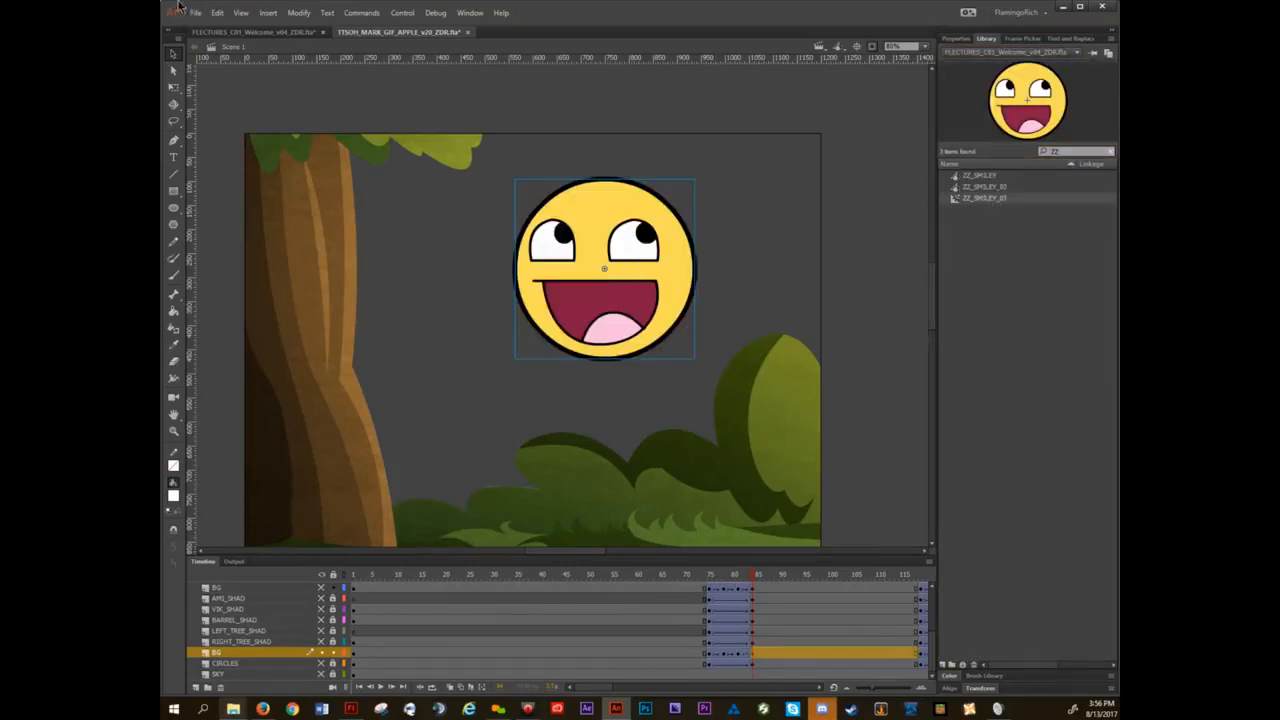
In the lecture document, place the arrow symbol from the TTSOH_MARK_GIF_APPLE_v20_ZDR library below the slide's left-hand text, and undo it.
{"action": "left_click", "coordinate": [252, 32]}
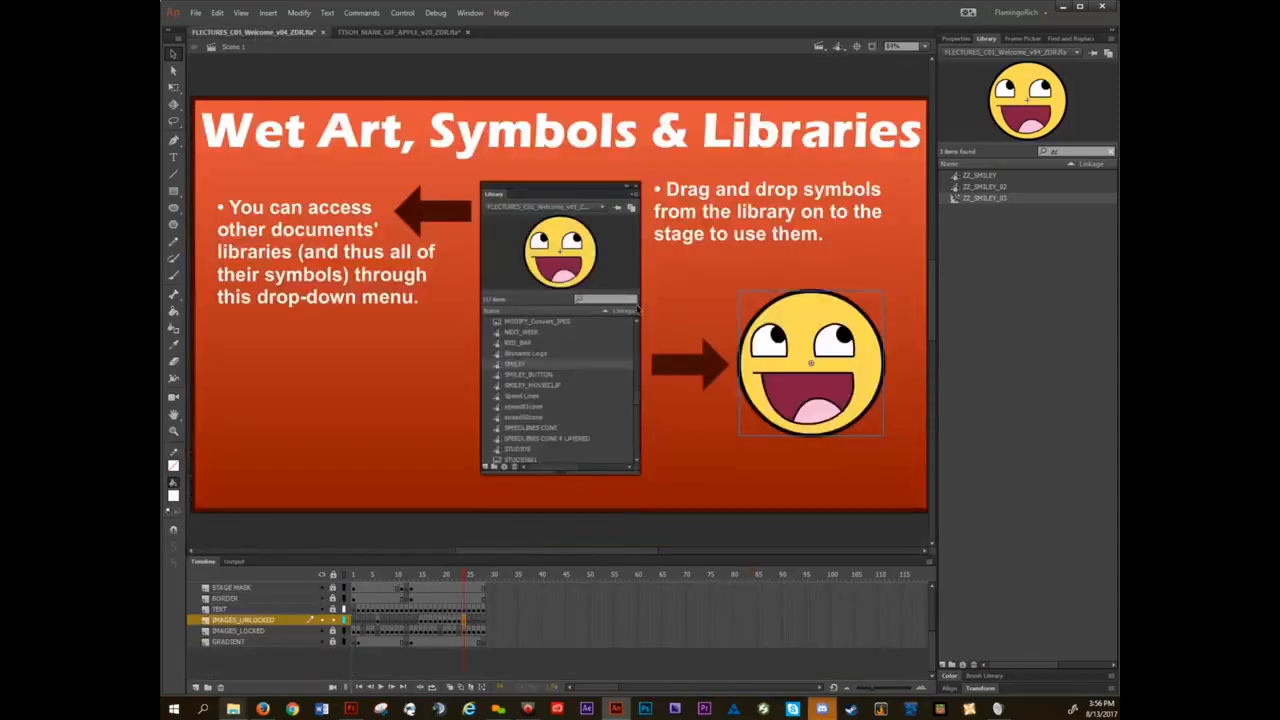
{"action": "left_click", "coordinate": [1000, 52]}
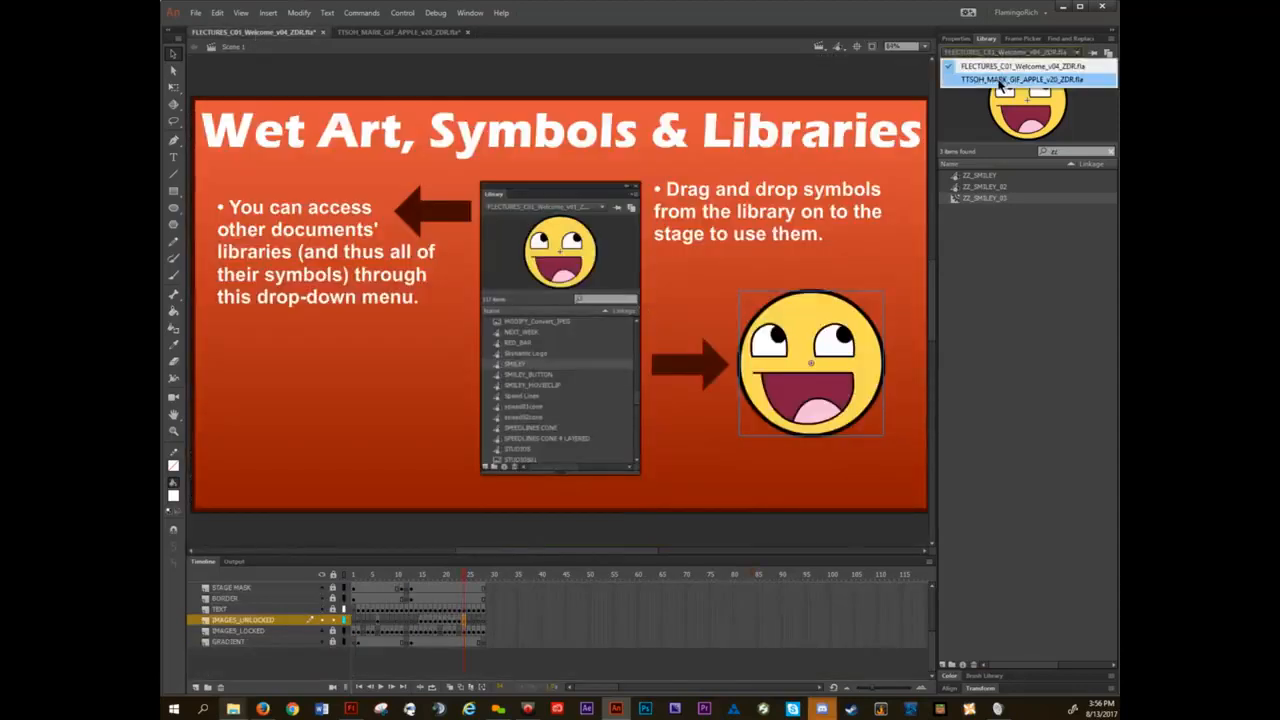
{"action": "left_click", "coordinate": [1000, 82]}
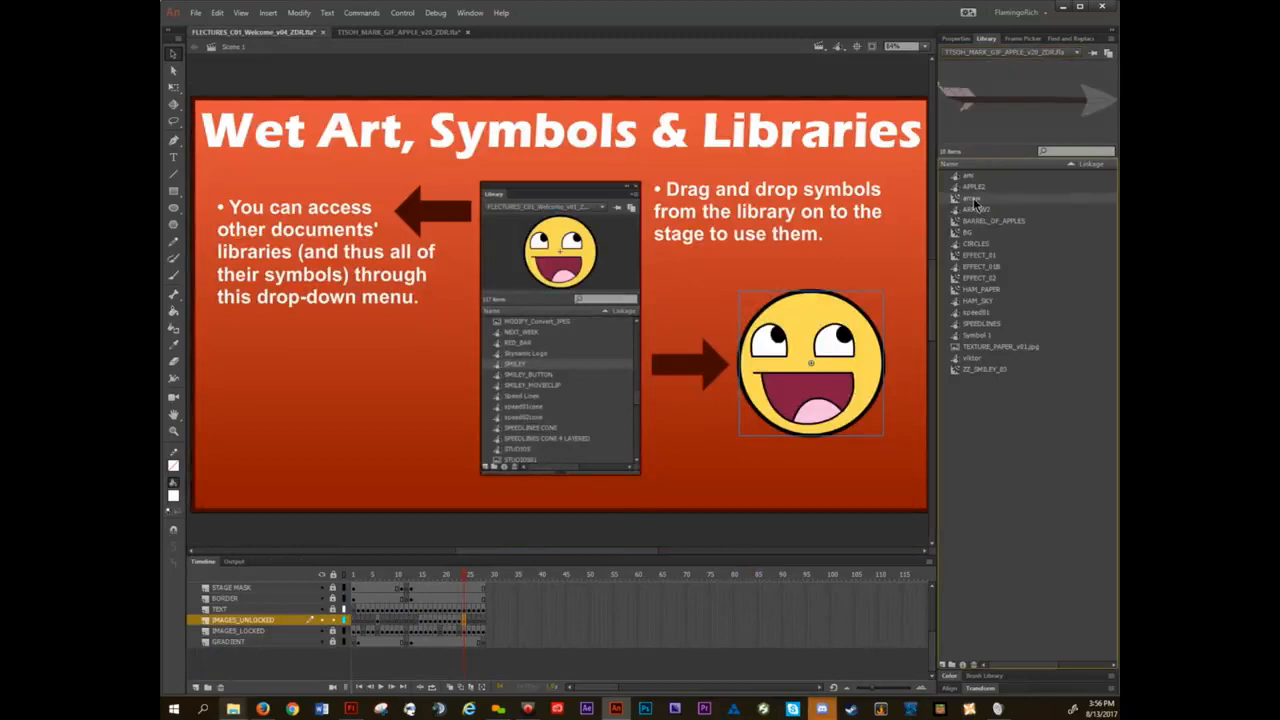
{"action": "left_click_drag", "start_coordinate": [979, 203], "coordinate": [325, 449]}
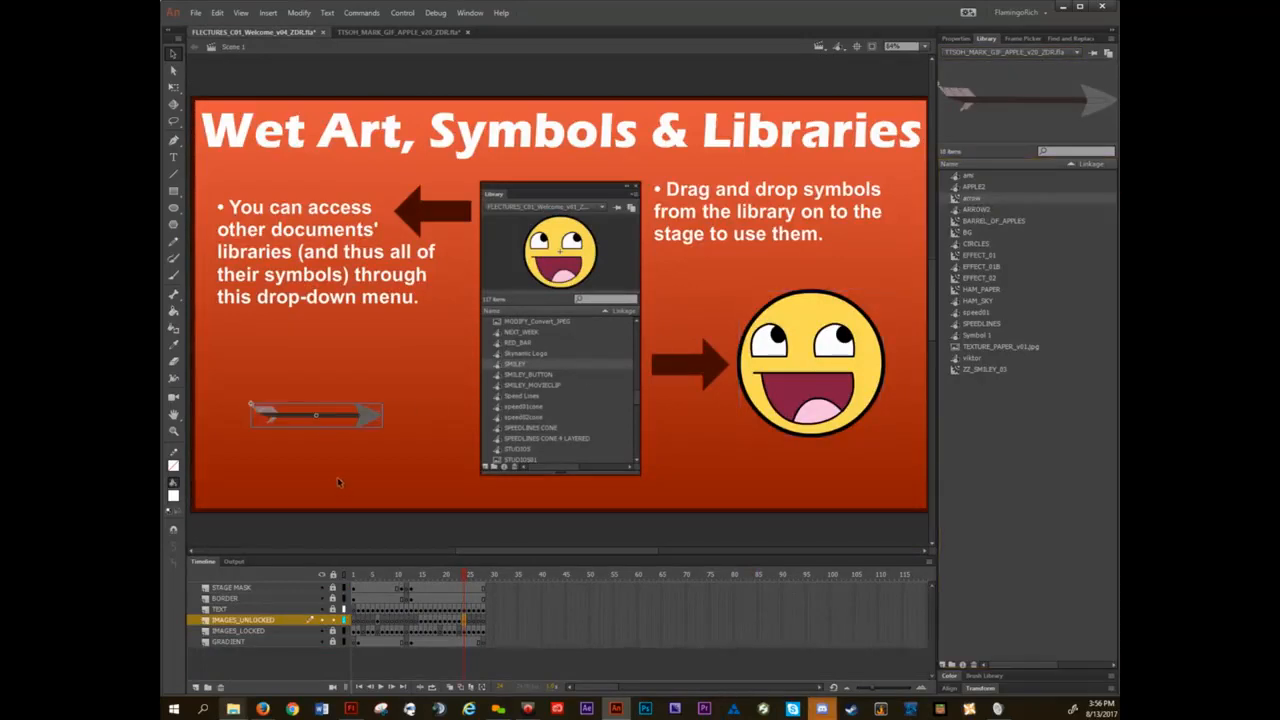
{"action": "key", "text": "ctrl+z"}
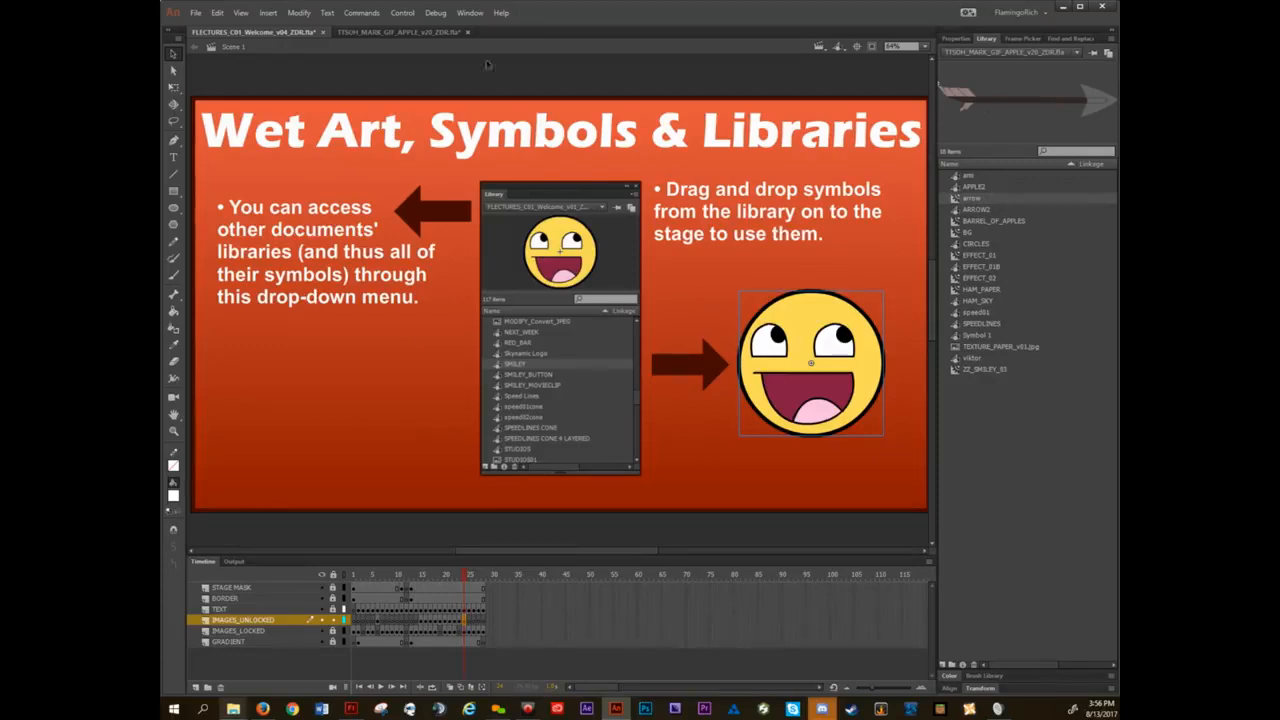
Check the library choices in the forest document, return to the lecture document with its own library shown, and clear the library search.
{"action": "left_click", "coordinate": [435, 36]}
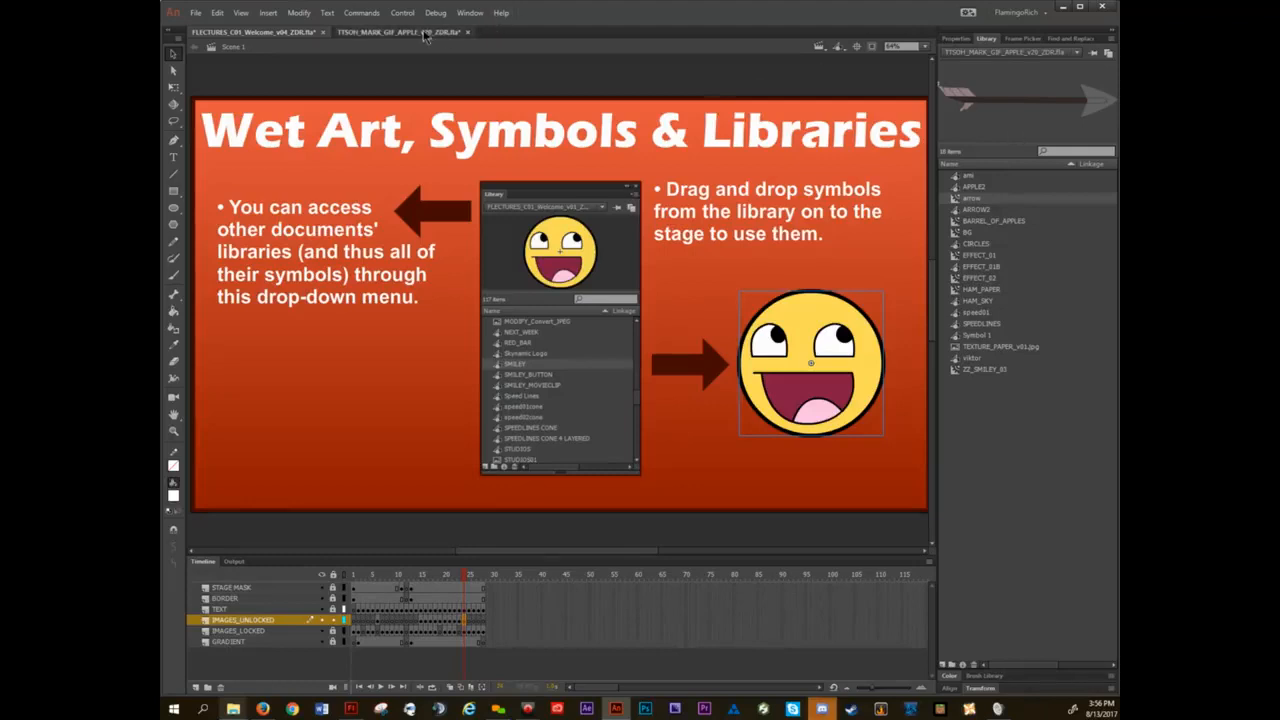
{"action": "left_click", "coordinate": [1034, 53]}
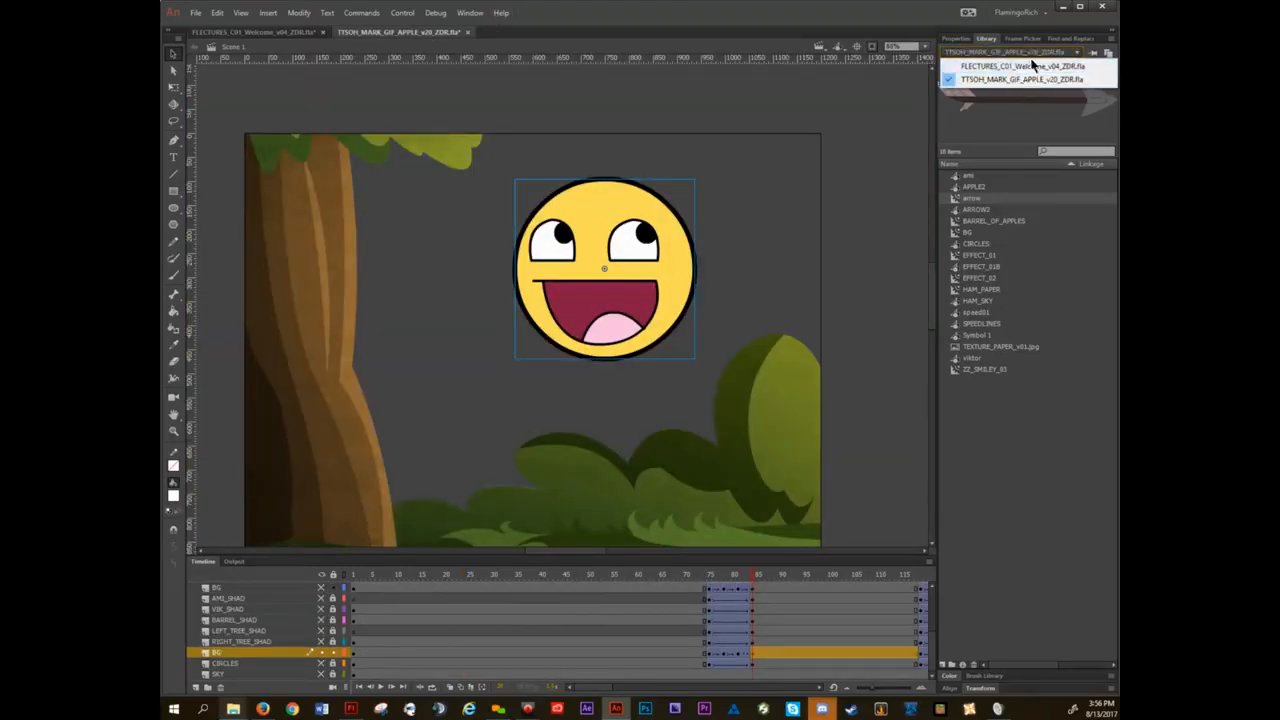
{"action": "left_click", "coordinate": [1034, 54]}
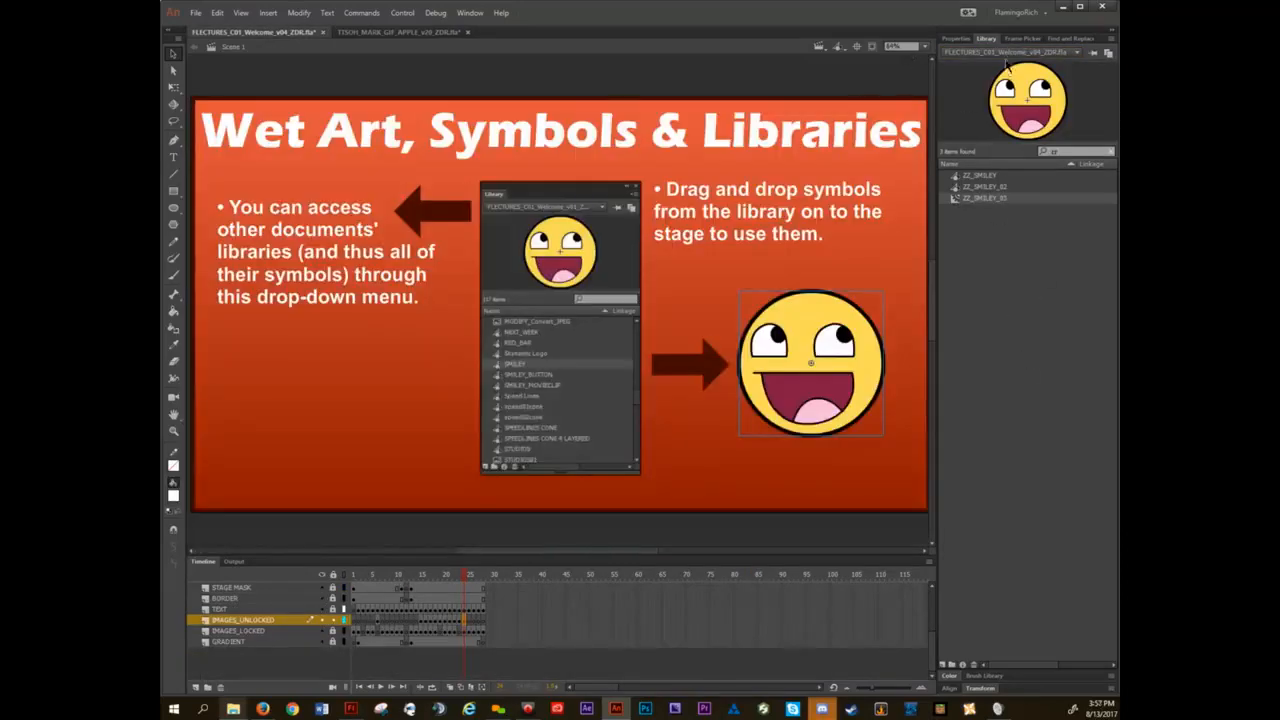
{"action": "left_click", "coordinate": [1006, 52]}
{"action": "left_click", "coordinate": [1002, 68]}
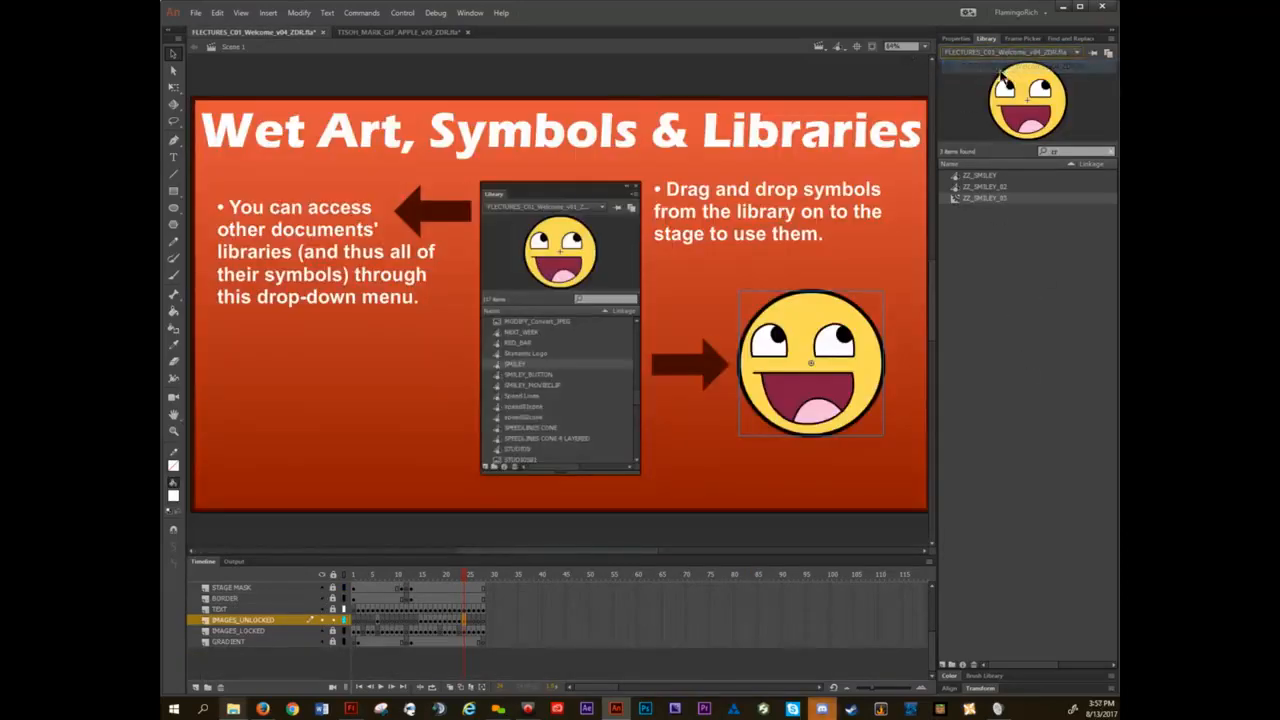
{"action": "left_click_drag", "start_coordinate": [1075, 152], "coordinate": [1001, 144]}
{"action": "key", "text": "BackSpace"}
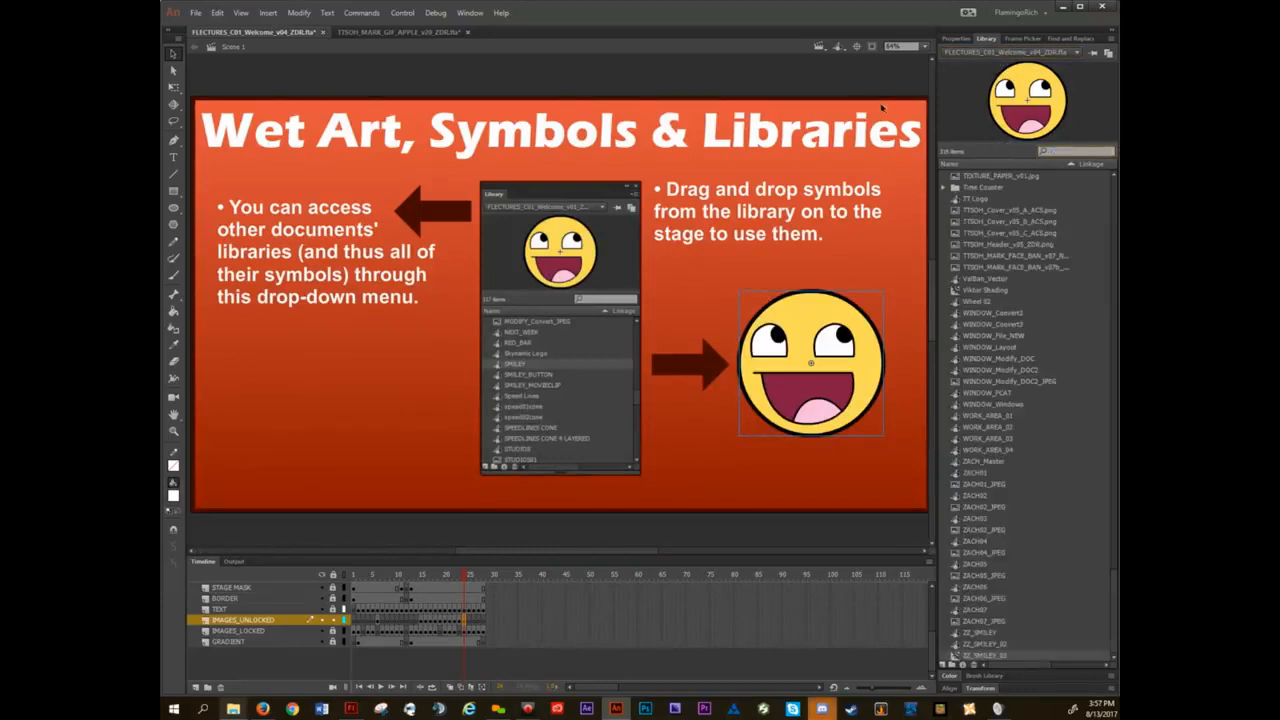
Advance to the slide on duplicating symbols and place four ZZ_SMILEY instances from the library across its work area.
{"action": "key", "text": "period"}
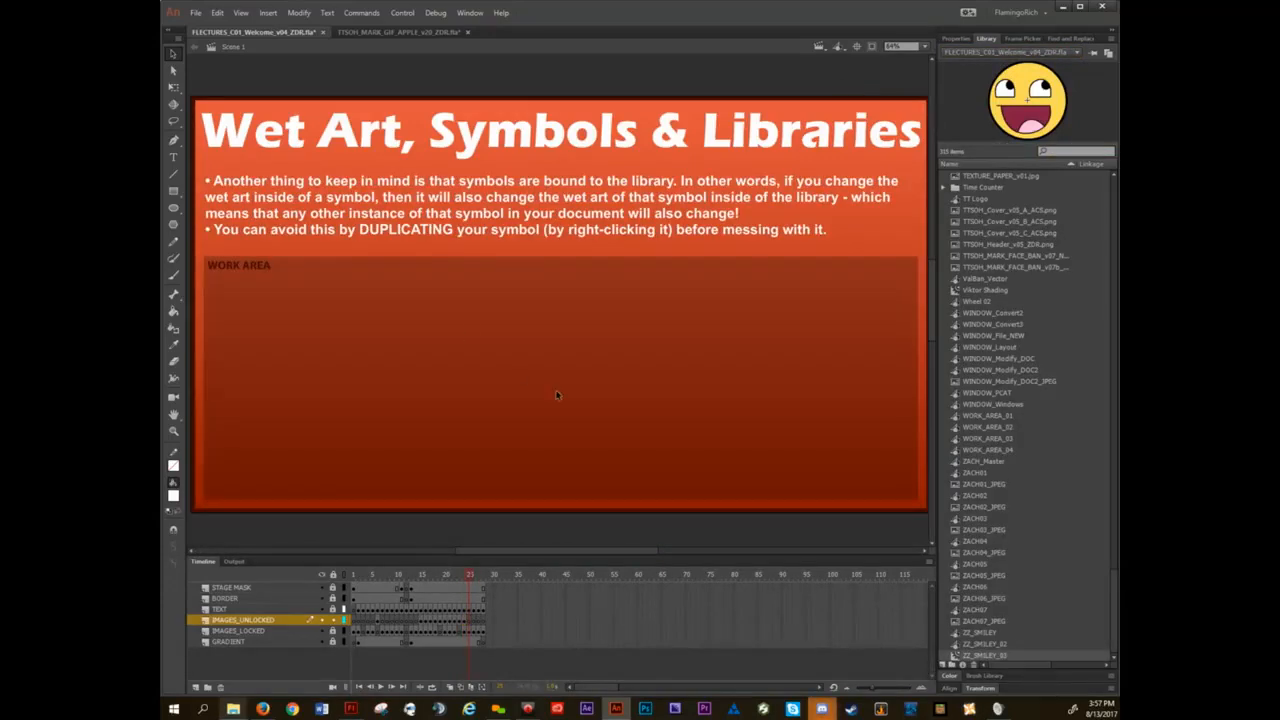
{"action": "scroll", "coordinate": [1062, 565], "scroll_direction": "down", "scroll_amount": 2}
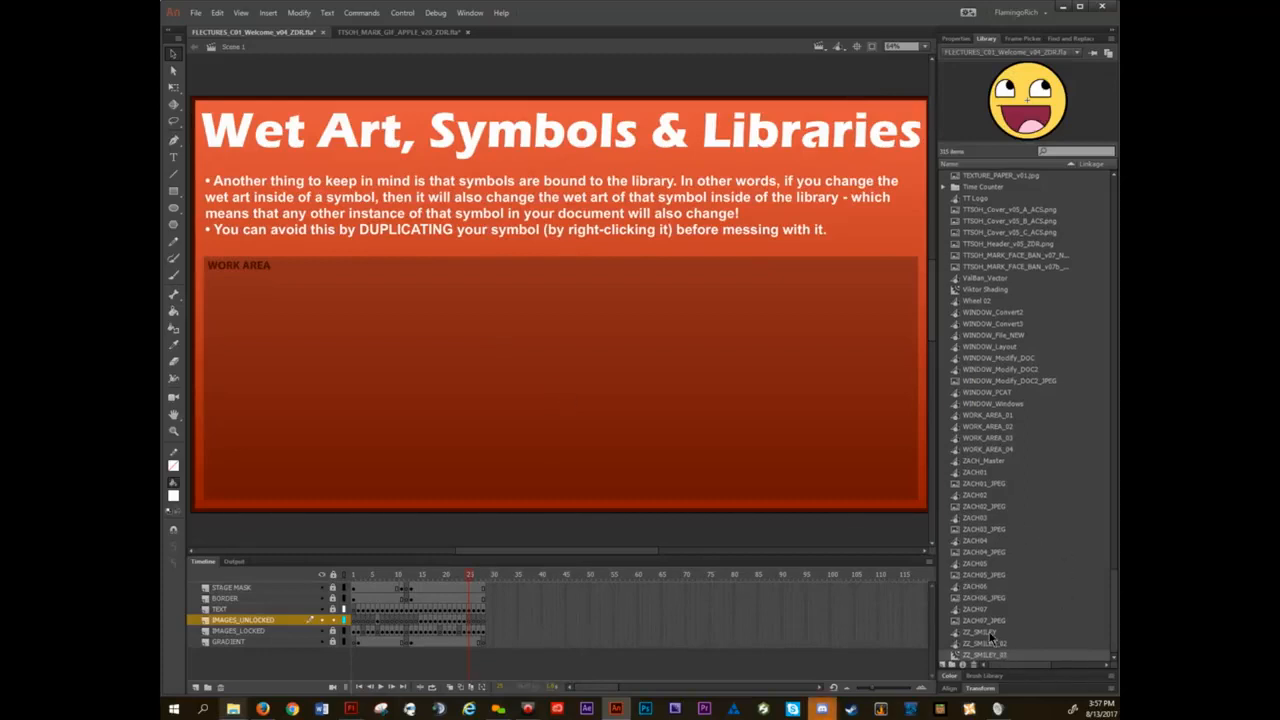
{"action": "left_click_drag", "start_coordinate": [990, 634], "coordinate": [348, 372]}
{"action": "left_click_drag", "start_coordinate": [1000, 640], "coordinate": [658, 345]}
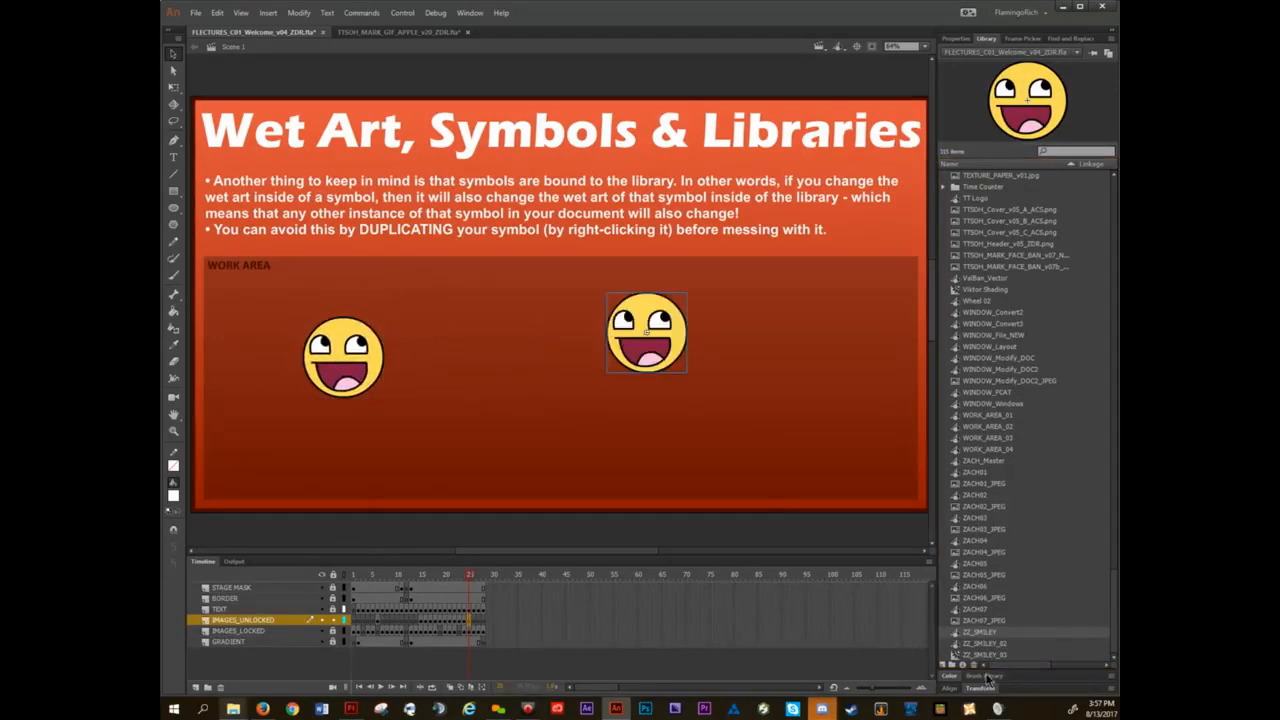
{"action": "left_click_drag", "start_coordinate": [780, 513], "coordinate": [480, 402]}
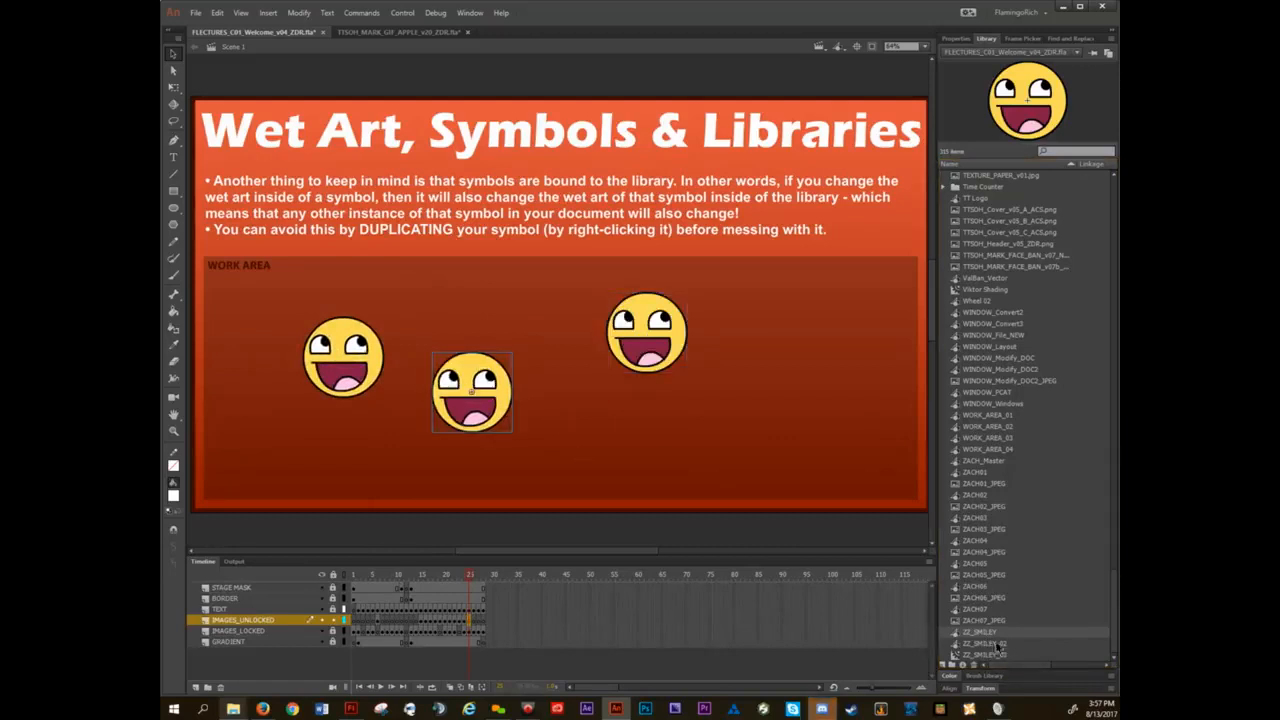
{"action": "left_click_drag", "start_coordinate": [983, 629], "coordinate": [826, 420]}
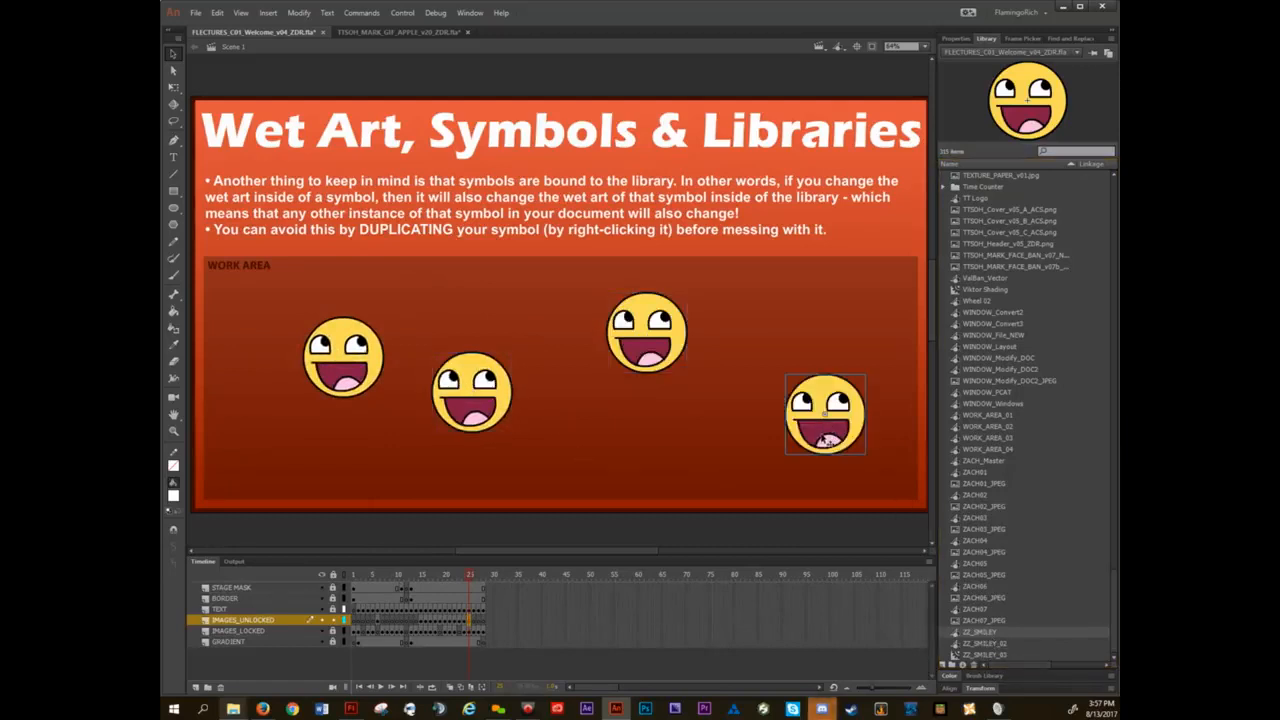
Open the leftmost smiley for in-place editing, stretch its head outline toward the upper right, and undo the stretch.
{"action": "left_click", "coordinate": [340, 347]}
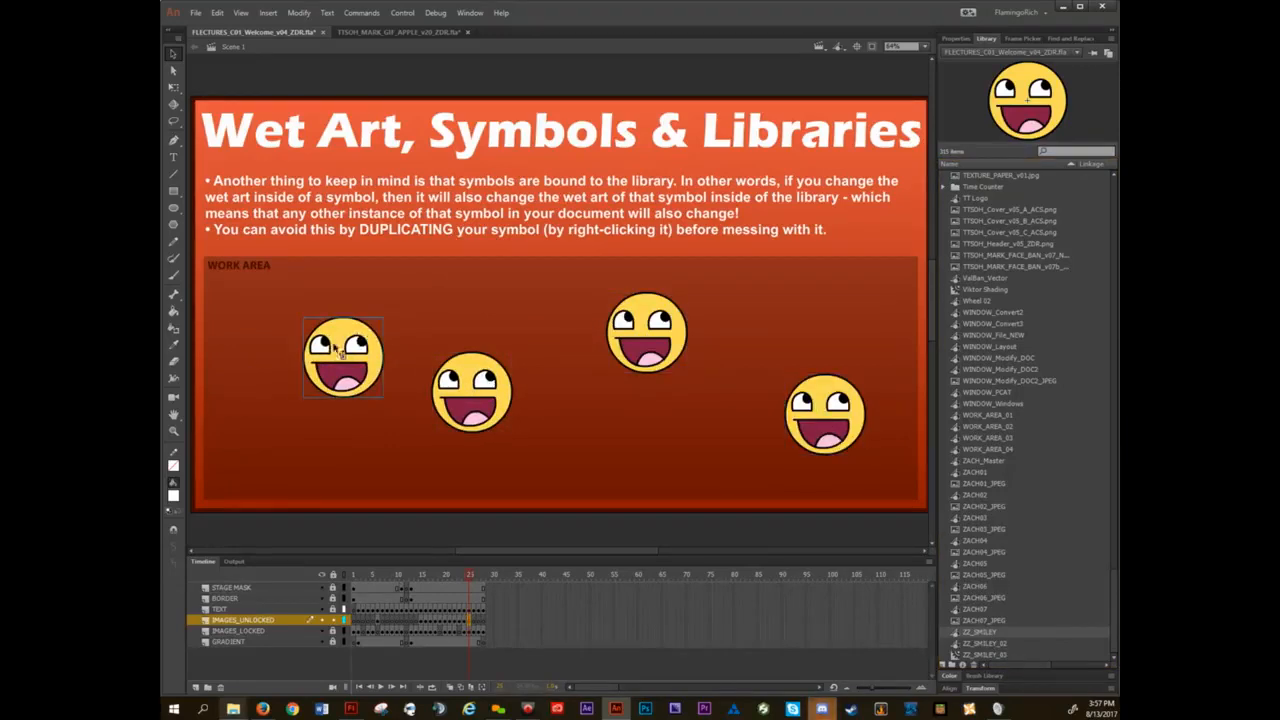
{"action": "double_click", "coordinate": [336, 346]}
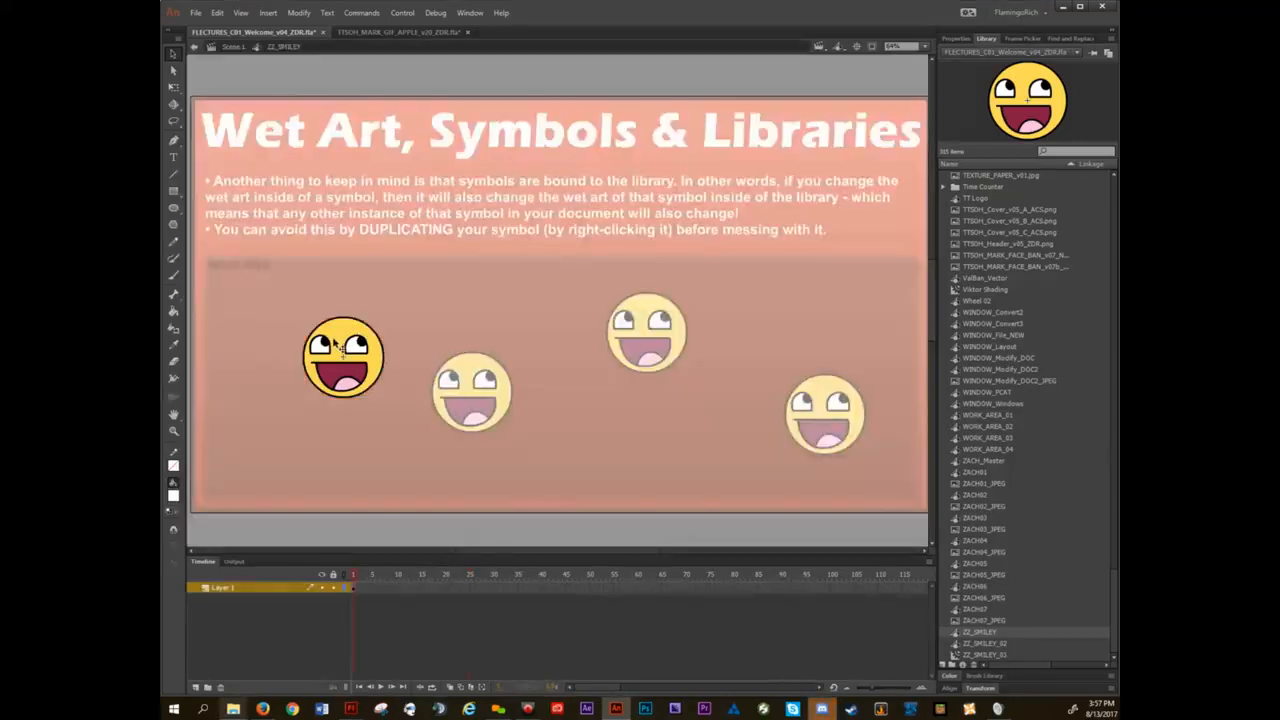
{"action": "left_click_drag", "start_coordinate": [369, 328], "coordinate": [406, 290]}
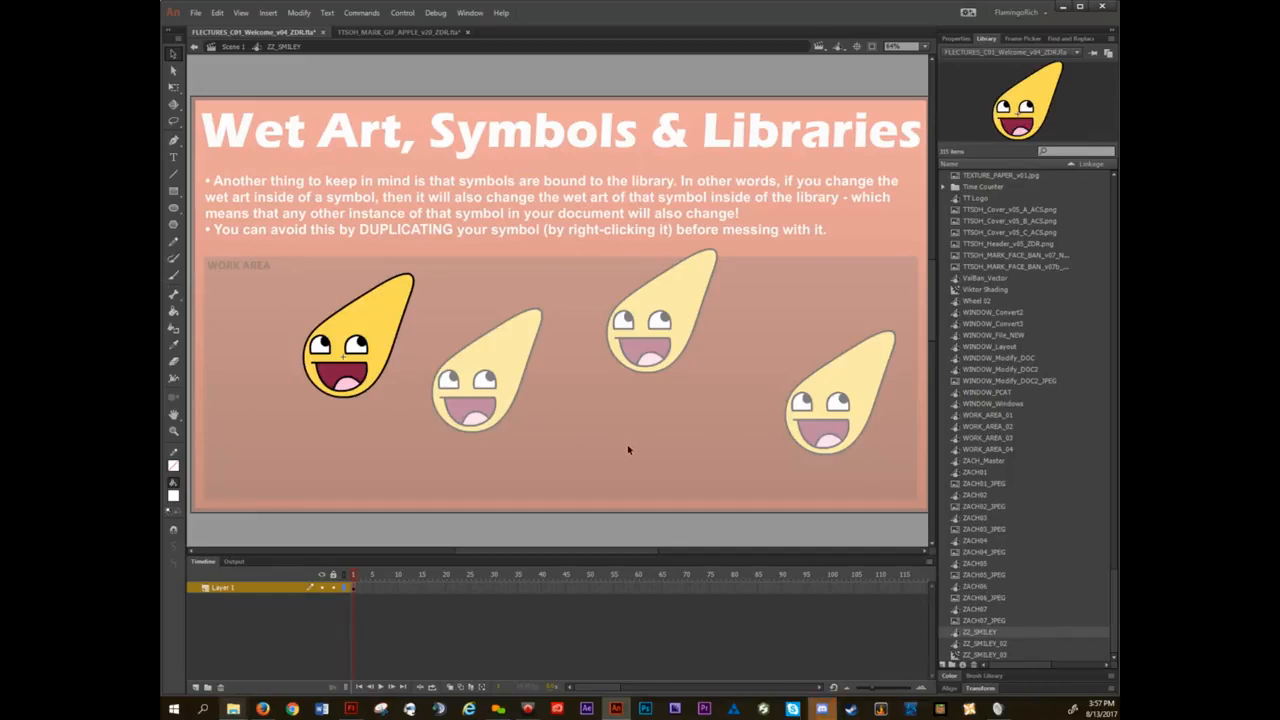
{"action": "key", "text": "ctrl+z"}
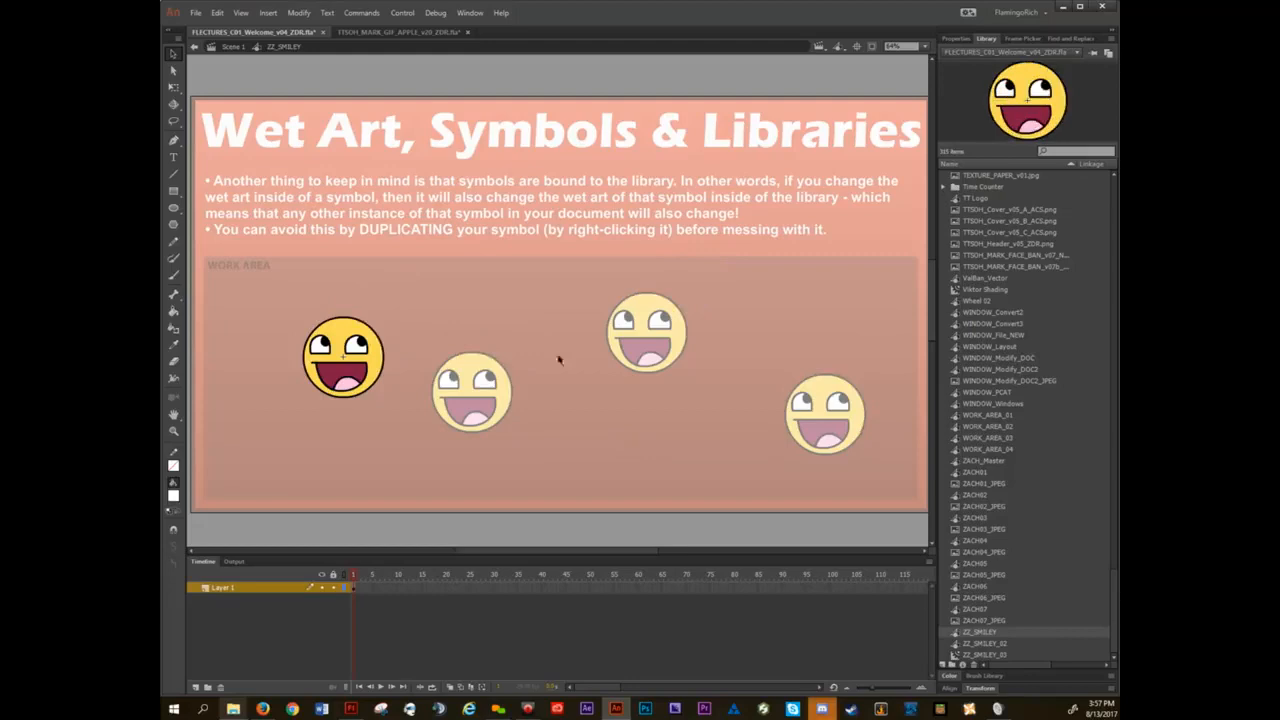
Return to the slide, nudge the leftmost smiley down and left, and duplicate its symbol as ZZ_SMILEY_NEONGREEEEEEEN.
{"action": "double_click", "coordinate": [455, 293]}
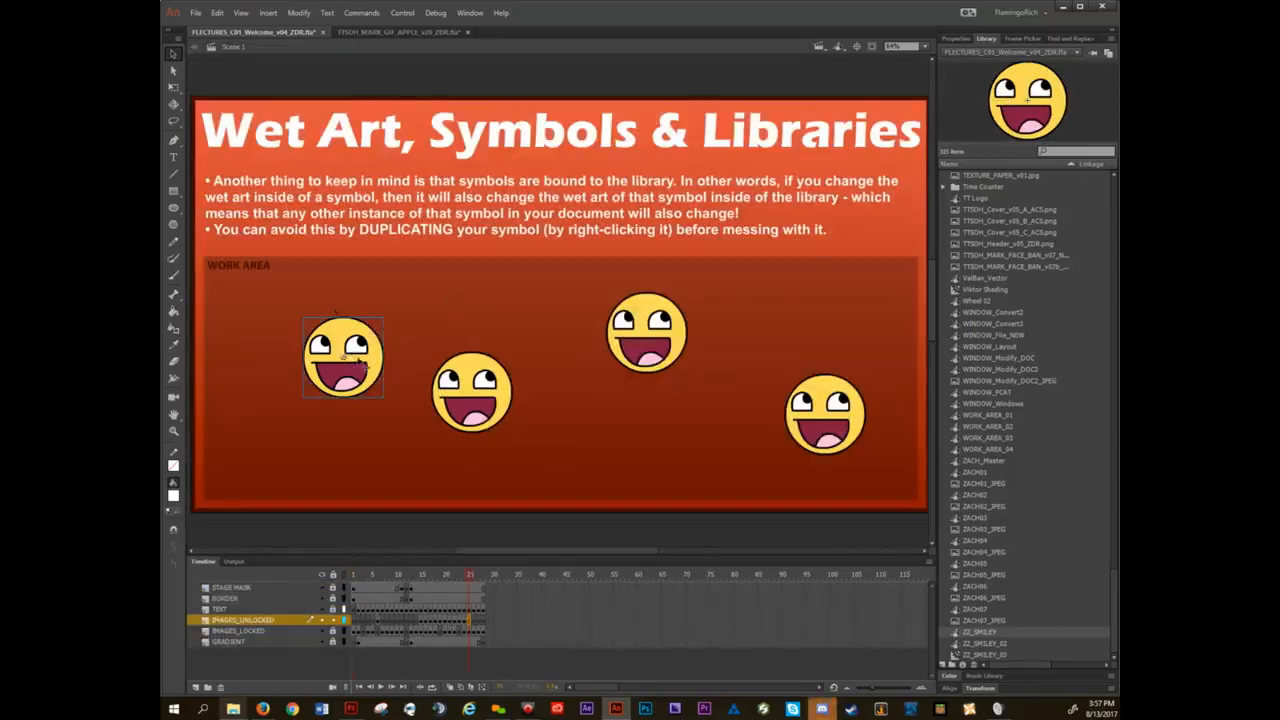
{"action": "mouse_move", "coordinate": [365, 367]}
{"action": "left_mouse_down"}
{"action": "mouse_move", "coordinate": [360, 305]}
{"action": "mouse_move", "coordinate": [371, 336]}
{"action": "mouse_move", "coordinate": [360, 362]}
{"action": "mouse_move", "coordinate": [385, 308]}
{"action": "mouse_move", "coordinate": [352, 367]}
{"action": "mouse_move", "coordinate": [356, 339]}
{"action": "mouse_move", "coordinate": [354, 364]}
{"action": "left_mouse_up"}
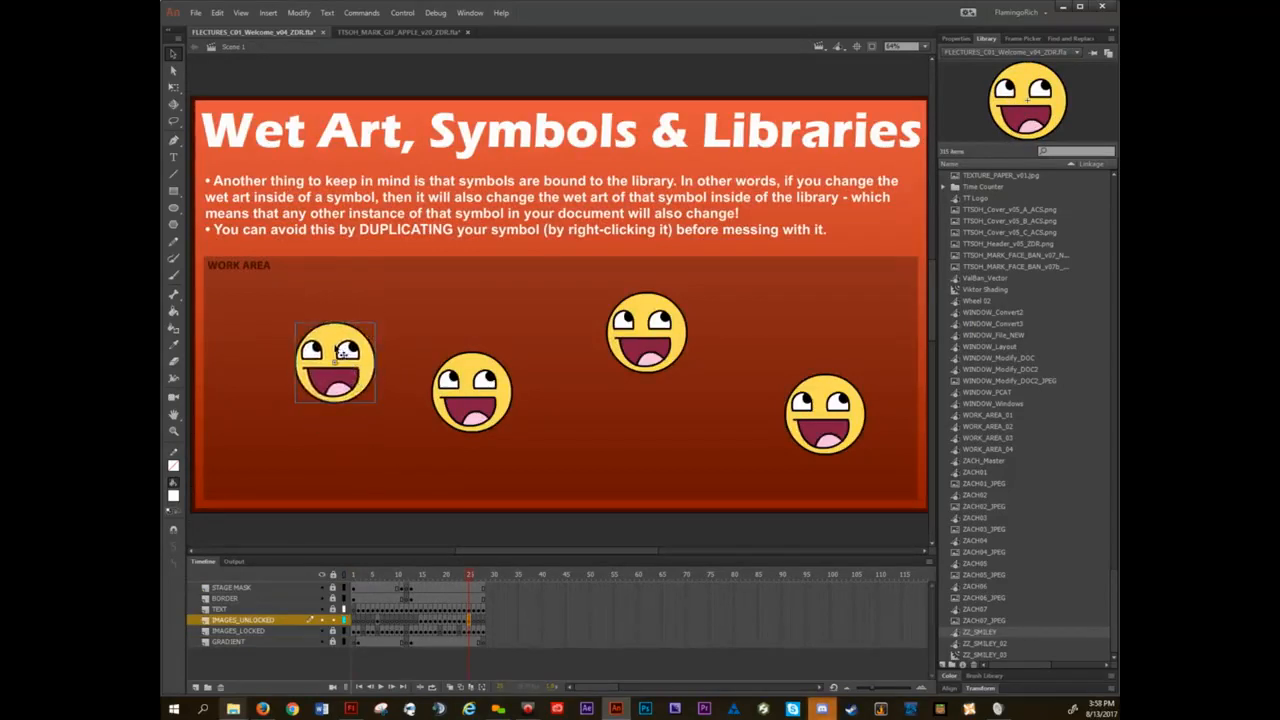
{"action": "right_click", "coordinate": [330, 345]}
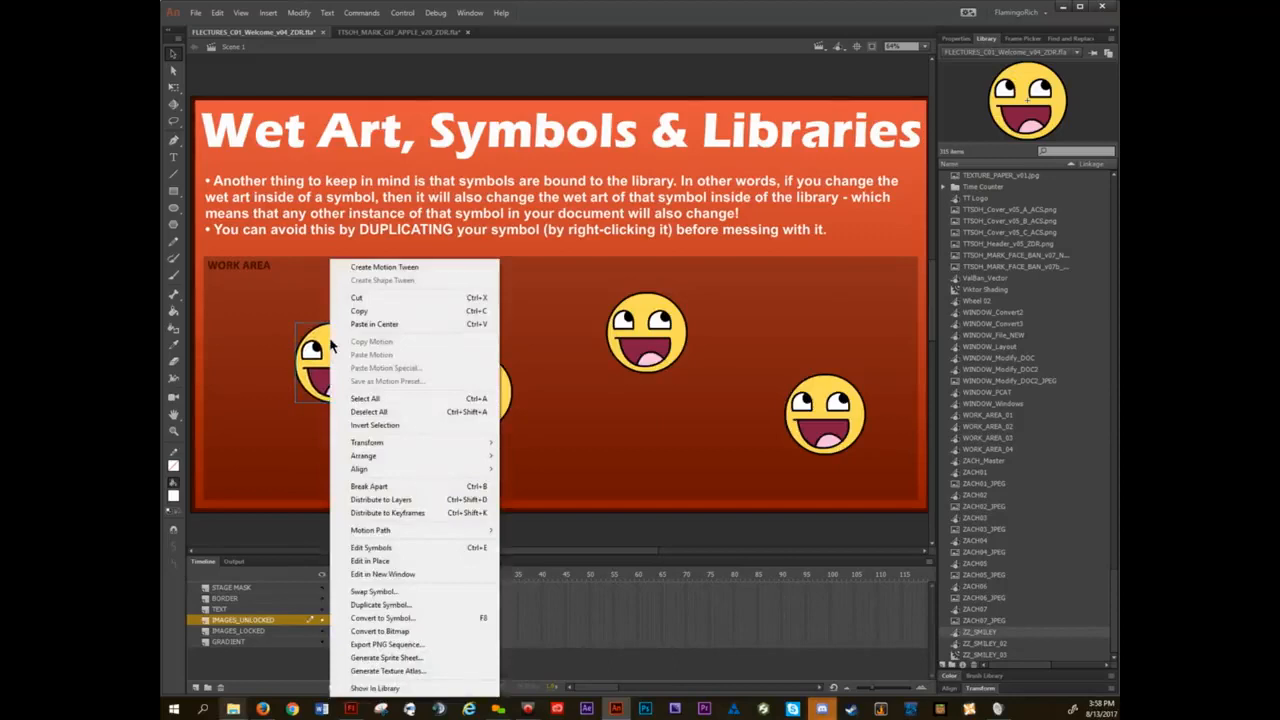
{"action": "left_click", "coordinate": [408, 605]}
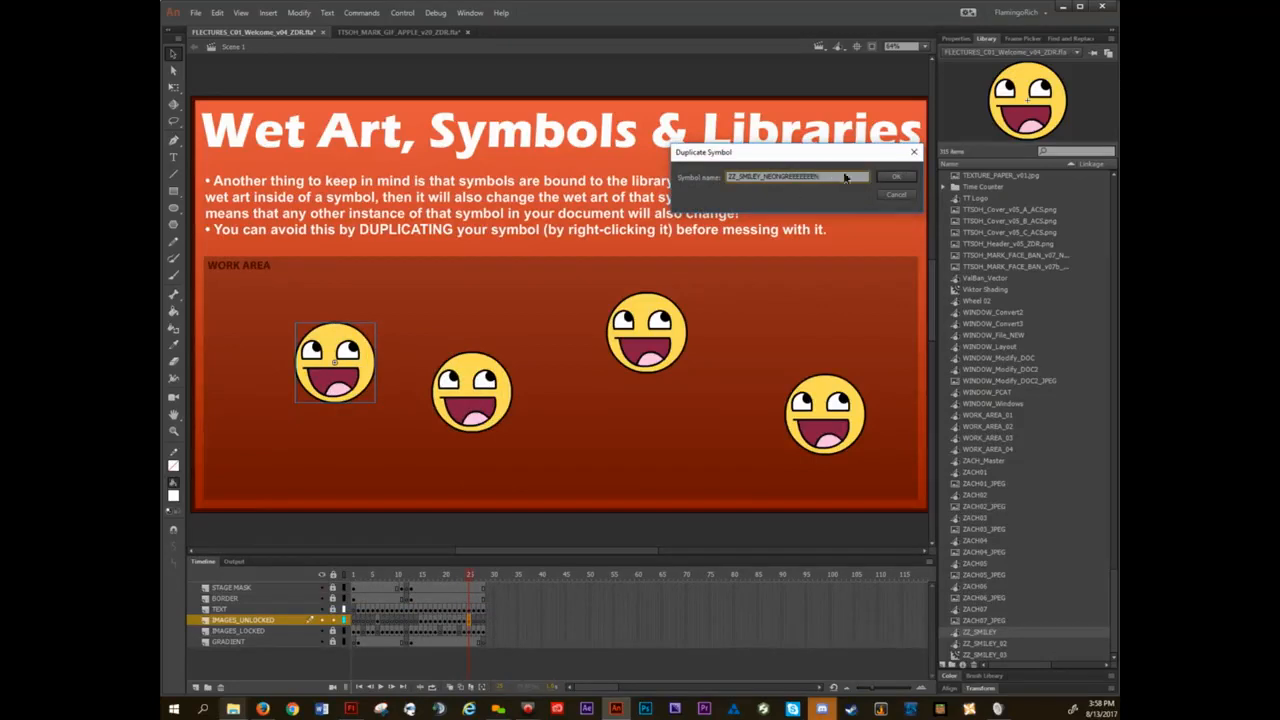
{"action": "left_click", "coordinate": [897, 177]}
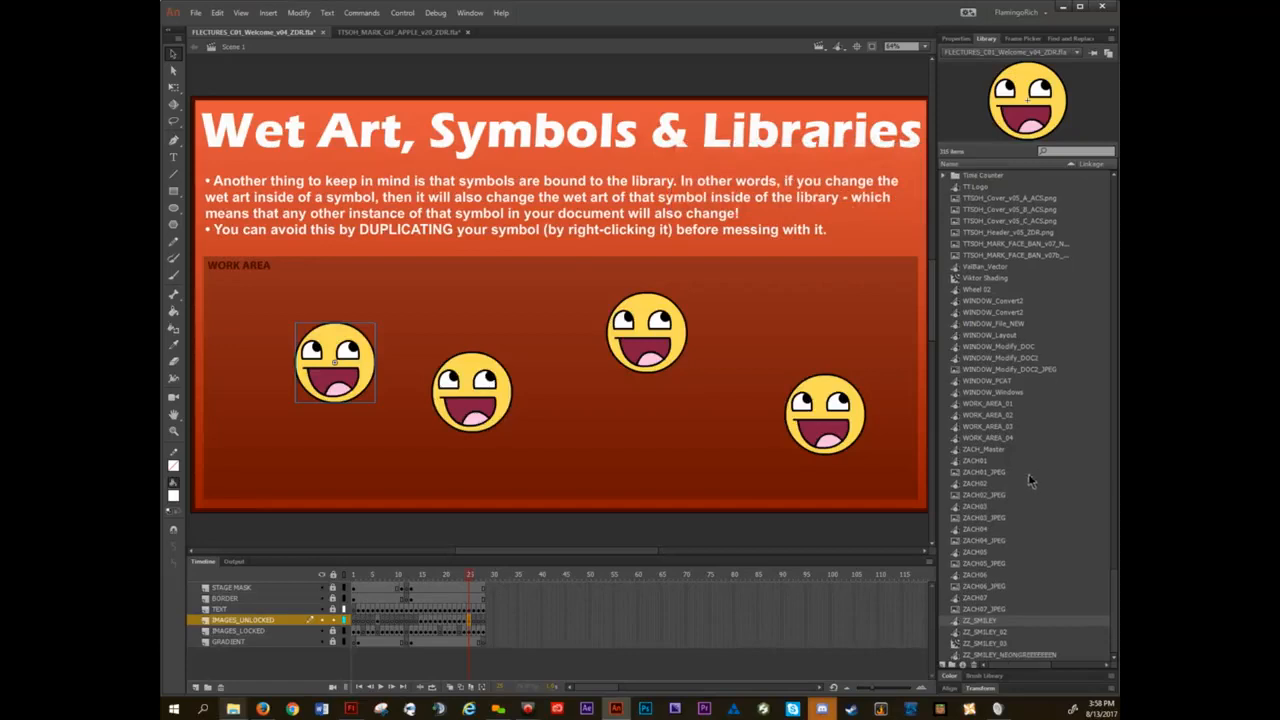
{"action": "left_click", "coordinate": [1002, 656]}
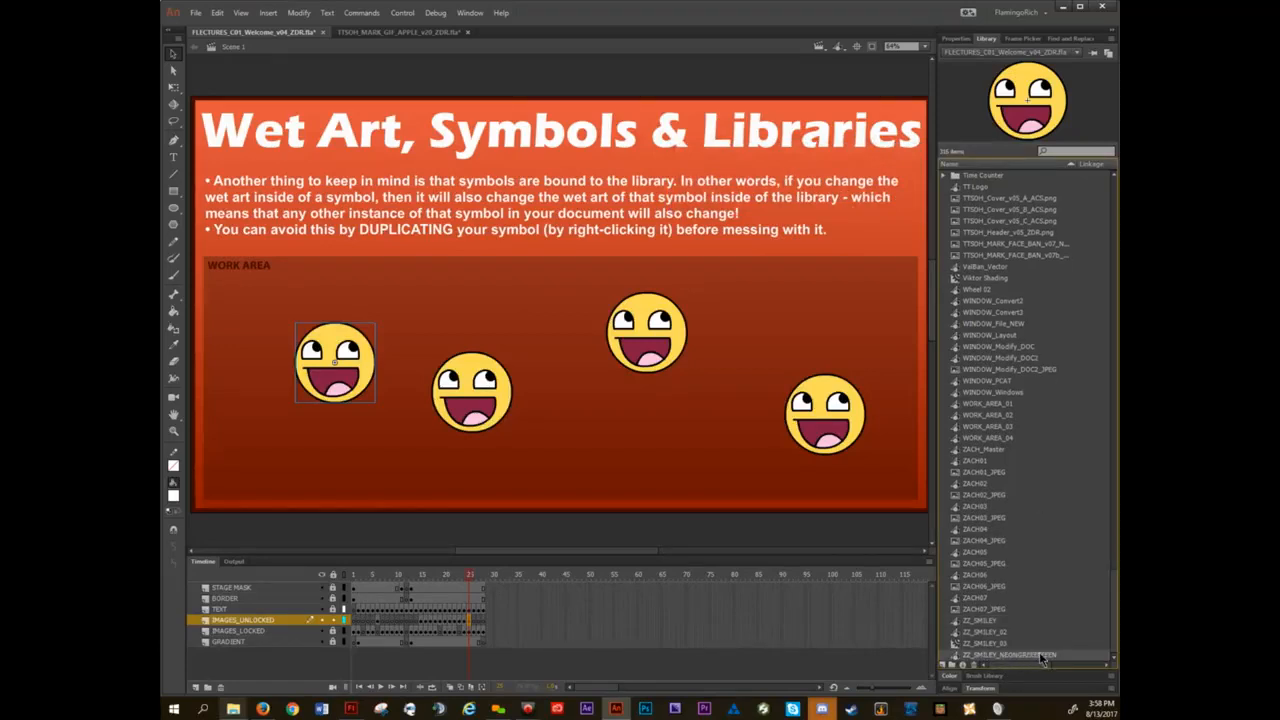
Compare the symbol names of the leftmost smiley and the upper middle smiley by opening each for in-place editing.
{"action": "double_click", "coordinate": [336, 342]}
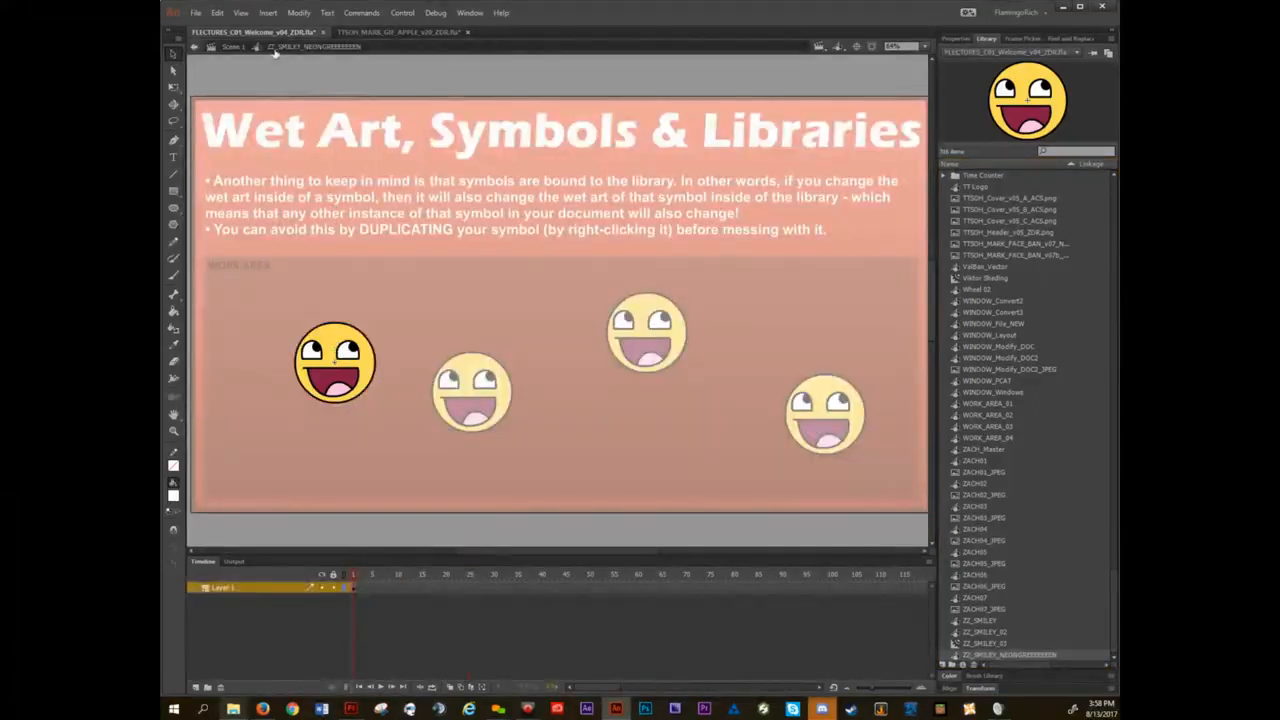
{"action": "double_click", "coordinate": [530, 286]}
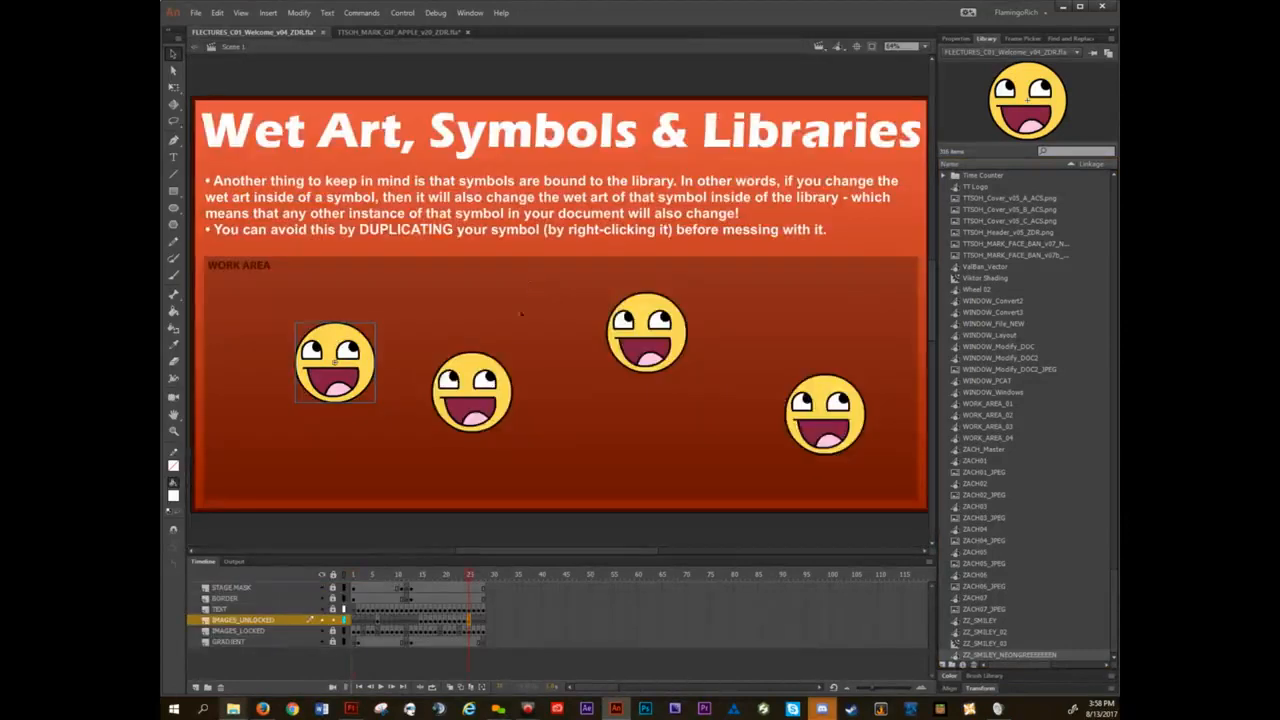
{"action": "double_click", "coordinate": [640, 318]}
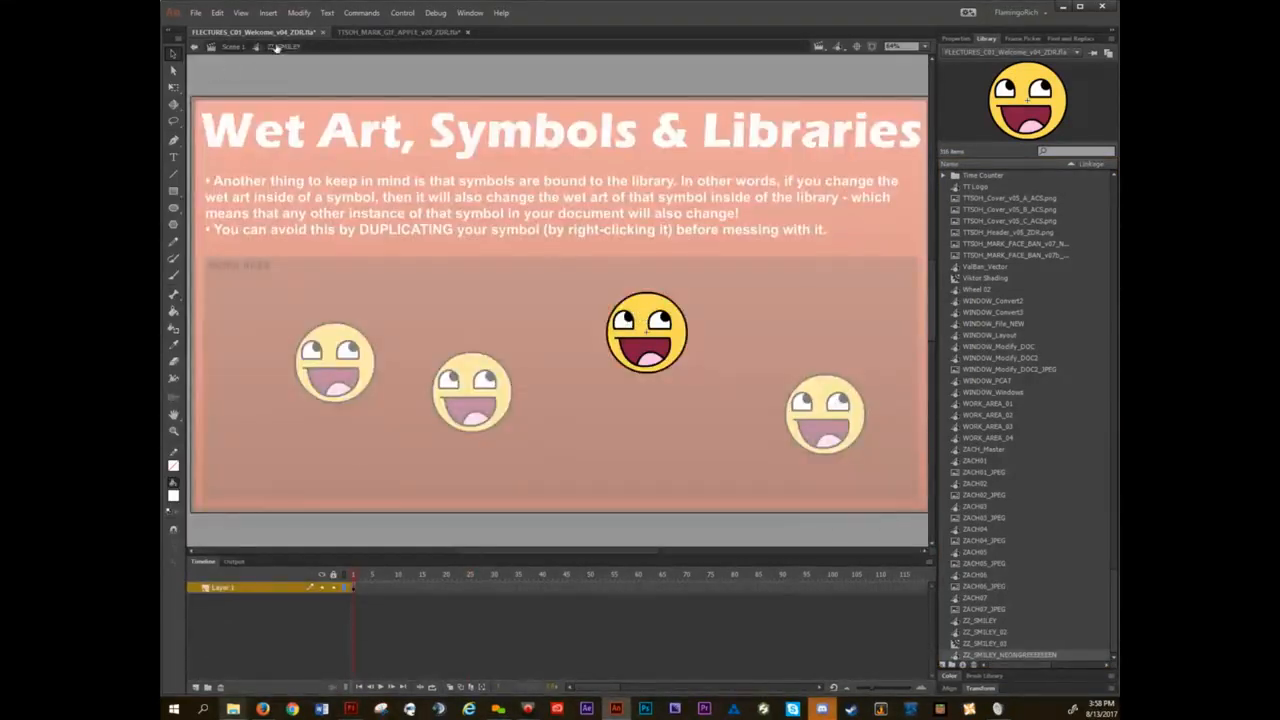
{"action": "double_click", "coordinate": [392, 298]}
Open the leftmost smiley for in-place editing, fill its head with bright green using the Paint Bucket, and return to the slide.
{"action": "double_click", "coordinate": [340, 338]}
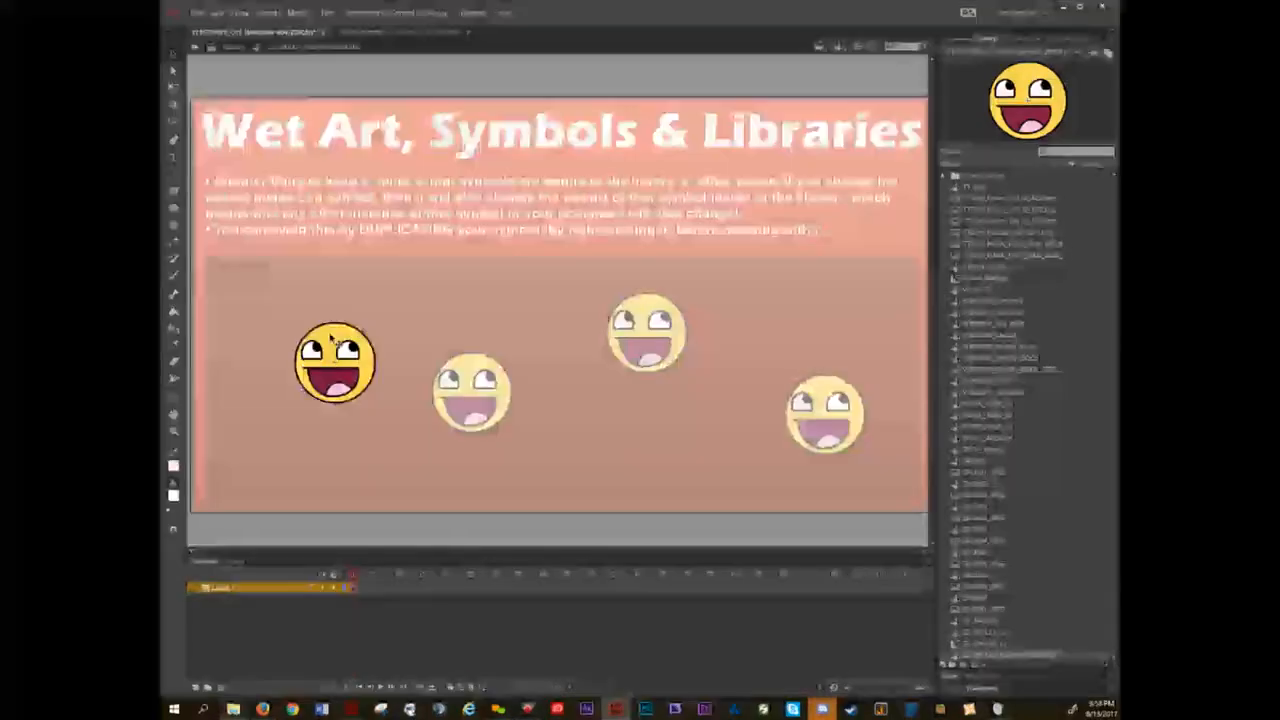
{"action": "left_click", "coordinate": [955, 39]}
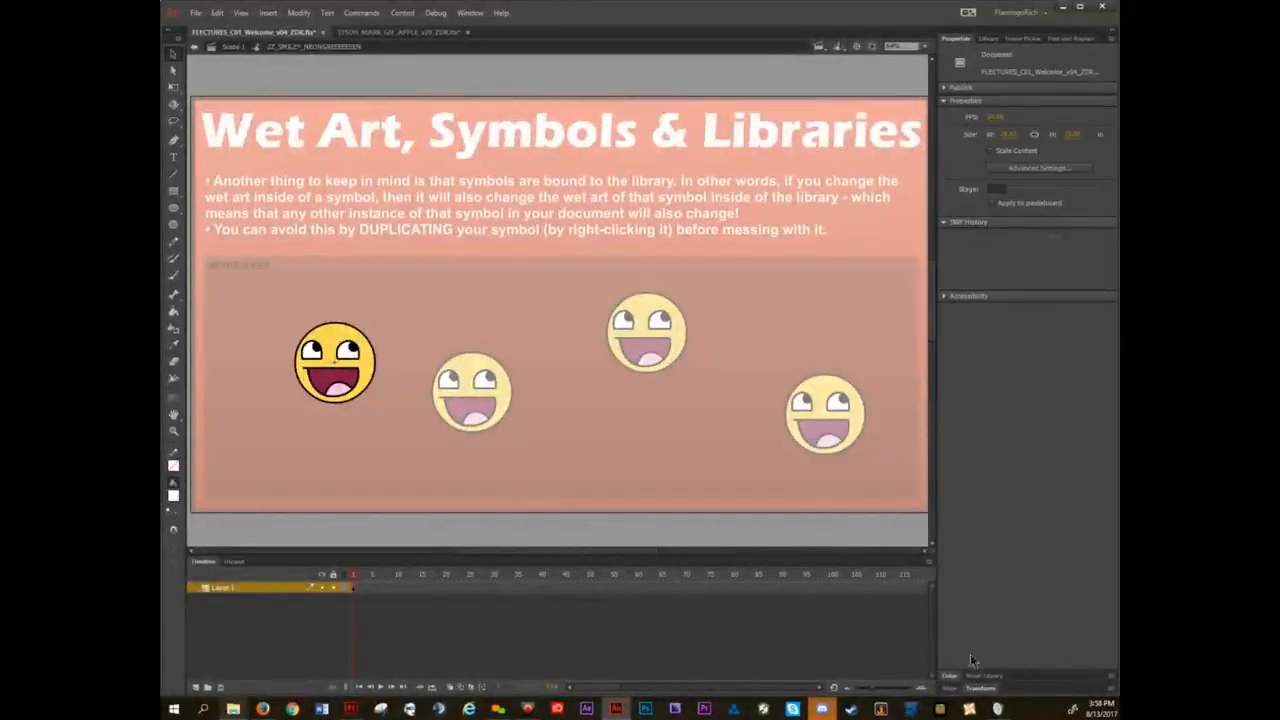
{"action": "left_click", "coordinate": [949, 676]}
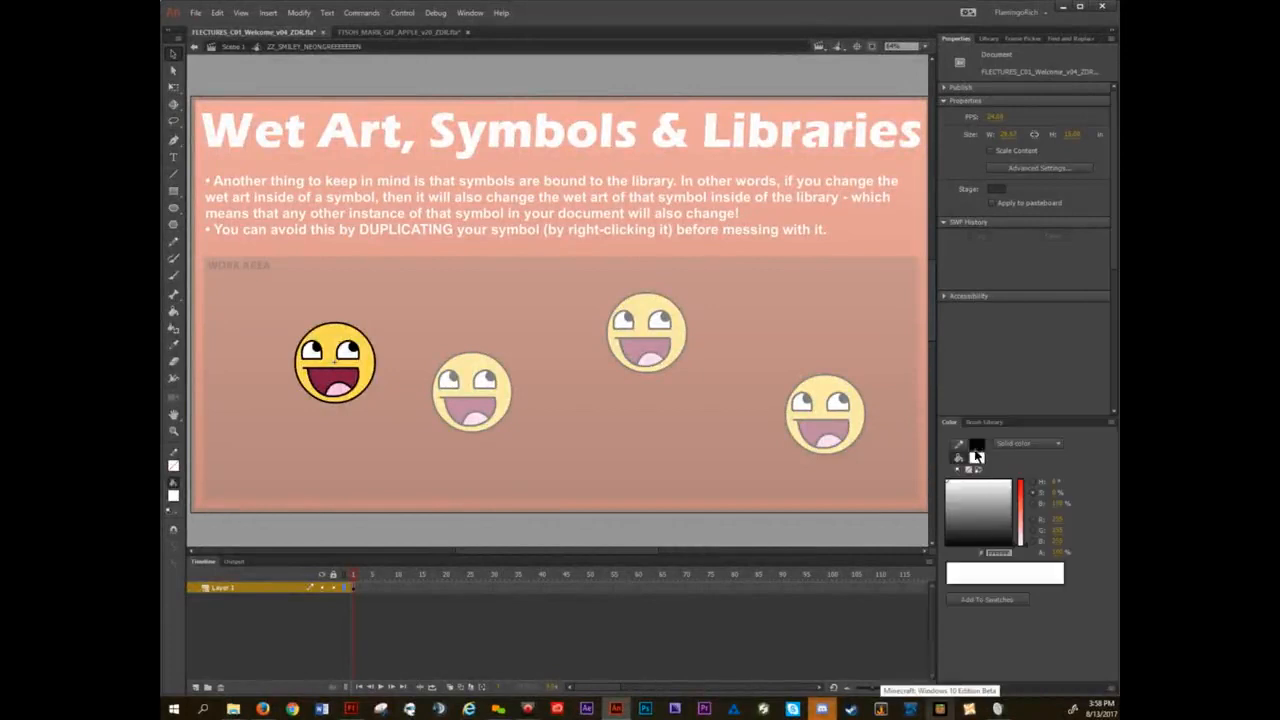
{"action": "left_click", "coordinate": [977, 456]}
{"action": "left_click", "coordinate": [860, 501]}
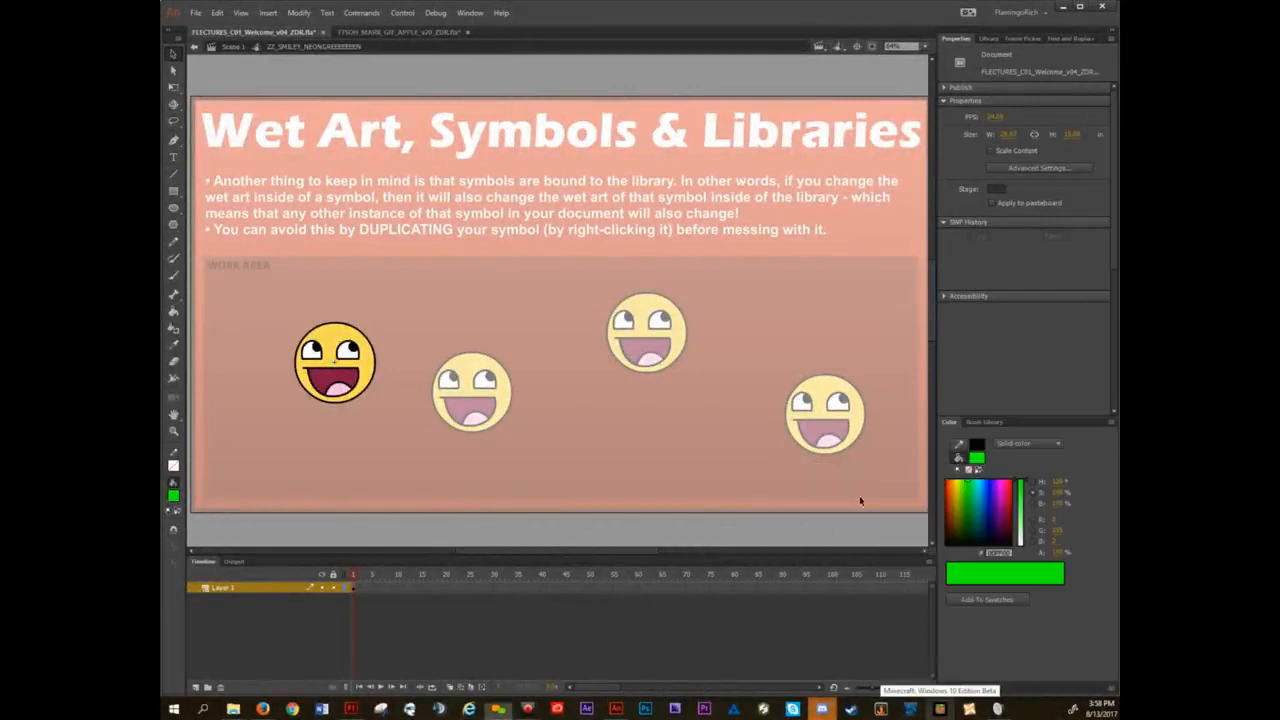
{"action": "left_click", "coordinate": [333, 338]}
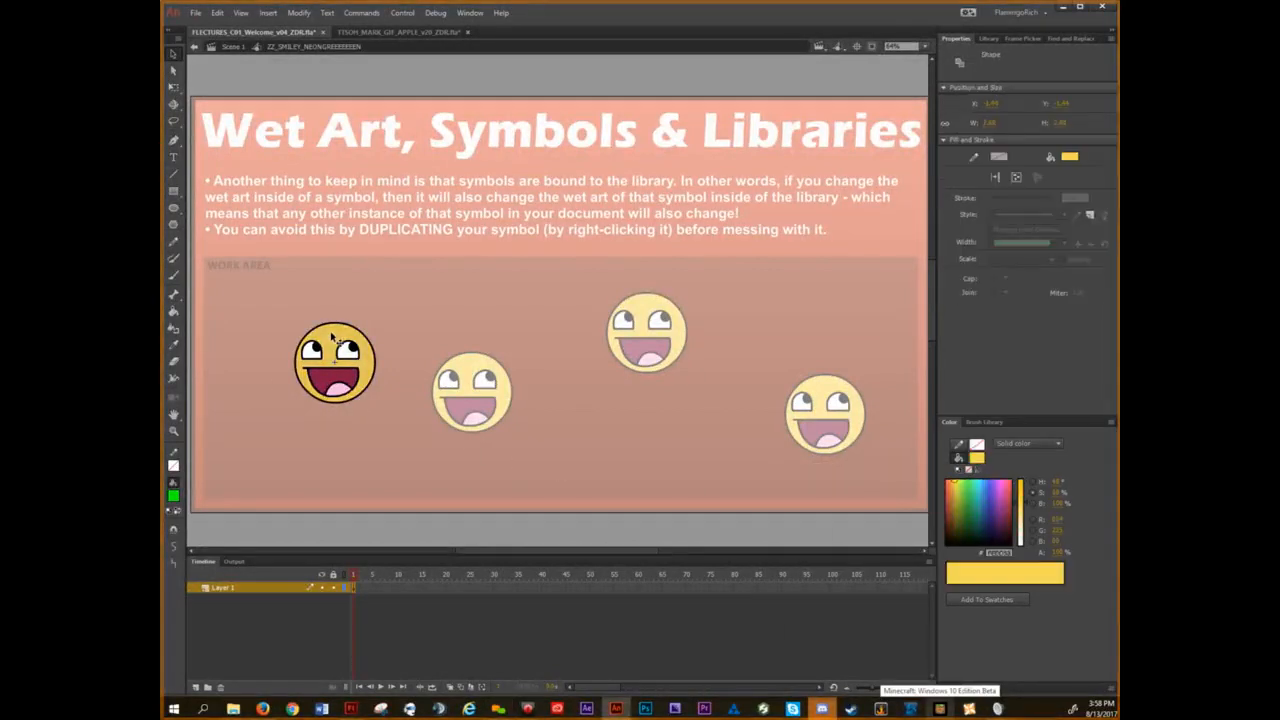
{"action": "left_click", "coordinate": [385, 310]}
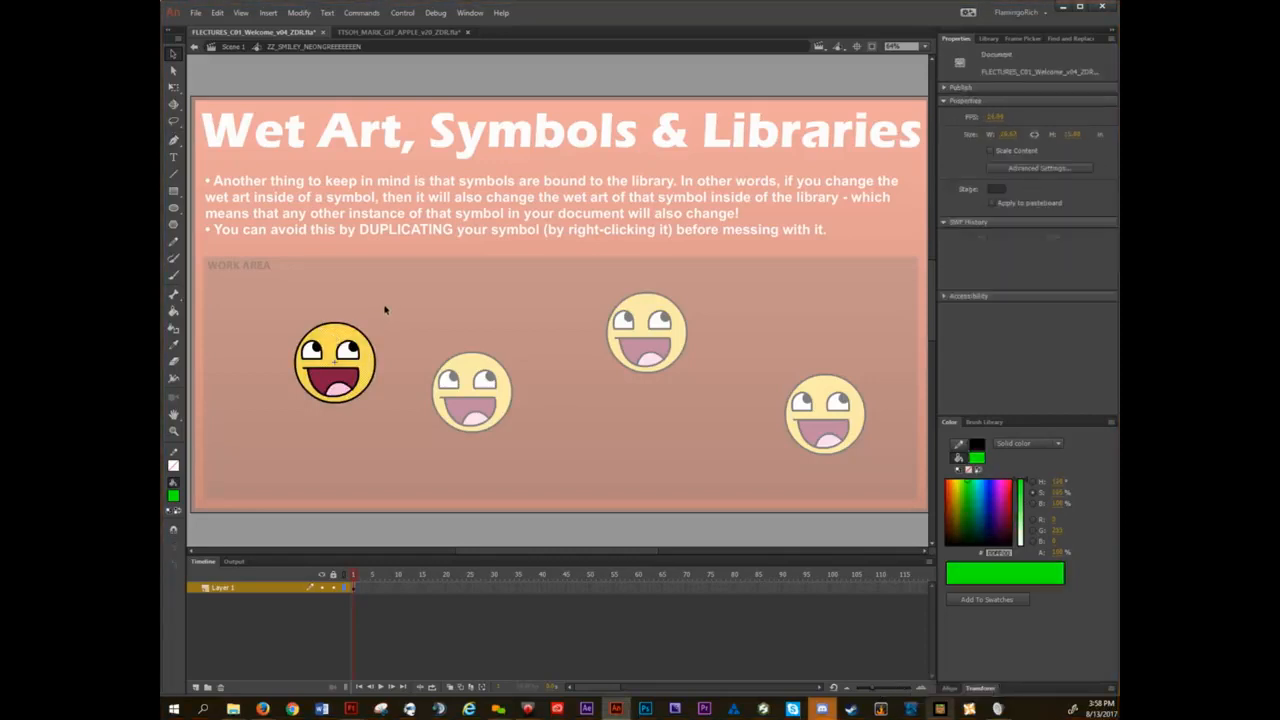
{"action": "key", "text": "k"}
{"action": "left_click", "coordinate": [338, 341]}
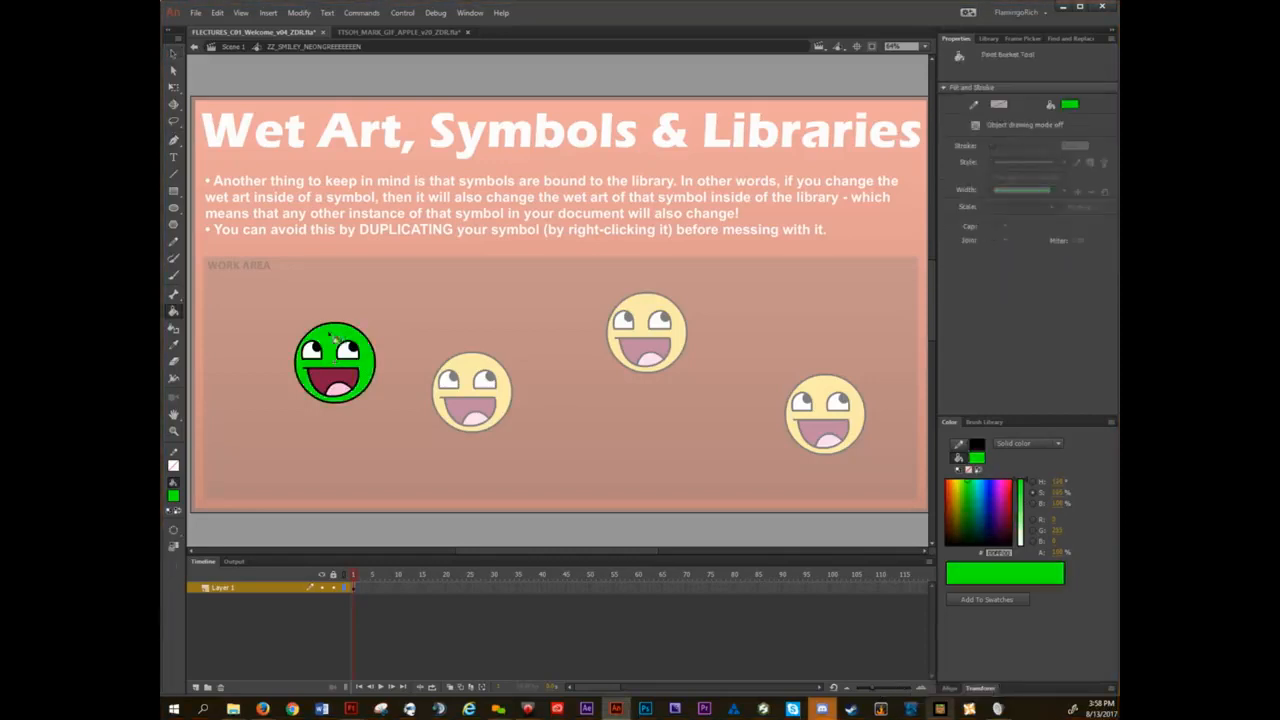
{"action": "key", "text": "v"}
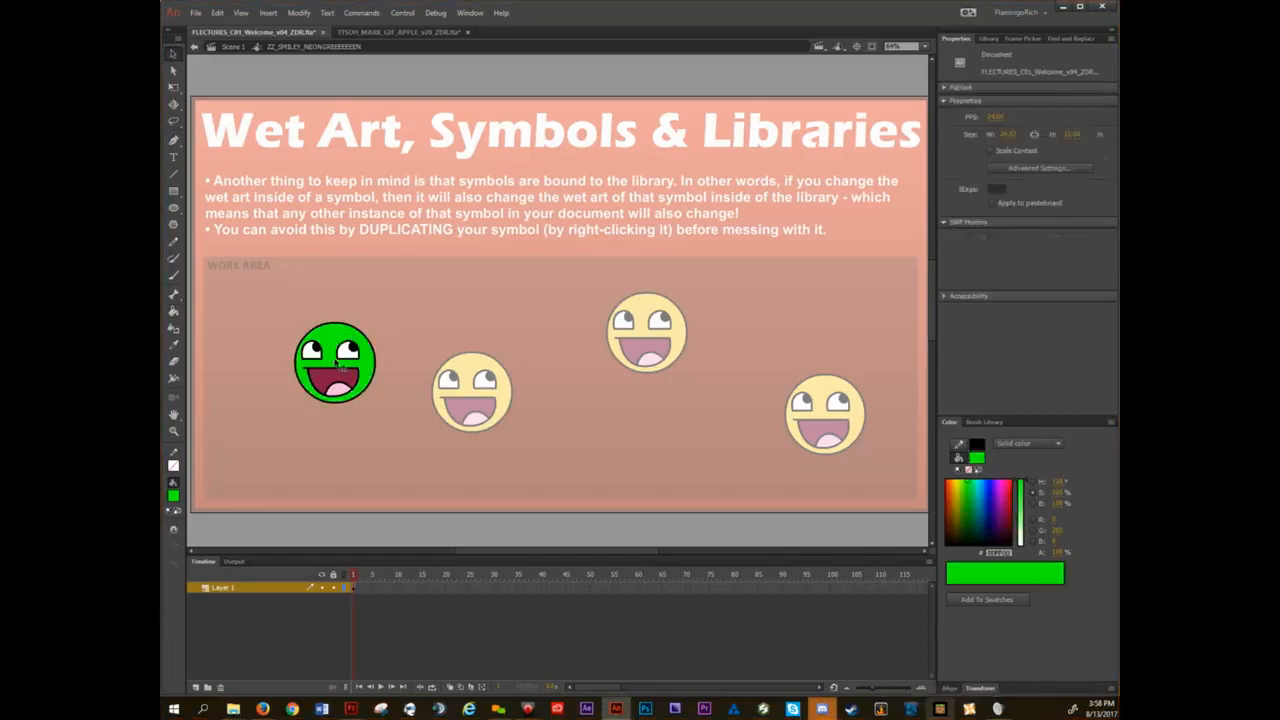
{"action": "double_click", "coordinate": [423, 294]}
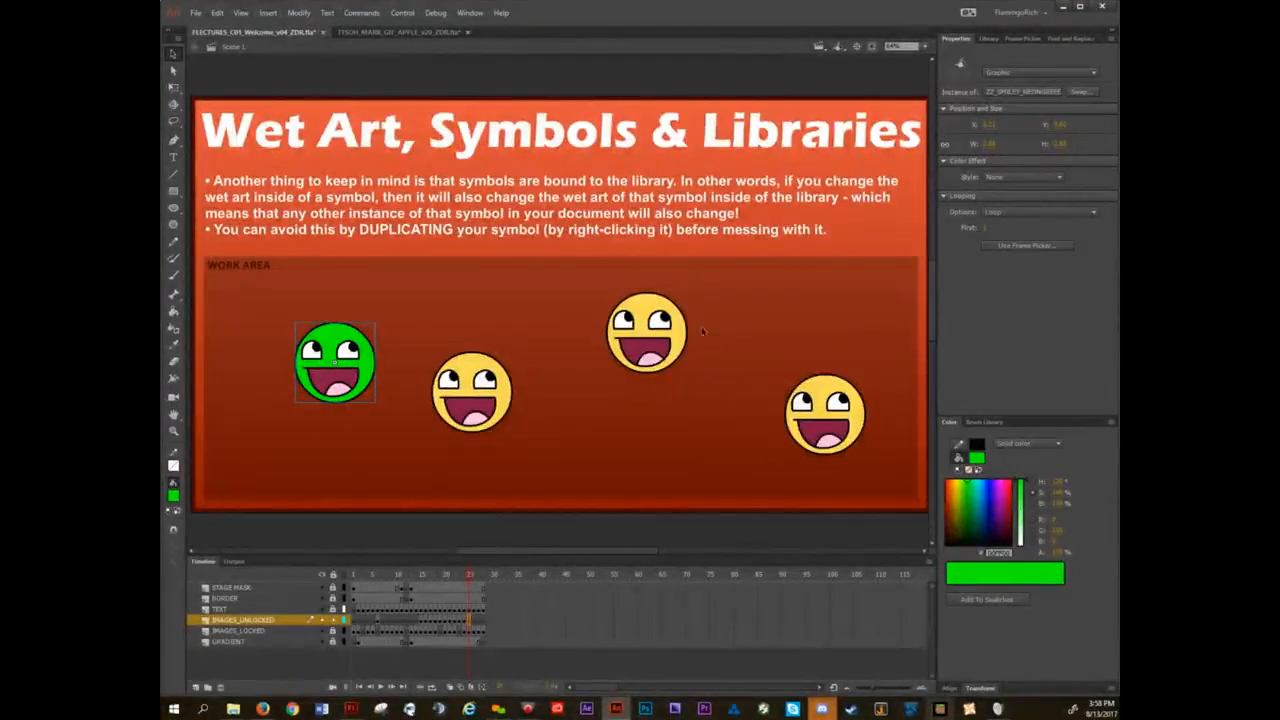
Open the upper middle smiley in place, try stretching its head outline toward the upper right, undo it, and return to the slide.
{"action": "double_click", "coordinate": [660, 312]}
{"action": "left_click_drag", "start_coordinate": [678, 306], "coordinate": [788, 268]}
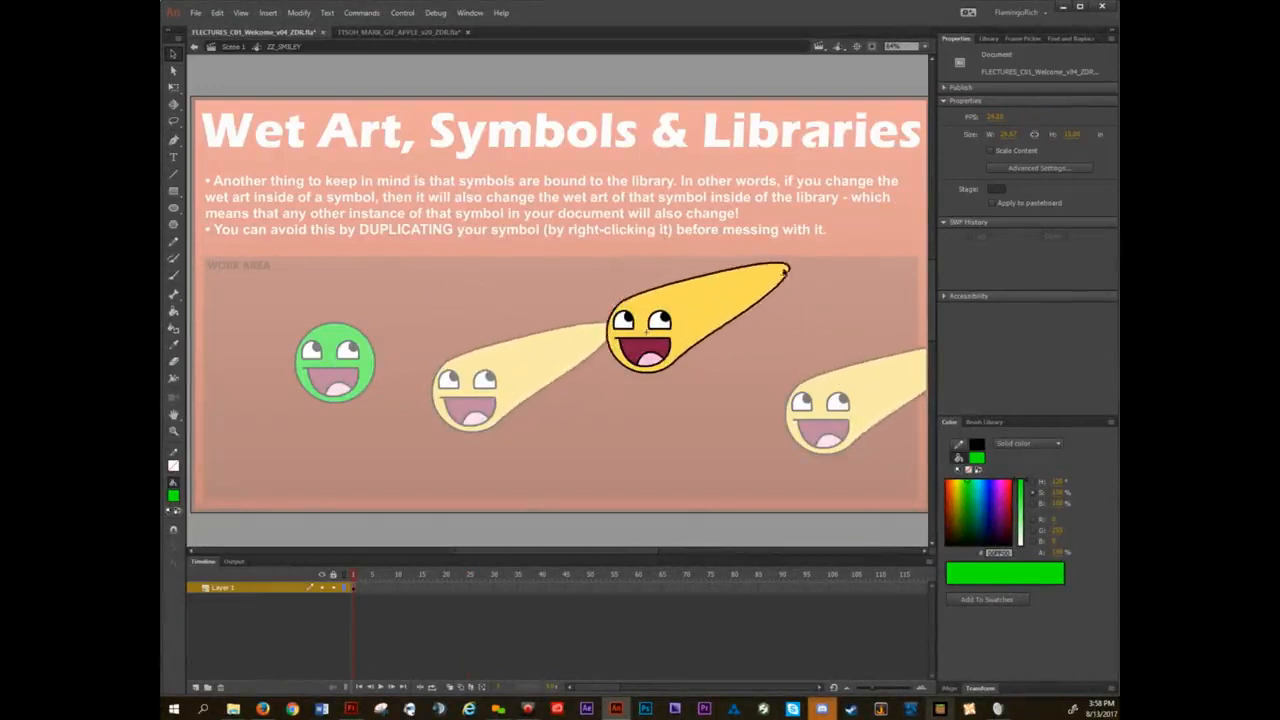
{"action": "key", "text": "ctrl+z"}
{"action": "key", "text": "ctrl+y"}
{"action": "key", "text": "ctrl+z"}
{"action": "key", "text": "ctrl+z"}
{"action": "key", "text": "ctrl+z"}
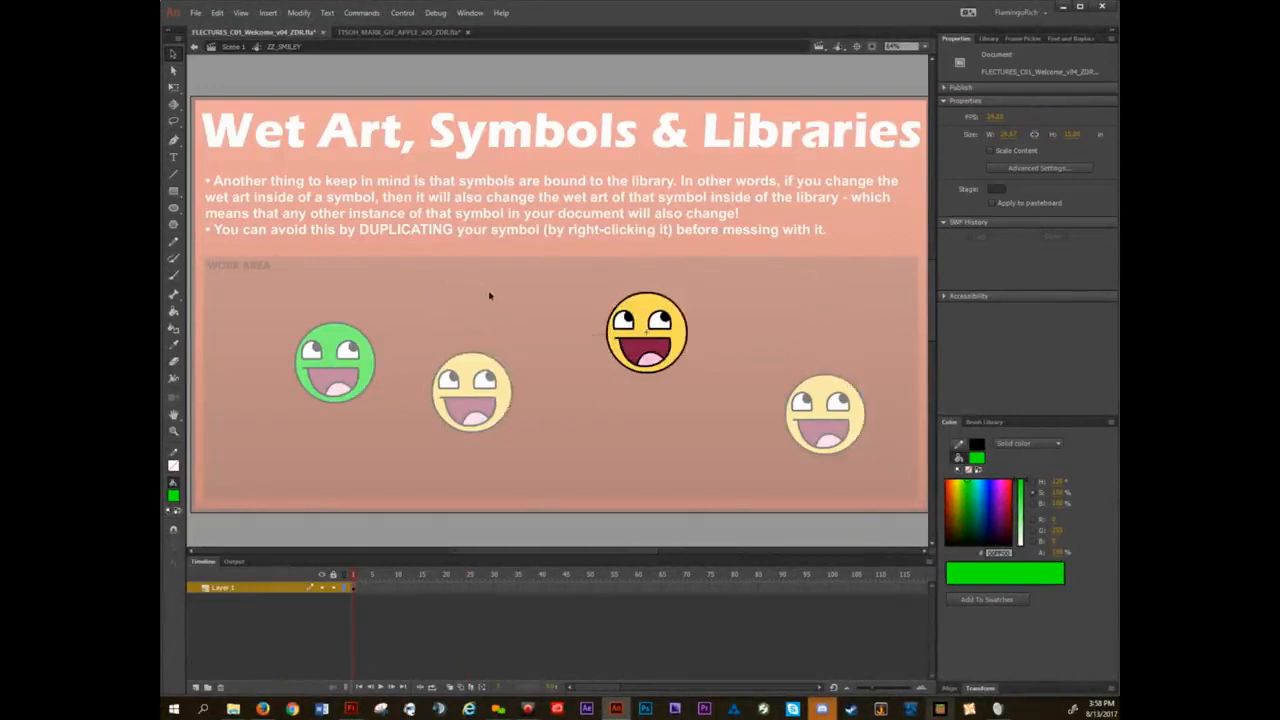
{"action": "double_click", "coordinate": [490, 295]}
Show the library at full height with the colour settings collapsed, and switch to the TTSOH_MARK_GIF_APPLE_v20_ZDR document.
{"action": "left_click", "coordinate": [985, 39]}
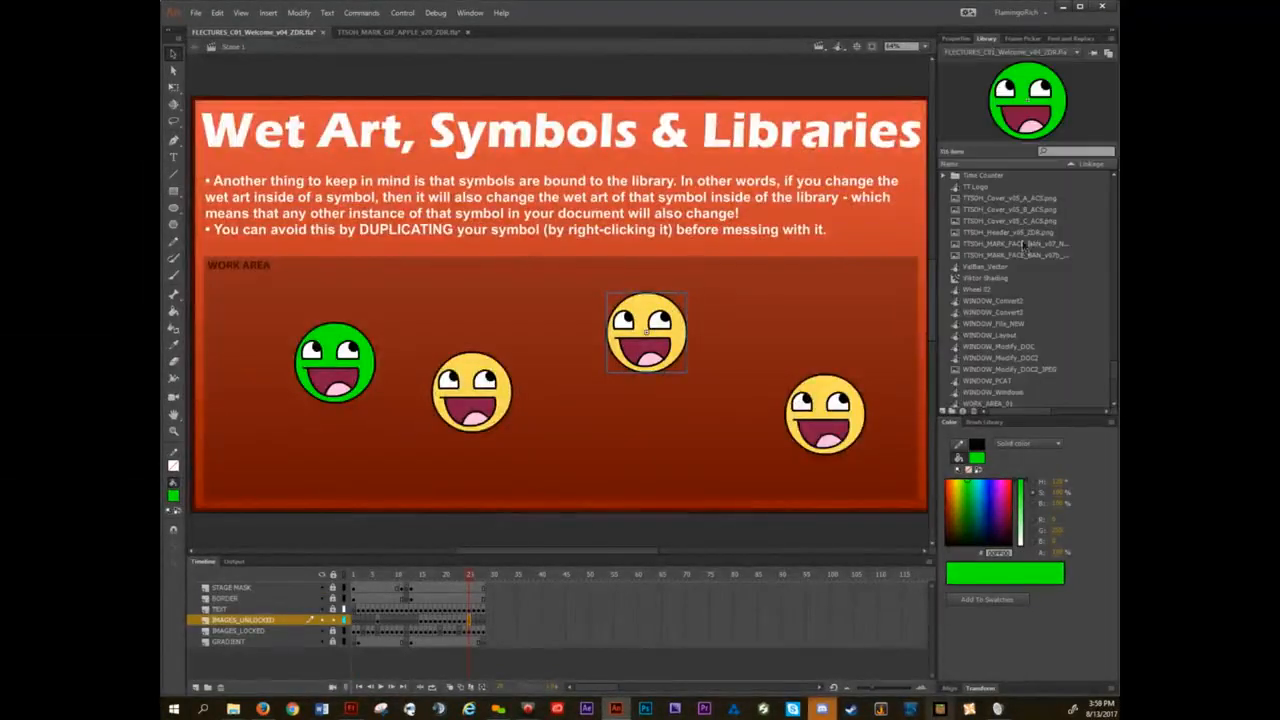
{"action": "double_click", "coordinate": [948, 424]}
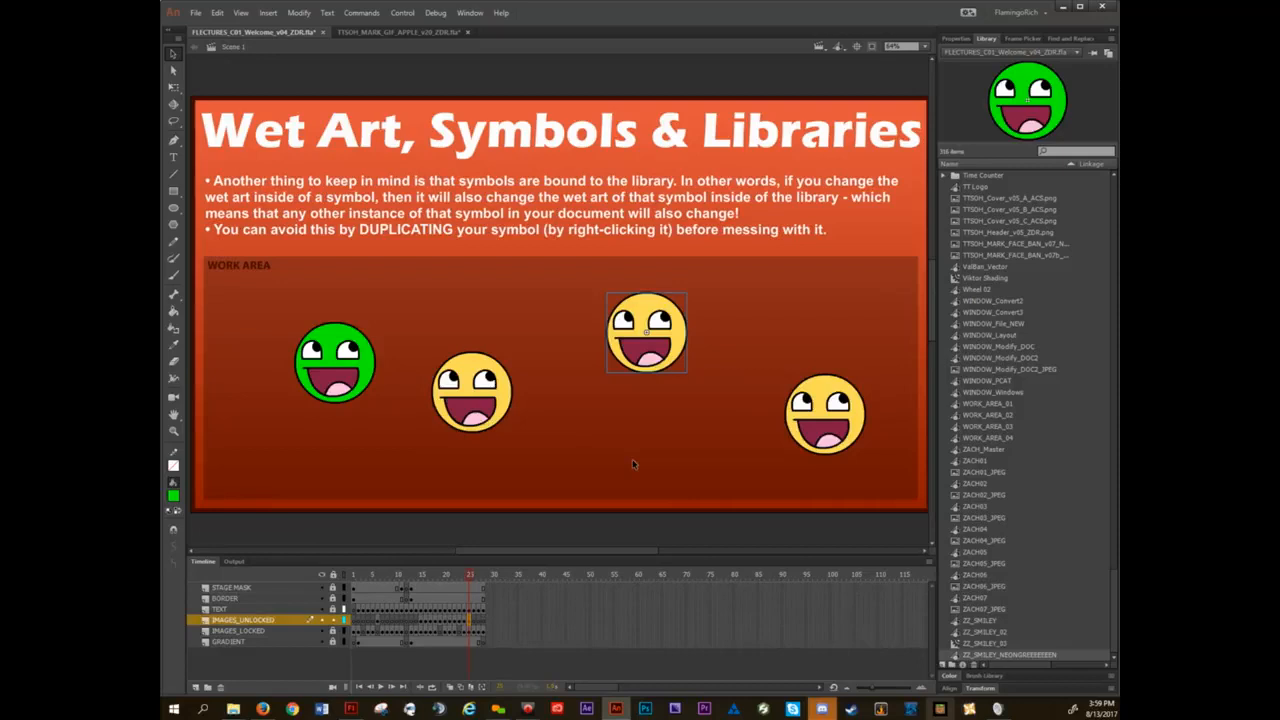
{"action": "left_click", "coordinate": [438, 31]}
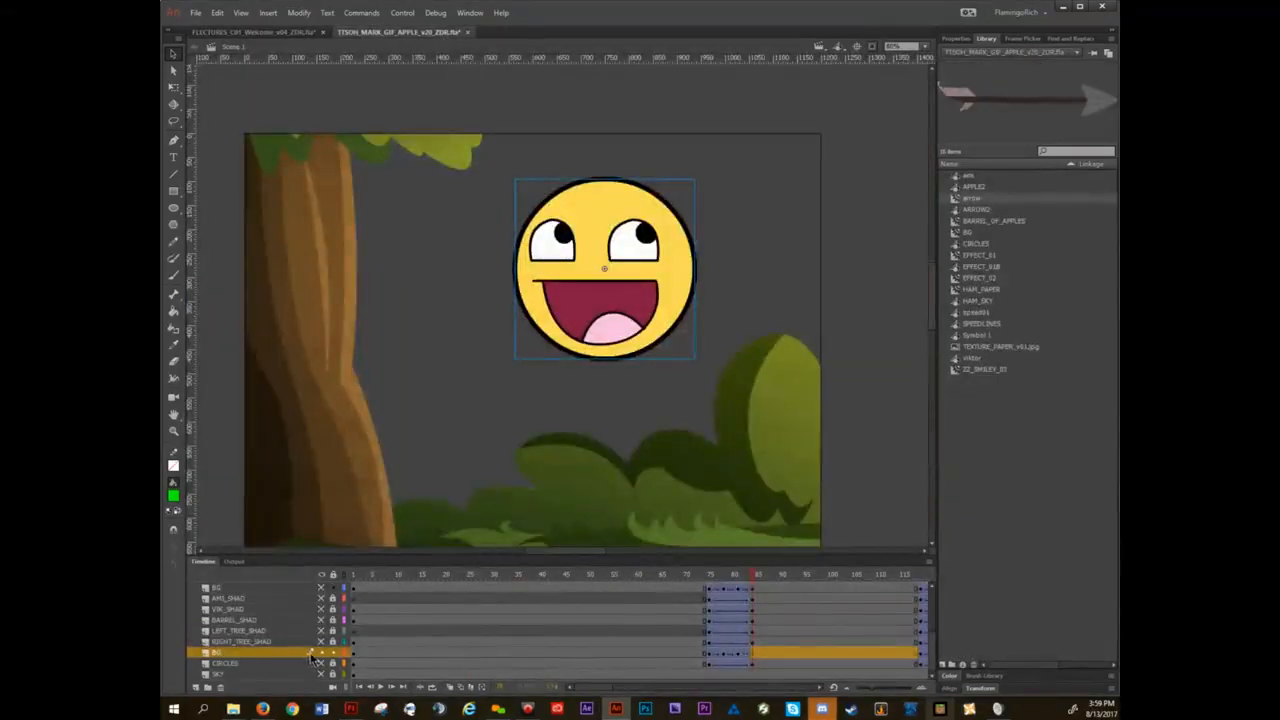
At about frame 14, make both BG layers and the shadow layers from AMI_SHAD to RIGHT_TREE_SHAD visible.
{"action": "left_click", "coordinate": [322, 577]}
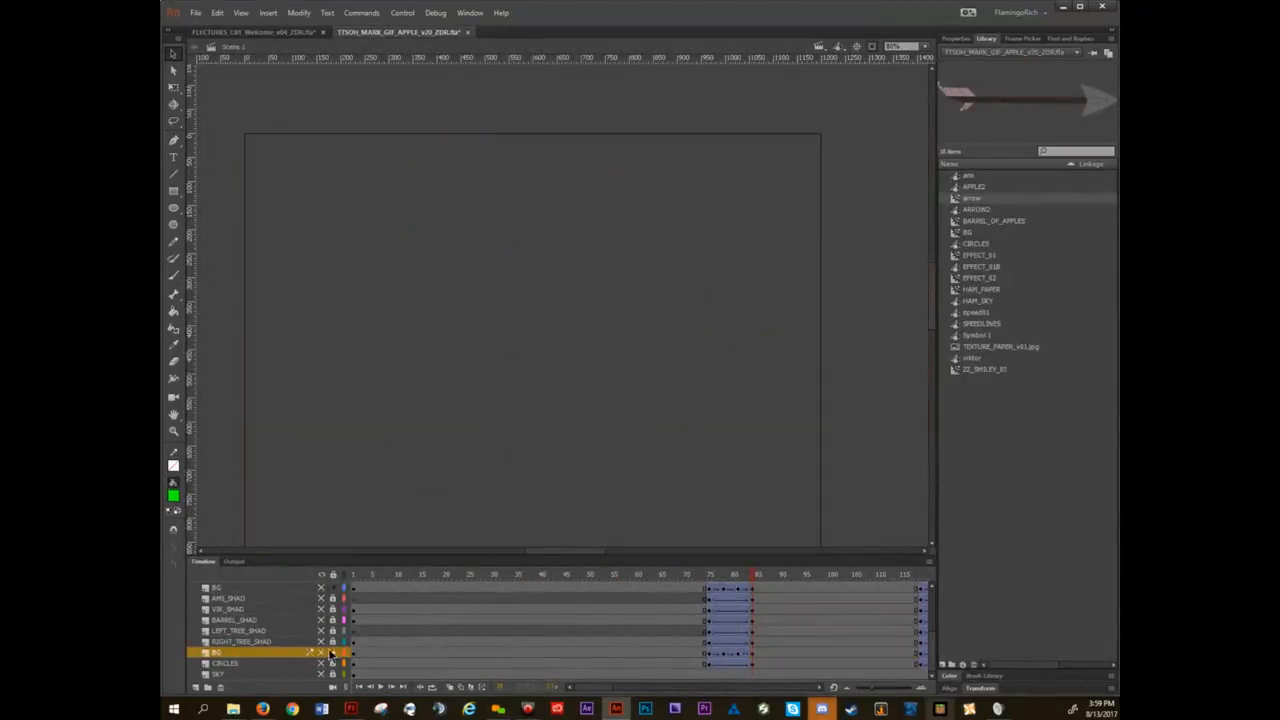
{"action": "left_click", "coordinate": [417, 587]}
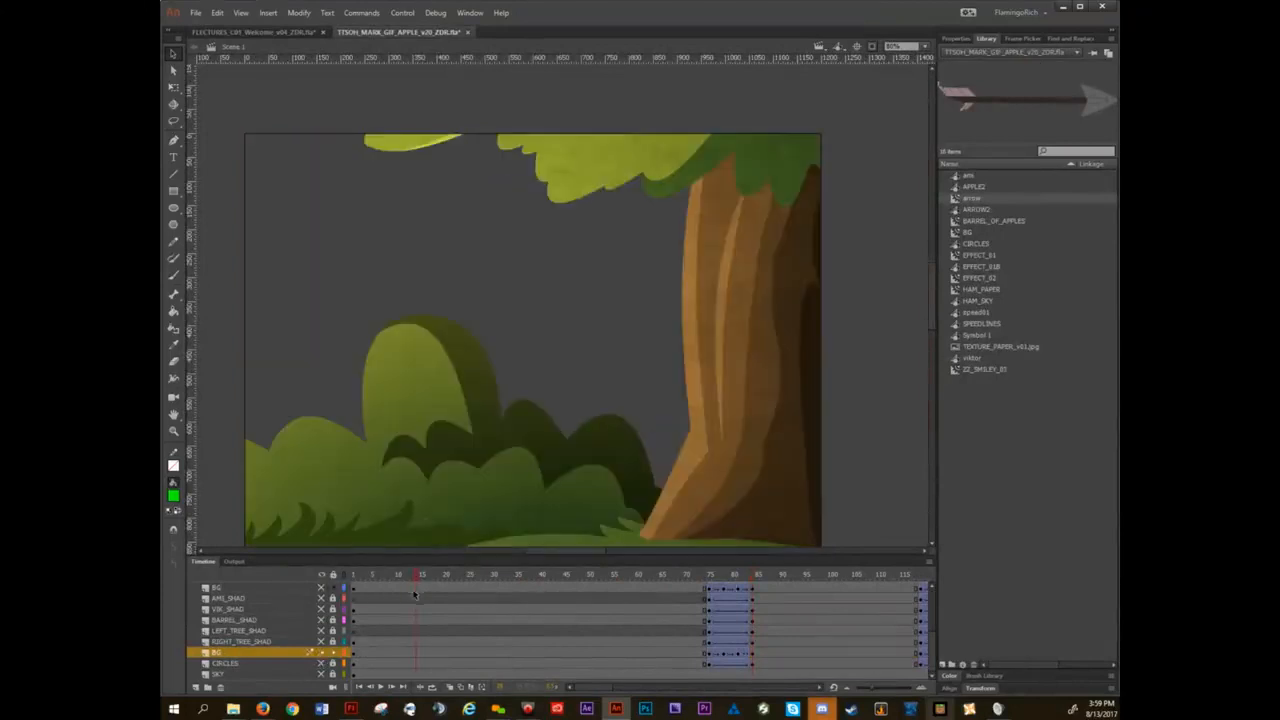
{"action": "scroll", "coordinate": [545, 392], "scroll_direction": "down", "scroll_amount": 2}
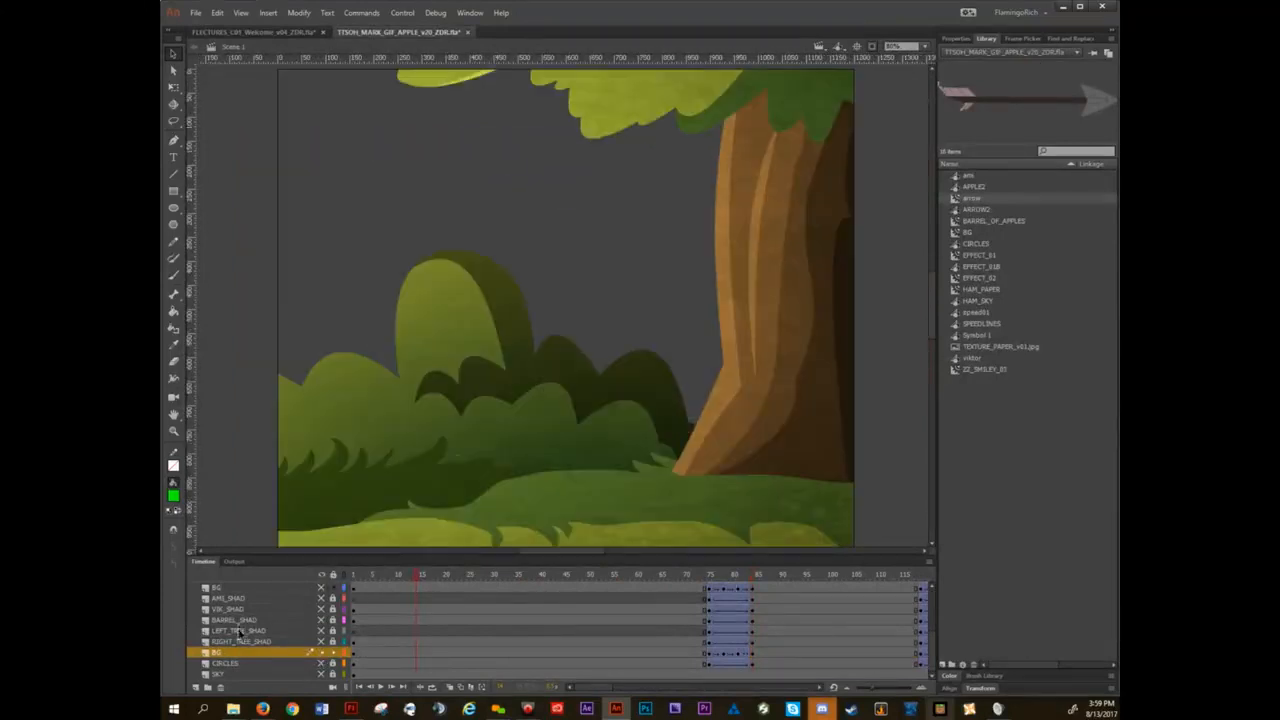
{"action": "left_click", "coordinate": [321, 595]}
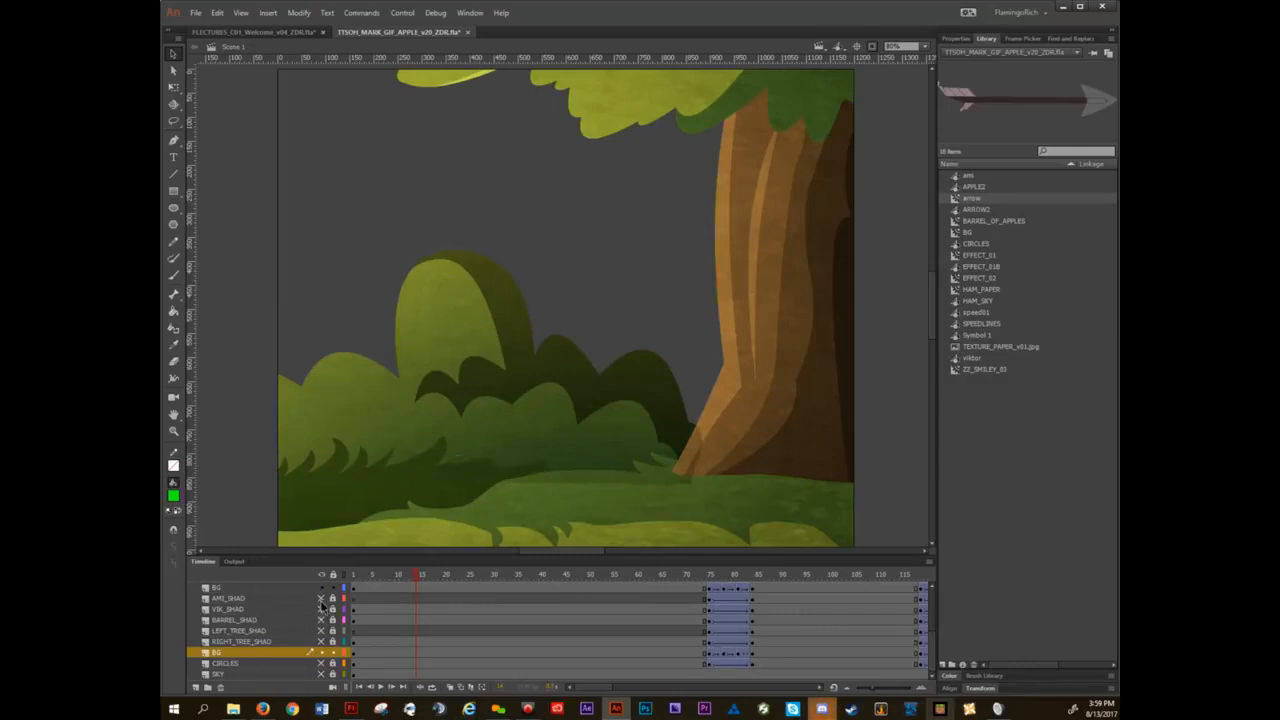
{"action": "left_click", "coordinate": [323, 651]}
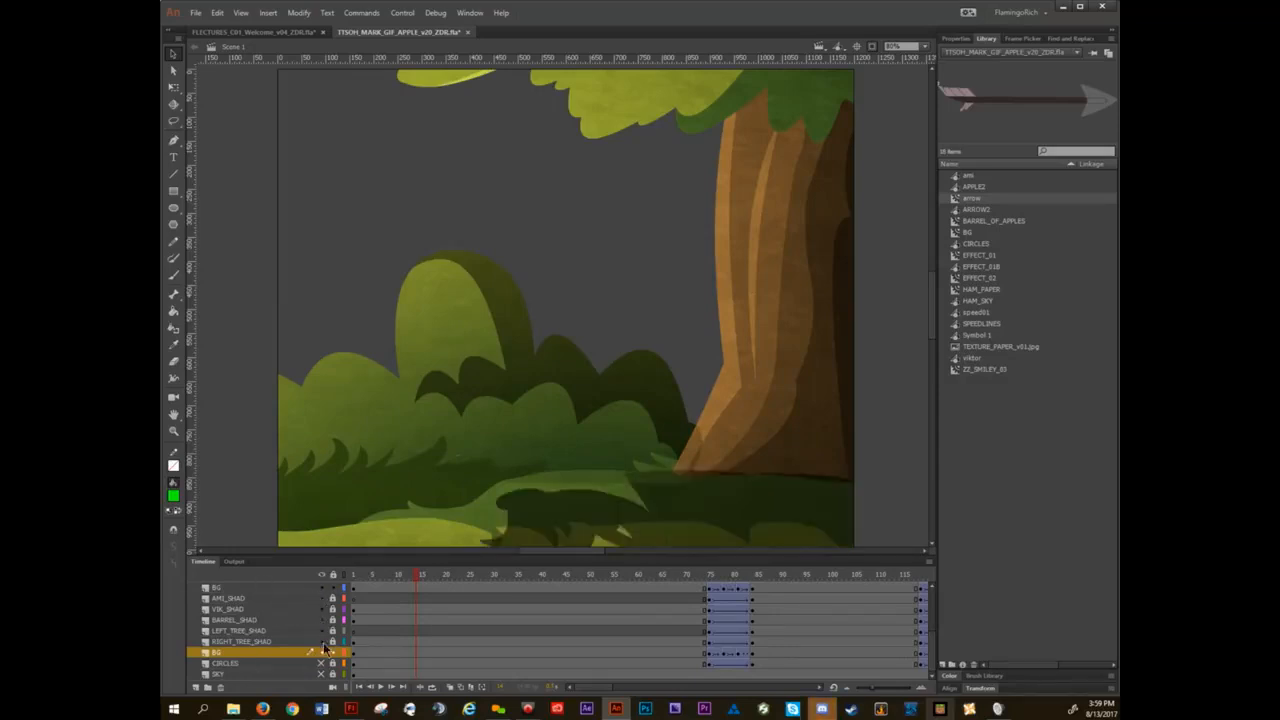
Temporarily hide the upper BG layer to examine the shadow shapes beneath it, and show the layer again.
{"action": "left_click_drag", "start_coordinate": [632, 460], "coordinate": [563, 366]}
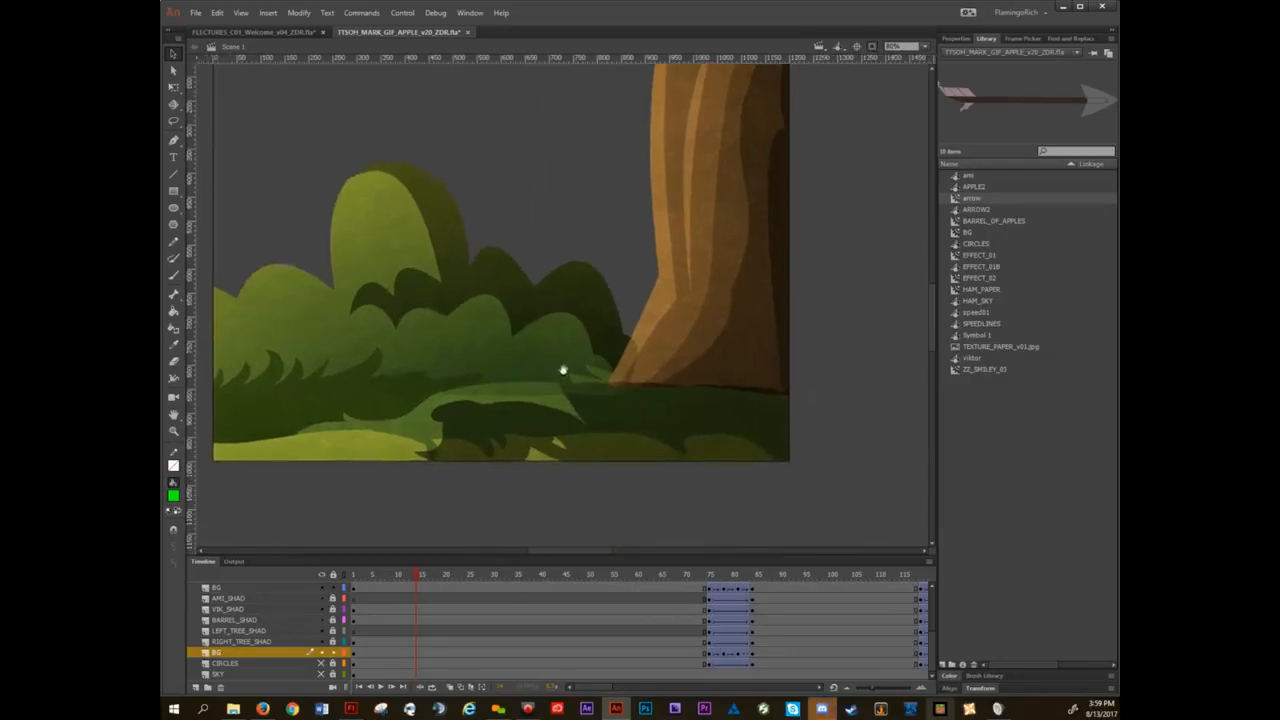
{"action": "left_click", "coordinate": [321, 589]}
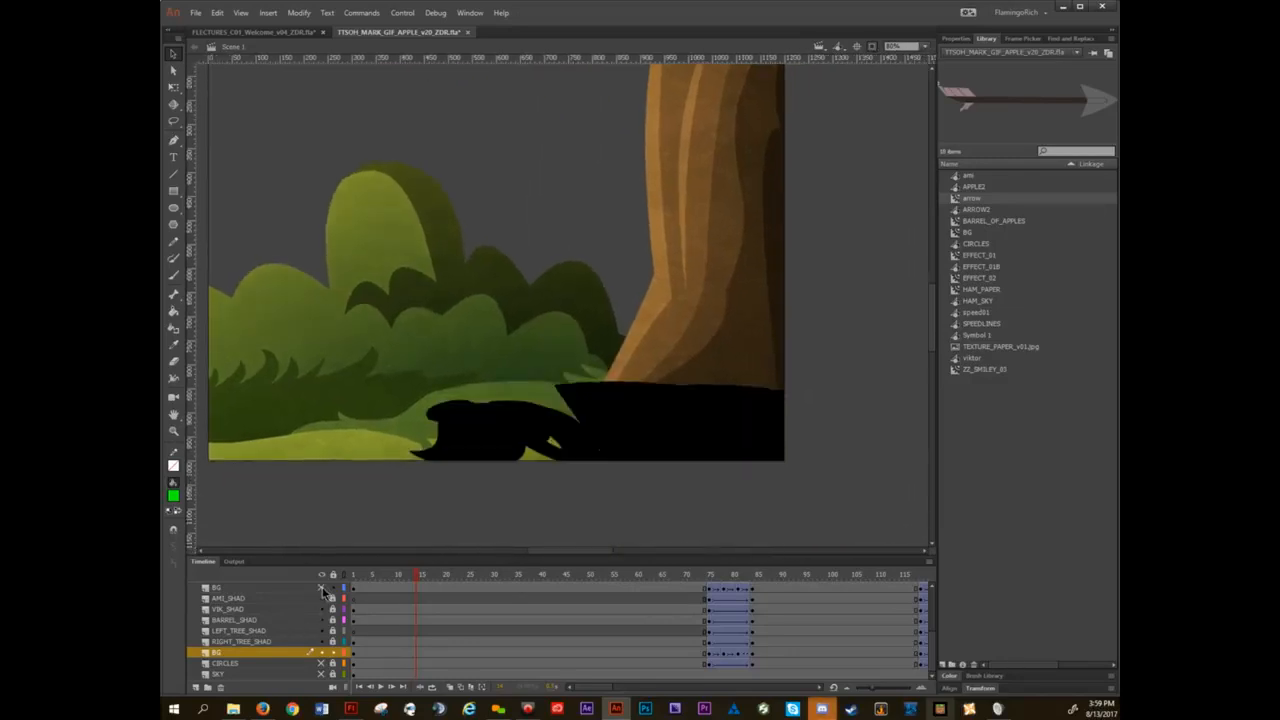
{"action": "left_click", "coordinate": [321, 589]}
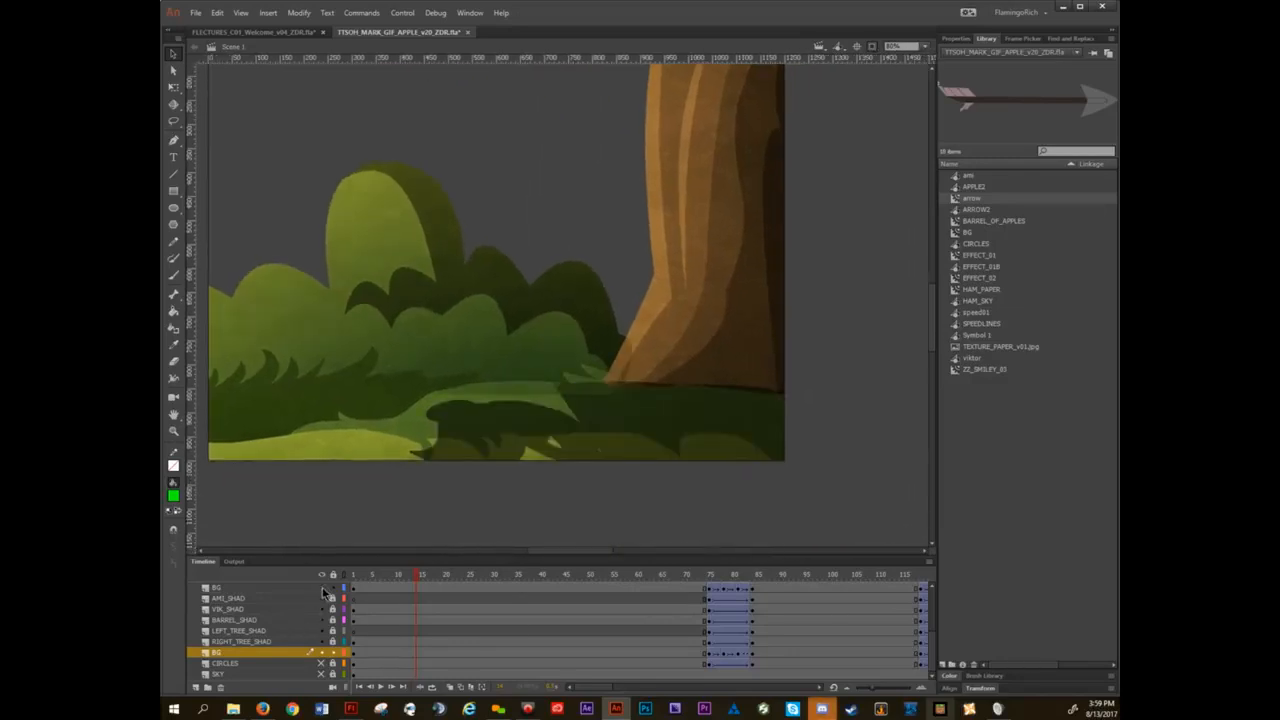
Move the upper BG layer's semi-transparent instance upward, clear of the ground shadows, and display its instance properties.
{"action": "left_click", "coordinate": [455, 322]}
{"action": "scroll", "coordinate": [455, 322], "scroll_direction": "down", "scroll_amount": 2}
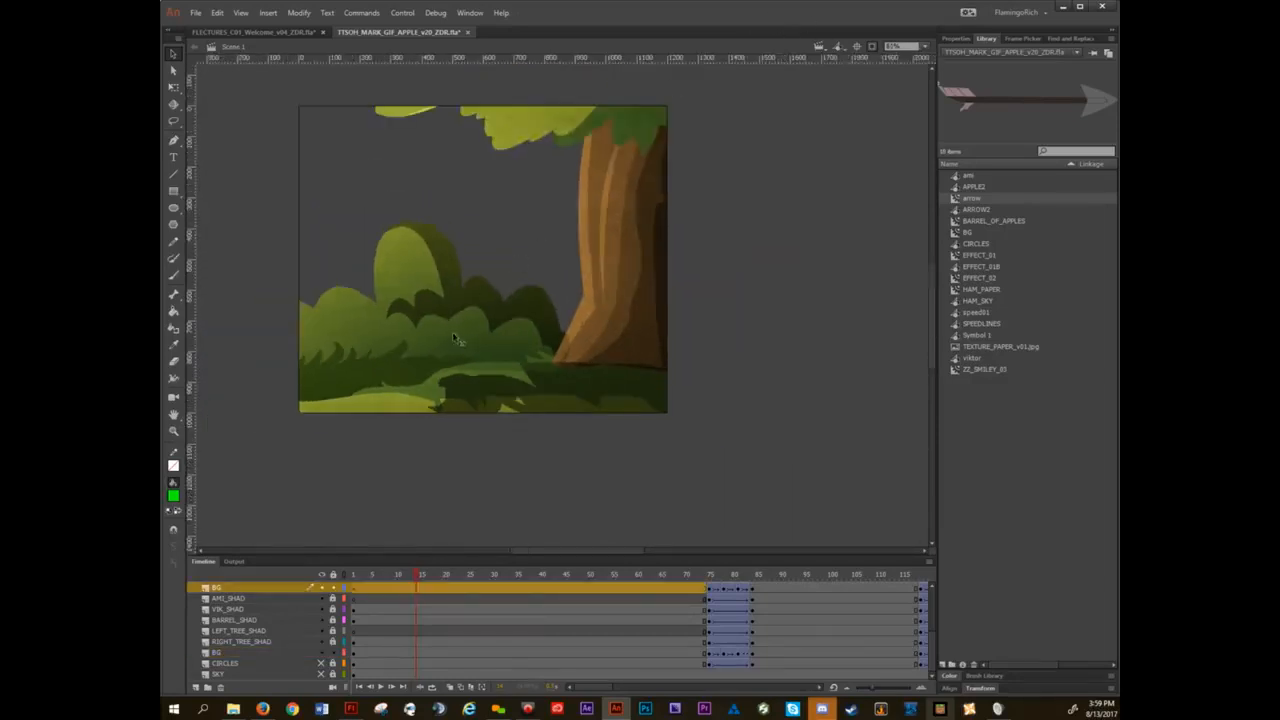
{"action": "left_click_drag", "start_coordinate": [453, 336], "coordinate": [445, 216]}
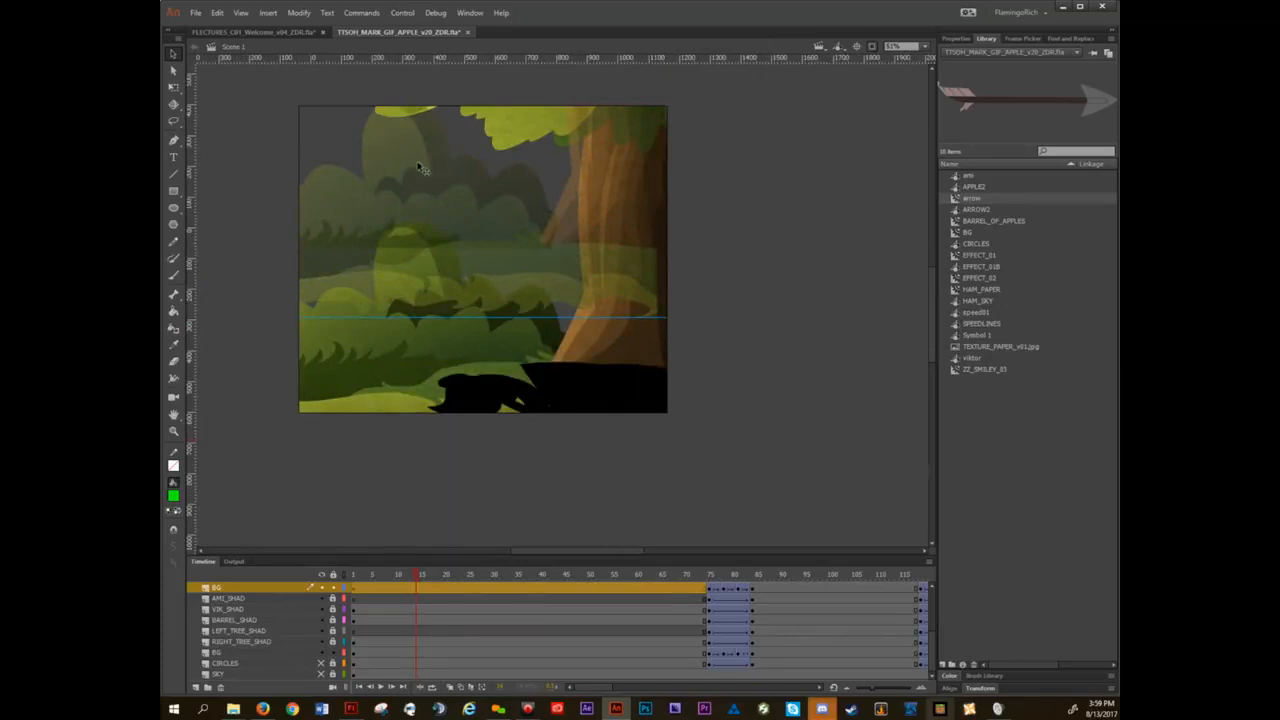
{"action": "left_click", "coordinate": [955, 39]}
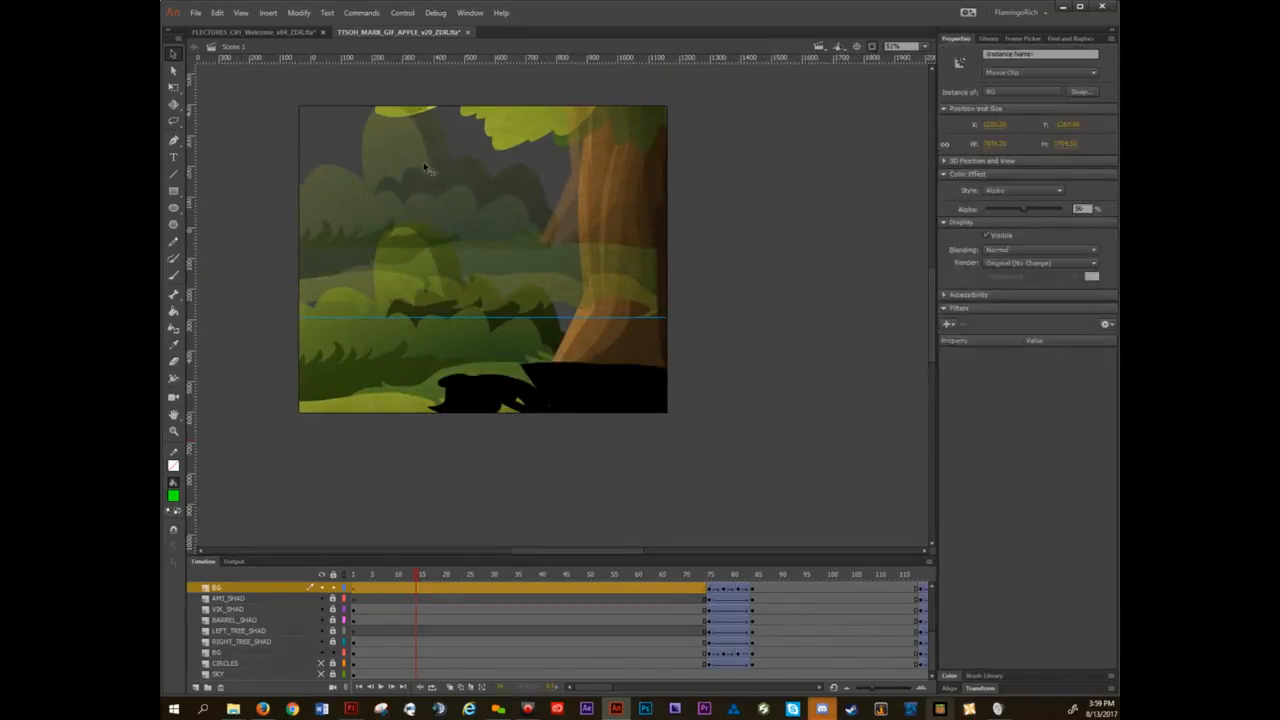
{"action": "left_click_drag", "start_coordinate": [416, 163], "coordinate": [428, 117]}
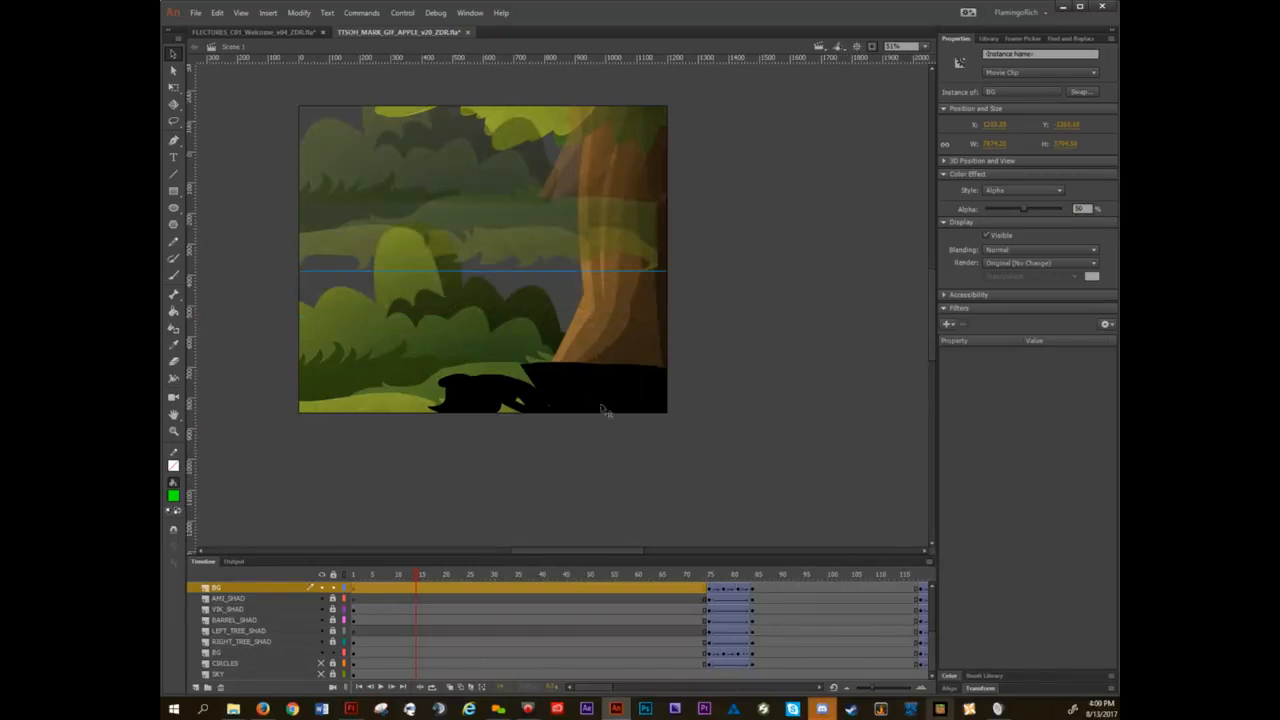
Undo the last move of the upper BG layer's instance and open the BG symbol for editing in place.
{"action": "key", "text": "ctrl+z"}
{"action": "key", "text": "ctrl+z"}
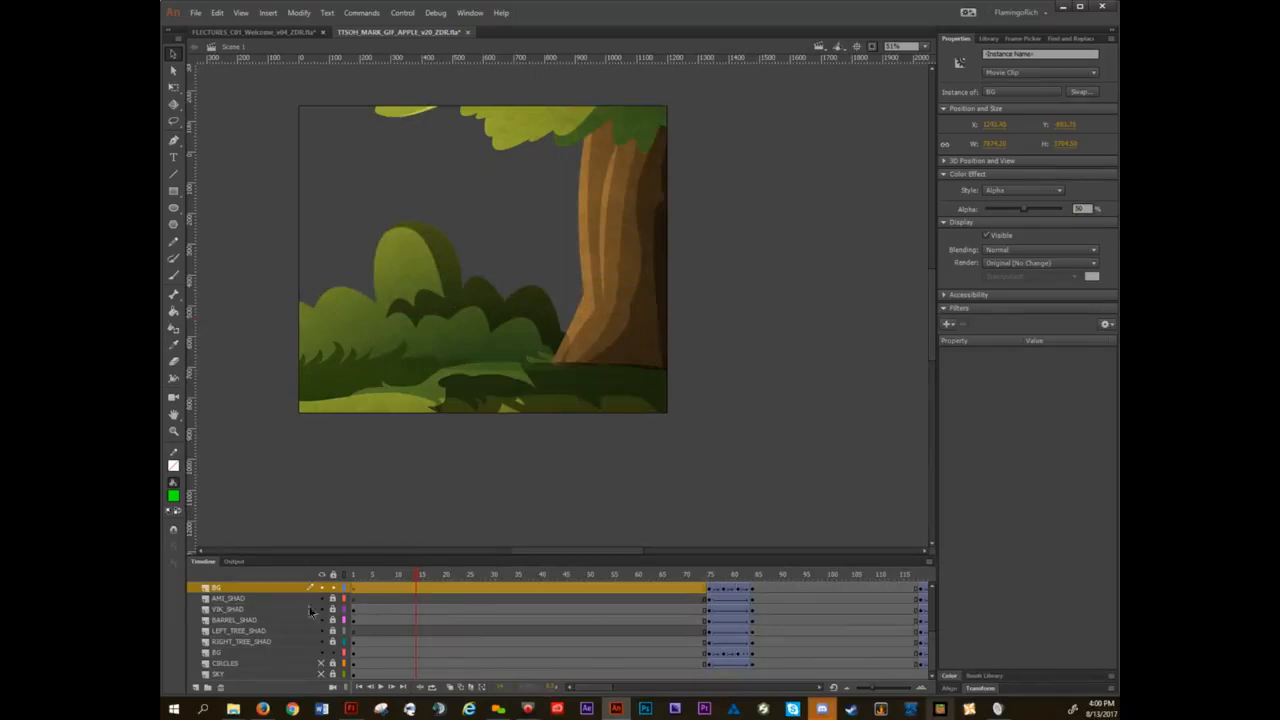
{"action": "key", "text": "space"}
{"action": "left_click_drag", "start_coordinate": [460, 256], "coordinate": [516, 287]}
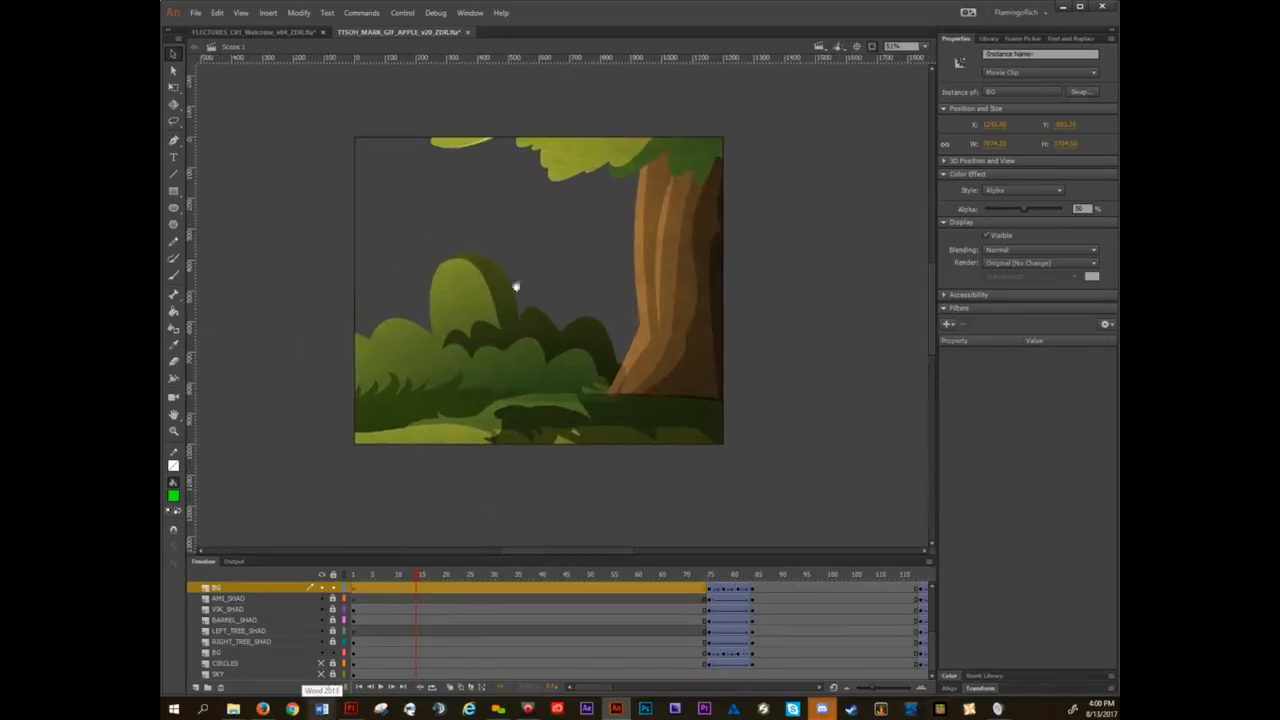
{"action": "double_click", "coordinate": [476, 292]}
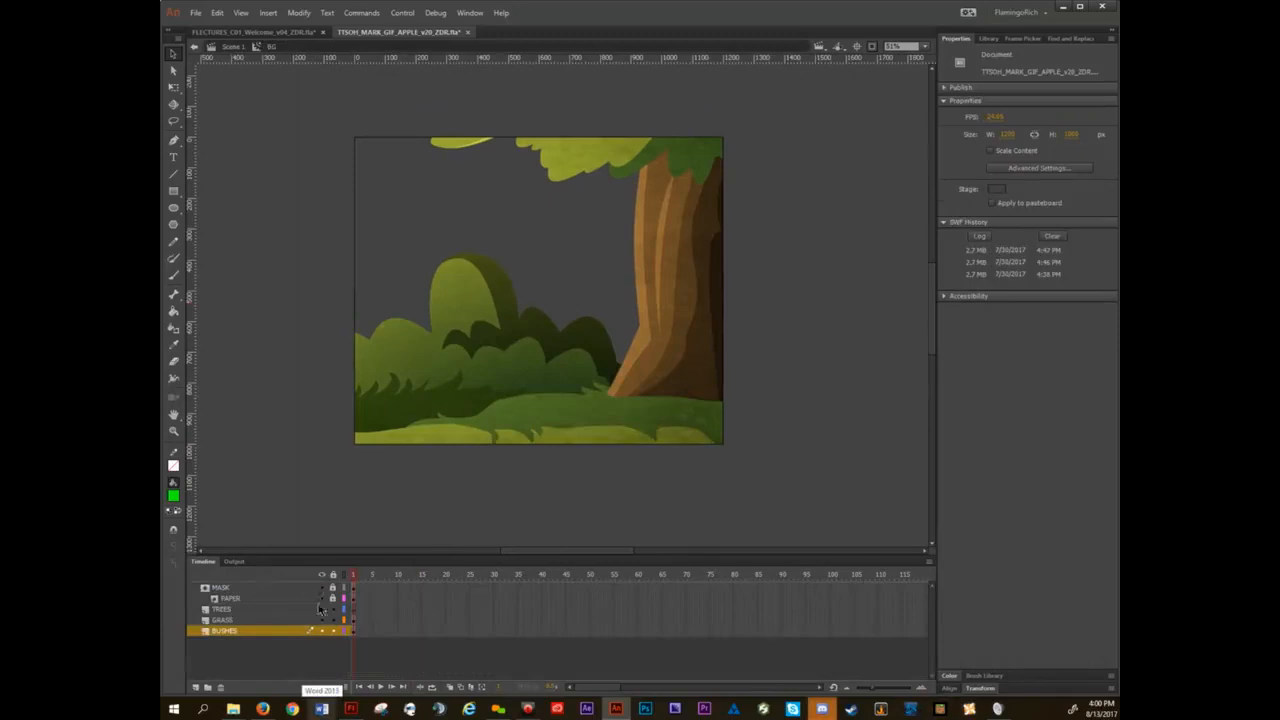
With Free Transform, skew and raise the bushes instance on the BUSHES layer, and return to the main scene.
{"action": "left_click", "coordinate": [290, 630]}
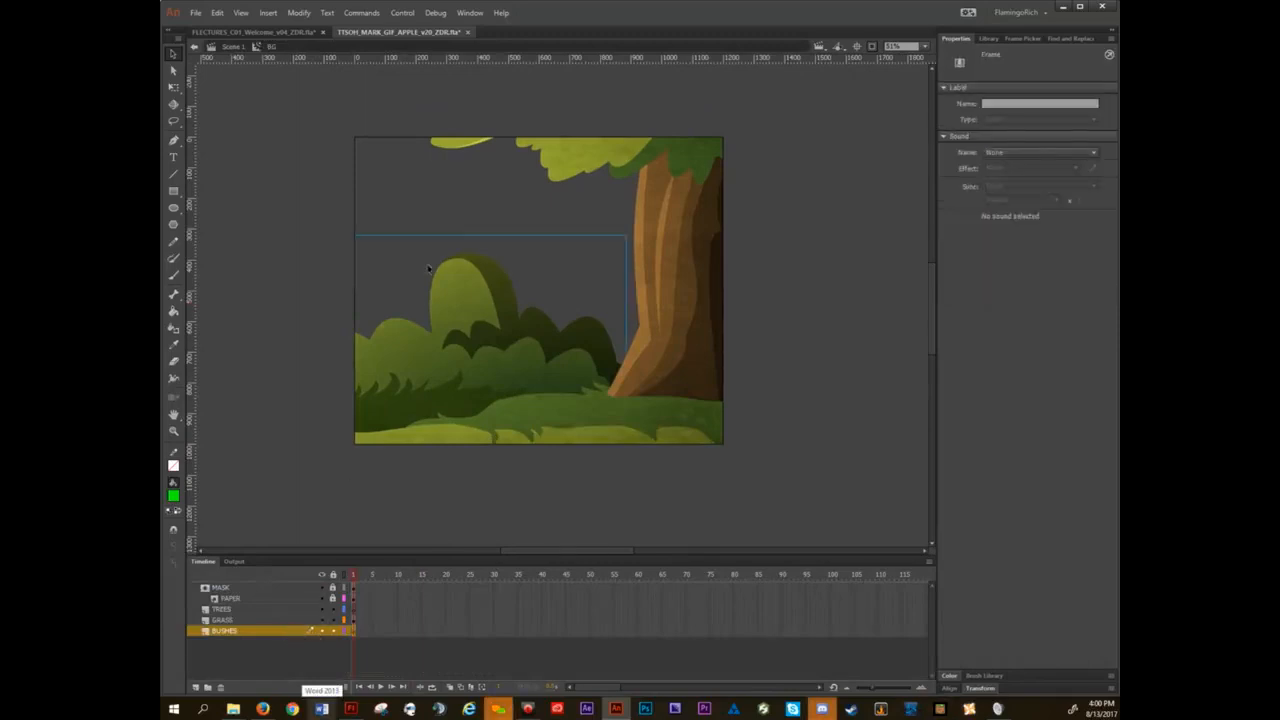
{"action": "key", "text": "q"}
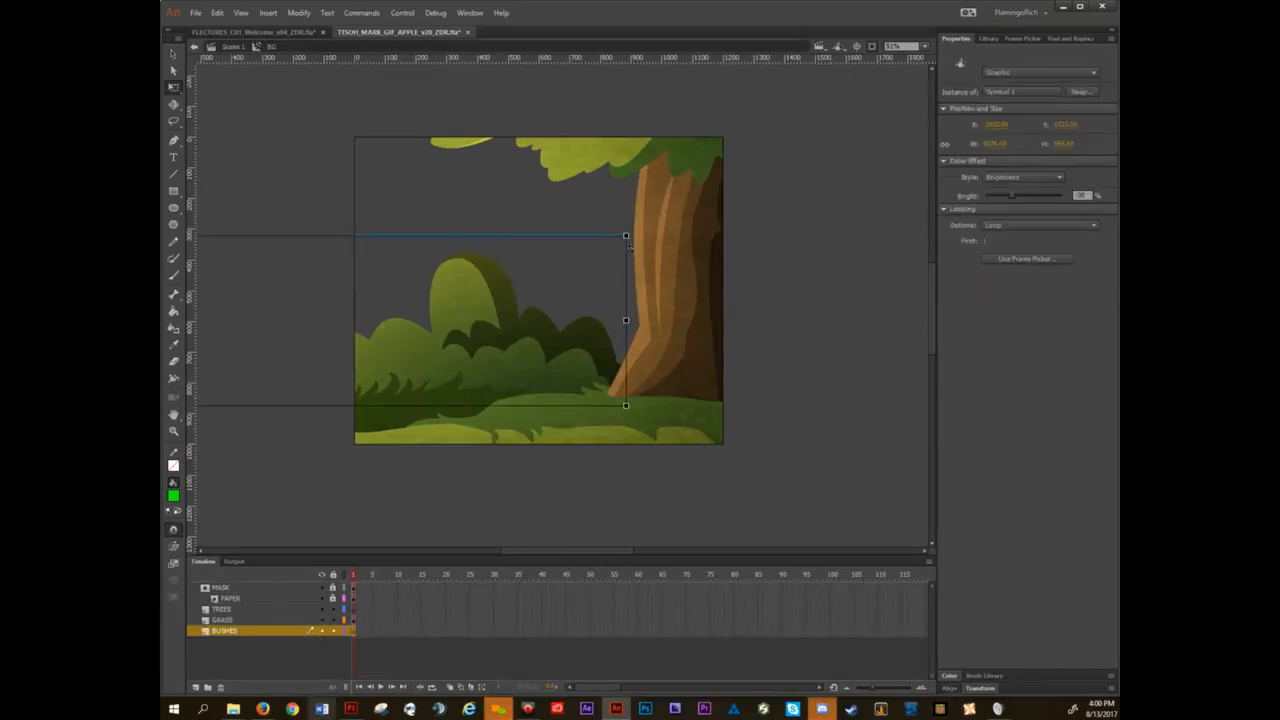
{"action": "left_click_drag", "start_coordinate": [629, 247], "coordinate": [636, 203]}
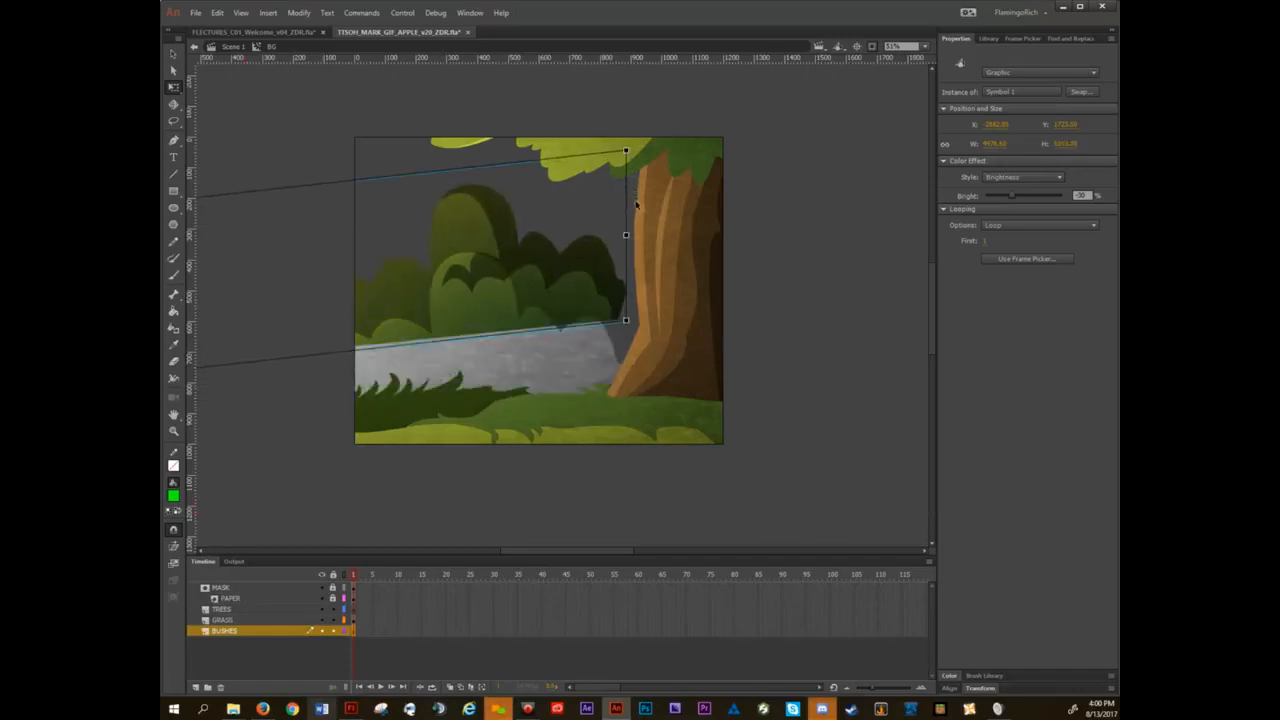
{"action": "double_click", "coordinate": [309, 100]}
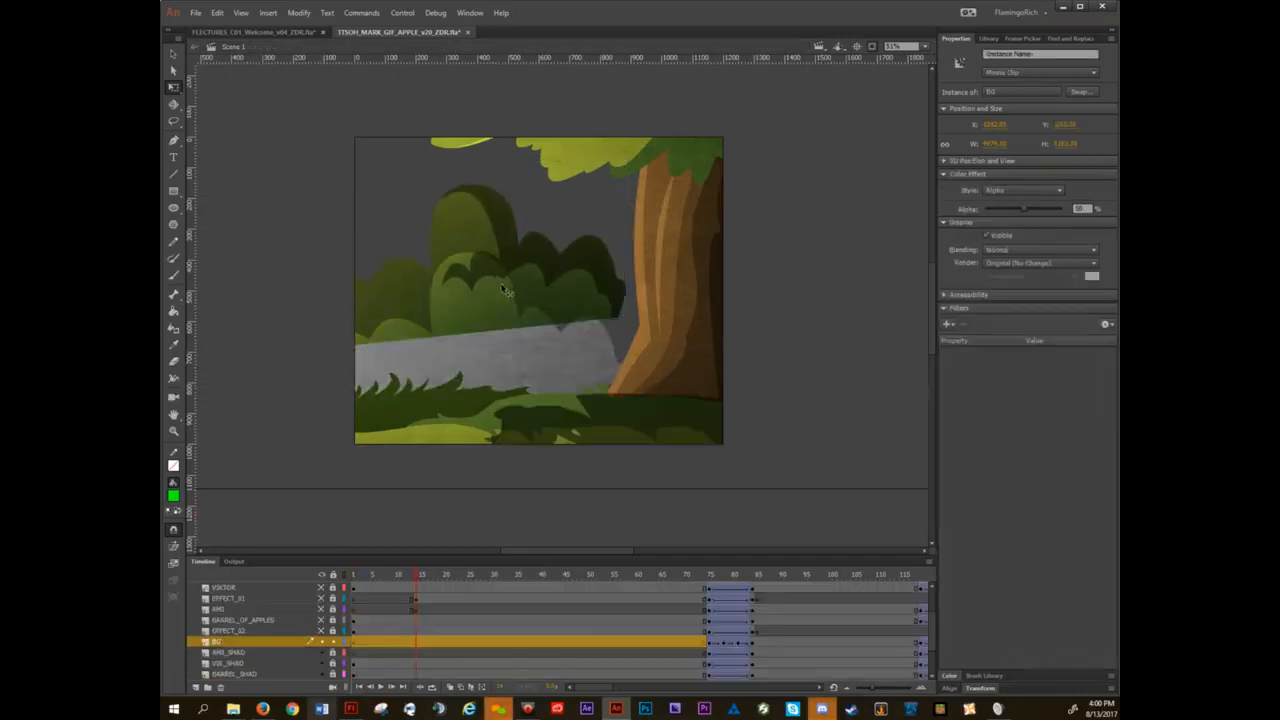
Move the upper BG instance sideways to compare both BG instances, and undo that move and the bushes edit.
{"action": "left_click_drag", "start_coordinate": [393, 292], "coordinate": [595, 283]}
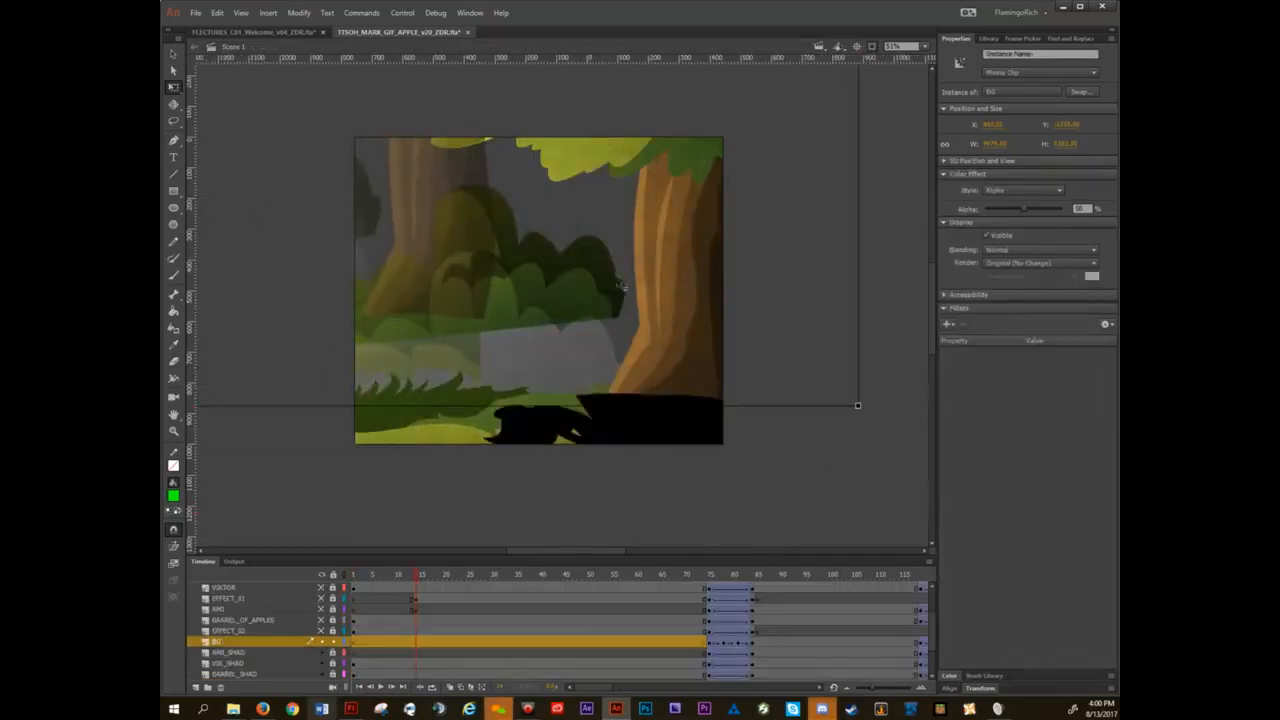
{"action": "double_click", "coordinate": [510, 245]}
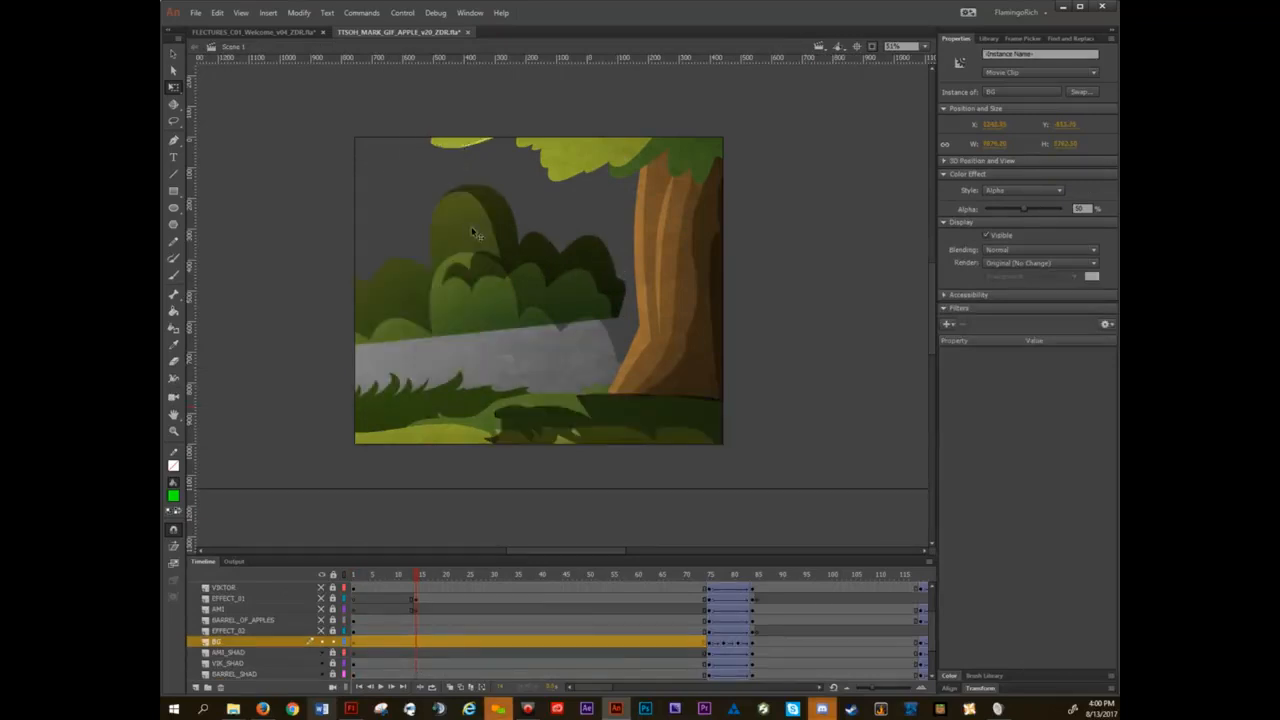
{"action": "double_click", "coordinate": [472, 230]}
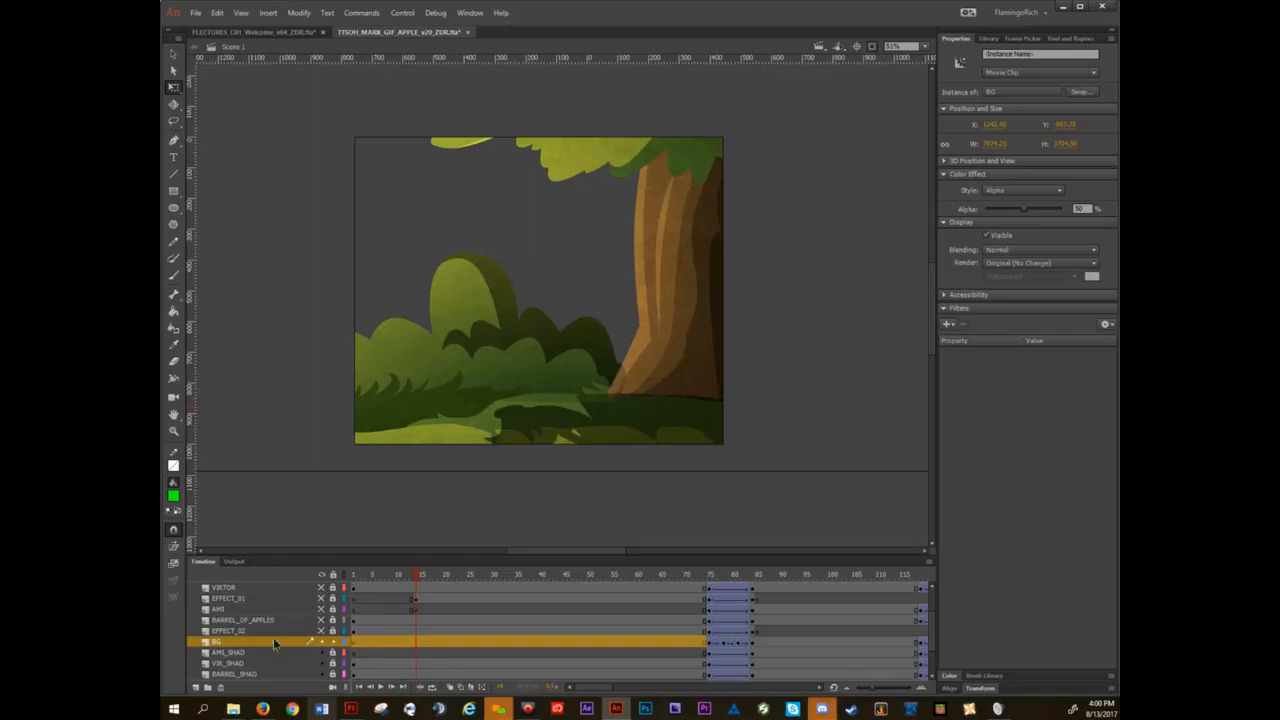
Examine the scene's layer stack between GIF_THUMBNAIL and SKY to see where the two BG layers sit.
{"action": "scroll", "coordinate": [289, 644], "scroll_direction": "down", "scroll_amount": 5}
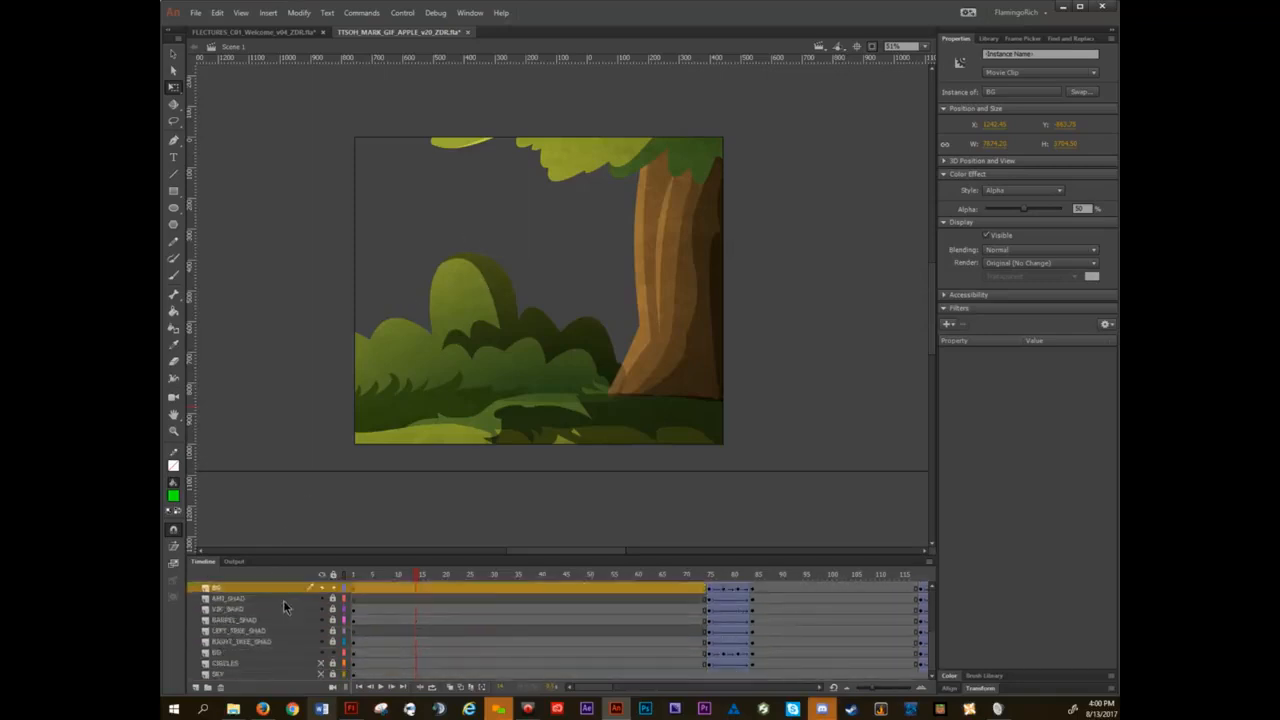
{"action": "scroll", "coordinate": [284, 603], "scroll_direction": "up", "scroll_amount": 5}
{"action": "scroll", "coordinate": [284, 605], "scroll_direction": "down", "scroll_amount": 5}
{"action": "scroll", "coordinate": [281, 609], "scroll_direction": "up", "scroll_amount": 5}
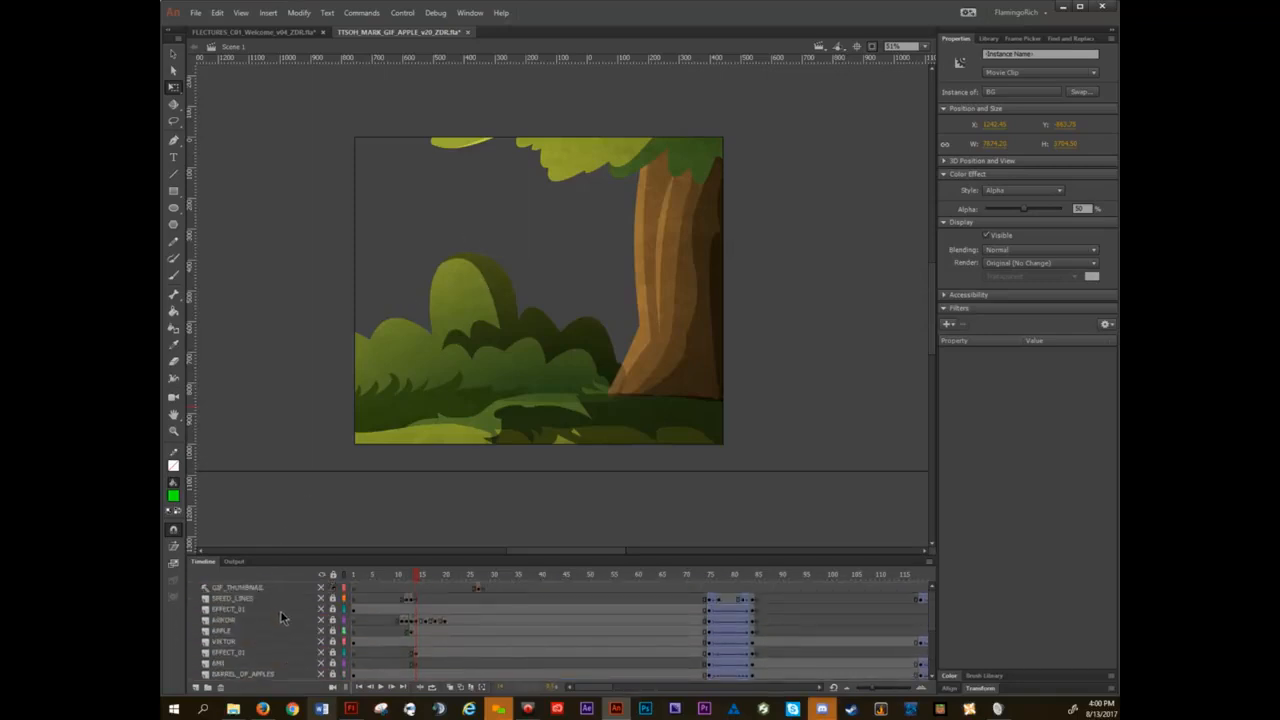
{"action": "scroll", "coordinate": [280, 612], "scroll_direction": "down", "scroll_amount": 5}
{"action": "scroll", "coordinate": [280, 612], "scroll_direction": "up", "scroll_amount": 5}
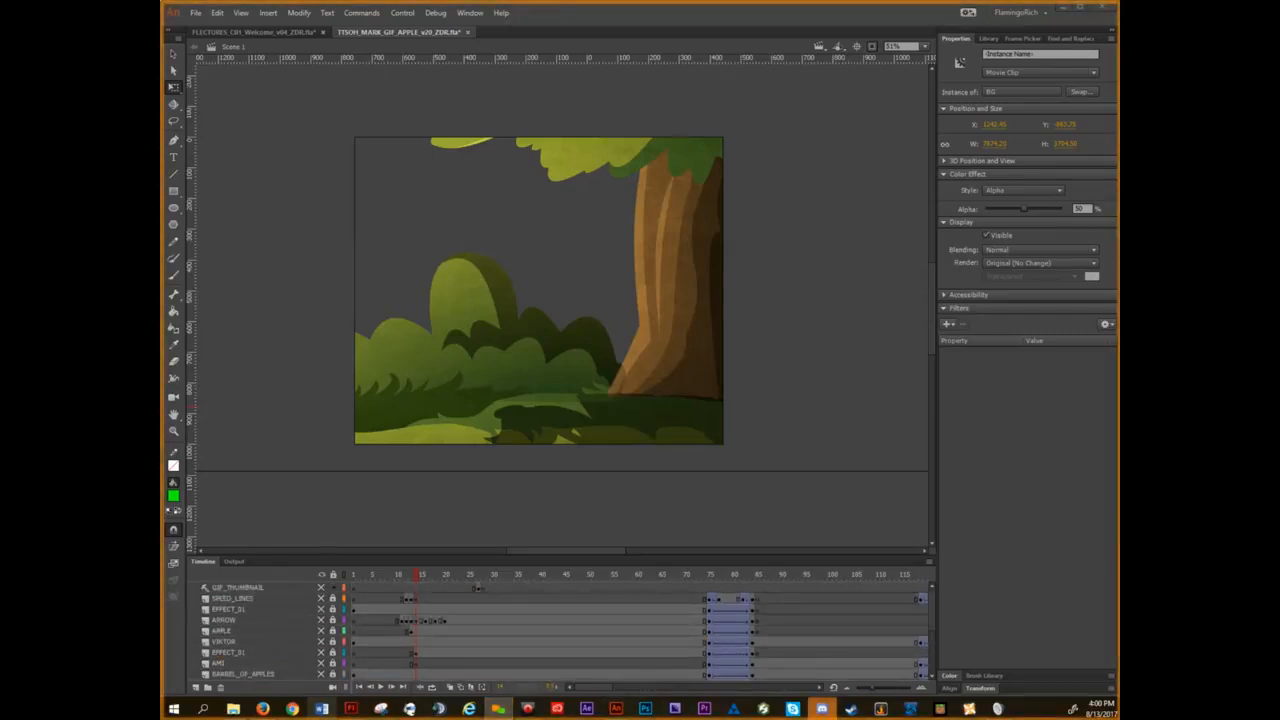
Return to the FLECTURES_C01_Welcome_v04_ZDR document, deselect the yellow smiley, and show the document's library.
{"action": "left_click", "coordinate": [467, 32]}
{"action": "left_click", "coordinate": [669, 370]}
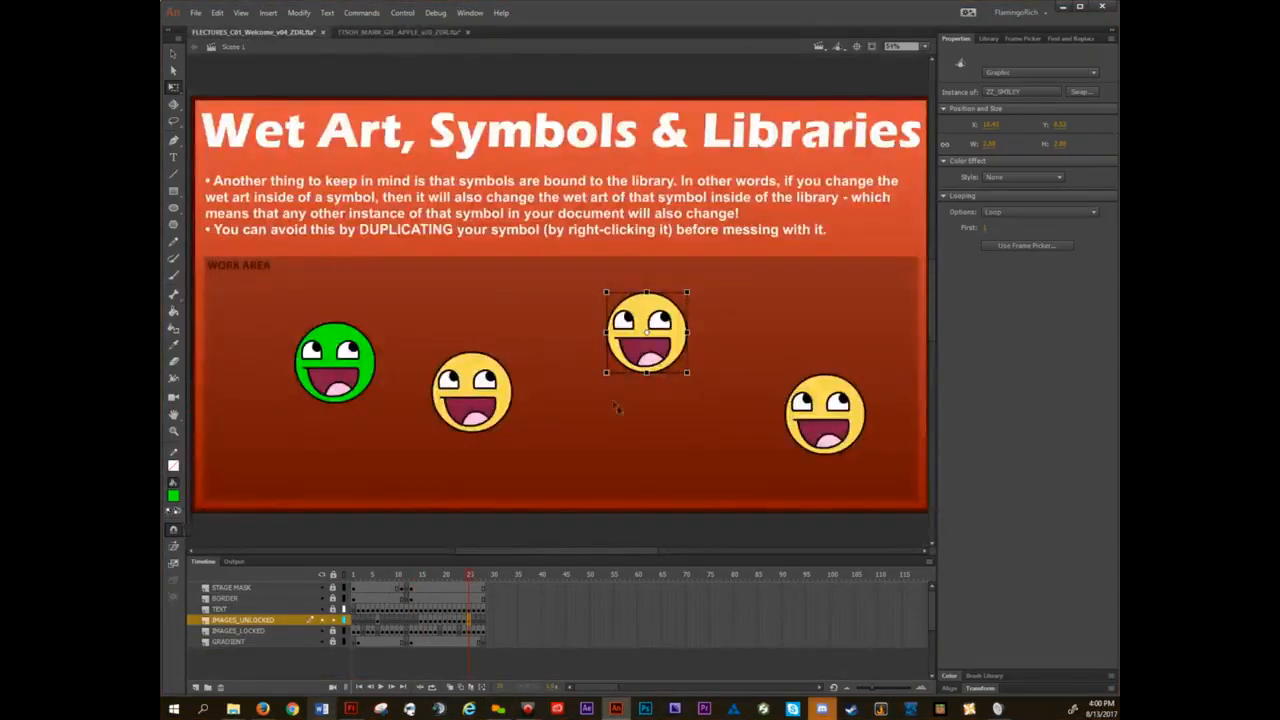
{"action": "left_click", "coordinate": [628, 440]}
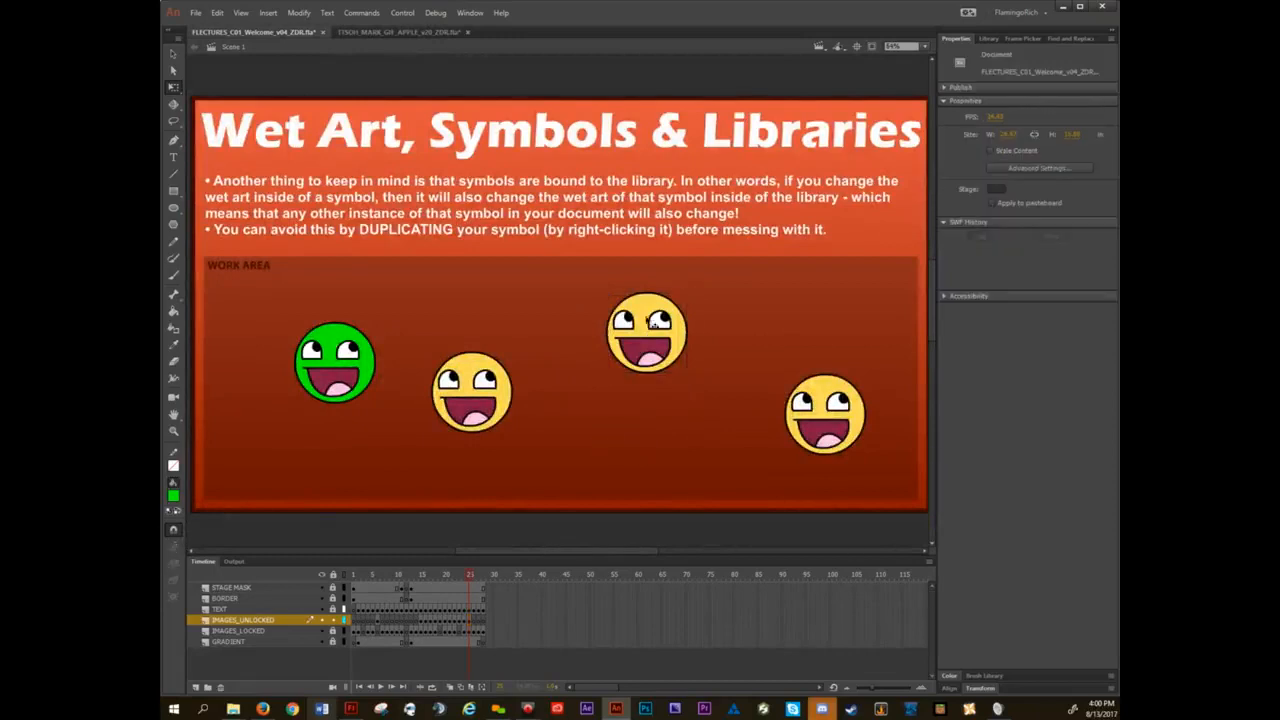
{"action": "left_click", "coordinate": [988, 38]}
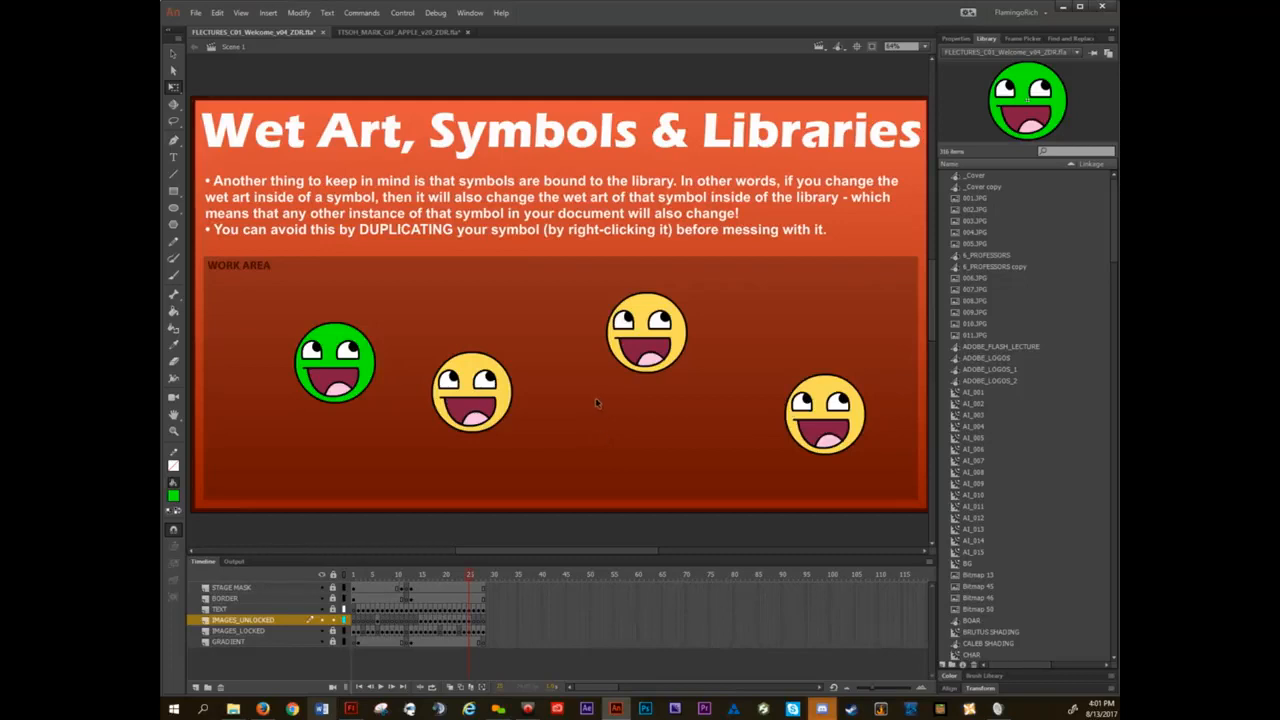
Advance to the Flash Tools slide and show the document properties with the colour and transform settings expanded below them.
{"action": "key", "text": "period"}
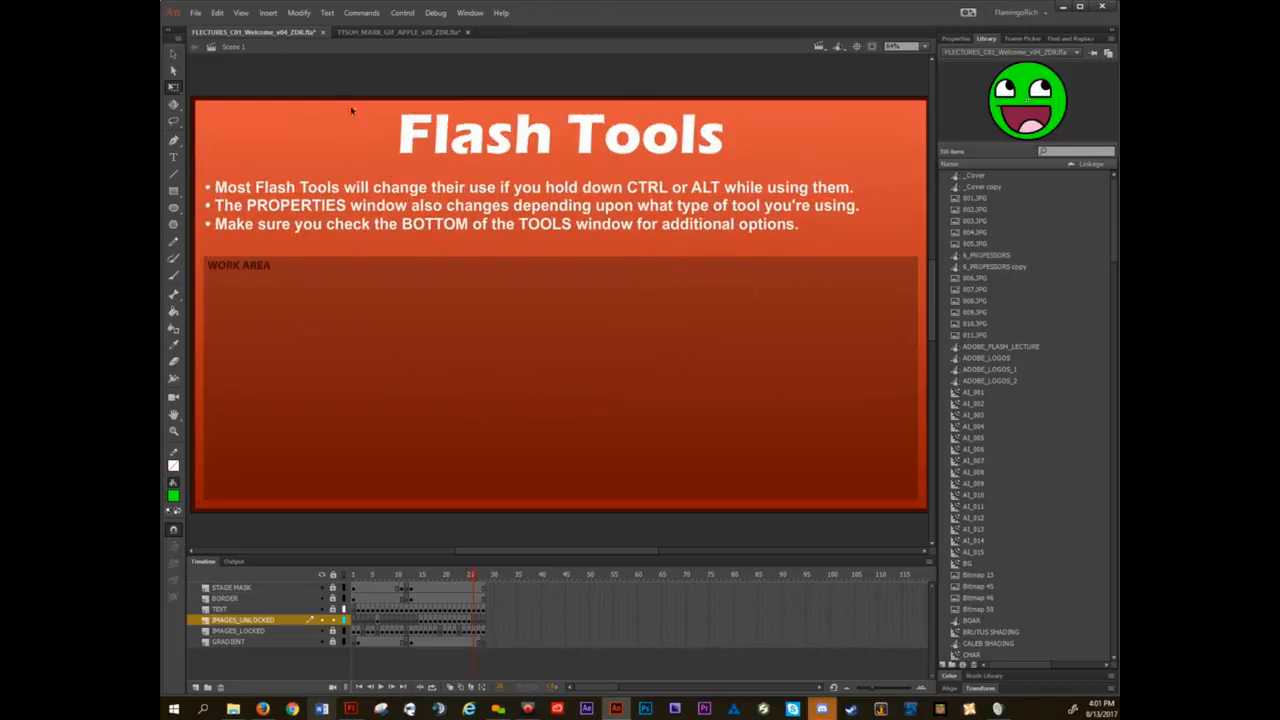
{"action": "left_click", "coordinate": [956, 39]}
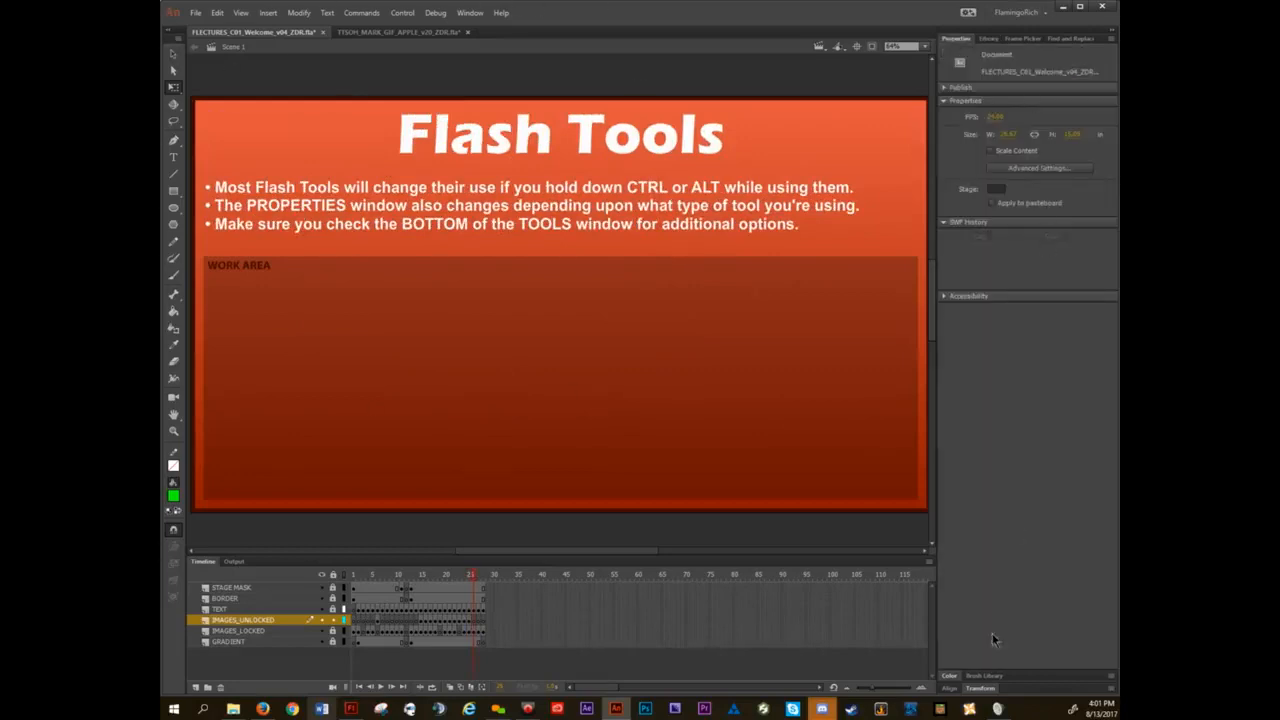
{"action": "left_click", "coordinate": [955, 676]}
{"action": "left_click", "coordinate": [979, 689]}
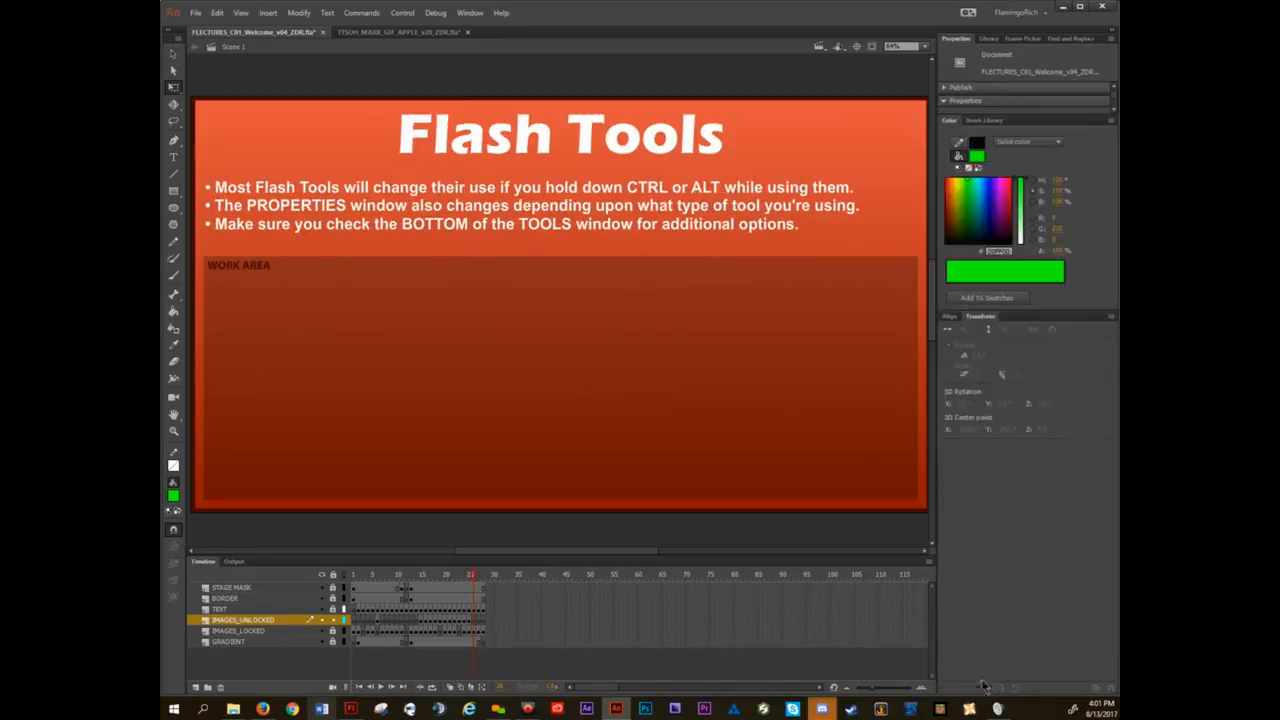
{"action": "left_click_drag", "start_coordinate": [1015, 115], "coordinate": [1016, 357]}
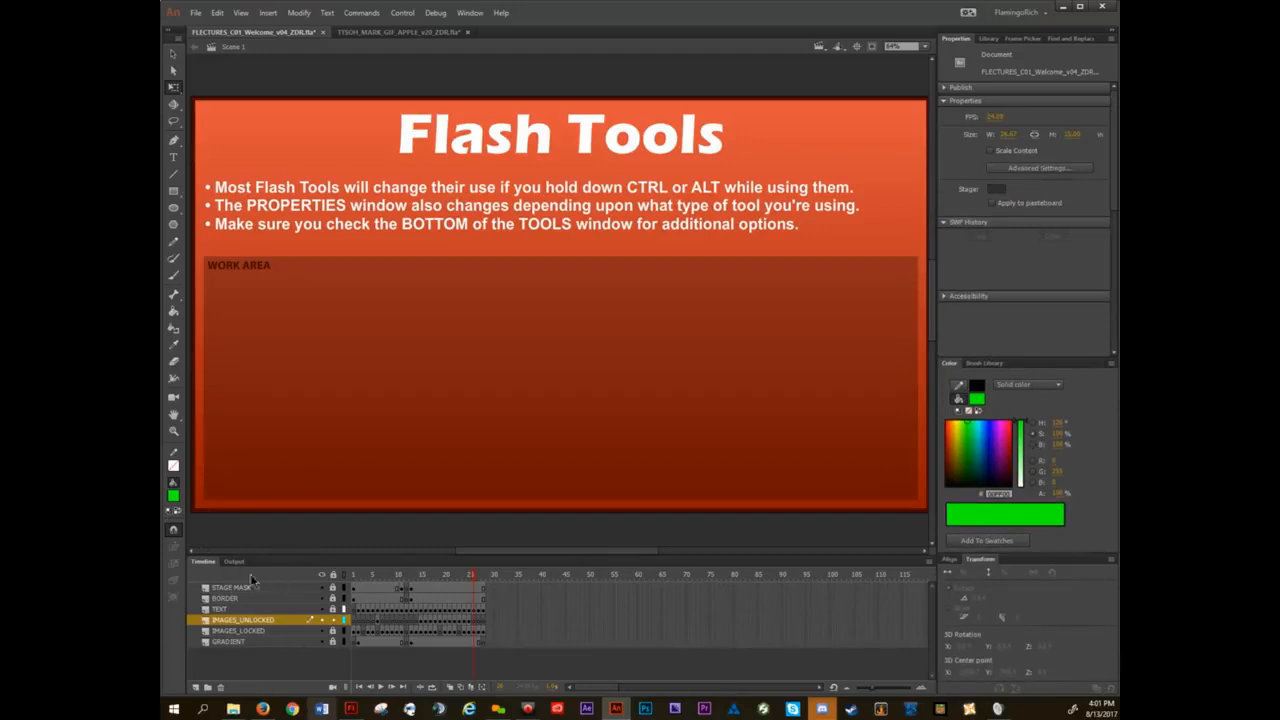
{"action": "left_click", "coordinate": [990, 38]}
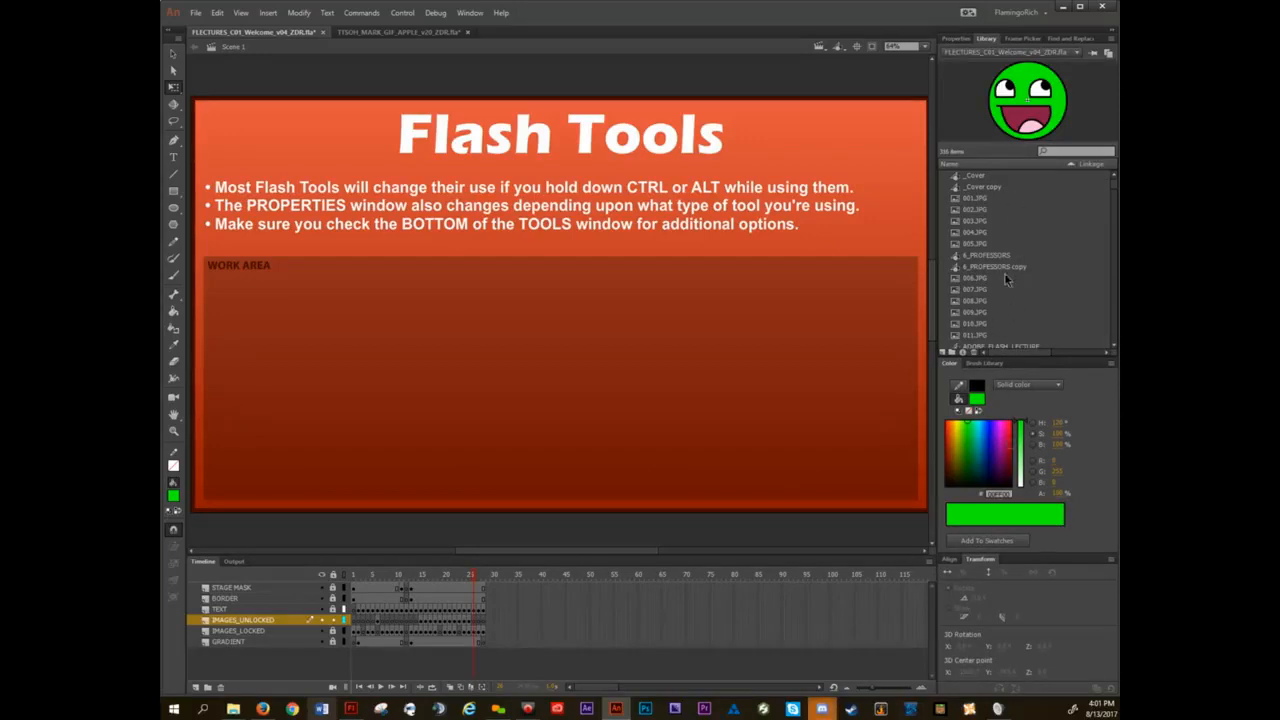
{"action": "left_click", "coordinate": [957, 39]}
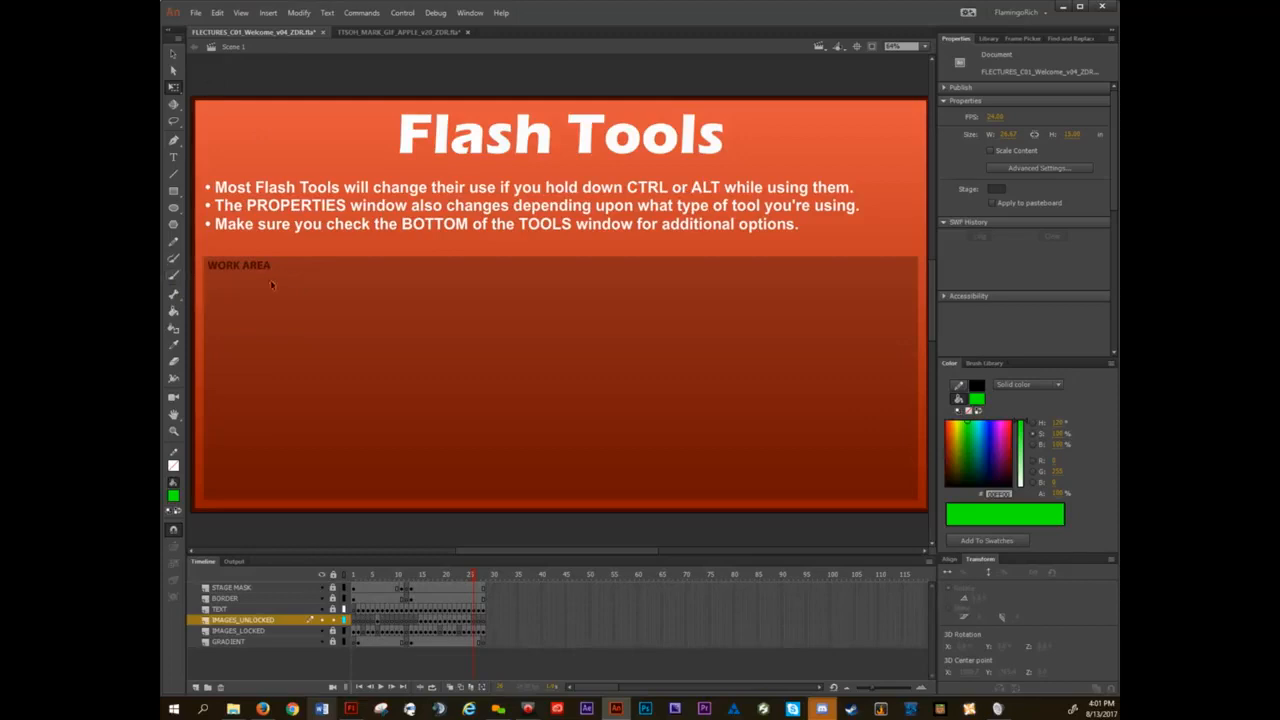
Activate the Selection, Subselection and Free Transform tools in turn, and widen the tool set so it spreads over several columns.
{"action": "left_click", "coordinate": [174, 55]}
{"action": "left_click", "coordinate": [174, 72]}
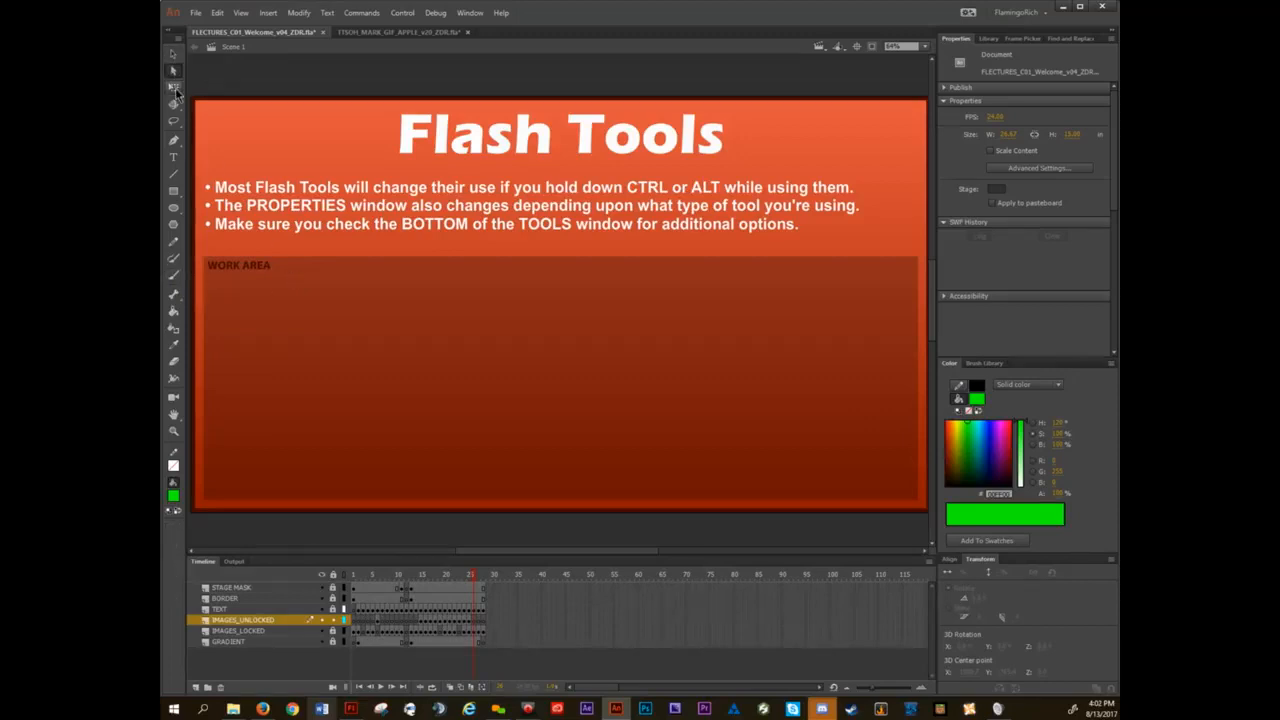
{"action": "left_click", "coordinate": [175, 90]}
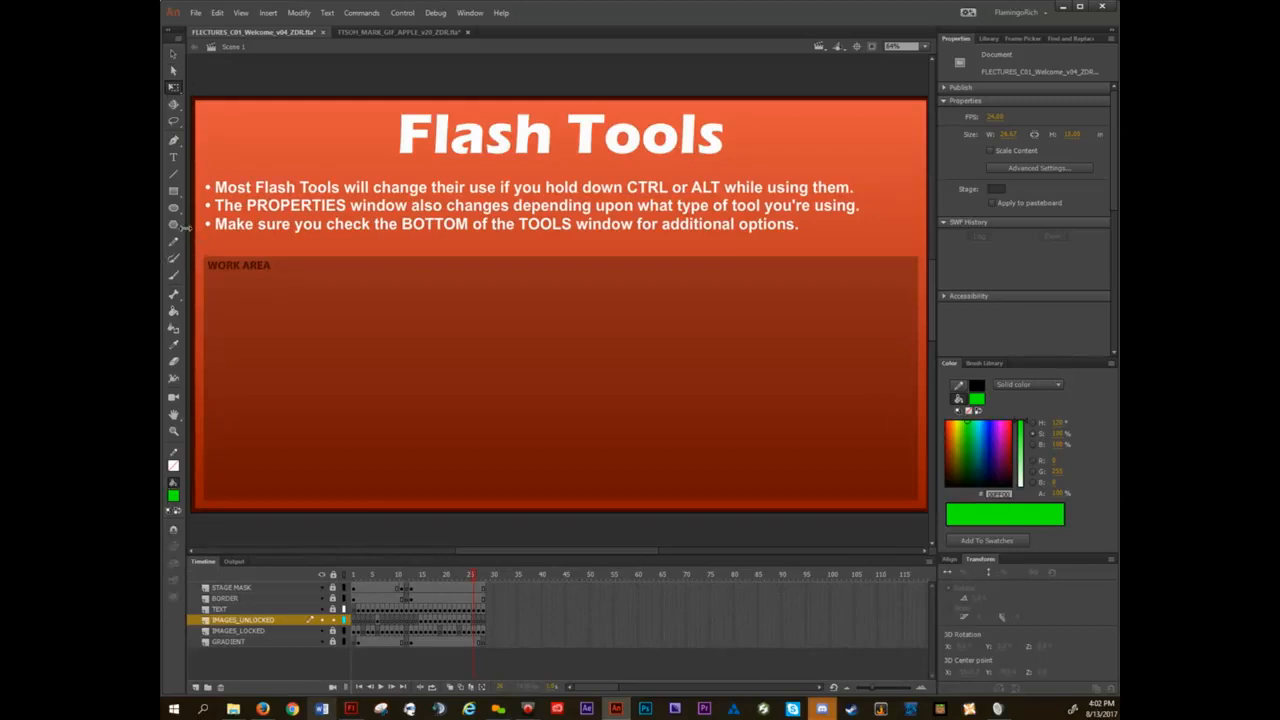
{"action": "left_click_drag", "start_coordinate": [185, 228], "coordinate": [285, 210]}
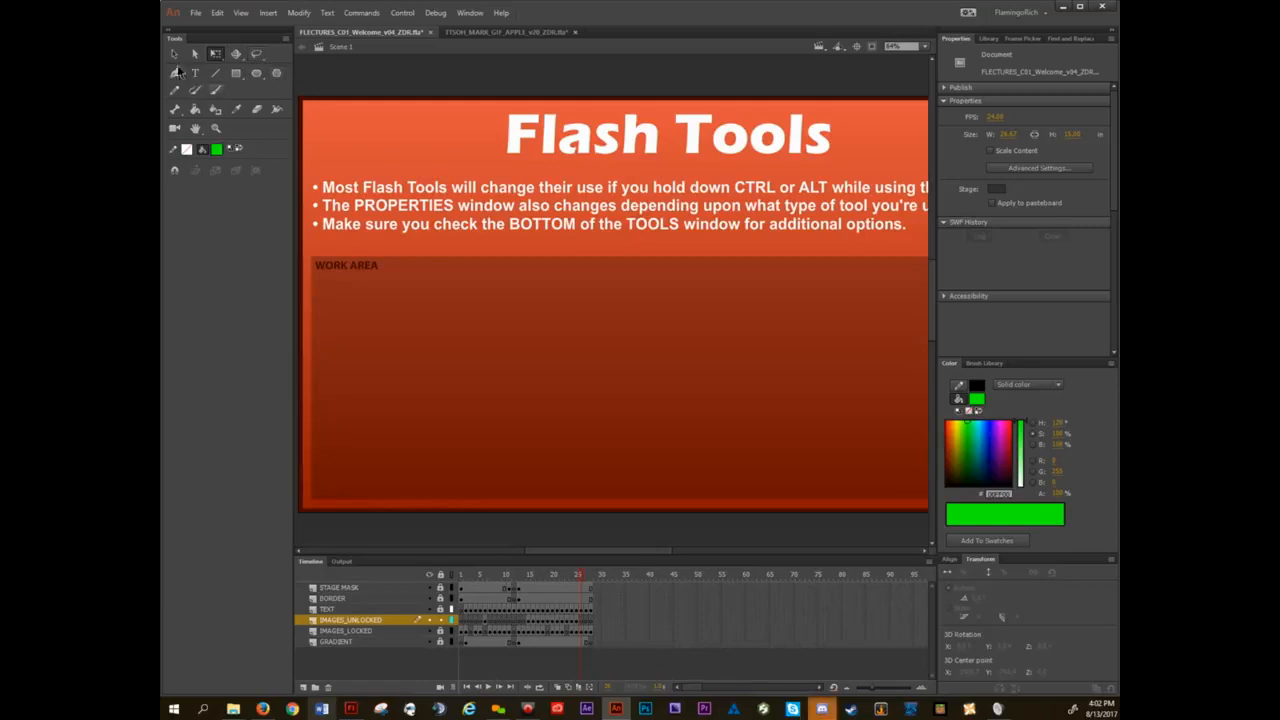
Go through the Subselection, Gradient Transform and 3D Translation tools, and show the variants of the Lasso Tool.
{"action": "left_click", "coordinate": [196, 57]}
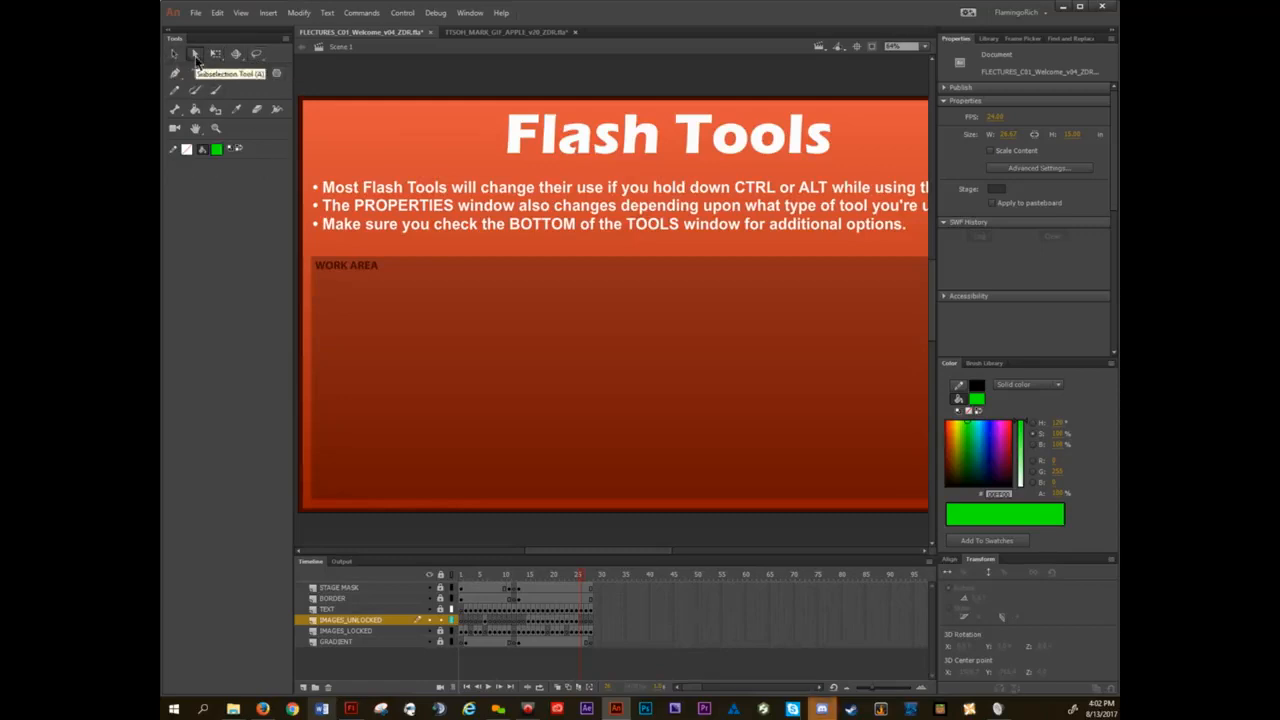
{"action": "left_click", "coordinate": [215, 54]}
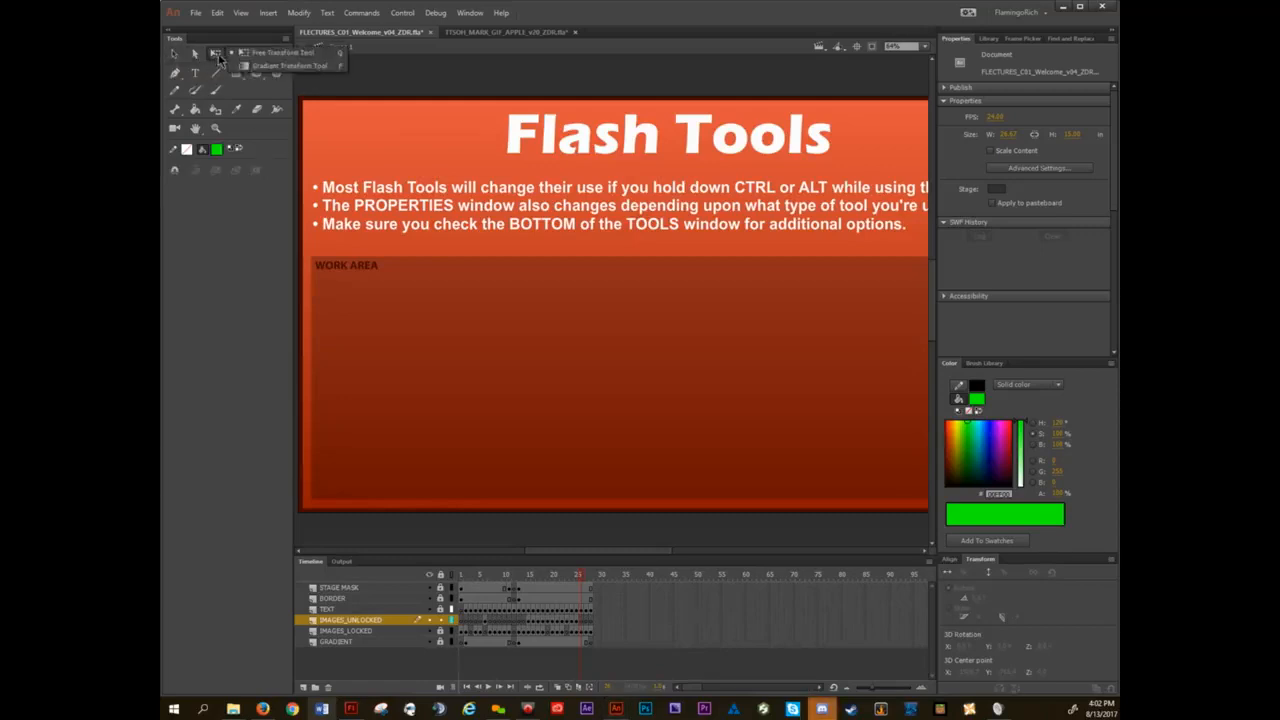
{"action": "left_click", "coordinate": [250, 65]}
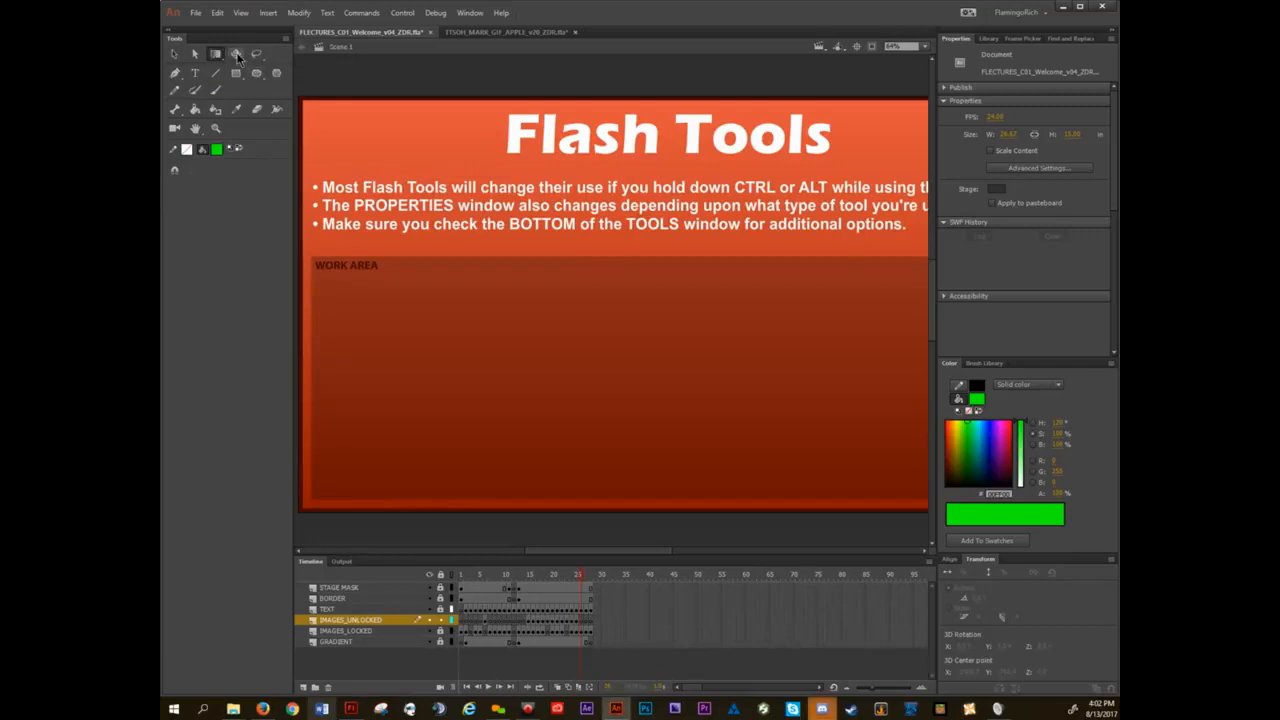
{"action": "left_click", "coordinate": [237, 56]}
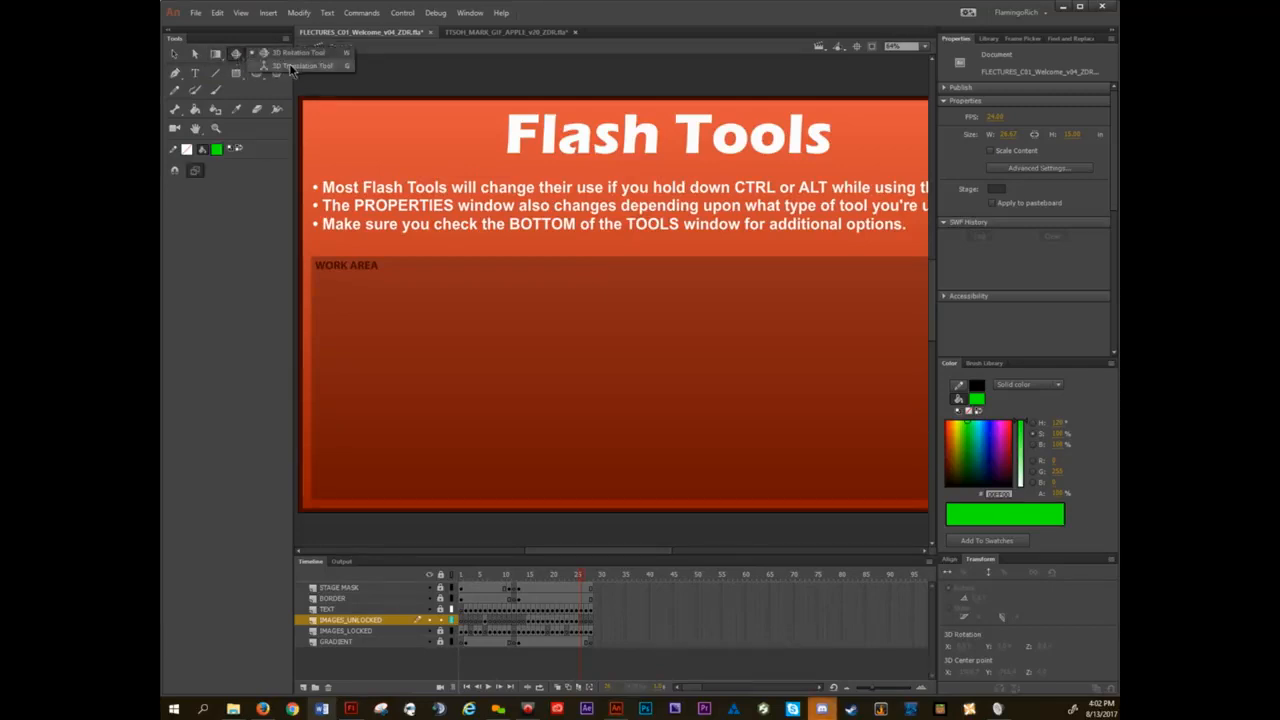
{"action": "left_click", "coordinate": [289, 63]}
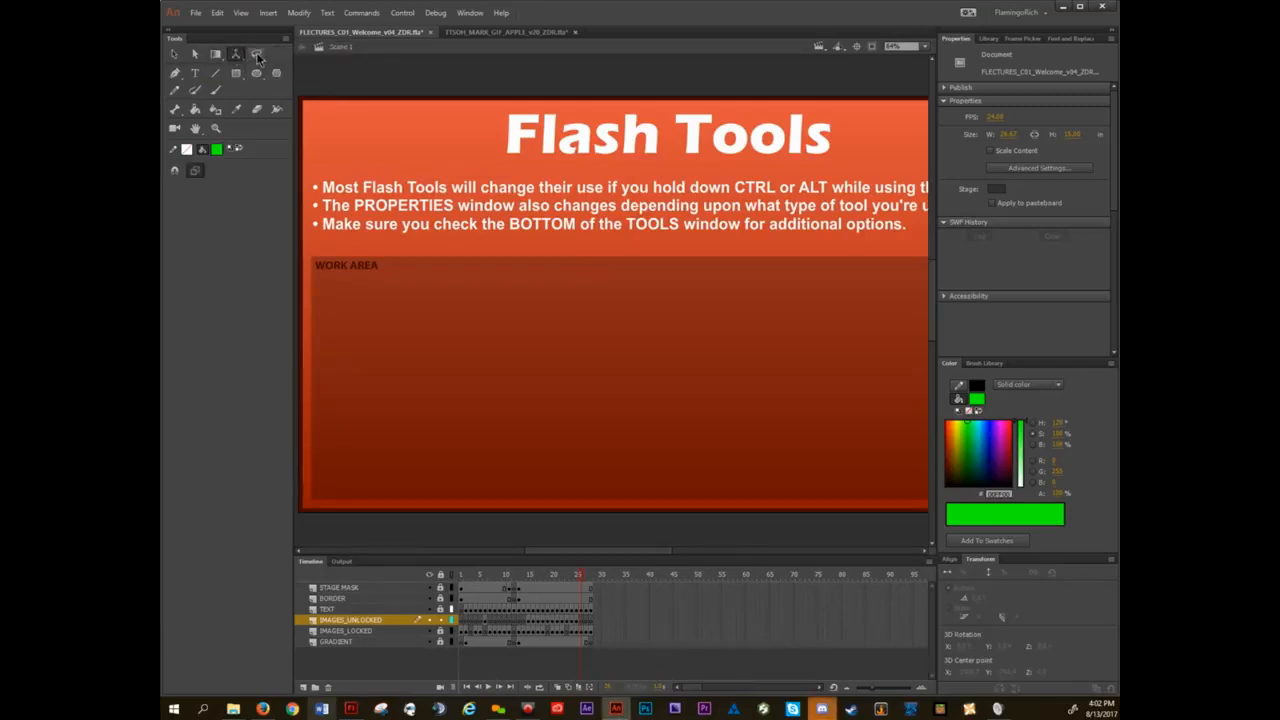
{"action": "left_click", "coordinate": [256, 52]}
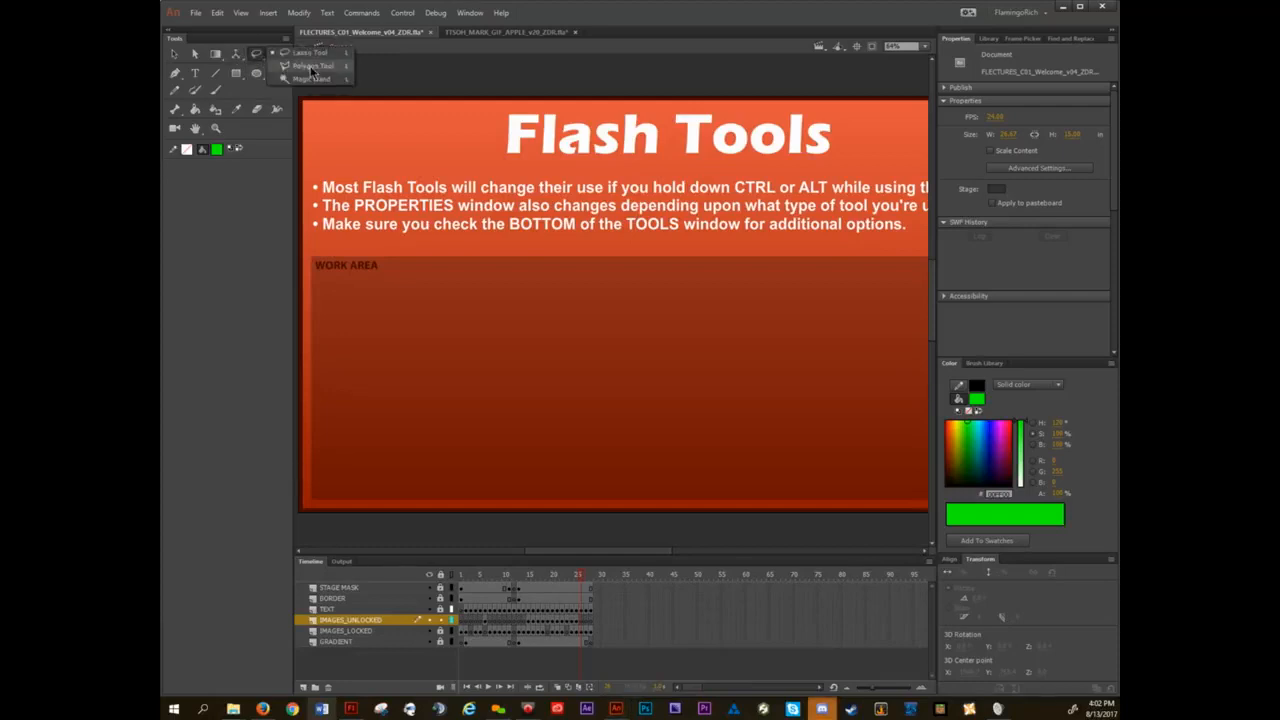